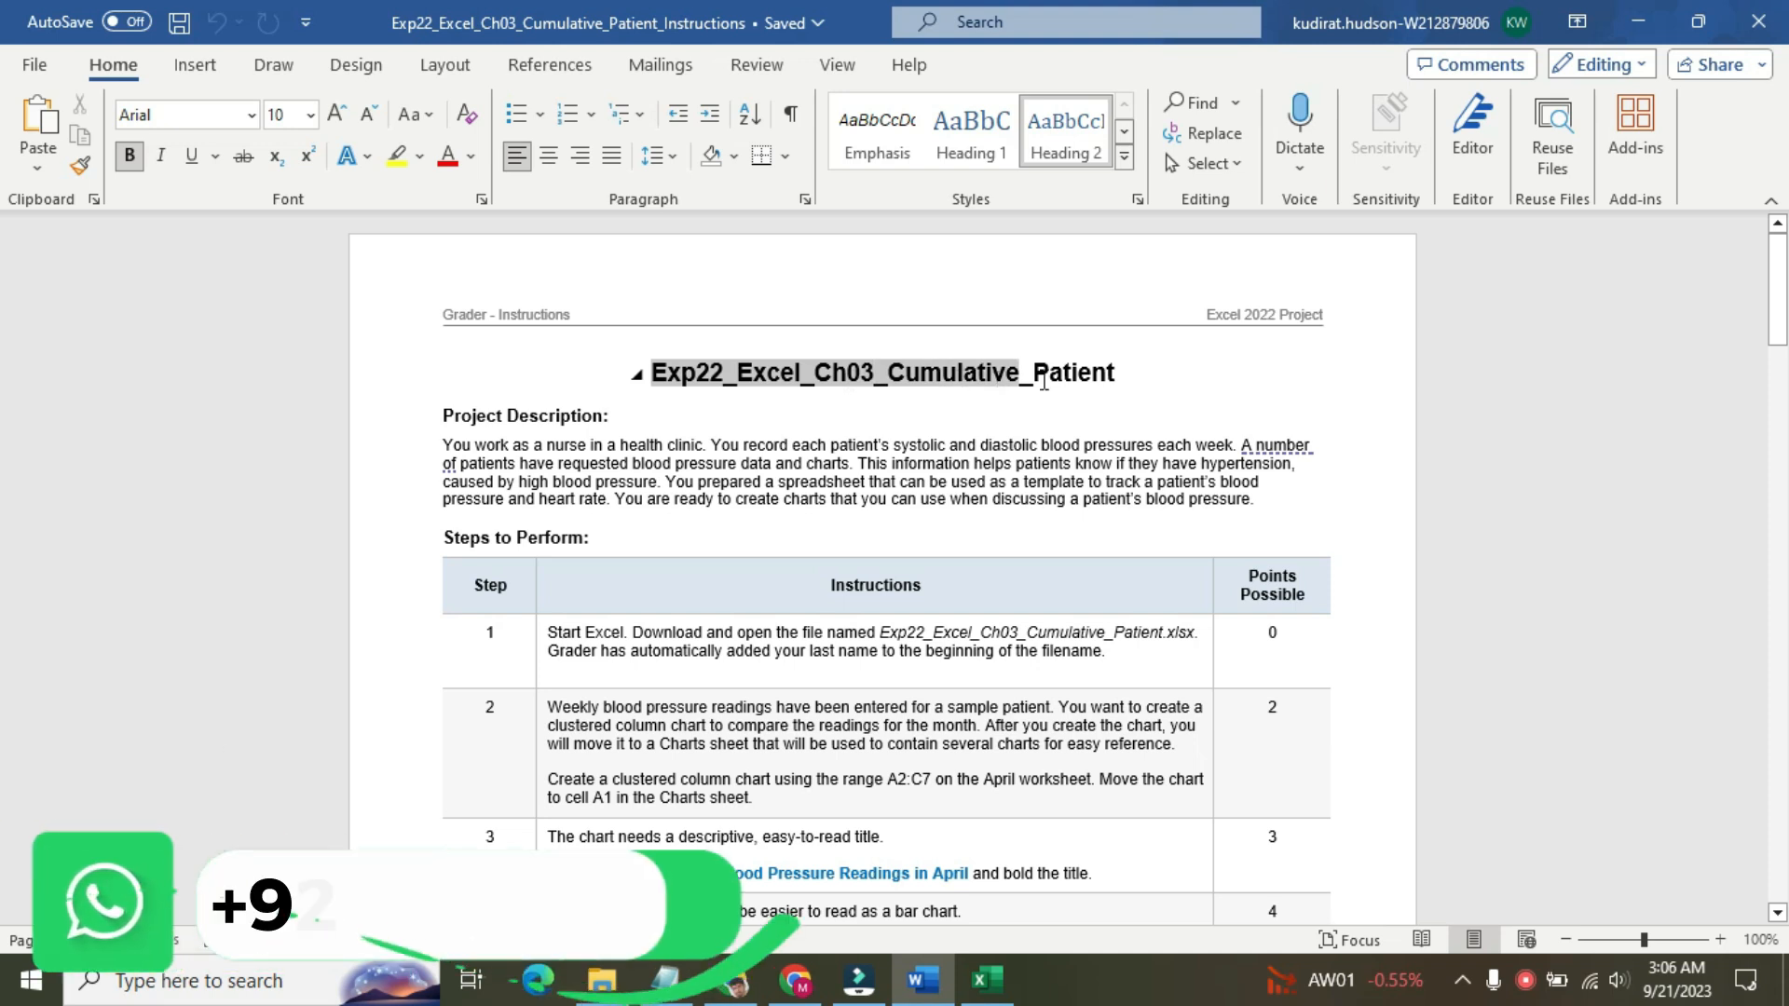
# - Highlight the title Exp22_Excel_Ch03_Cumulative_Patient in yellow, and view the matching workbook in Excel before returning to the Word instructions
pyautogui.click(1043, 337)
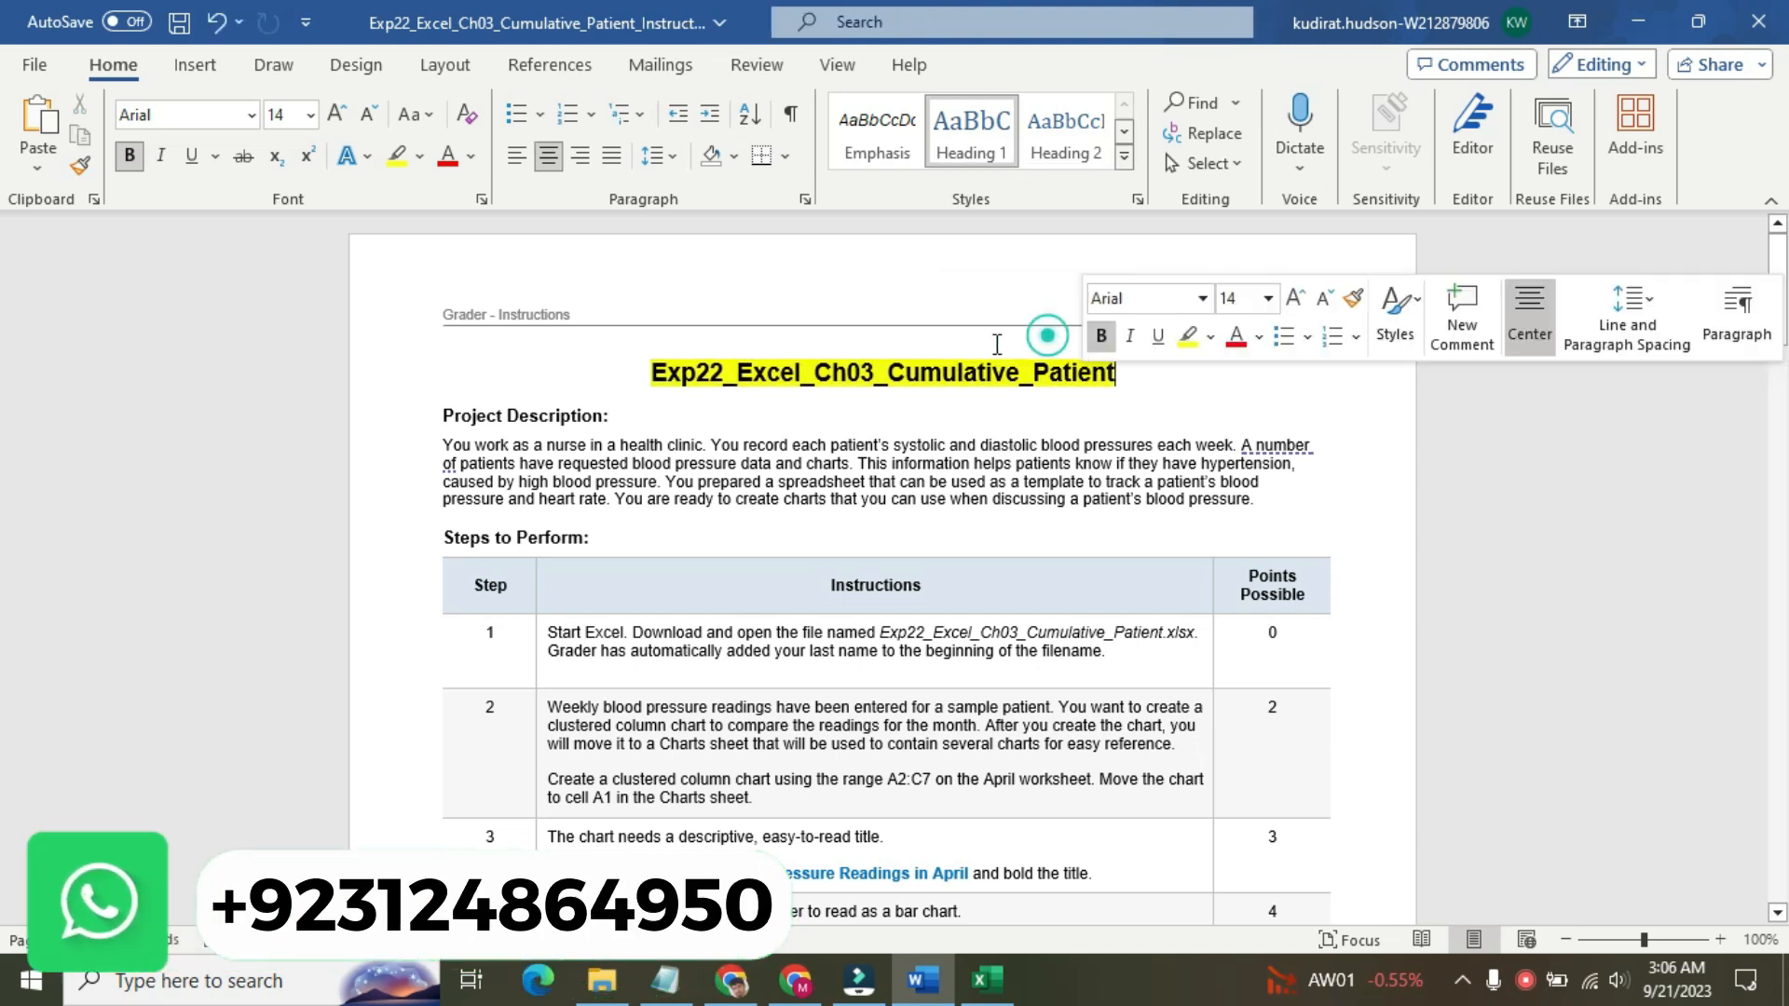
pyautogui.click(695, 373)
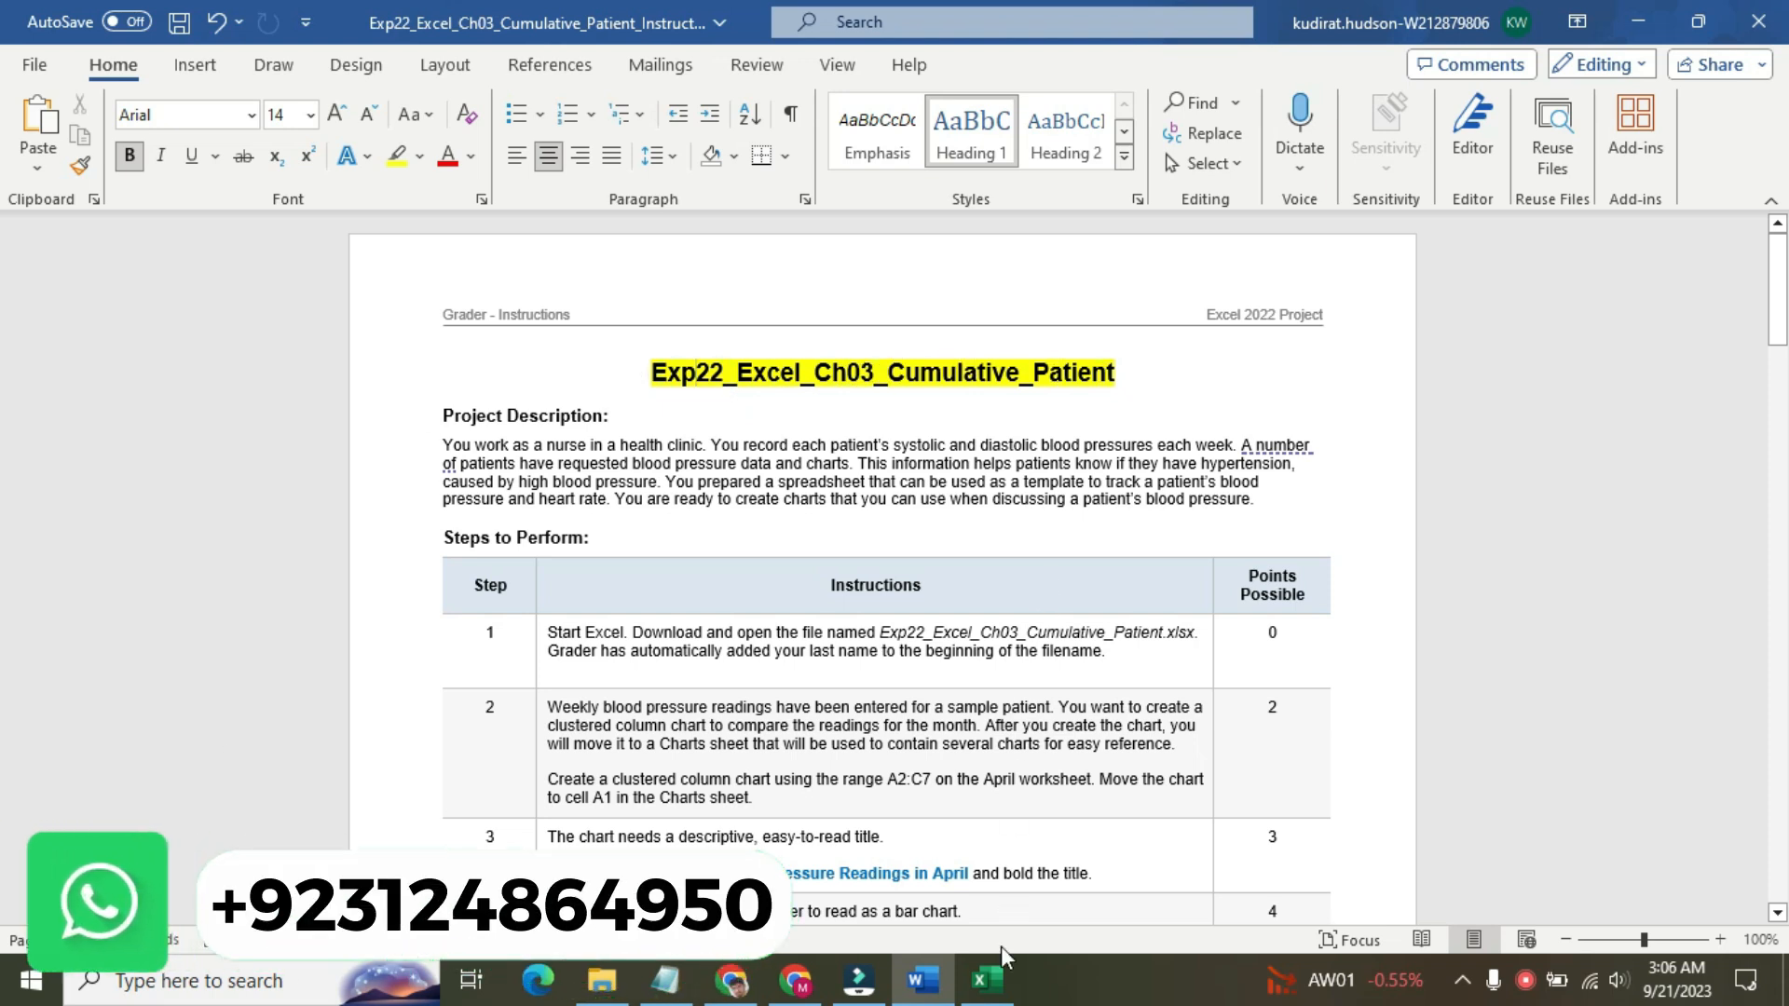
pyautogui.click(987, 980)
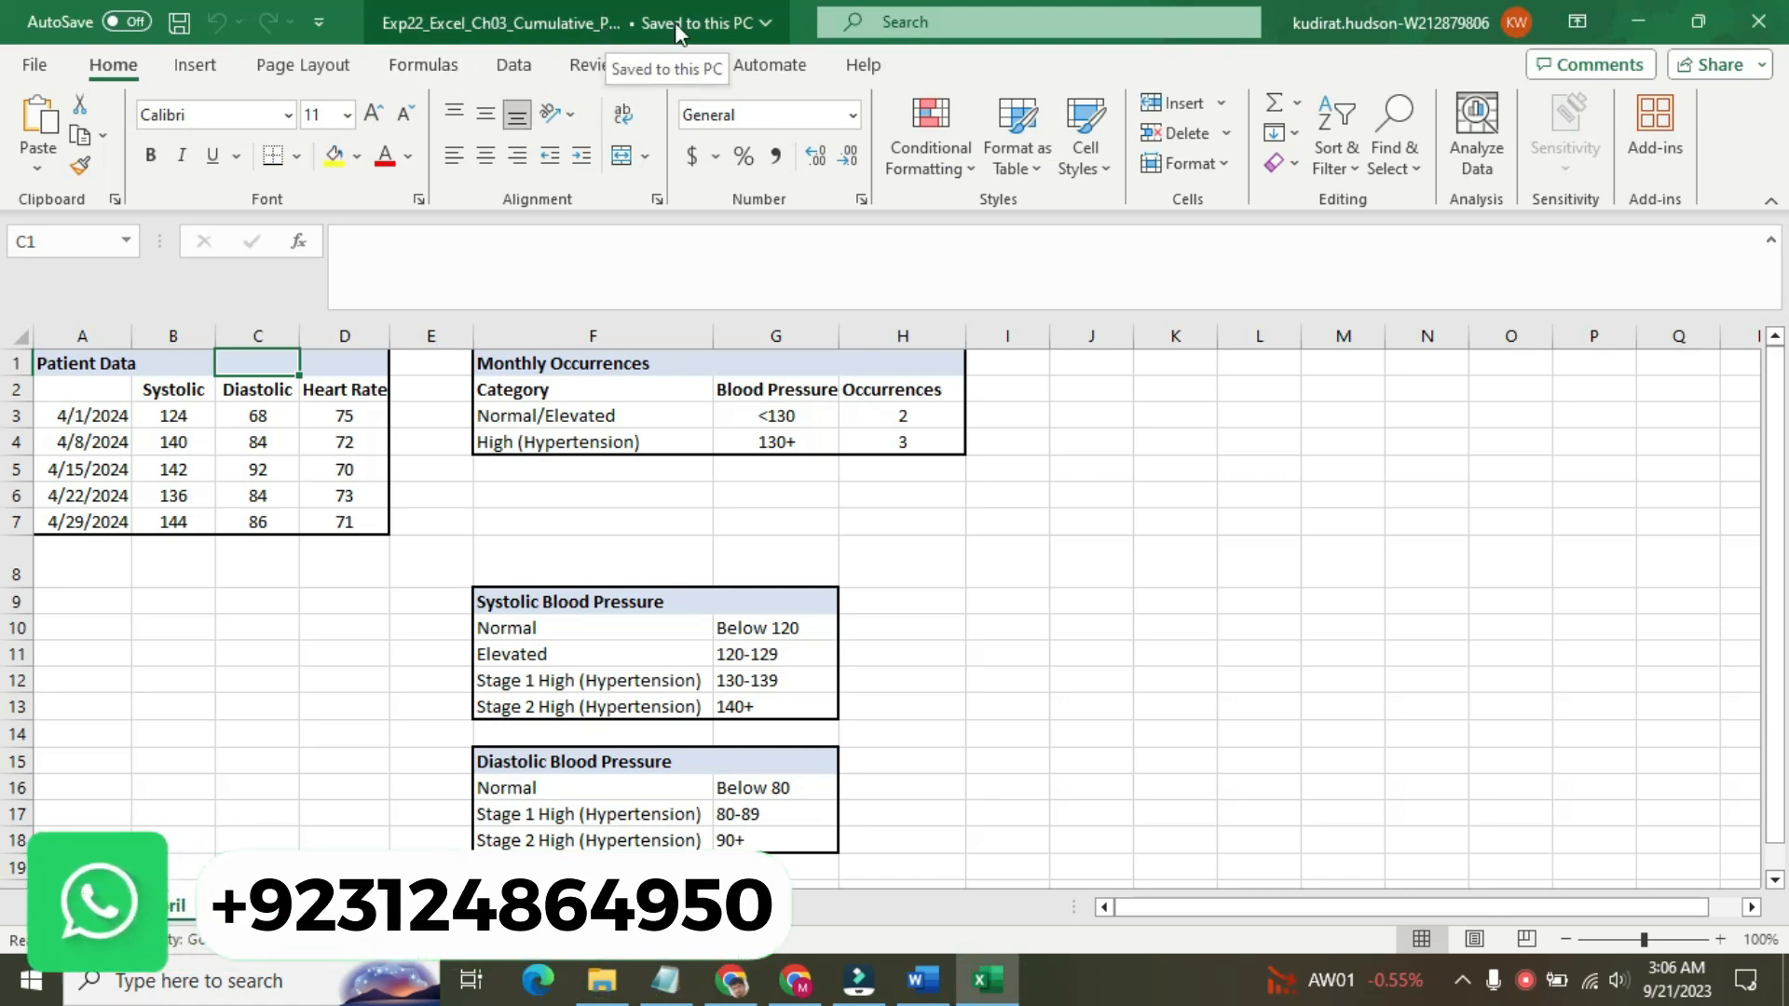
pyautogui.click(923, 980)
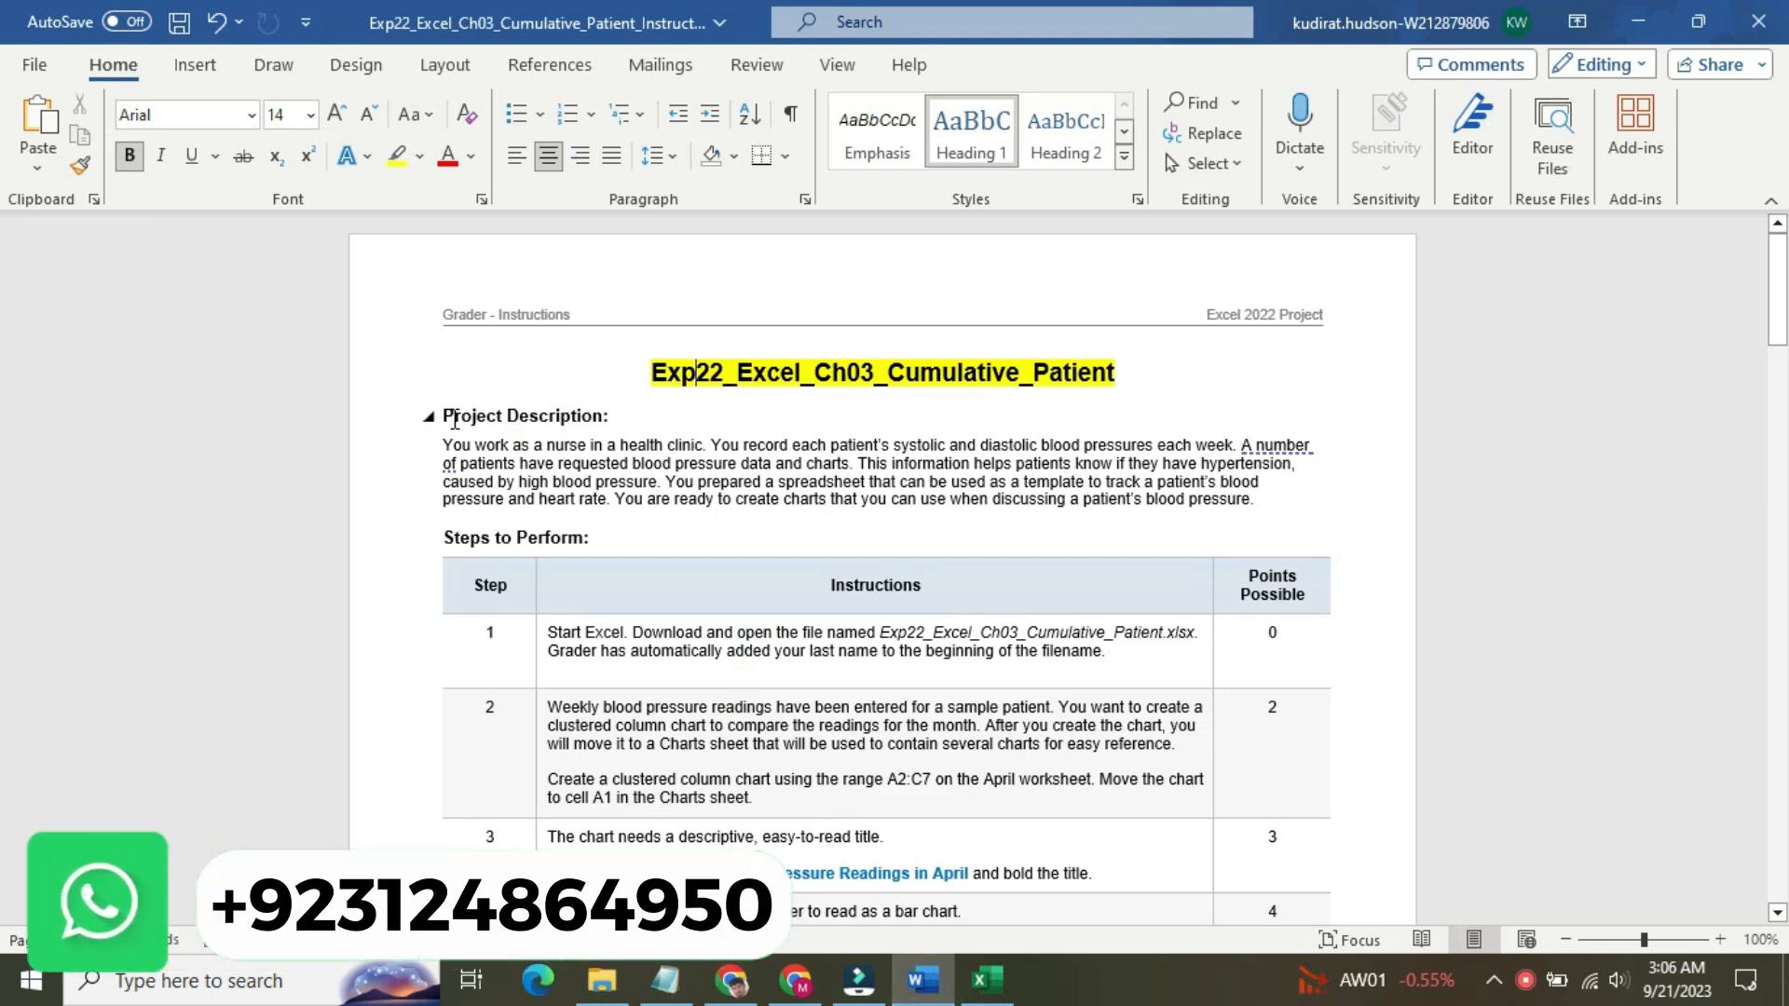
# - Highlight the Project Description heading and its paragraph in yellow
pyautogui.moveTo(463, 410); pyautogui.dragTo(1317, 495)
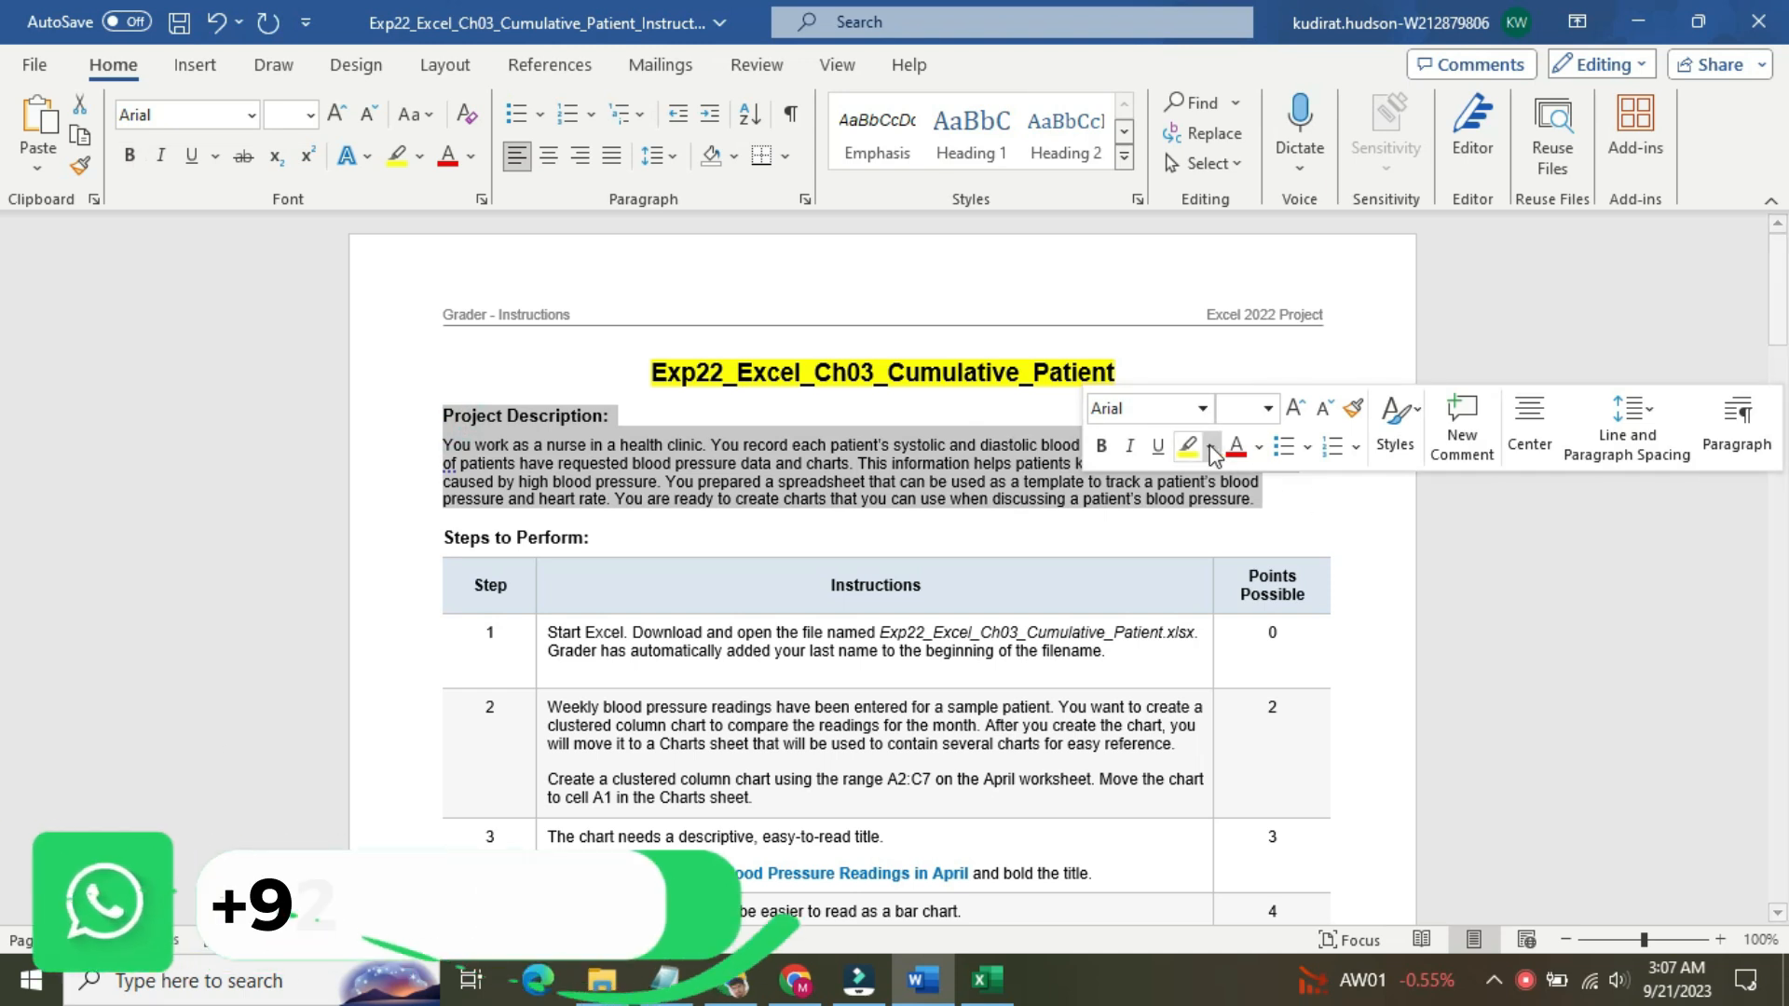
pyautogui.click(1189, 445)
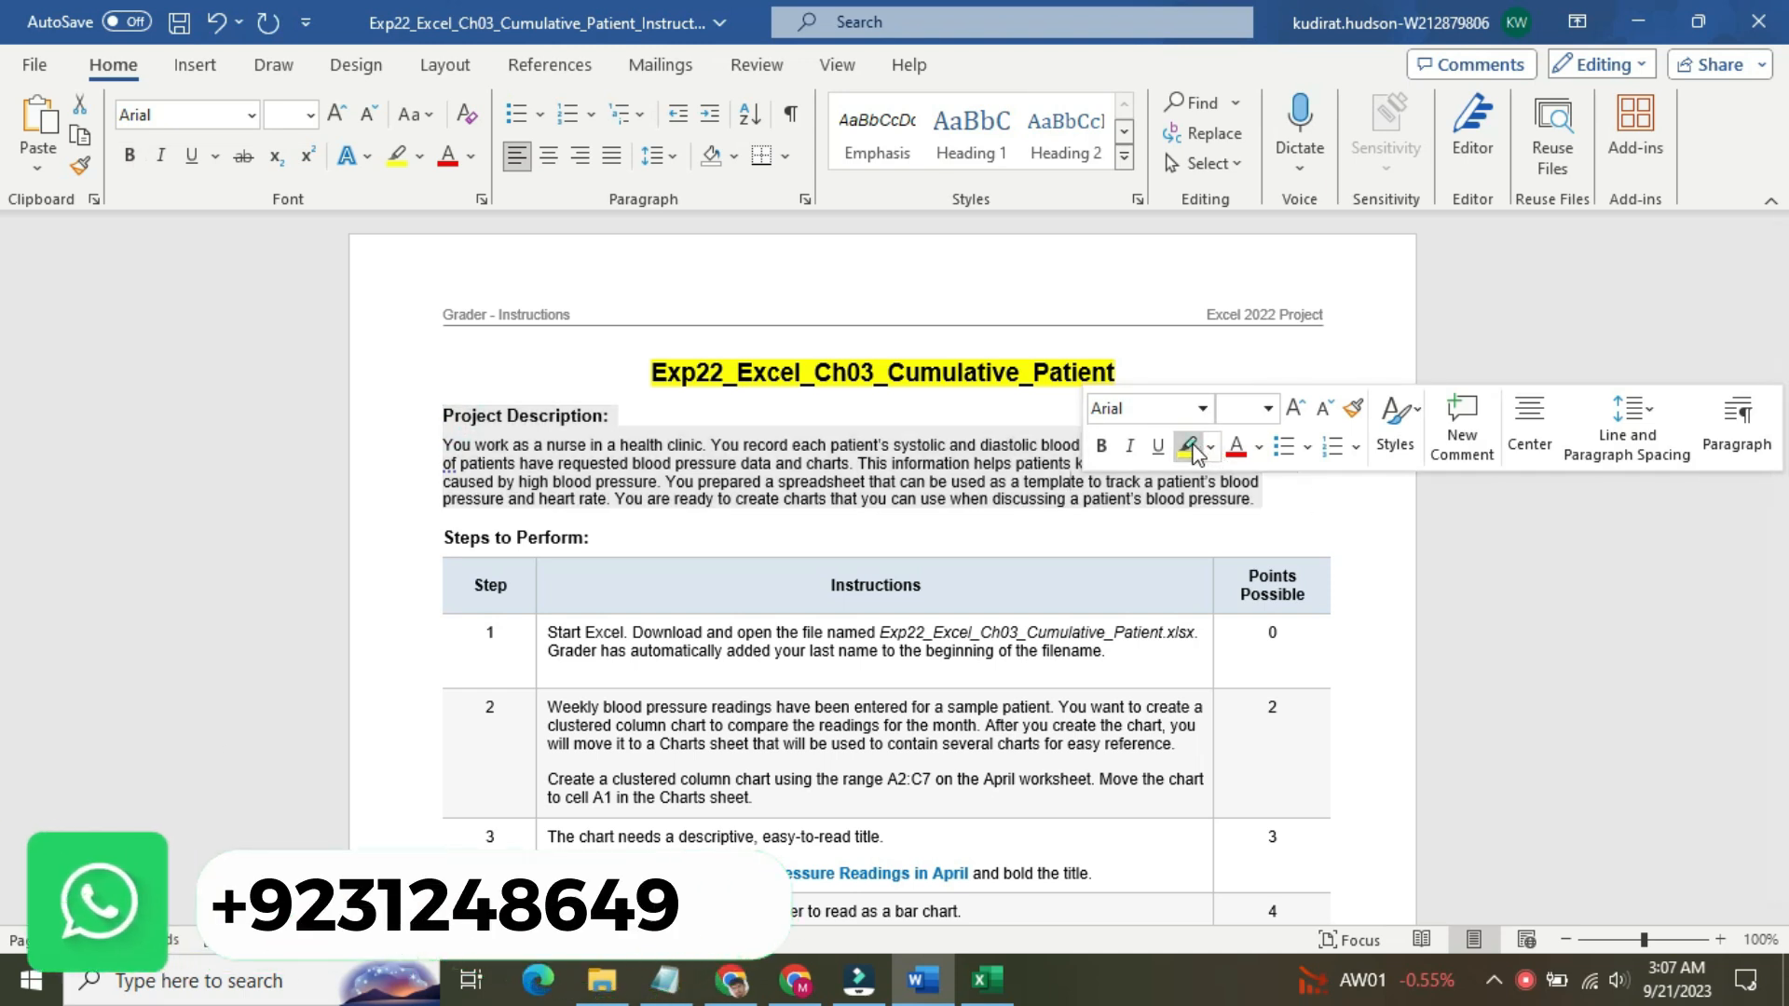
pyautogui.click(461, 421)
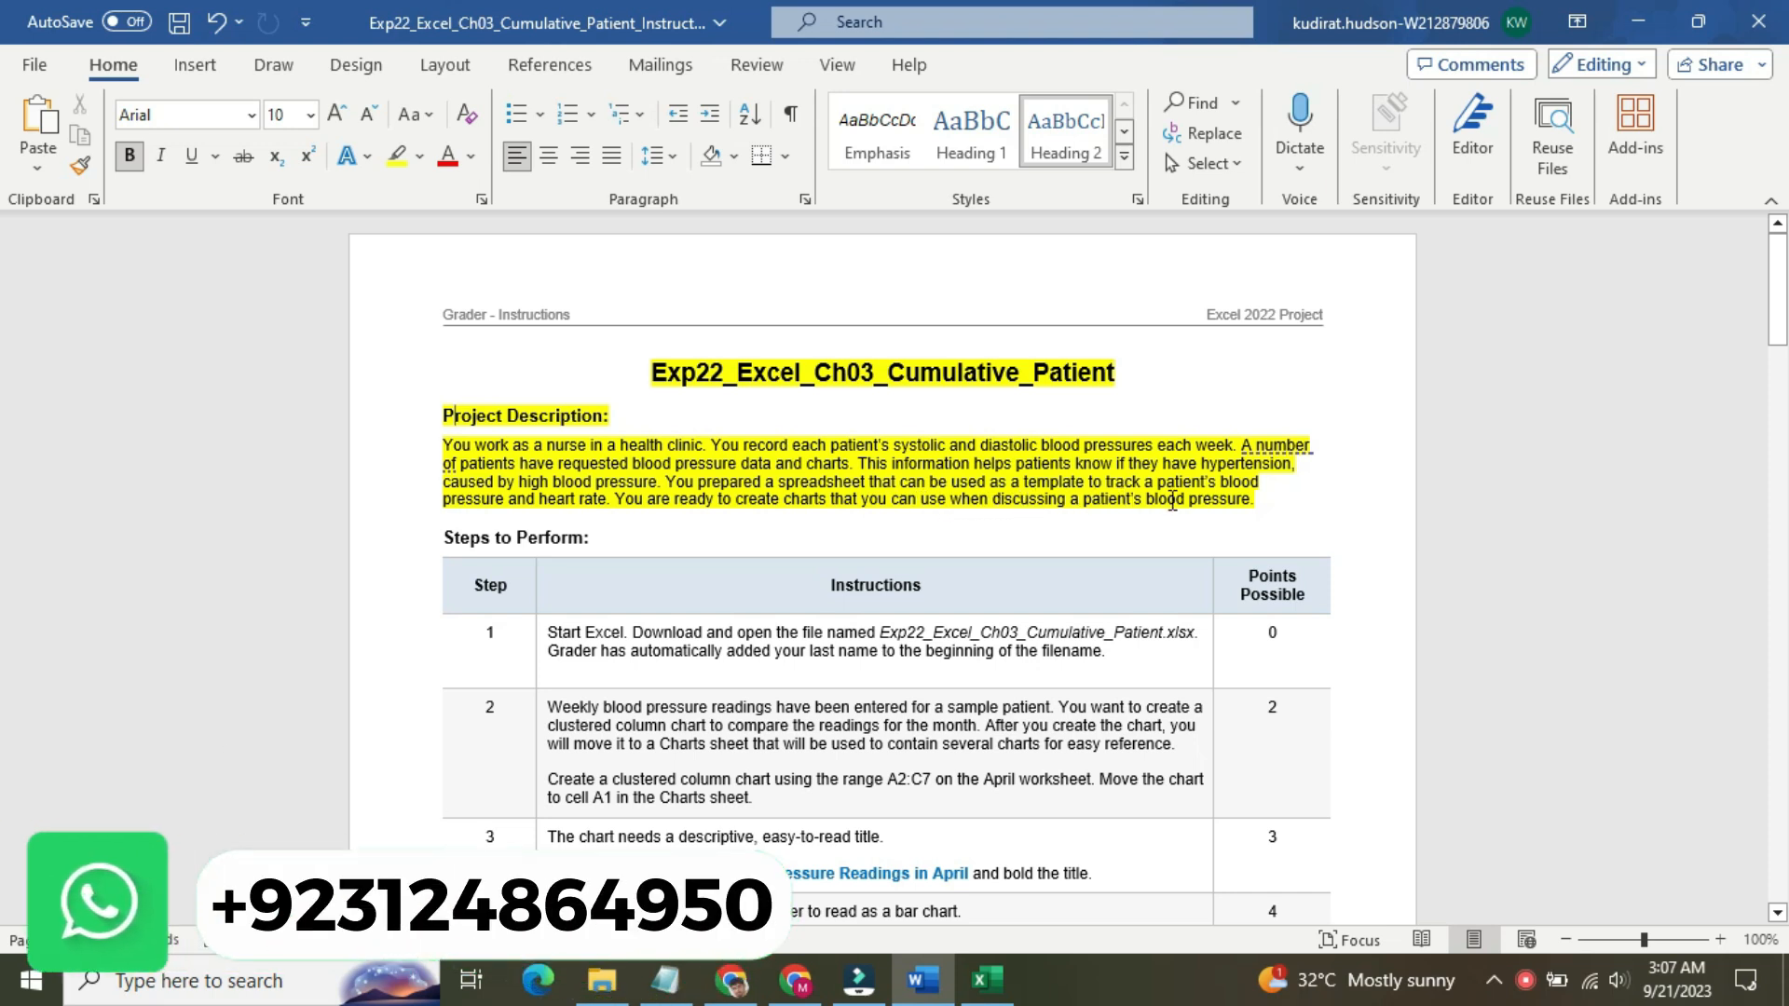
# - Remove the highlight colour from the title, the Project Description heading and its paragraph
pyautogui.moveTo(1259, 501); pyautogui.dragTo(691, 361)
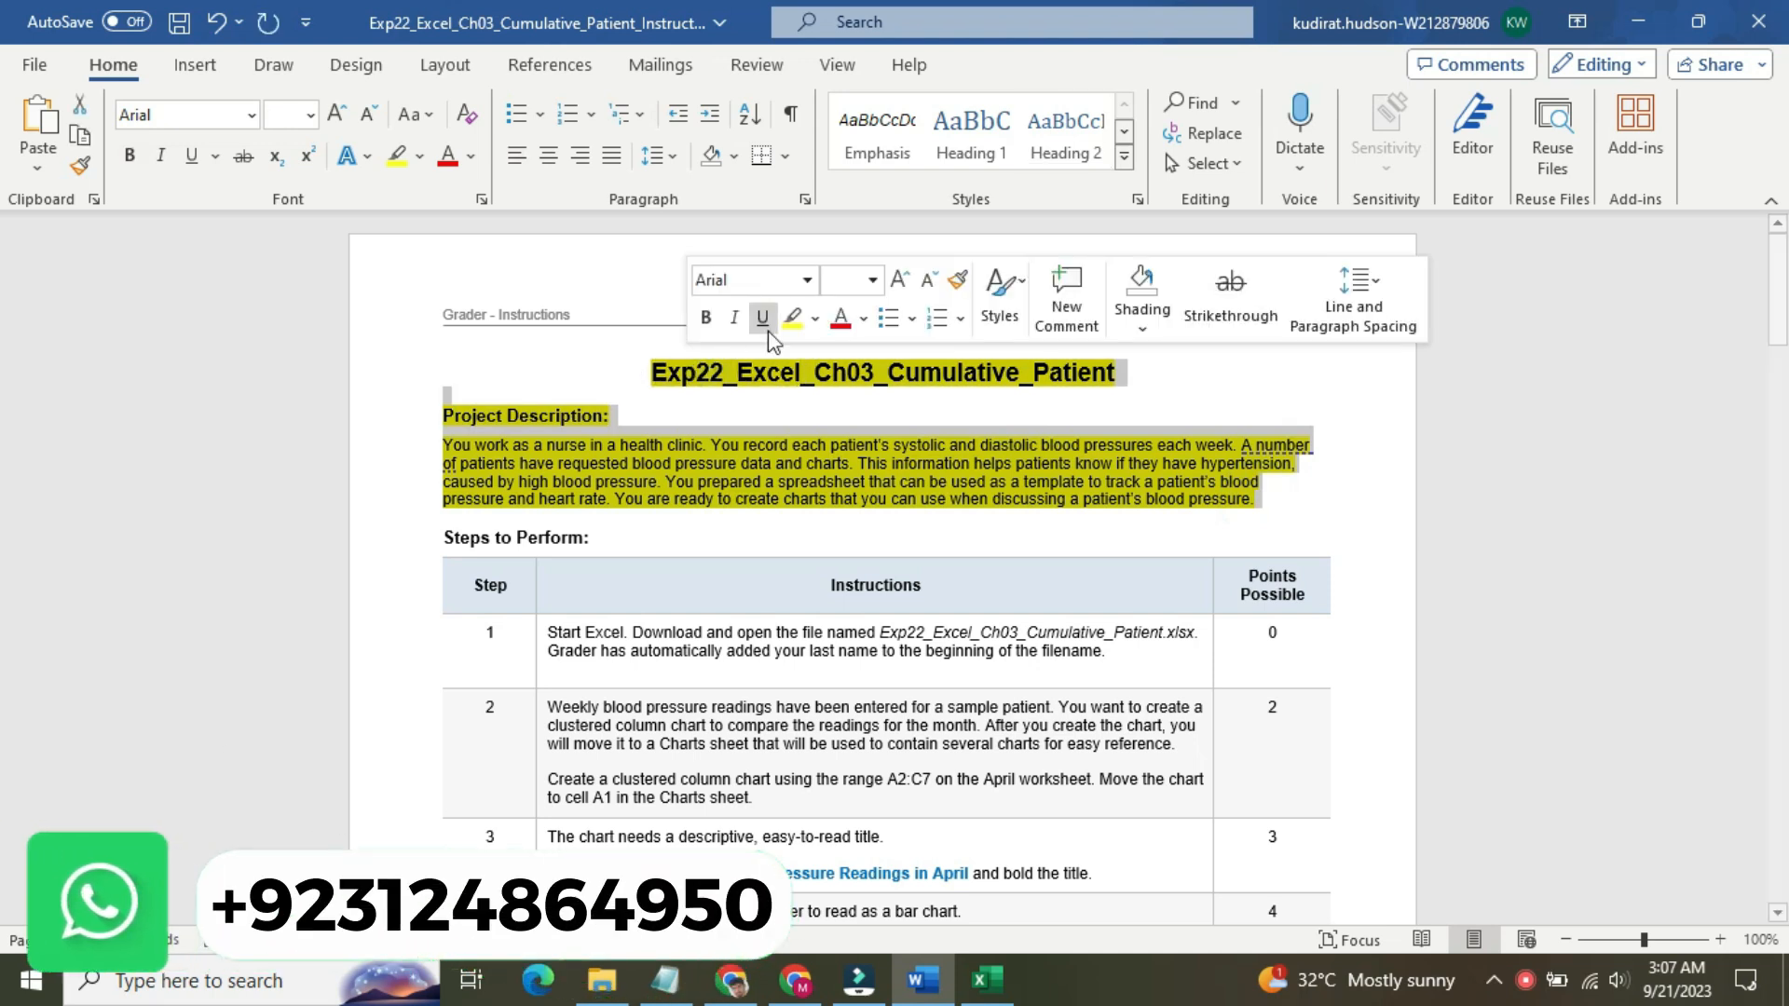
pyautogui.click(817, 319)
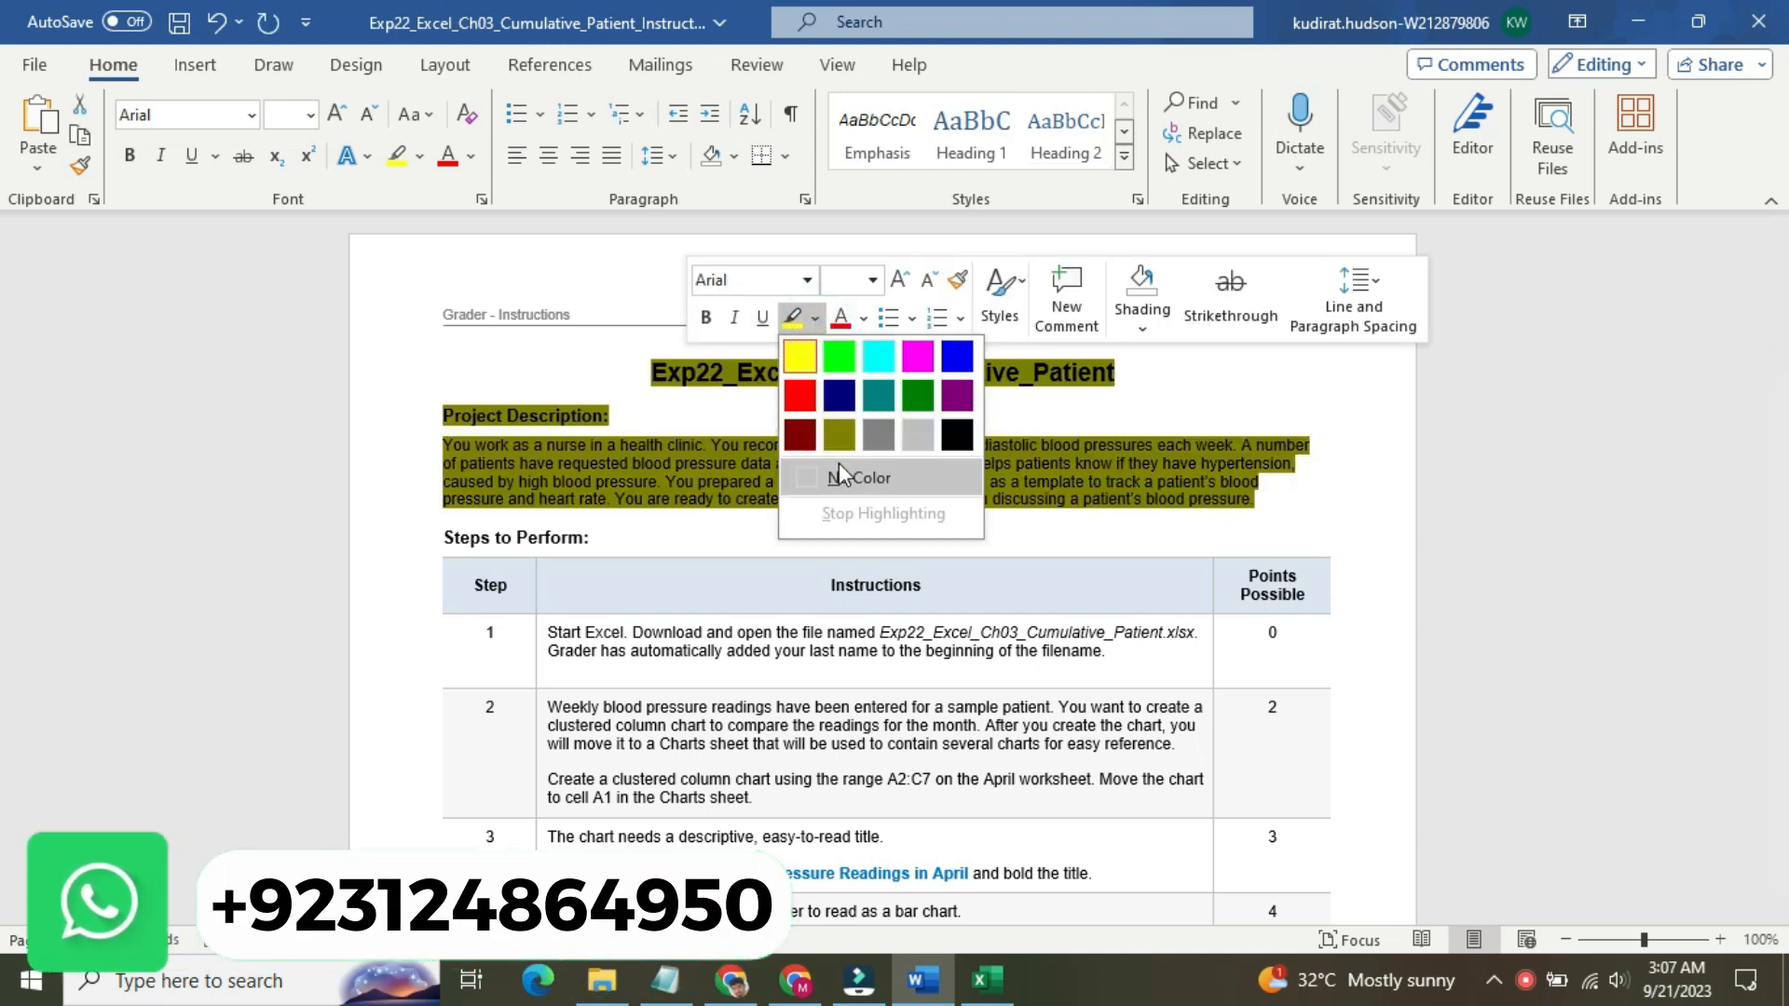
pyautogui.click(839, 477)
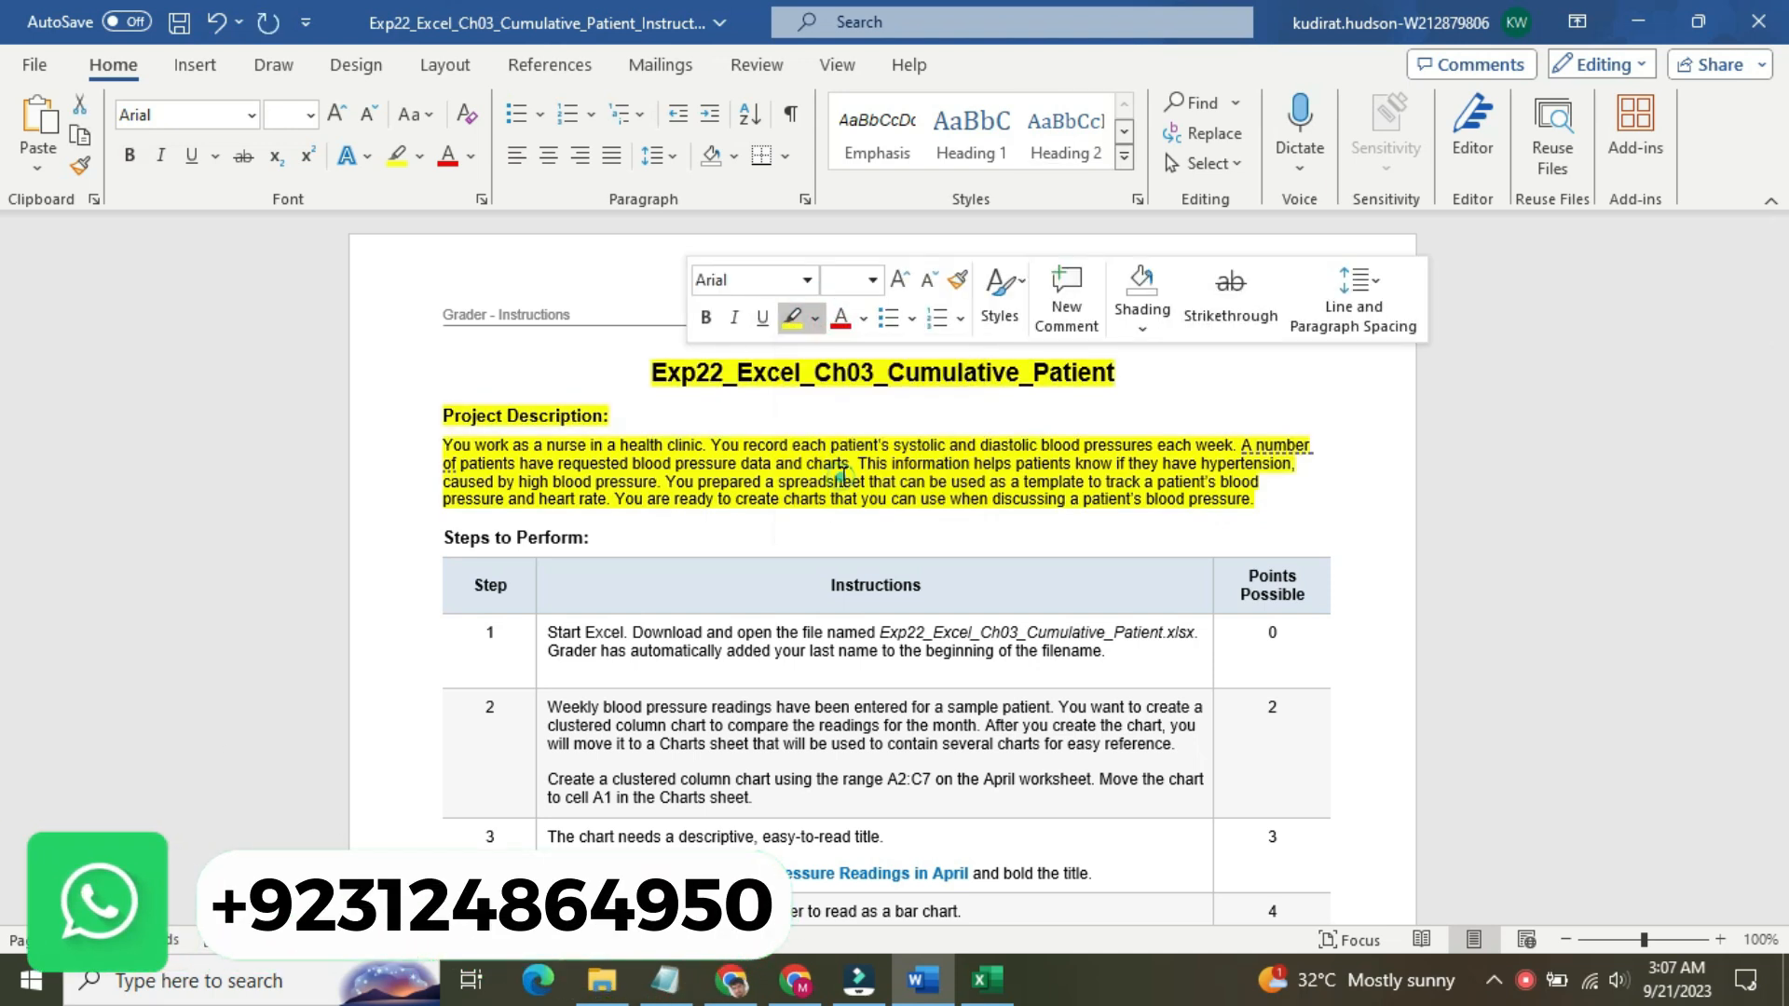
pyautogui.click(931, 419)
# - Enlarge the step 1 instruction text in the table to 16 pt and highlight it in yellow
pyautogui.scroll(-6, 1001, 345)
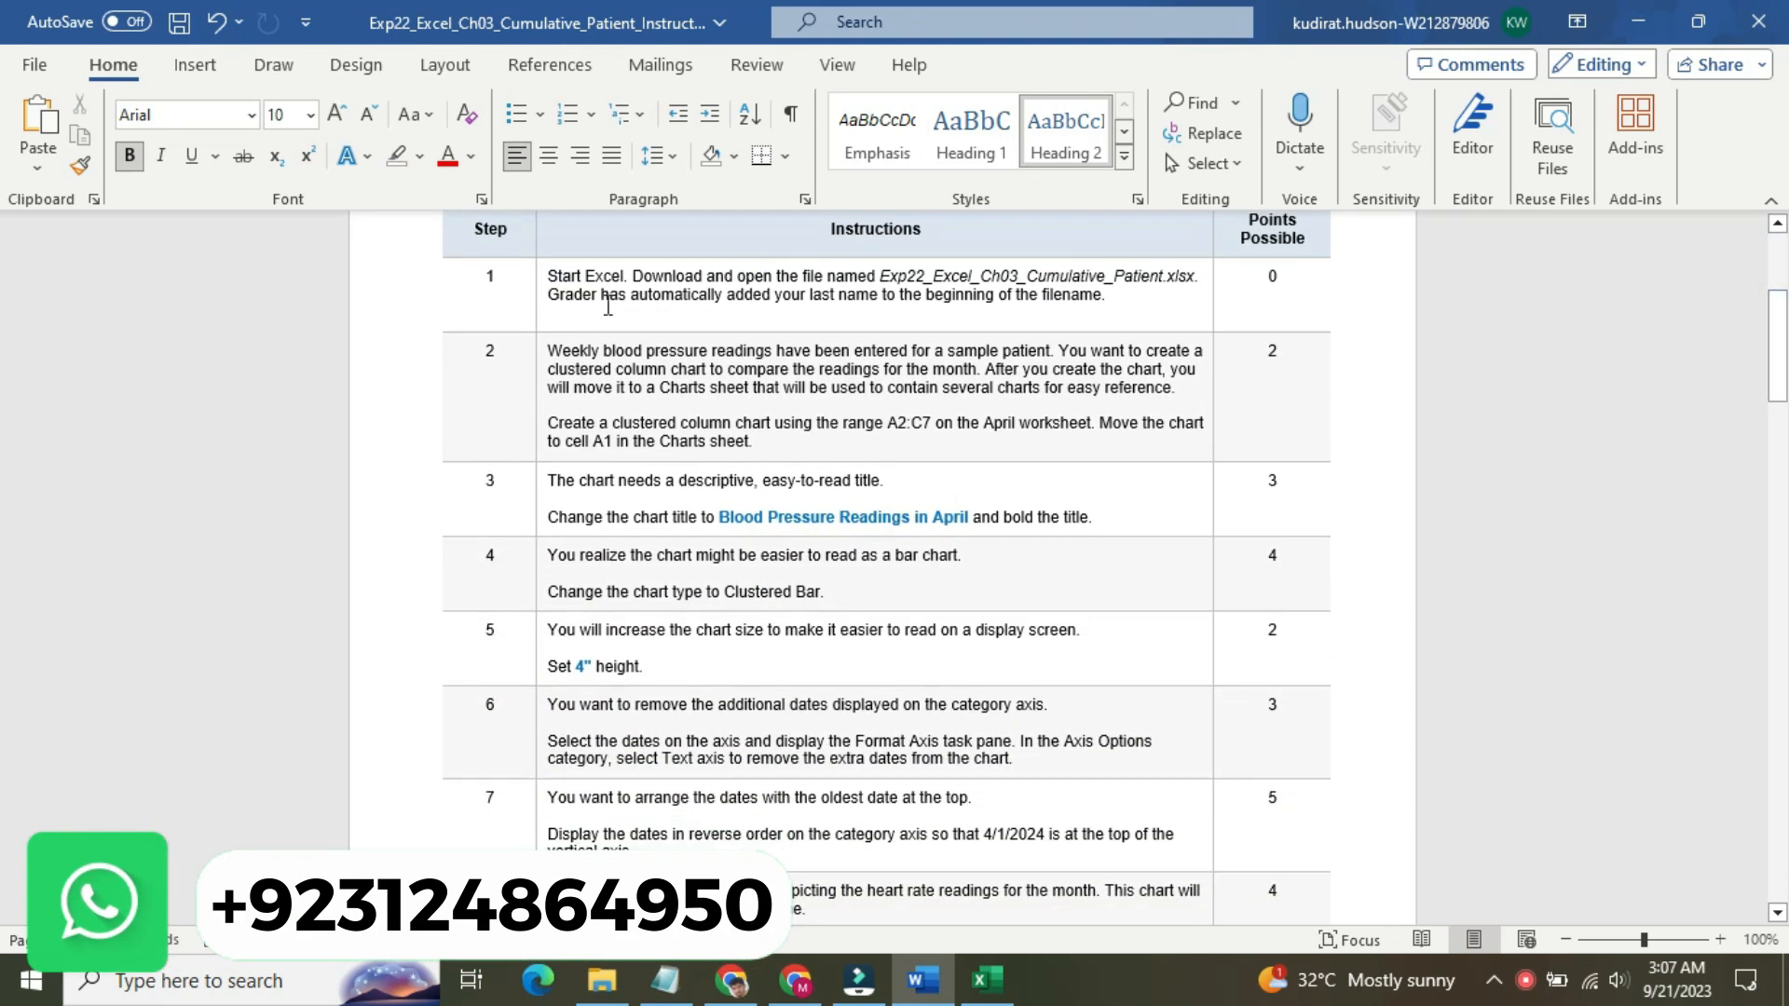
pyautogui.click(543, 280)
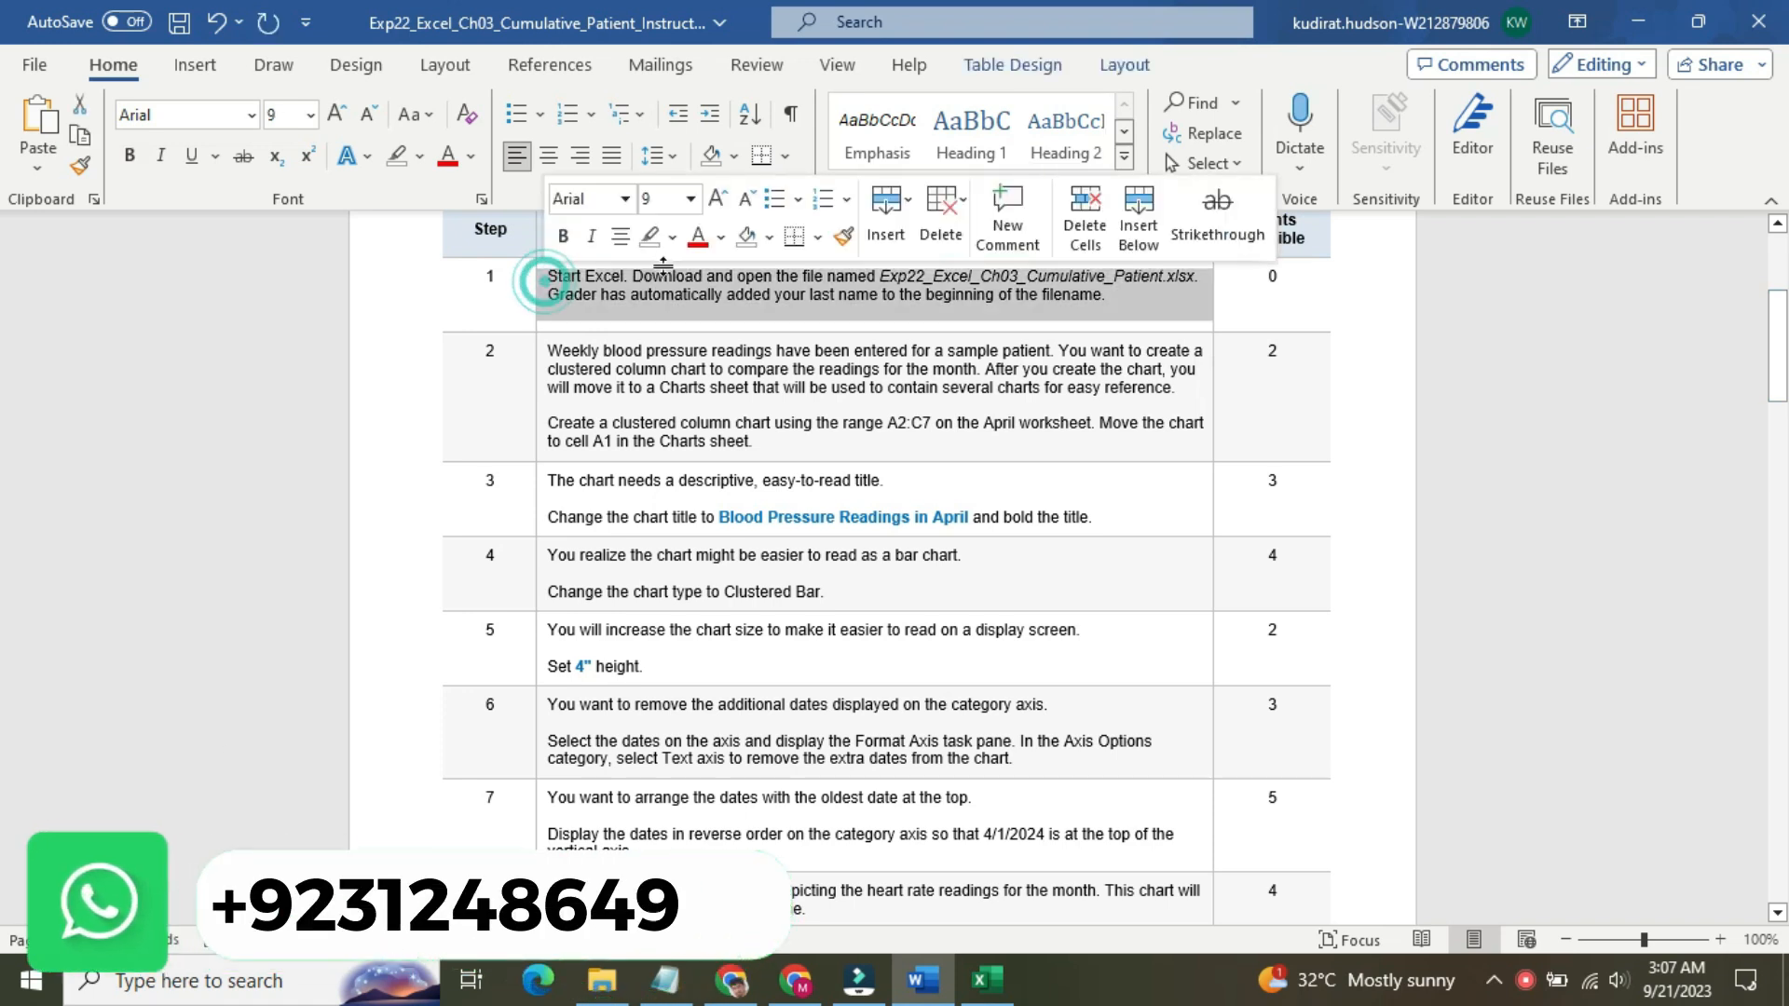
pyautogui.click(691, 199)
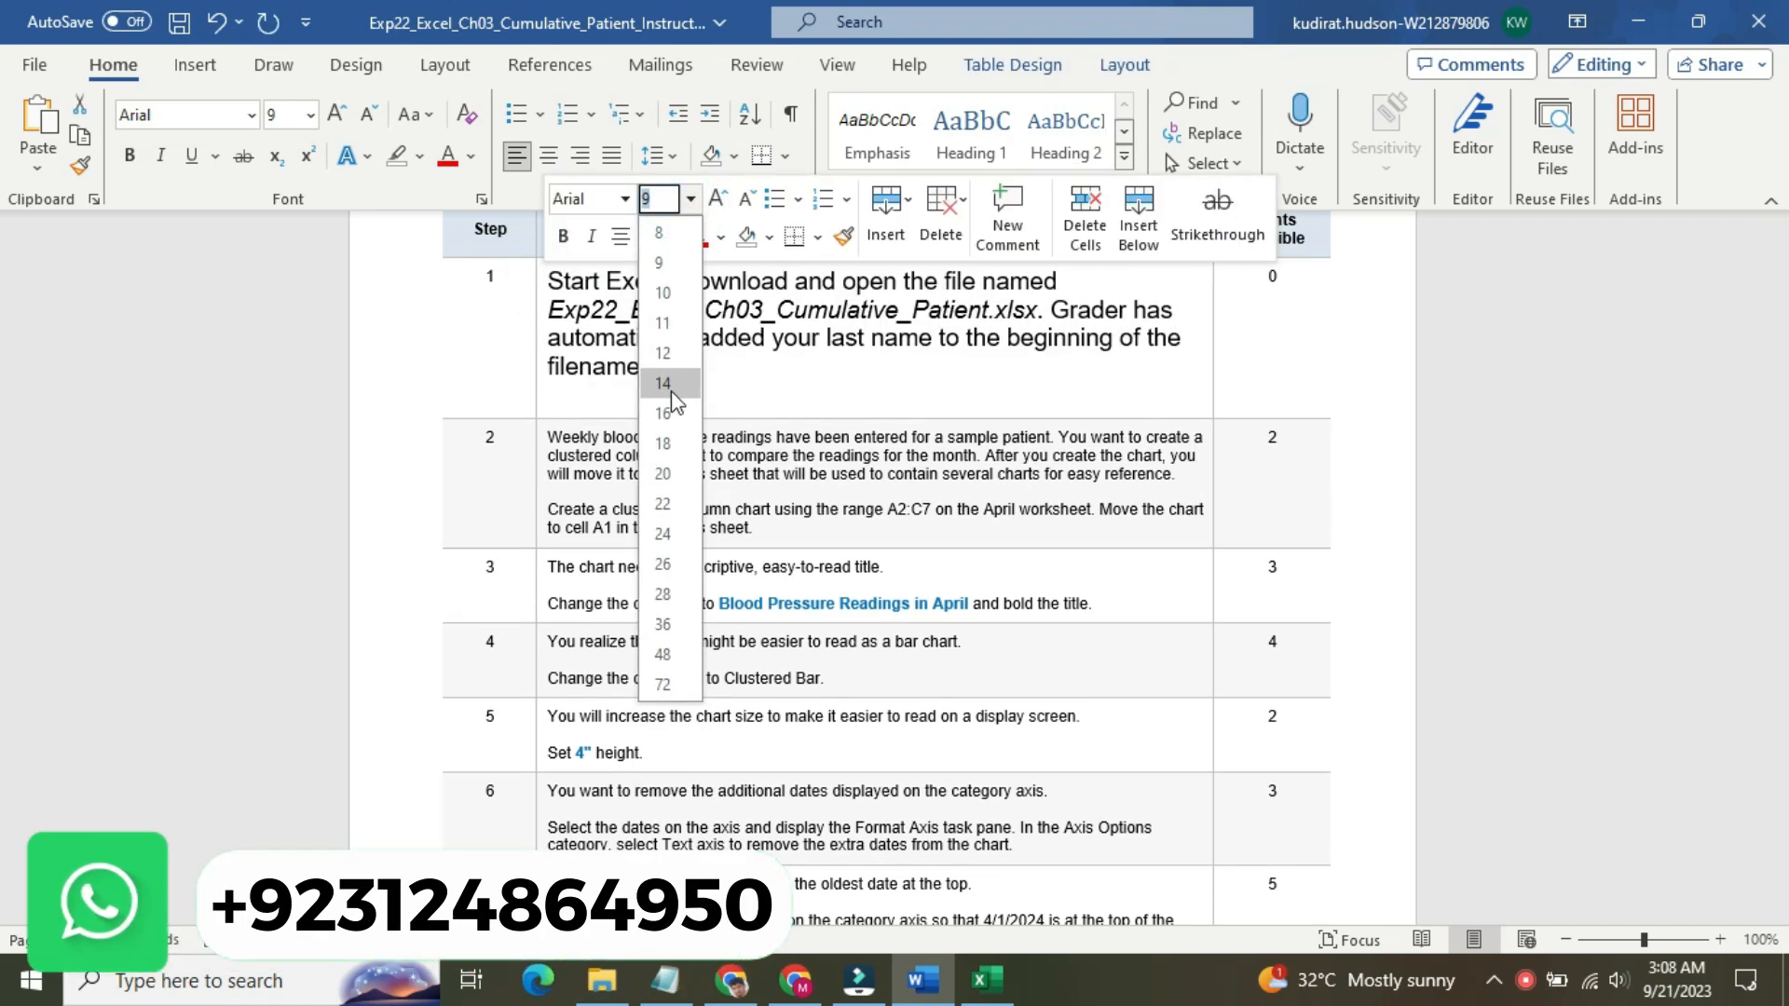
pyautogui.click(671, 403)
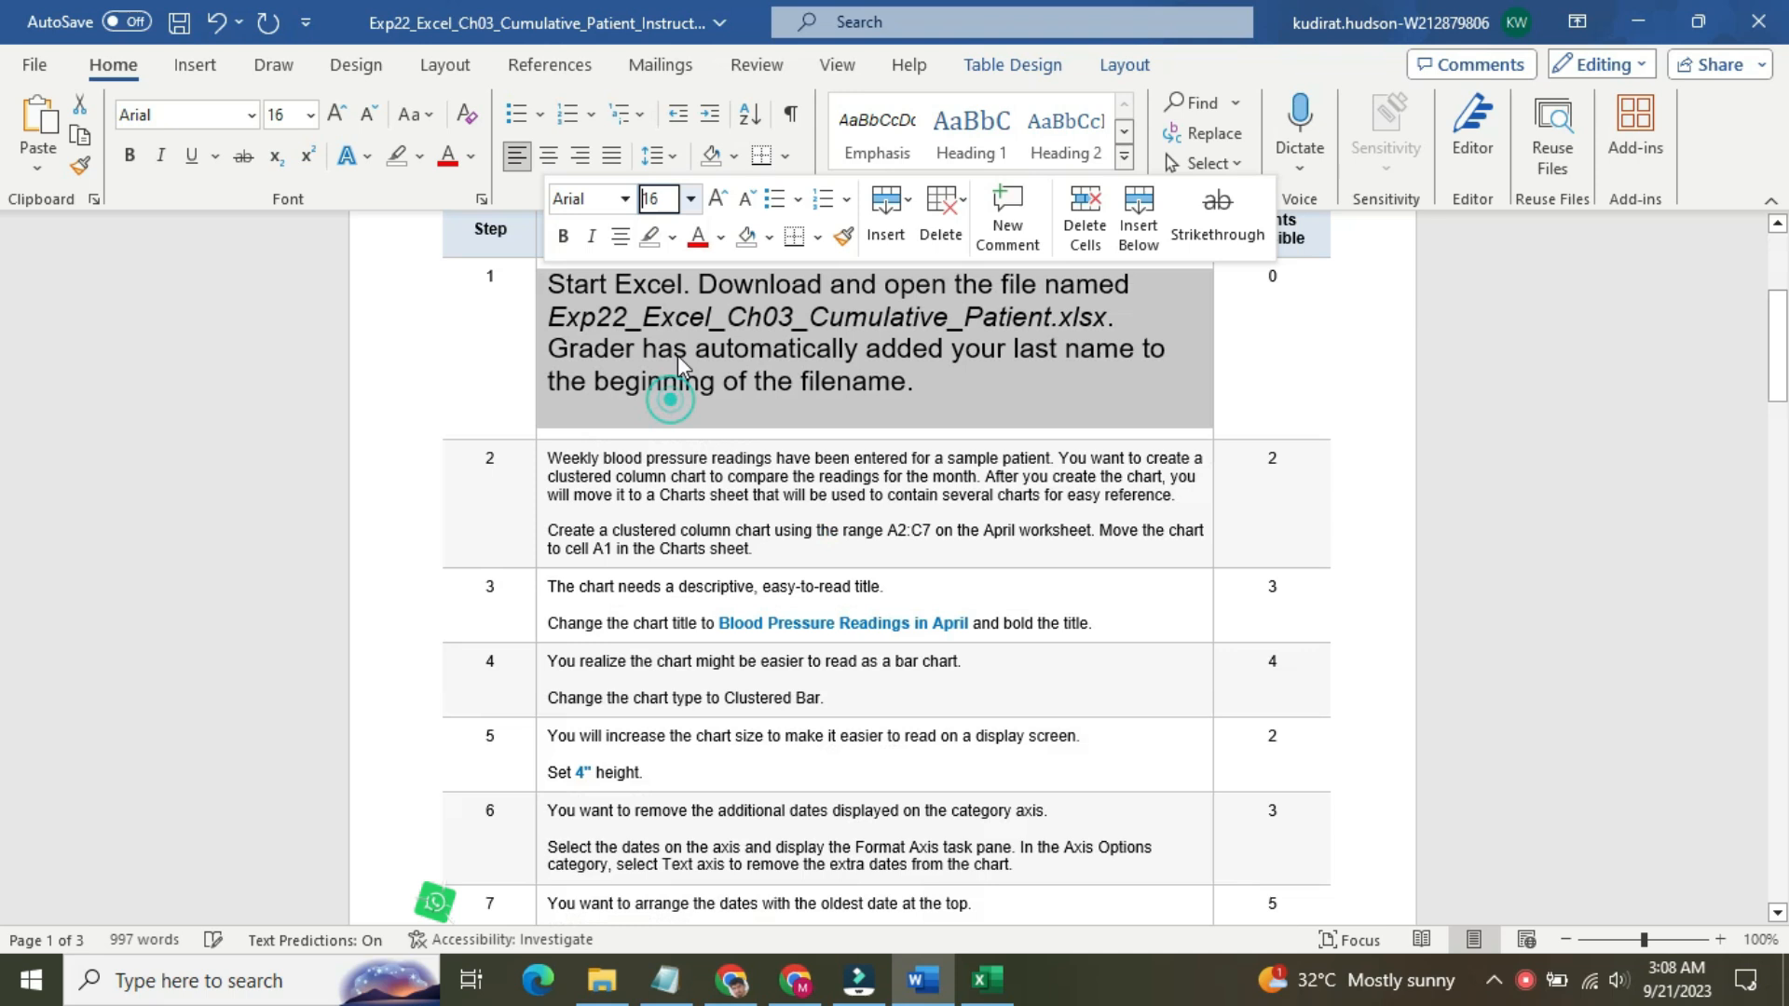
pyautogui.click(672, 237)
pyautogui.click(658, 263)
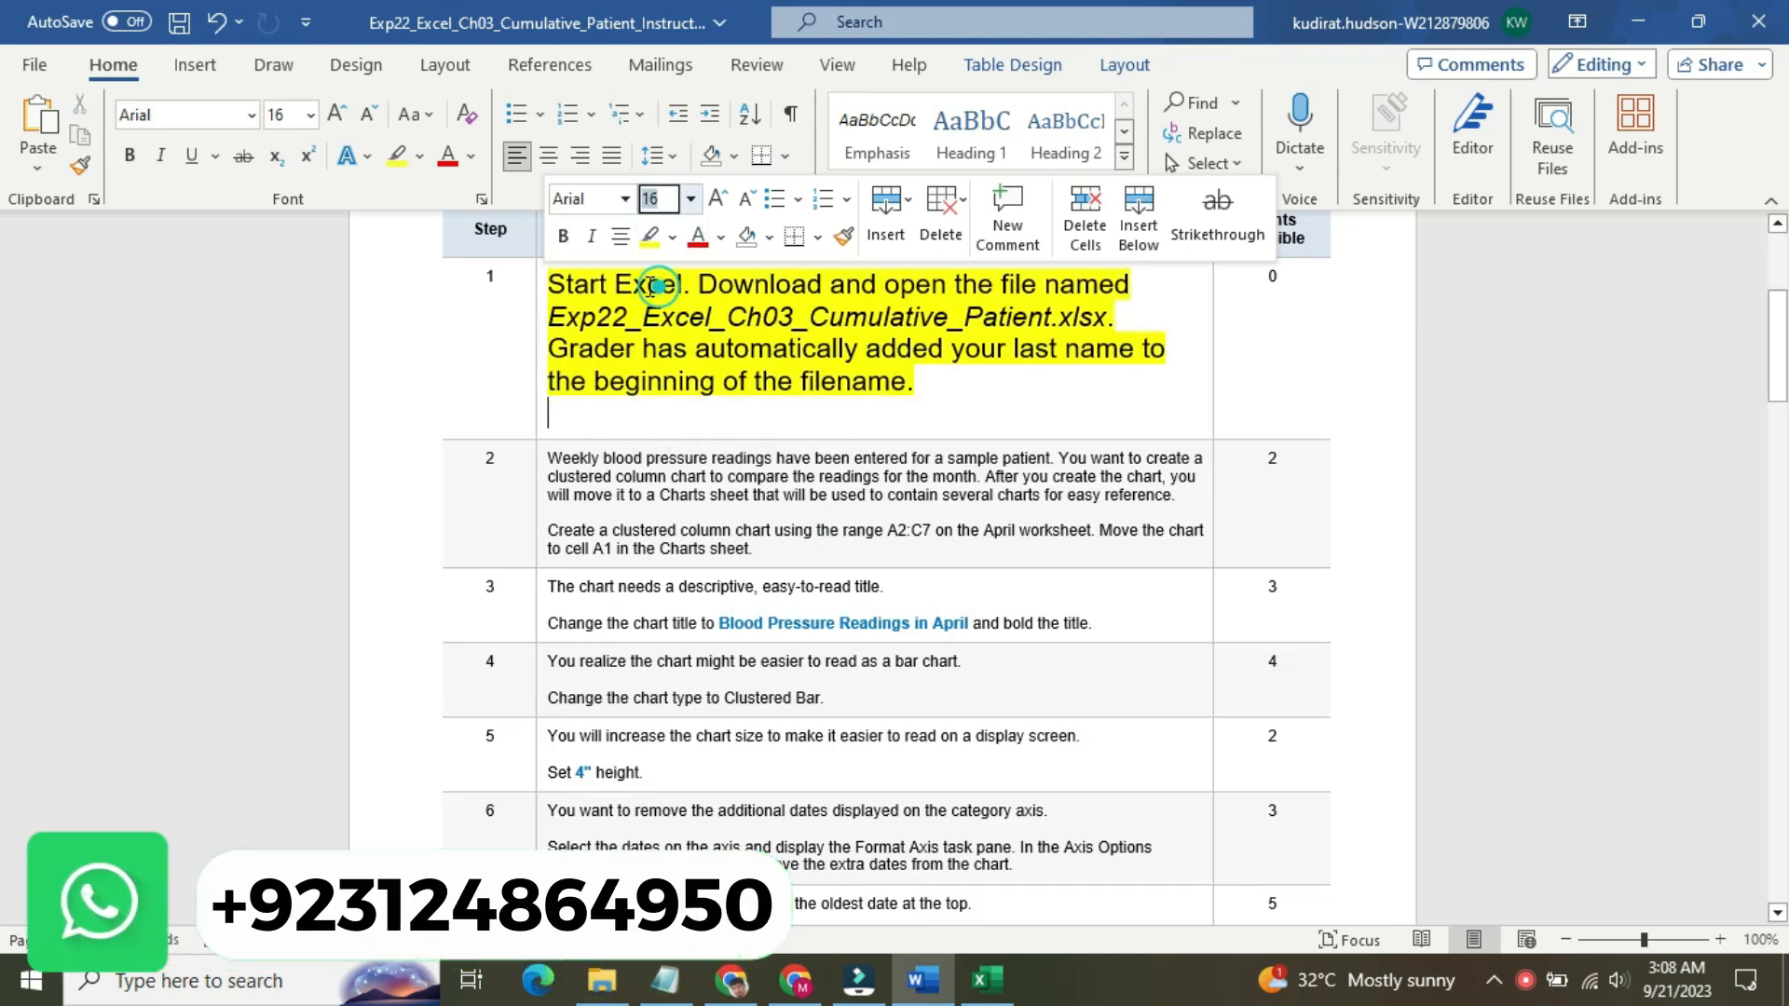
pyautogui.click(589, 289)
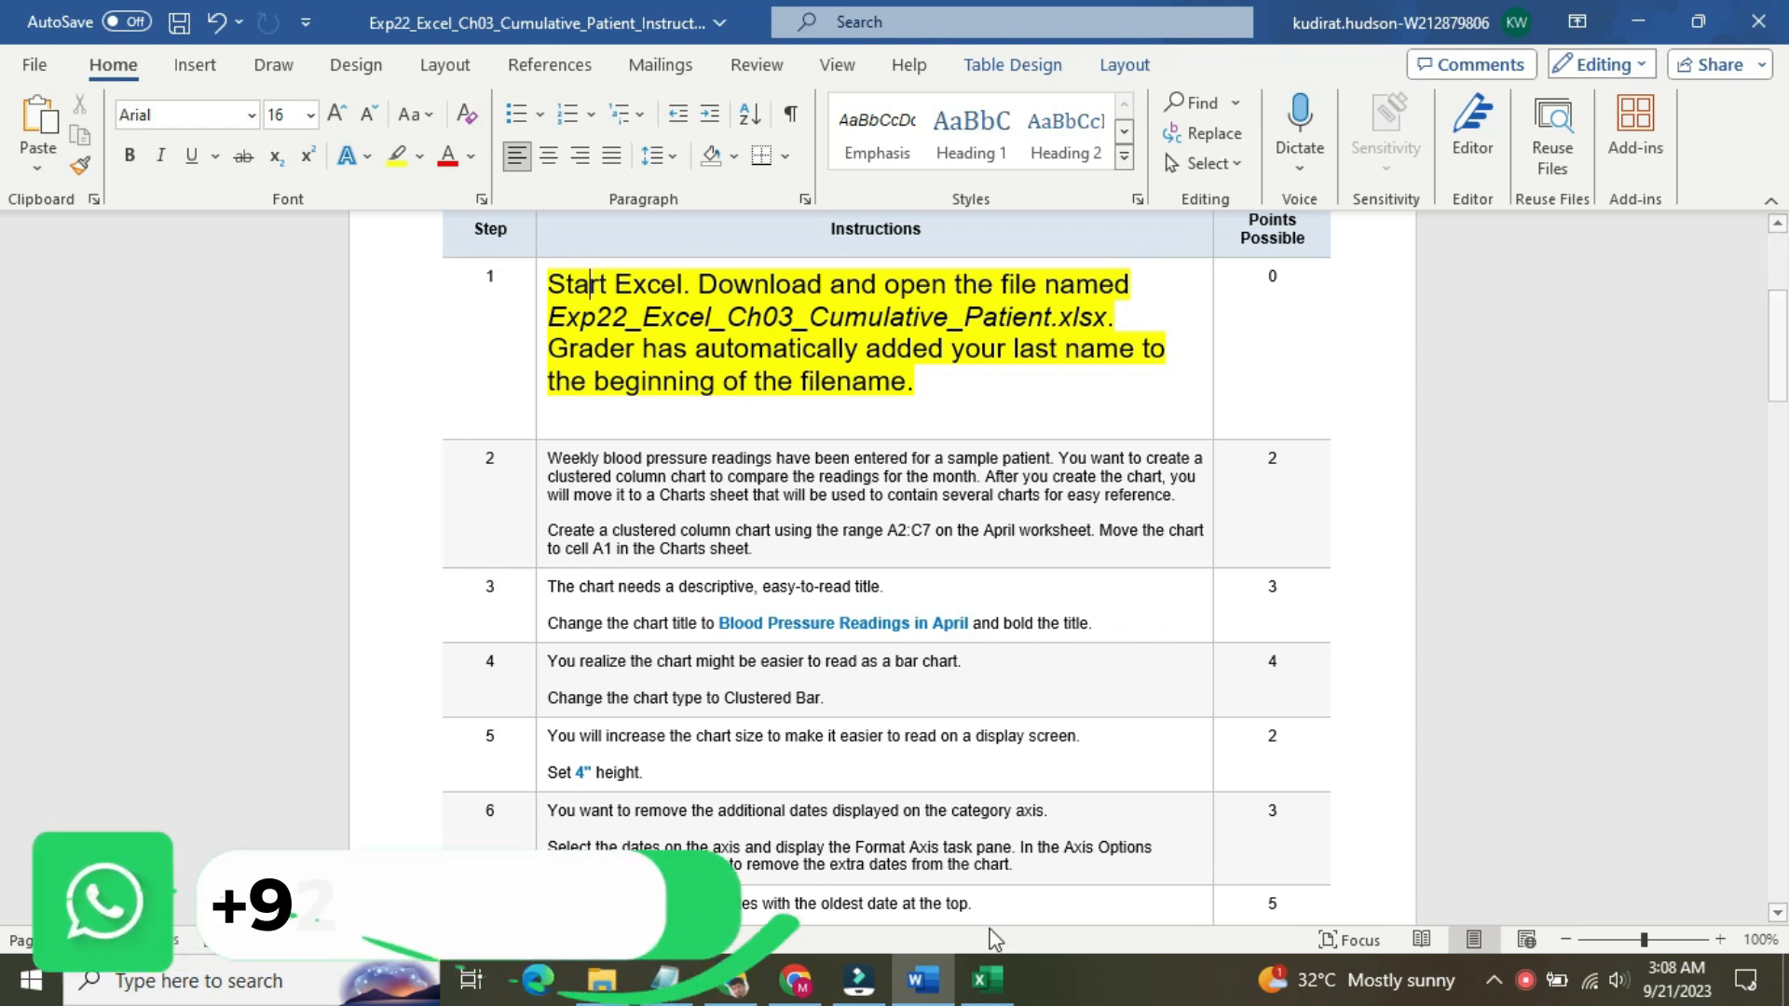
# - Switch to Excel and look over the patient data and blood pressure tables on the April worksheet
pyautogui.click(988, 995)
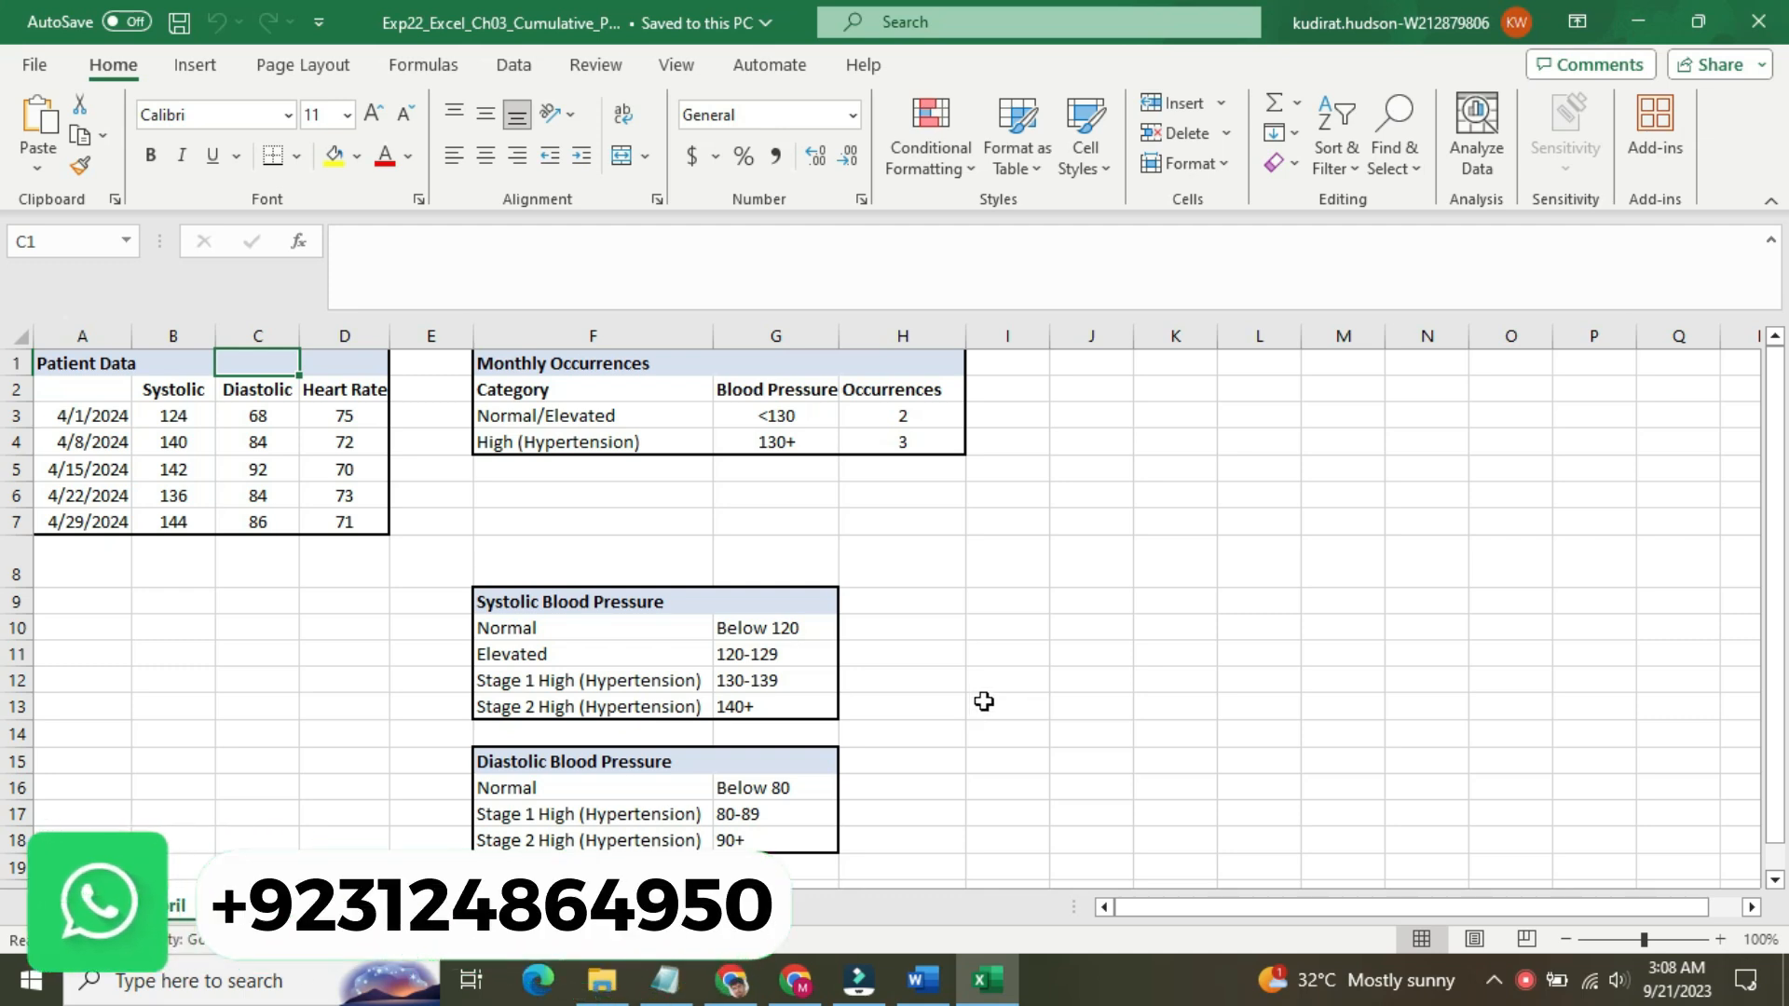
pyautogui.moveTo(1779, 629); pyautogui.dragTo(1775, 557)
pyautogui.click(483, 524)
pyautogui.click(827, 539)
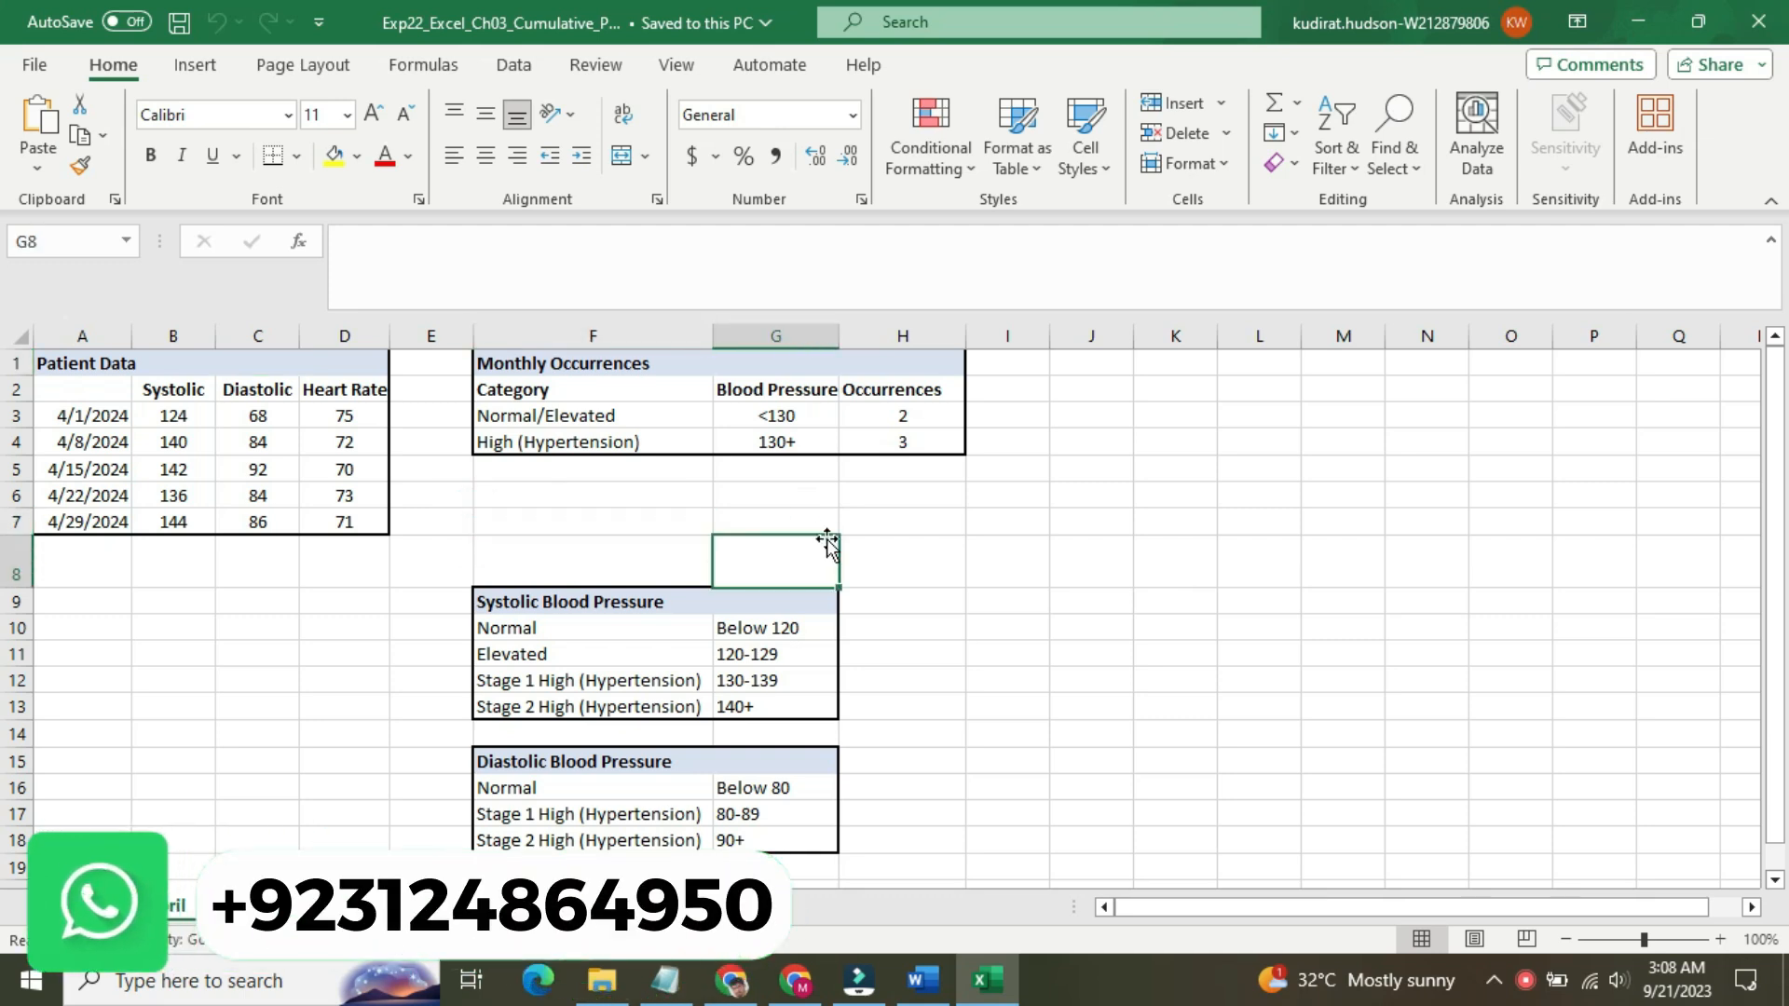
pyautogui.click(981, 554)
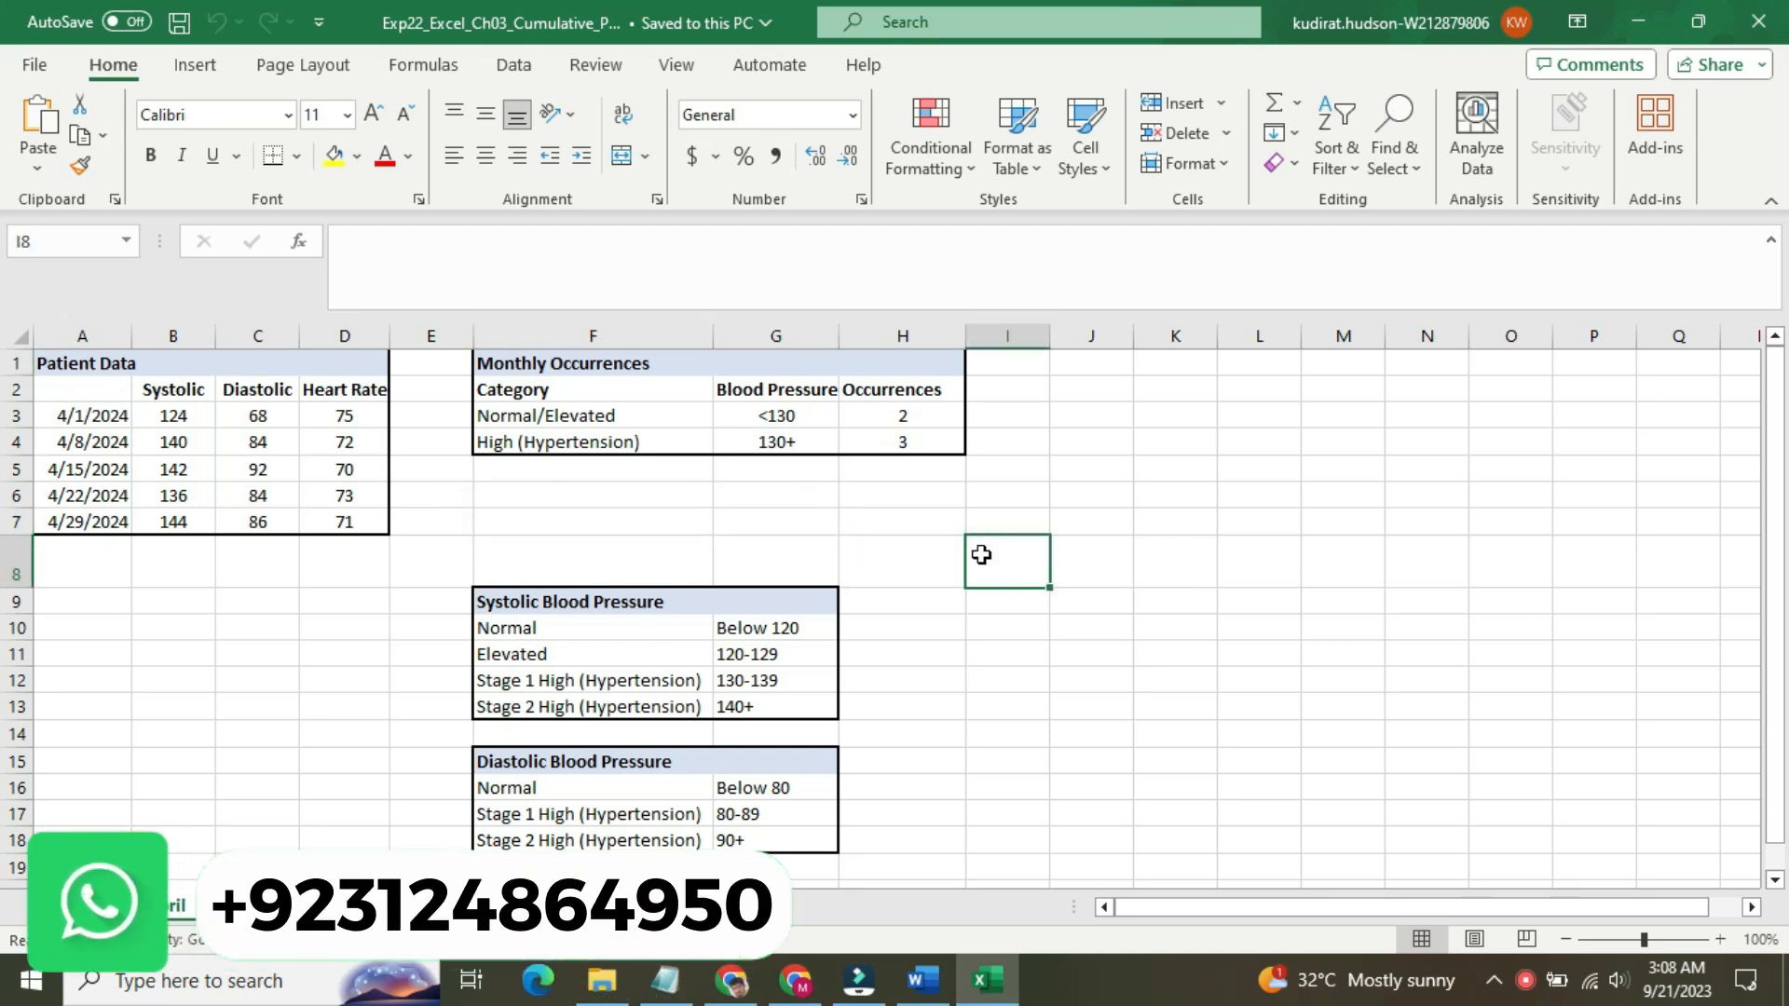
# - Switch back to Word, reset the step 1 instruction text to 9 pt and remove its highlight
pyautogui.click(920, 980)
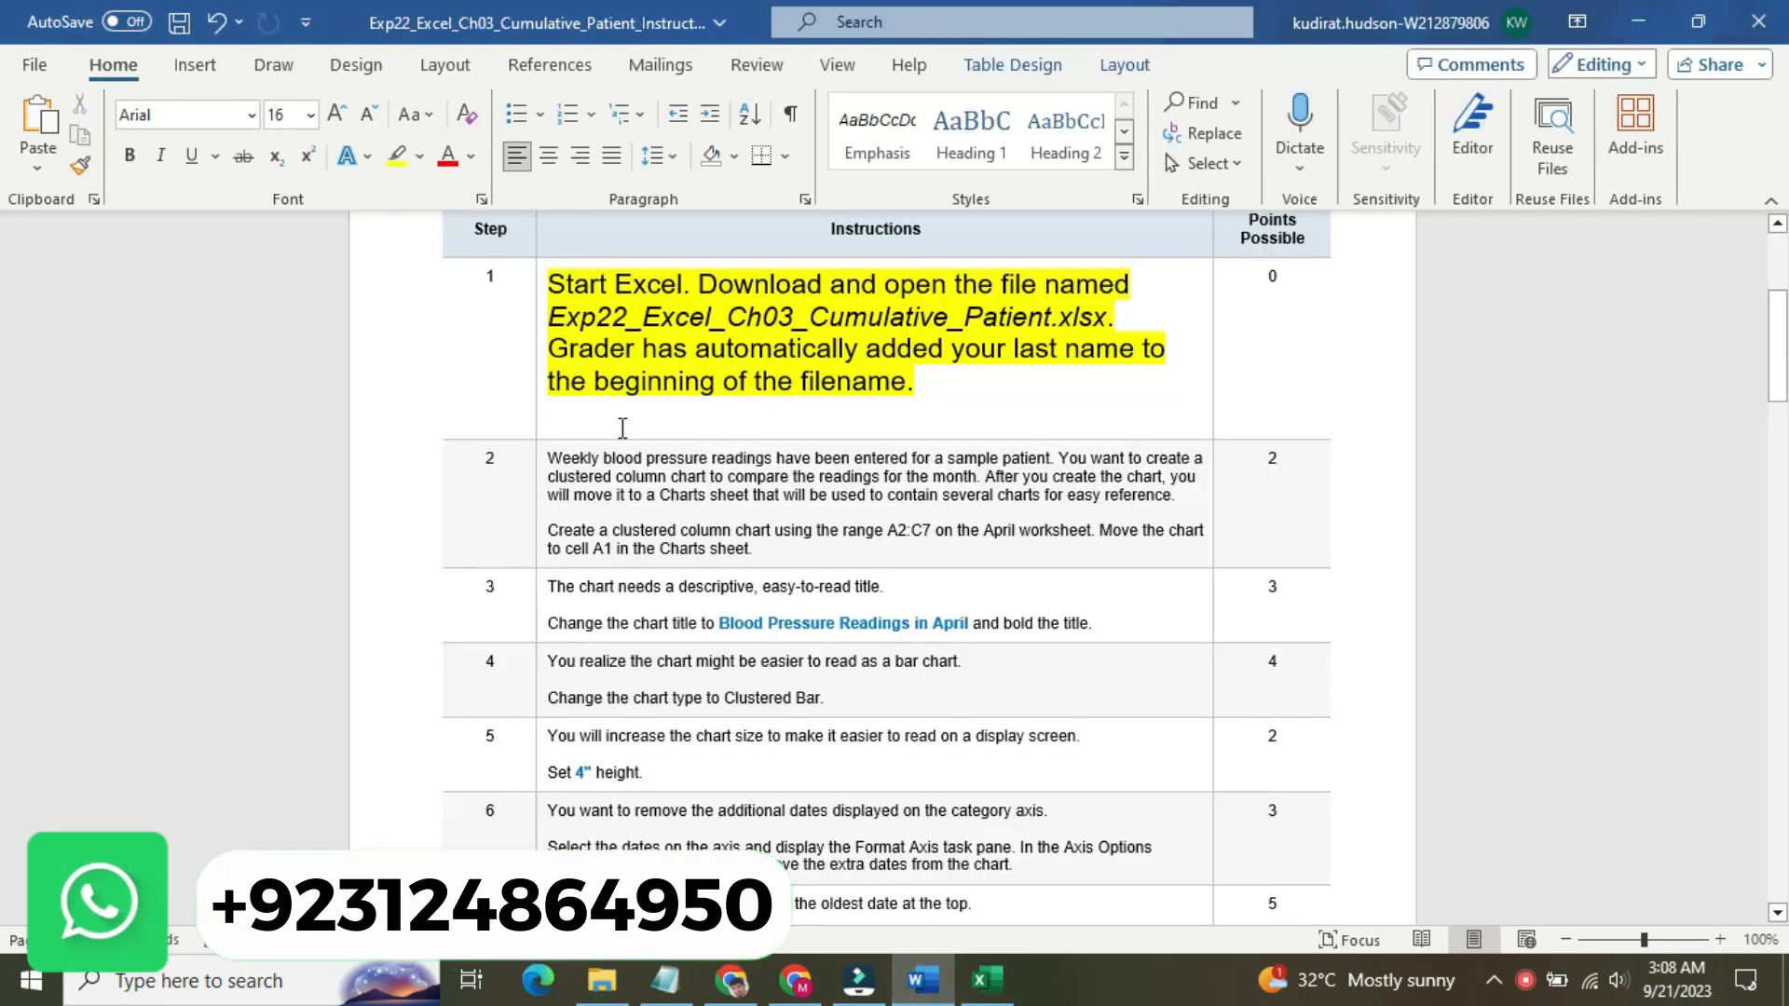
pyautogui.click(541, 324)
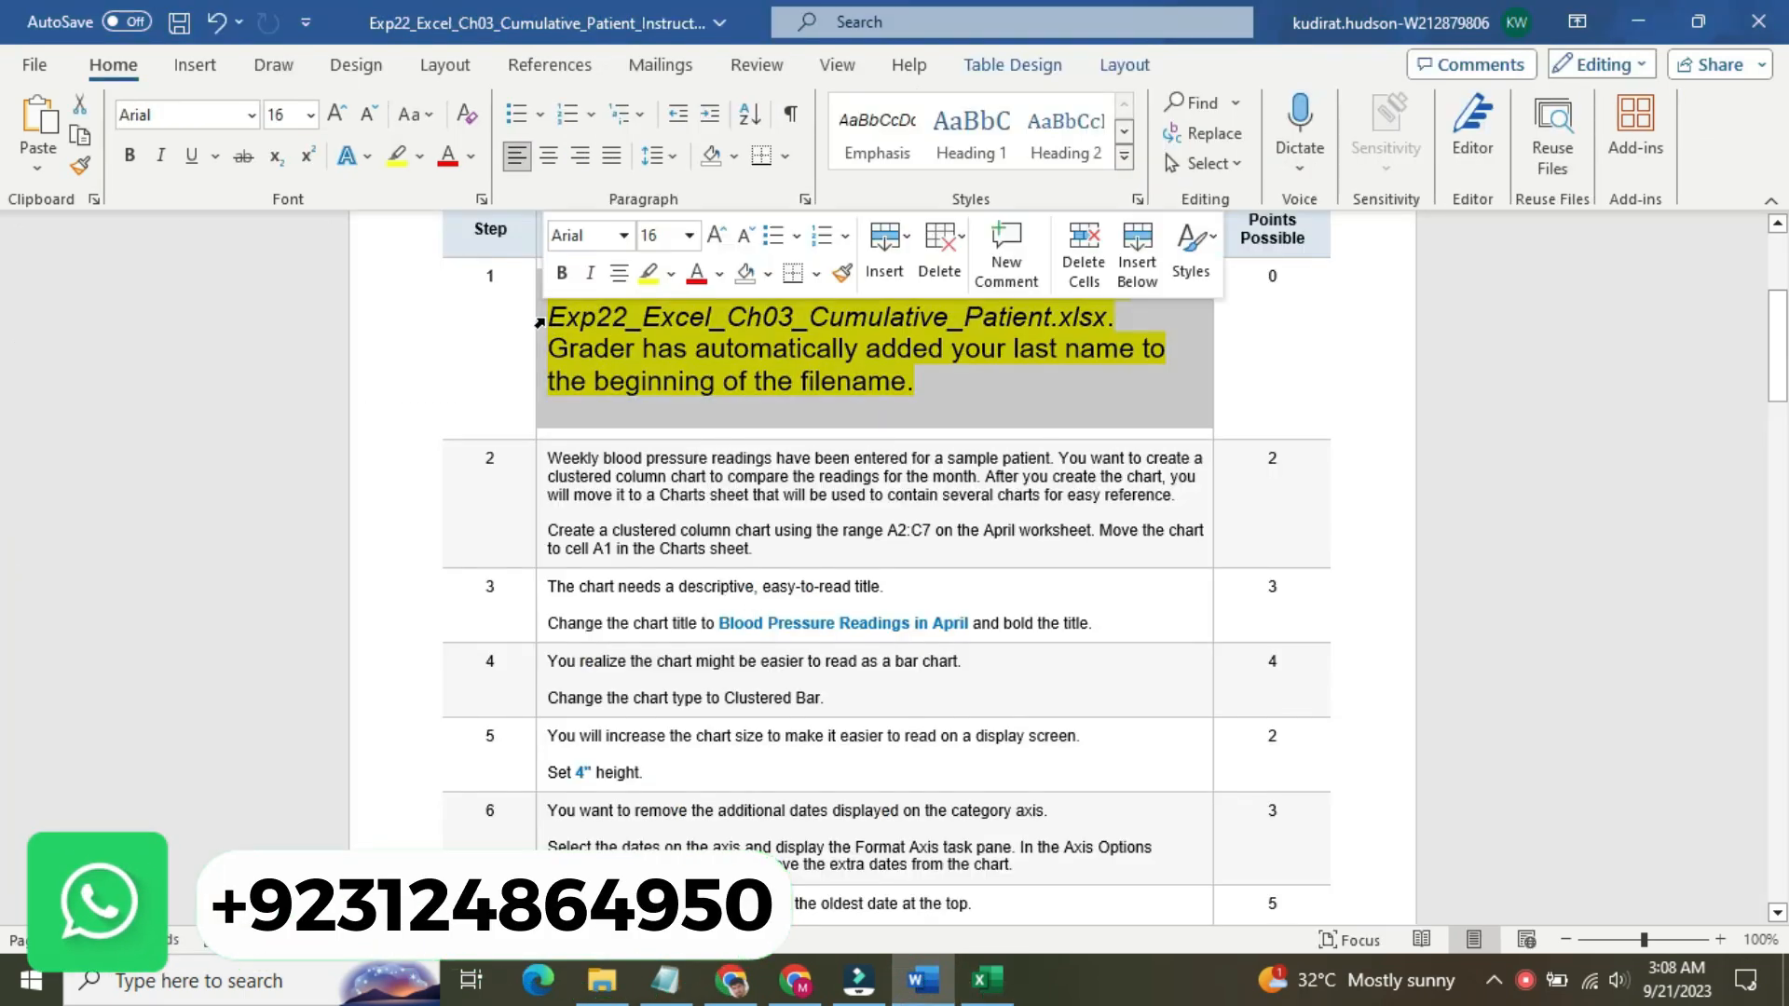
pyautogui.click(689, 235)
pyautogui.click(662, 299)
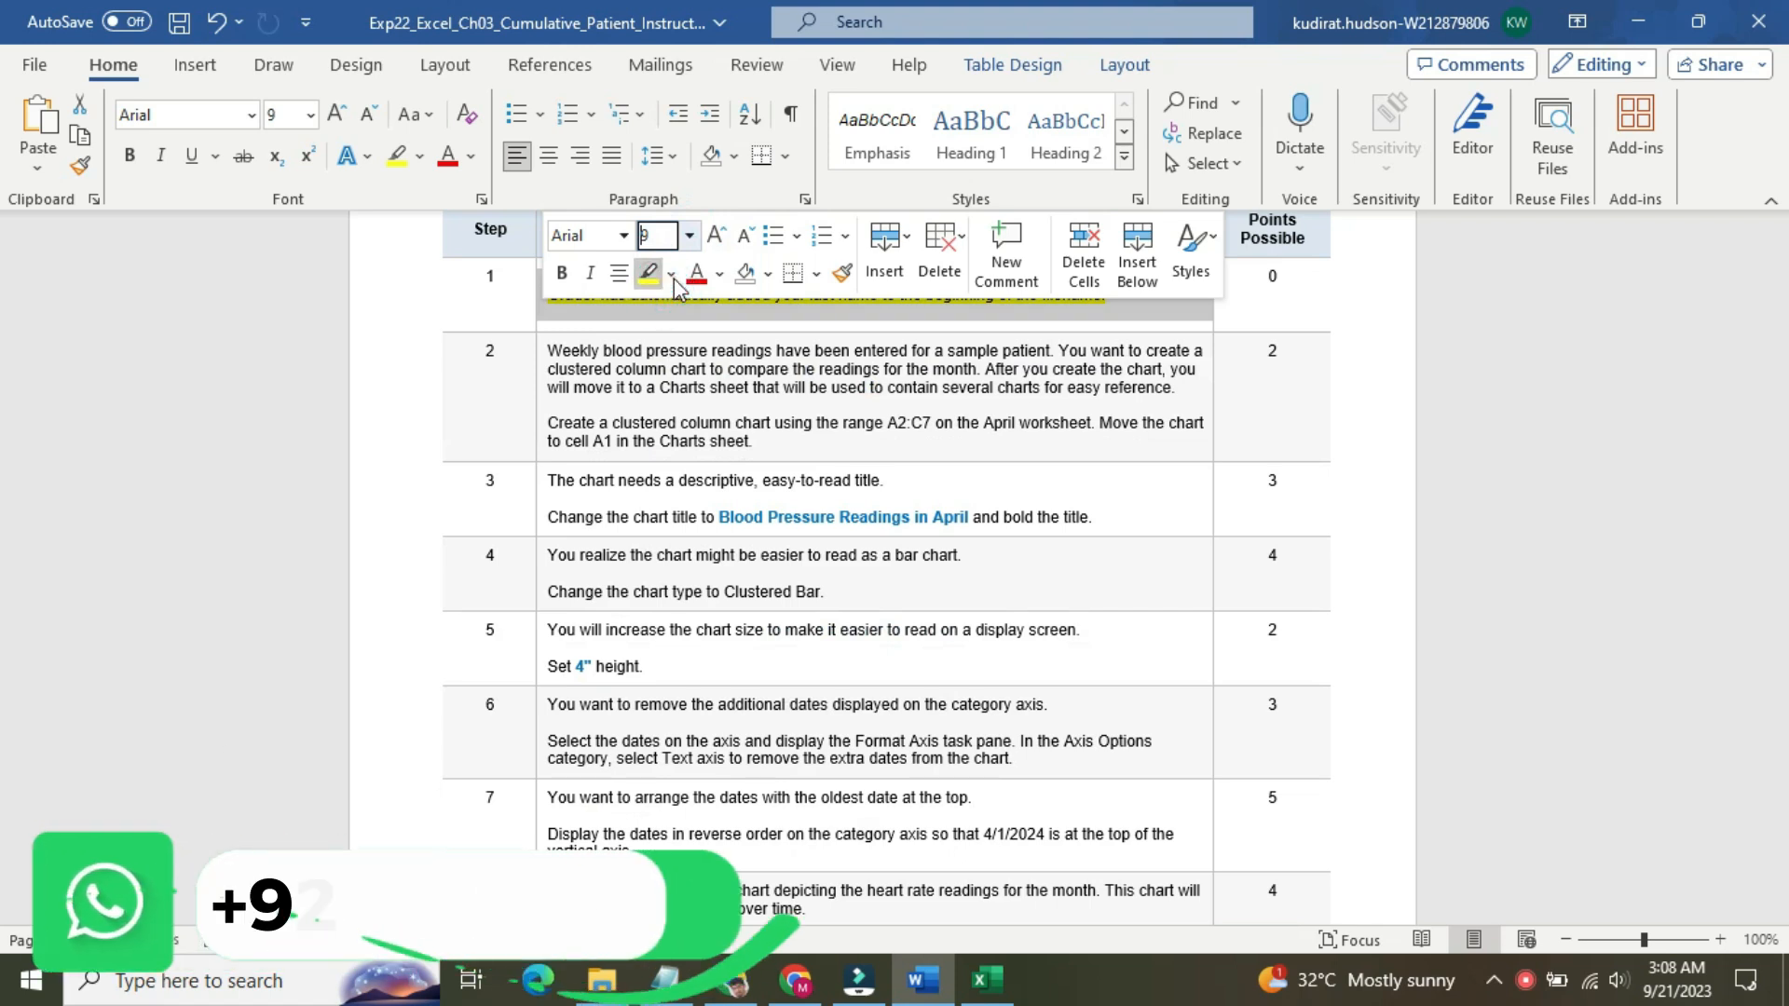
pyautogui.click(671, 273)
pyautogui.click(687, 433)
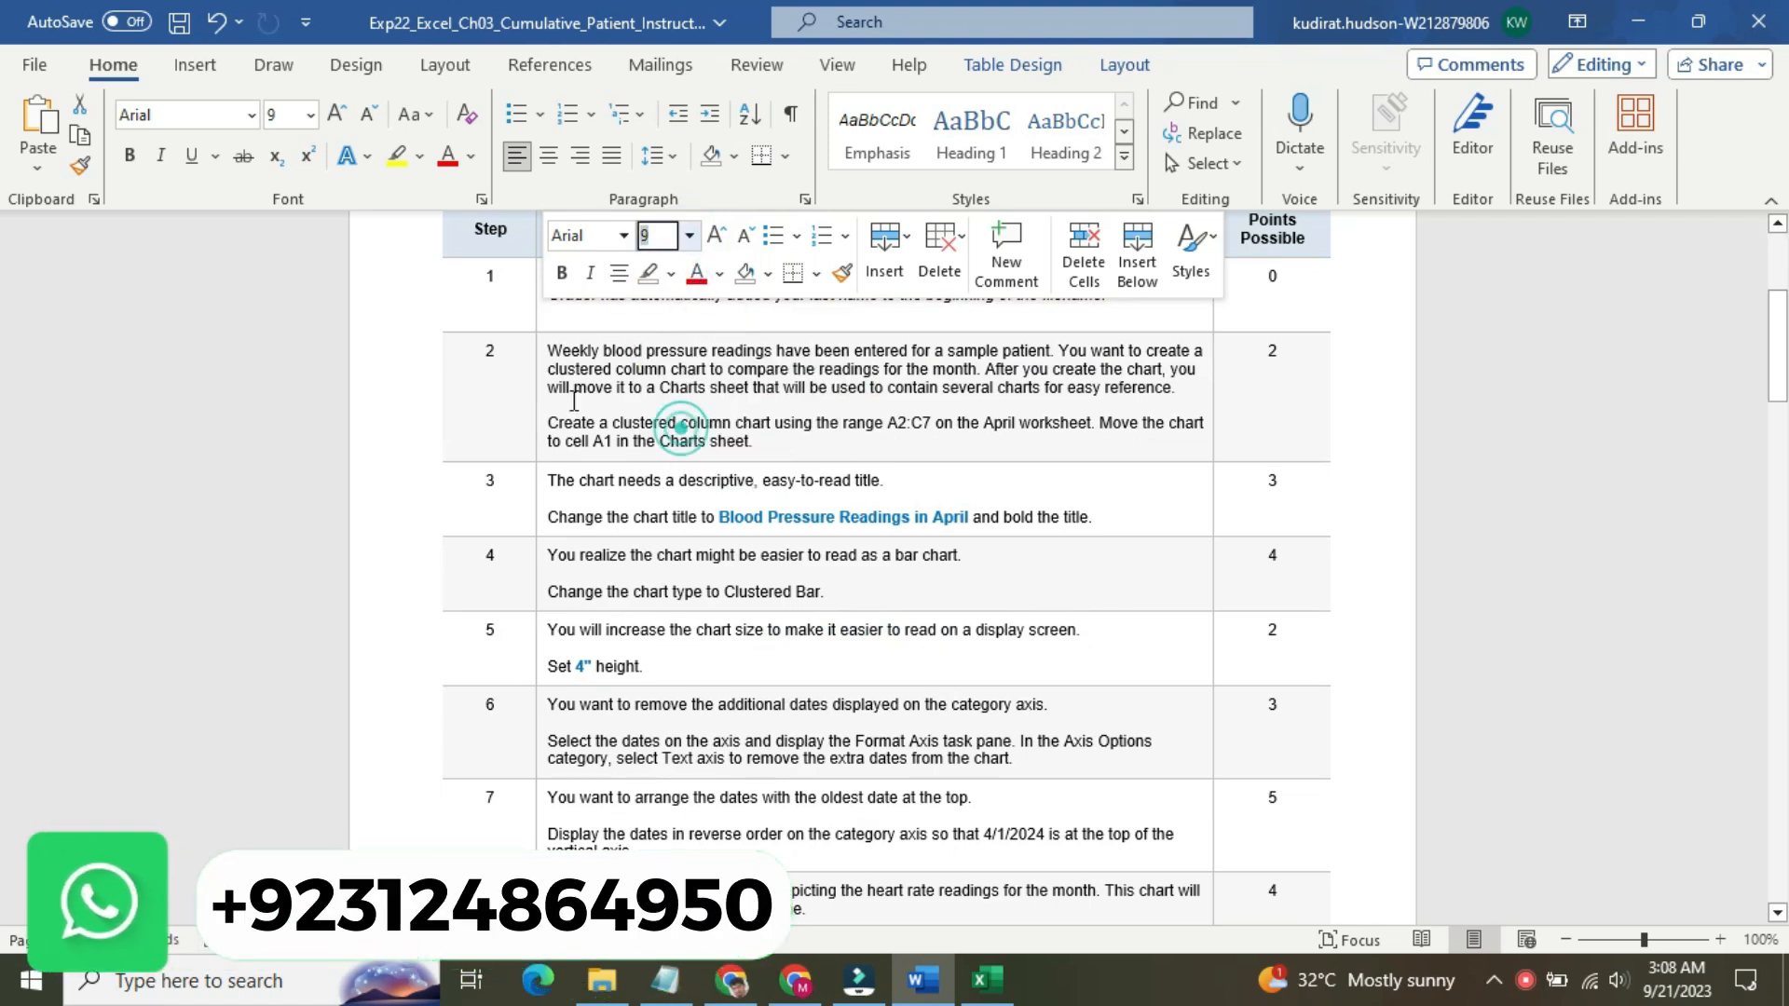
# - Enlarge the step 2 instruction text to 14 pt and highlight it in yellow
pyautogui.click(540, 363)
pyautogui.click(690, 290)
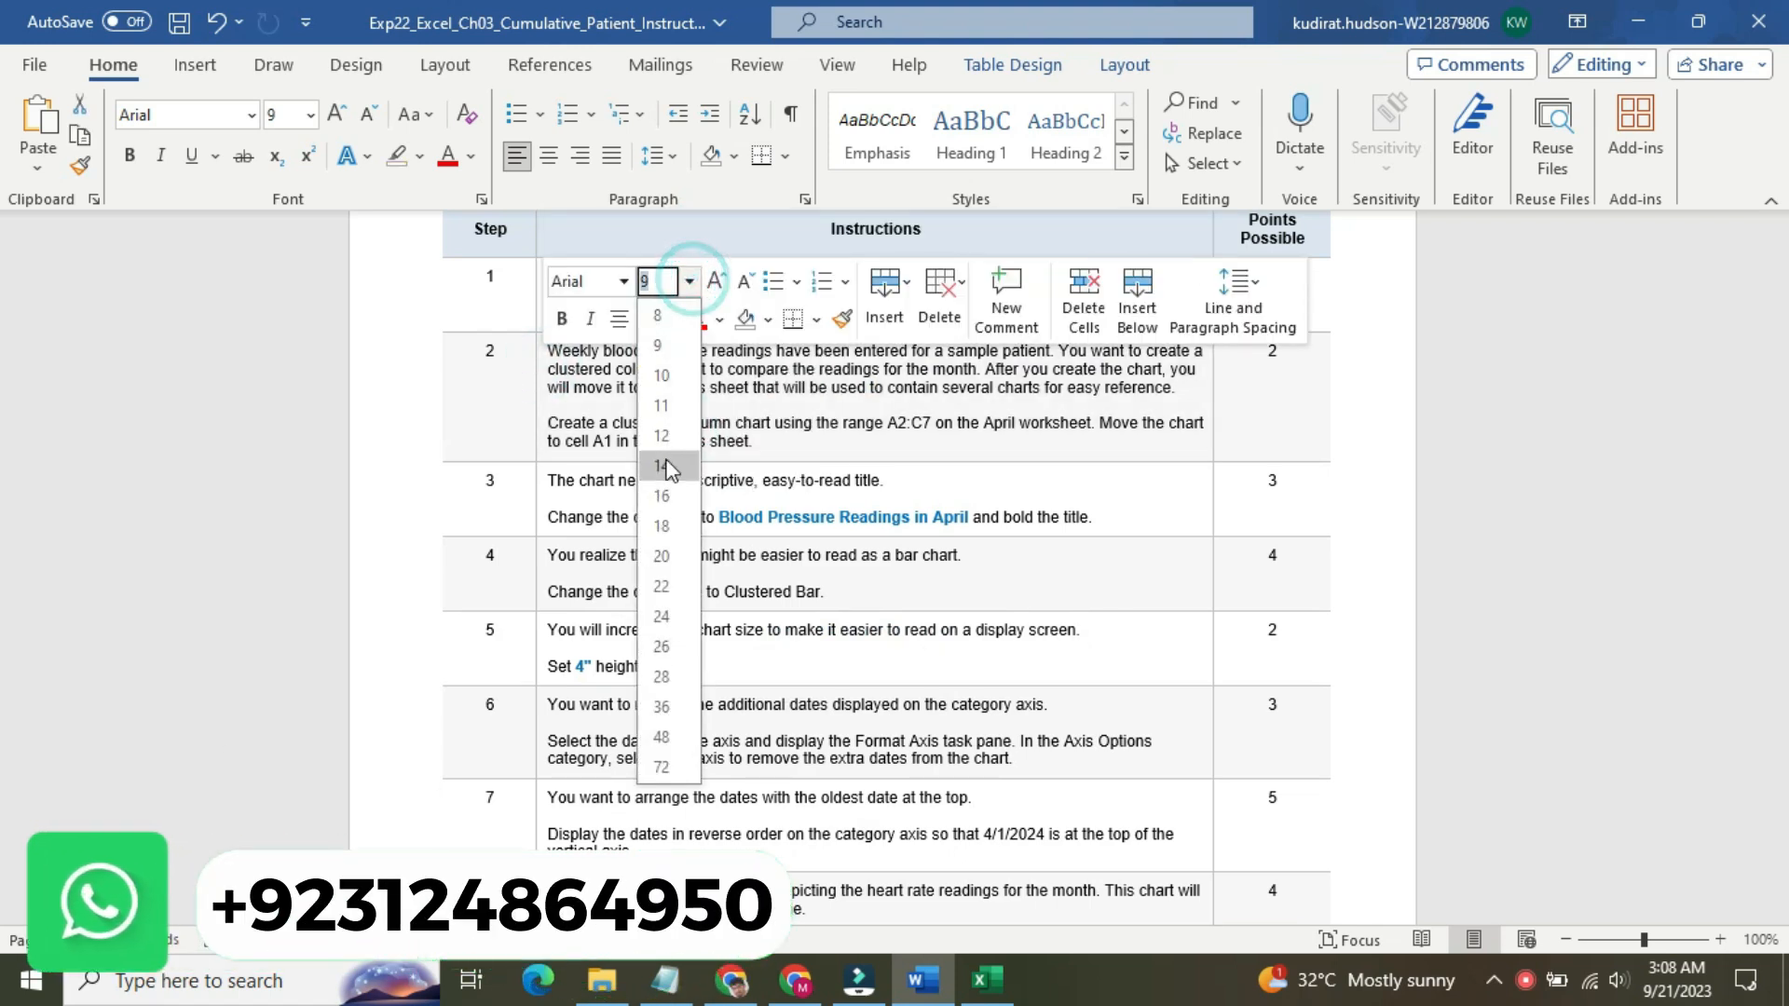
pyautogui.click(663, 412)
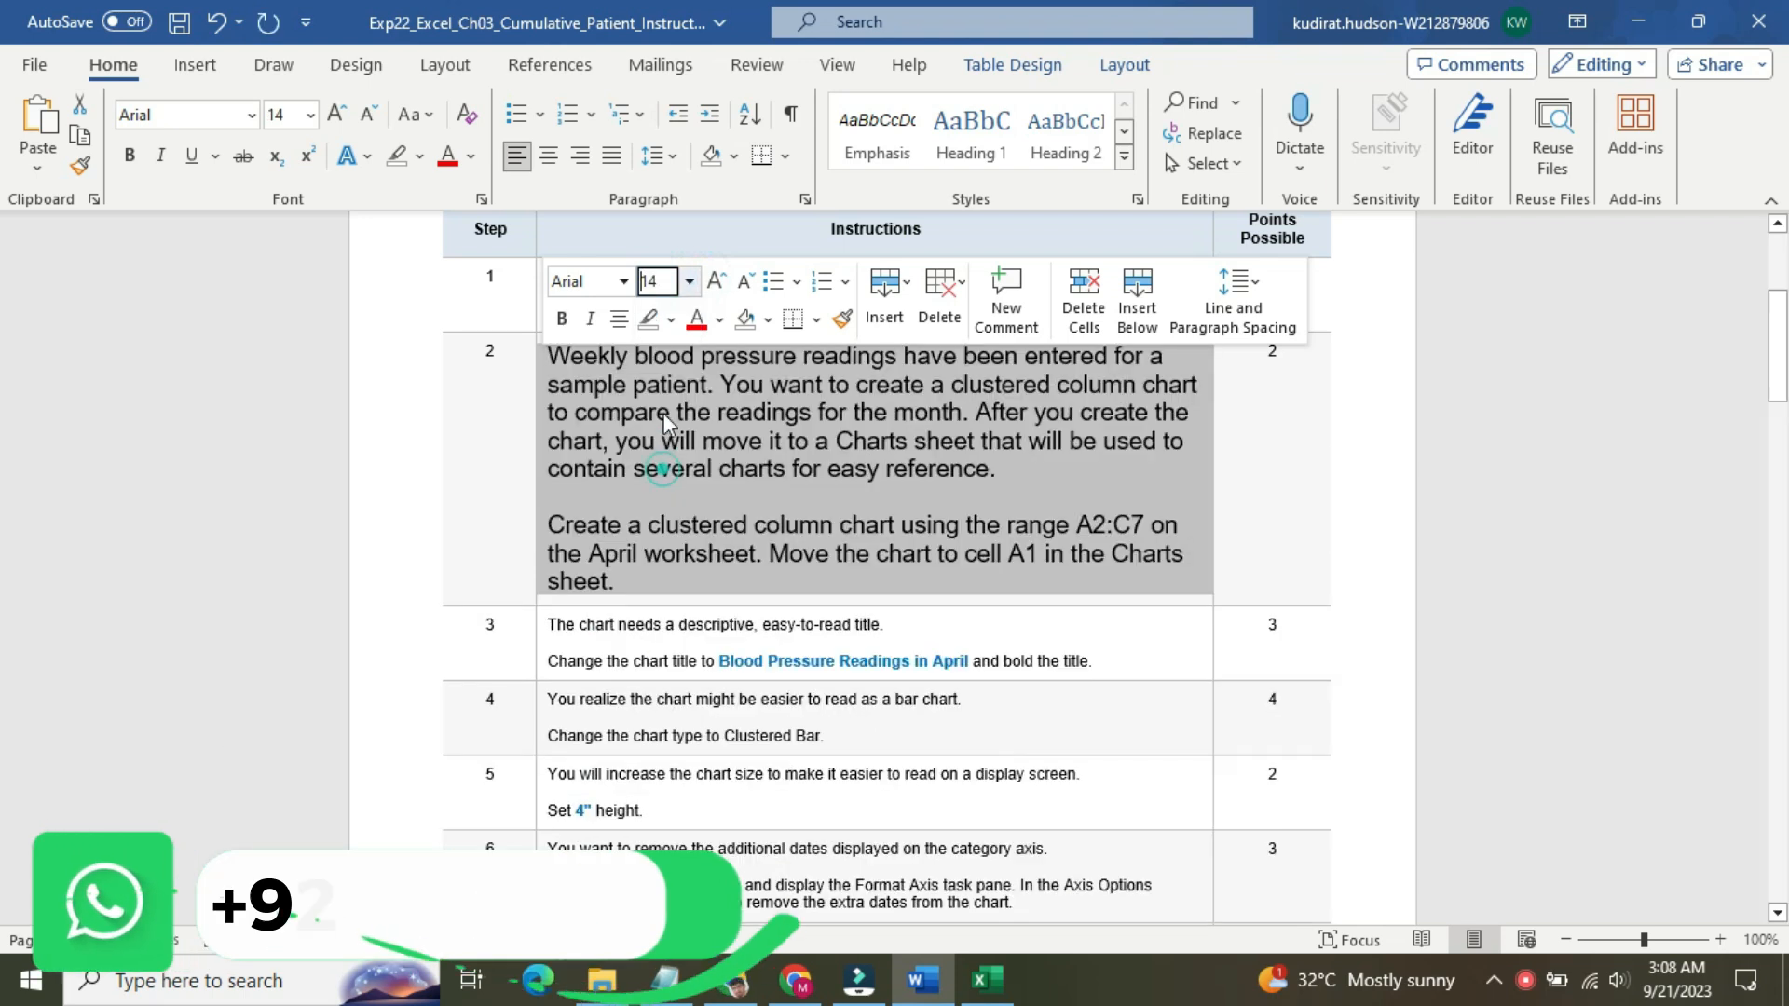
pyautogui.click(671, 320)
pyautogui.click(656, 359)
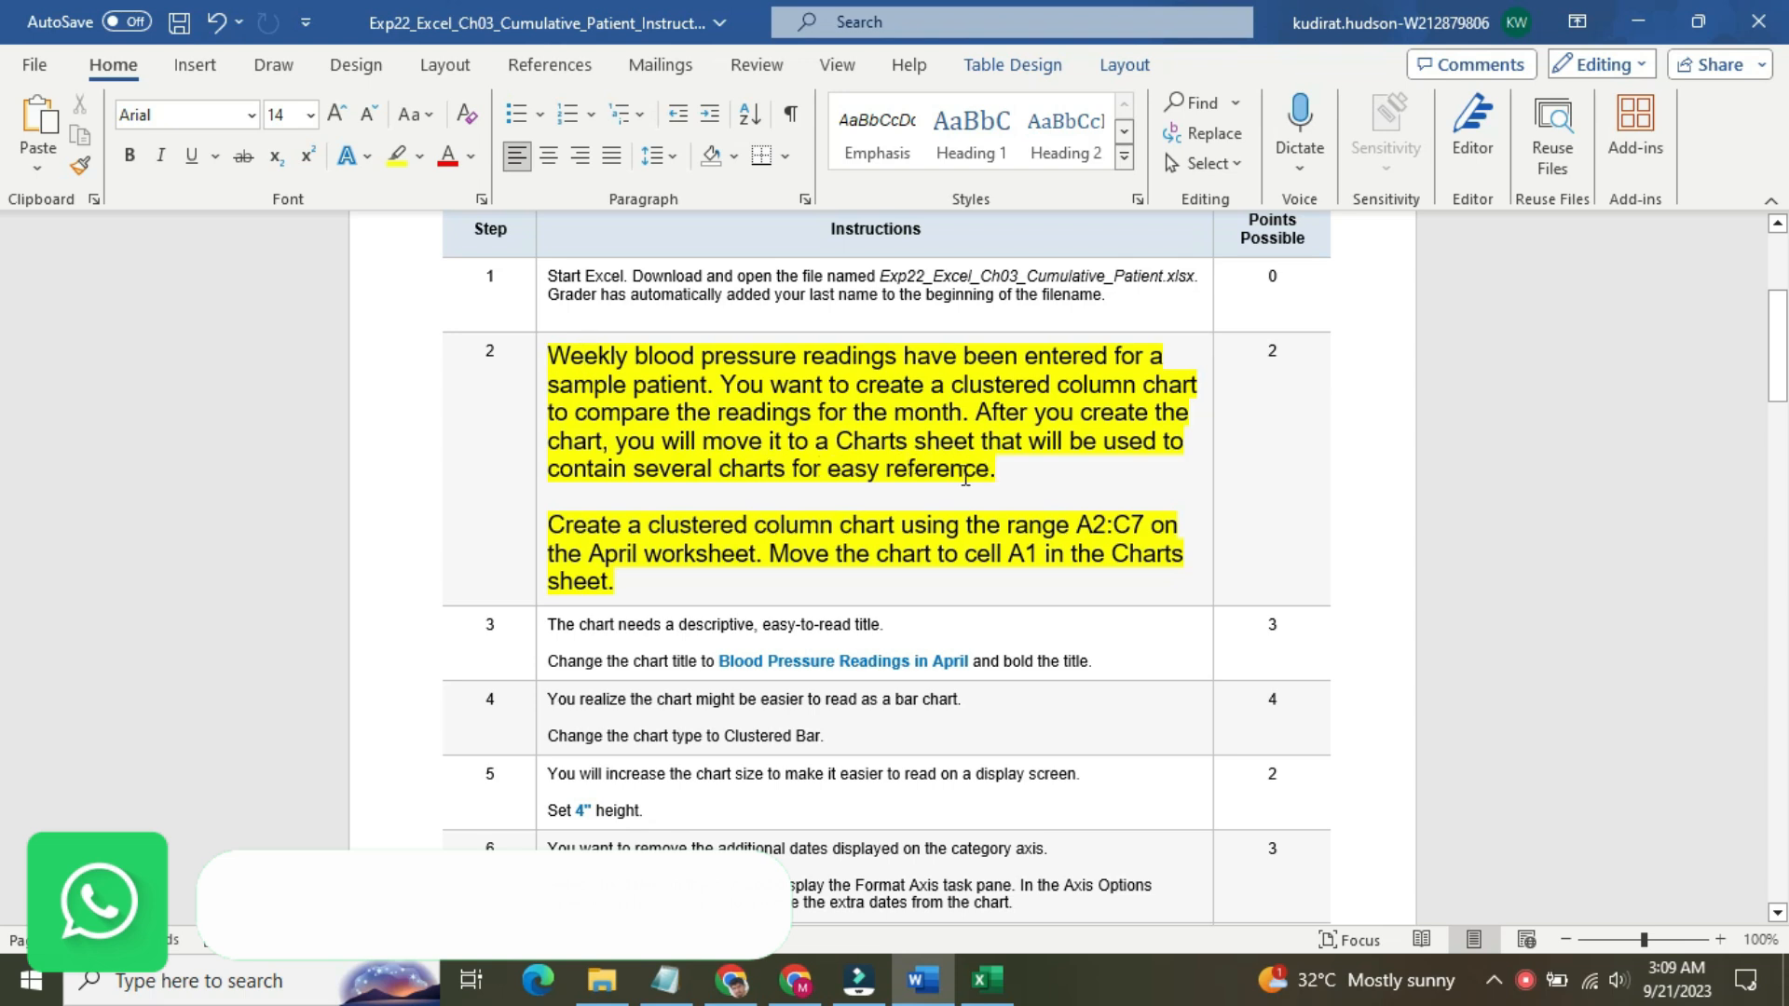
# - Give the second paragraph of step 2, about creating the clustered column chart, black text and a turquoise highlight
pyautogui.moveTo(552, 524); pyautogui.dragTo(615, 583)
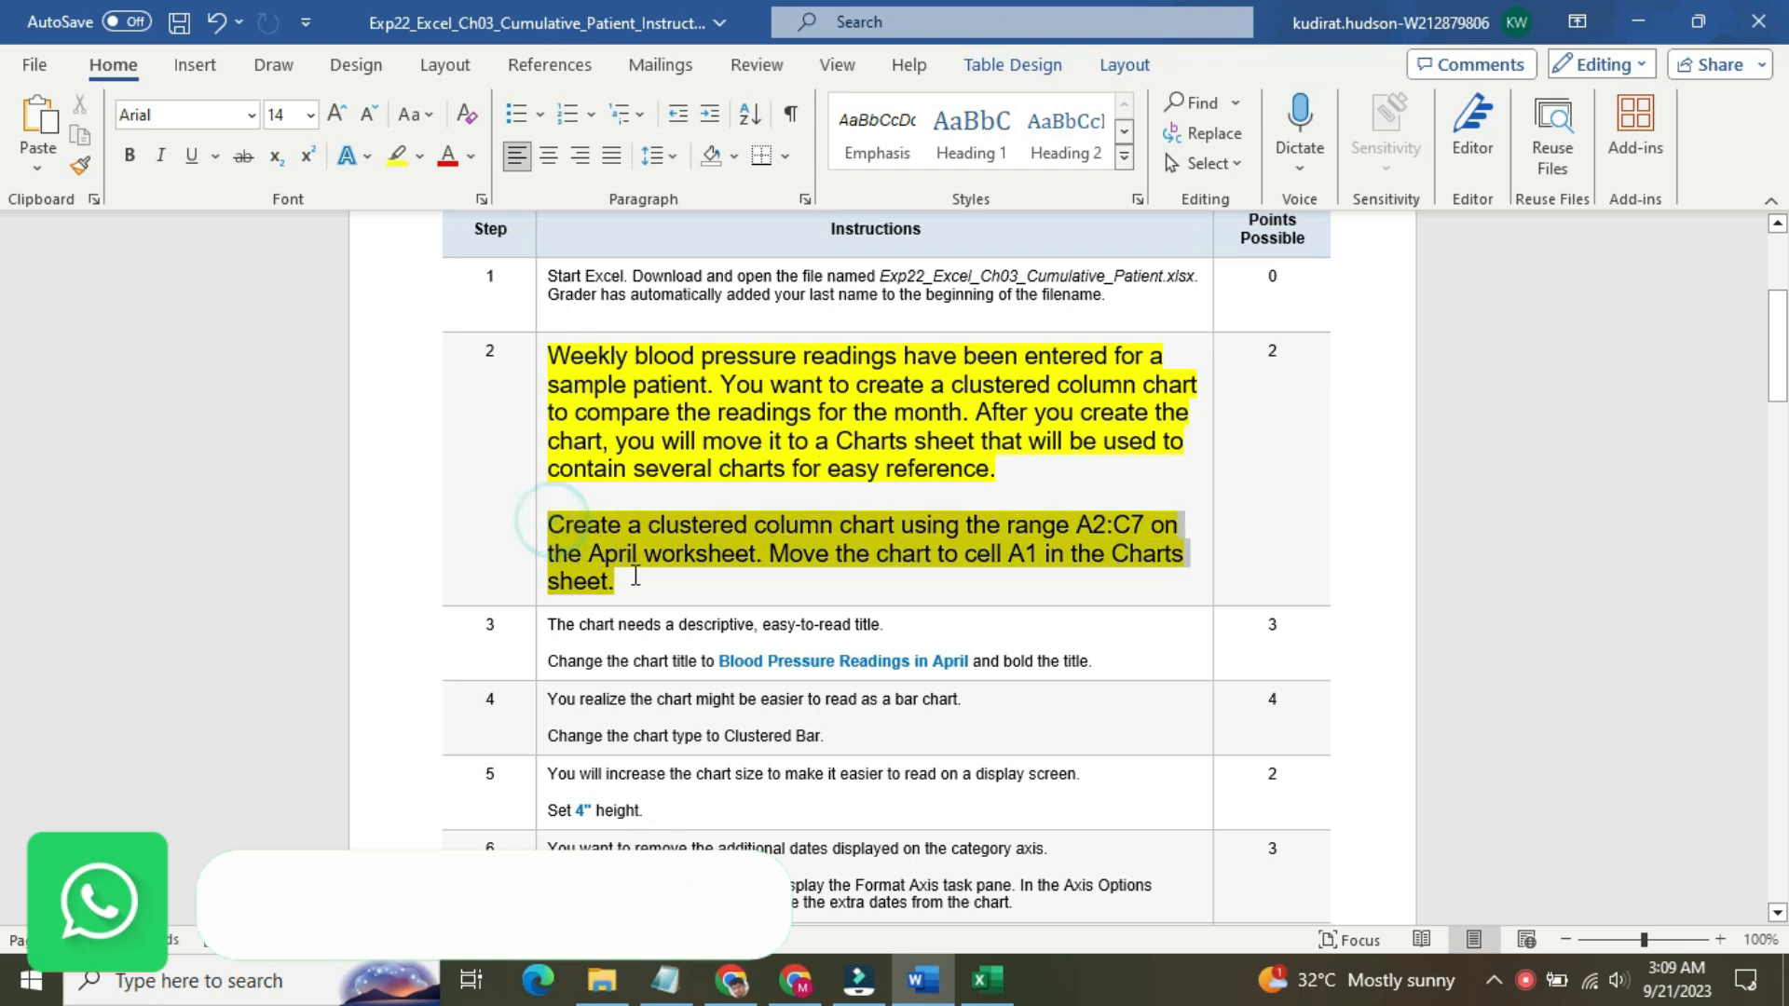
pyautogui.click(785, 529)
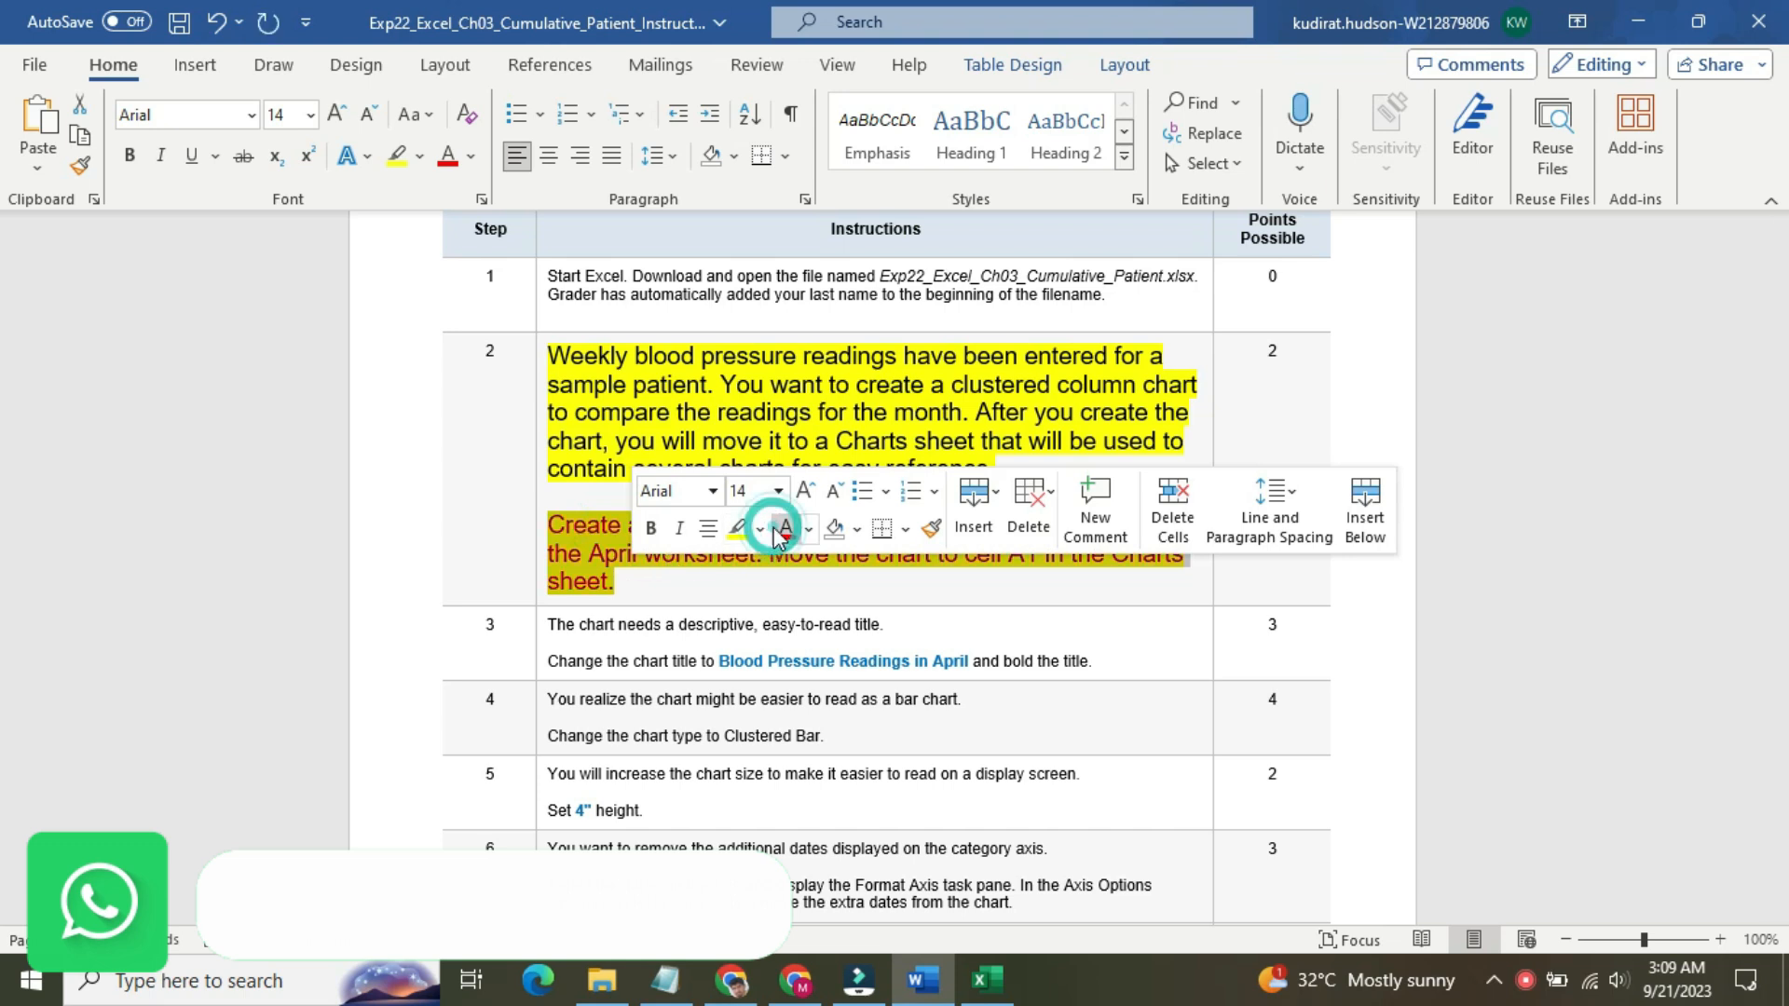
pyautogui.click(809, 530)
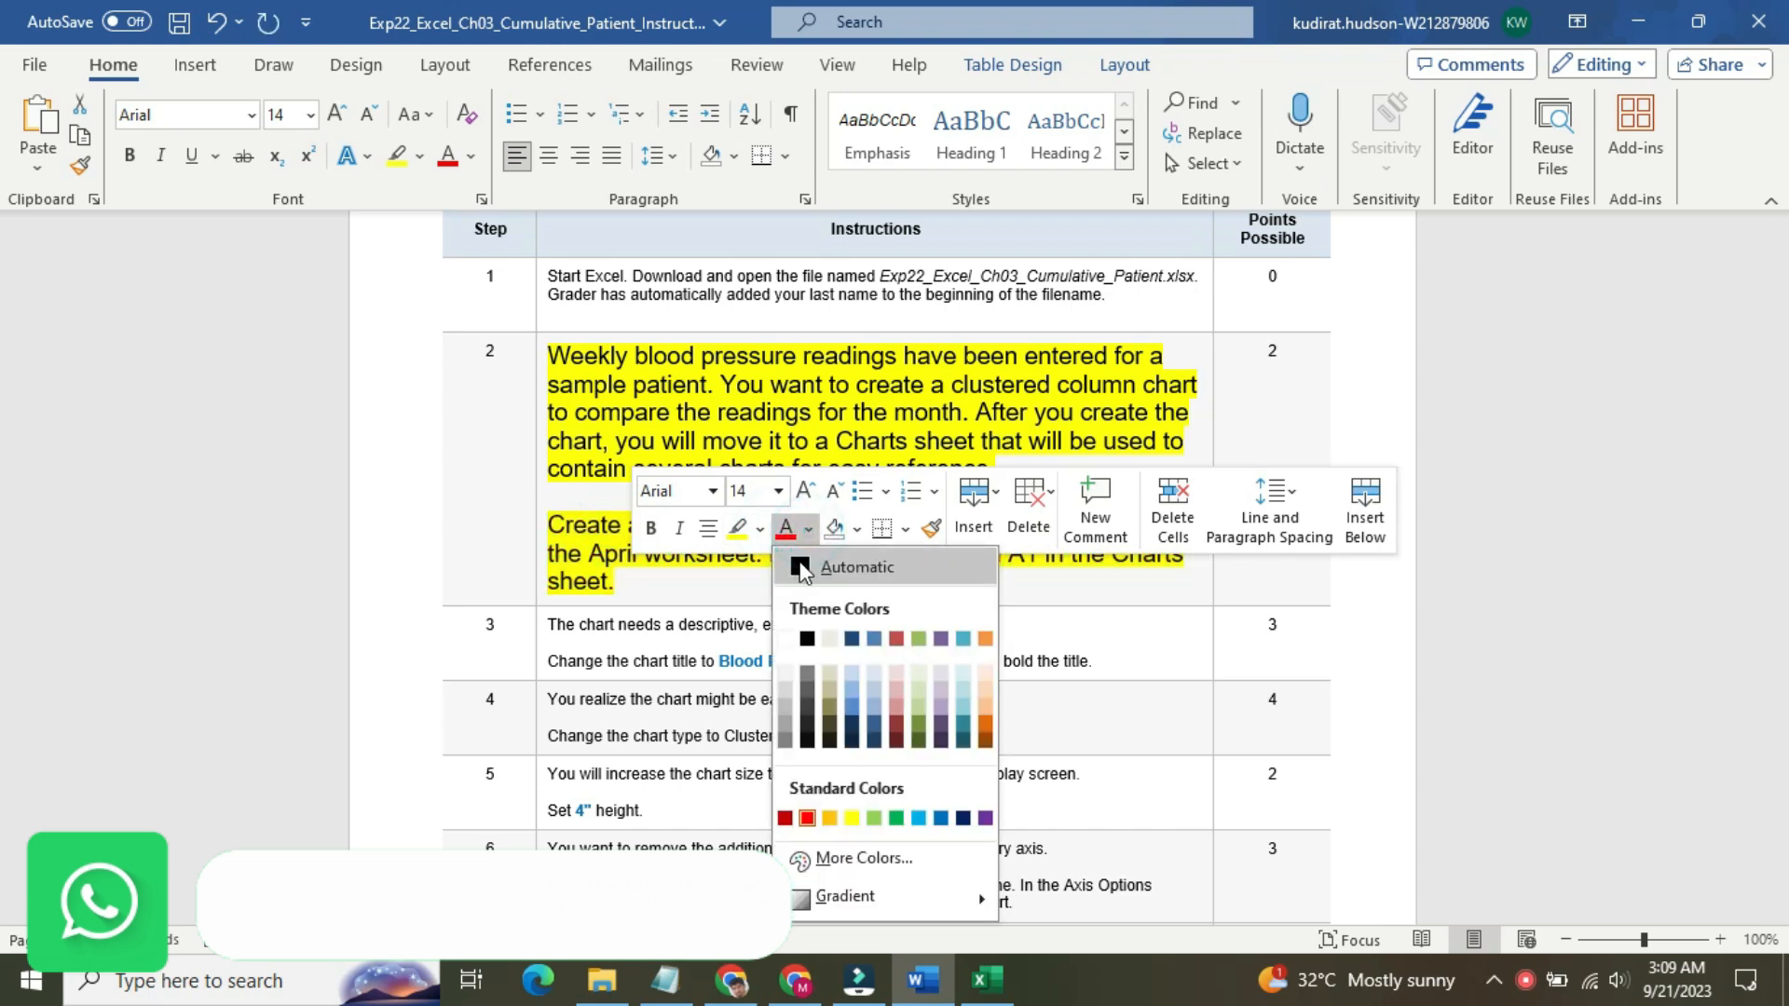
pyautogui.click(806, 639)
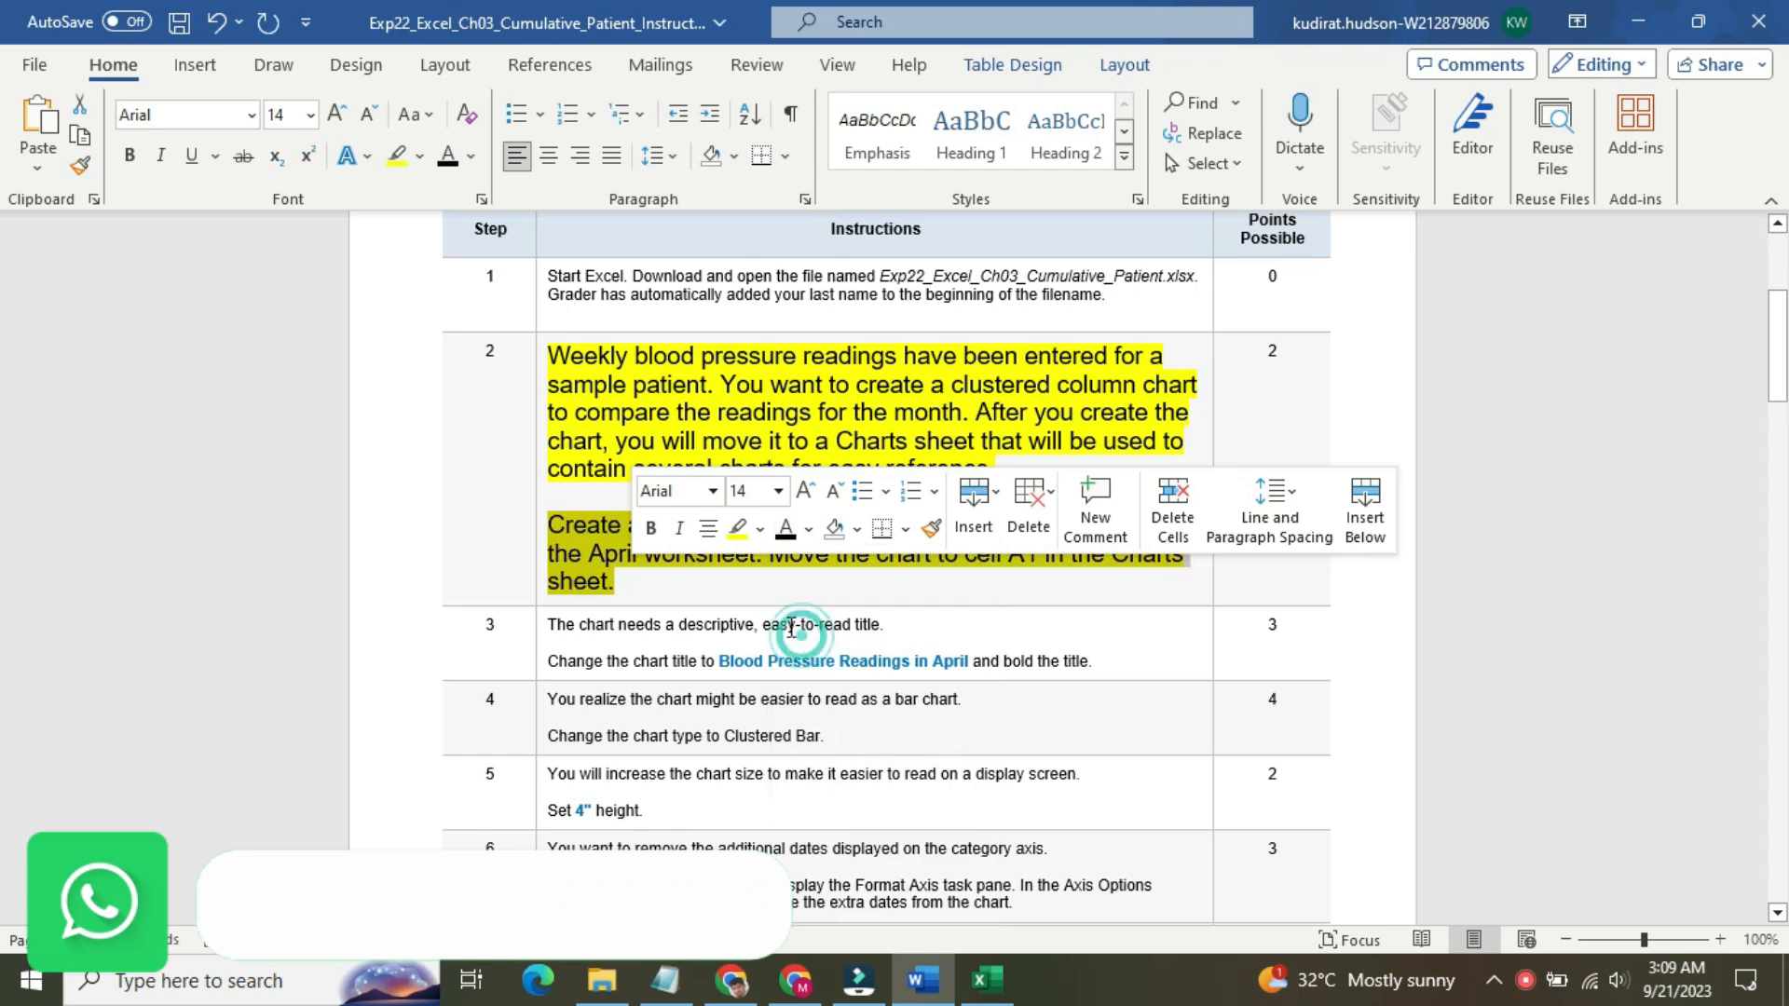
pyautogui.click(764, 535)
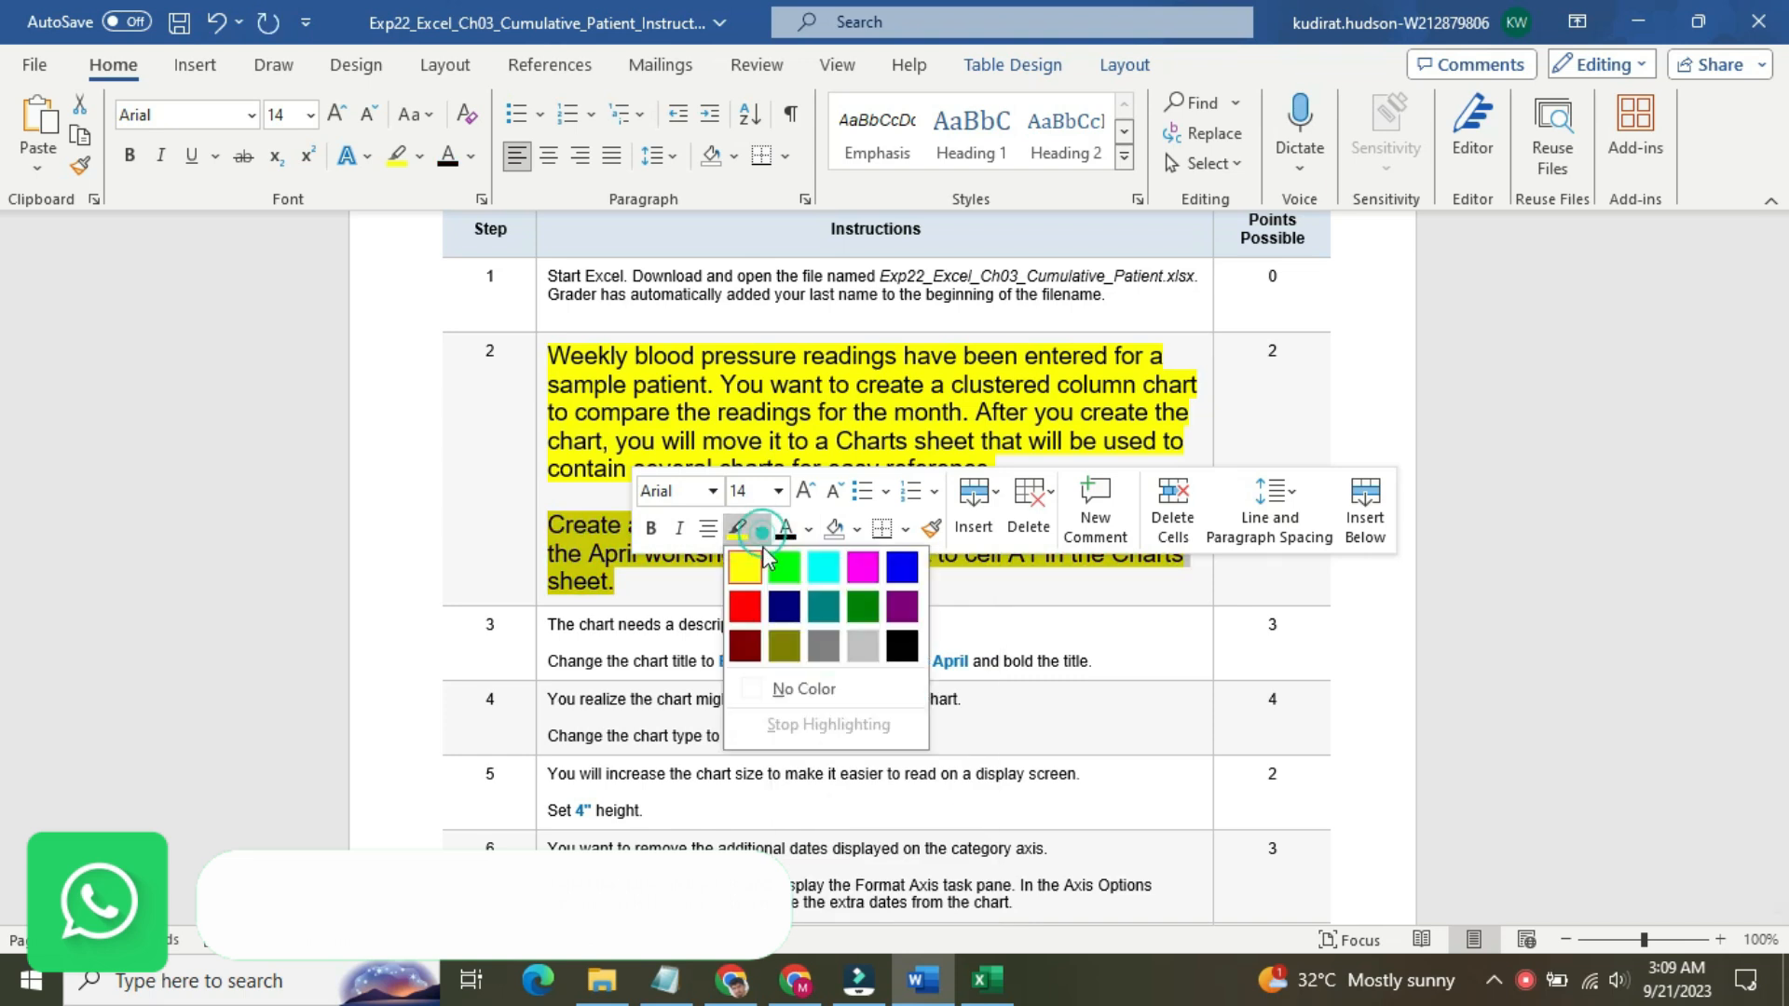
pyautogui.click(810, 565)
pyautogui.click(575, 525)
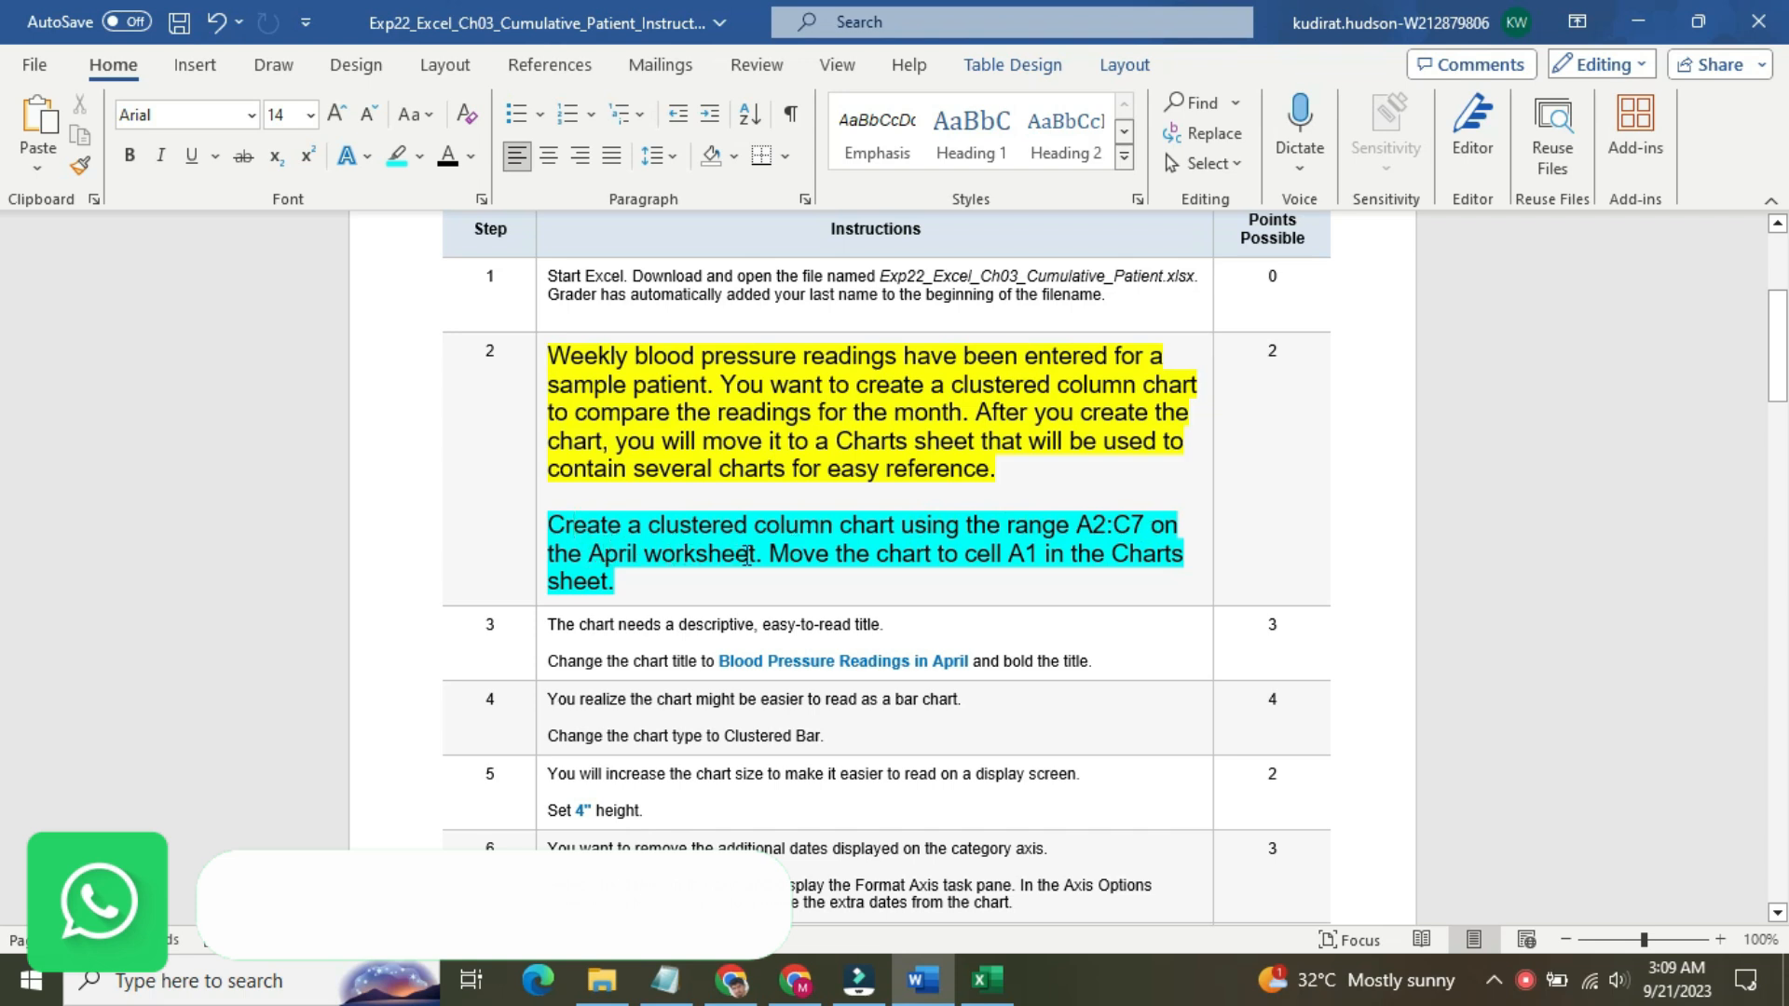
# - Mark the A2:C7 range in the step 2 instruction, switch to Excel and select A2:C7 on the April worksheet
pyautogui.moveTo(1079, 527); pyautogui.dragTo(1129, 535)
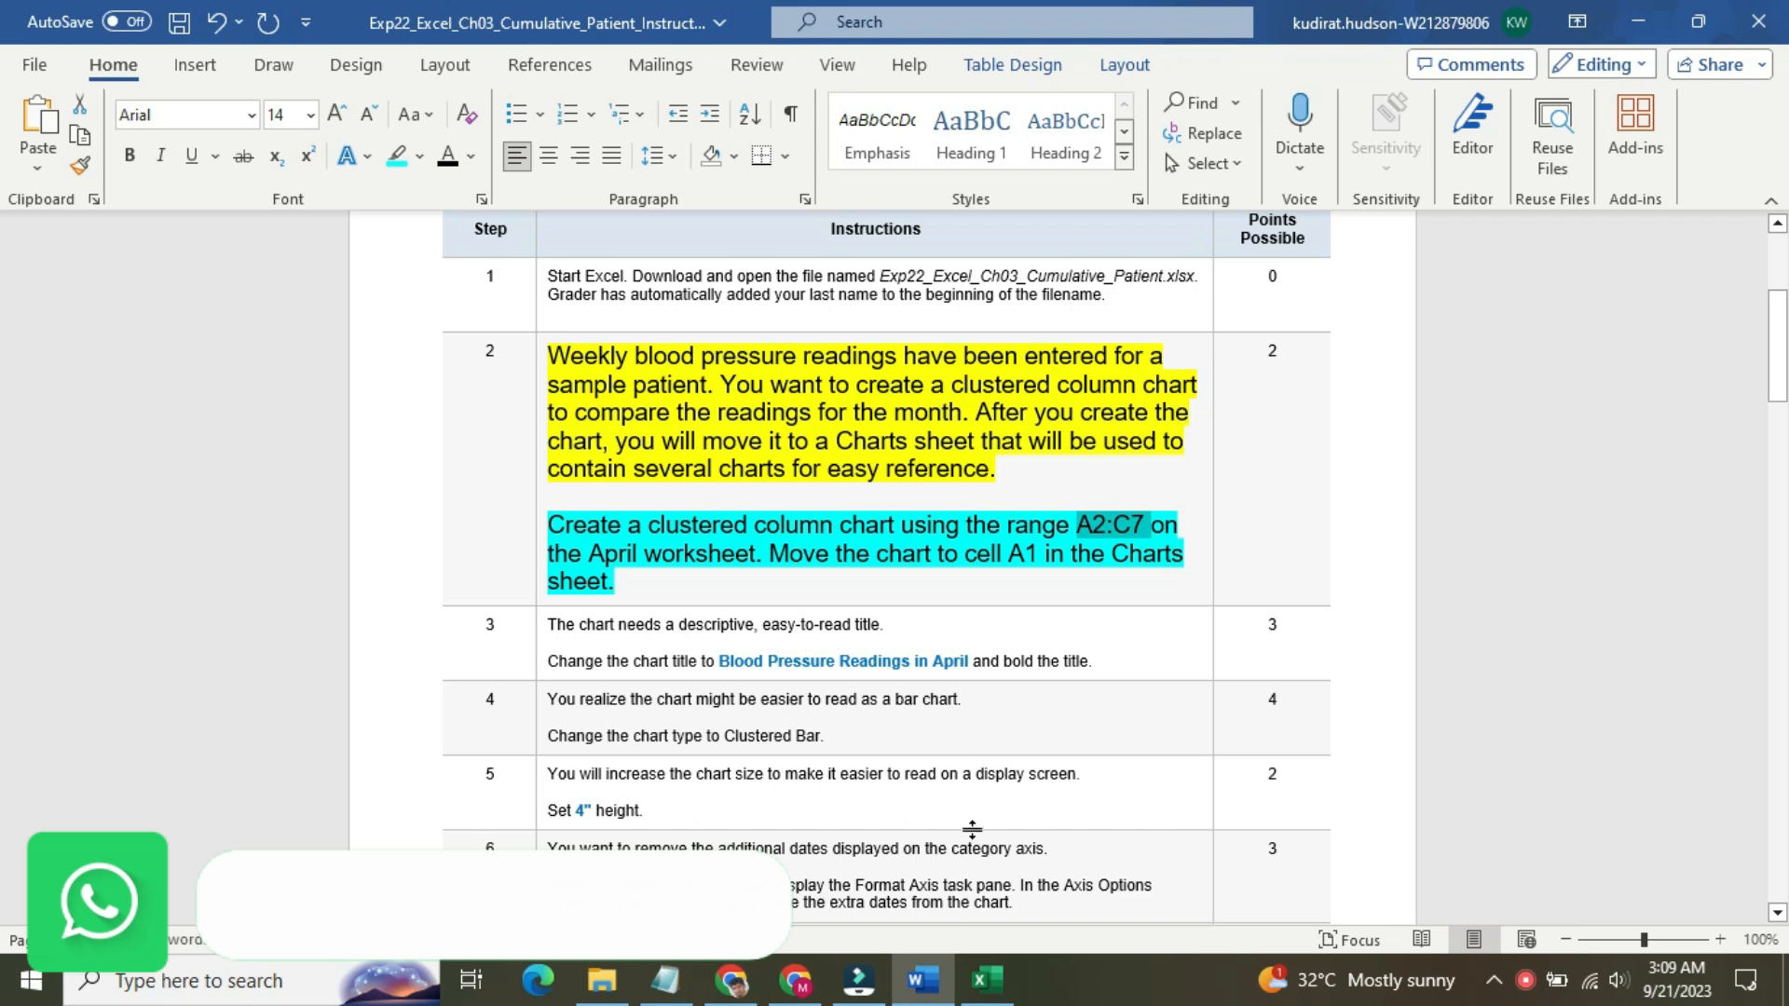
pyautogui.click(988, 979)
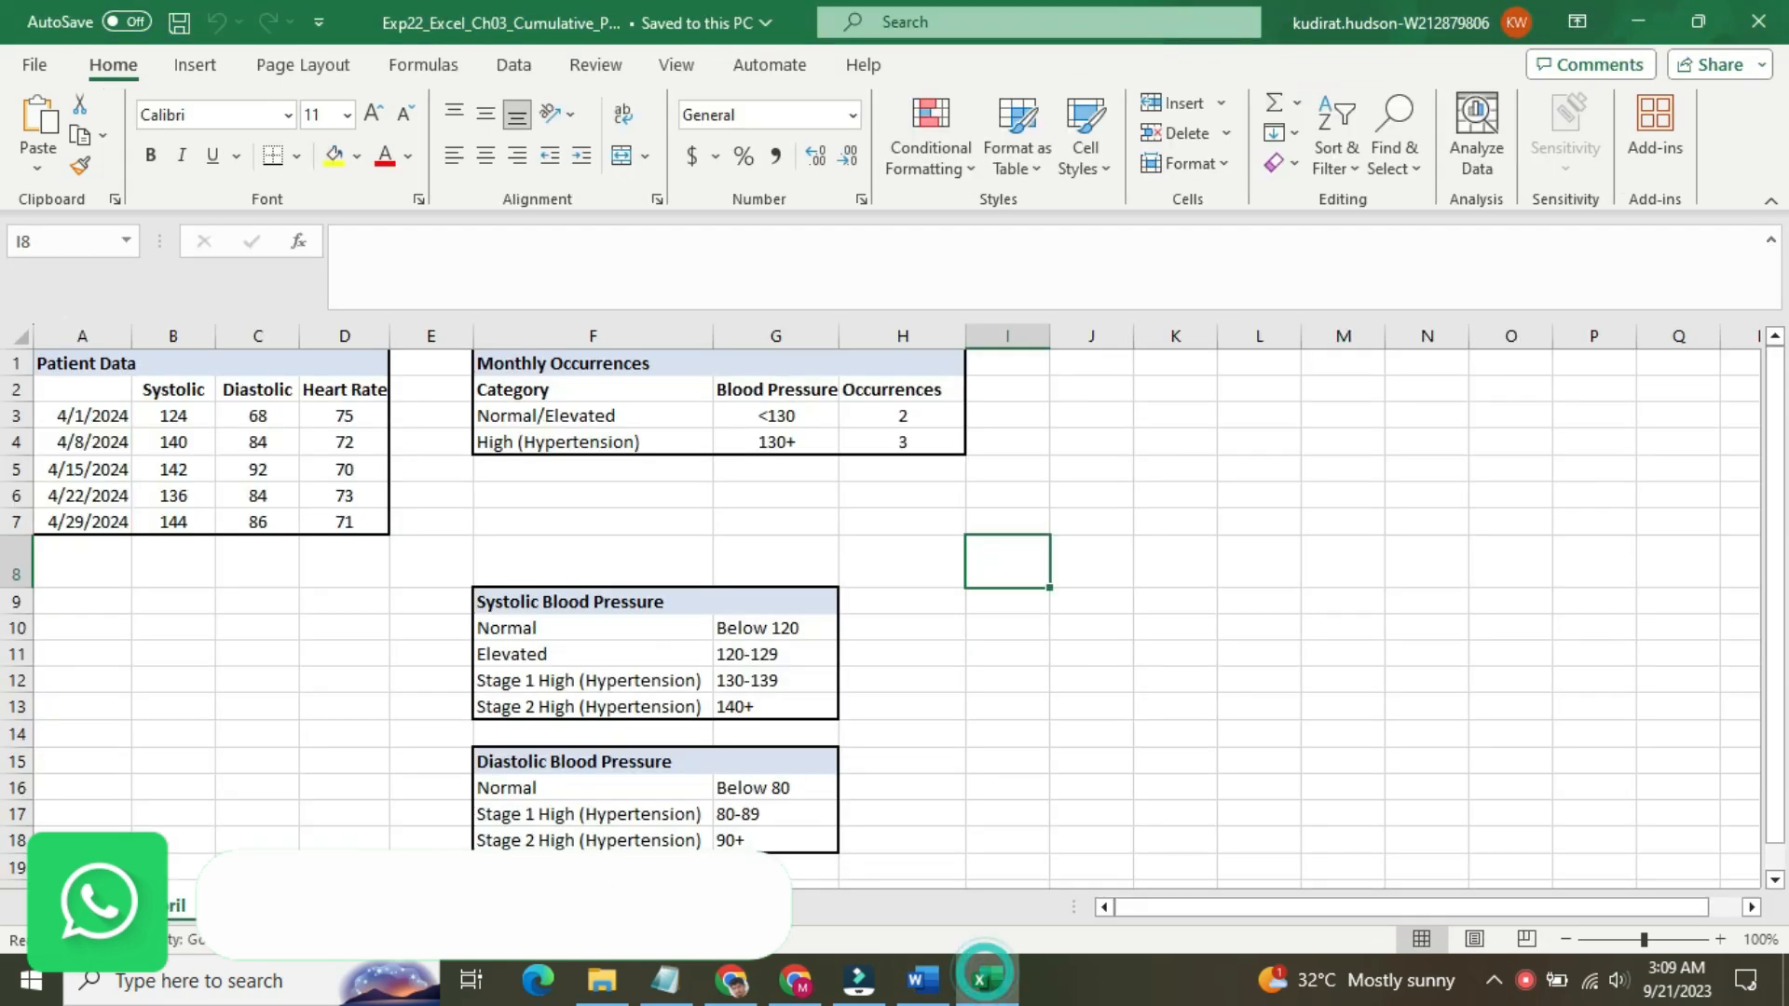
pyautogui.click(62, 245)
pyautogui.write('A2:C7')
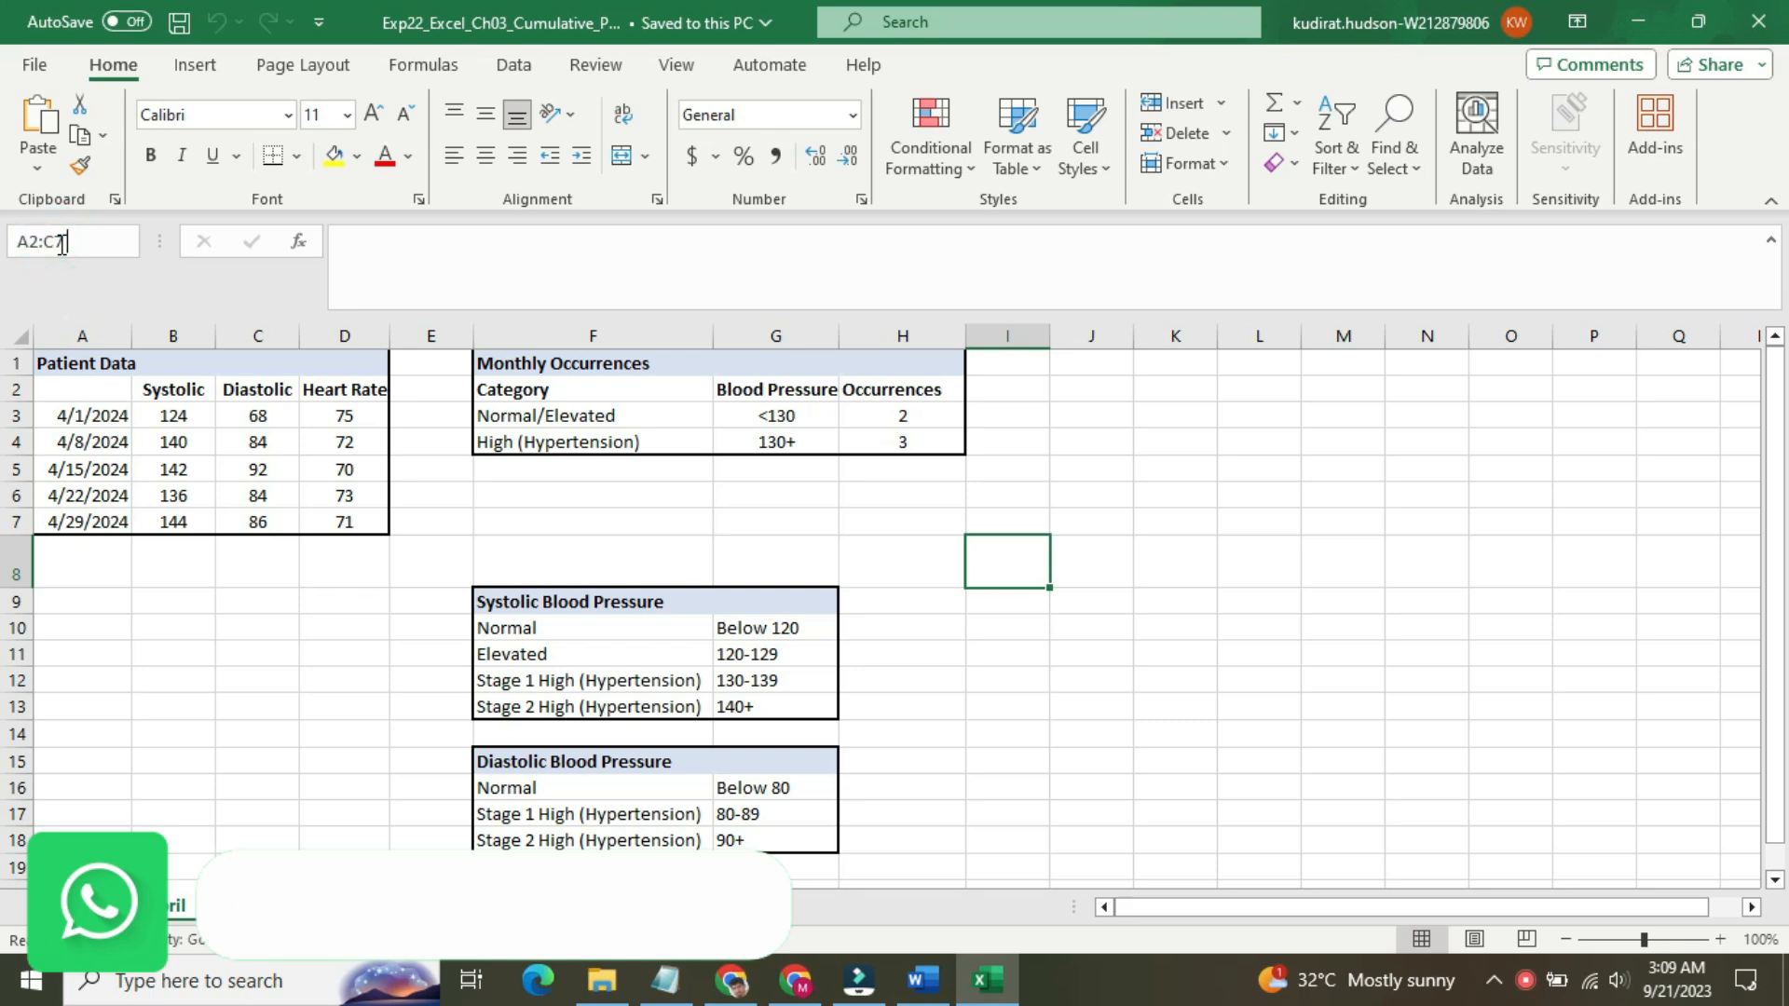
pyautogui.press('Return')
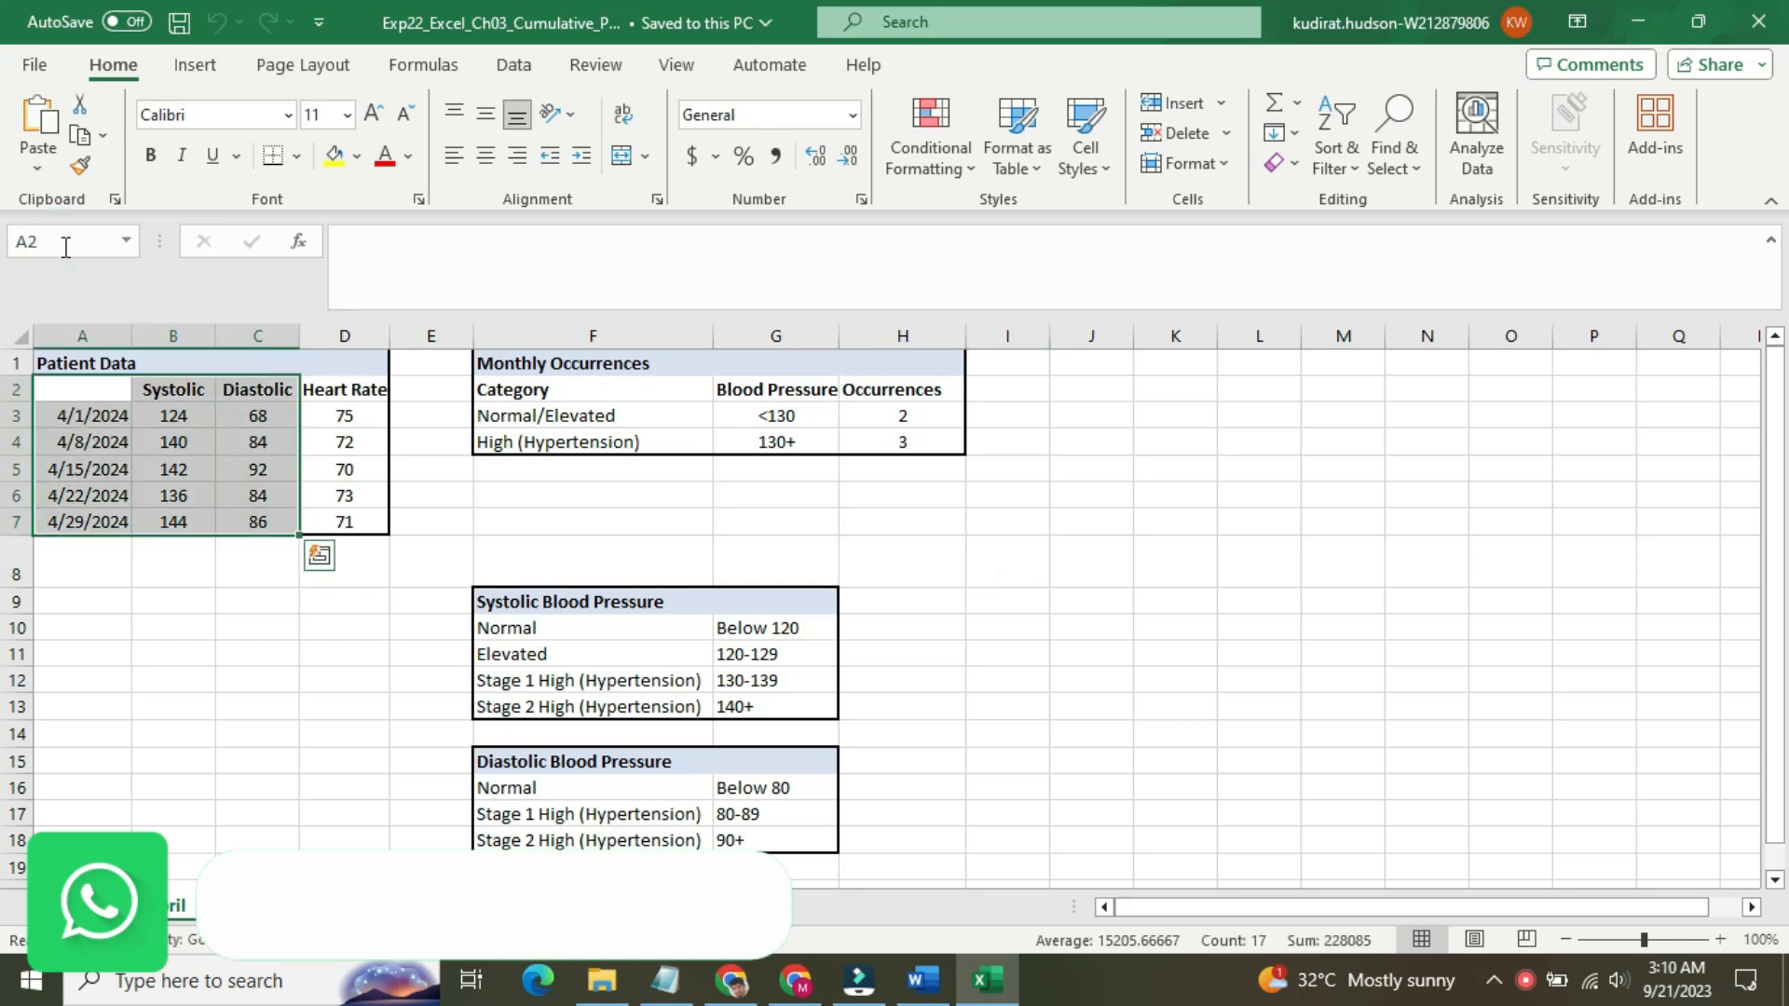
# - Recheck step 2 in Word, return to Excel and insert a clustered column chart from the selected range
pyautogui.click(922, 979)
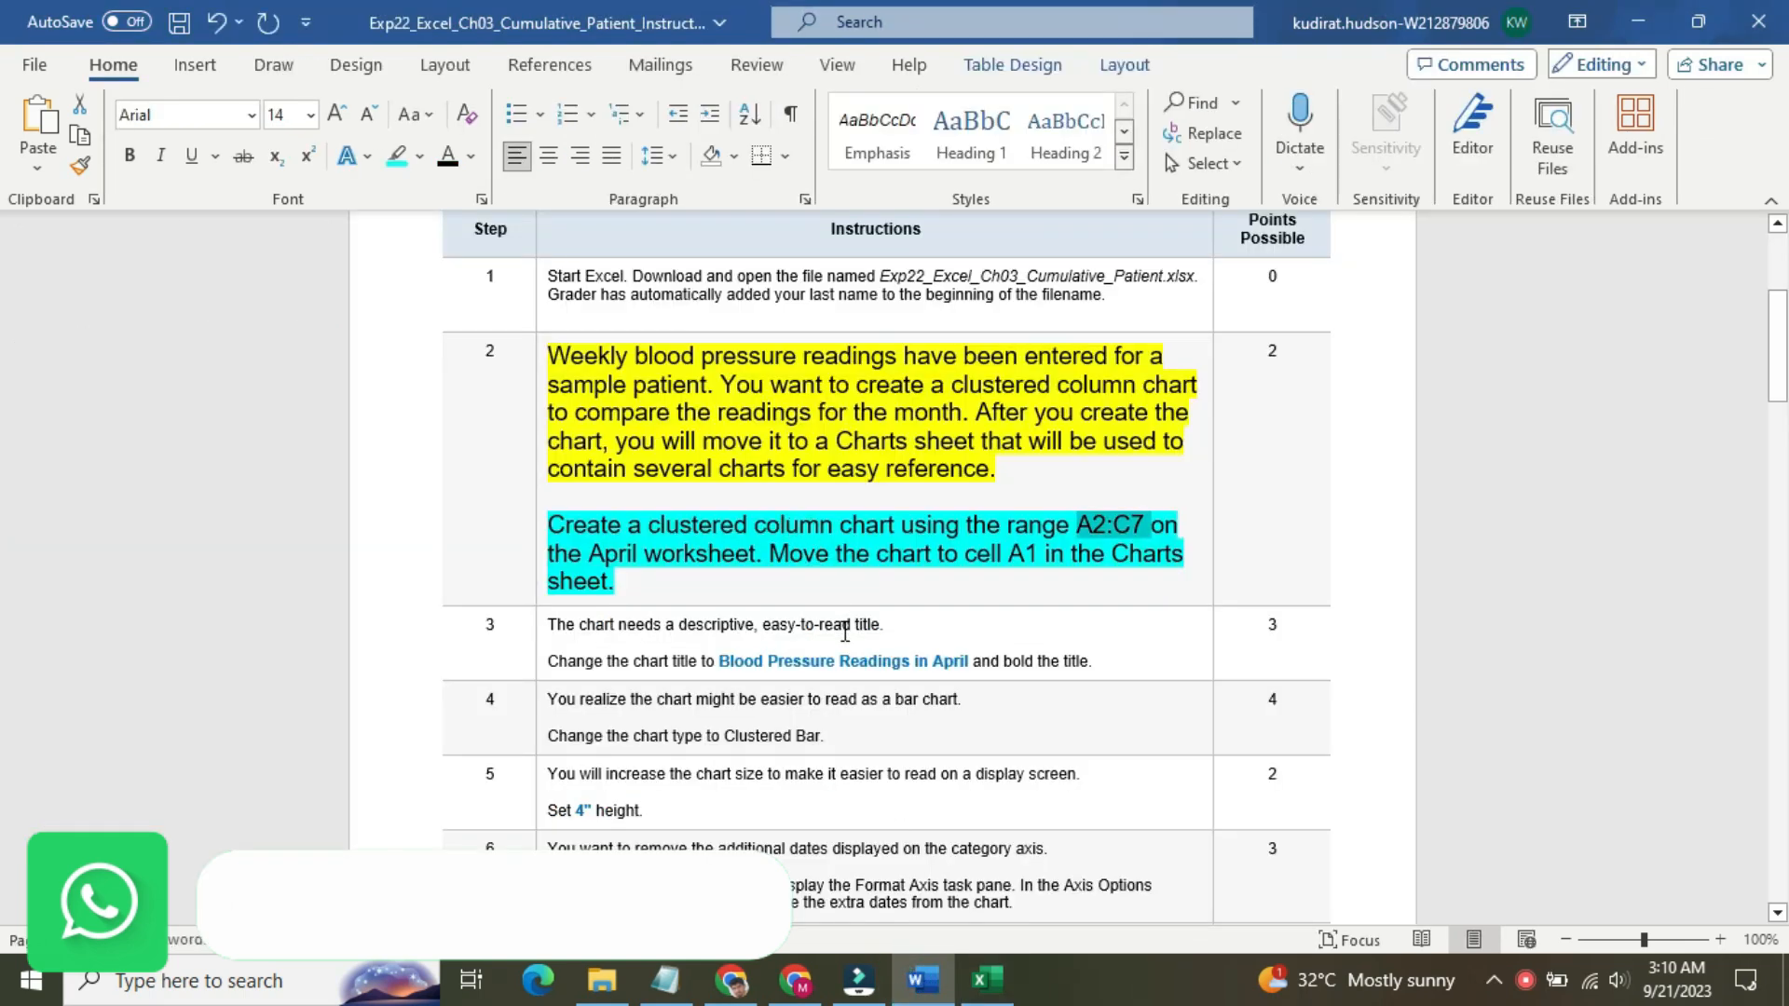
pyautogui.click(987, 980)
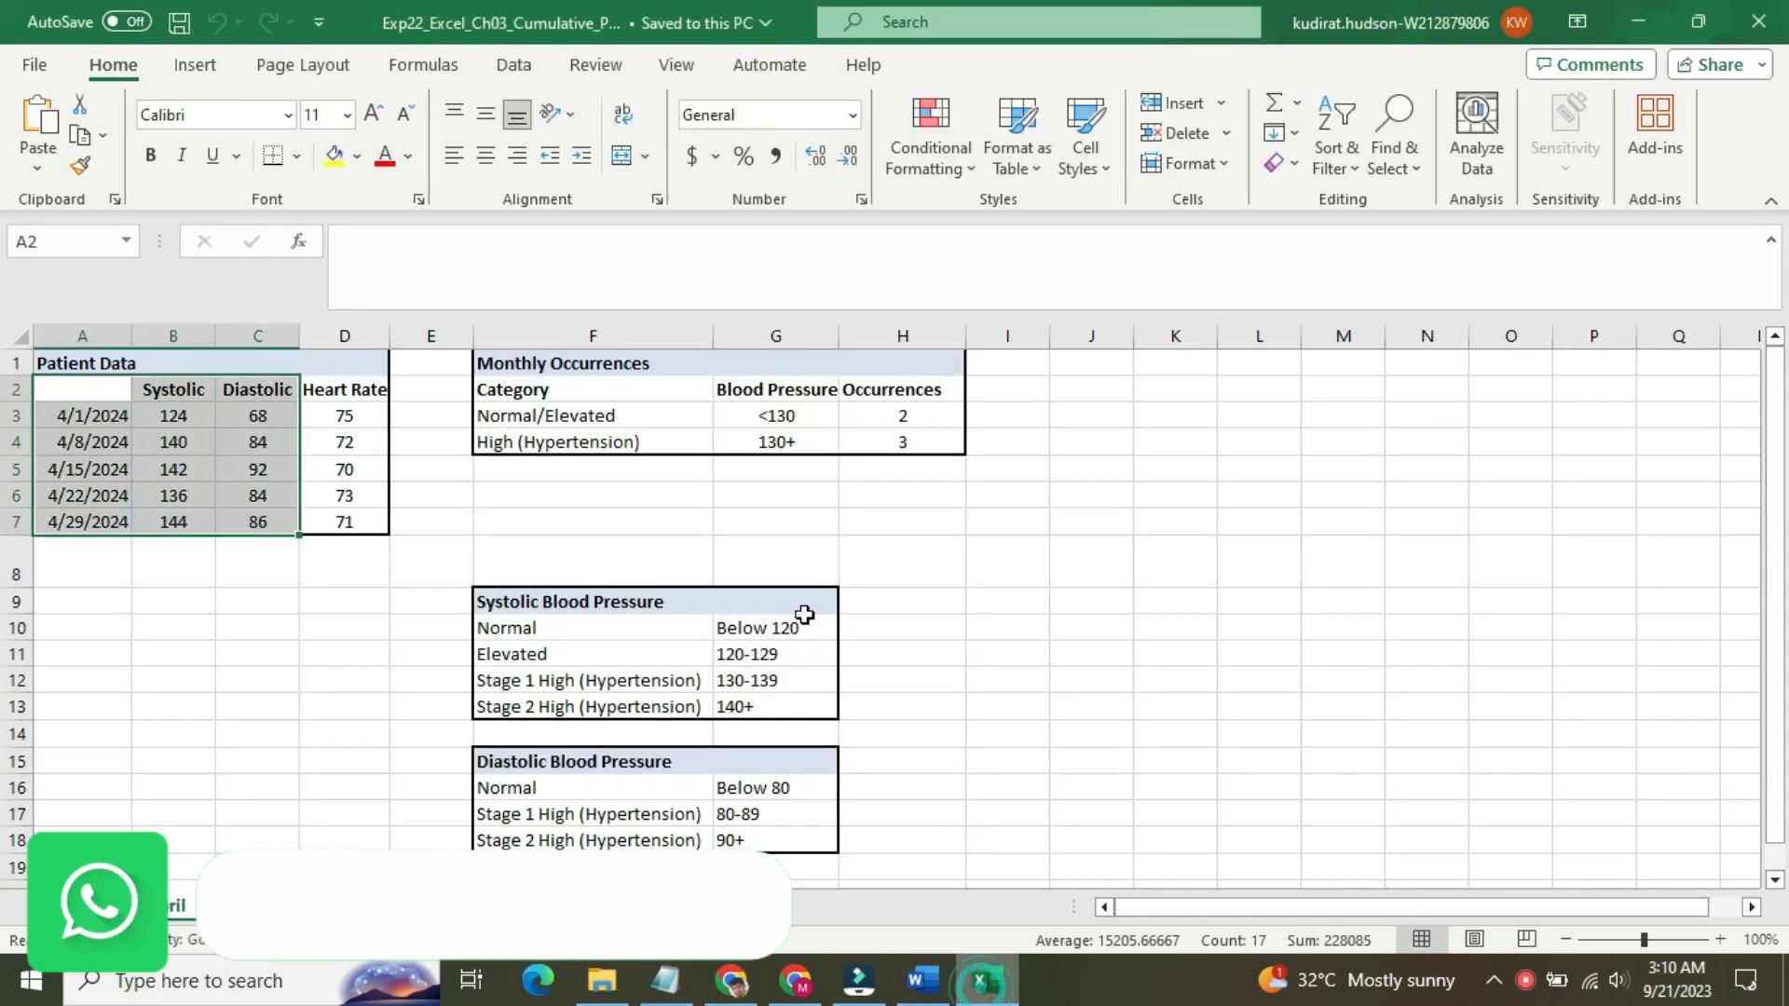
pyautogui.click(195, 66)
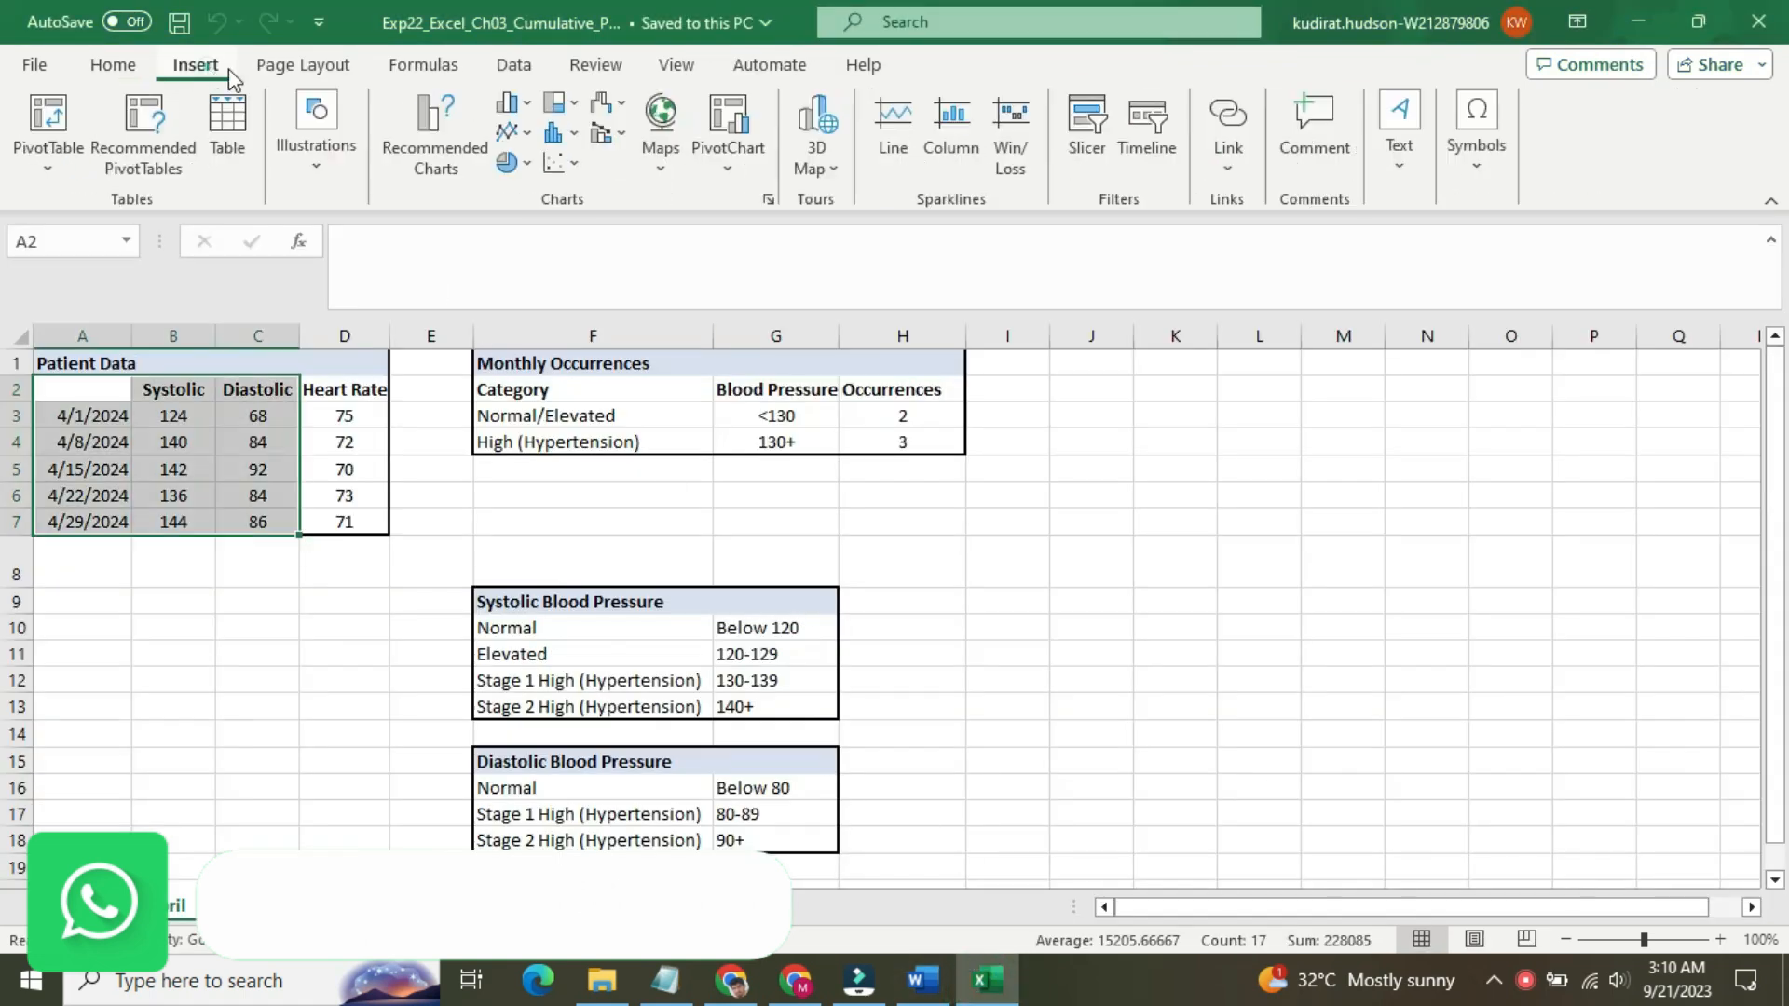
pyautogui.click(441, 138)
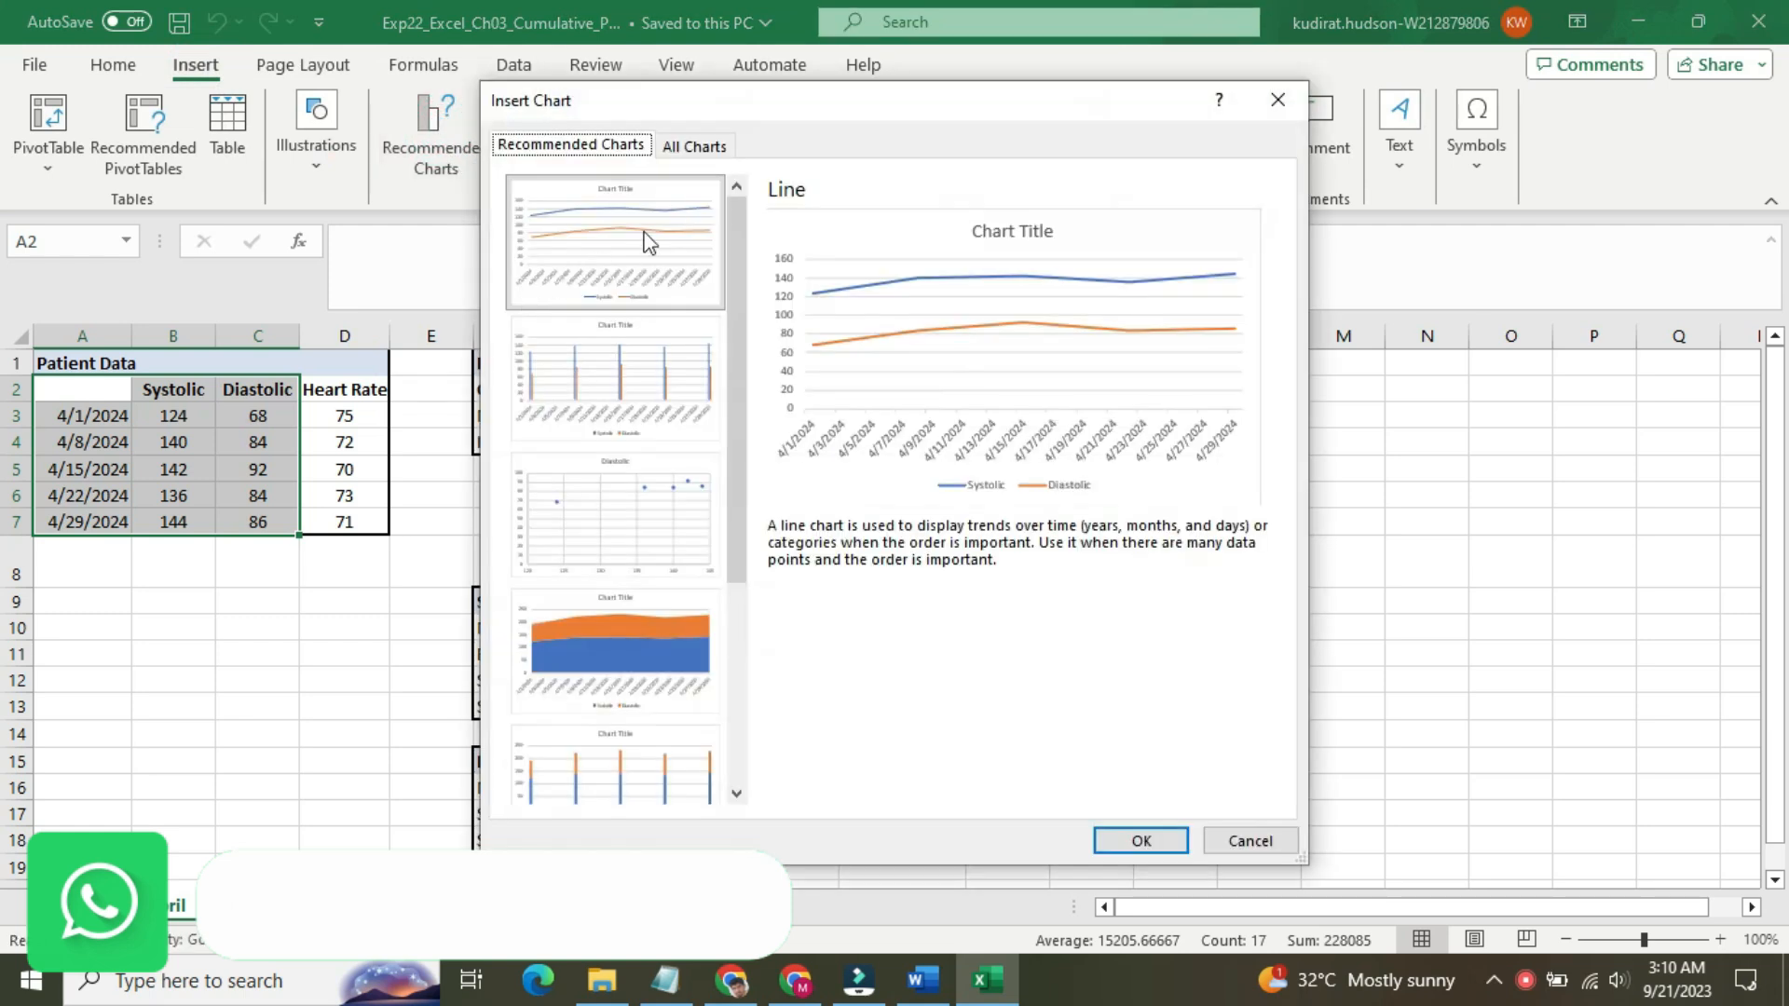
pyautogui.click(695, 146)
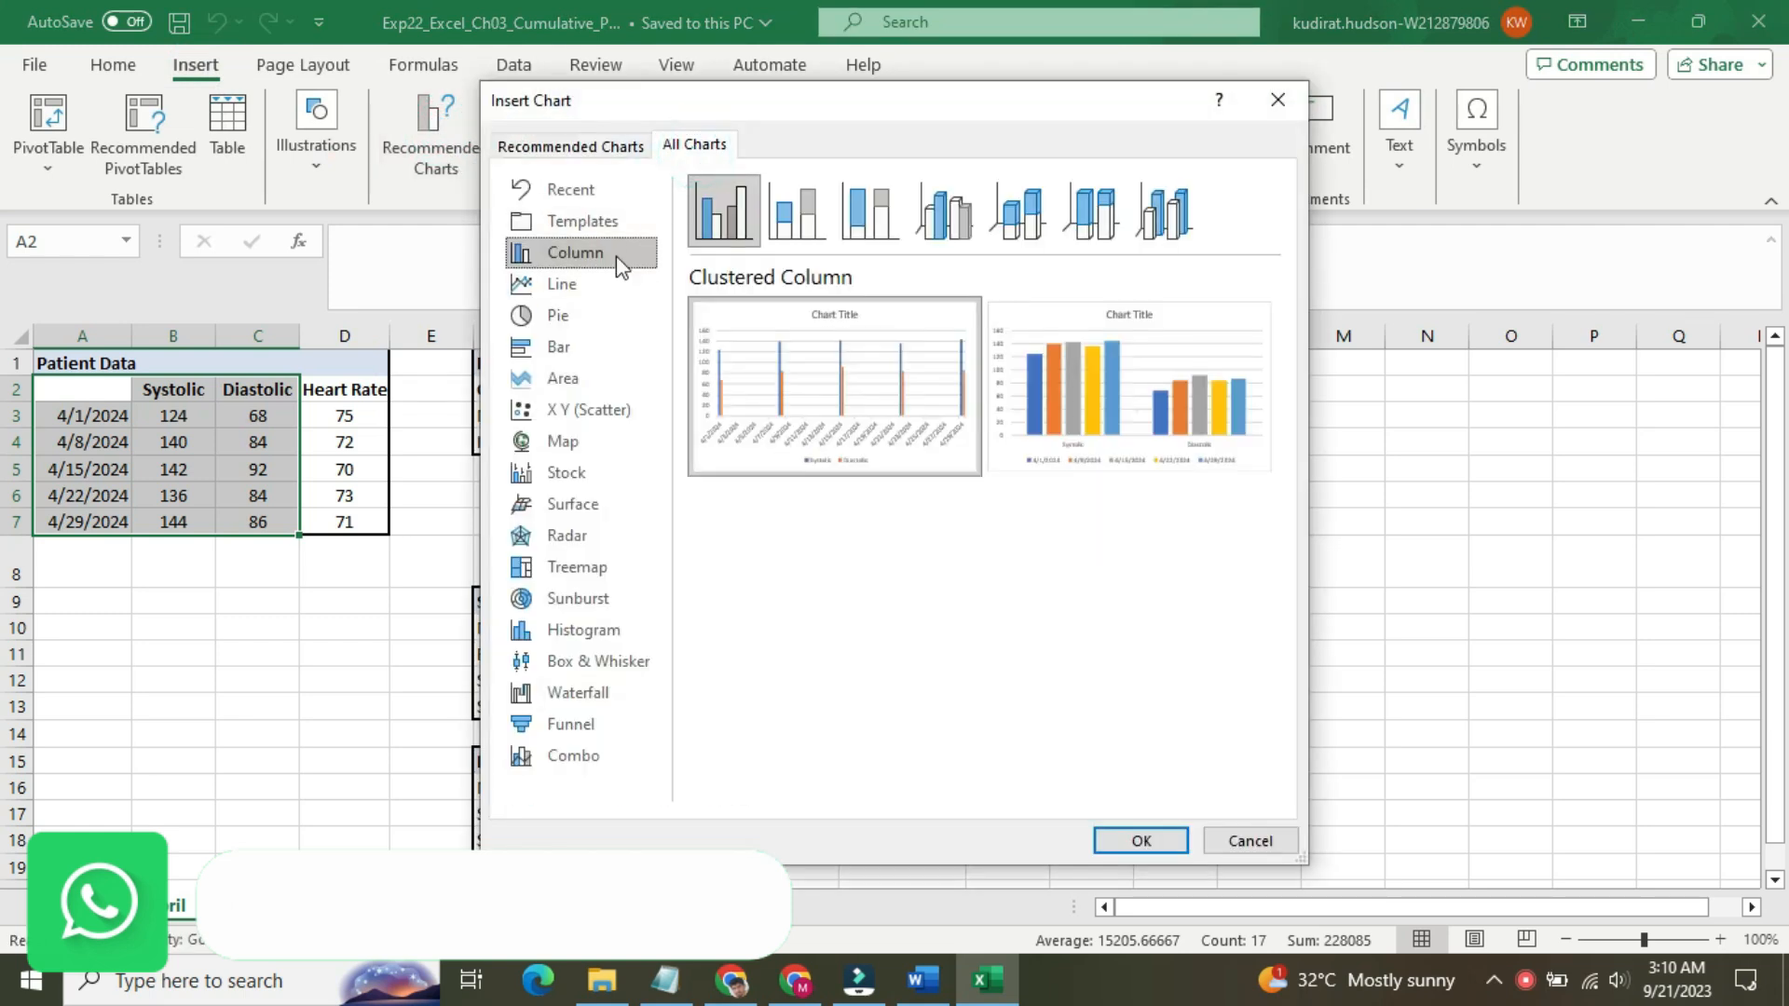
pyautogui.moveTo(798, 357)
pyautogui.click(1132, 839)
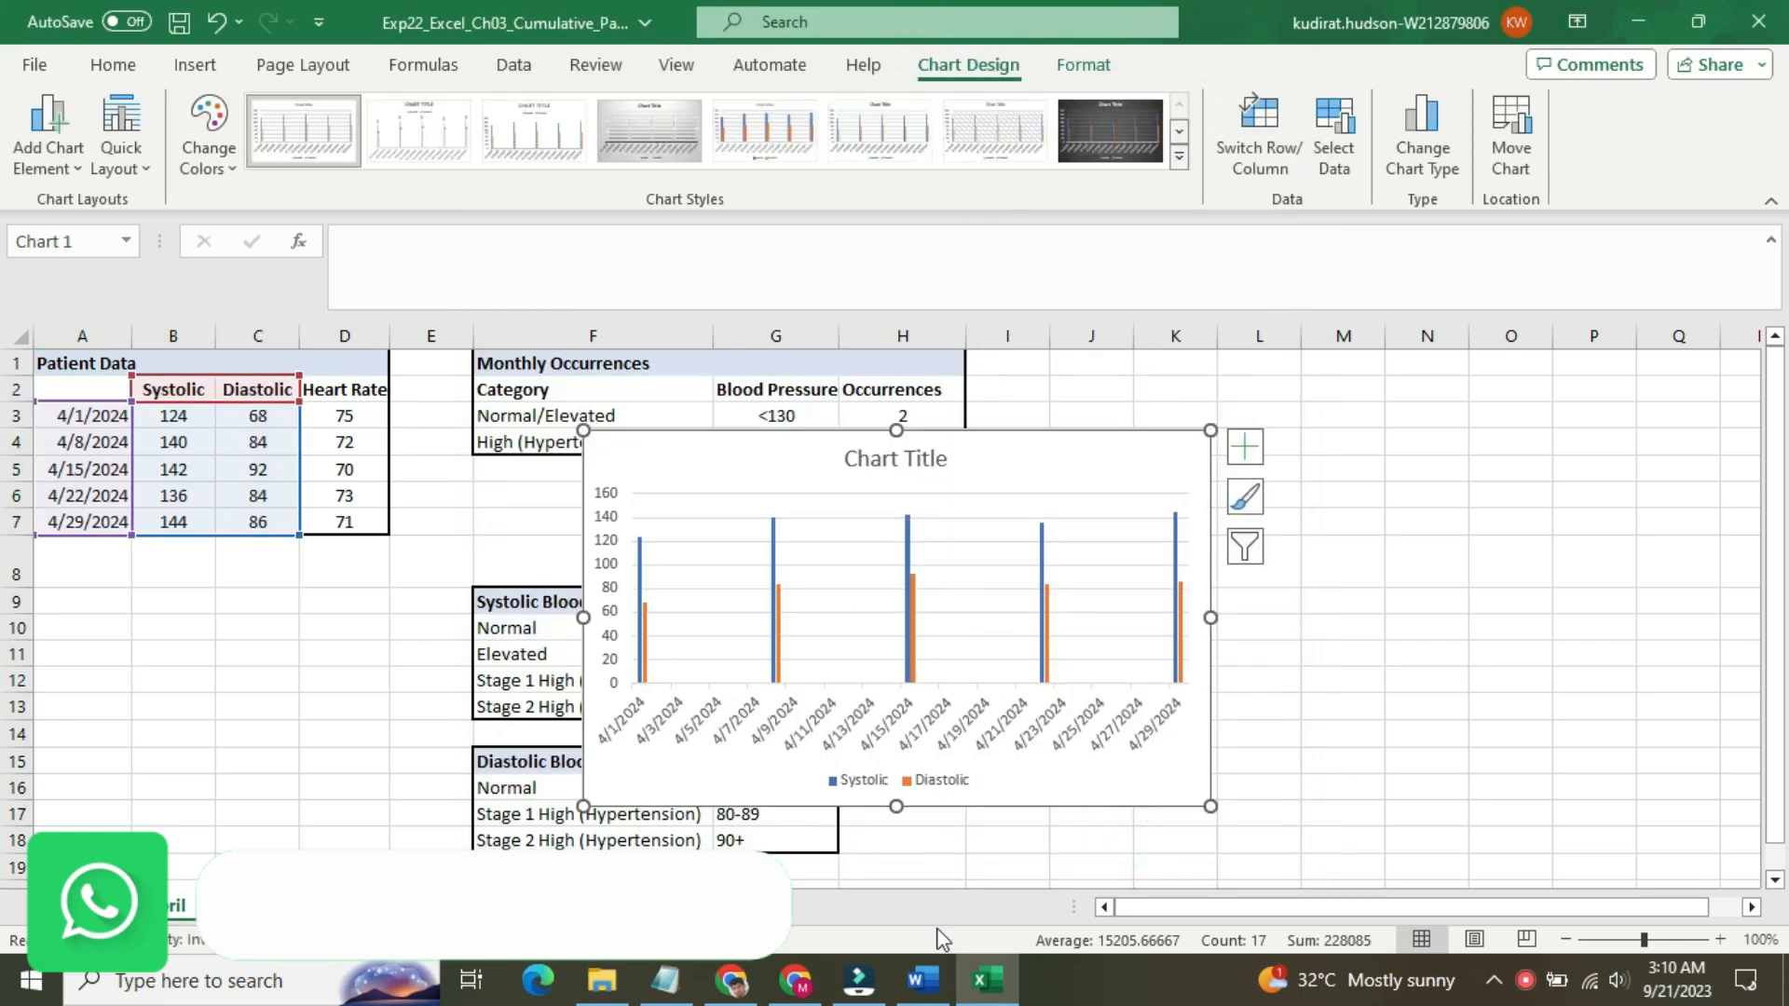
# - Switch to Word, reset the step 2 instruction text to 9 pt and remove its highlights
pyautogui.click(922, 980)
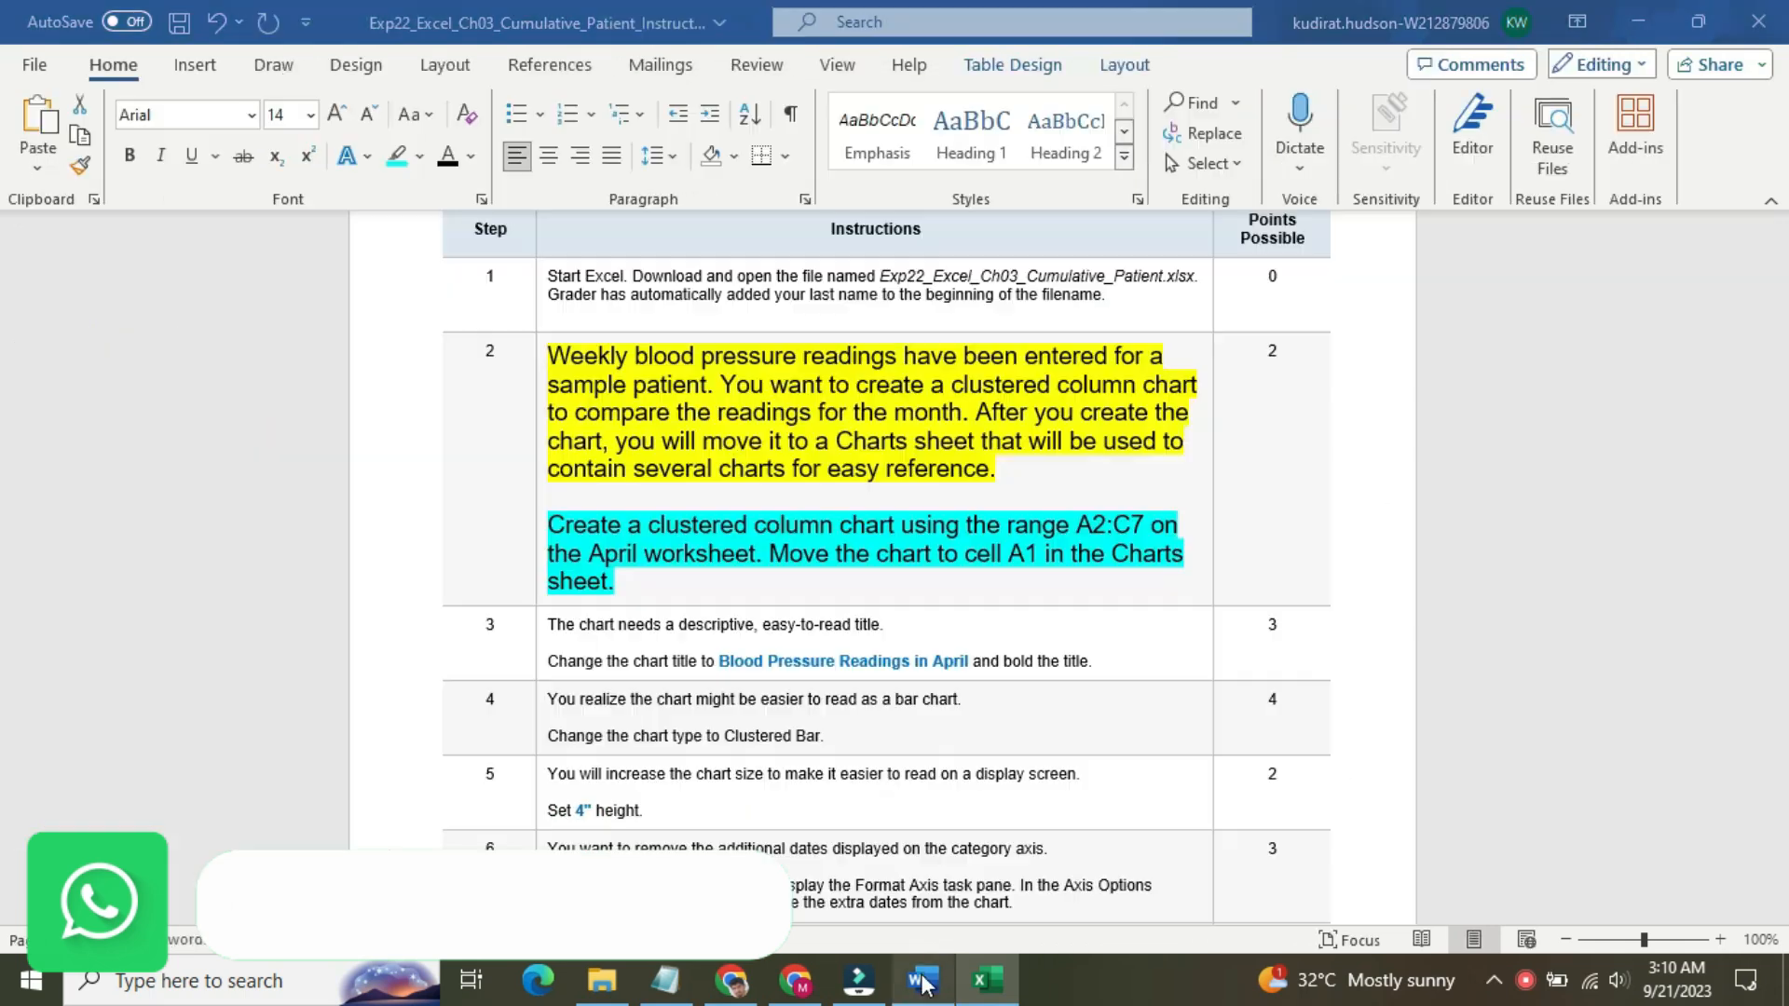
pyautogui.click(541, 410)
pyautogui.click(692, 323)
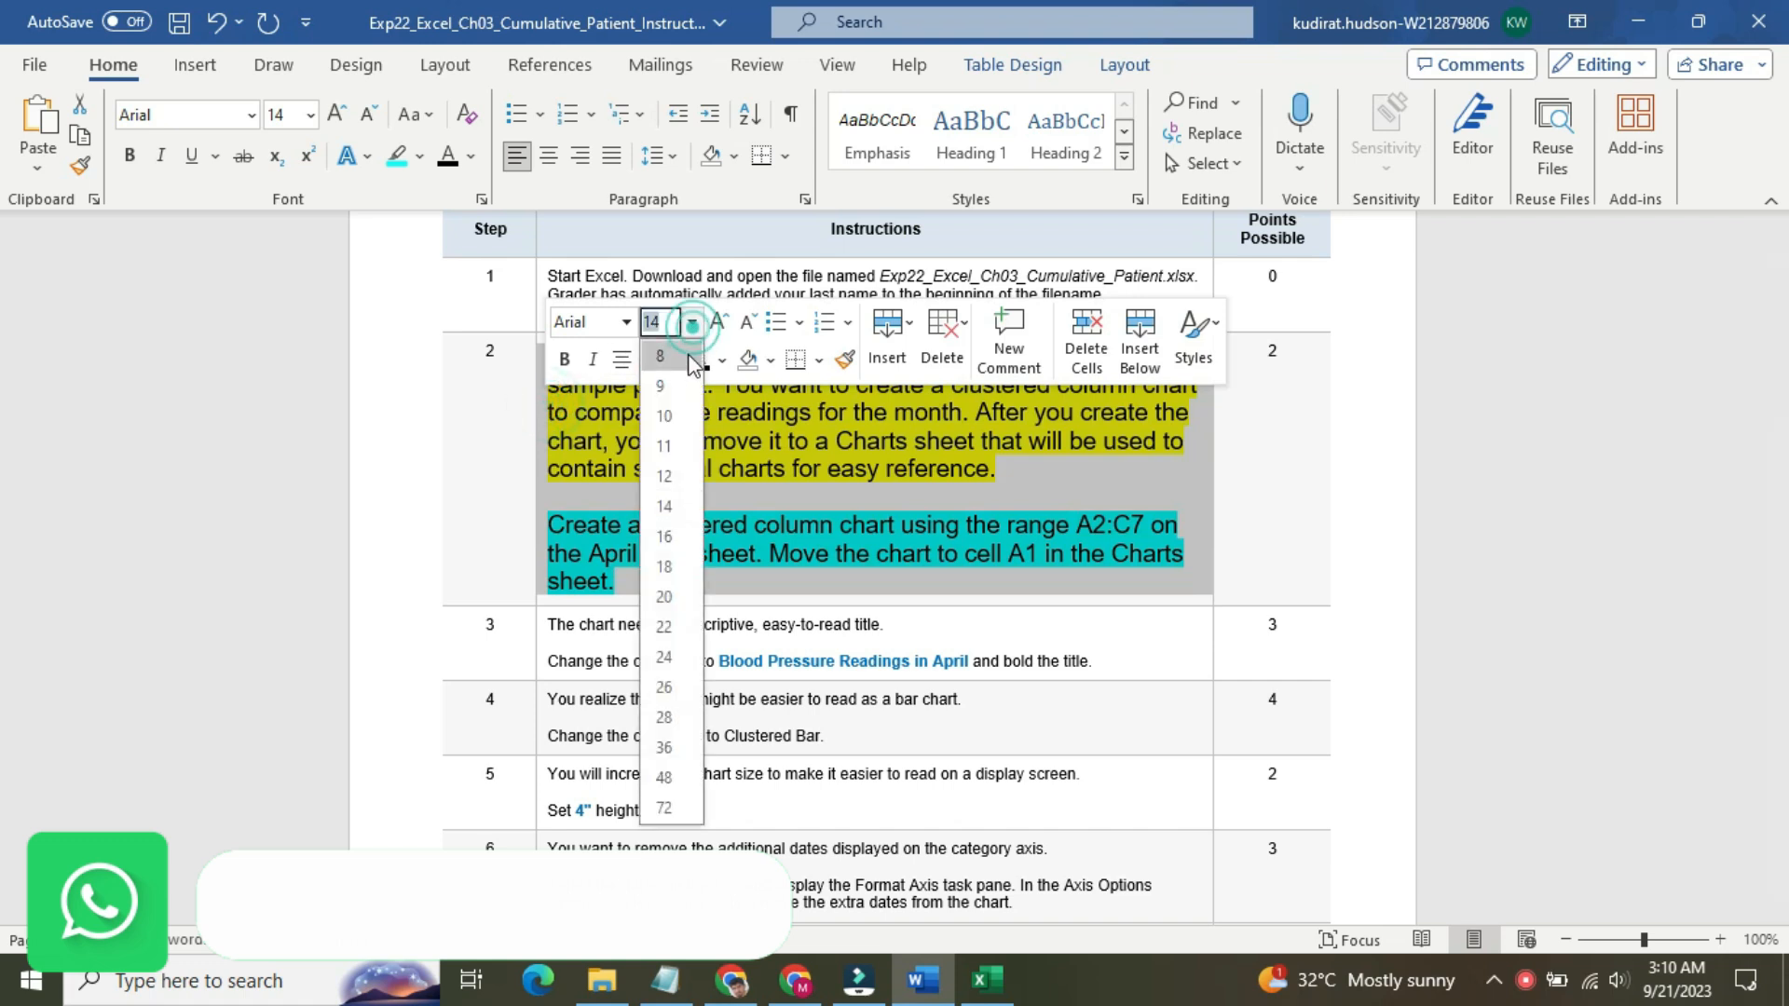
pyautogui.click(659, 386)
pyautogui.click(673, 362)
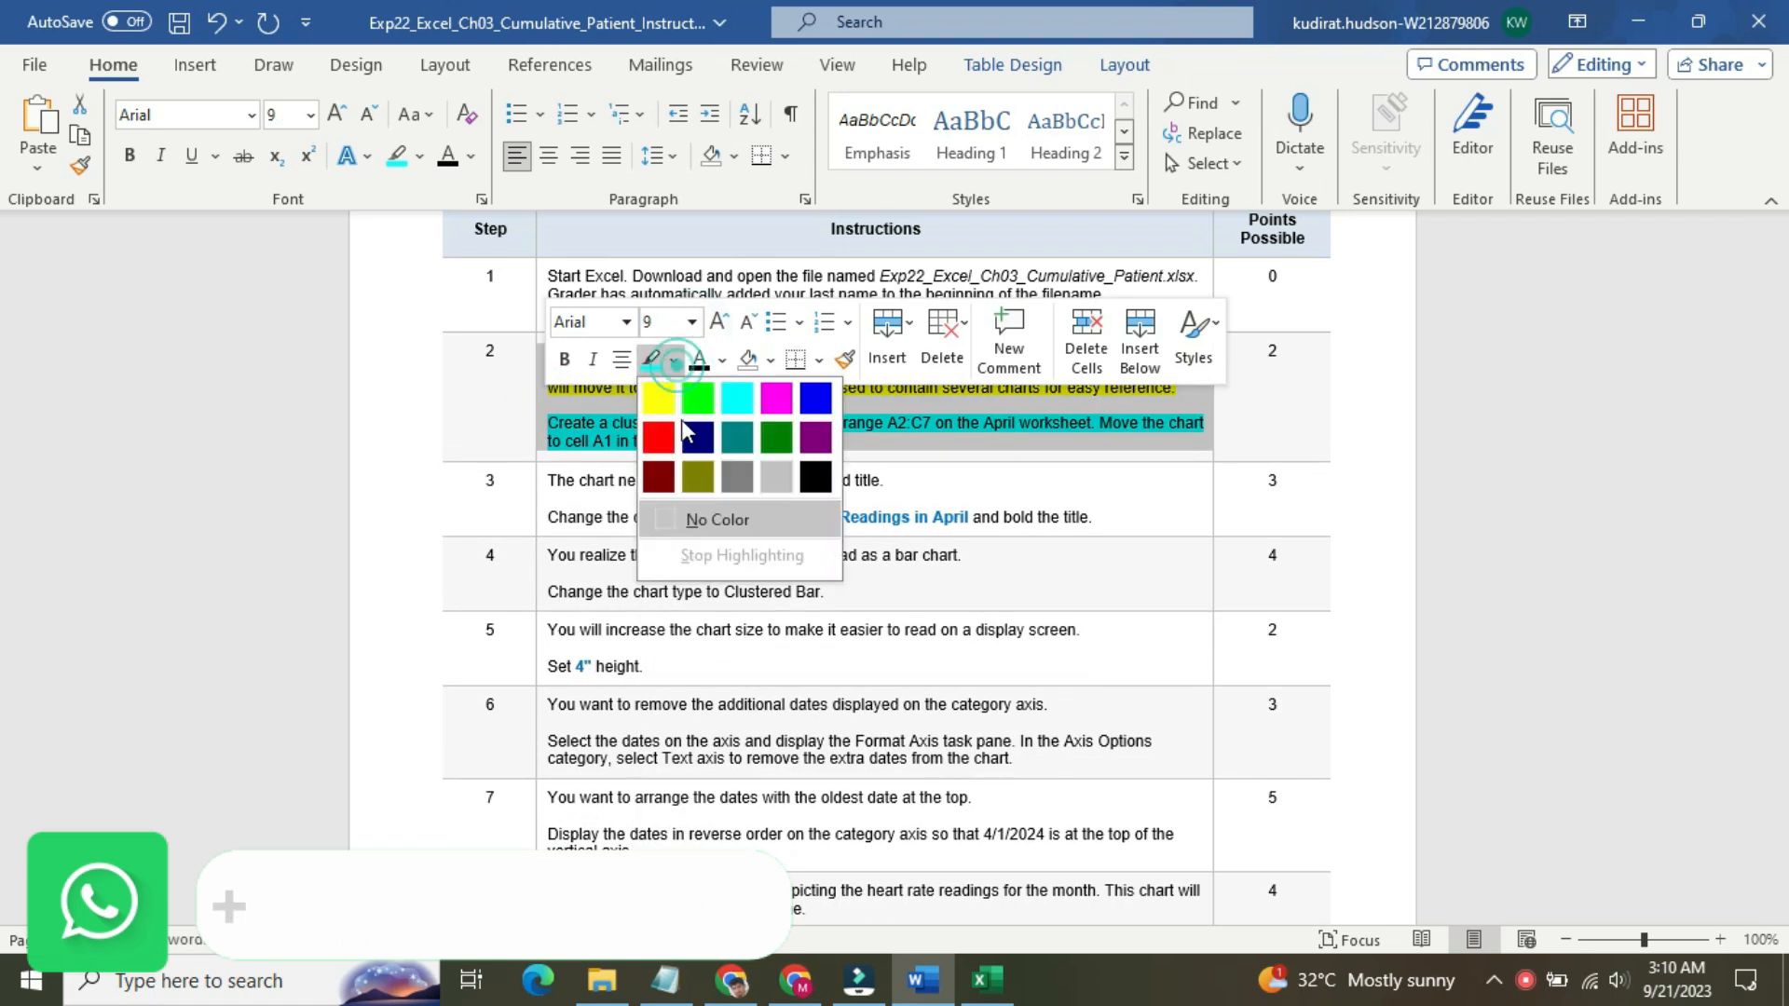
pyautogui.click(694, 520)
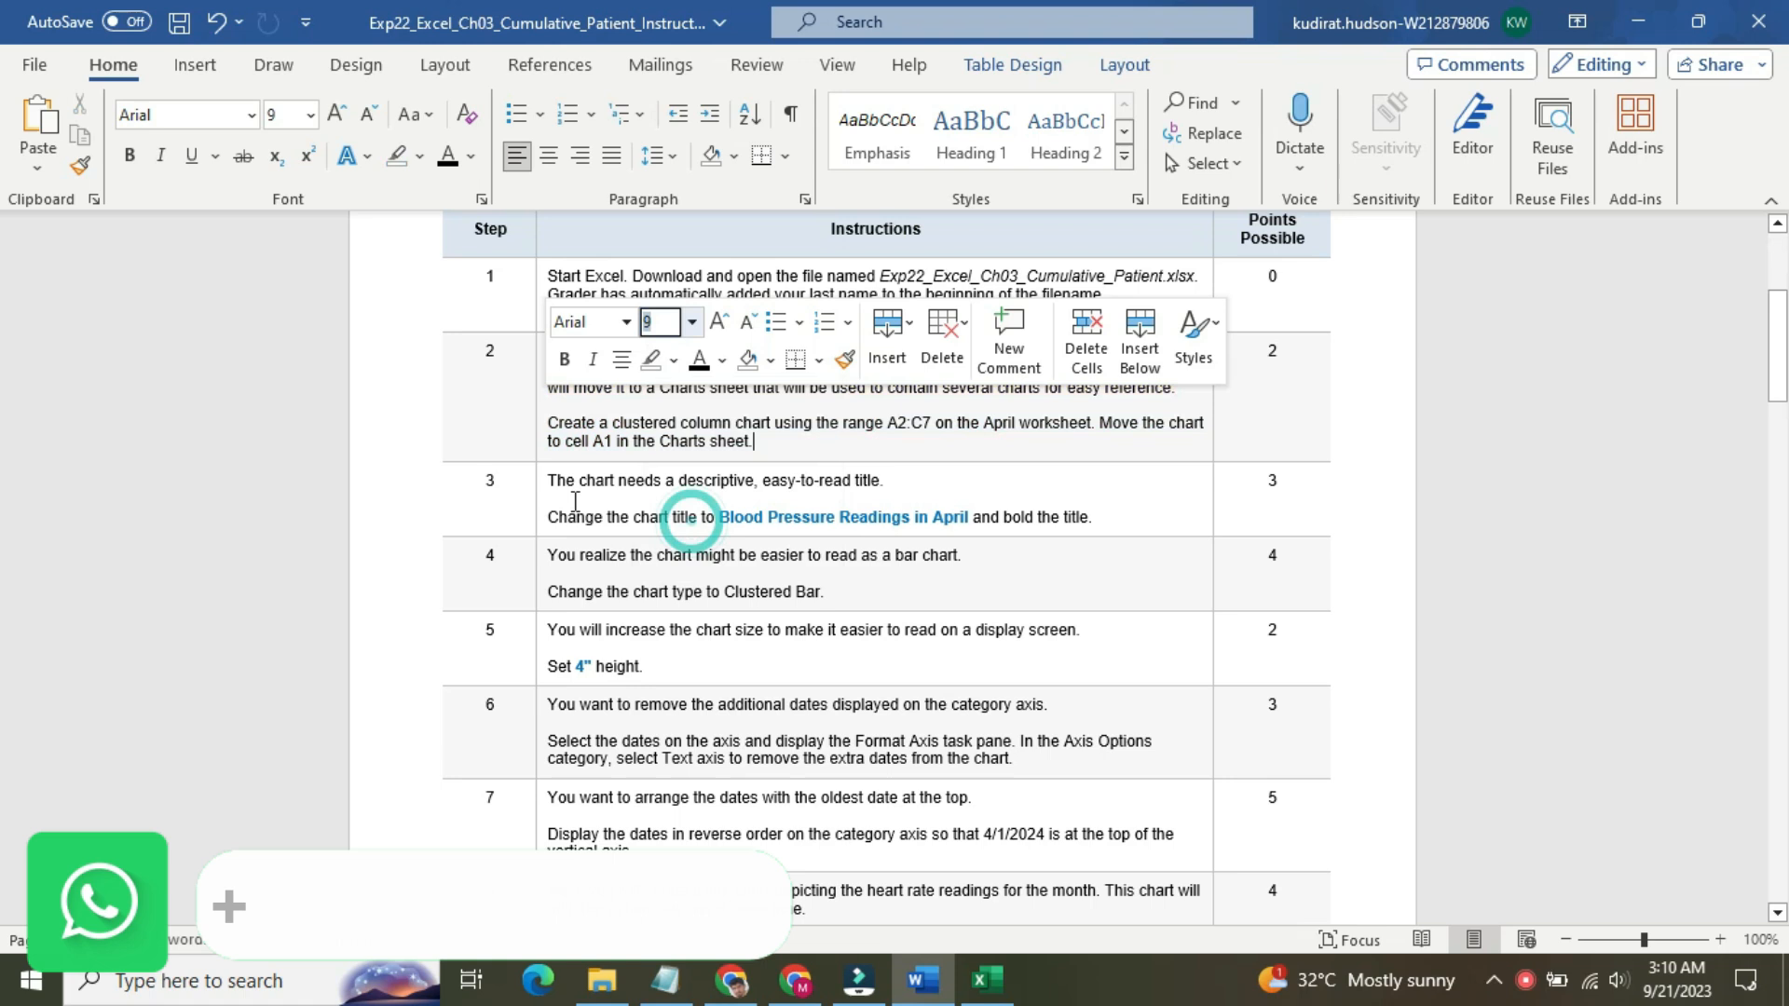
# - Enlarge the step 3 instruction text to 16 pt and highlight it in yellow
pyautogui.click(543, 482)
pyautogui.click(687, 399)
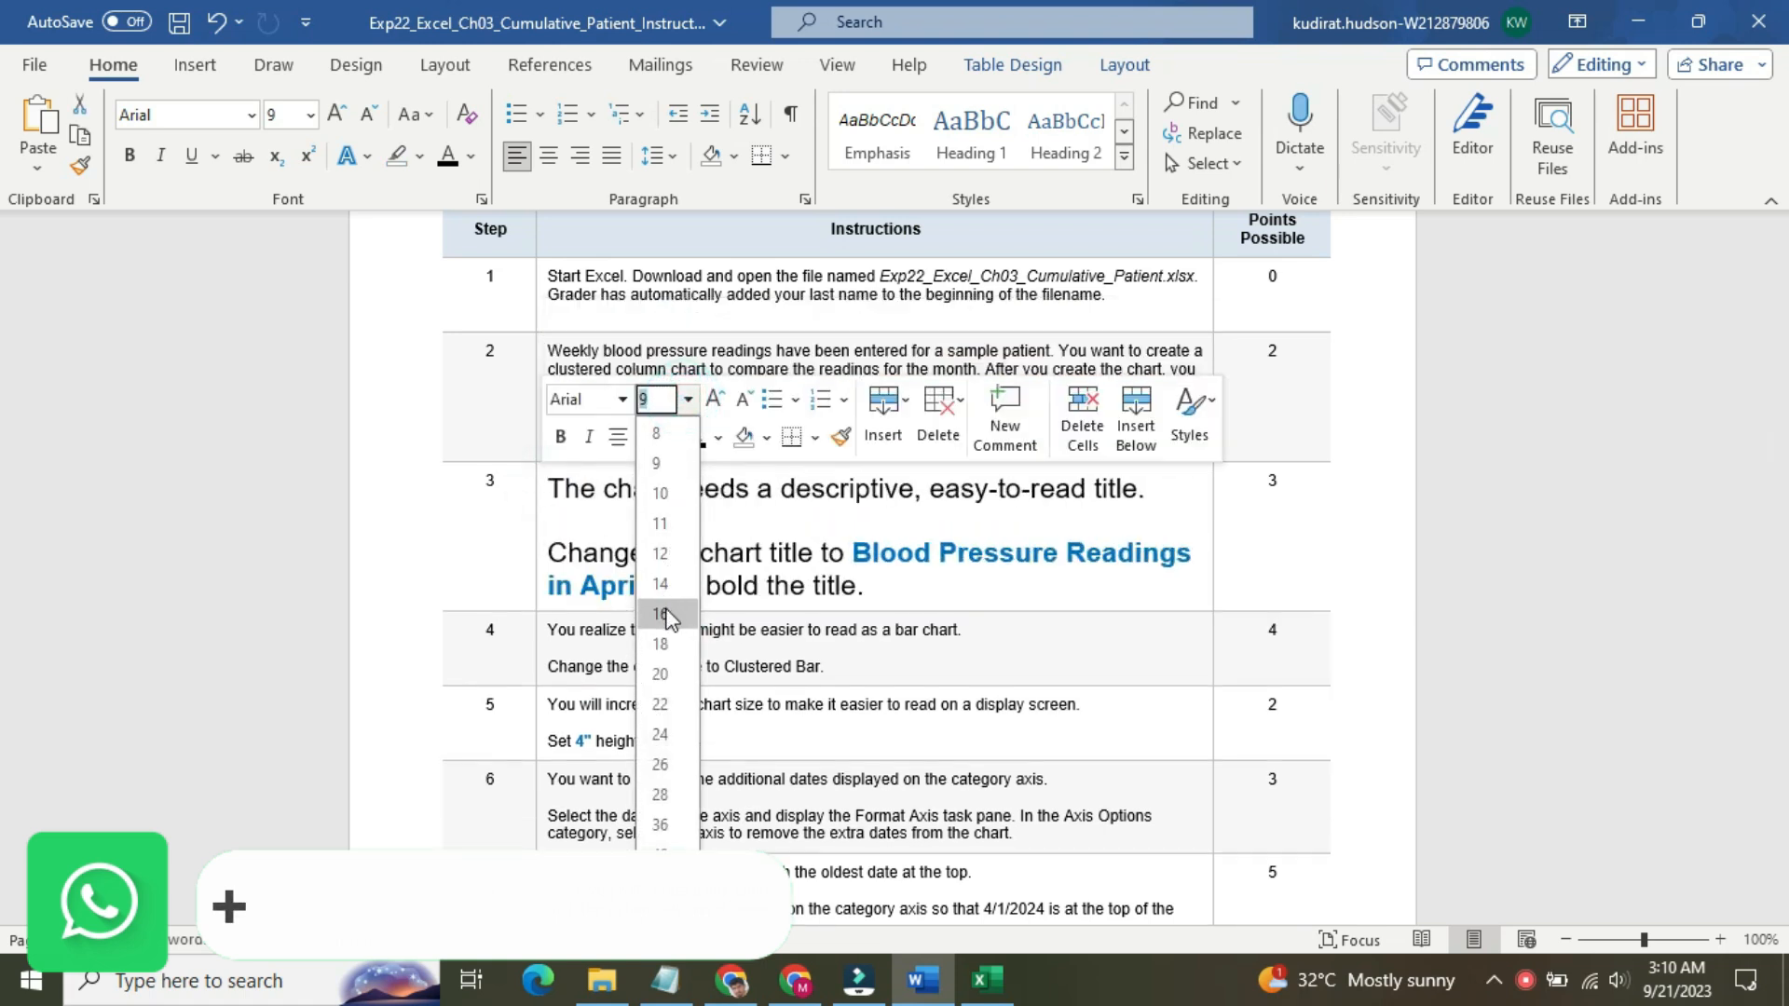
pyautogui.click(661, 613)
pyautogui.click(667, 435)
pyautogui.click(655, 477)
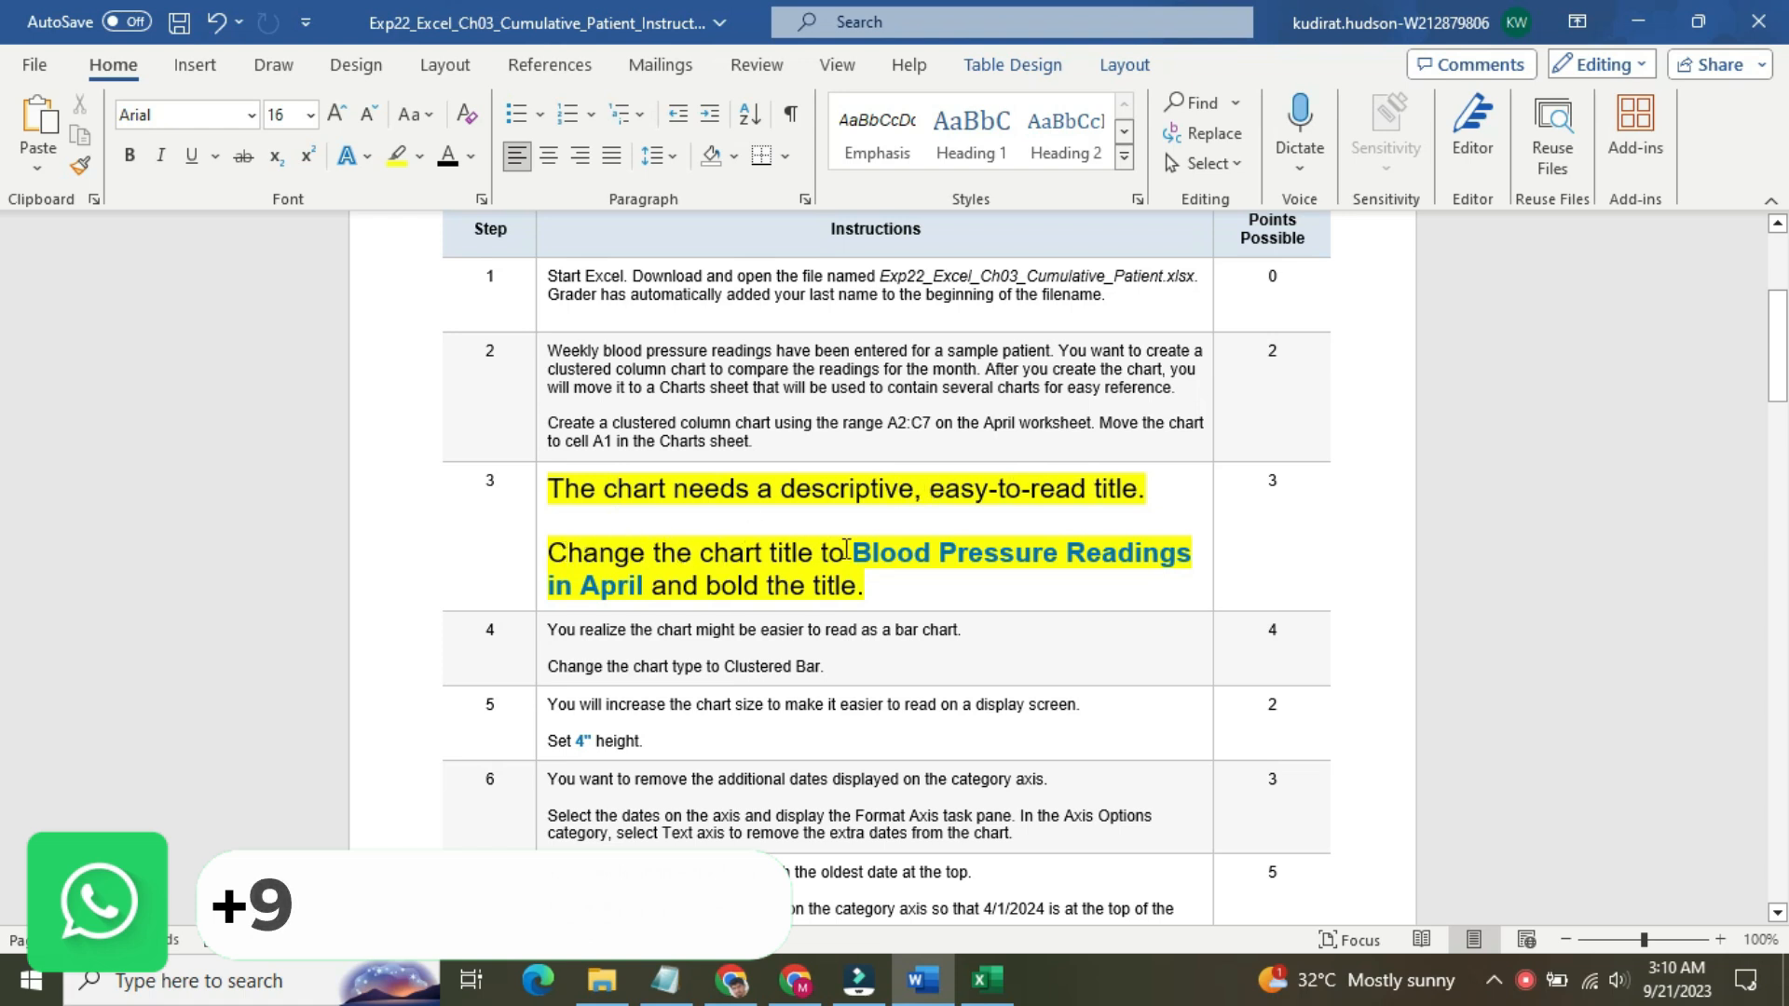
# - Copy "Blood Pressure Readings in April" from step 3, switch to Excel and paste it over the chart's placeholder title
pyautogui.moveTo(850, 548); pyautogui.dragTo(649, 594)
pyautogui.hotkey('ctrl', 'c')
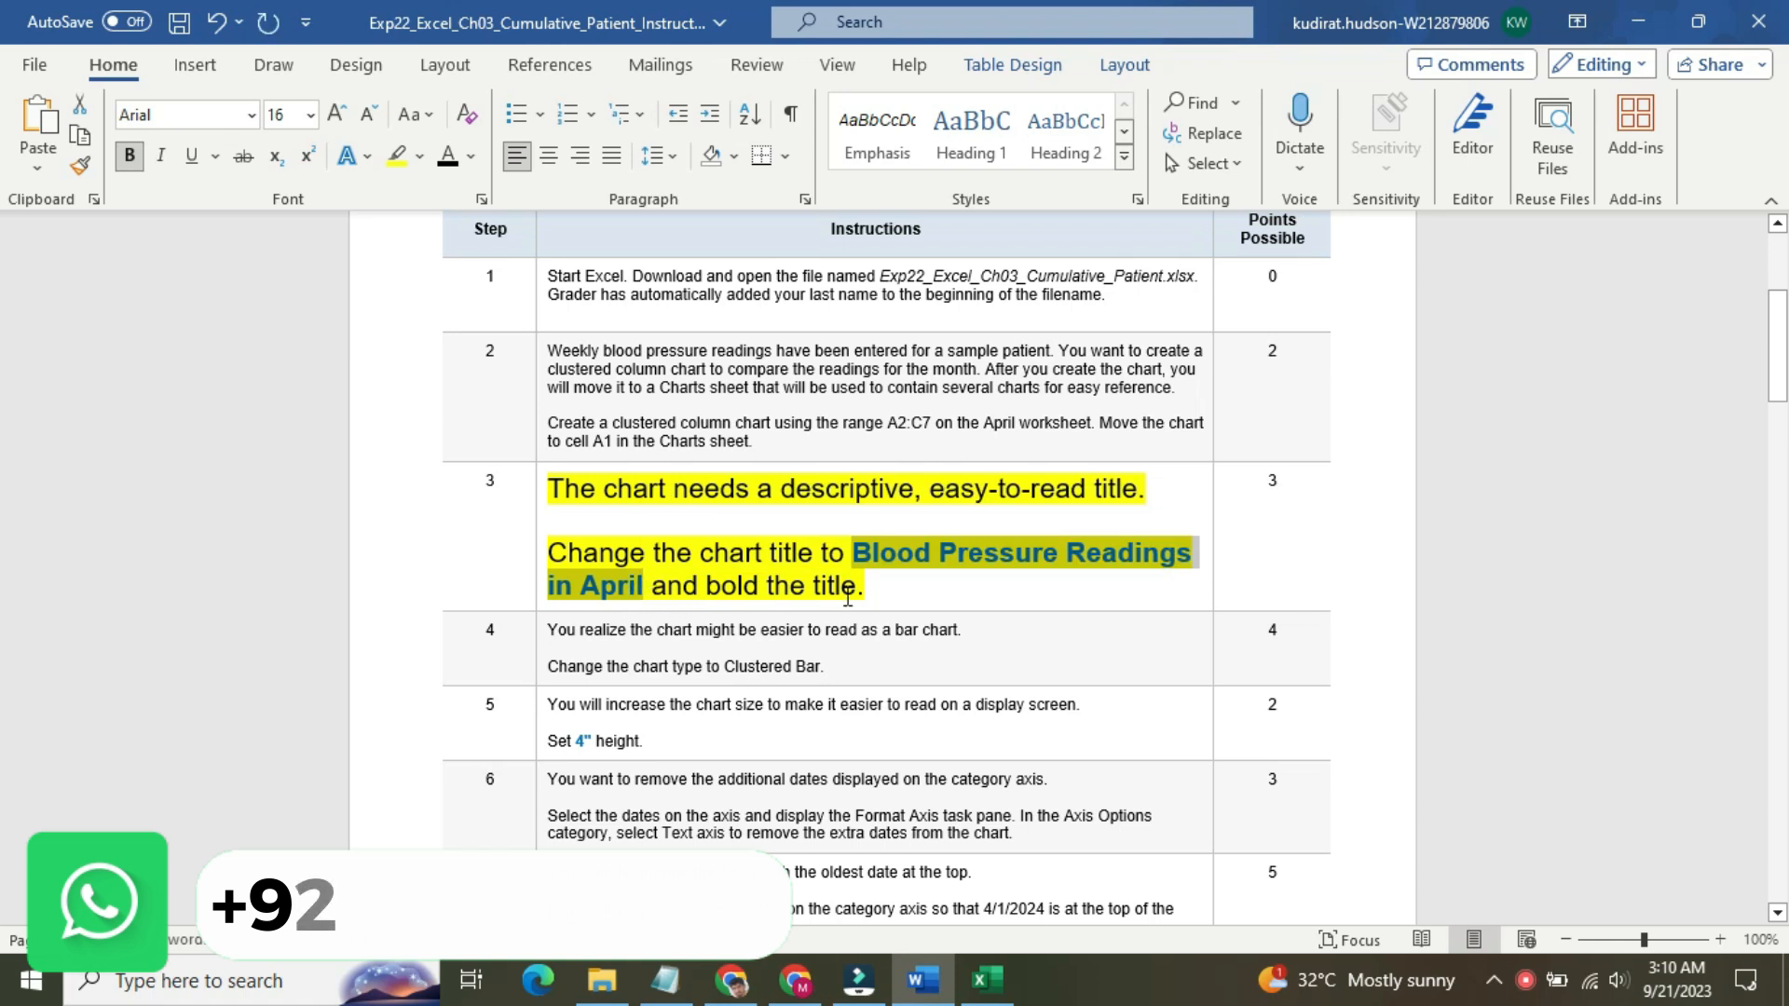
pyautogui.click(975, 985)
pyautogui.click(923, 457)
pyautogui.moveTo(949, 459); pyautogui.dragTo(857, 460)
pyautogui.hotkey('ctrl', 'v')
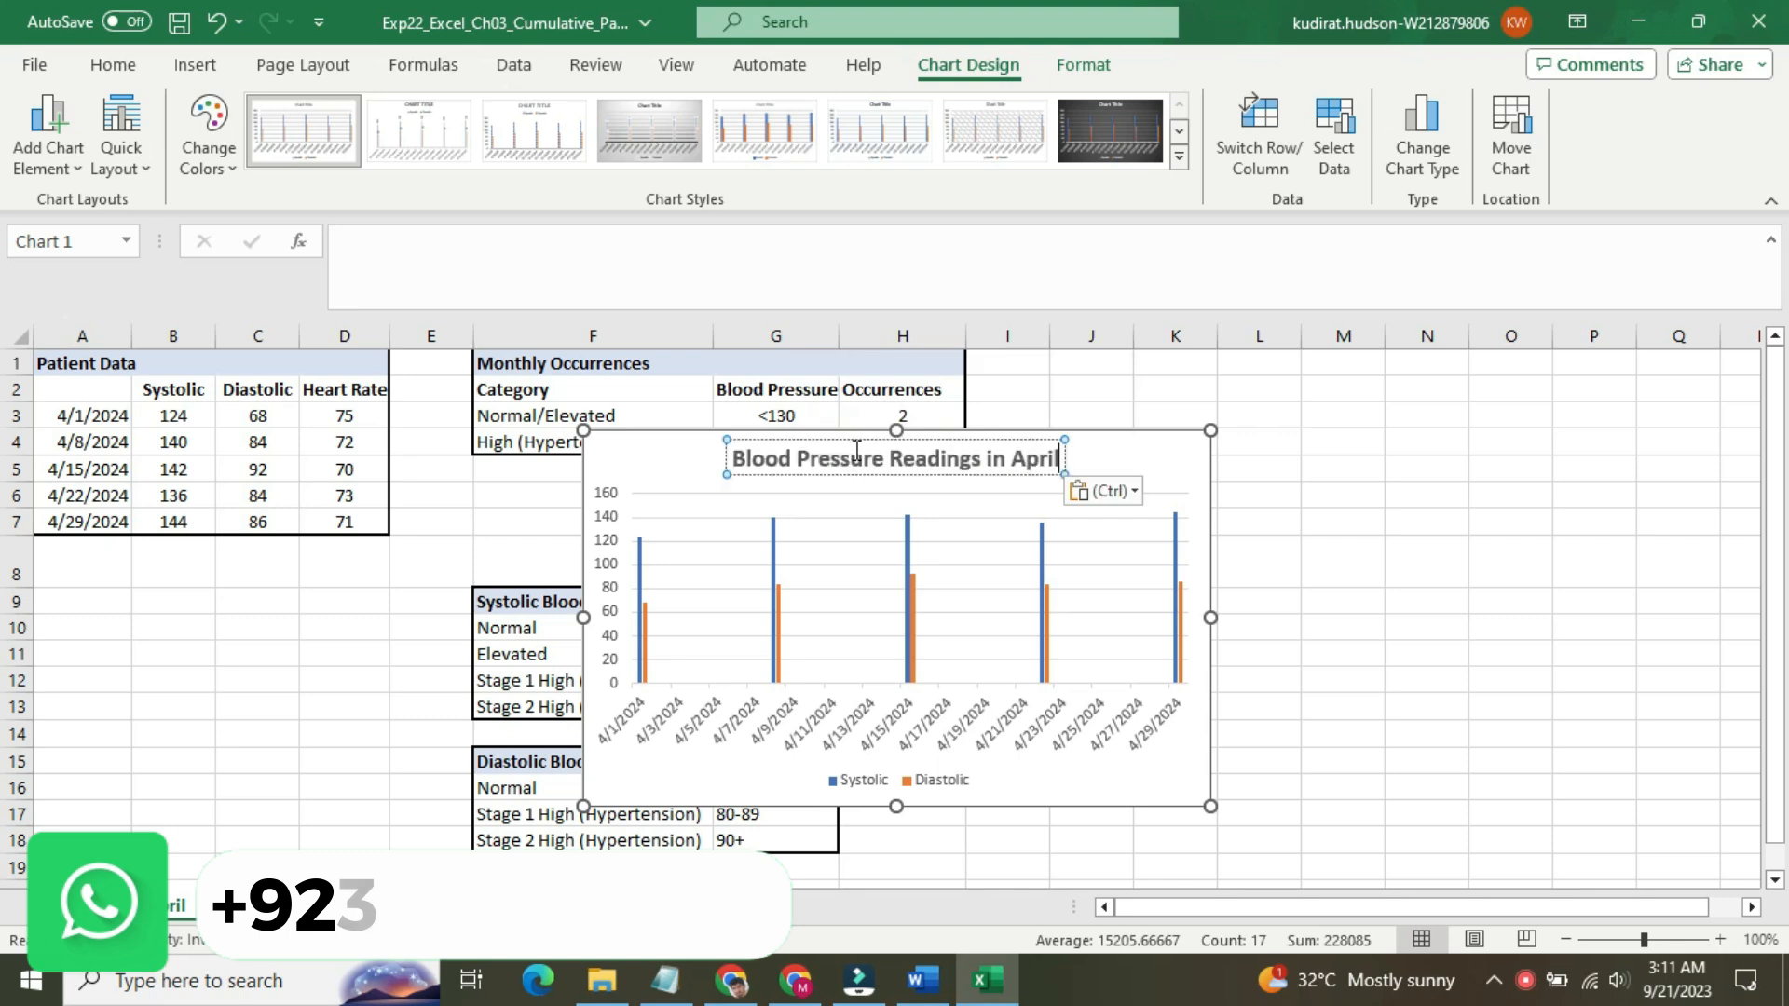
# - Set the chart title's font style to Bold, rechecking step 3 in Word, and reselect the chart in Excel
pyautogui.rightClick(1019, 452)
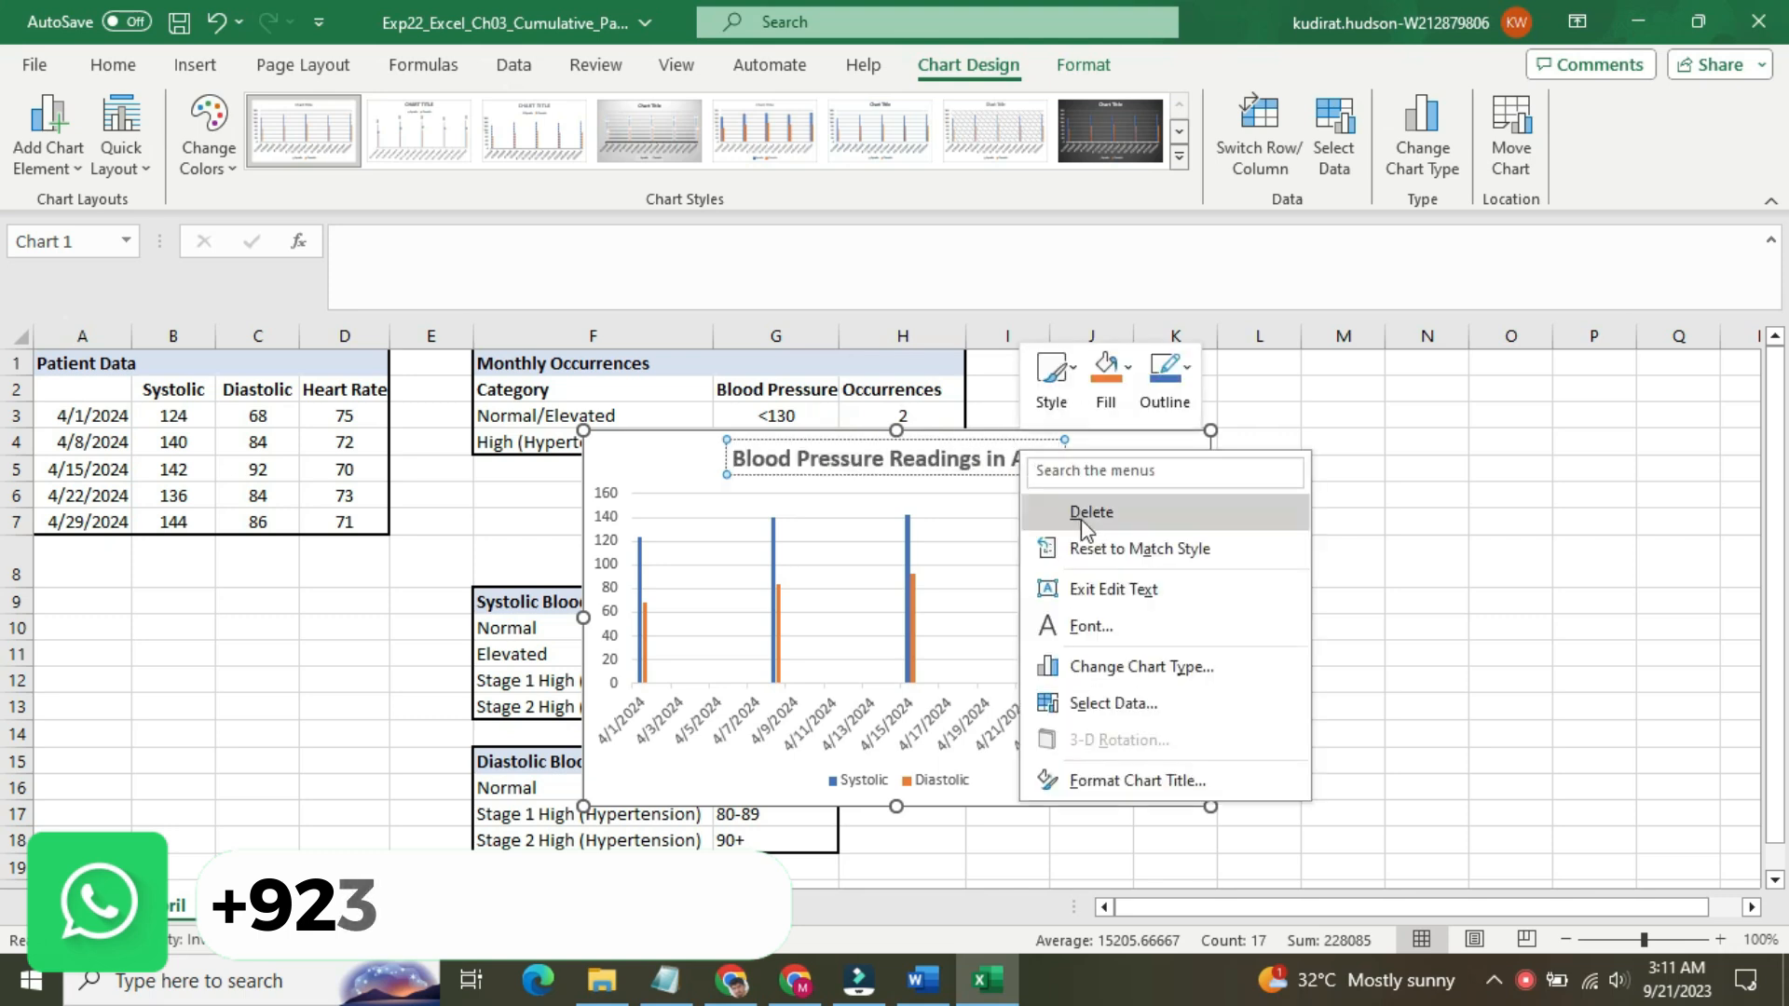
pyautogui.click(1096, 627)
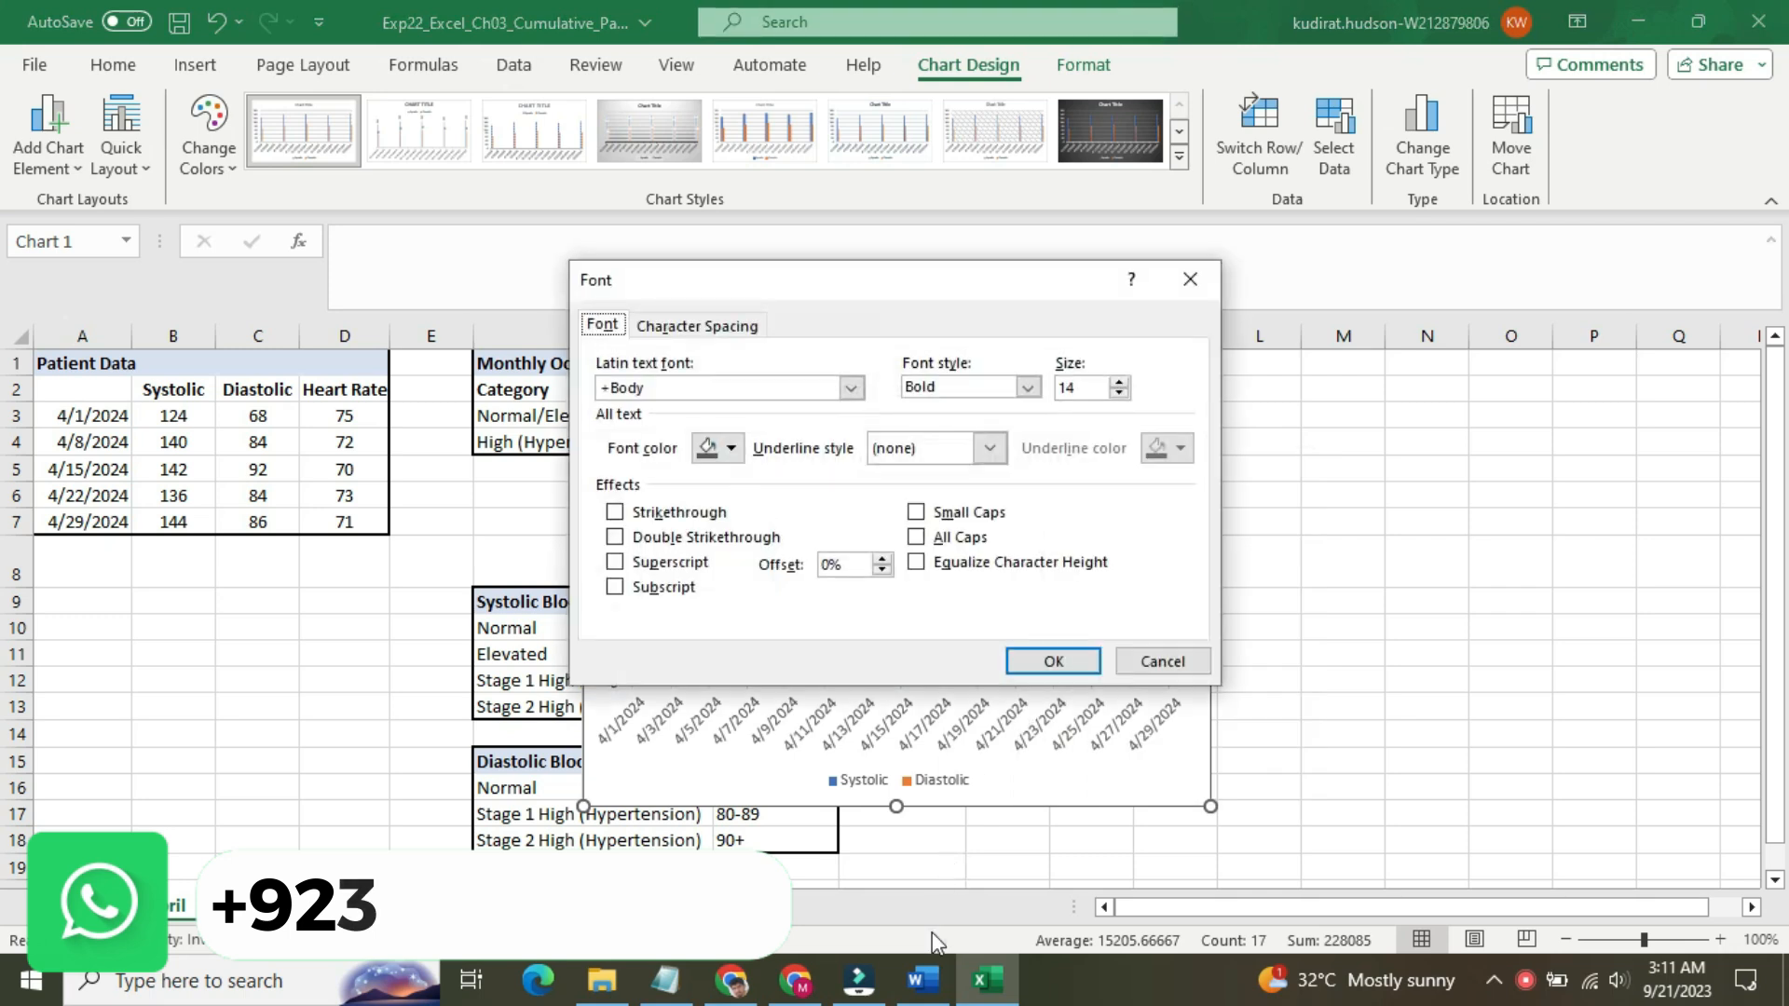
pyautogui.click(934, 989)
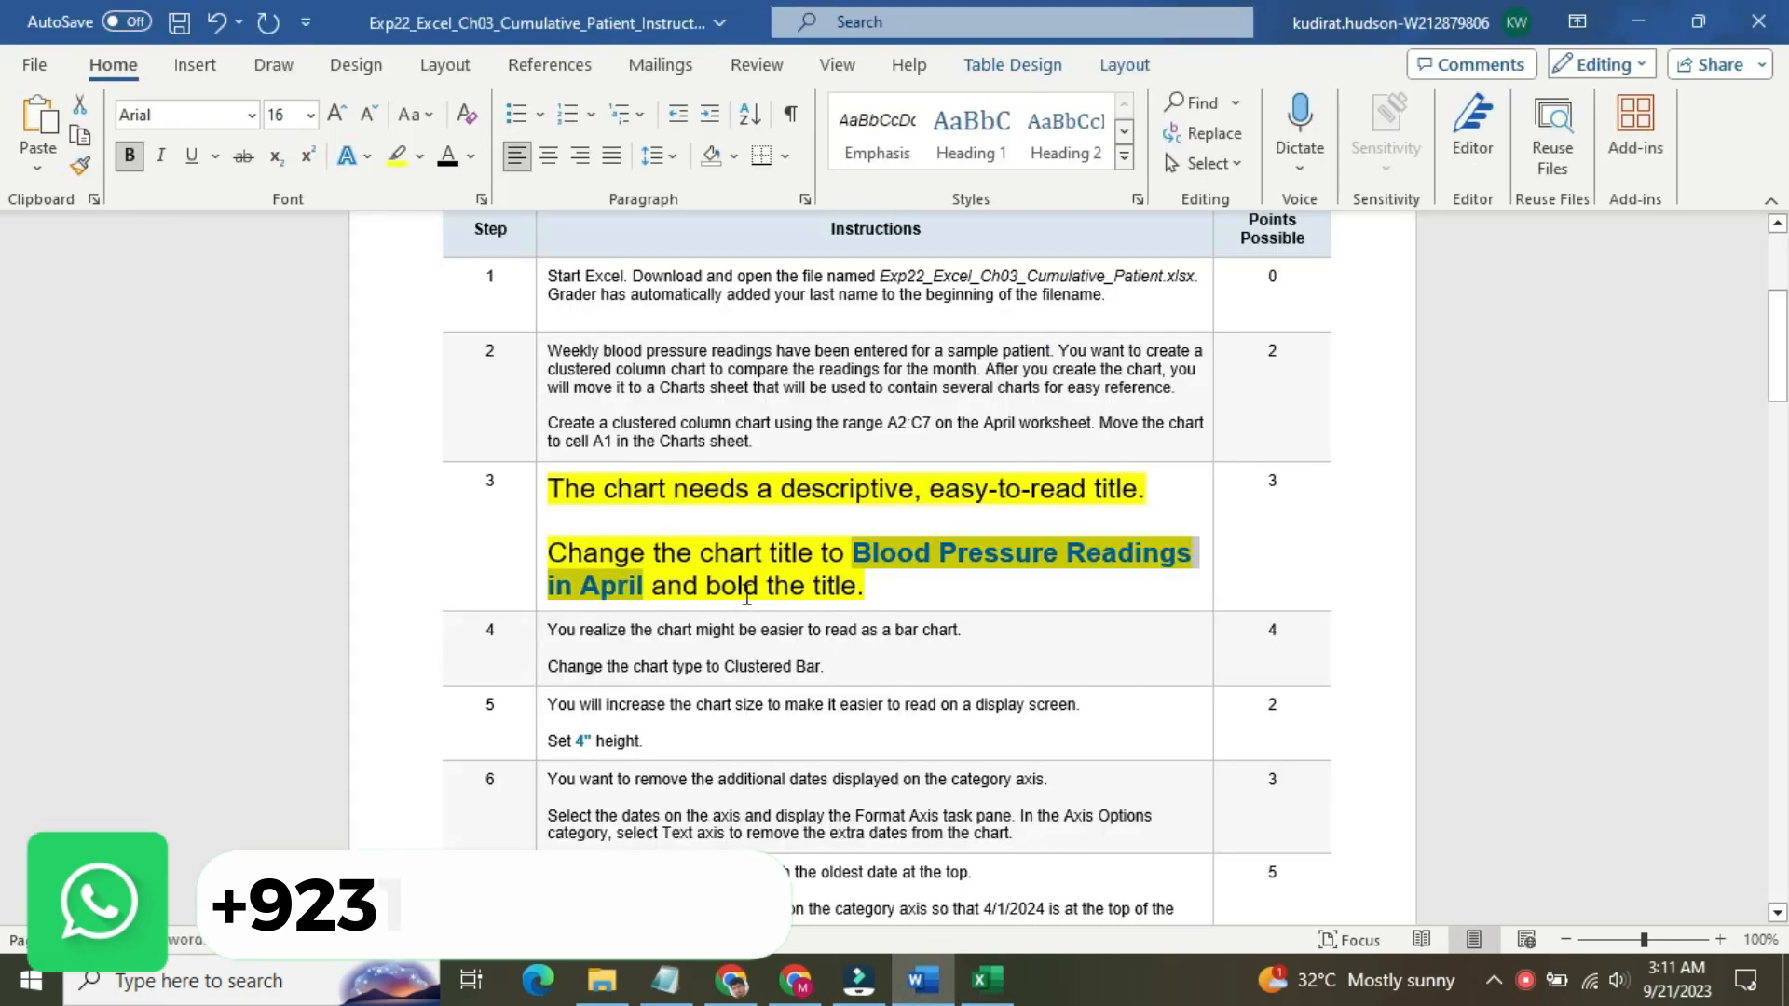
pyautogui.click(1009, 974)
pyautogui.click(1028, 390)
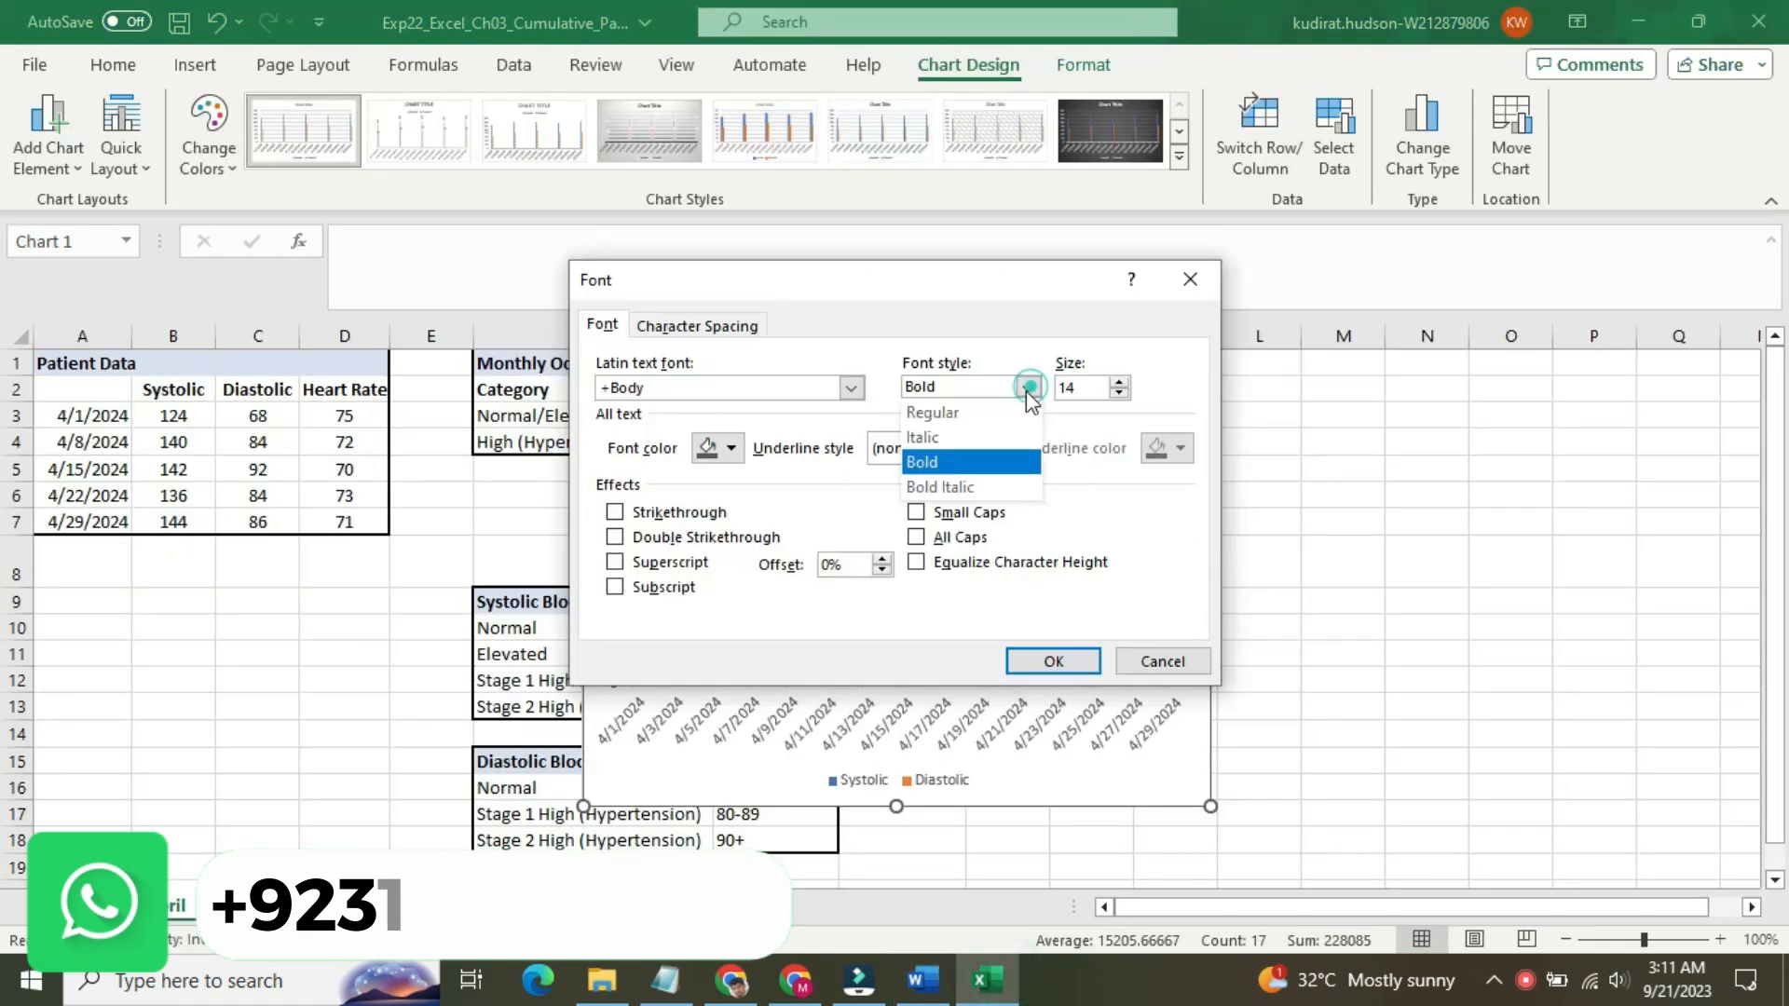
pyautogui.click(997, 454)
pyautogui.click(1051, 661)
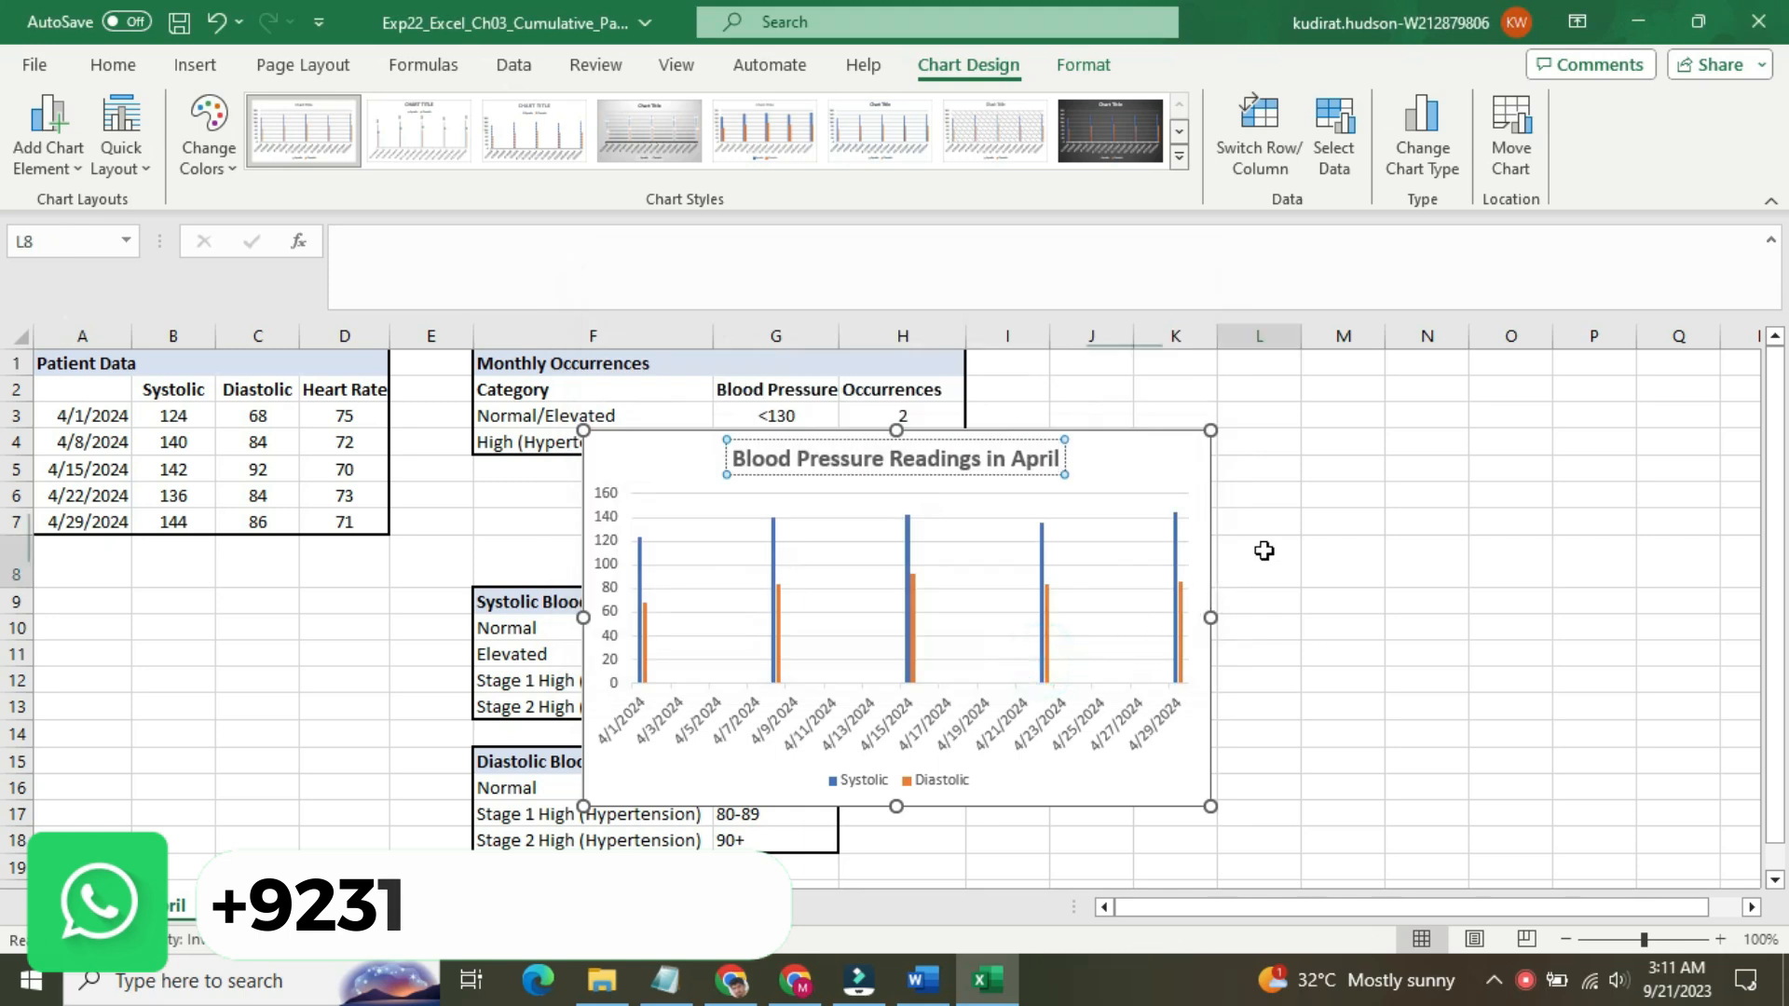
pyautogui.click(1262, 551)
pyautogui.click(1144, 477)
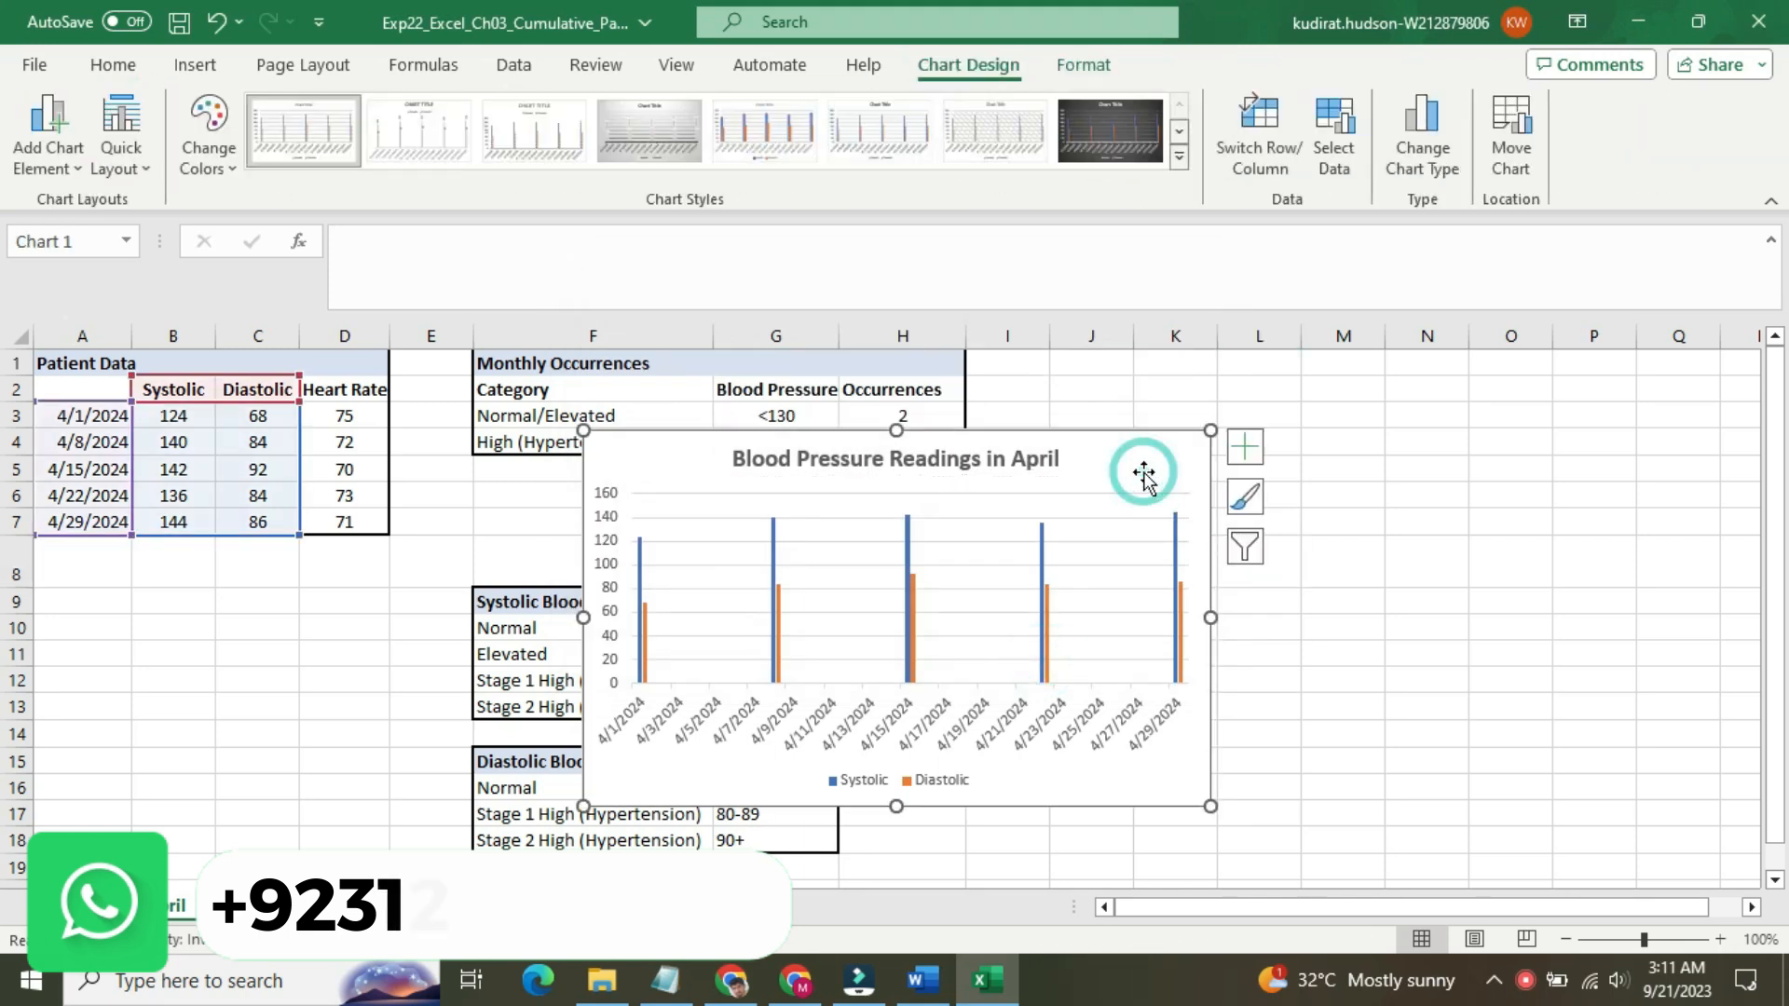
# - Switch to Word, reset the step 3 instruction text to 9 pt and remove its highlight
pyautogui.click(923, 980)
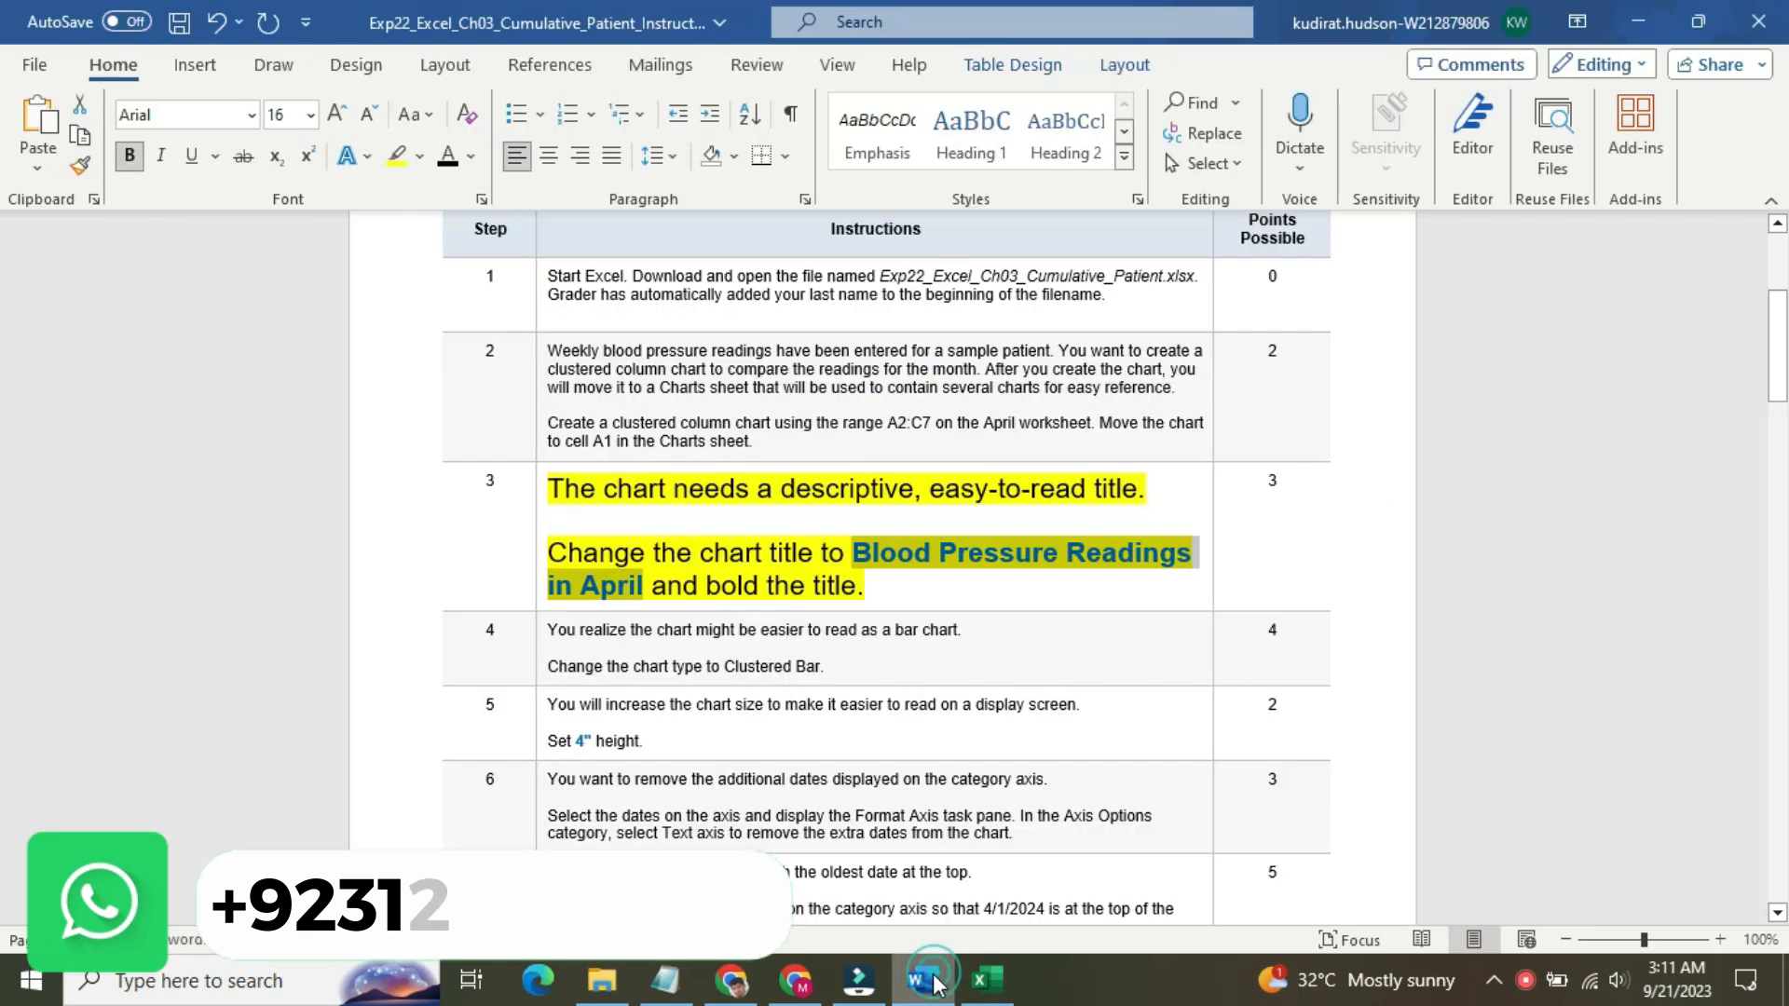
pyautogui.click(540, 509)
pyautogui.click(690, 418)
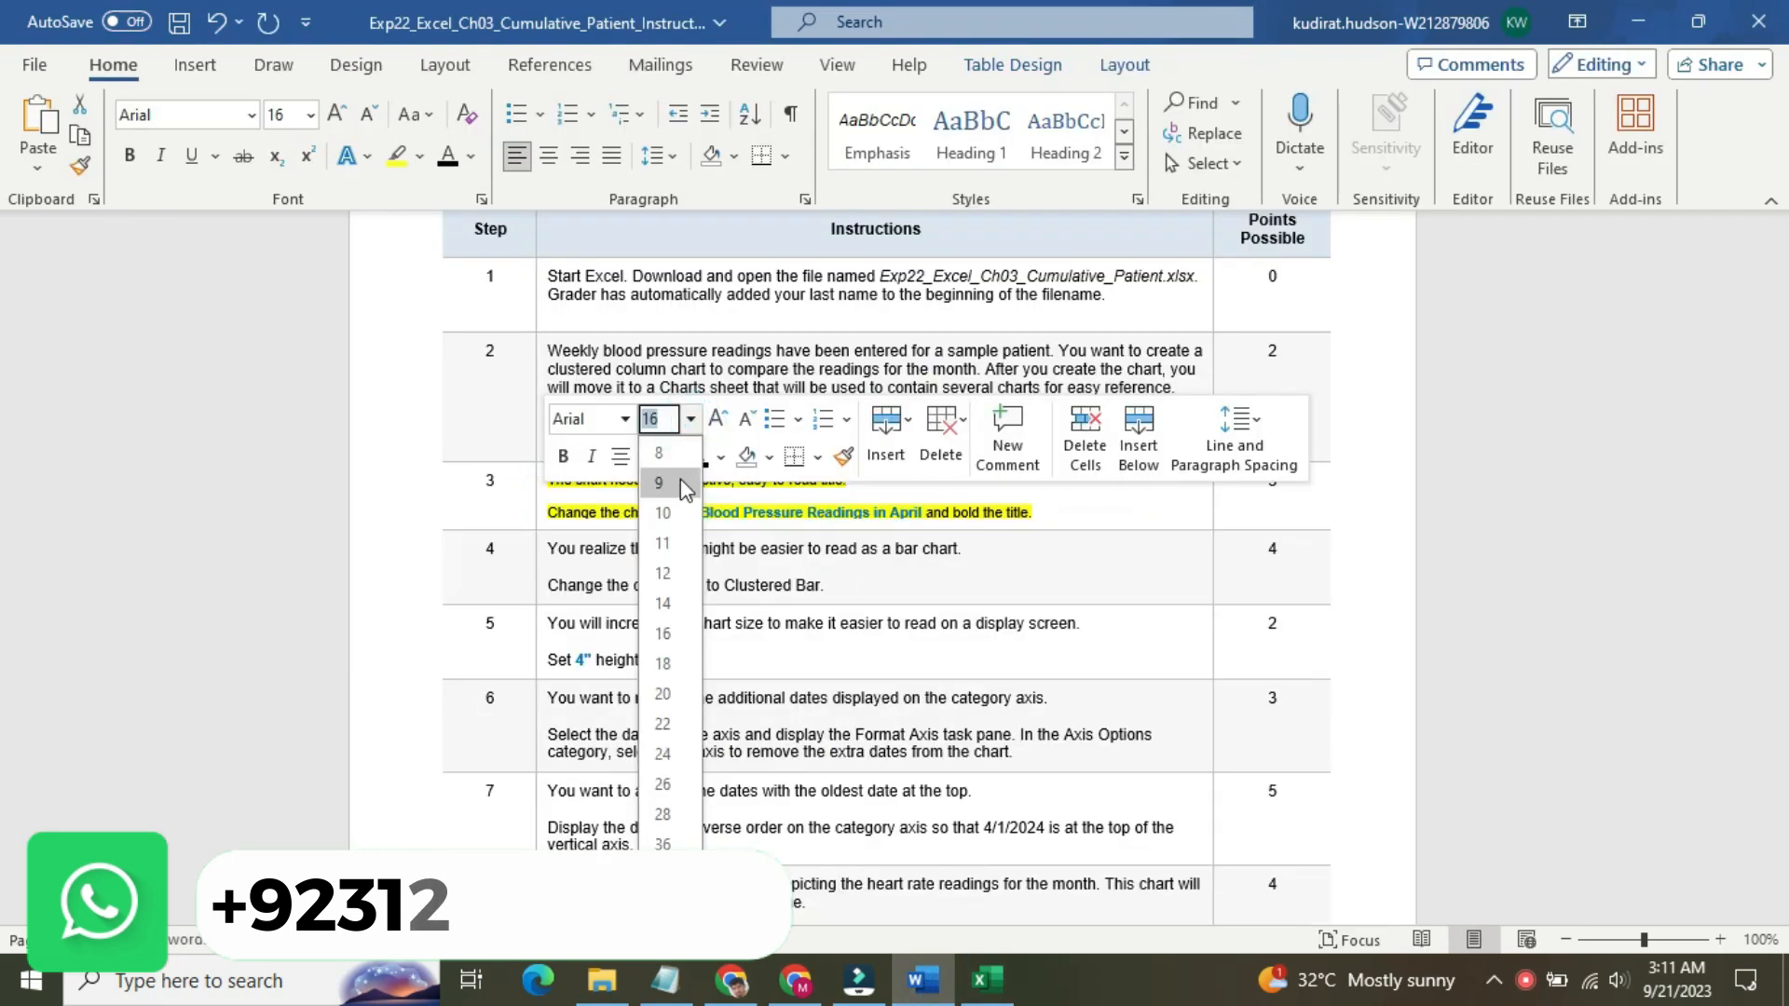
pyautogui.click(686, 484)
pyautogui.click(672, 457)
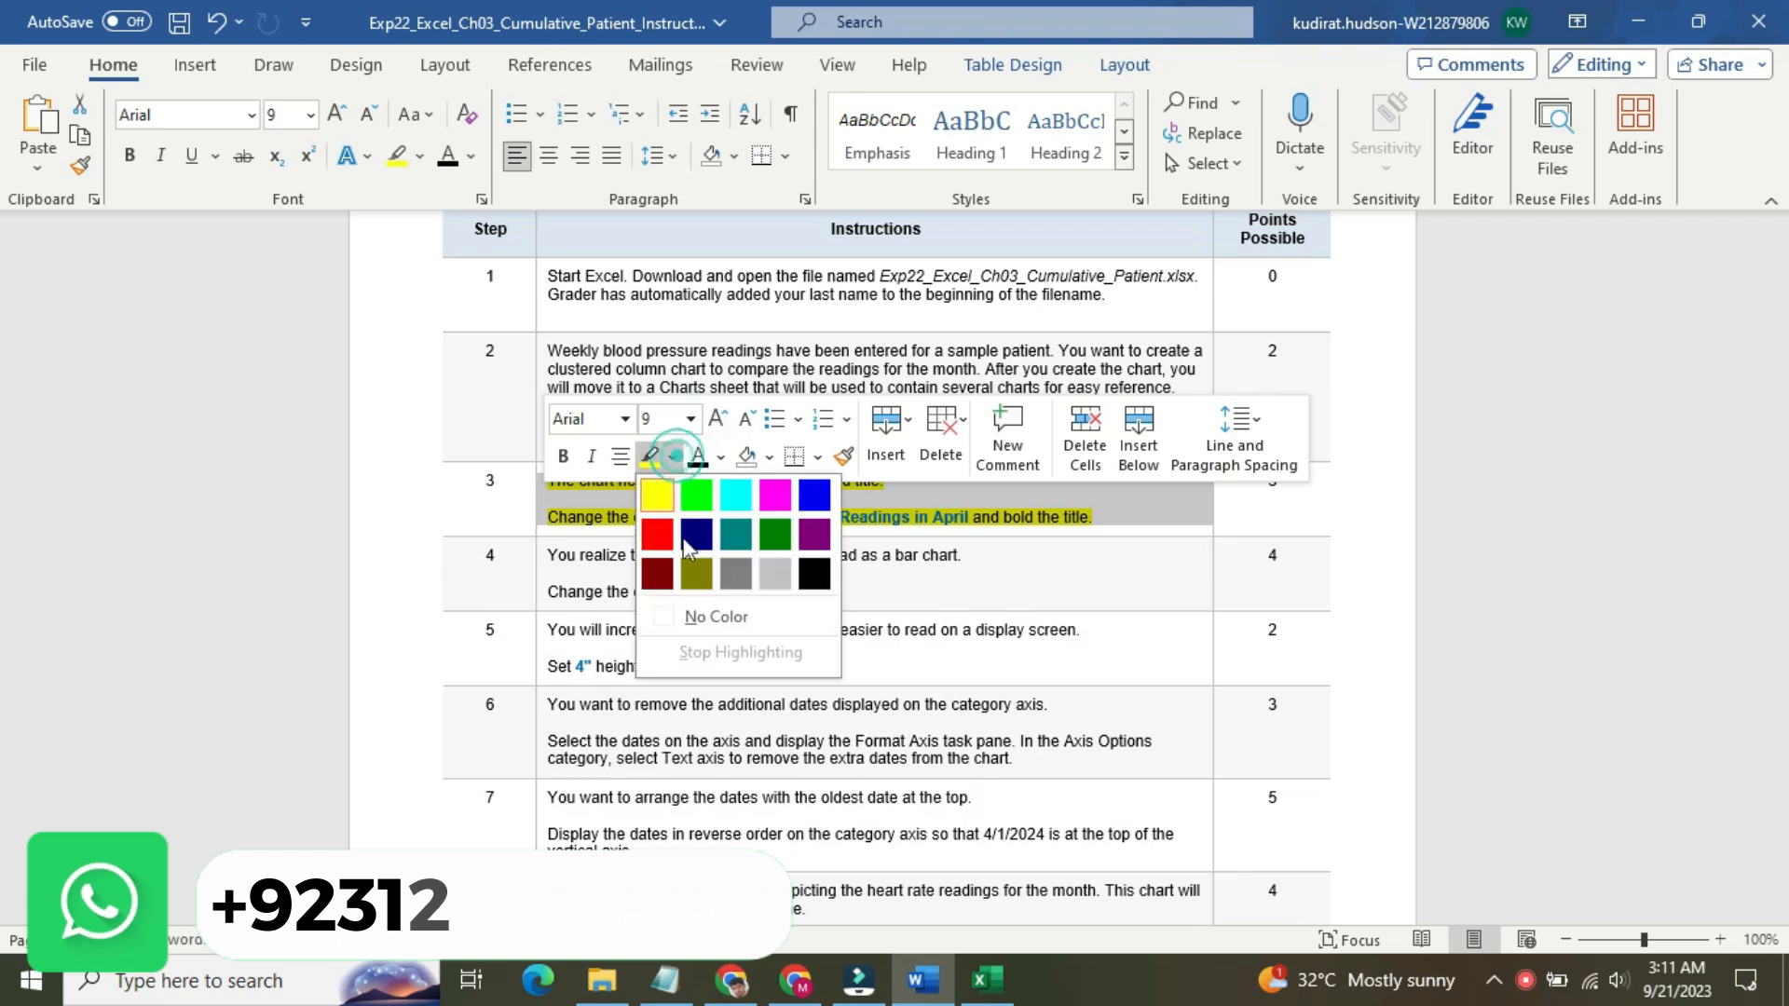
pyautogui.click(706, 621)
# - Enlarge the step 4 instruction text to 16 pt and highlight it in yellow
pyautogui.moveTo(1777, 358); pyautogui.dragTo(1777, 389)
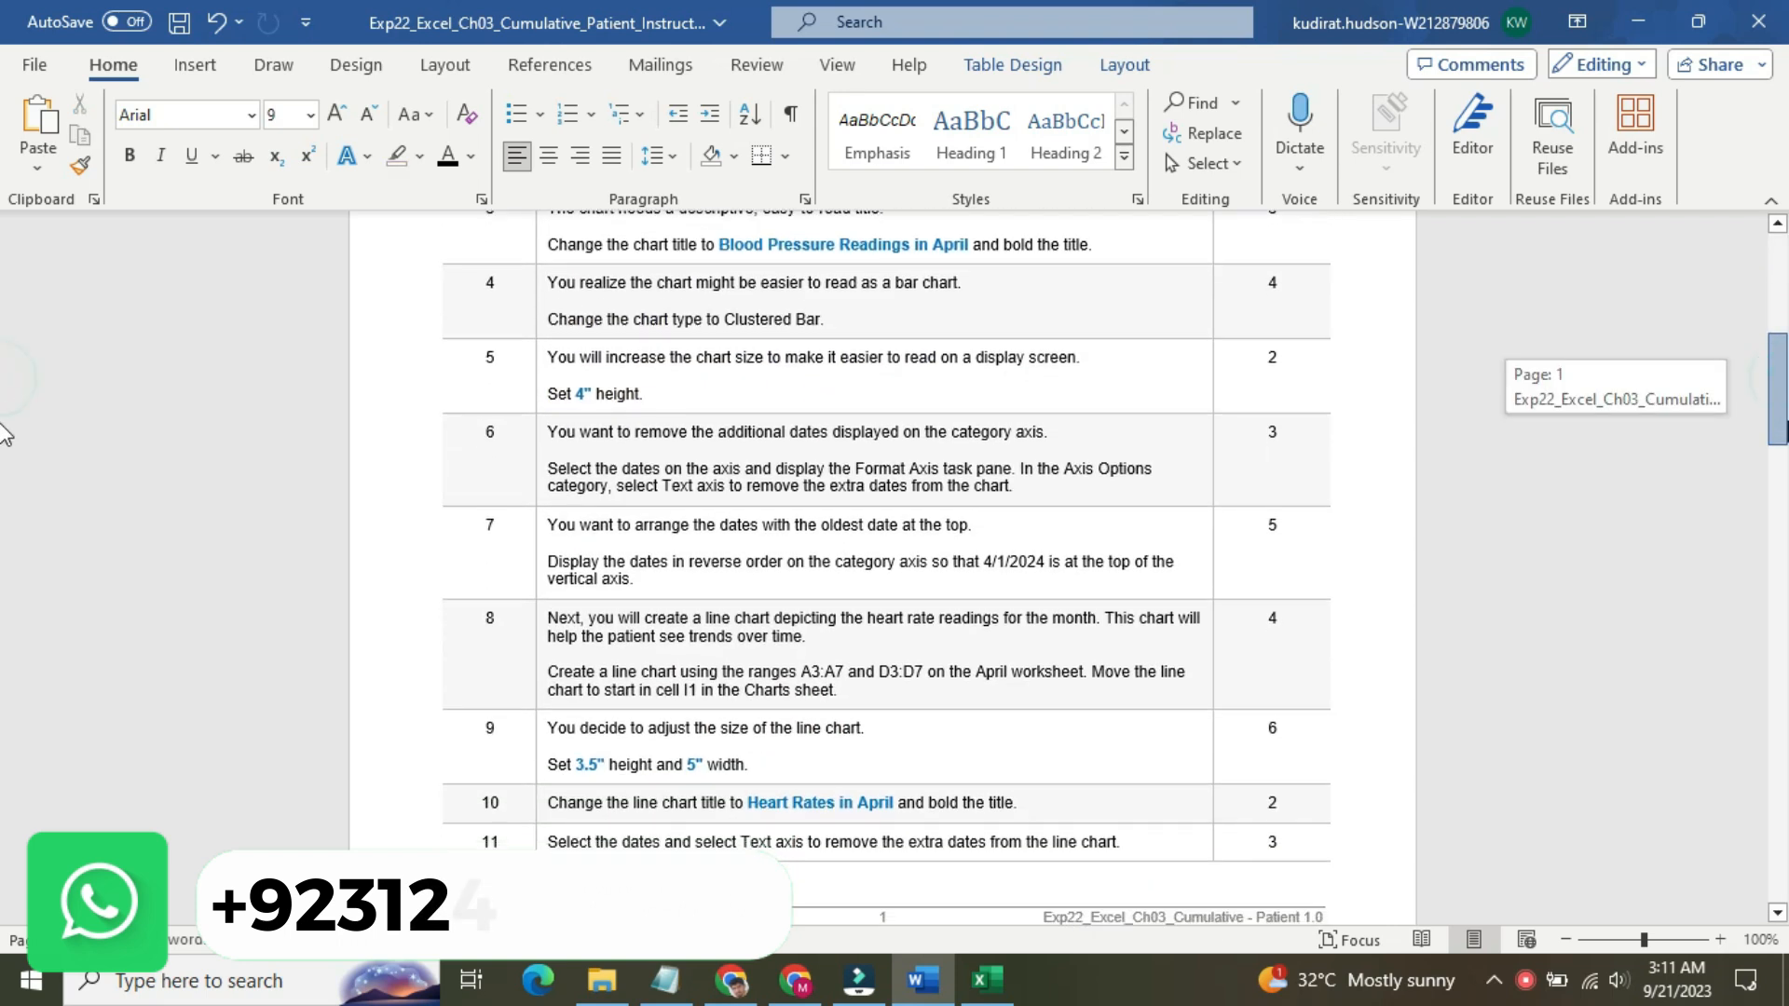
pyautogui.click(540, 294)
pyautogui.click(687, 333)
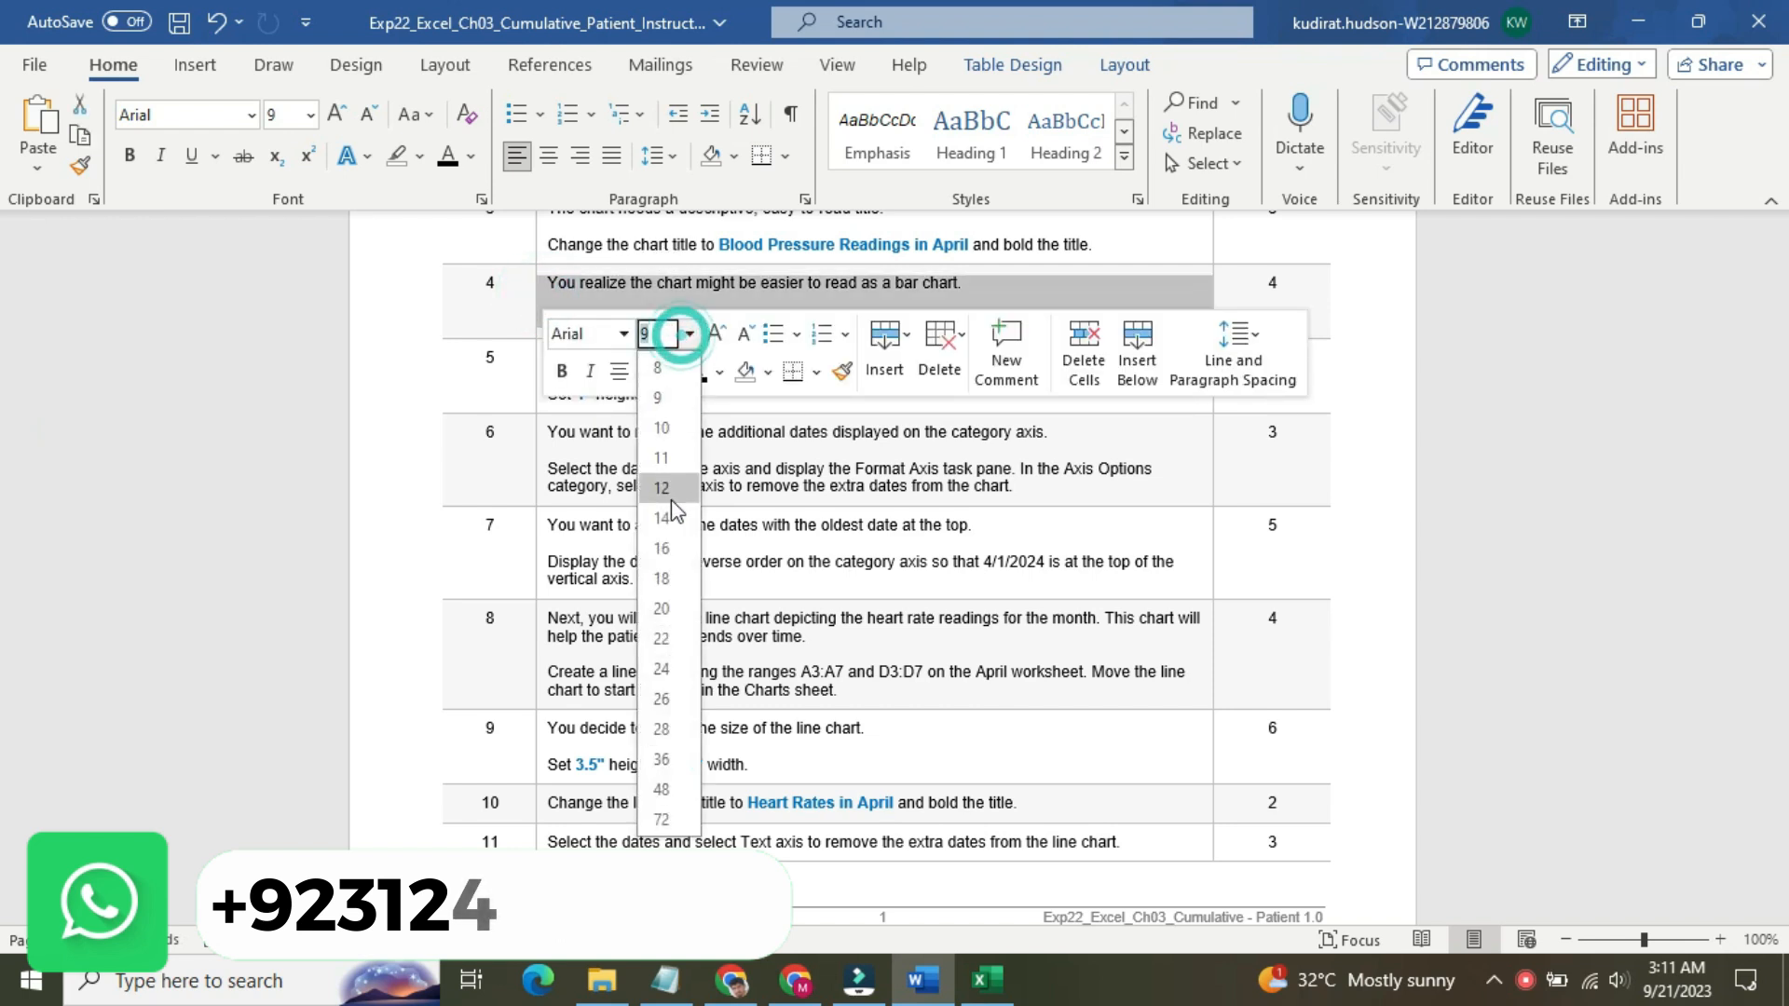
pyautogui.click(662, 548)
pyautogui.click(671, 371)
pyautogui.click(667, 406)
pyautogui.click(646, 410)
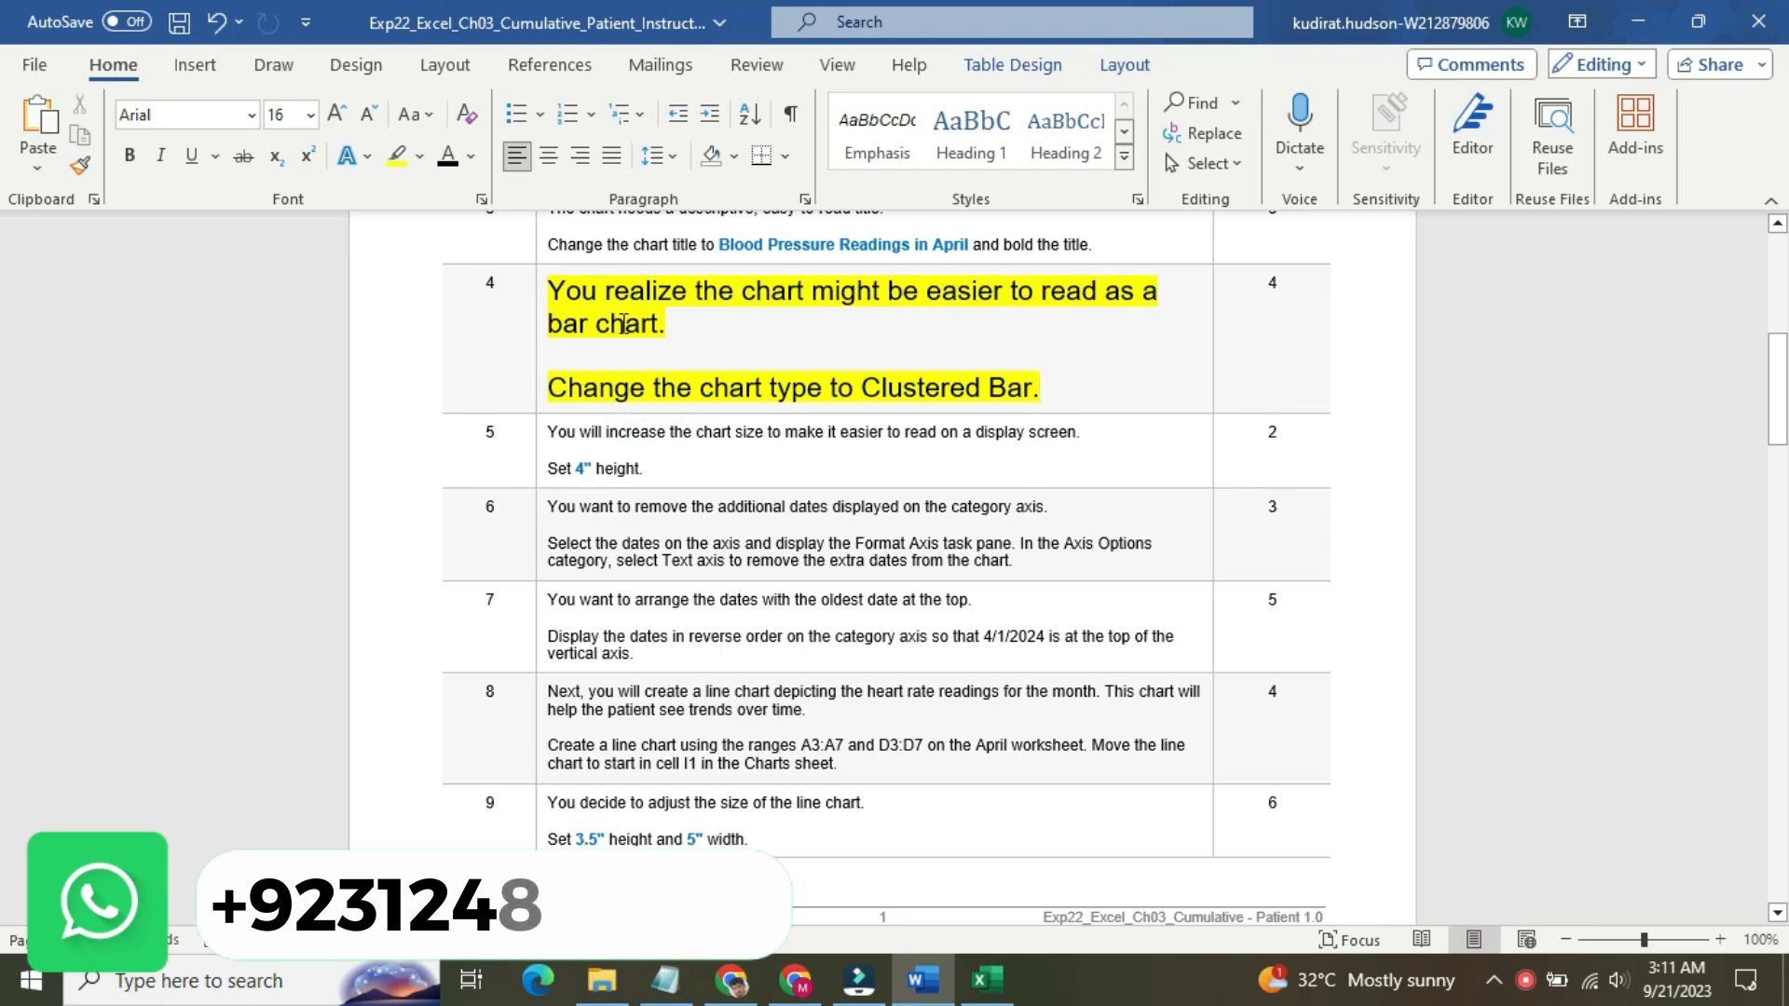
# - Change the highlight of the step 4 sentence "Change the chart type to Clustered Bar." to turquoise
pyautogui.moveTo(558, 385); pyautogui.dragTo(1041, 391)
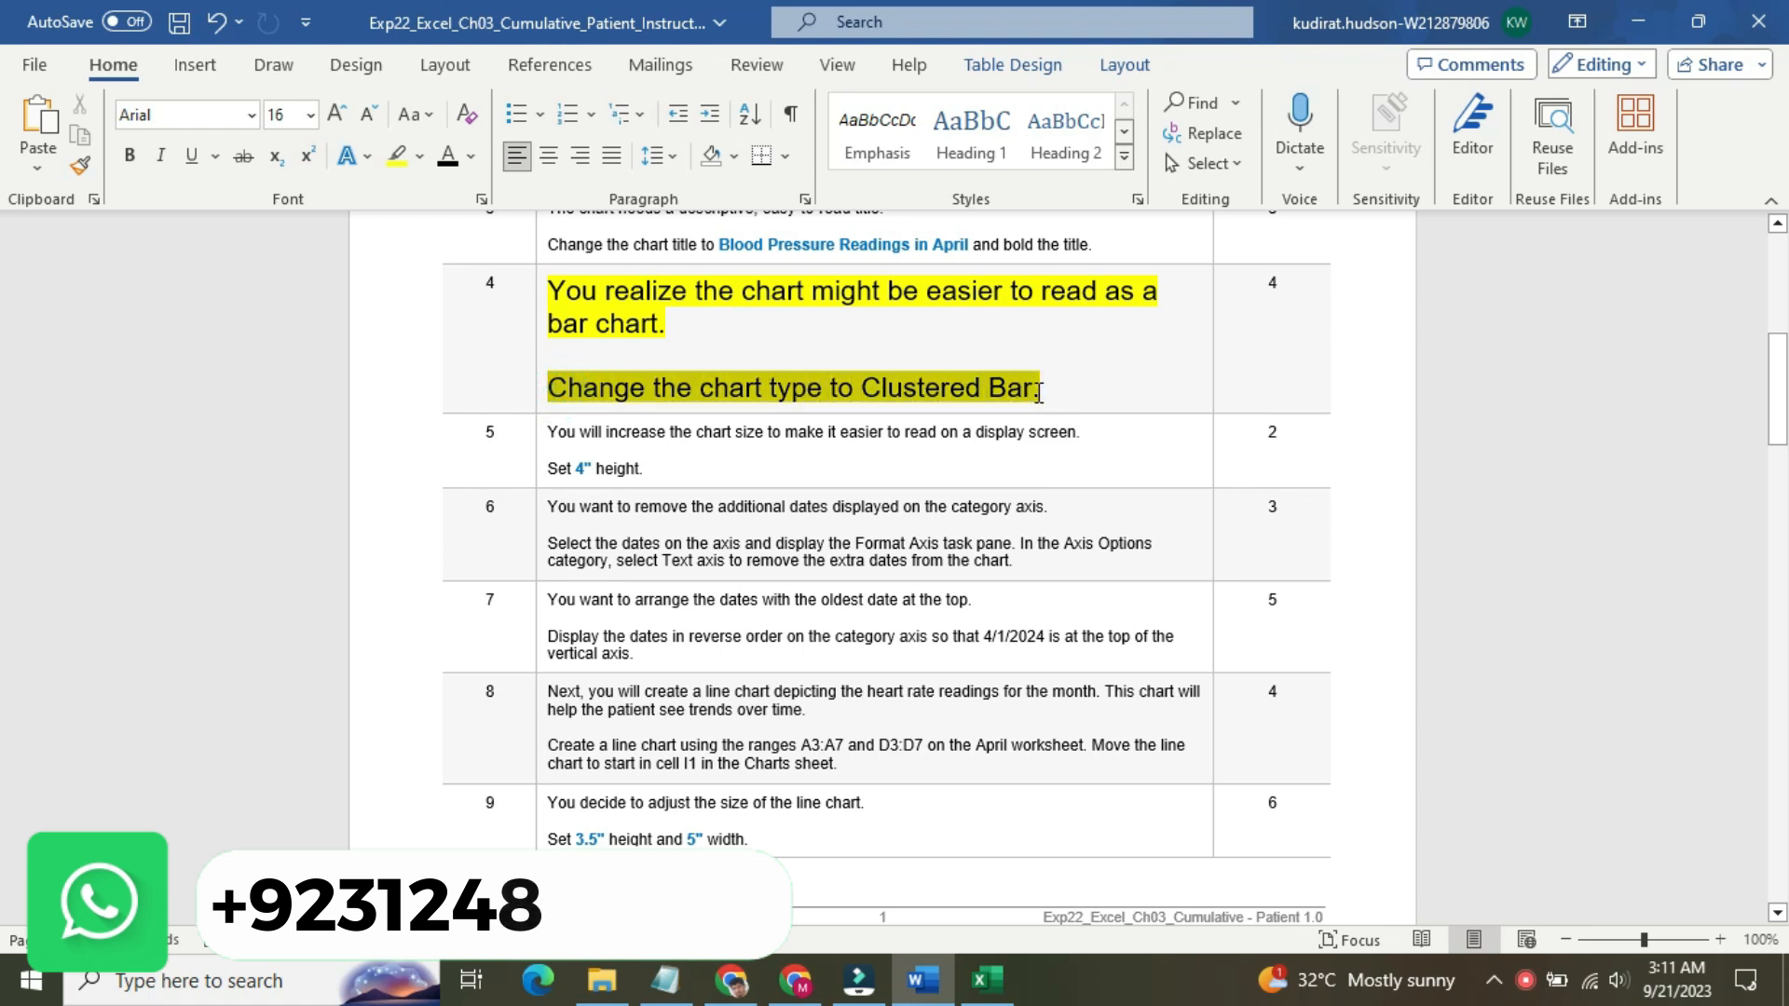
pyautogui.click(1149, 347)
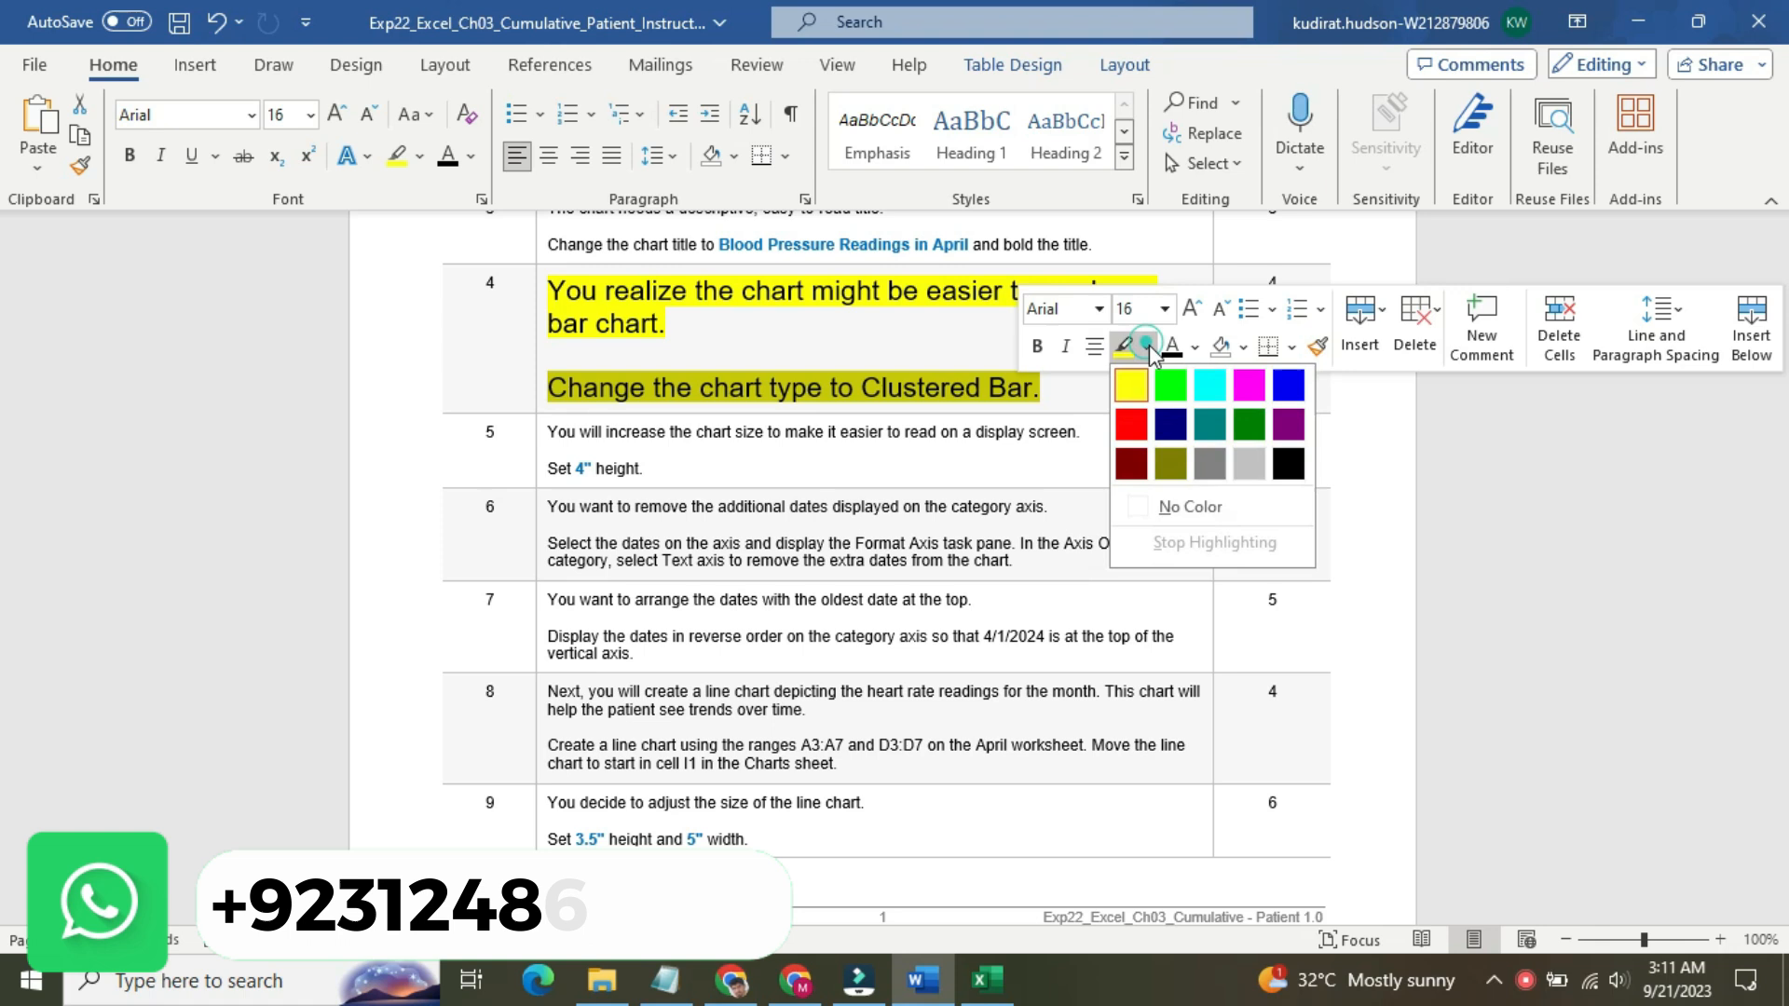
pyautogui.click(1206, 383)
pyautogui.click(899, 384)
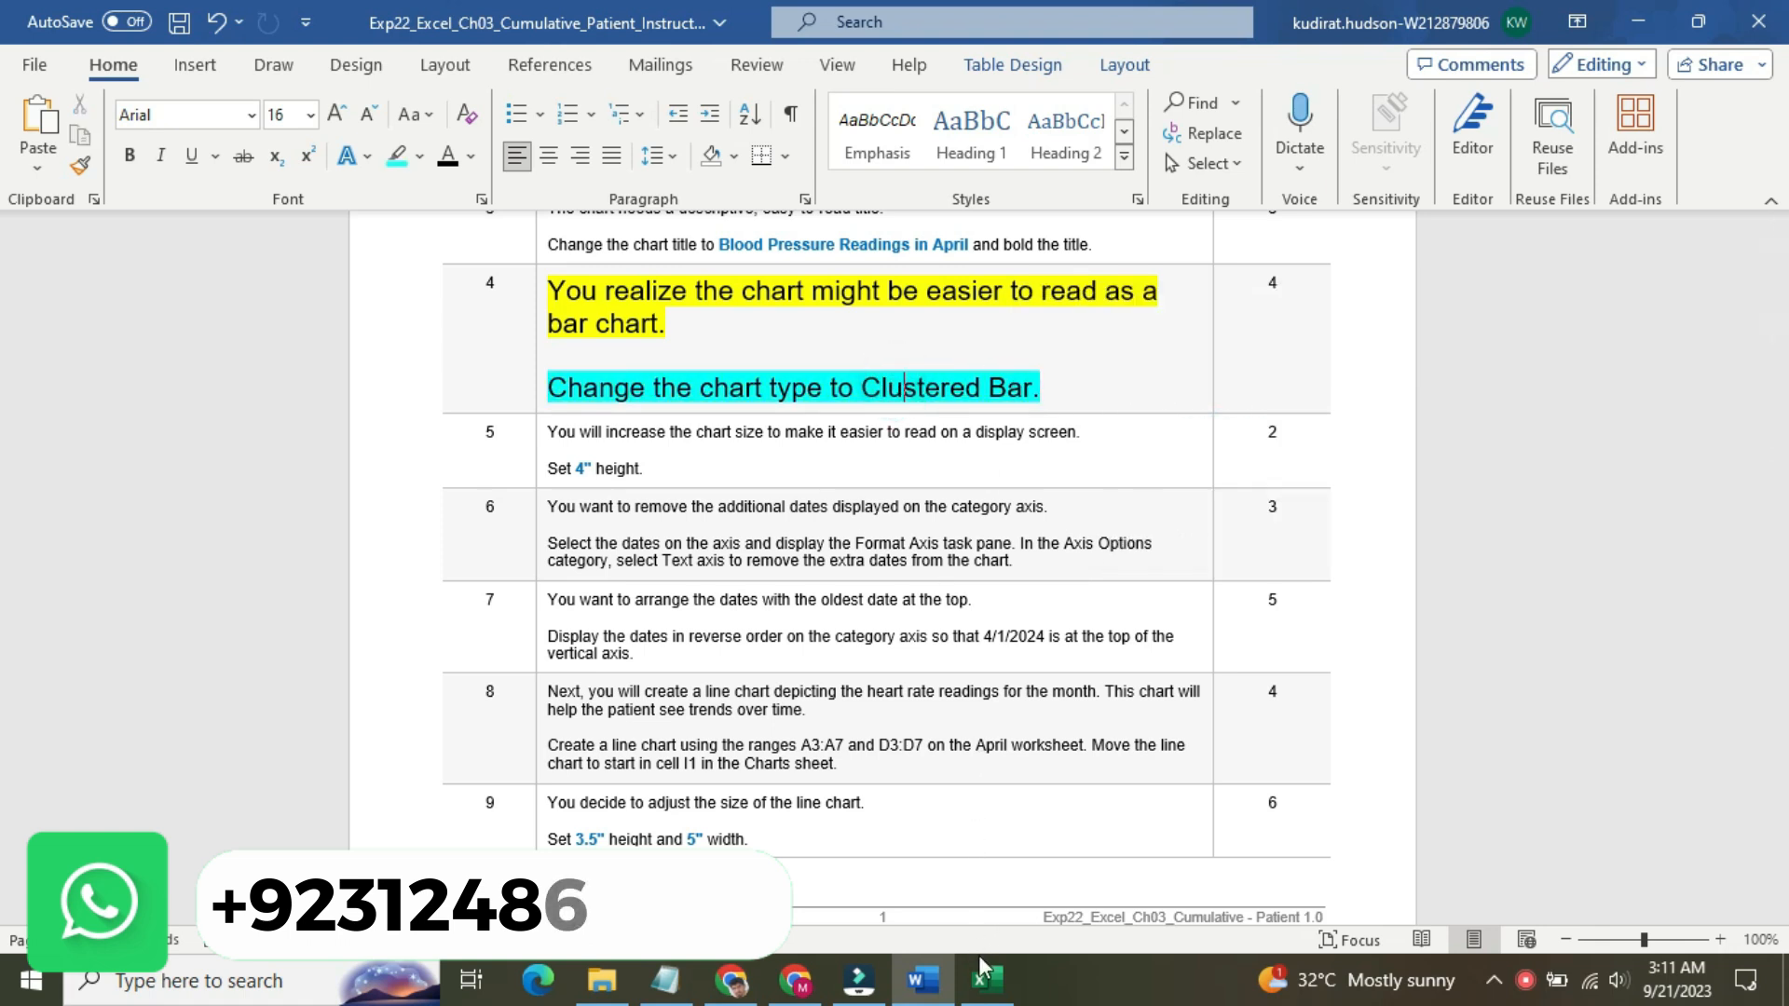
# - Switch to Excel and change the blood pressure chart's type to Clustered Bar, with the dates as categories
pyautogui.click(986, 979)
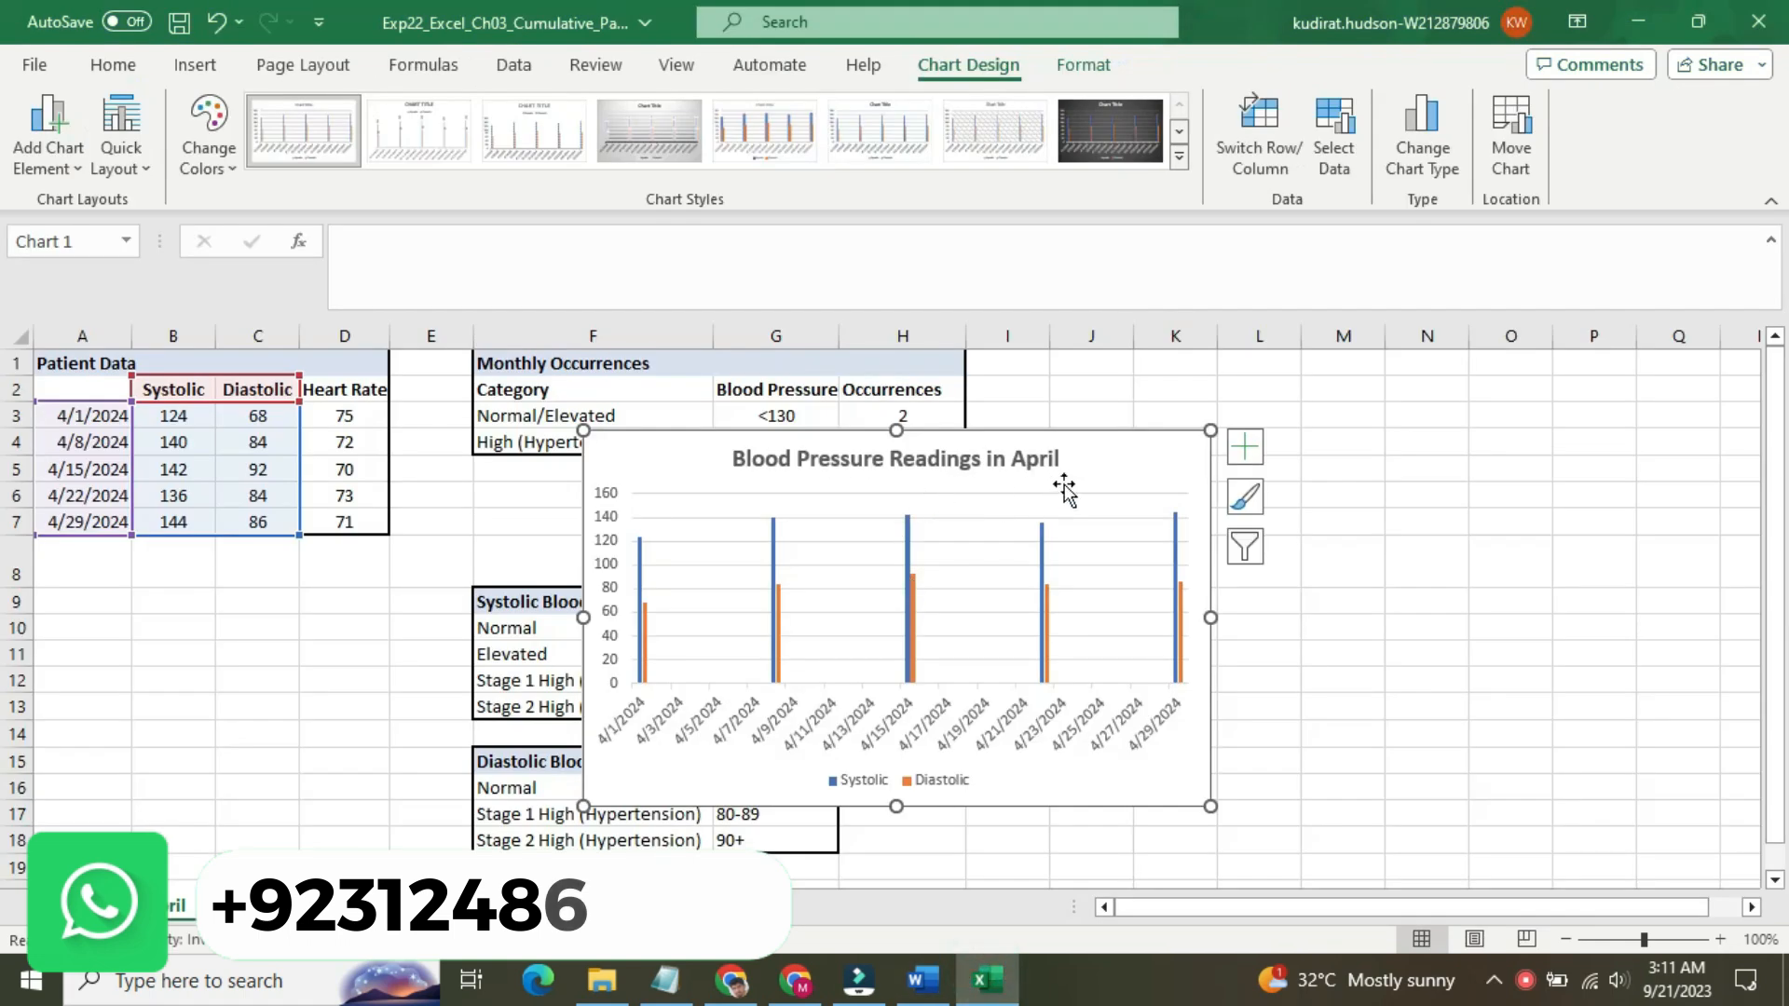
pyautogui.click(1107, 464)
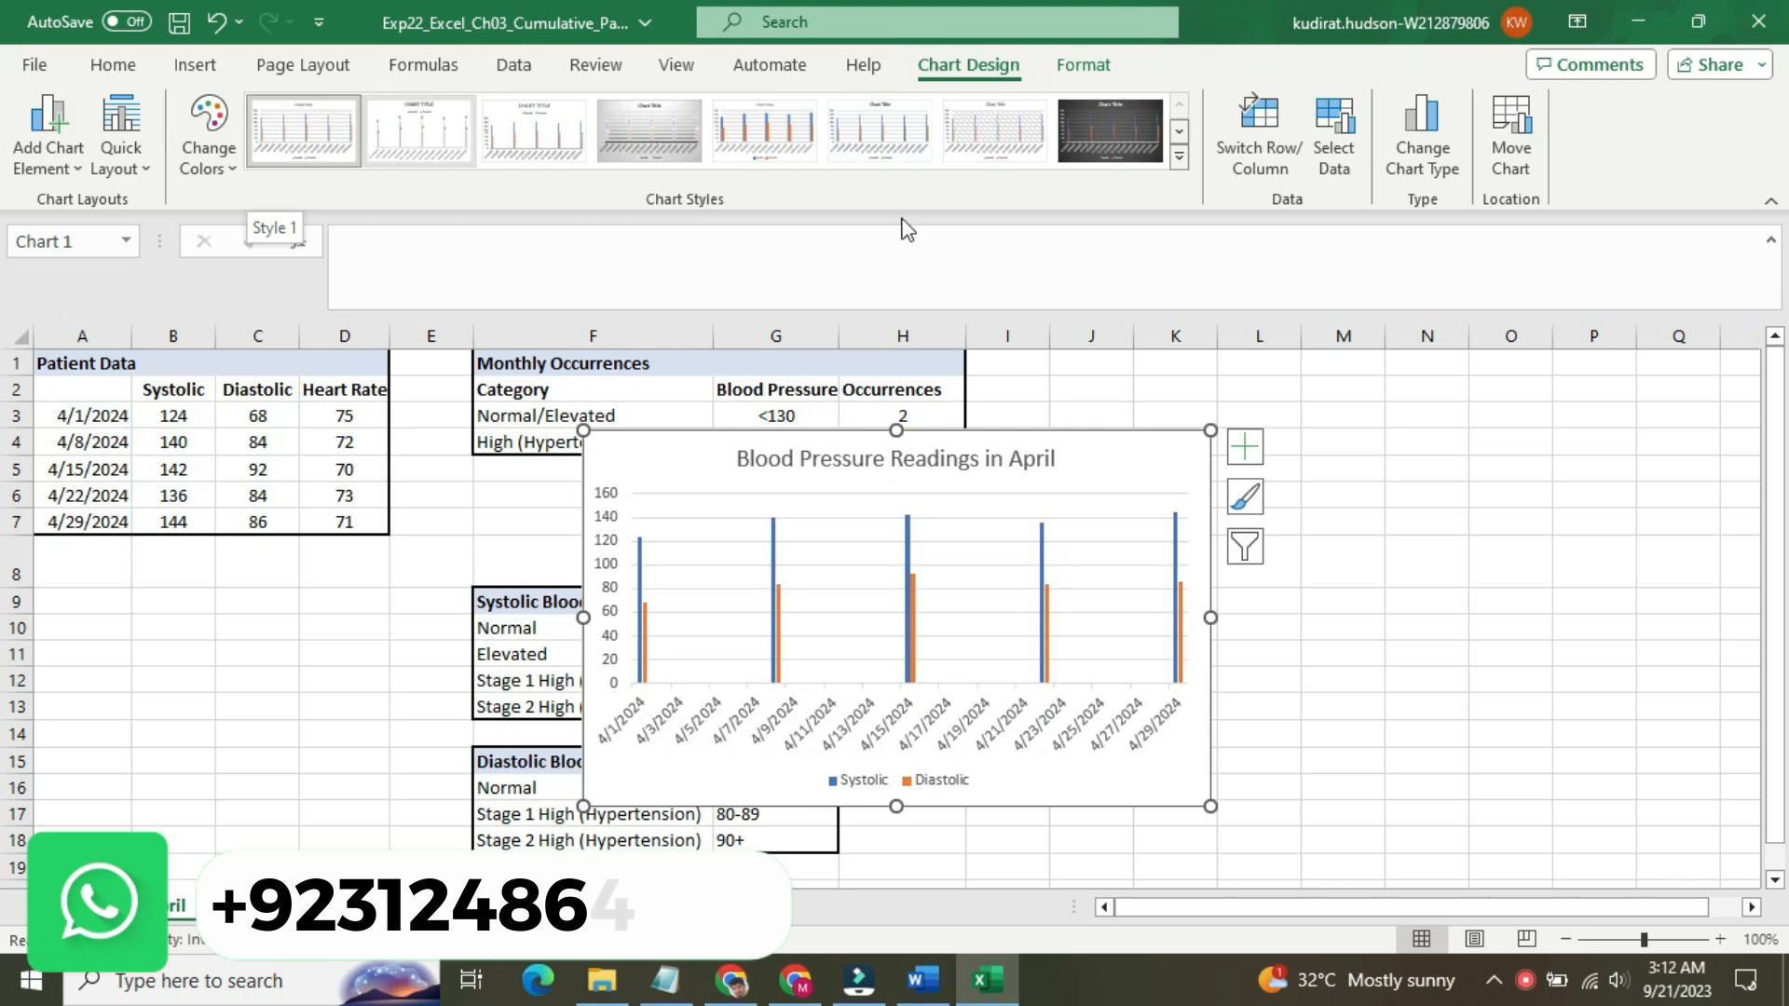
pyautogui.click(1406, 164)
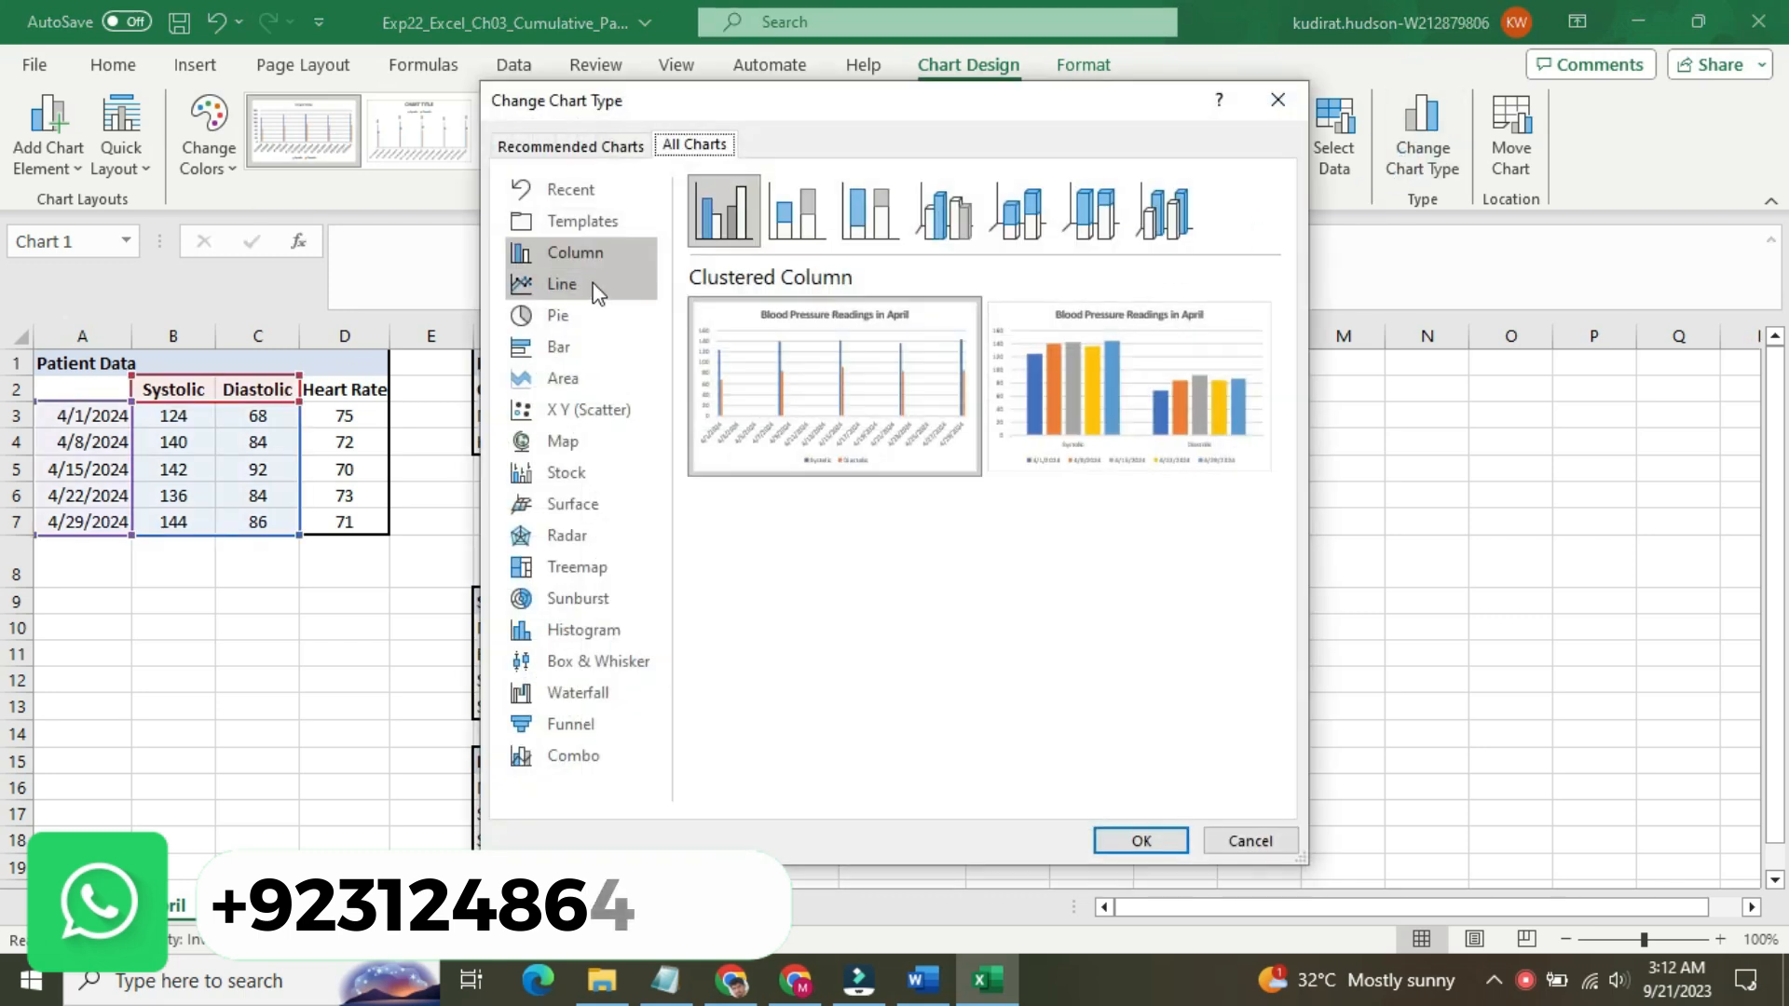
pyautogui.click(589, 344)
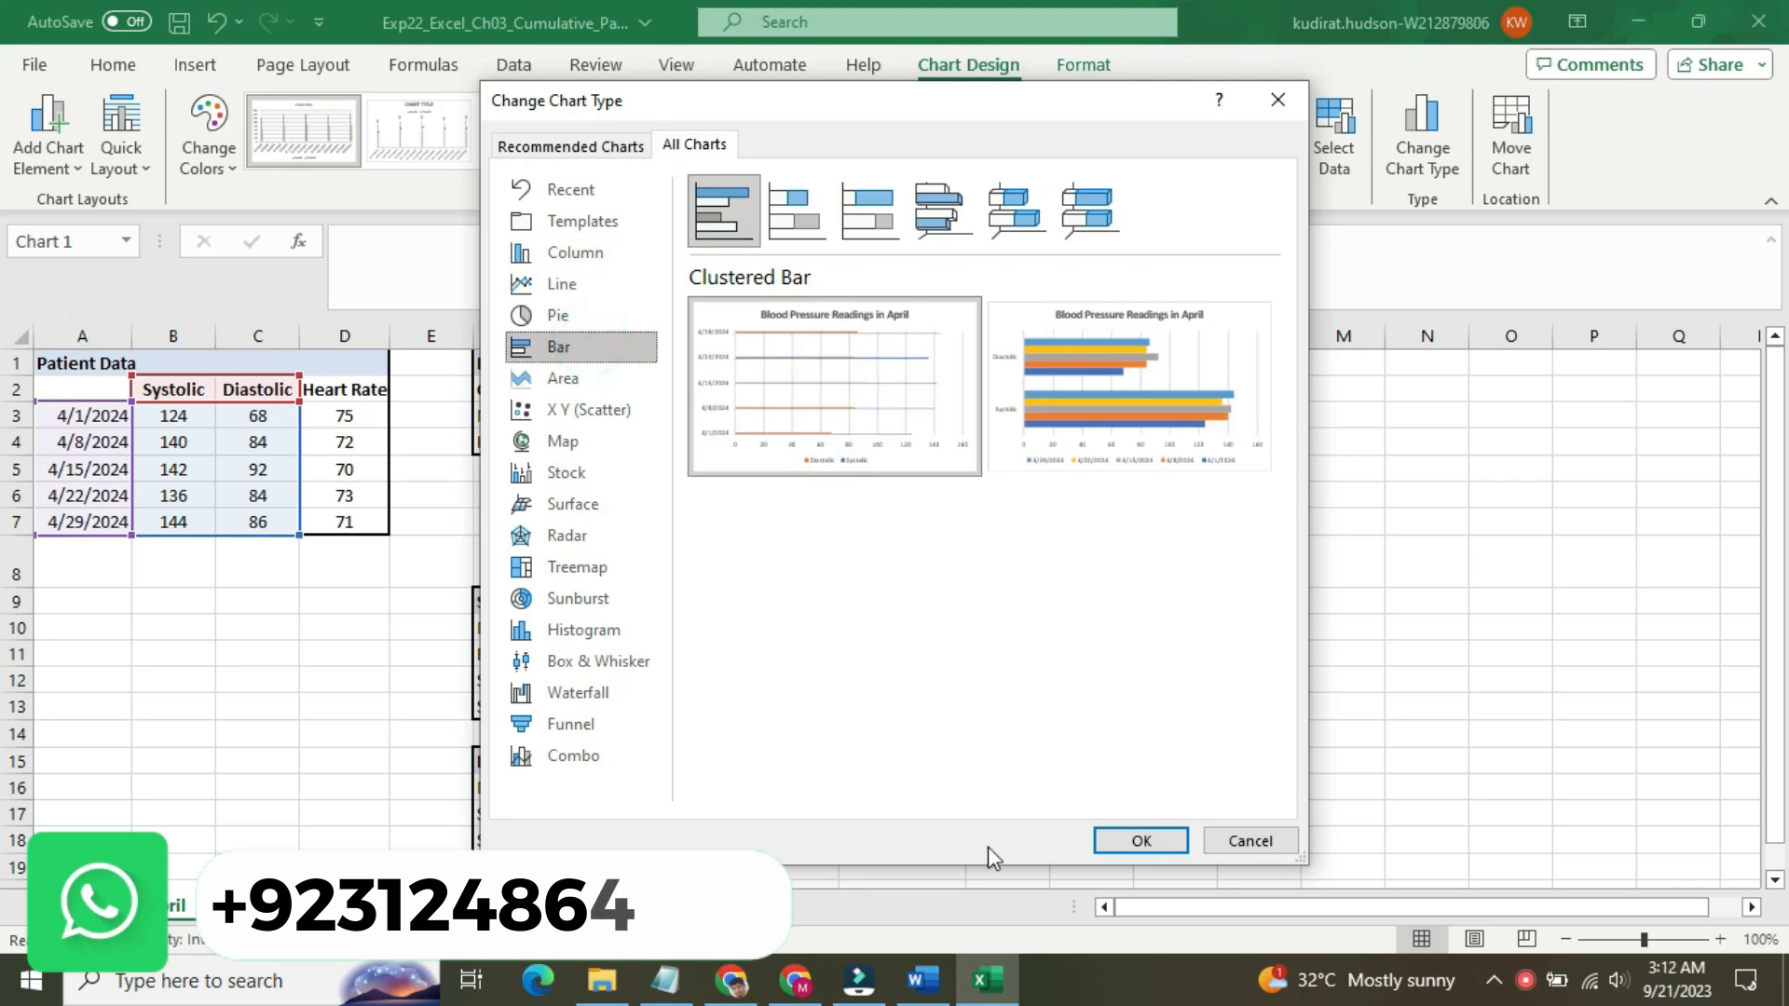
pyautogui.moveTo(898, 451)
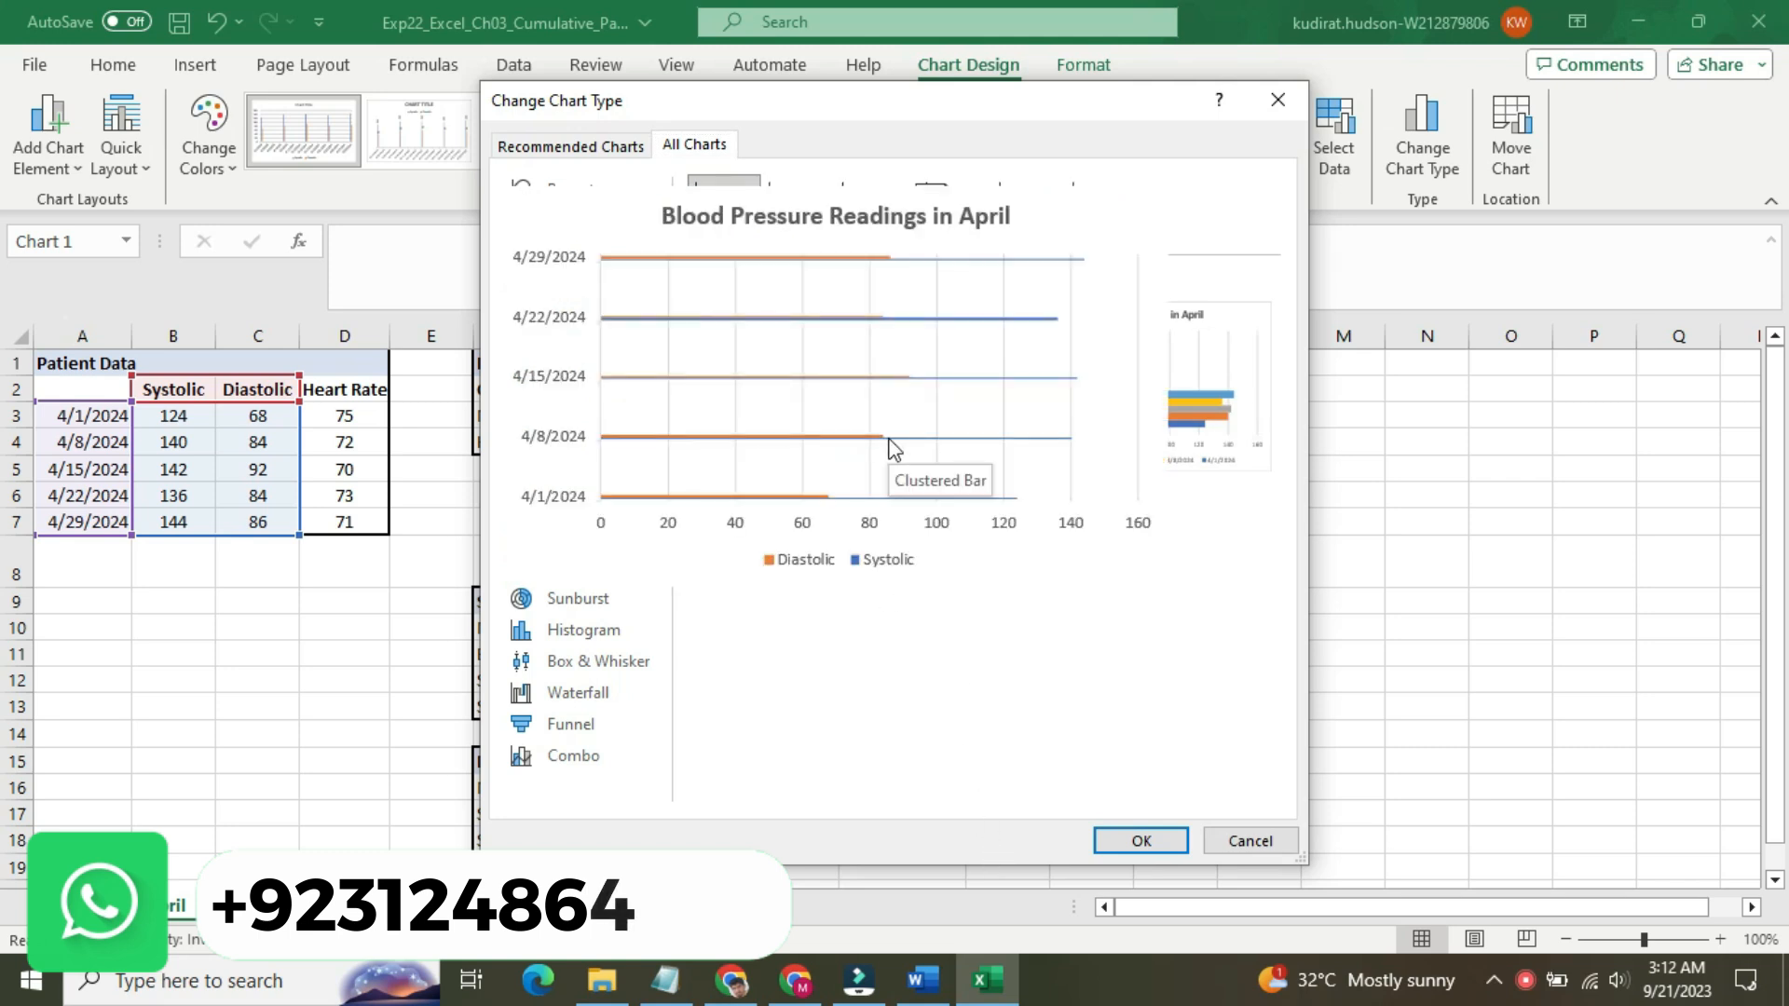
pyautogui.click(1138, 841)
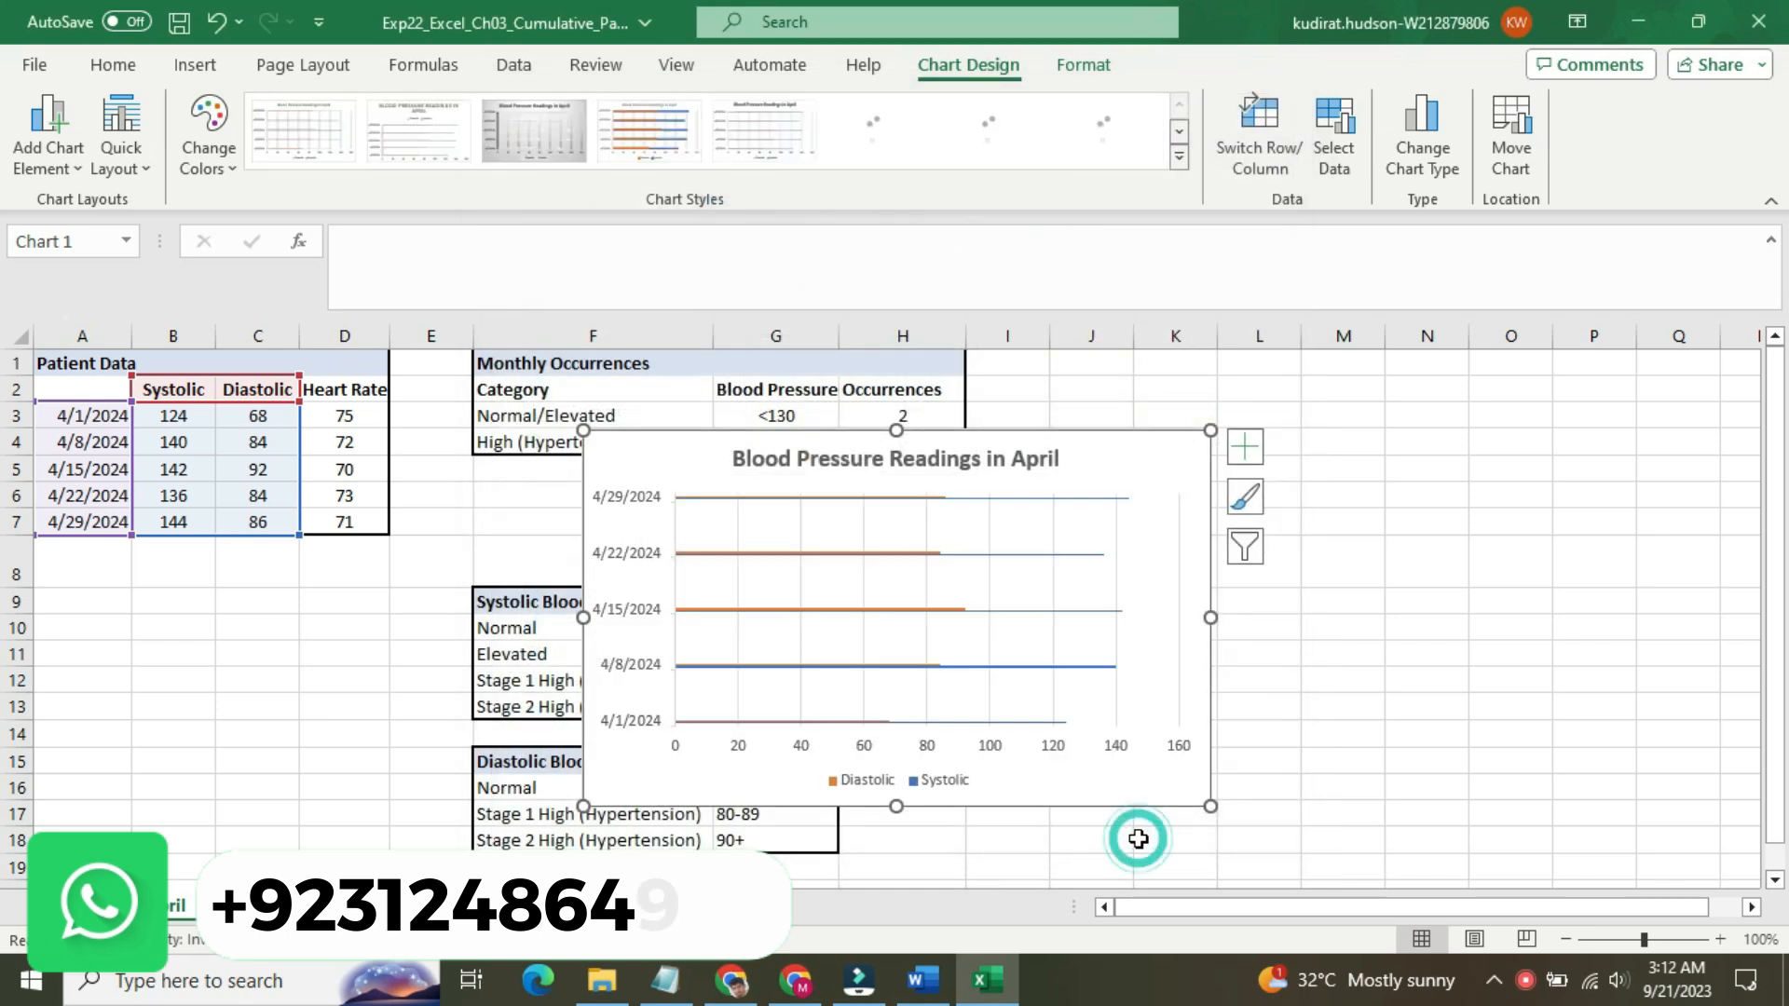
# - Switch to Word, reset the step 4 instruction text to 9 pt and remove its highlight
pyautogui.click(938, 983)
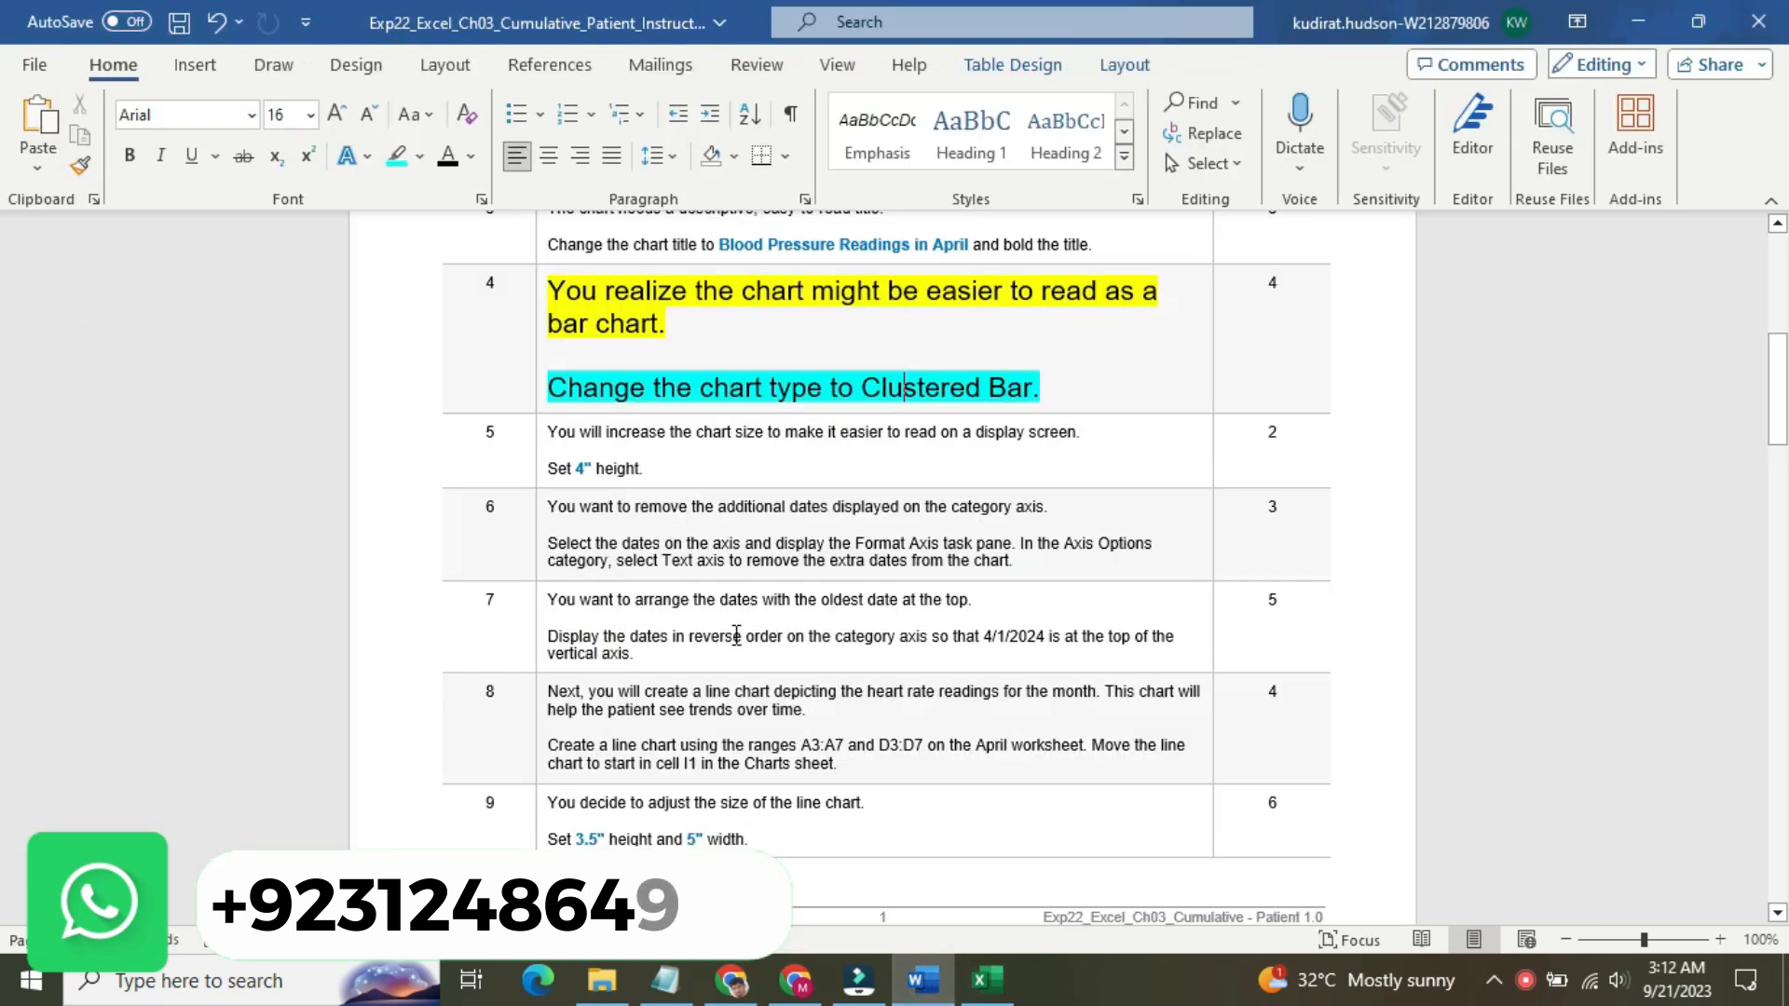
pyautogui.click(536, 346)
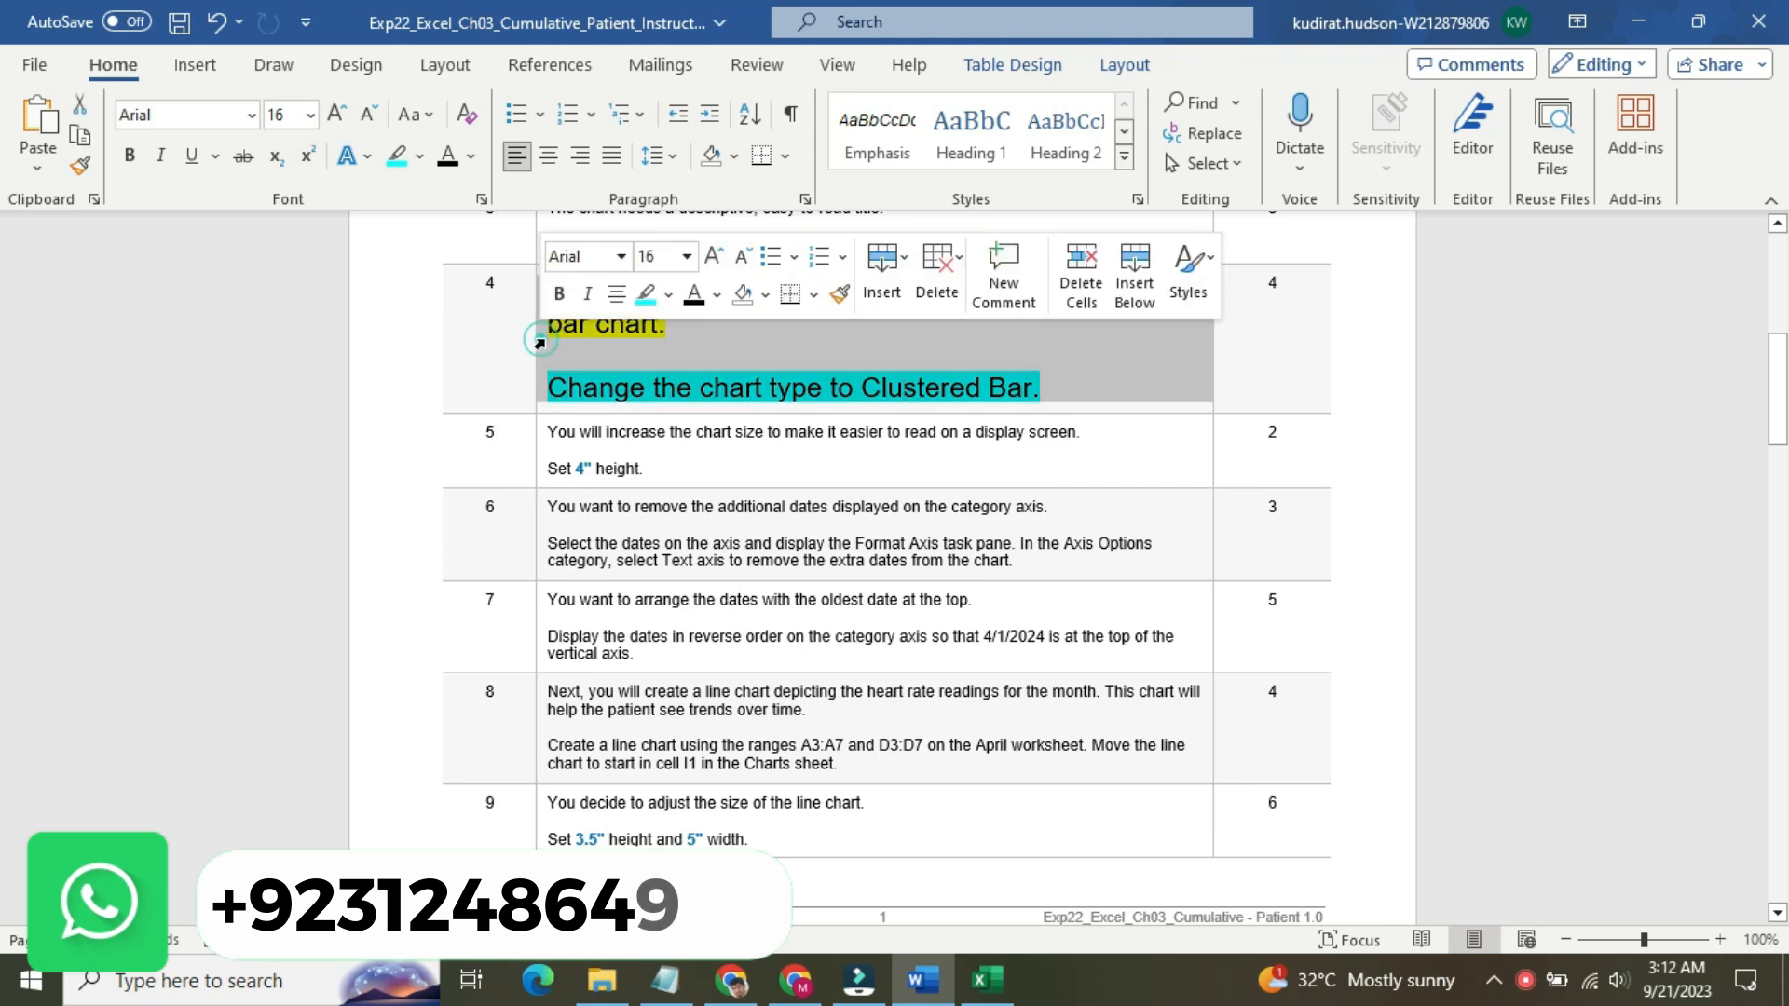
pyautogui.click(685, 257)
pyautogui.click(664, 320)
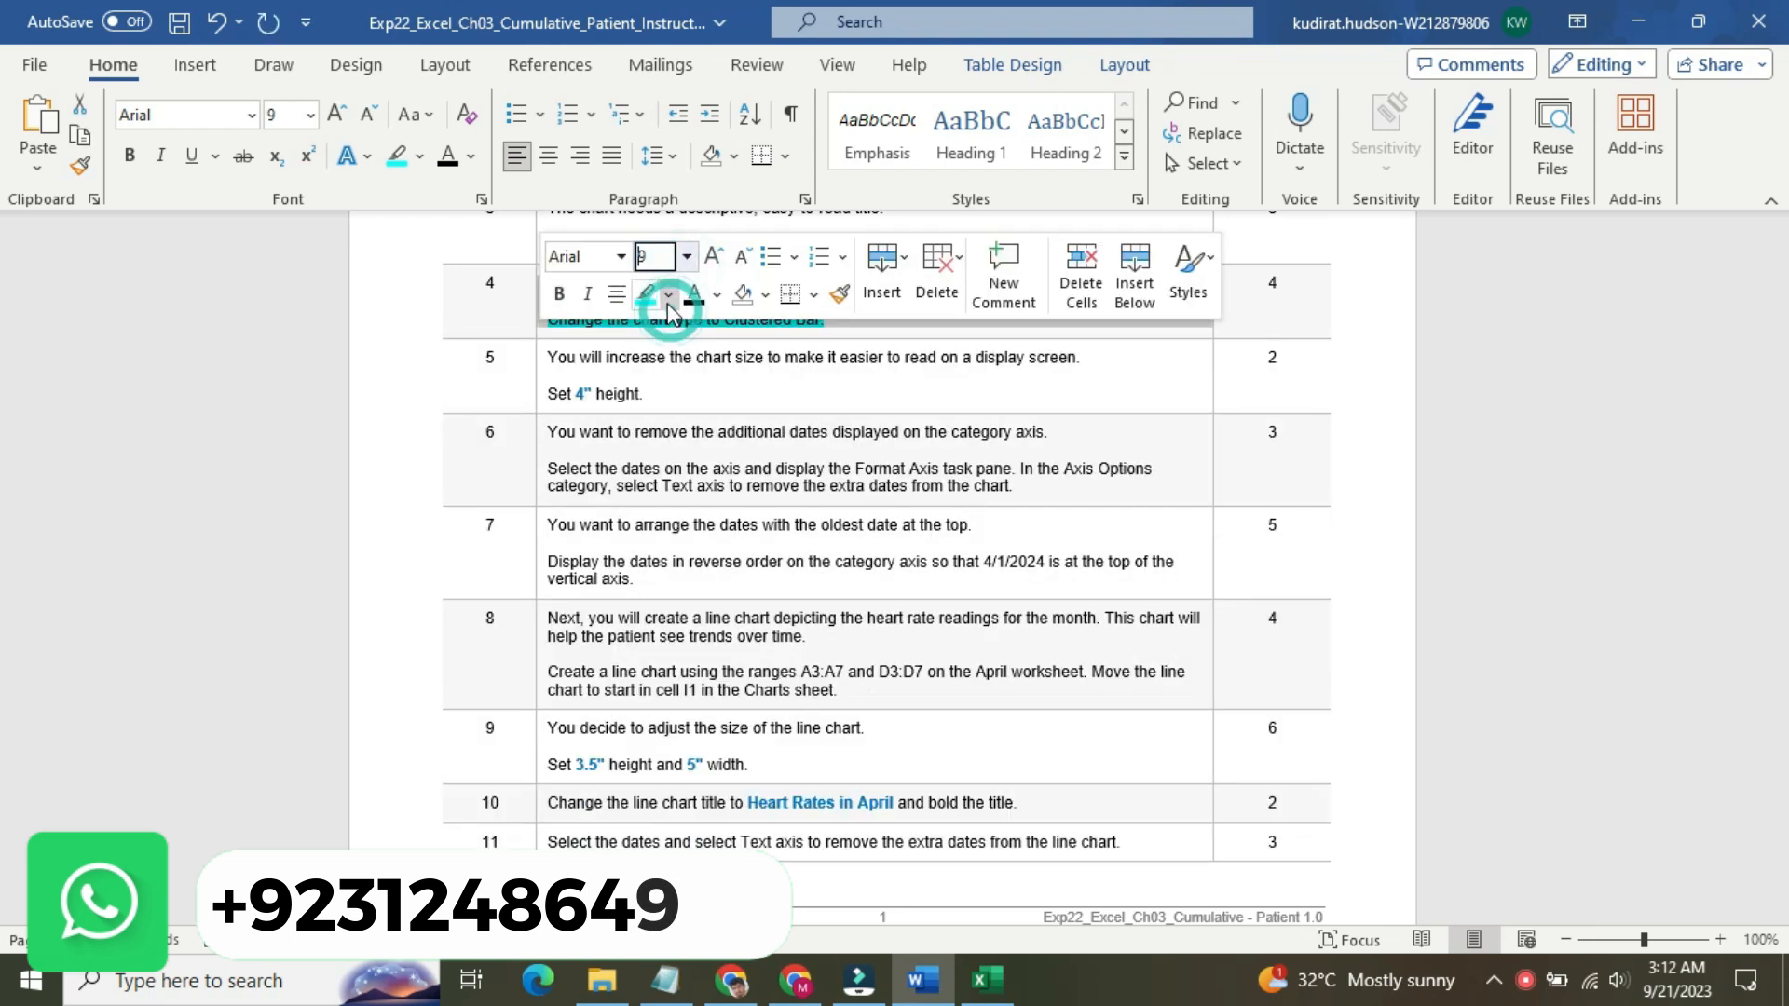
pyautogui.click(668, 295)
pyautogui.click(686, 451)
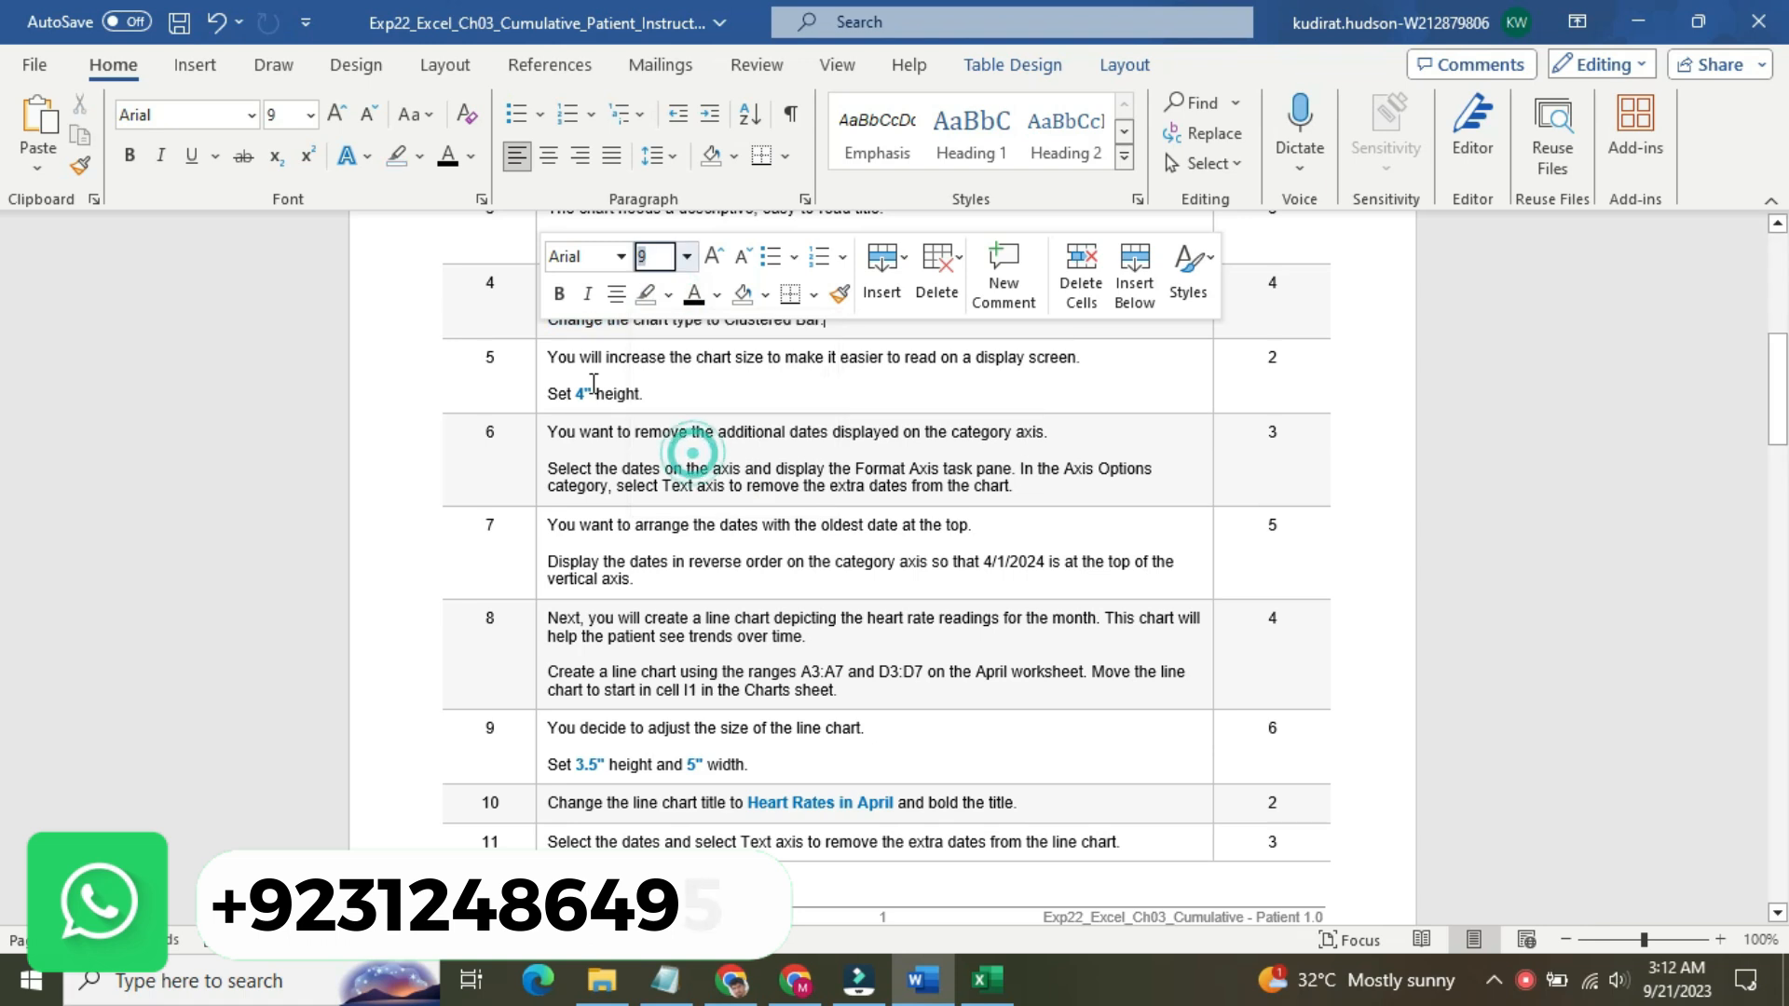
# - Enlarge the step 5 instruction text to 14 pt and highlight it in yellow
pyautogui.click(538, 364)
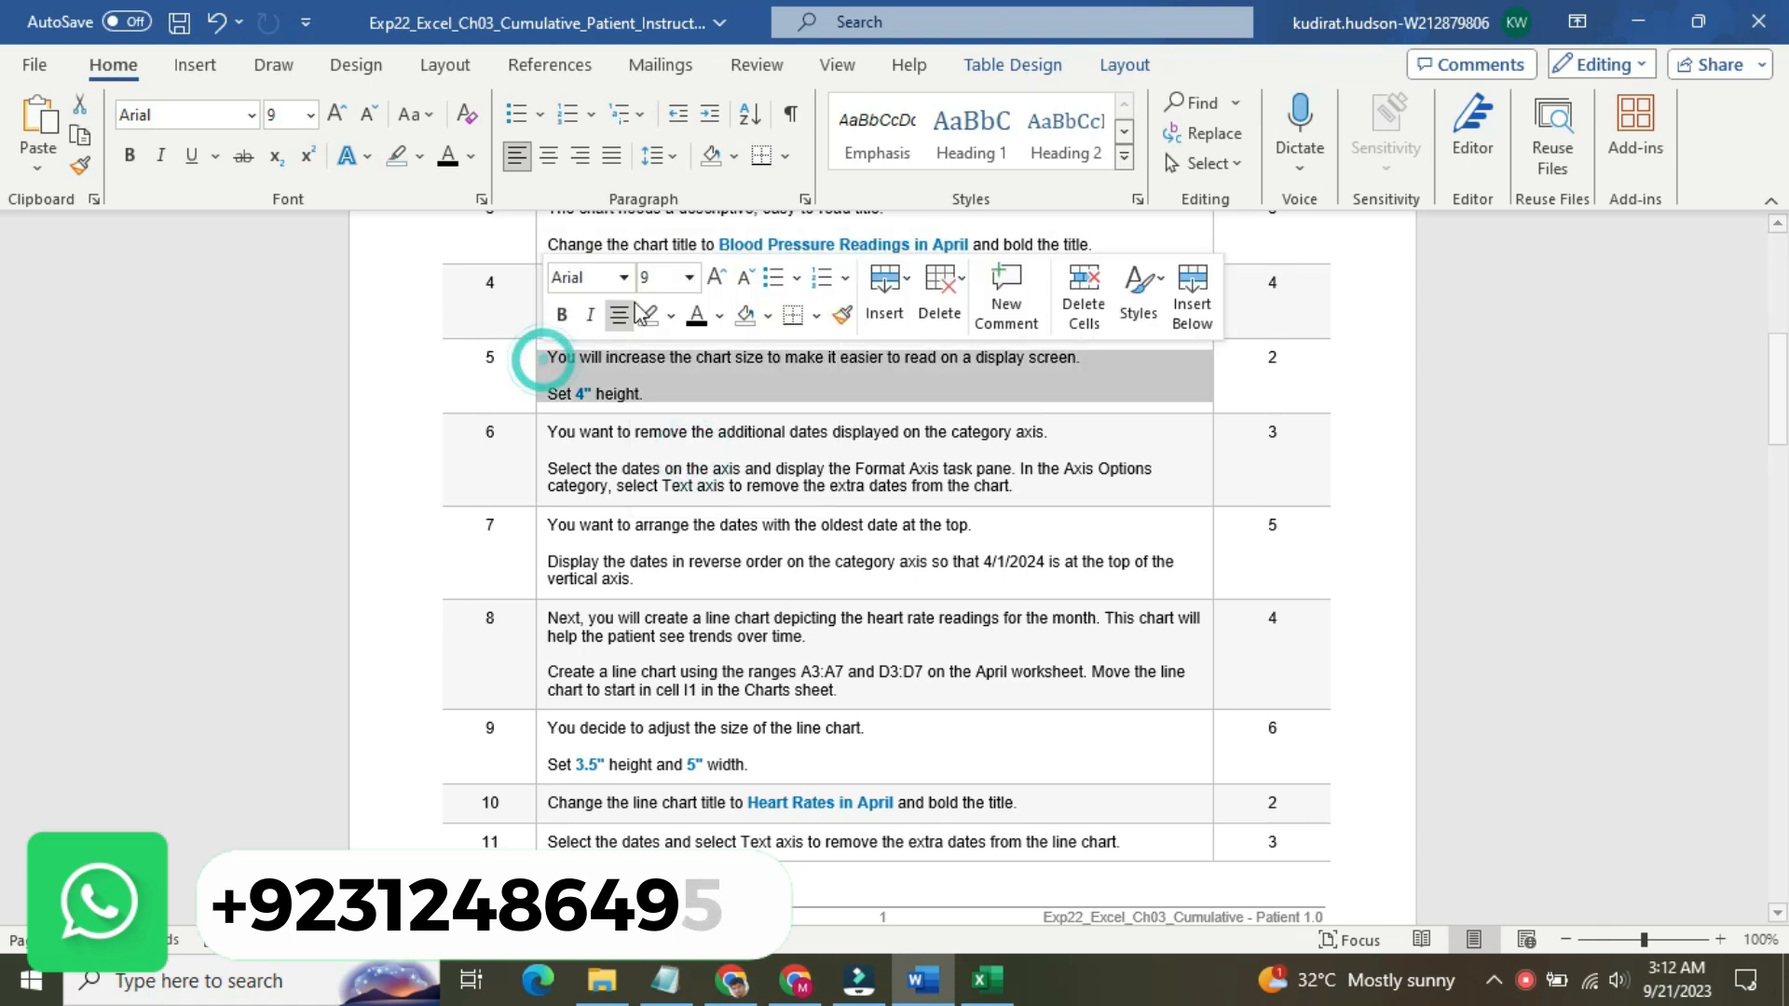
pyautogui.click(690, 279)
pyautogui.click(666, 456)
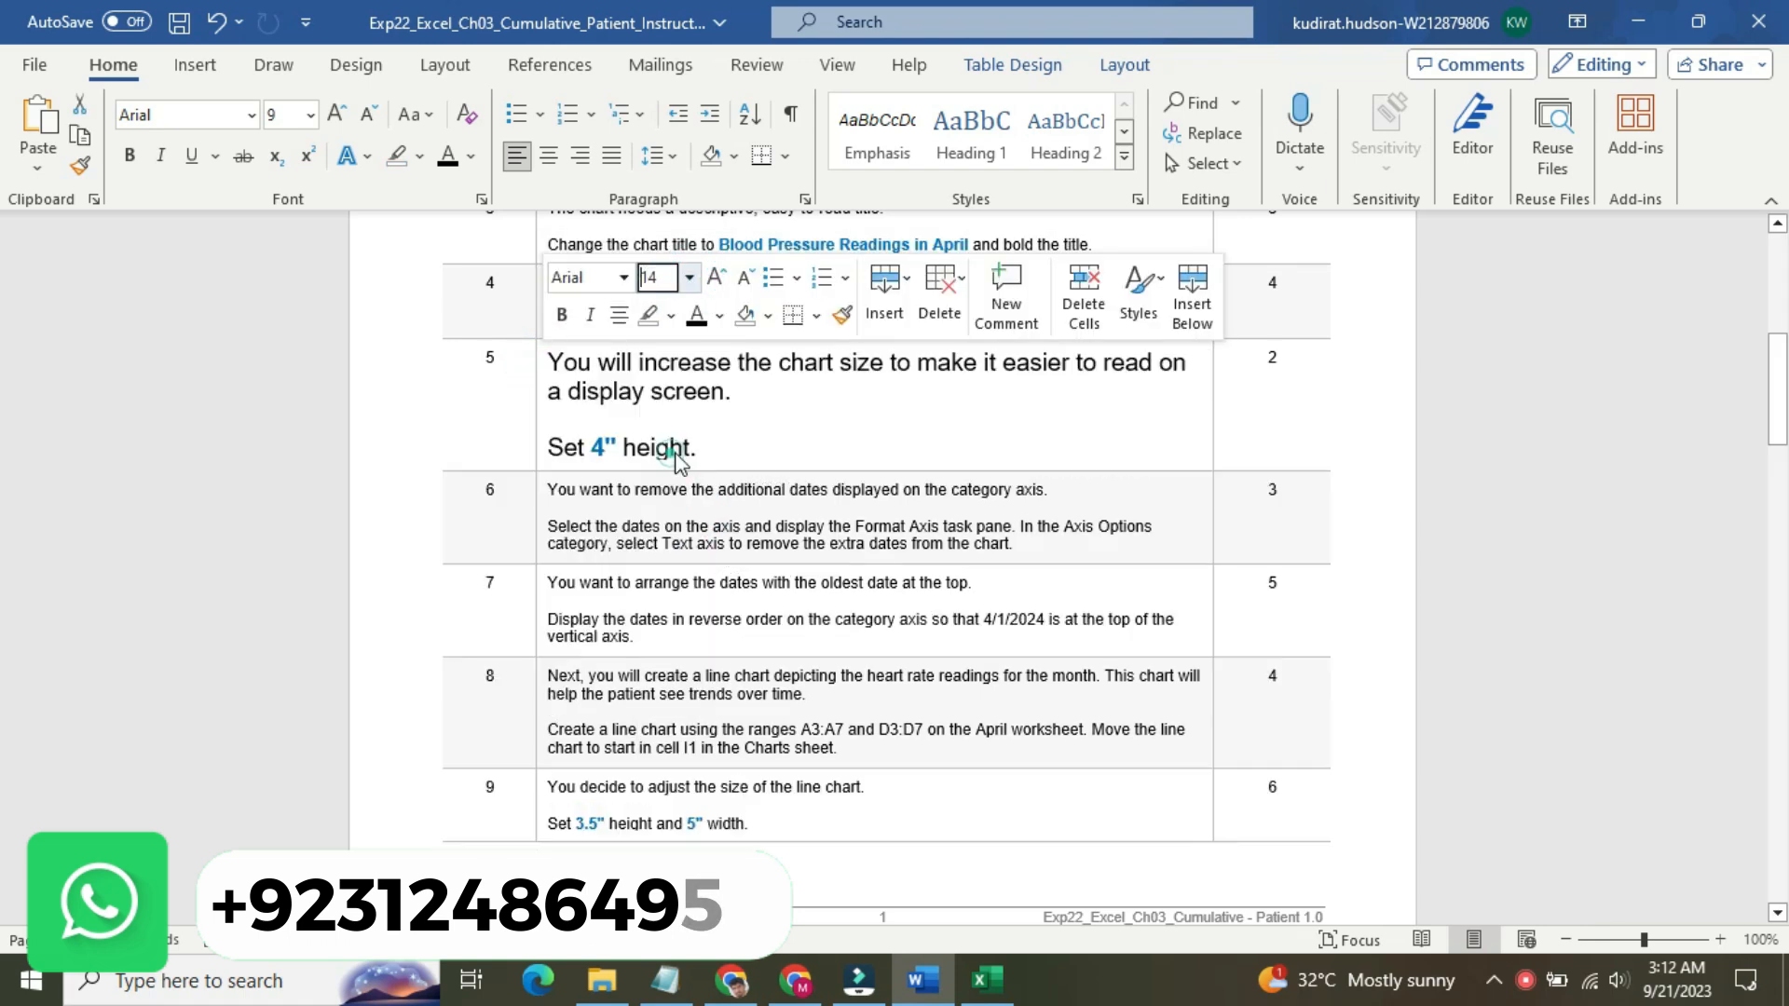
pyautogui.click(672, 317)
pyautogui.click(655, 354)
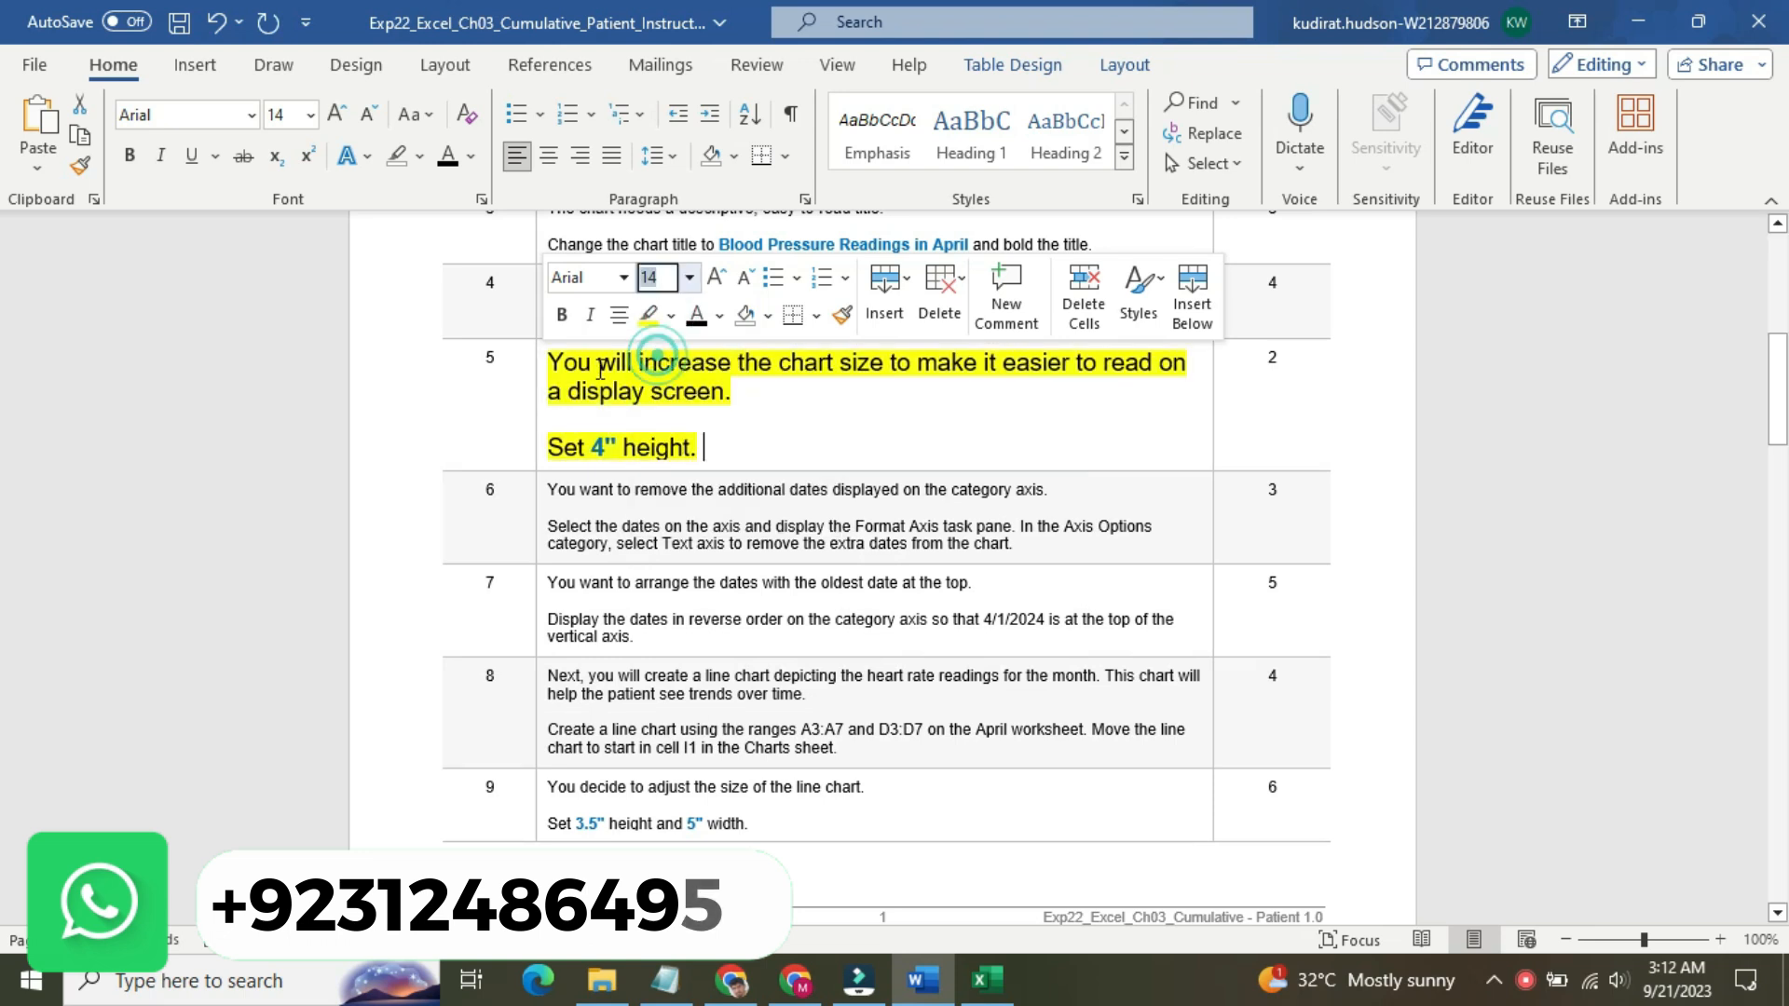
# - Change the highlight of the step 5 sentence "Set 4" height" to turquoise
pyautogui.click(573, 363)
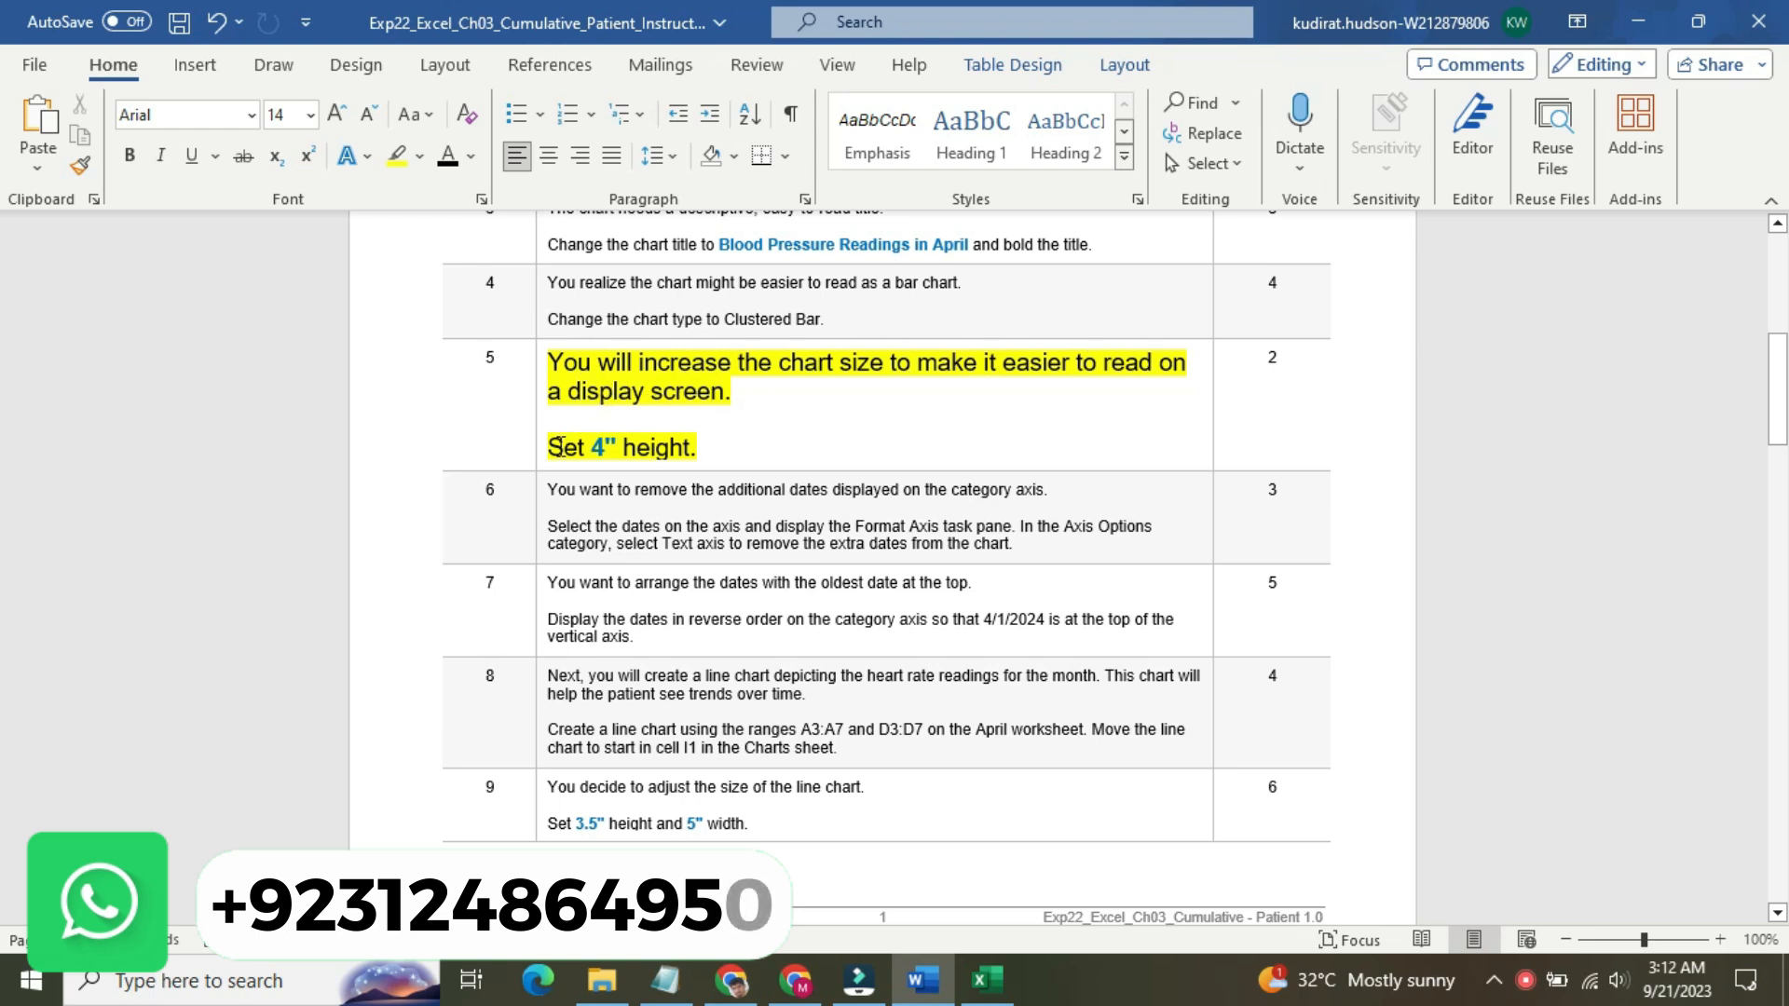
pyautogui.moveTo(550, 447); pyautogui.dragTo(694, 448)
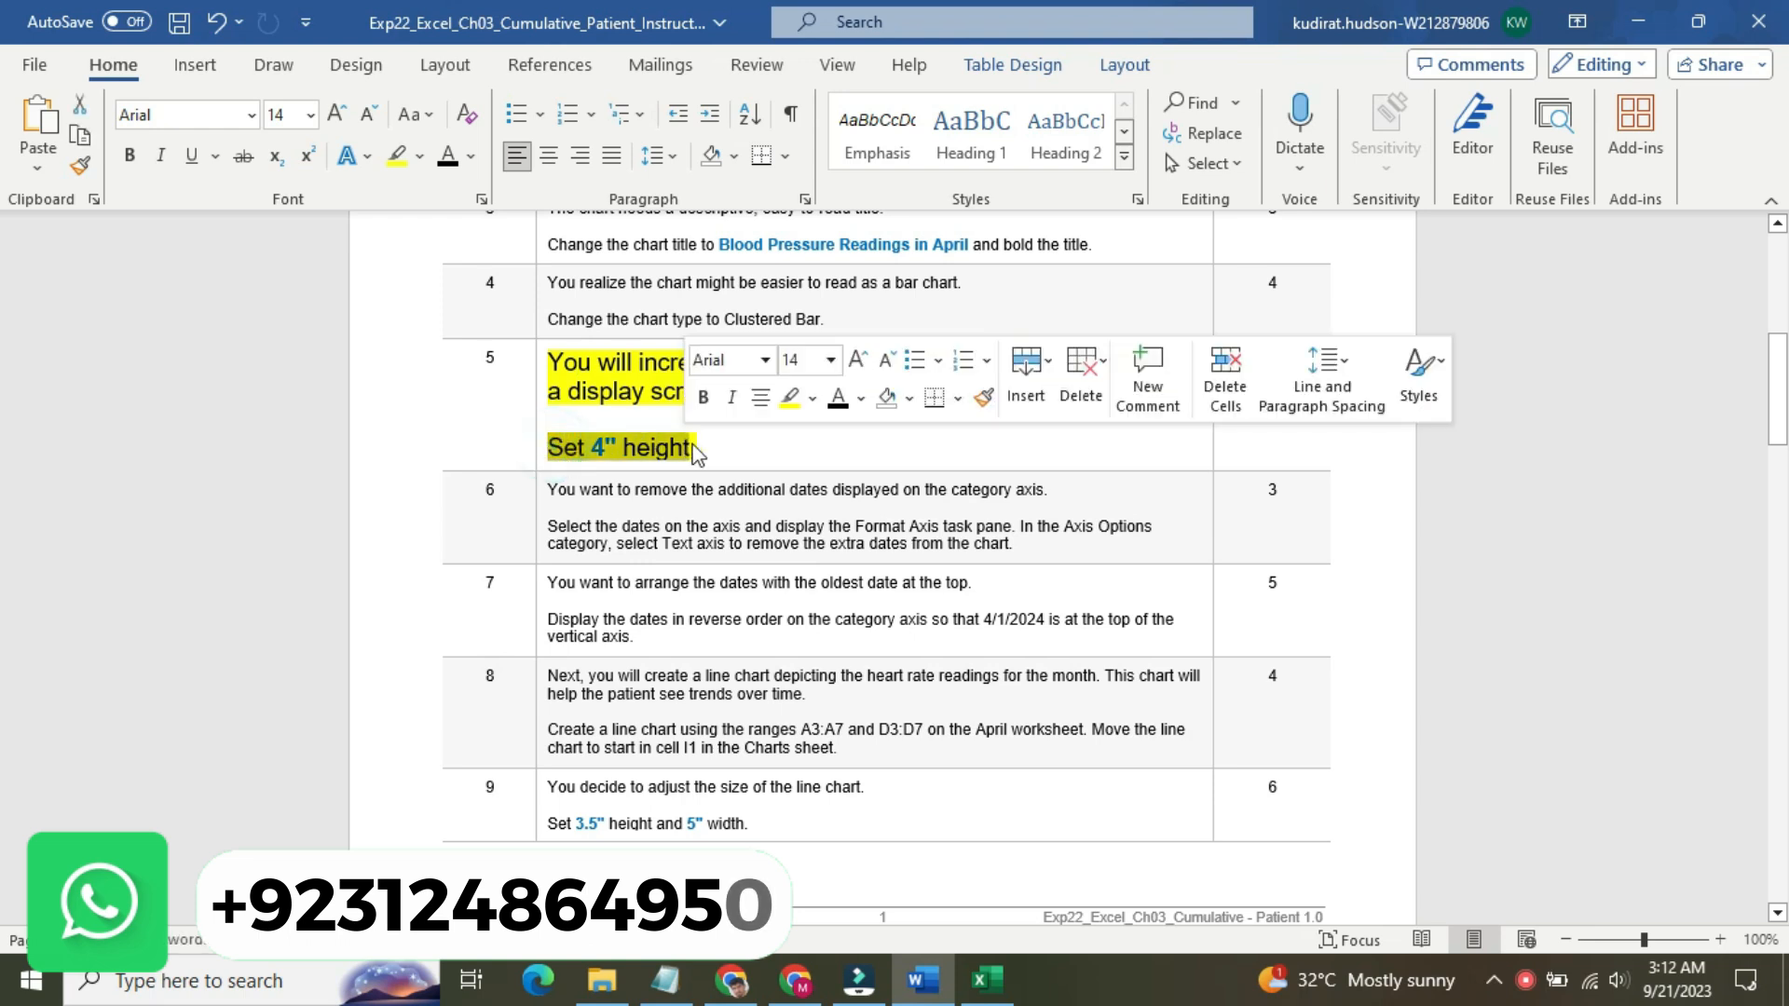
pyautogui.click(814, 413)
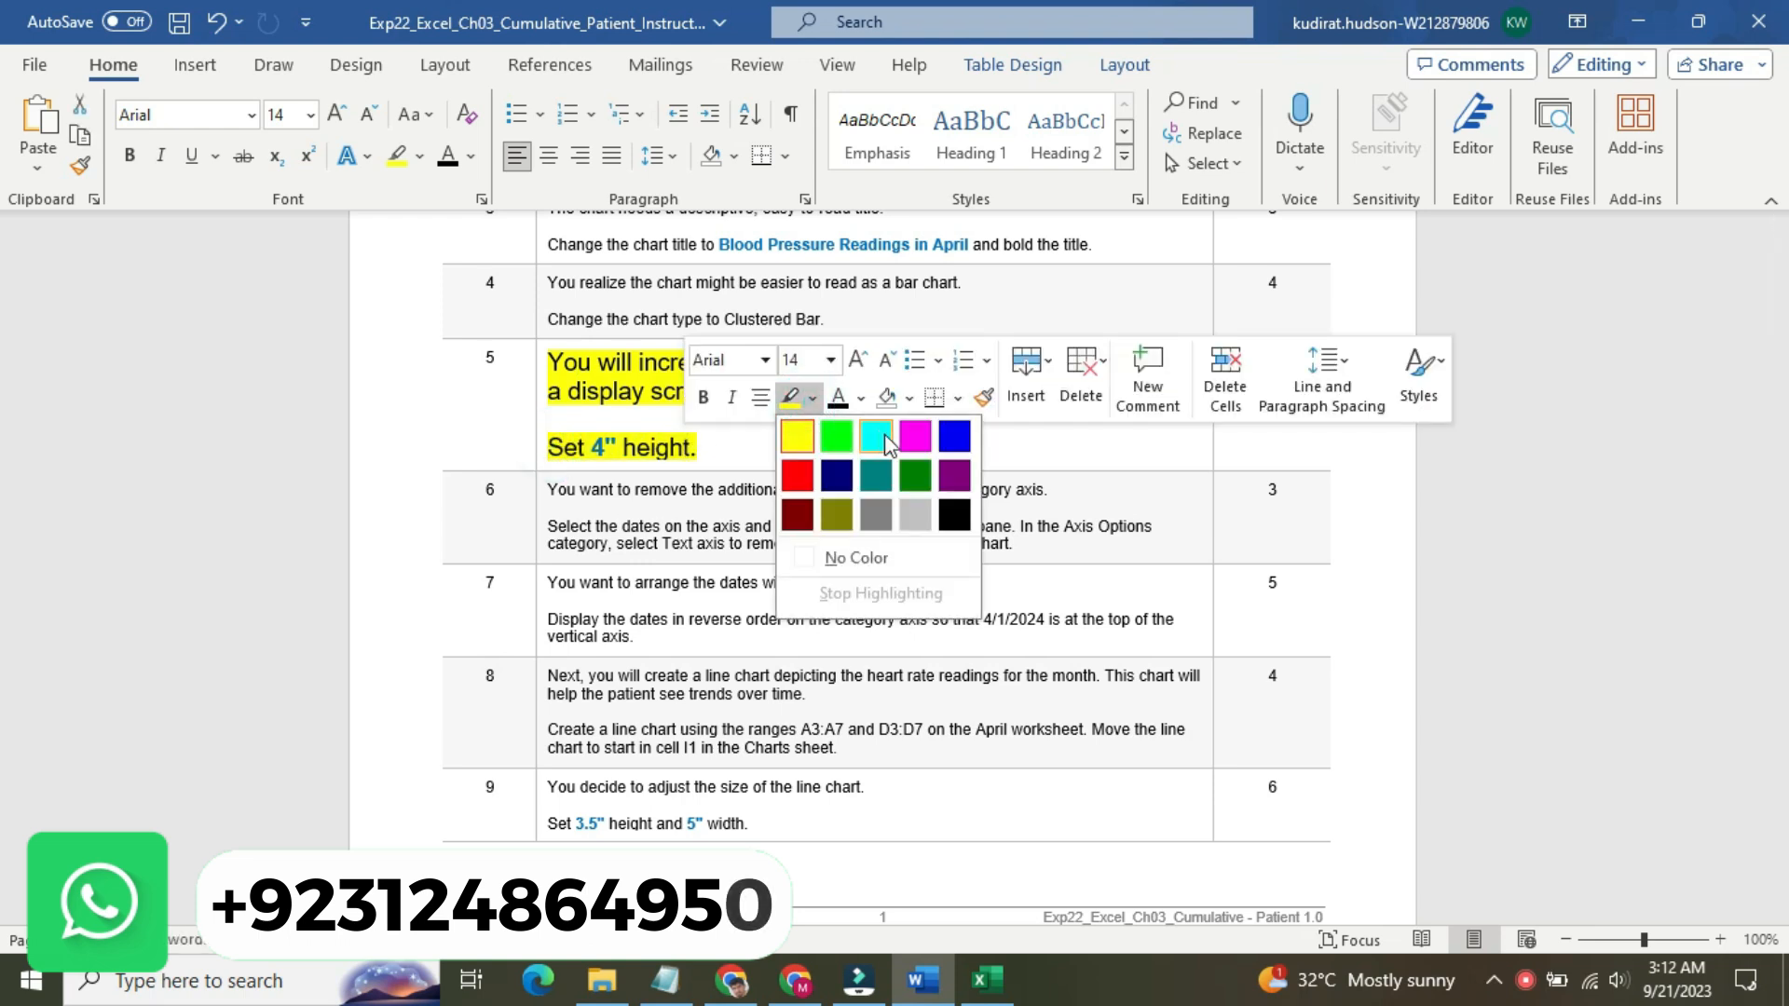
pyautogui.click(876, 427)
pyautogui.click(595, 454)
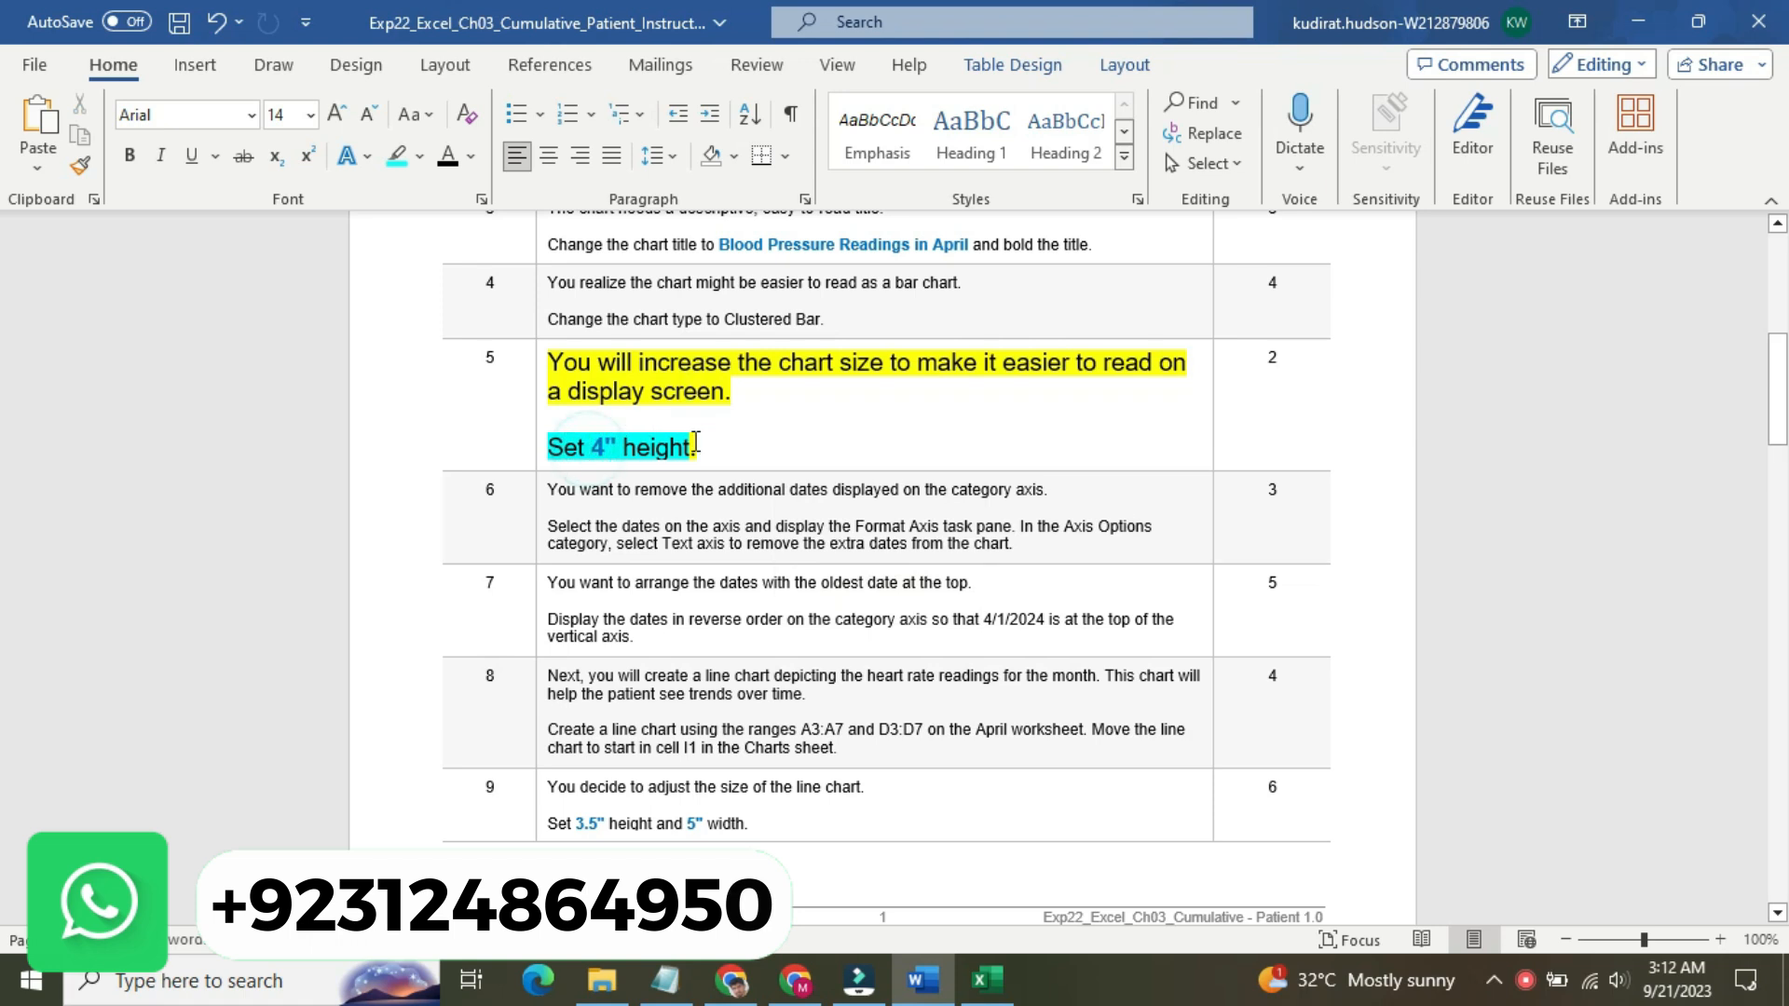
# - Switch to Excel, set the blood pressure chart's height to 4" and move the chart slightly up and to the right
pyautogui.click(987, 978)
pyautogui.click(1094, 466)
pyautogui.click(1059, 65)
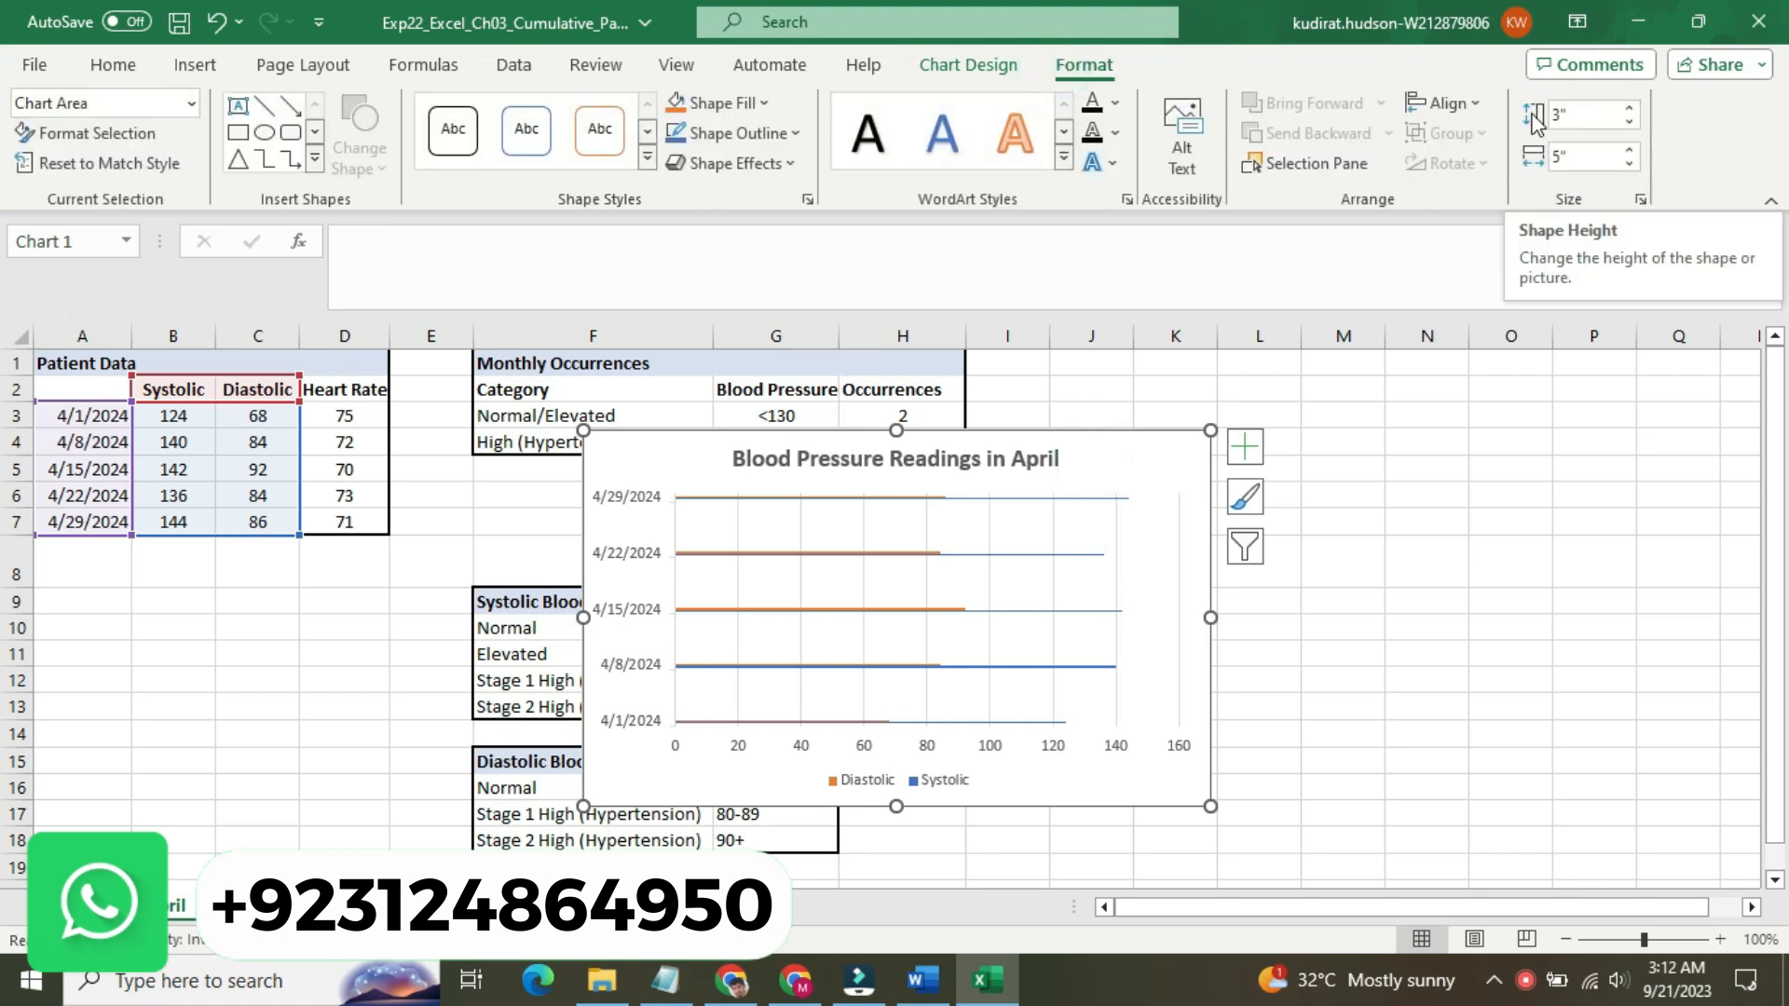
pyautogui.click(1563, 116)
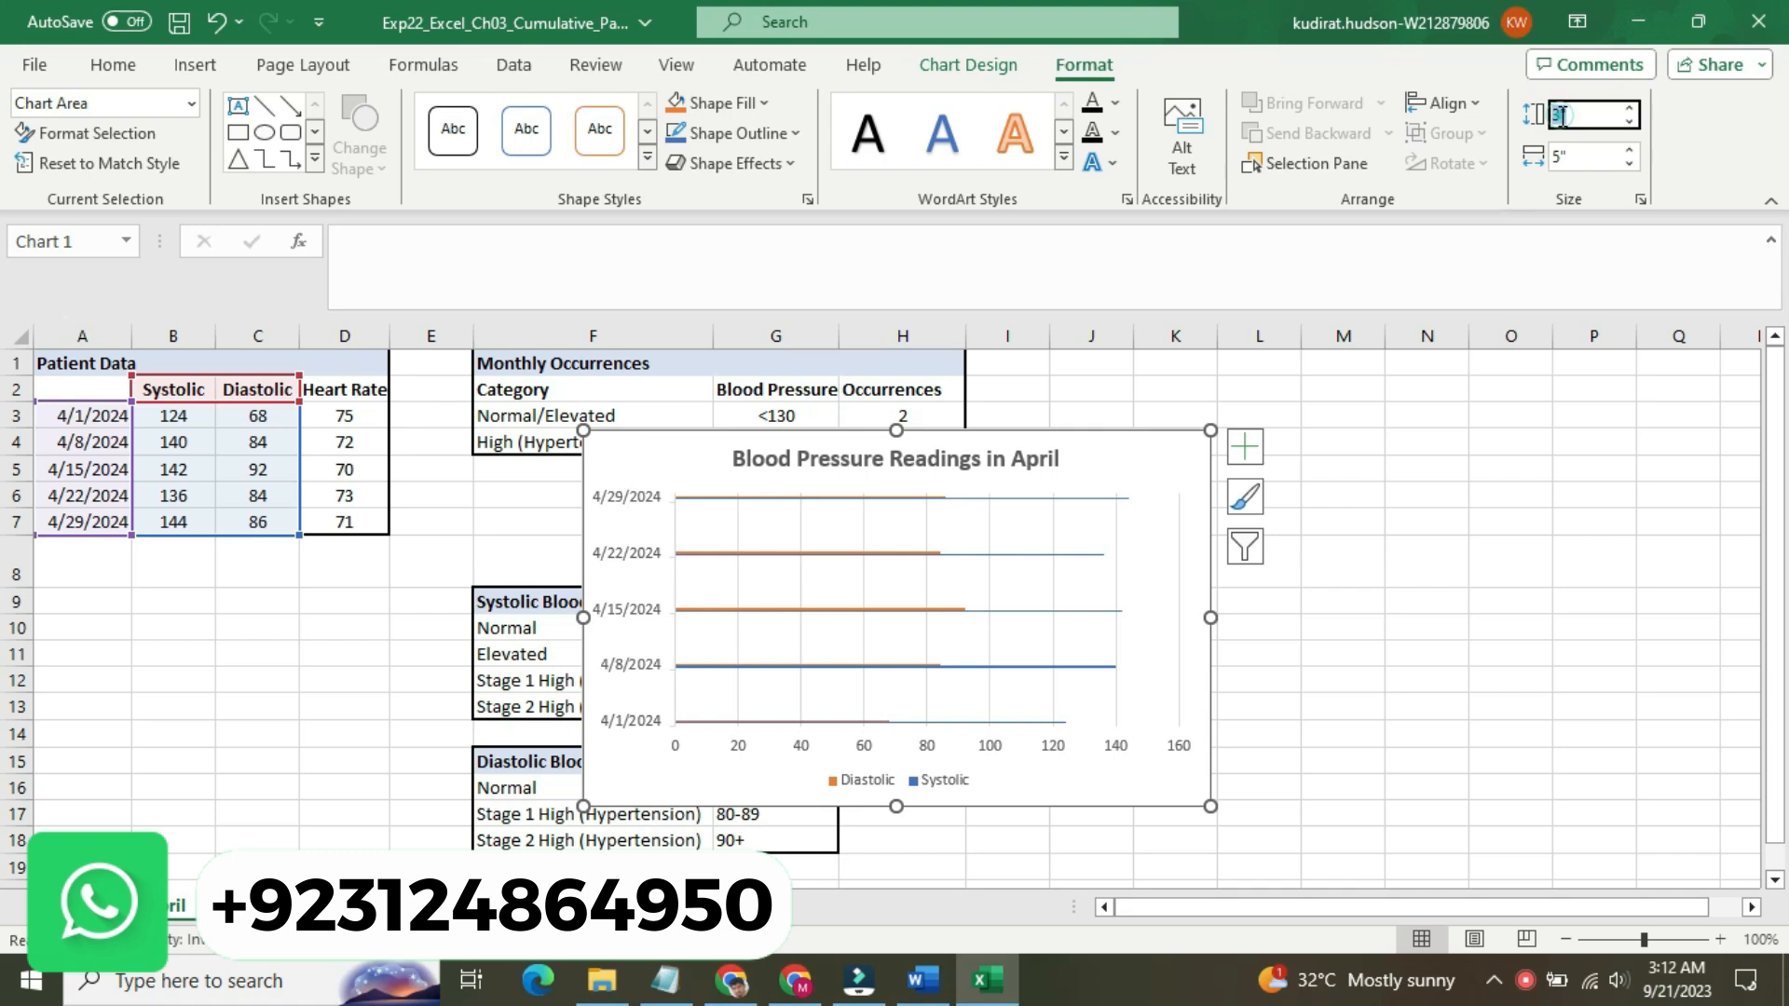
pyautogui.press('BackSpace')
pyautogui.press('Return')
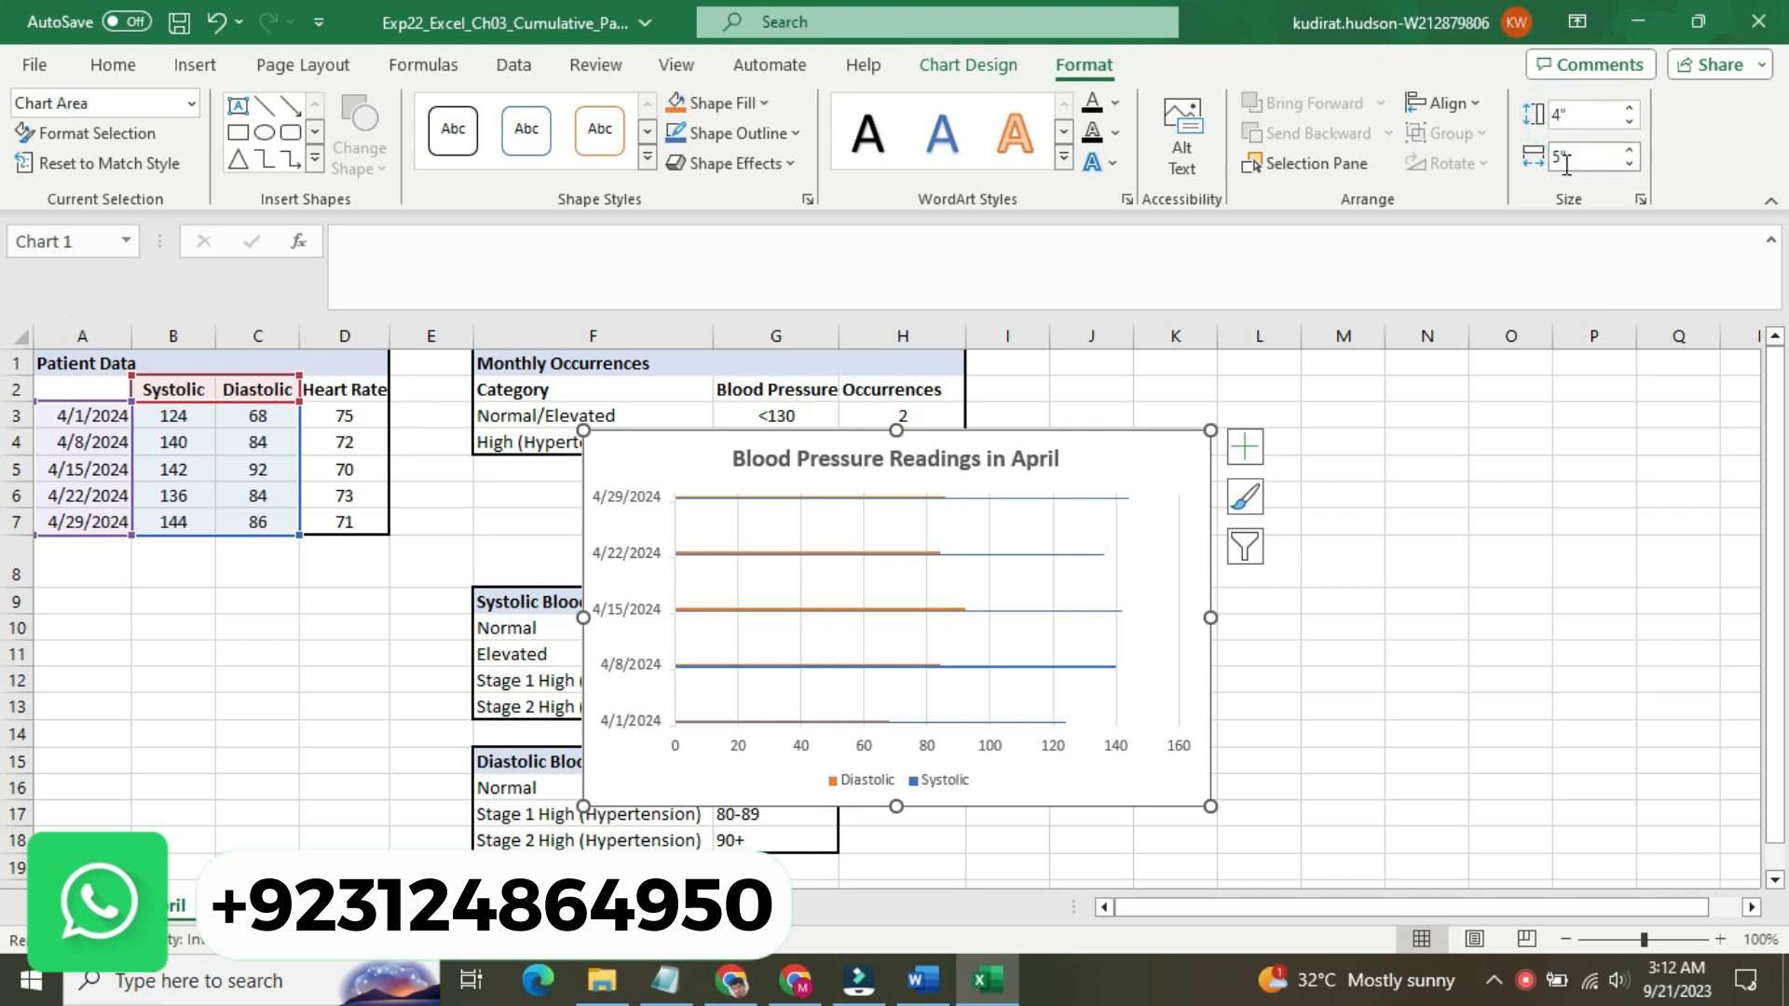
pyautogui.moveTo(1094, 454); pyautogui.dragTo(1202, 415)
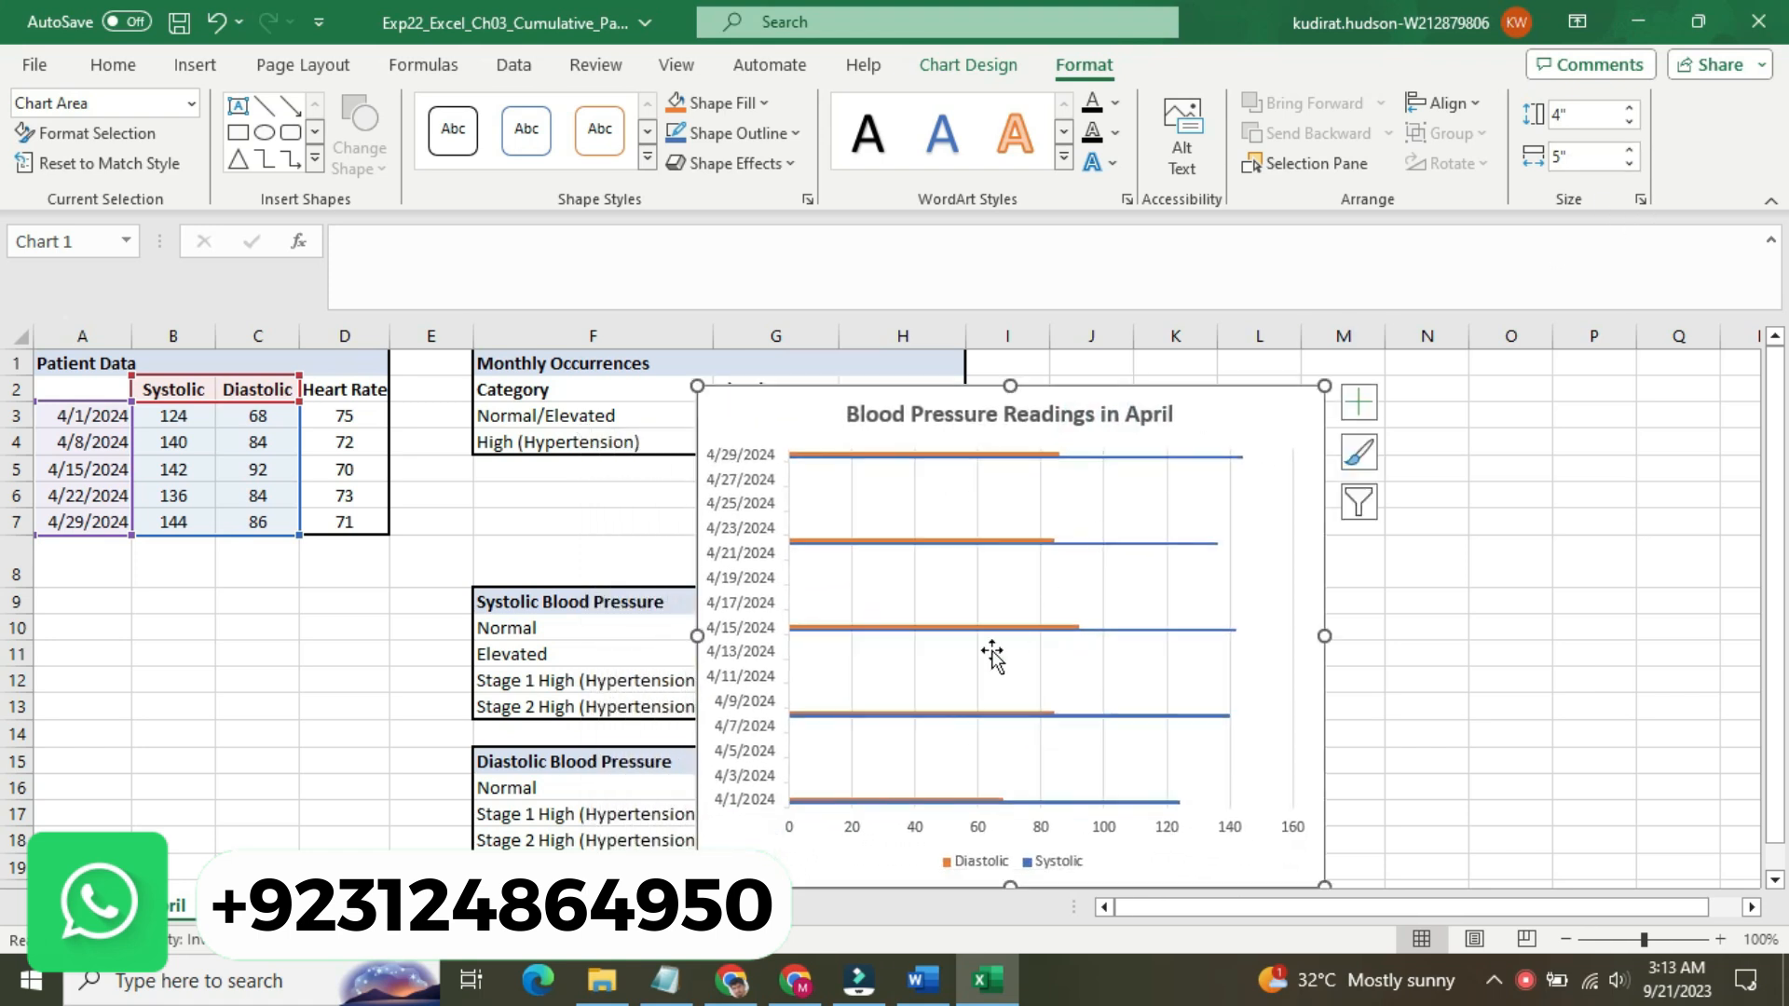
# - Switch to Word, reset the step 5 instruction text to 9 pt and remove its highlight
pyautogui.click(923, 979)
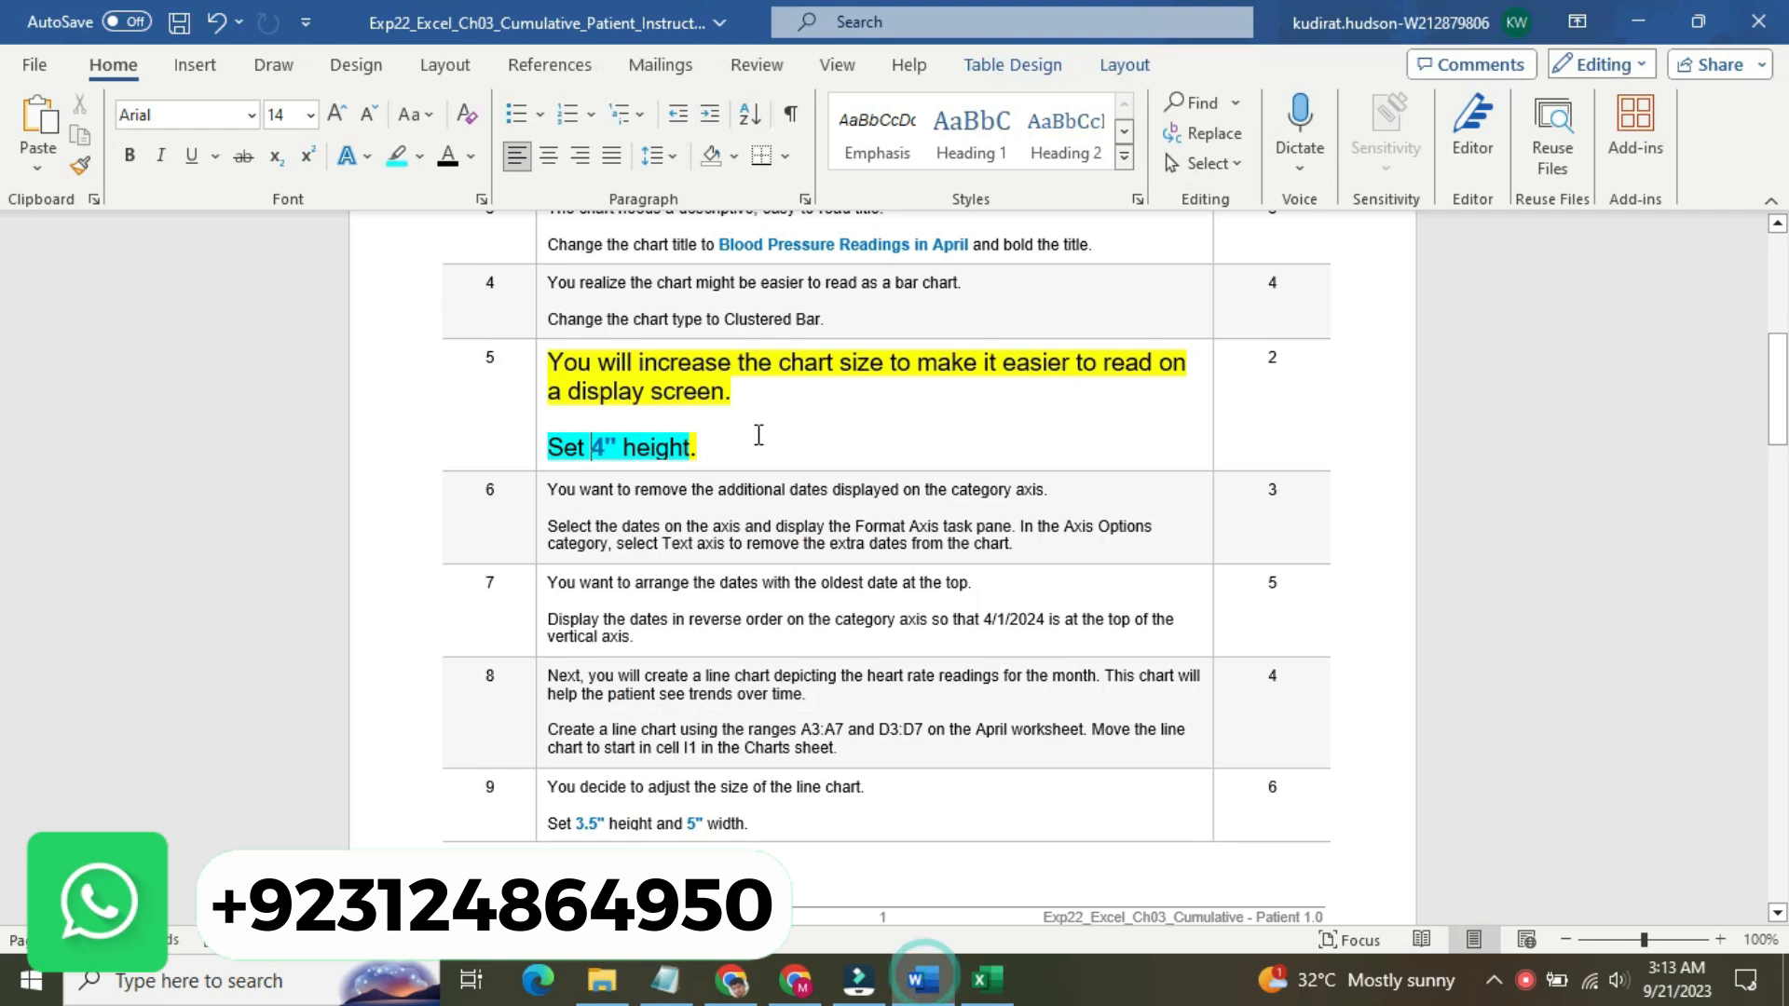
pyautogui.click(541, 389)
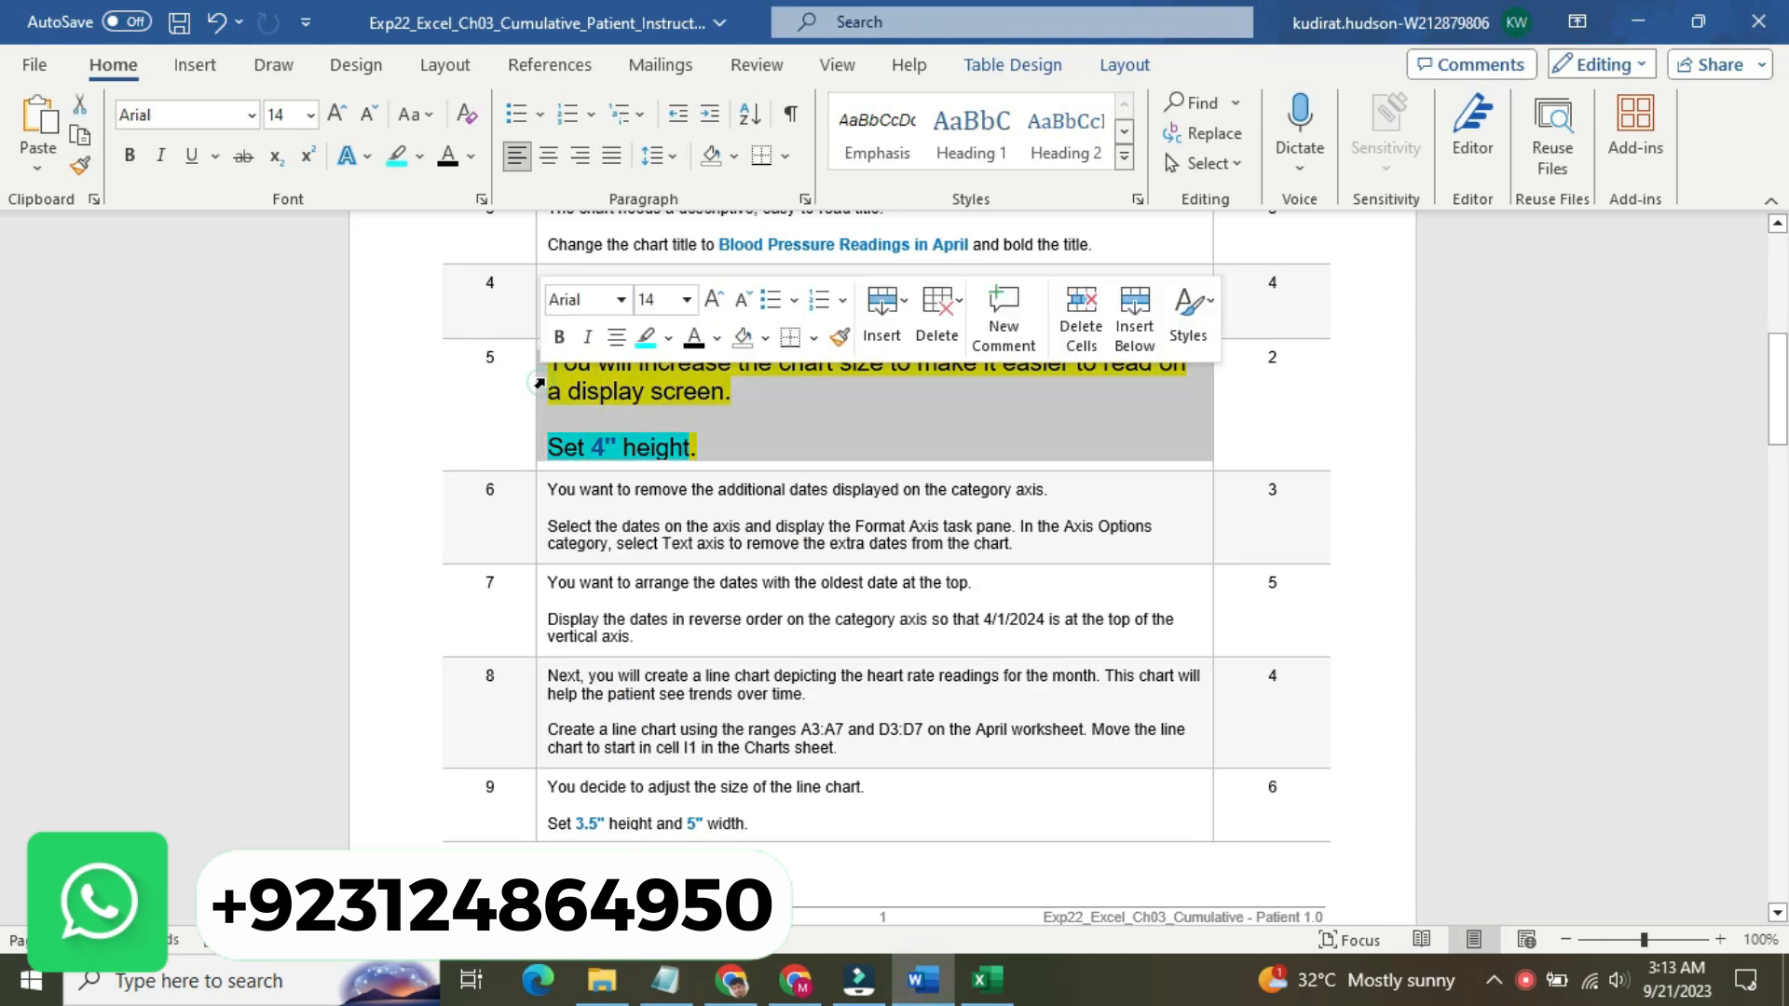
pyautogui.click(685, 299)
pyautogui.click(655, 364)
pyautogui.click(668, 338)
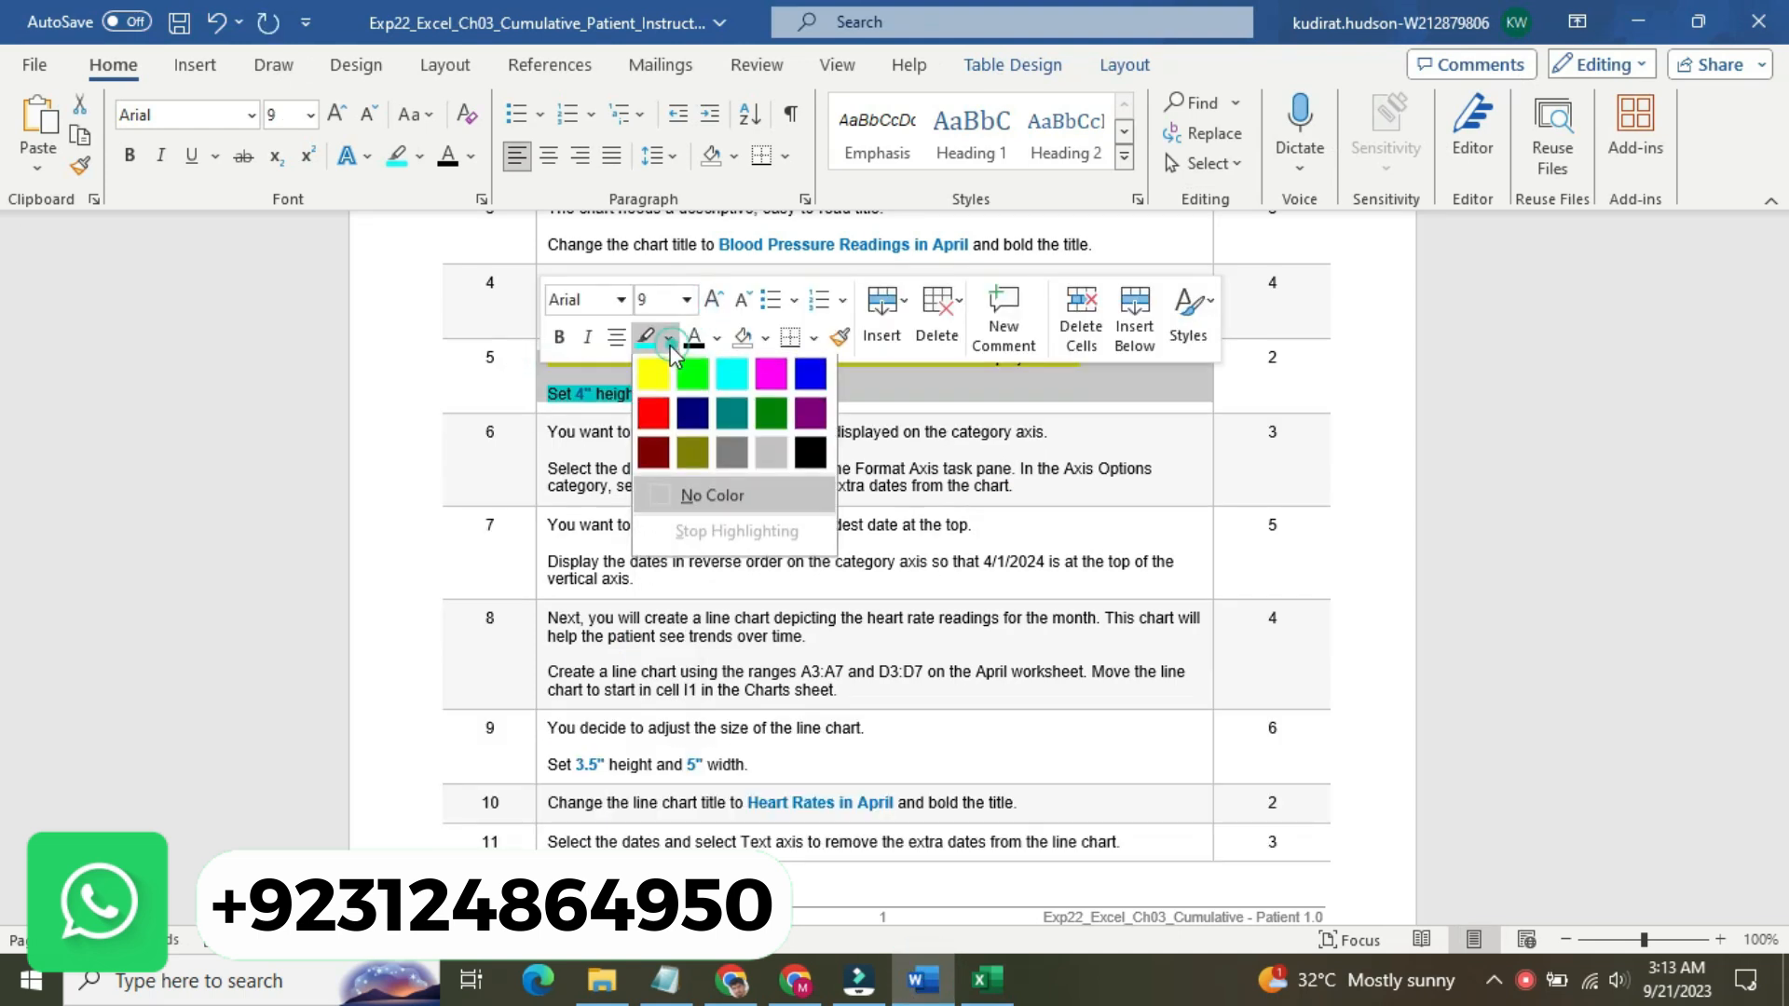
pyautogui.click(703, 495)
# - Enlarge the step 6 instruction text to 16 pt and highlight it in yellow
pyautogui.click(538, 447)
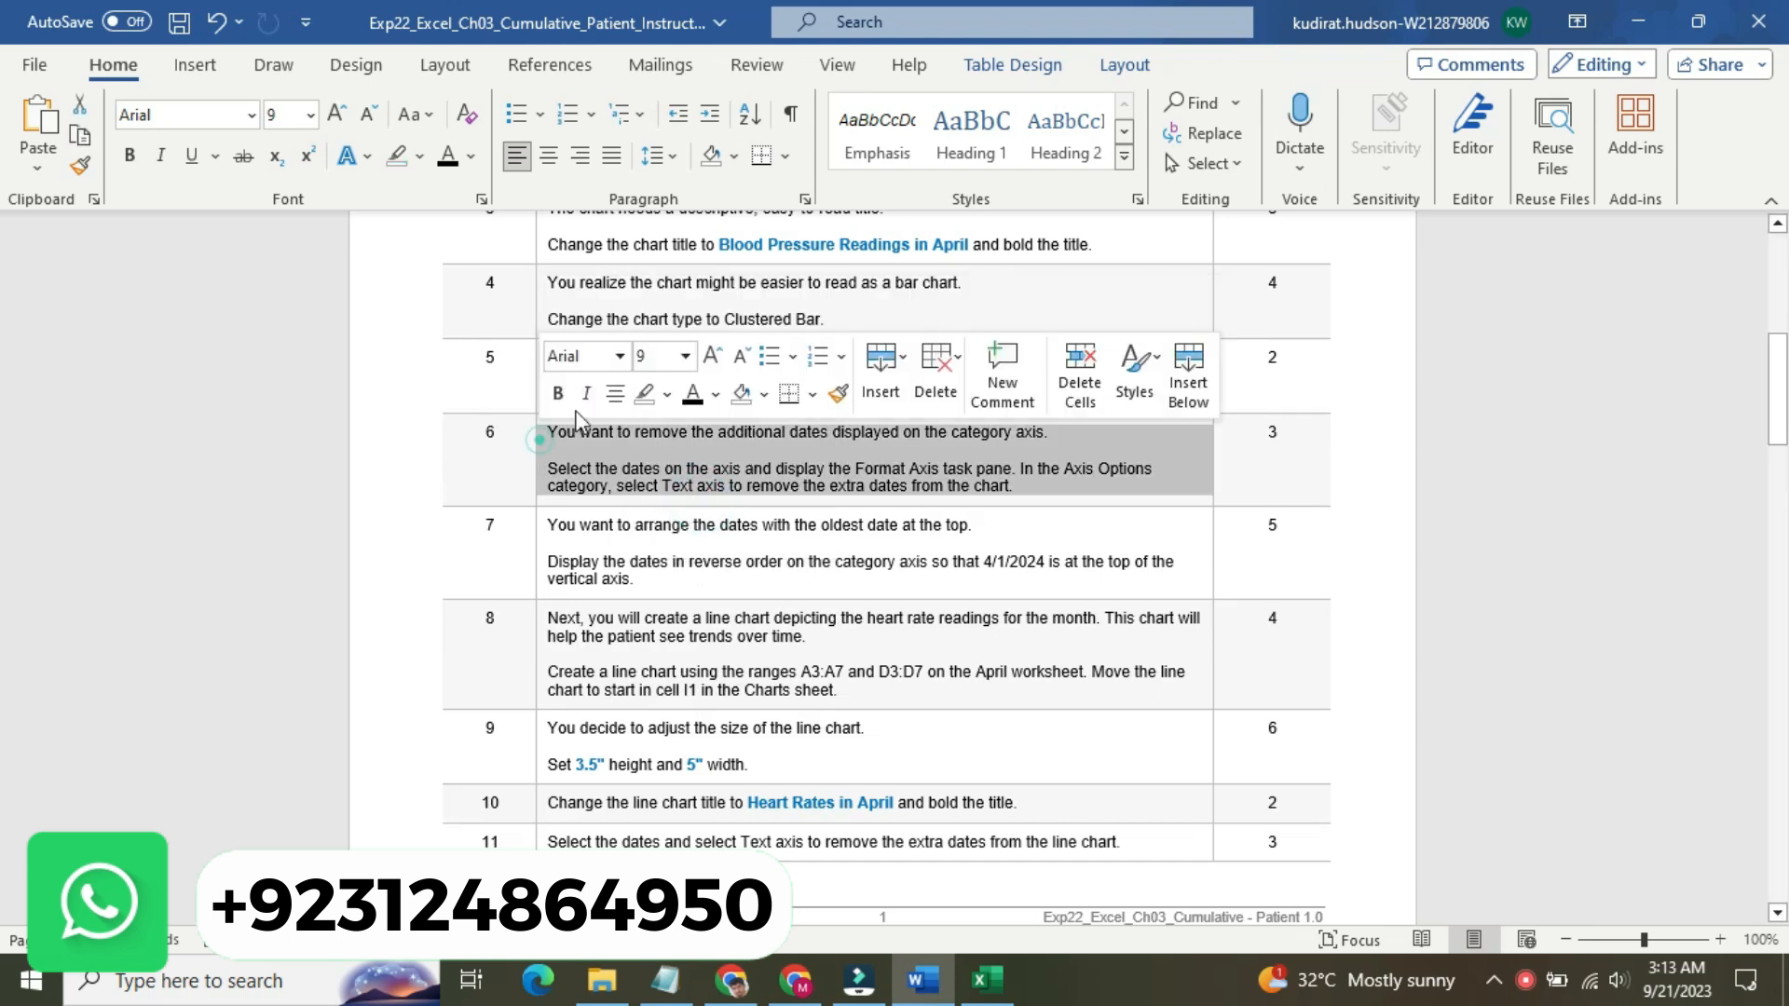
pyautogui.click(686, 357)
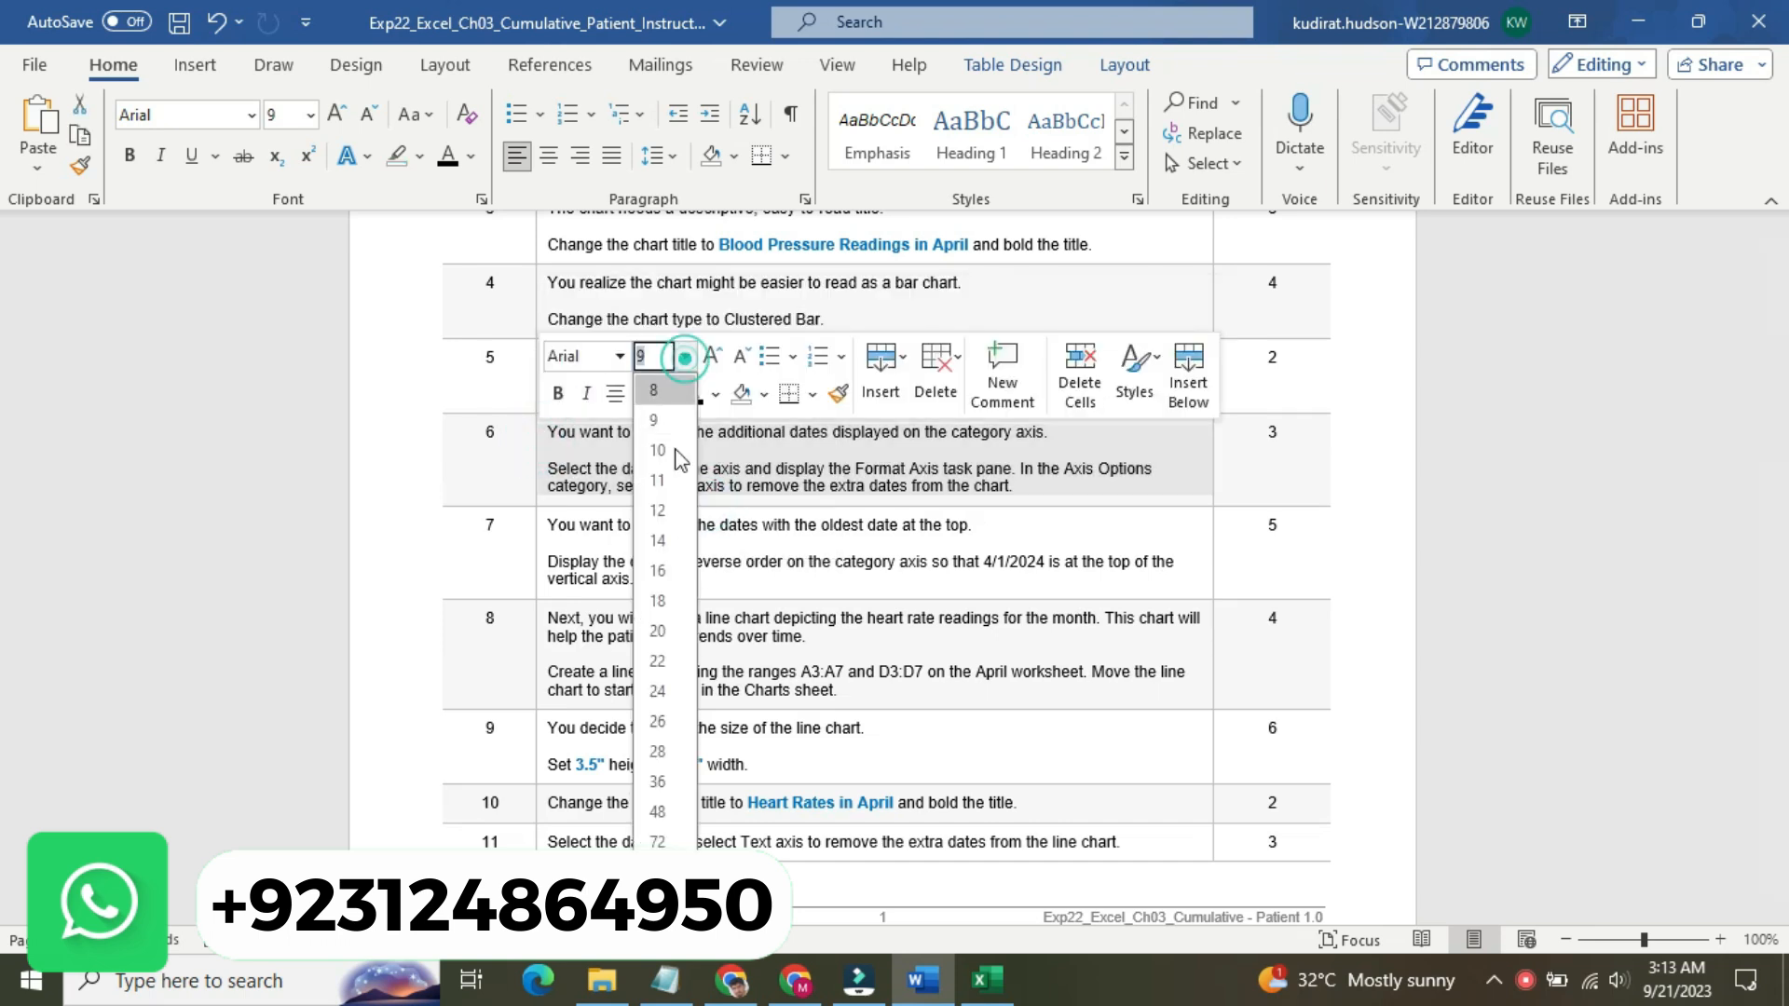
pyautogui.click(661, 569)
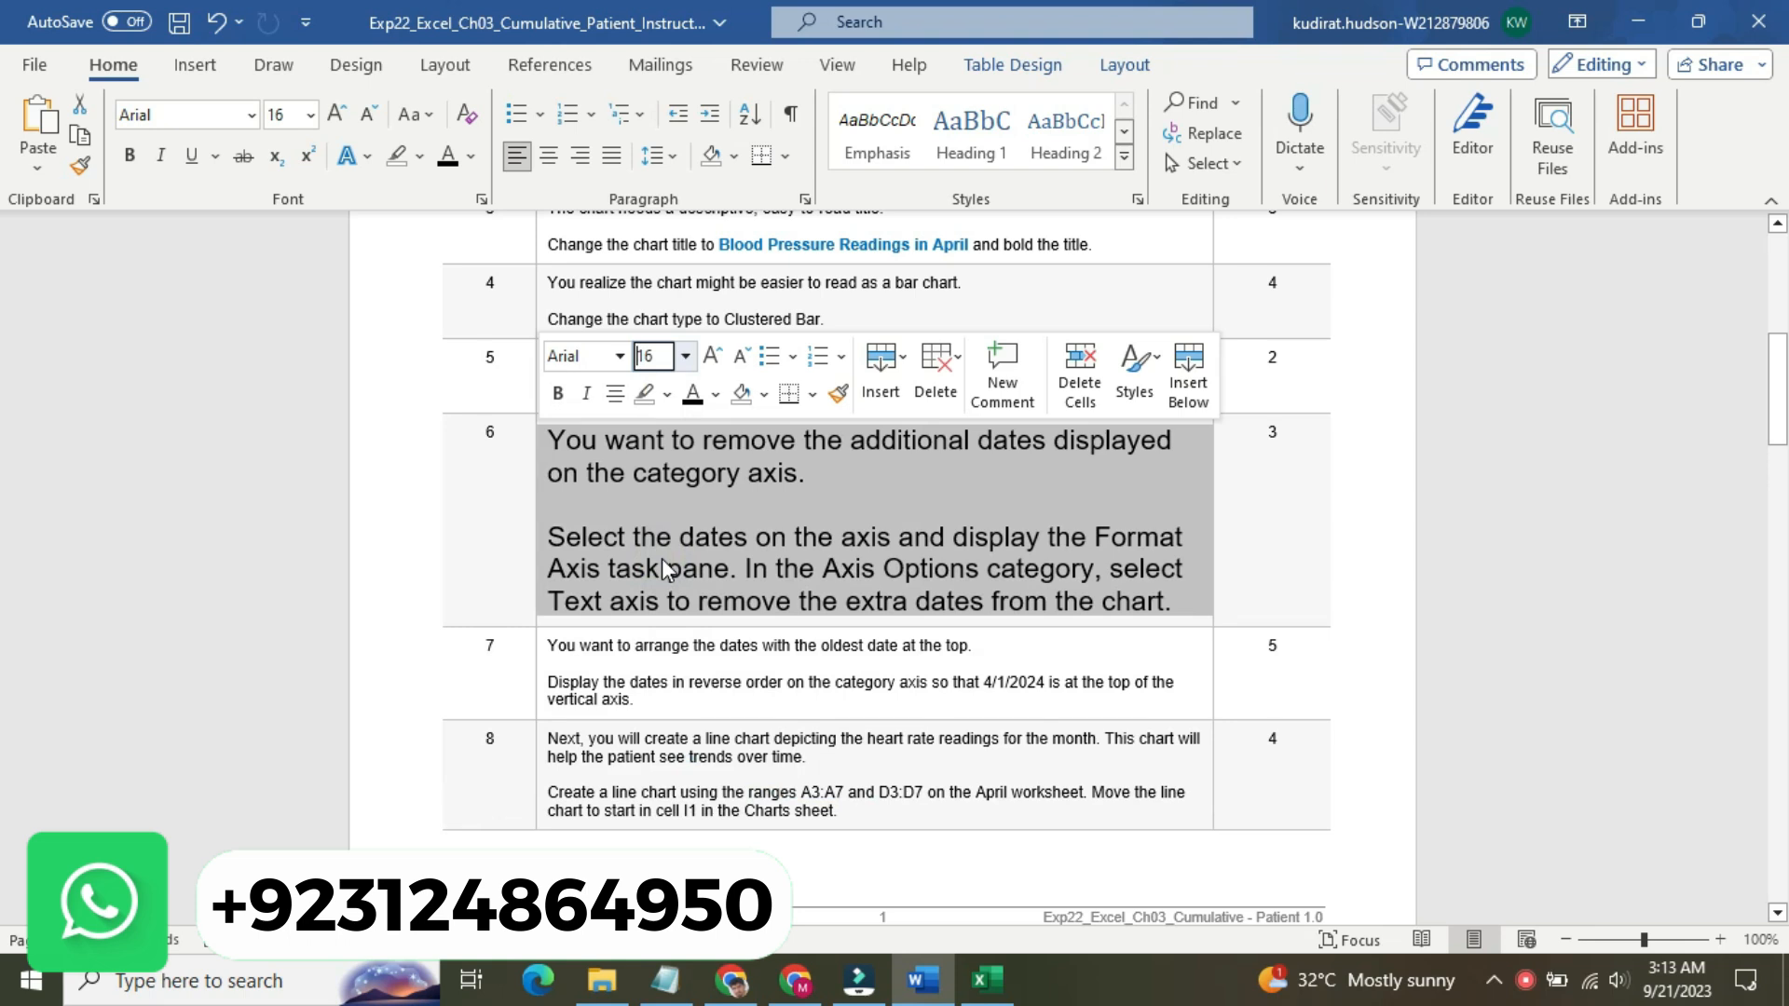
pyautogui.click(667, 393)
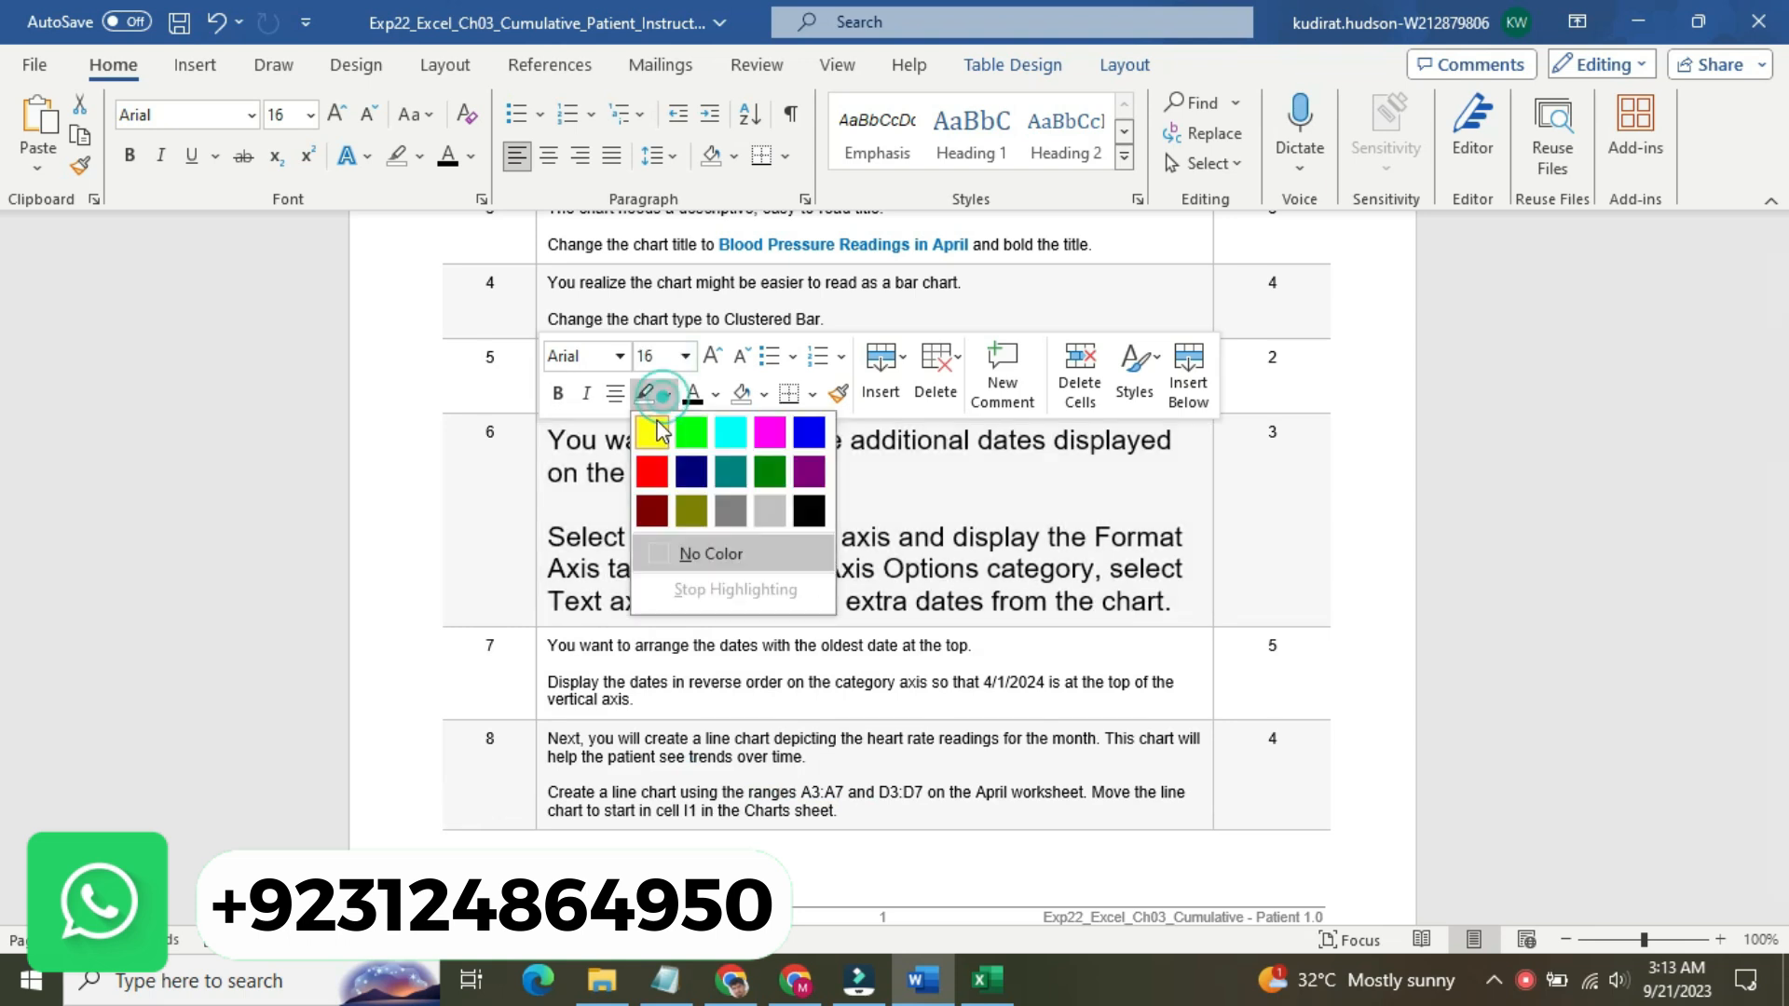
pyautogui.click(649, 431)
pyautogui.click(655, 445)
# - Change the highlight of step 6's second paragraph, about selecting Text axis in the Axis Options, to turquoise
pyautogui.moveTo(1778, 387); pyautogui.dragTo(1785, 425)
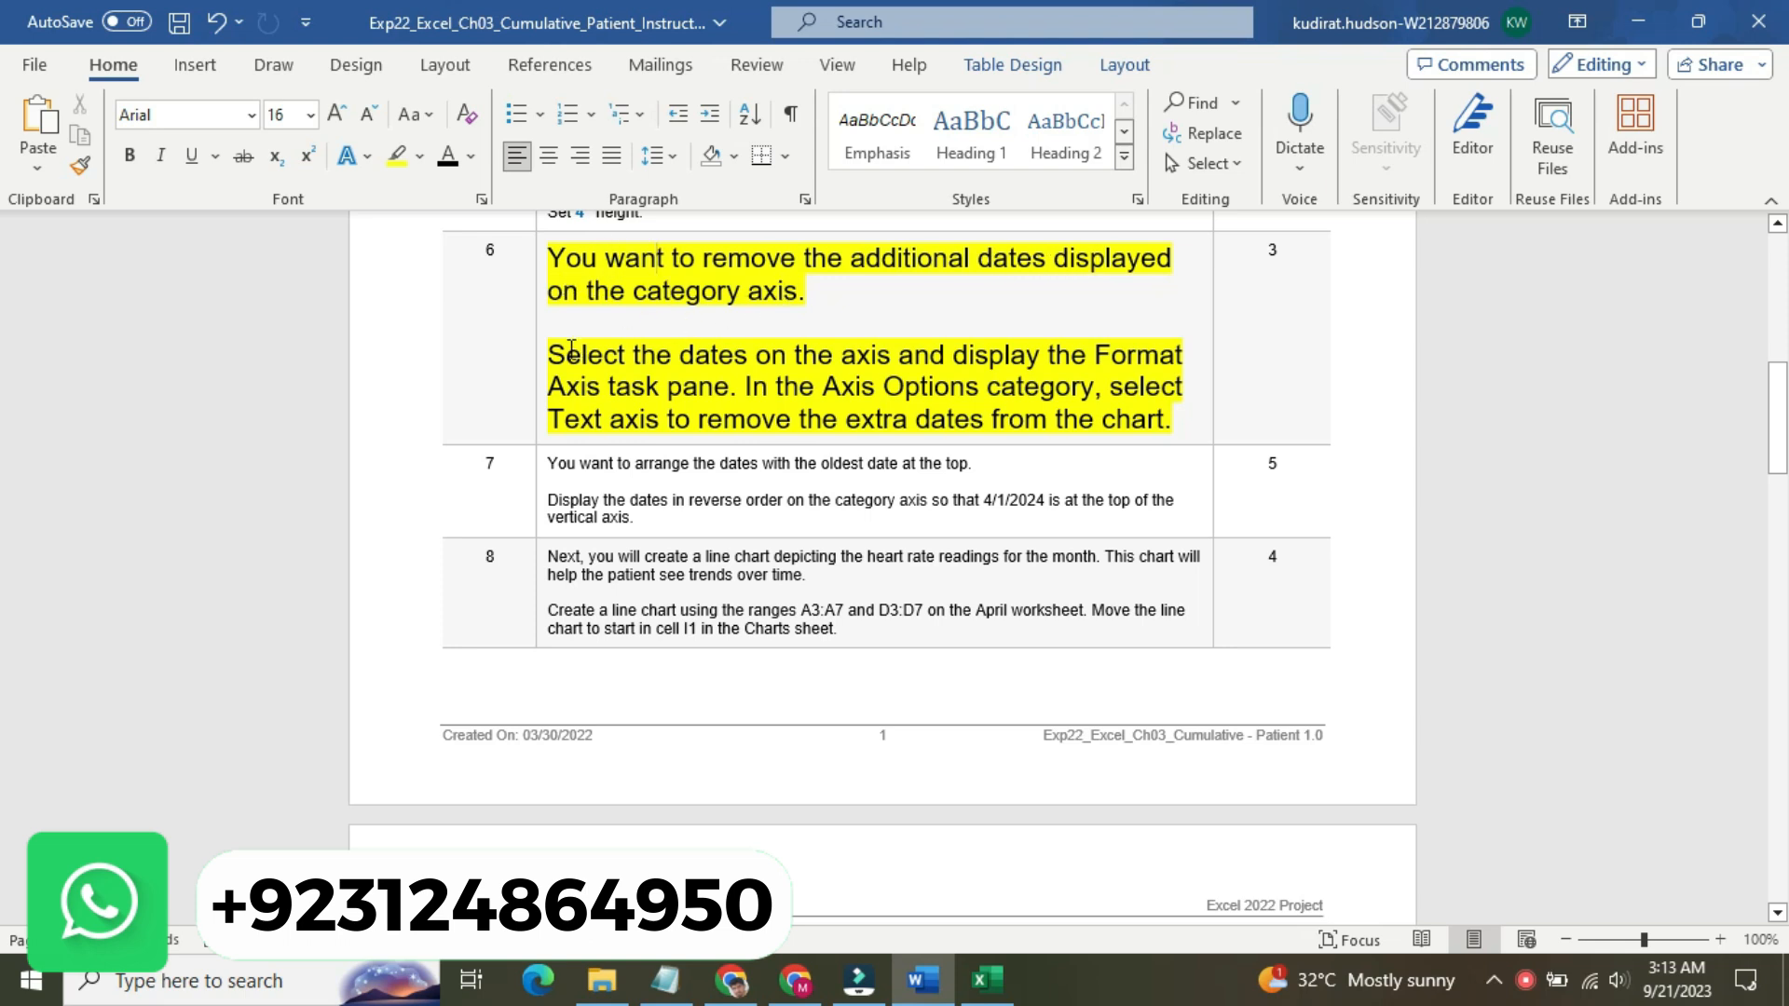
pyautogui.moveTo(552, 352); pyautogui.dragTo(1165, 418)
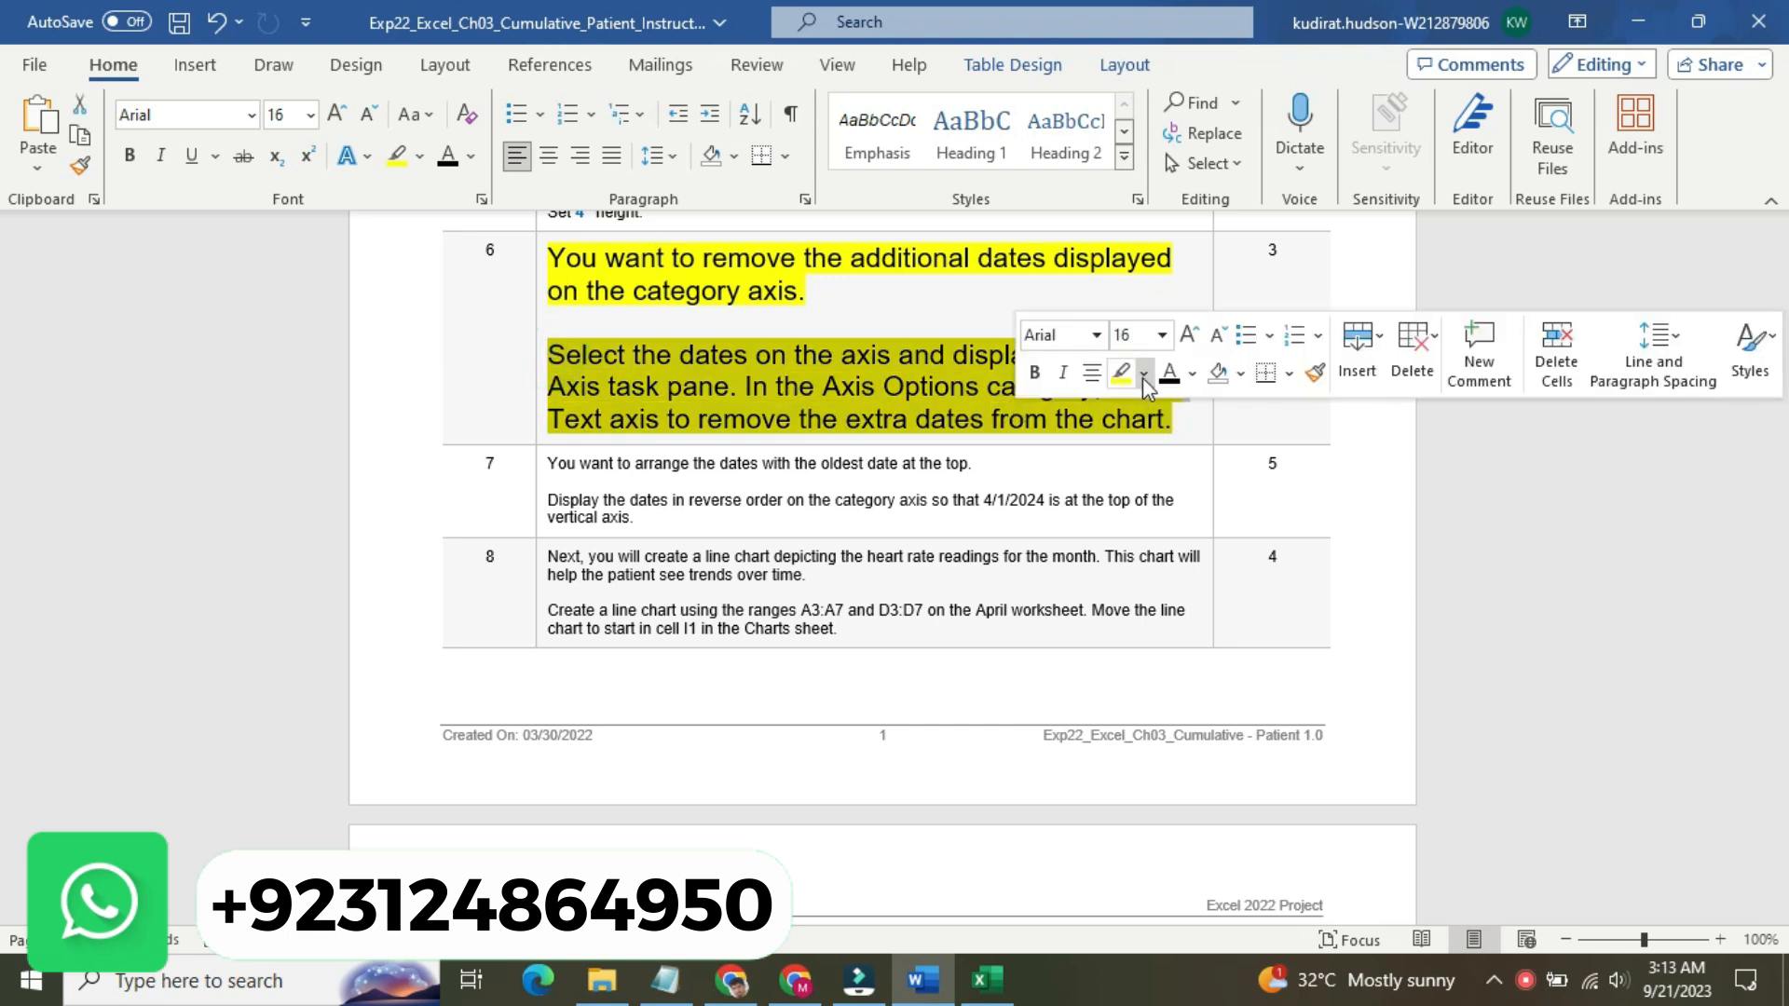
pyautogui.click(1143, 374)
pyautogui.click(1207, 411)
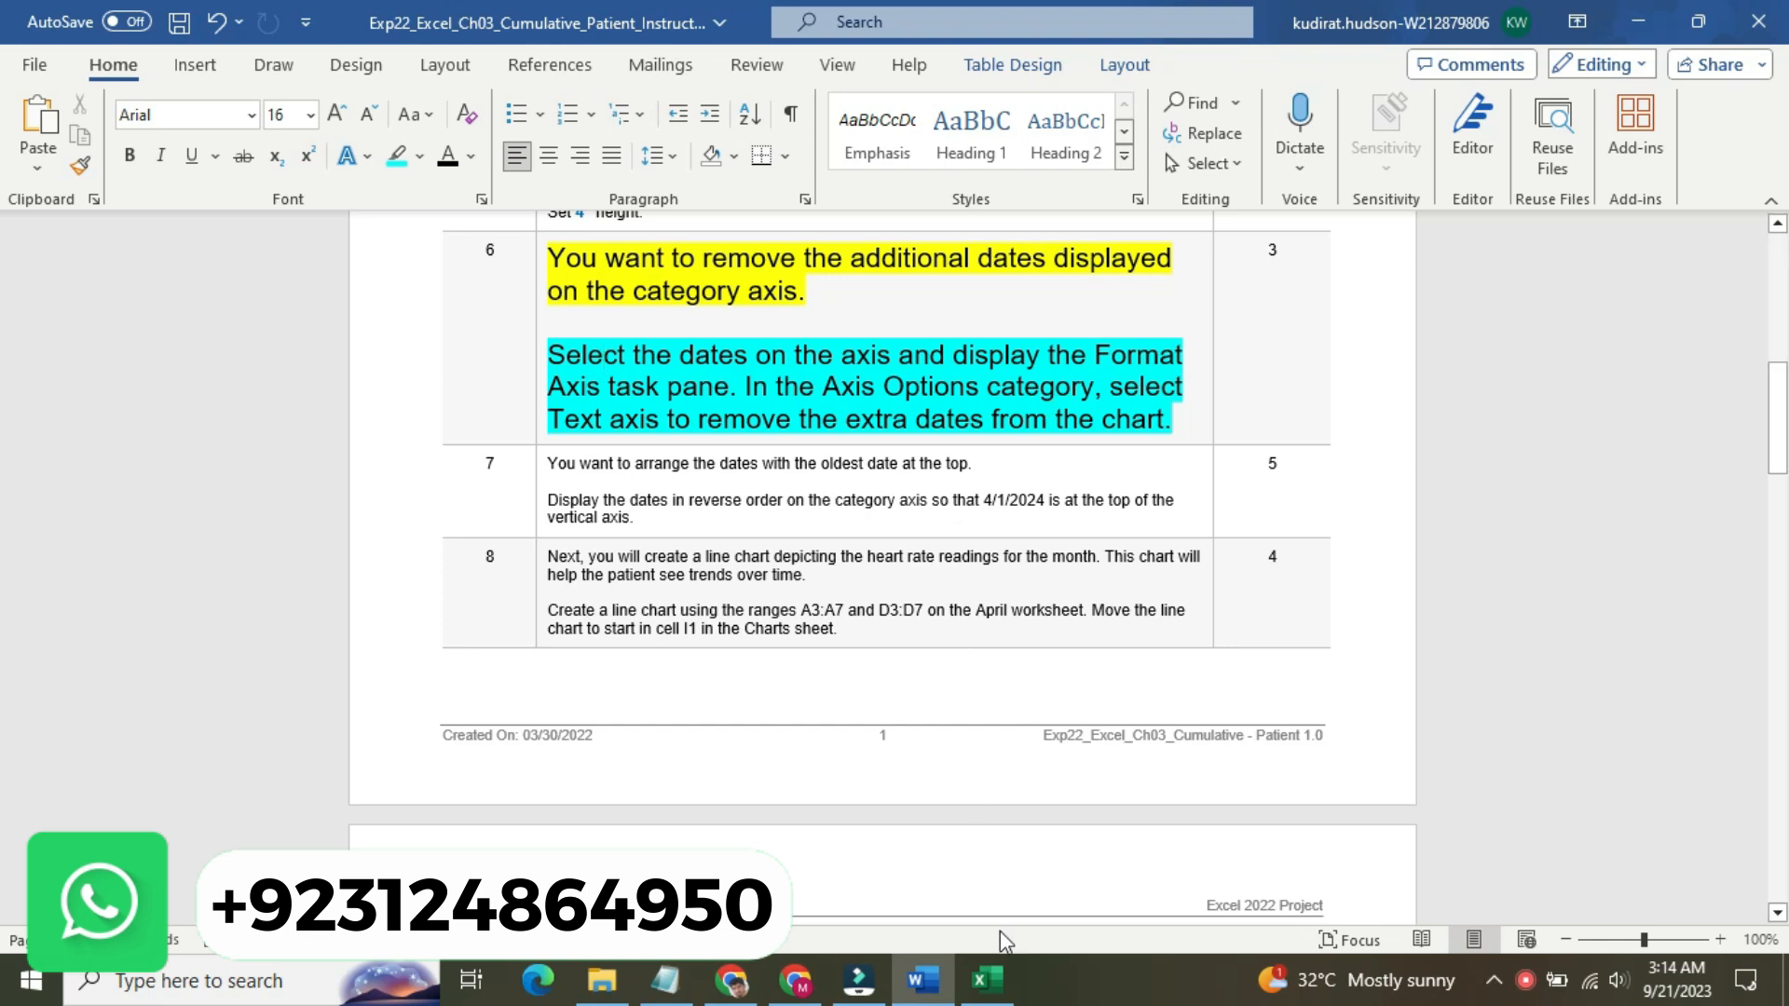
# - Check the chart in Excel, then return to Word and select step 2's sentence "Move the chart to cell A1 in the Charts sheet."
pyautogui.click(987, 979)
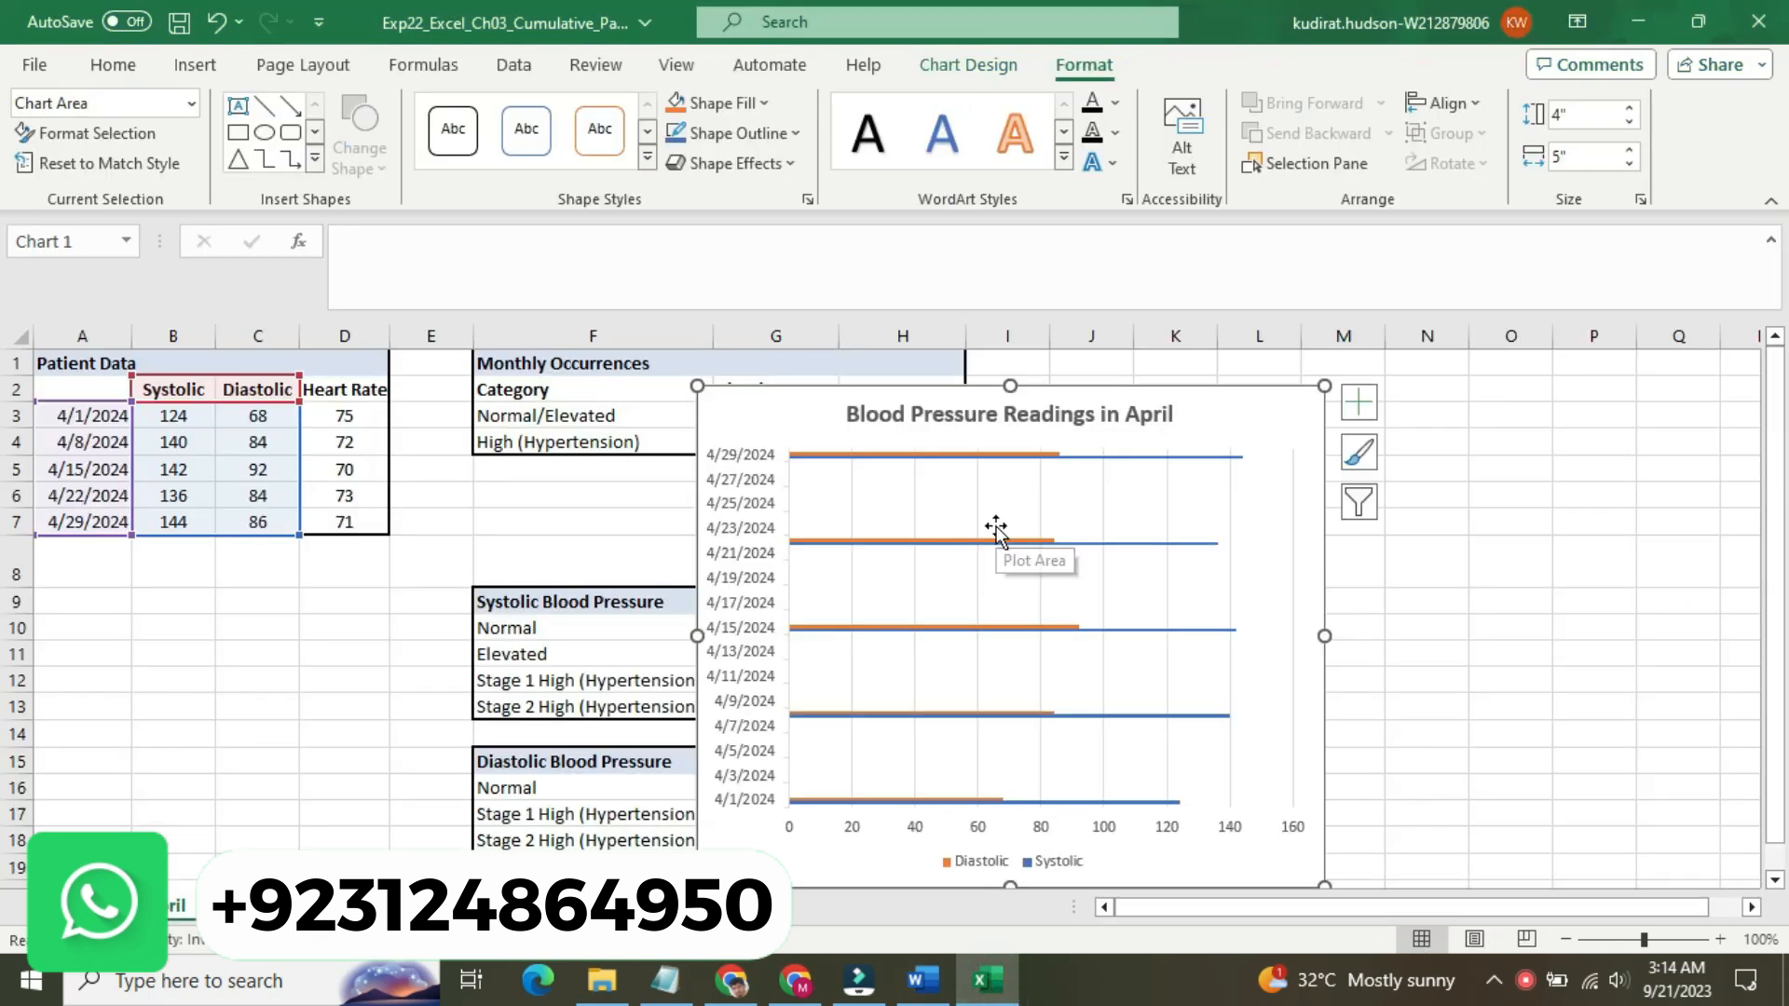
pyautogui.click(943, 986)
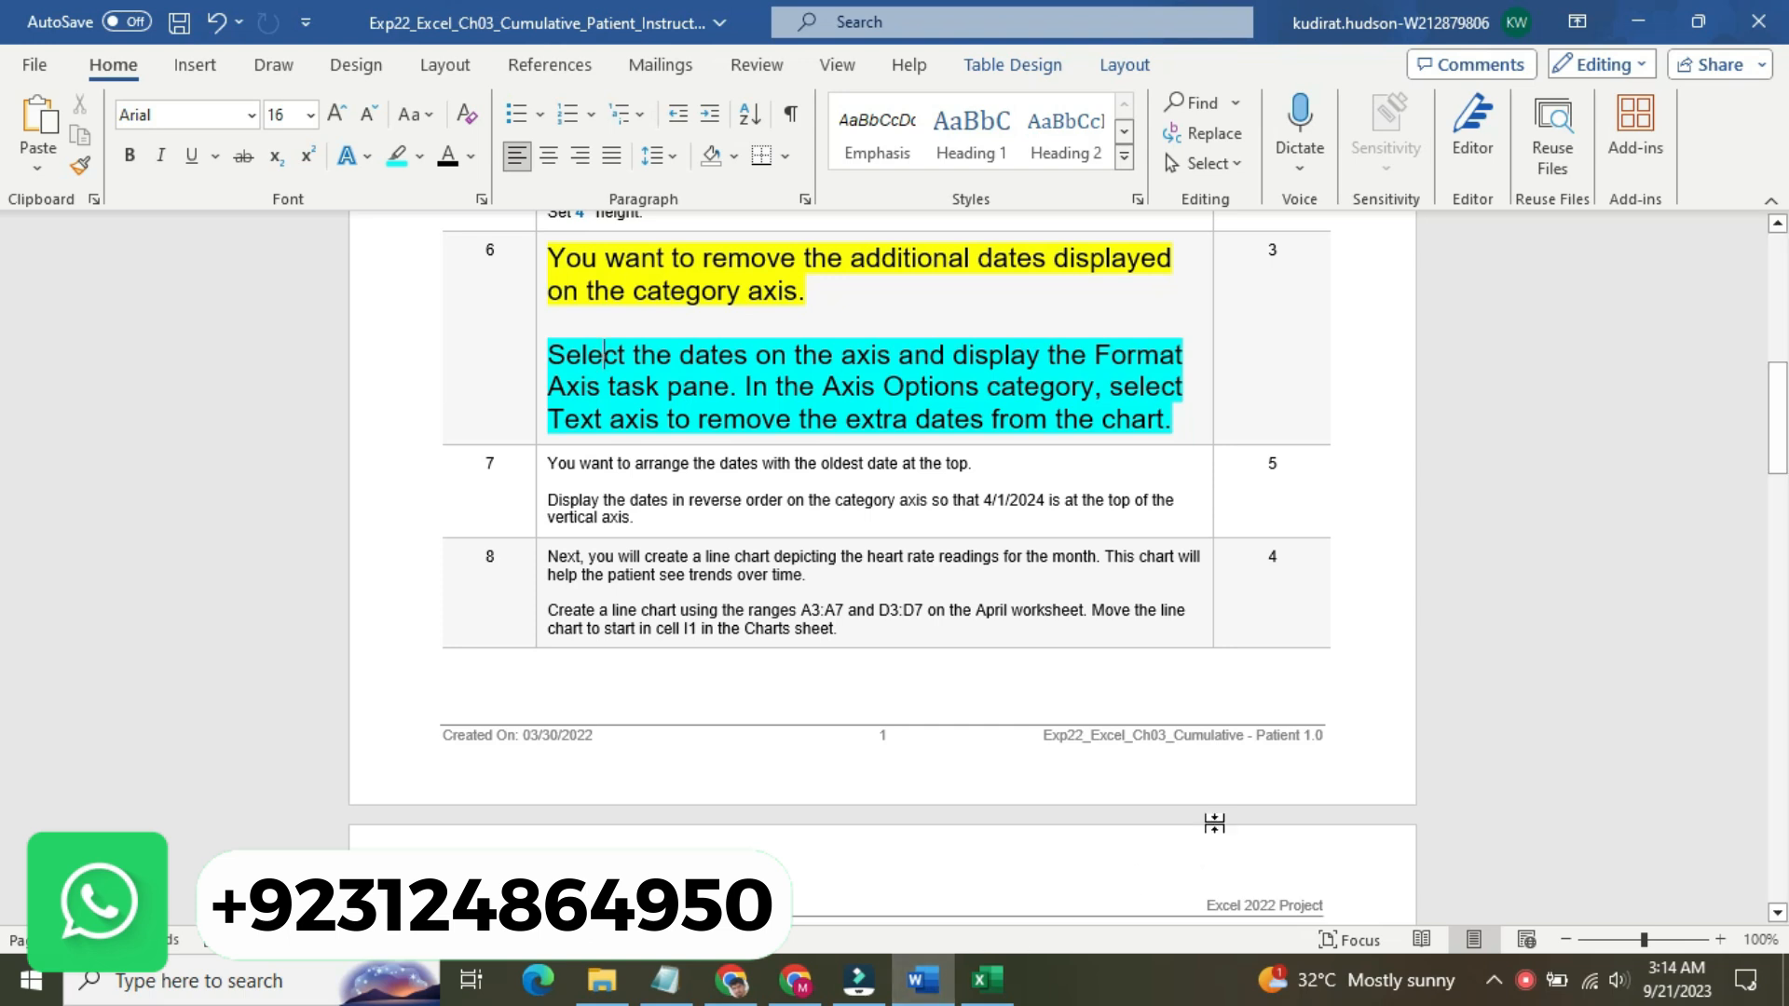
pyautogui.moveTo(1778, 452); pyautogui.dragTo(1778, 405)
pyautogui.moveTo(4, 405); pyautogui.dragTo(4, 405)
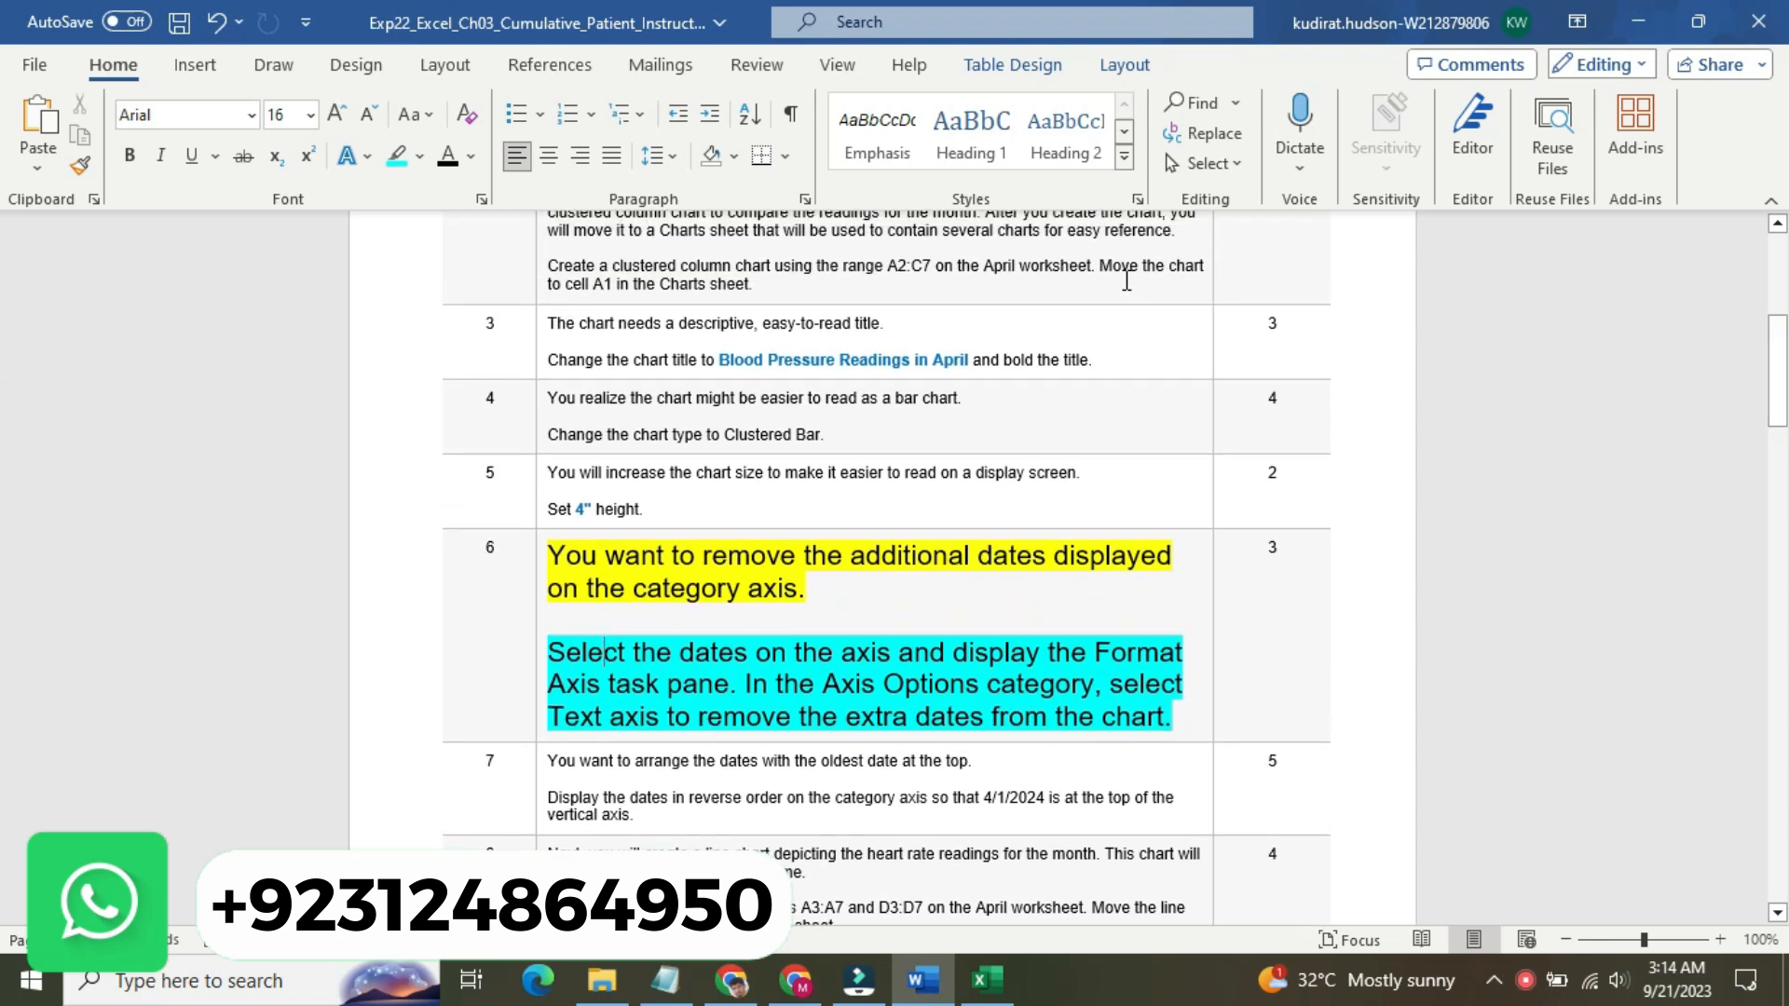
pyautogui.moveTo(1133, 265); pyautogui.dragTo(771, 284)
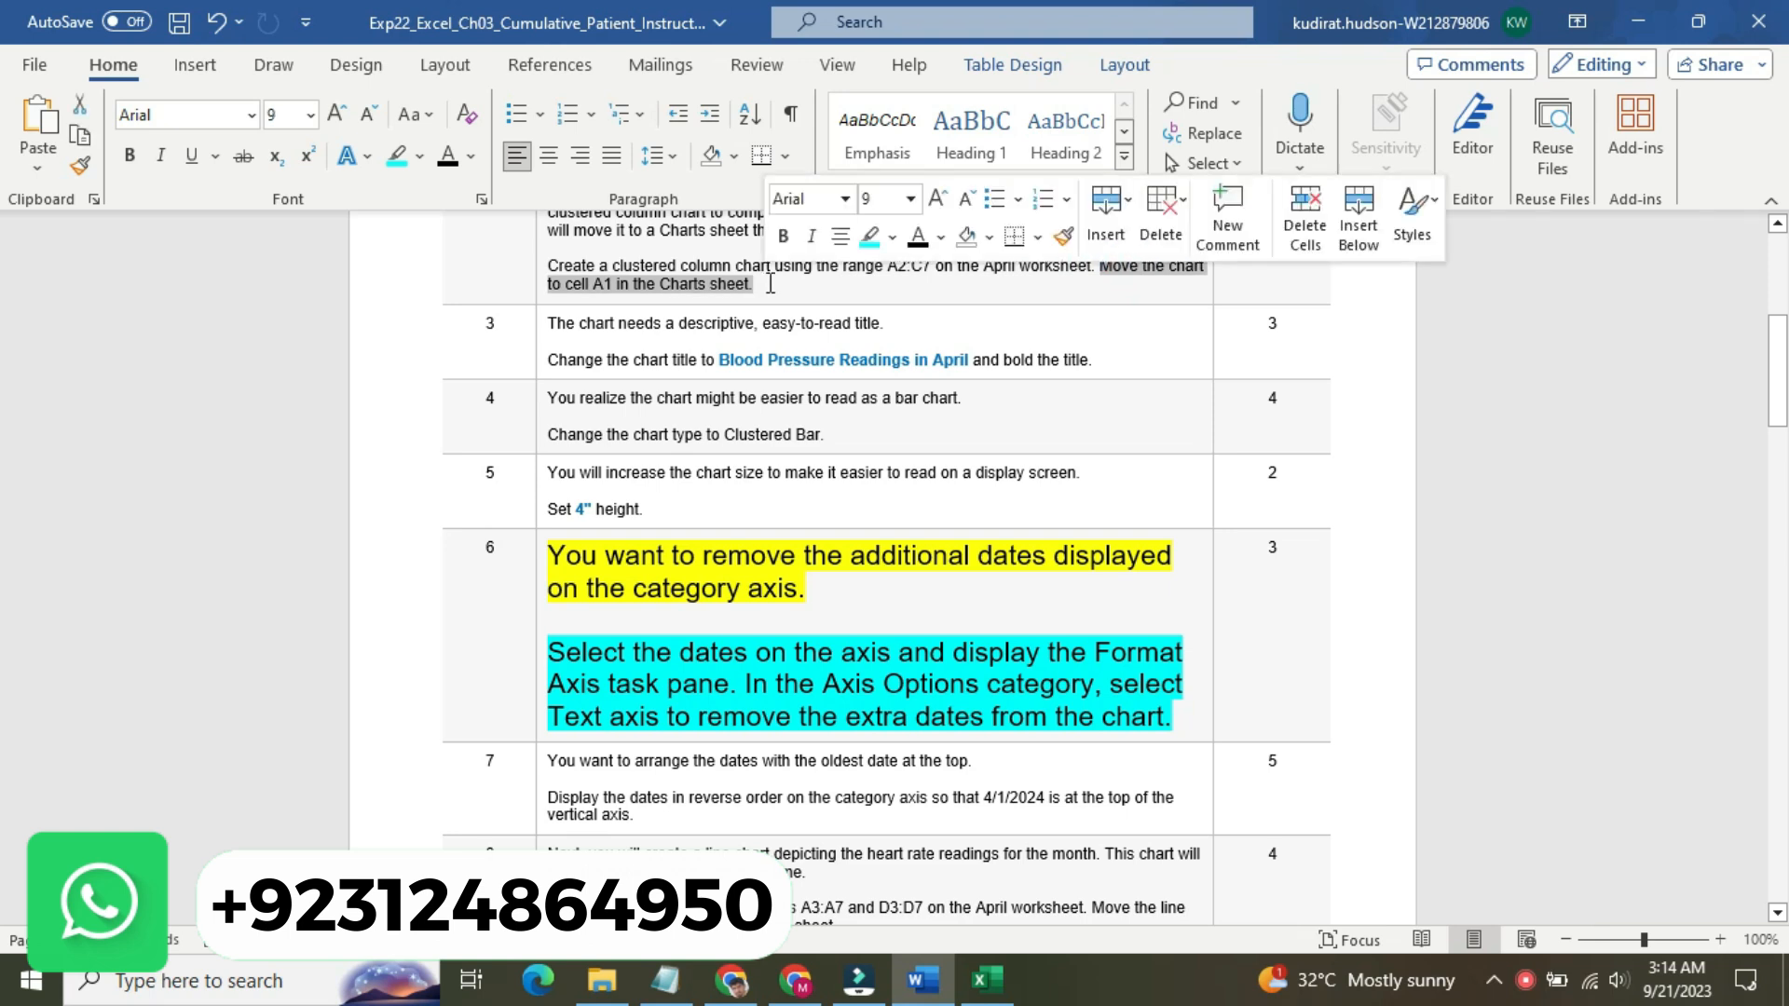
# - Switch to Excel, move the blood pressure chart to the Charts sheet and place its upper-left corner at cell A1
pyautogui.click(987, 979)
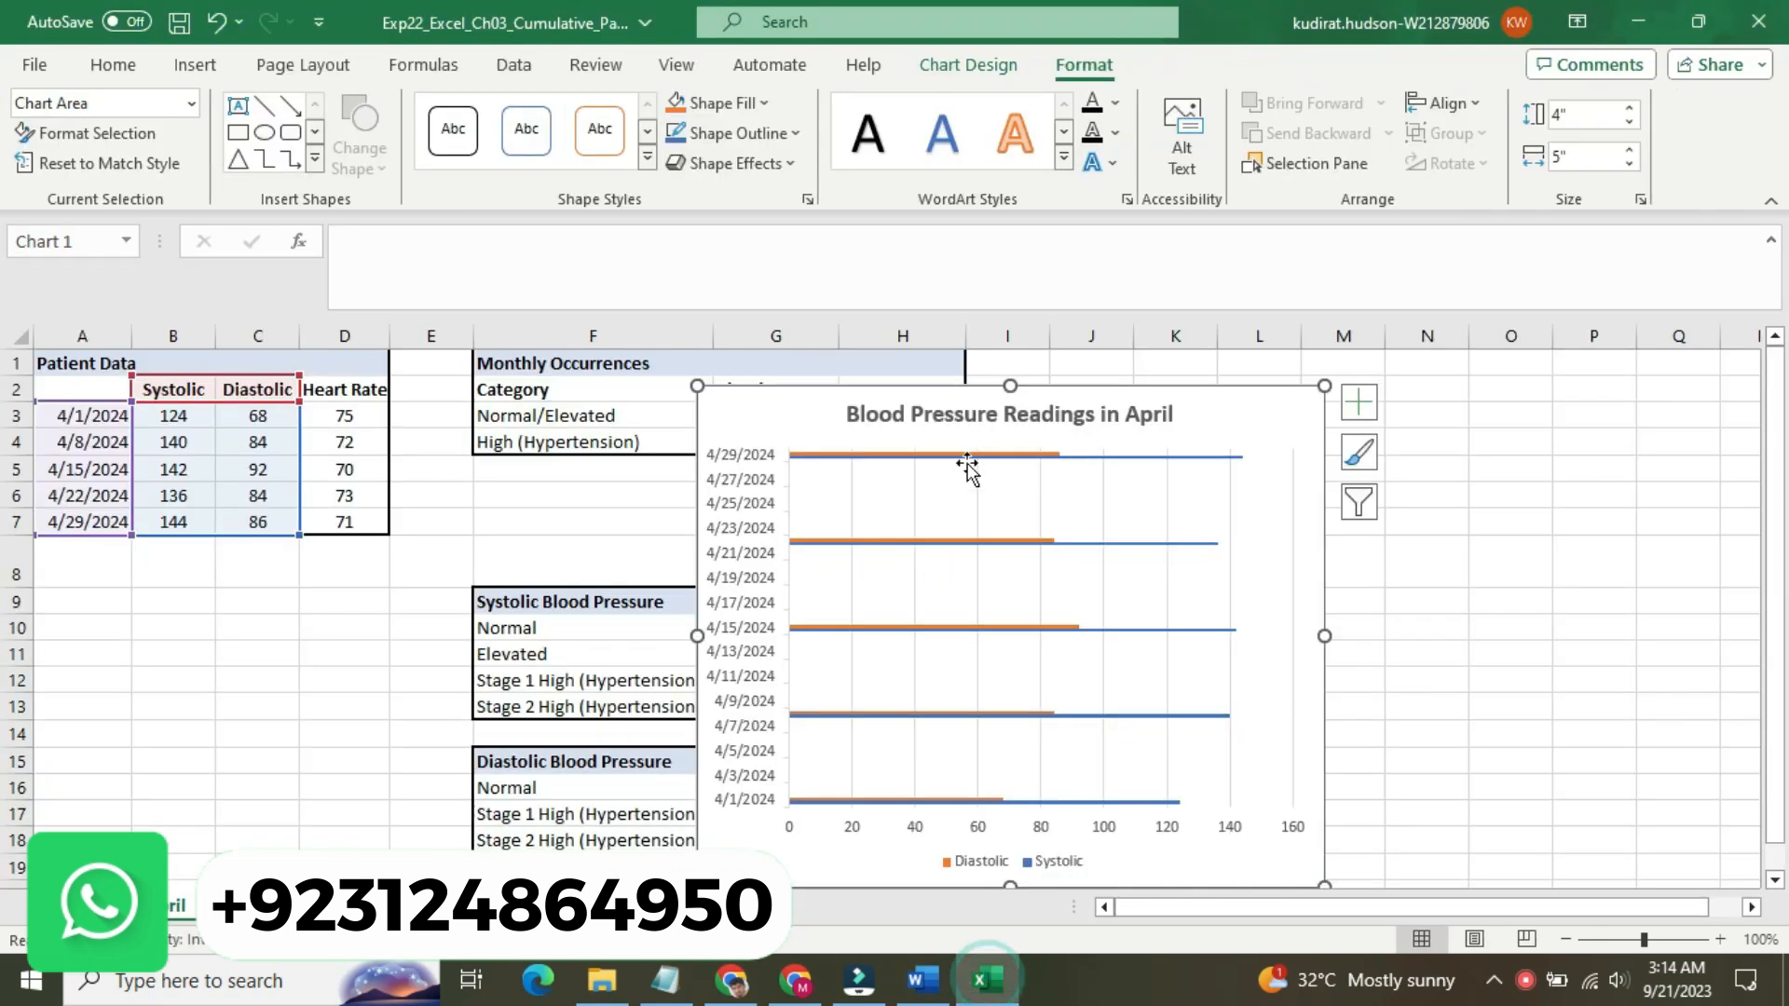
pyautogui.rightClick(1202, 416)
pyautogui.click(1295, 578)
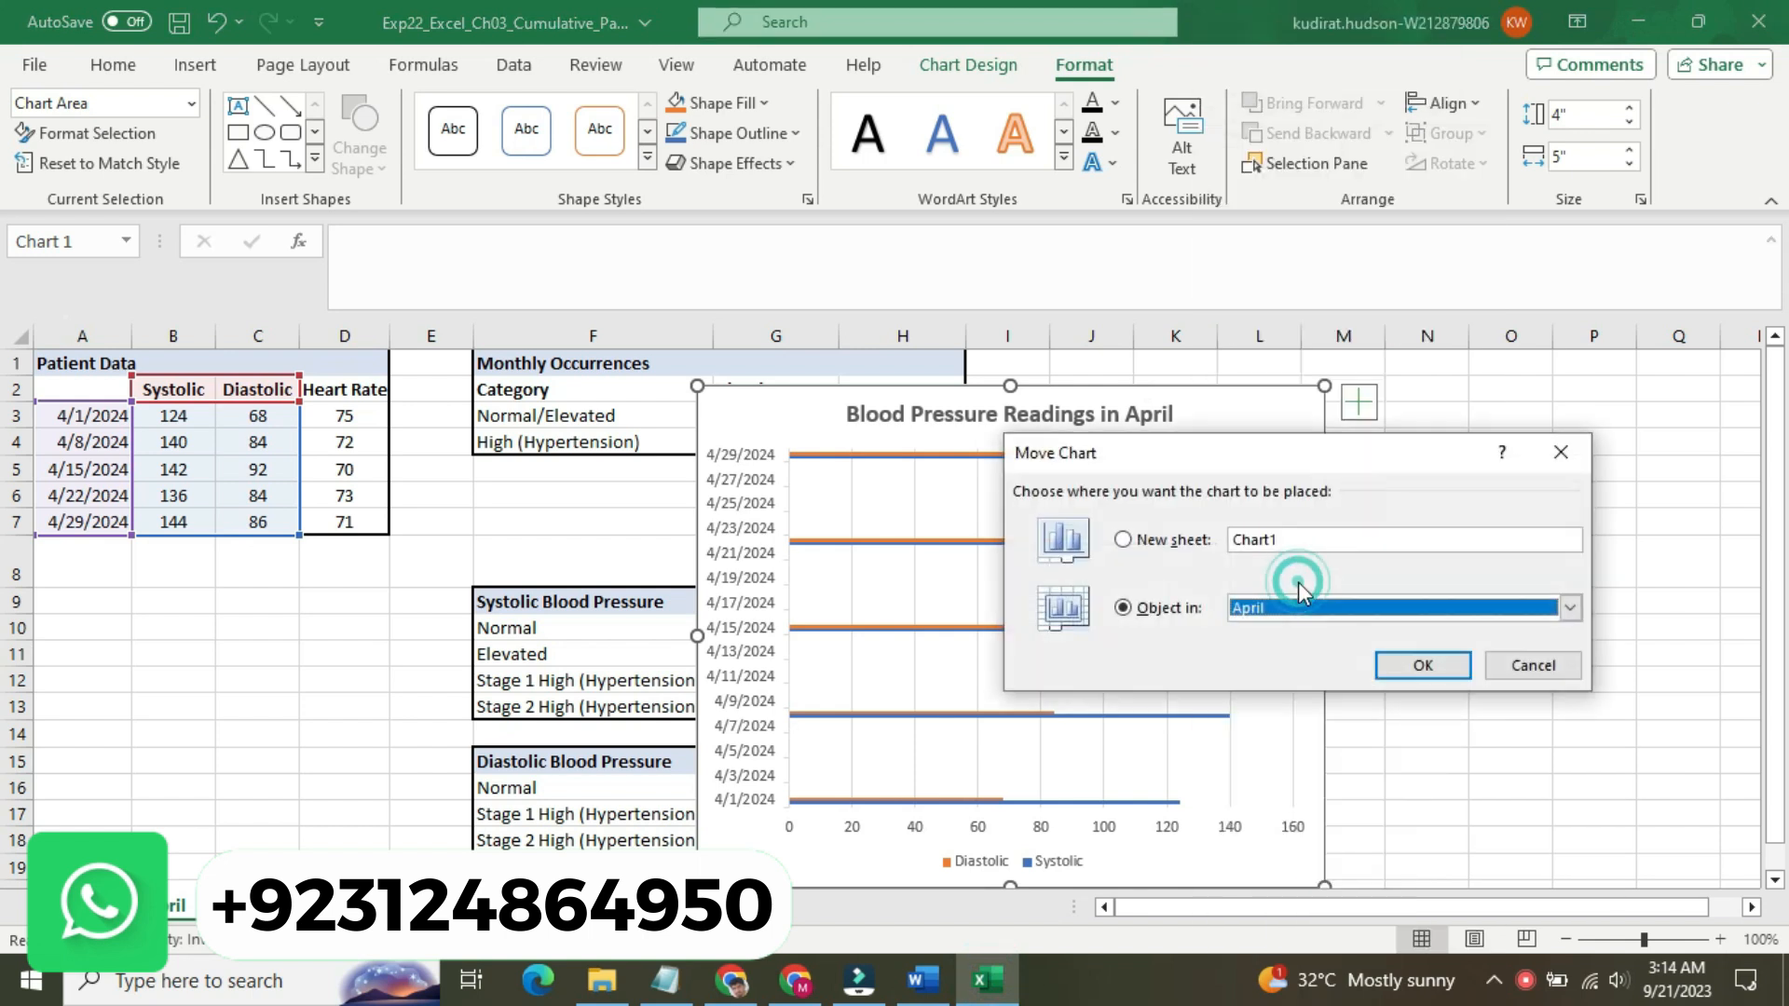
pyautogui.click(1122, 539)
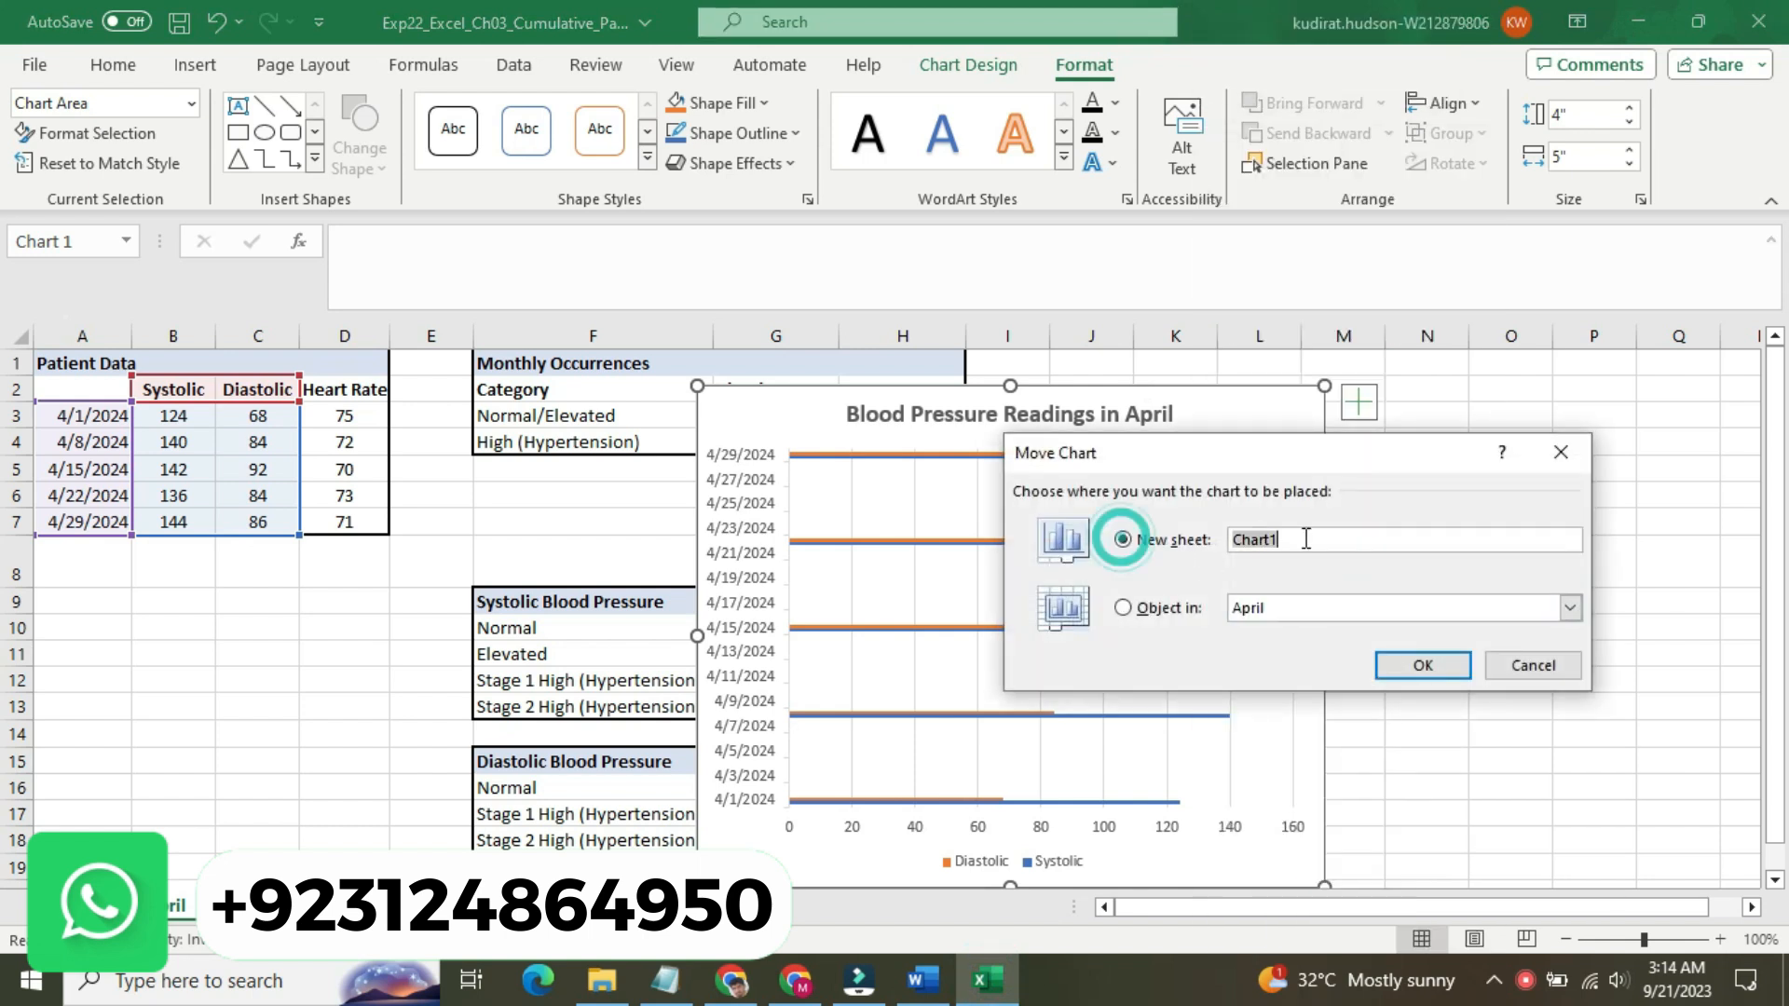
pyautogui.click(947, 998)
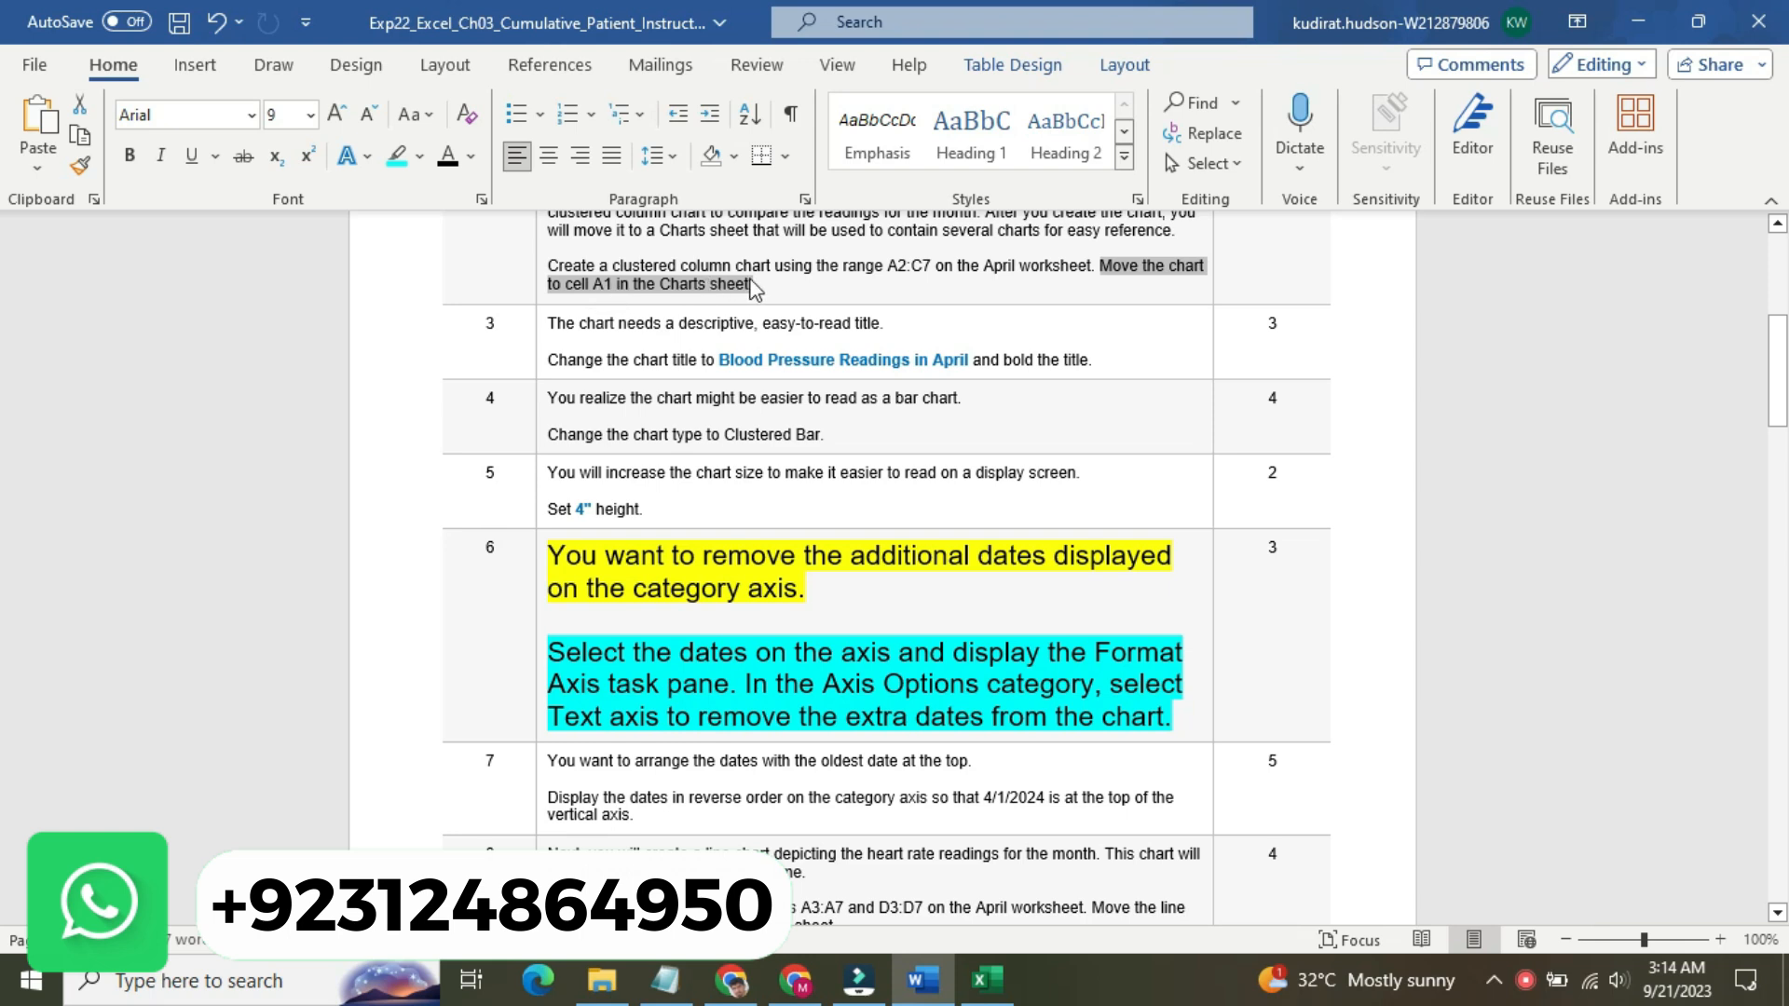
pyautogui.click(987, 979)
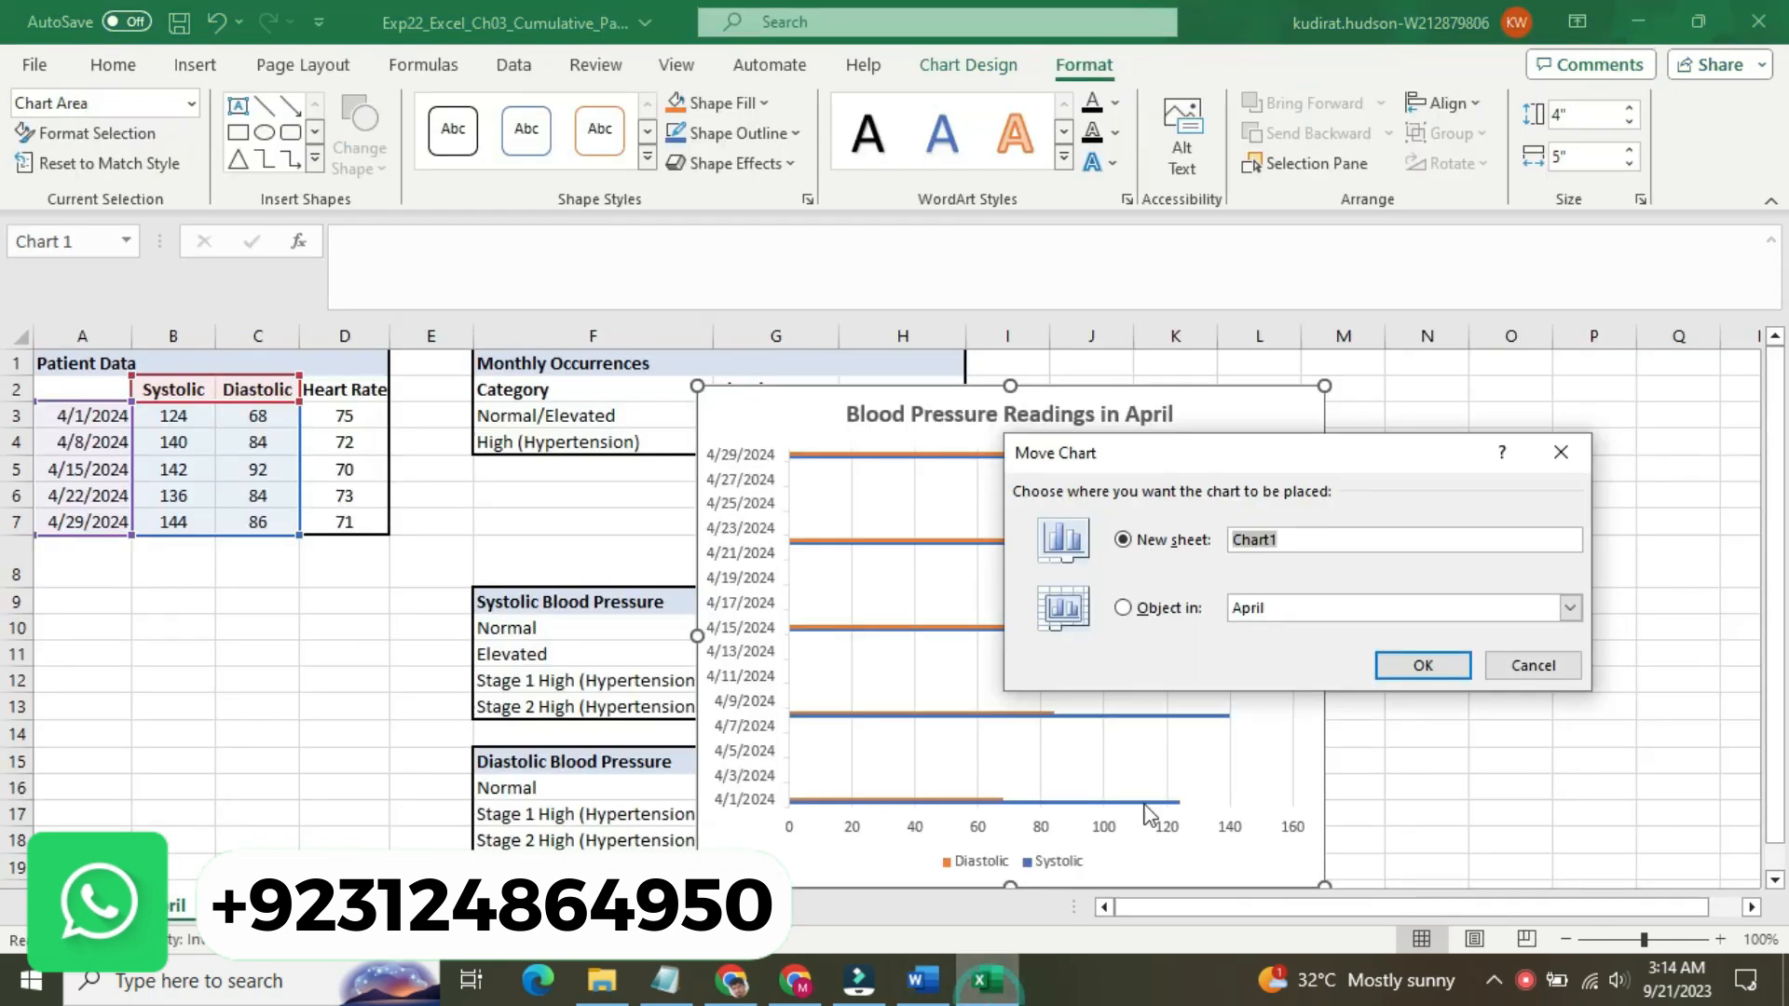
pyautogui.click(1571, 607)
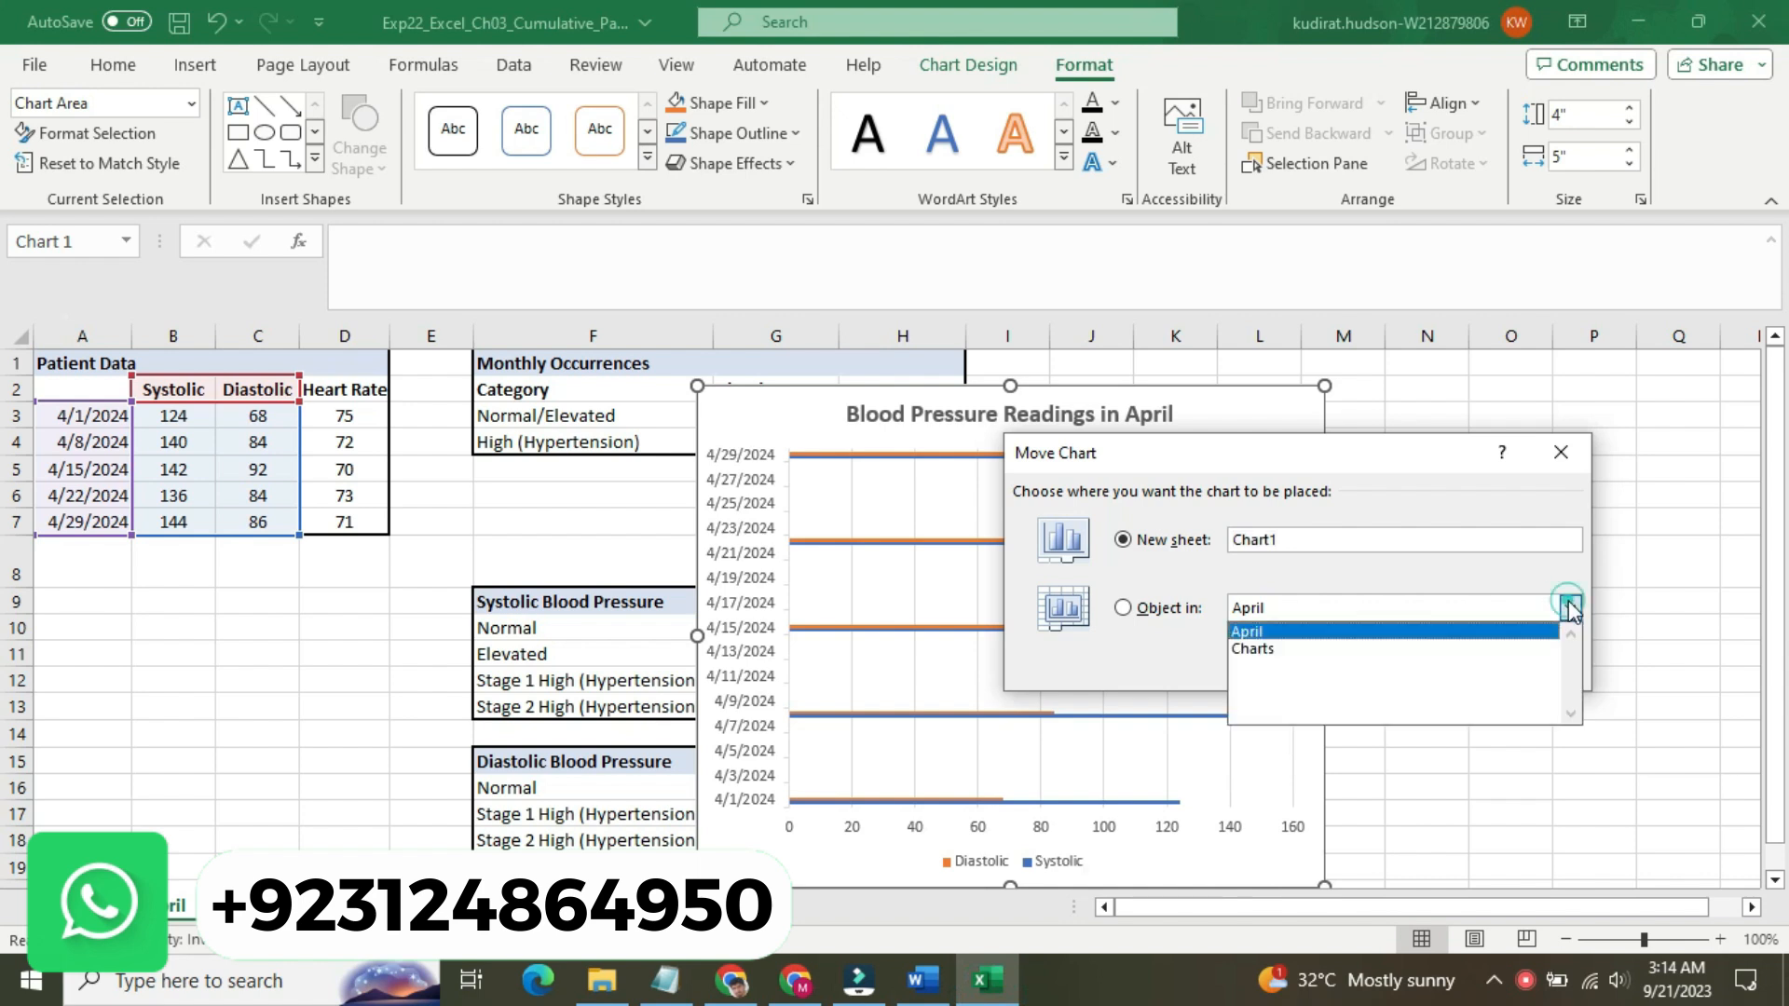
pyautogui.click(1512, 651)
pyautogui.click(1445, 667)
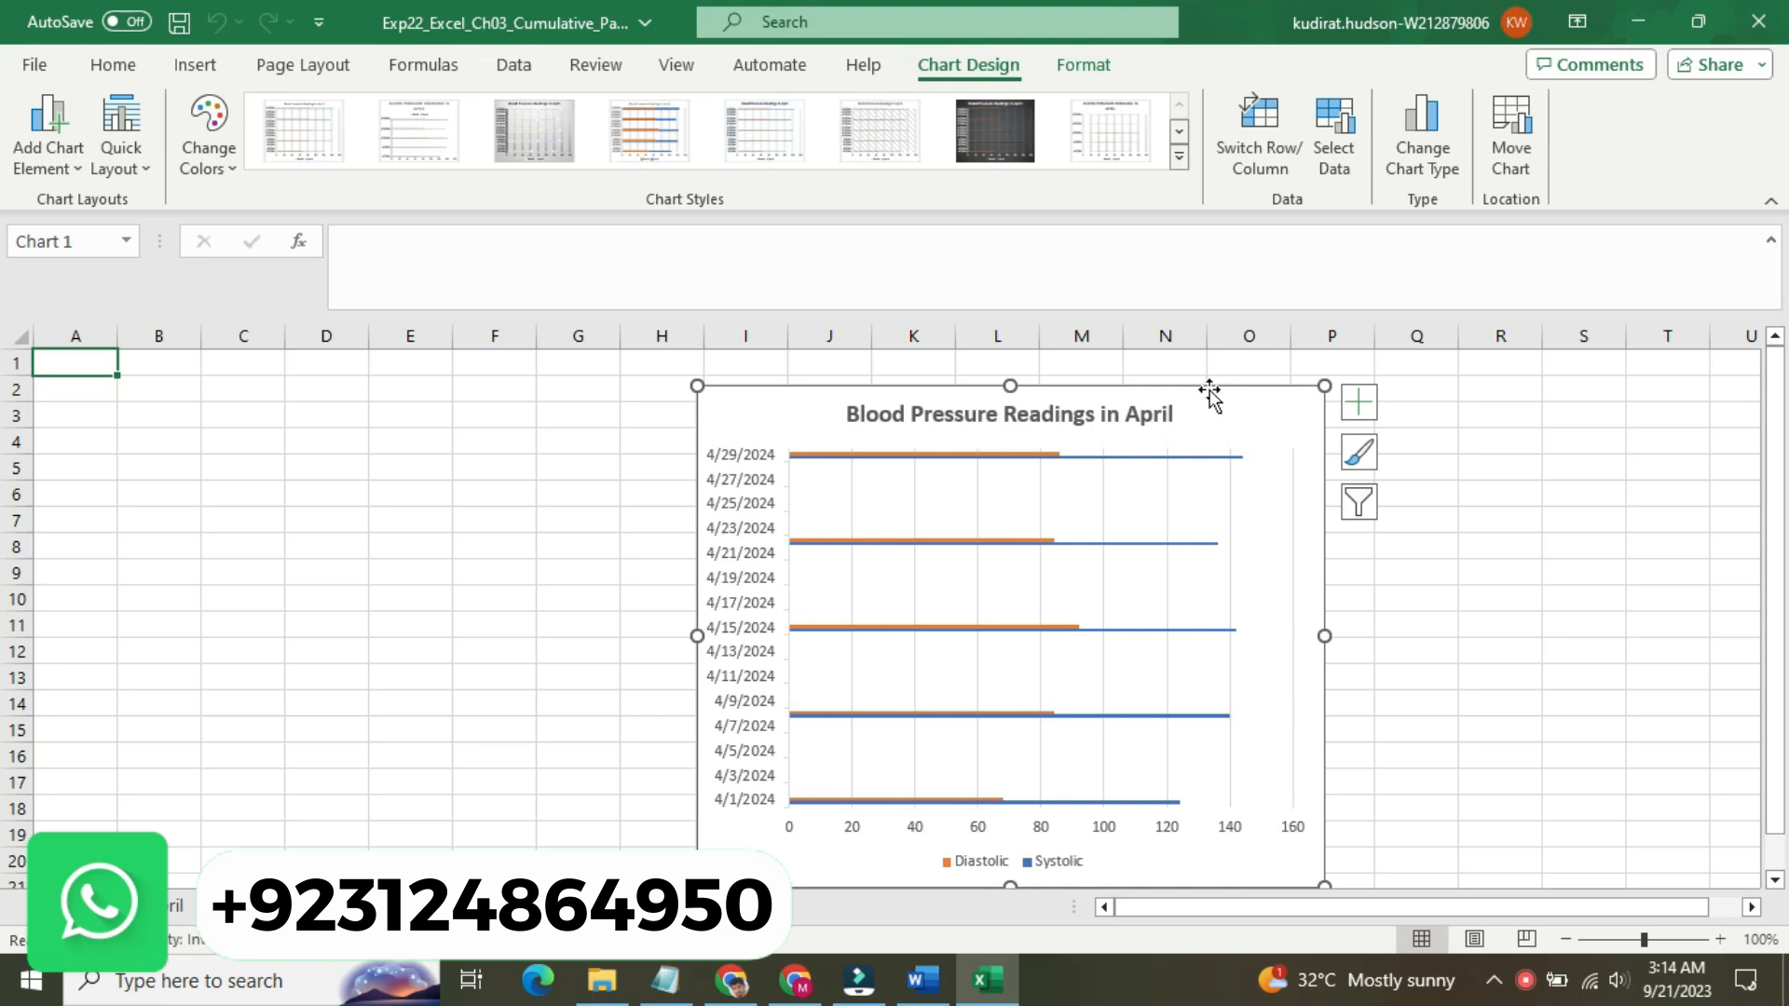
pyautogui.moveTo(1217, 409); pyautogui.dragTo(554, 371)
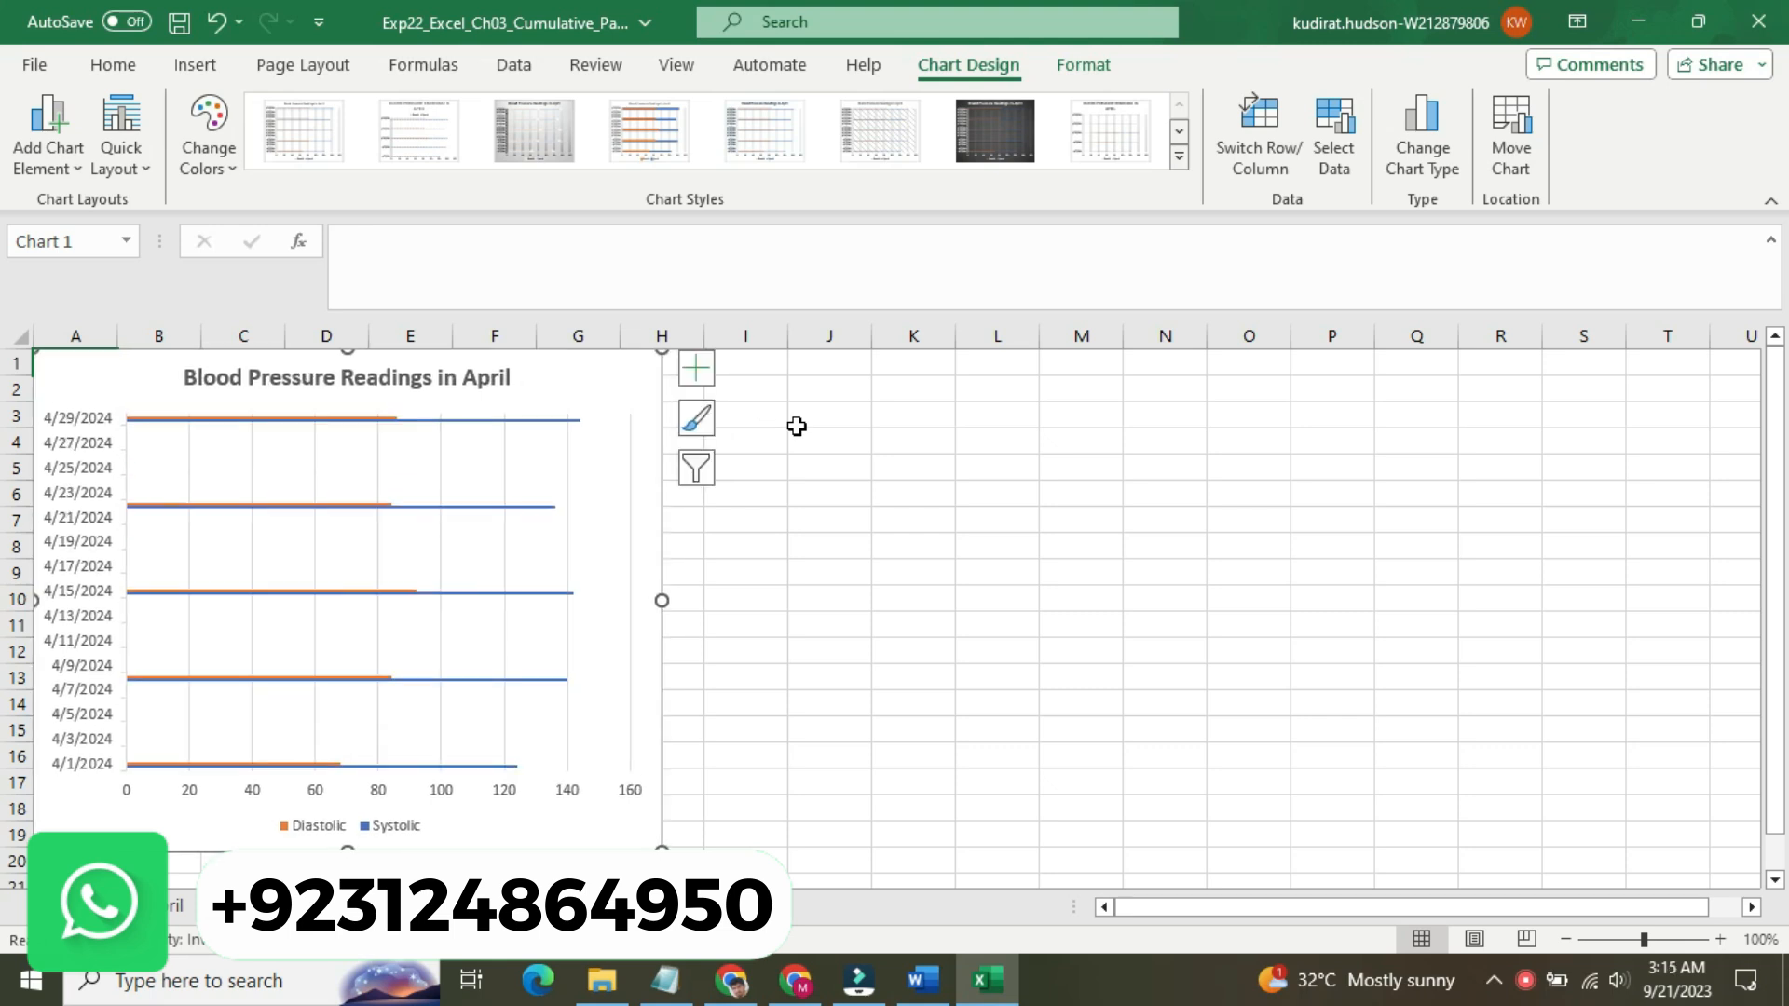
pyautogui.click(1242, 467)
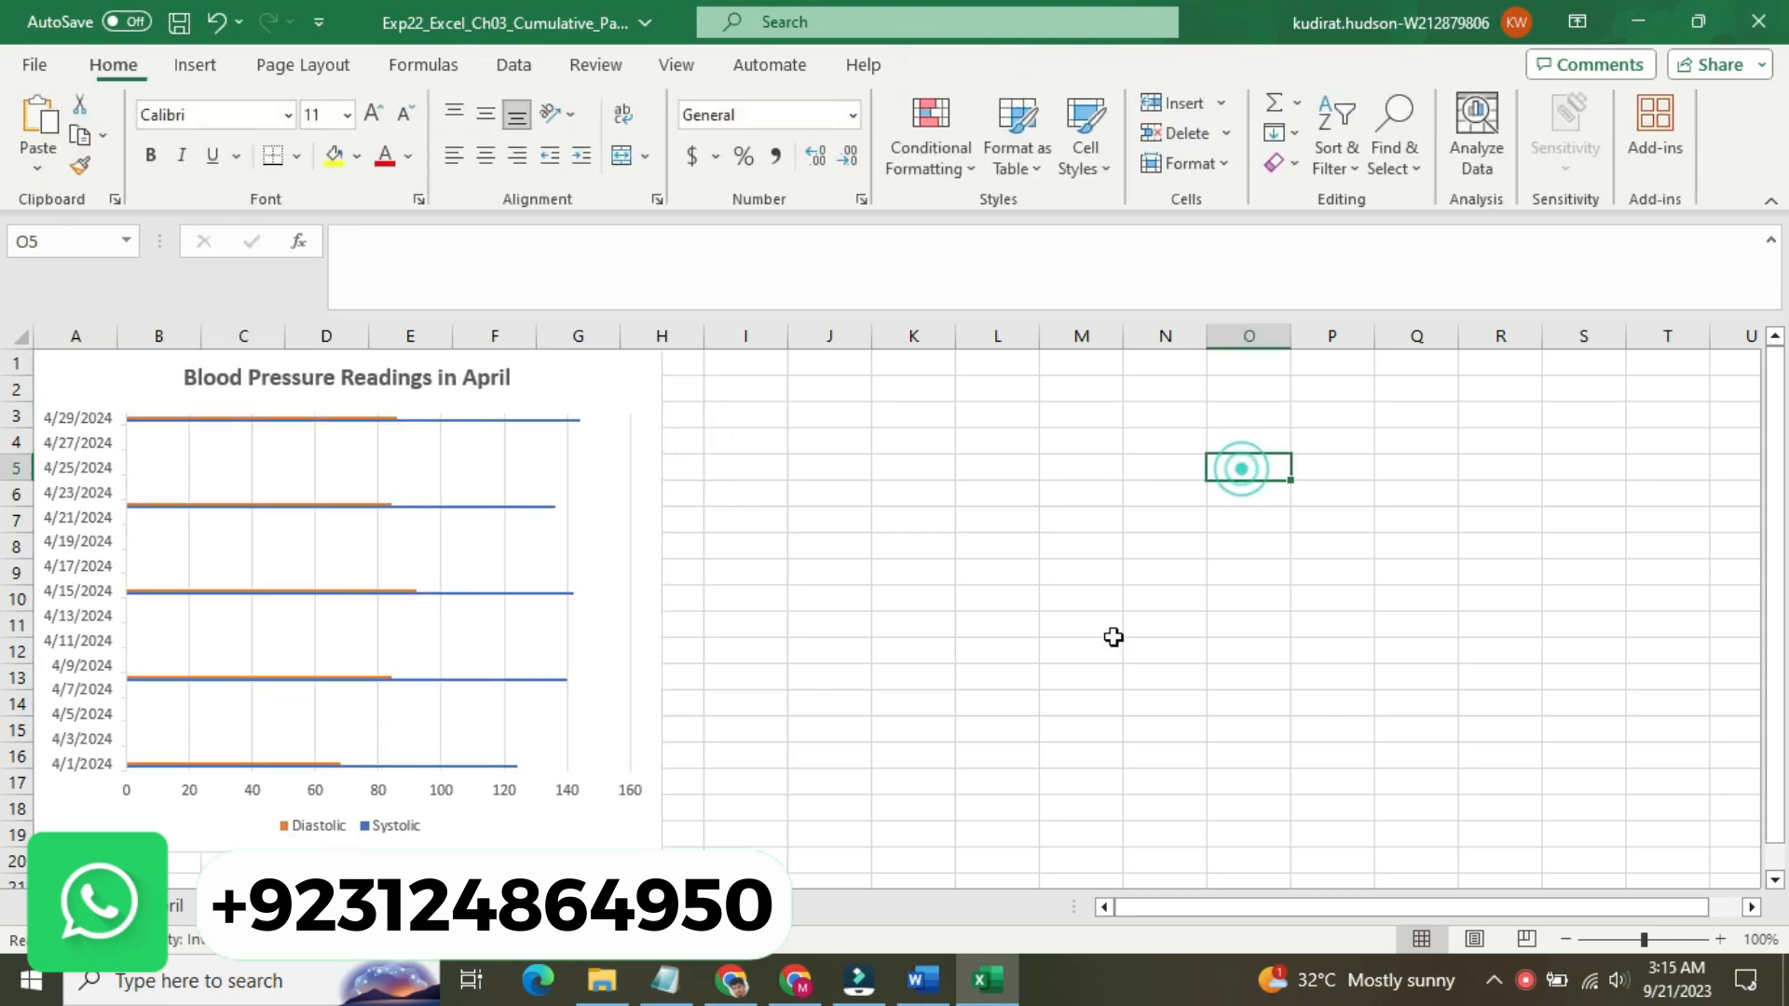
# - Switch to Word and read step 6's instruction about selecting Text axis for the dates
pyautogui.click(944, 983)
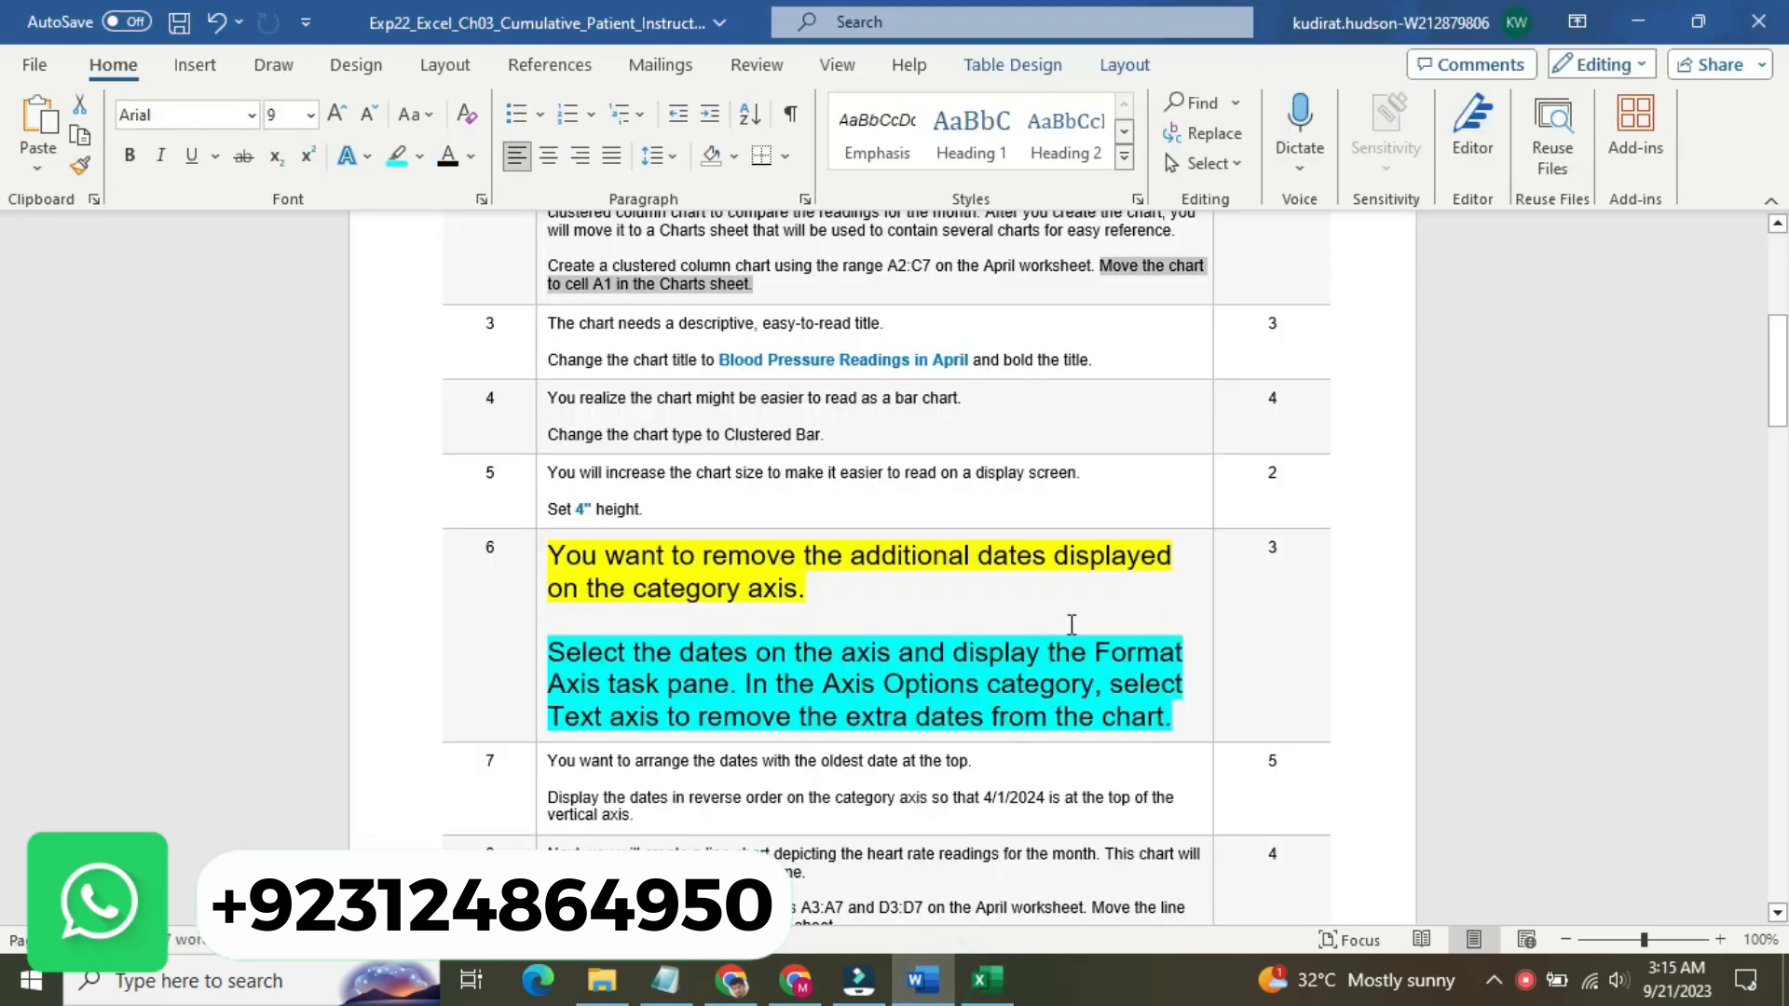
pyautogui.moveTo(1778, 327); pyautogui.dragTo(1778, 370)
pyautogui.click(1192, 410)
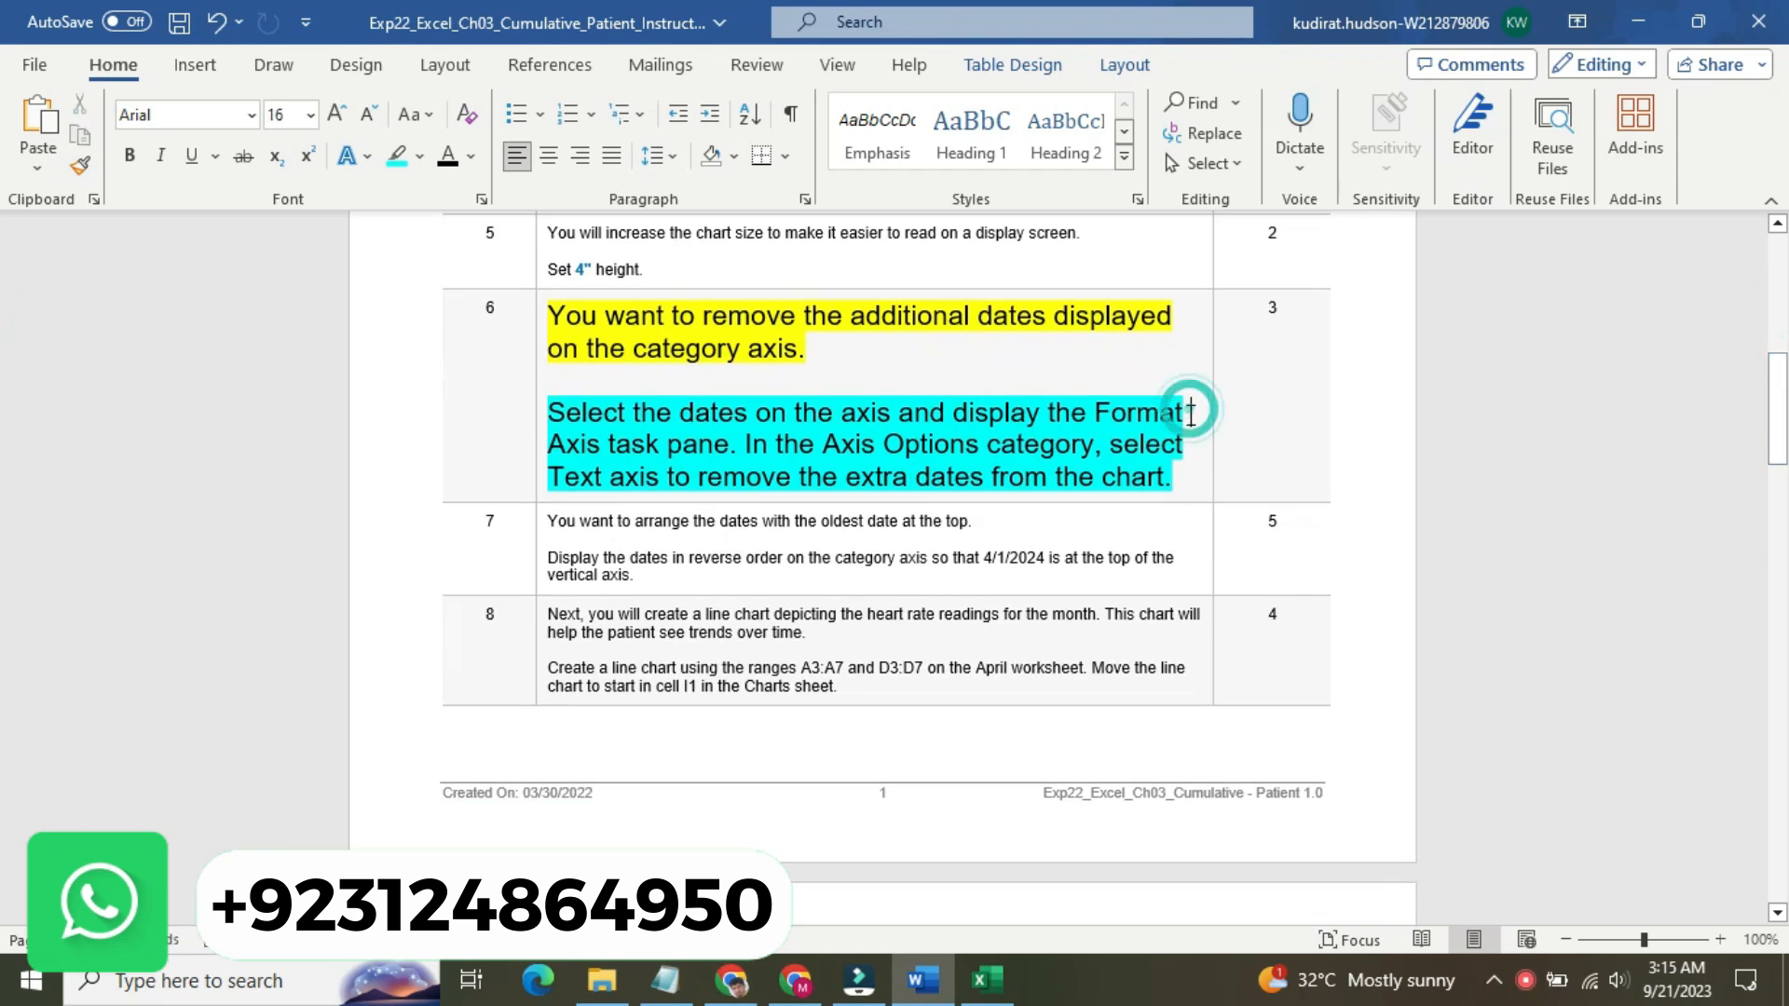
# - Switch to Excel, select the blood pressure chart and display the Format Axis pane through the additional axes options
pyautogui.click(1002, 991)
pyautogui.click(601, 388)
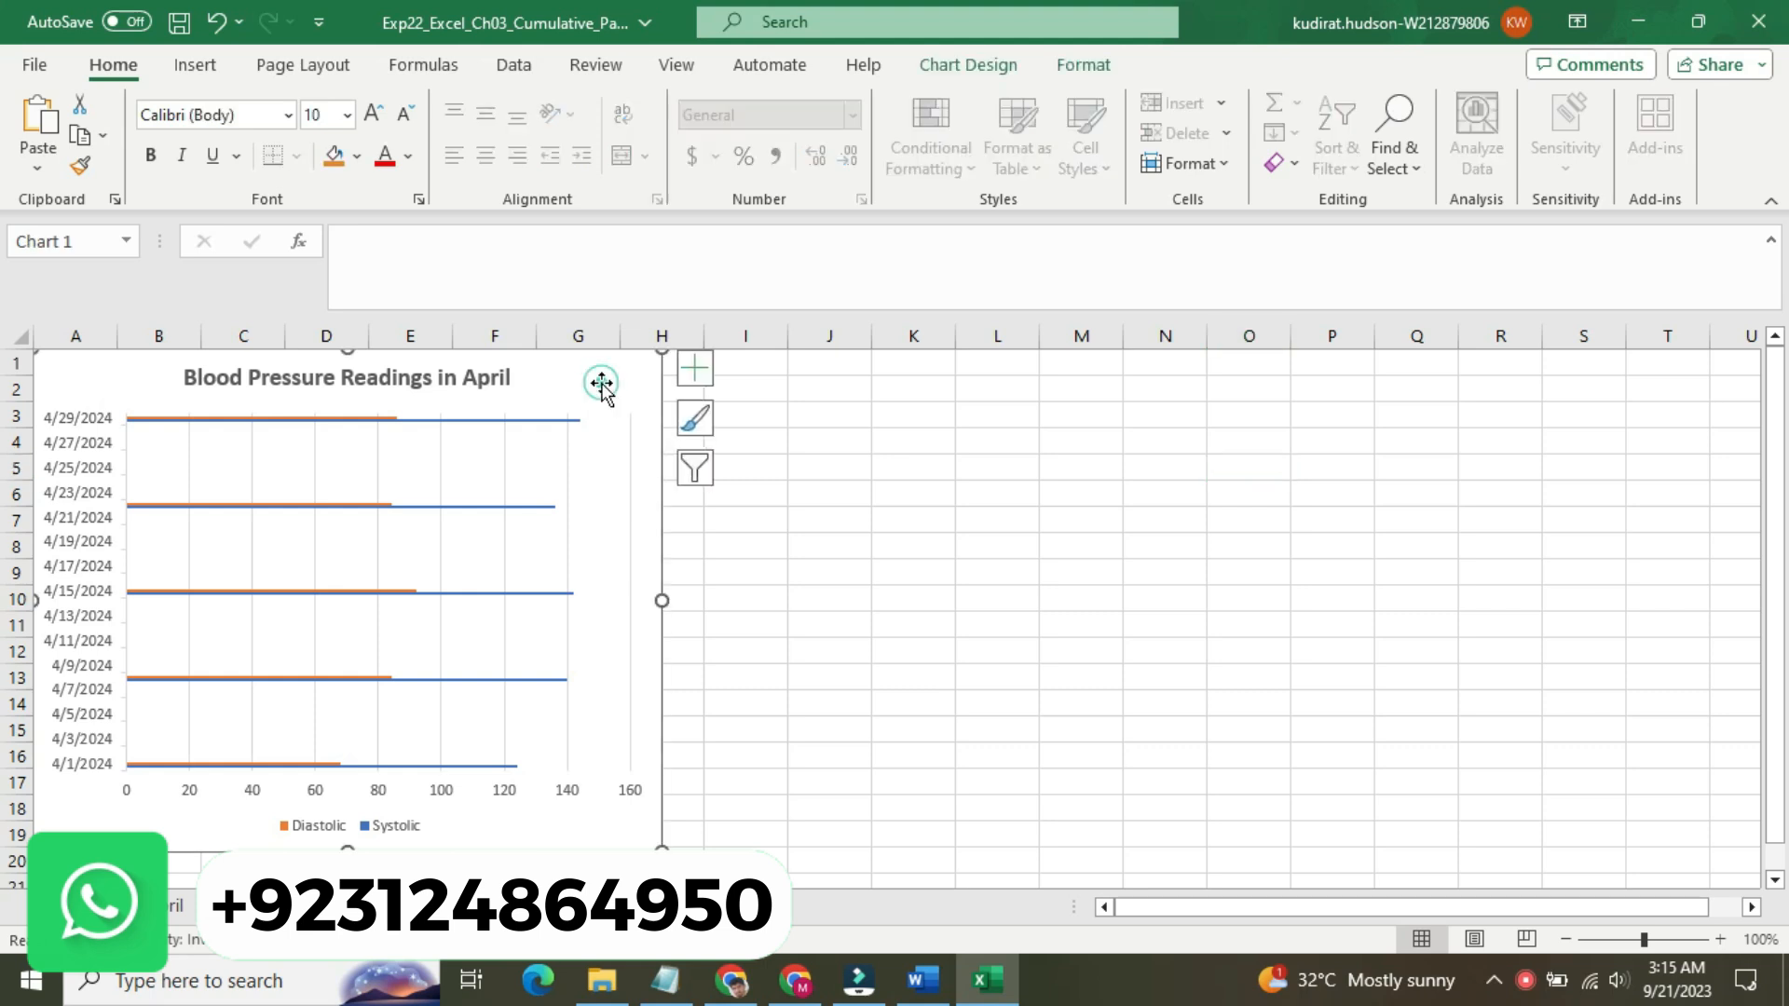
pyautogui.click(695, 369)
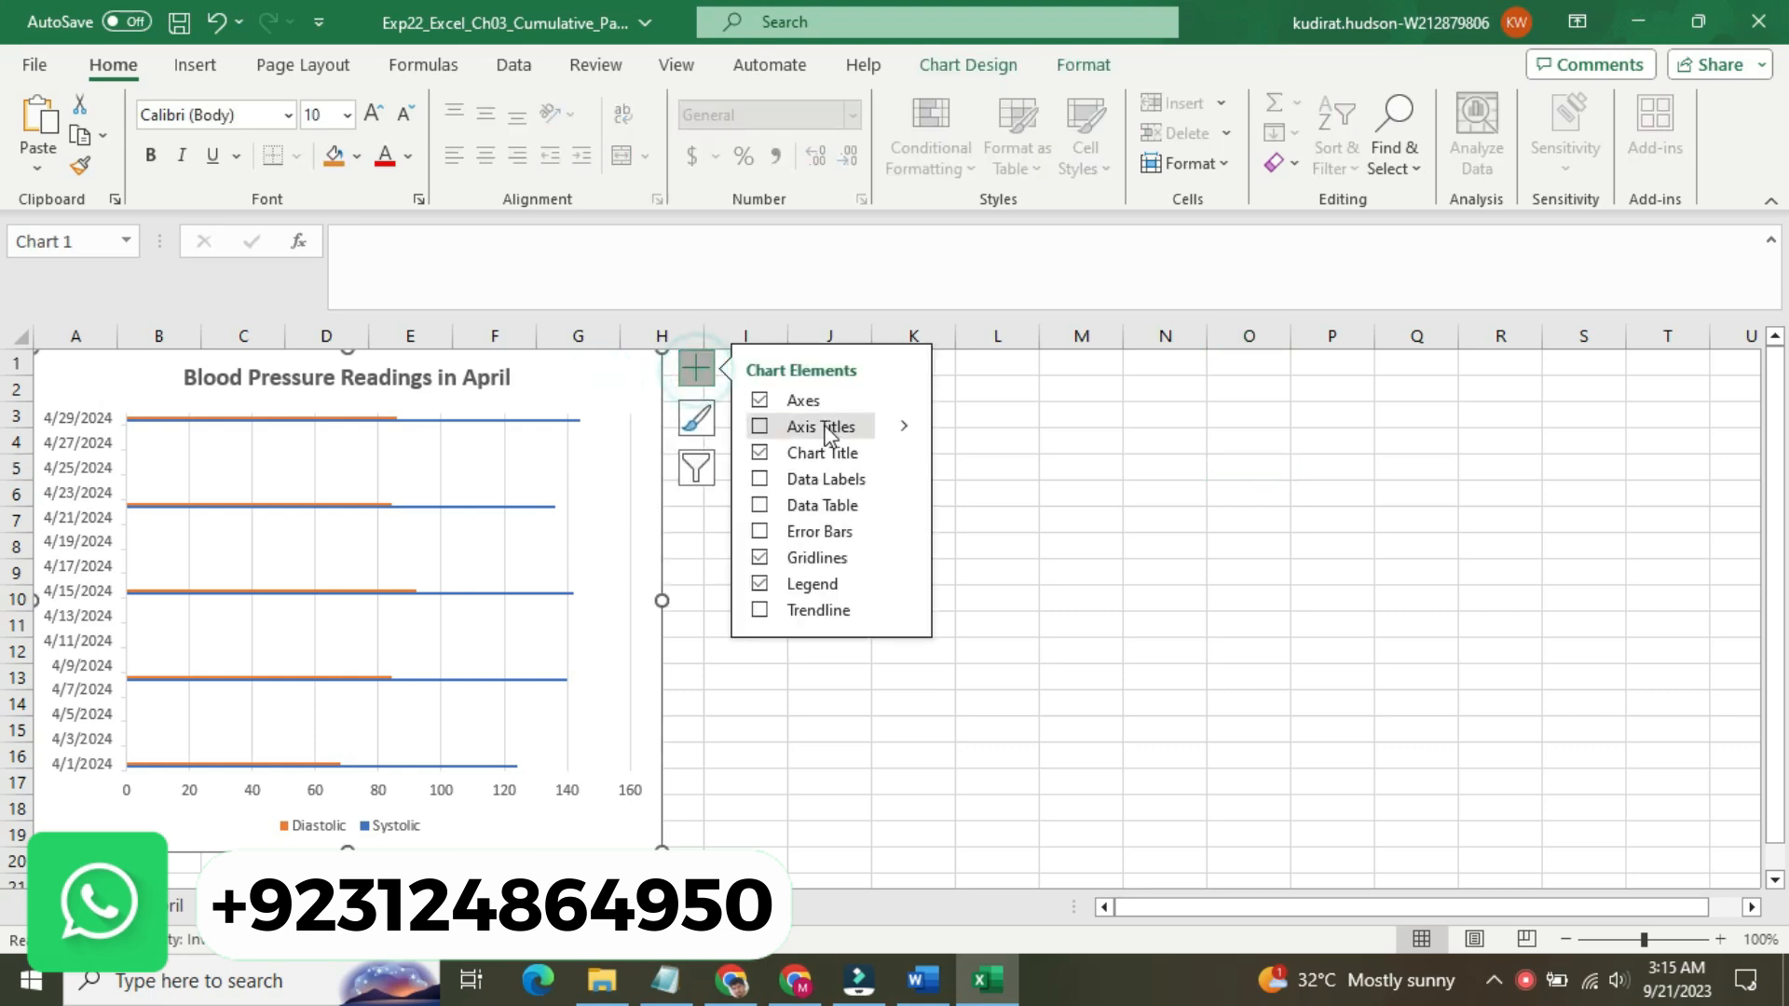
pyautogui.click(902, 401)
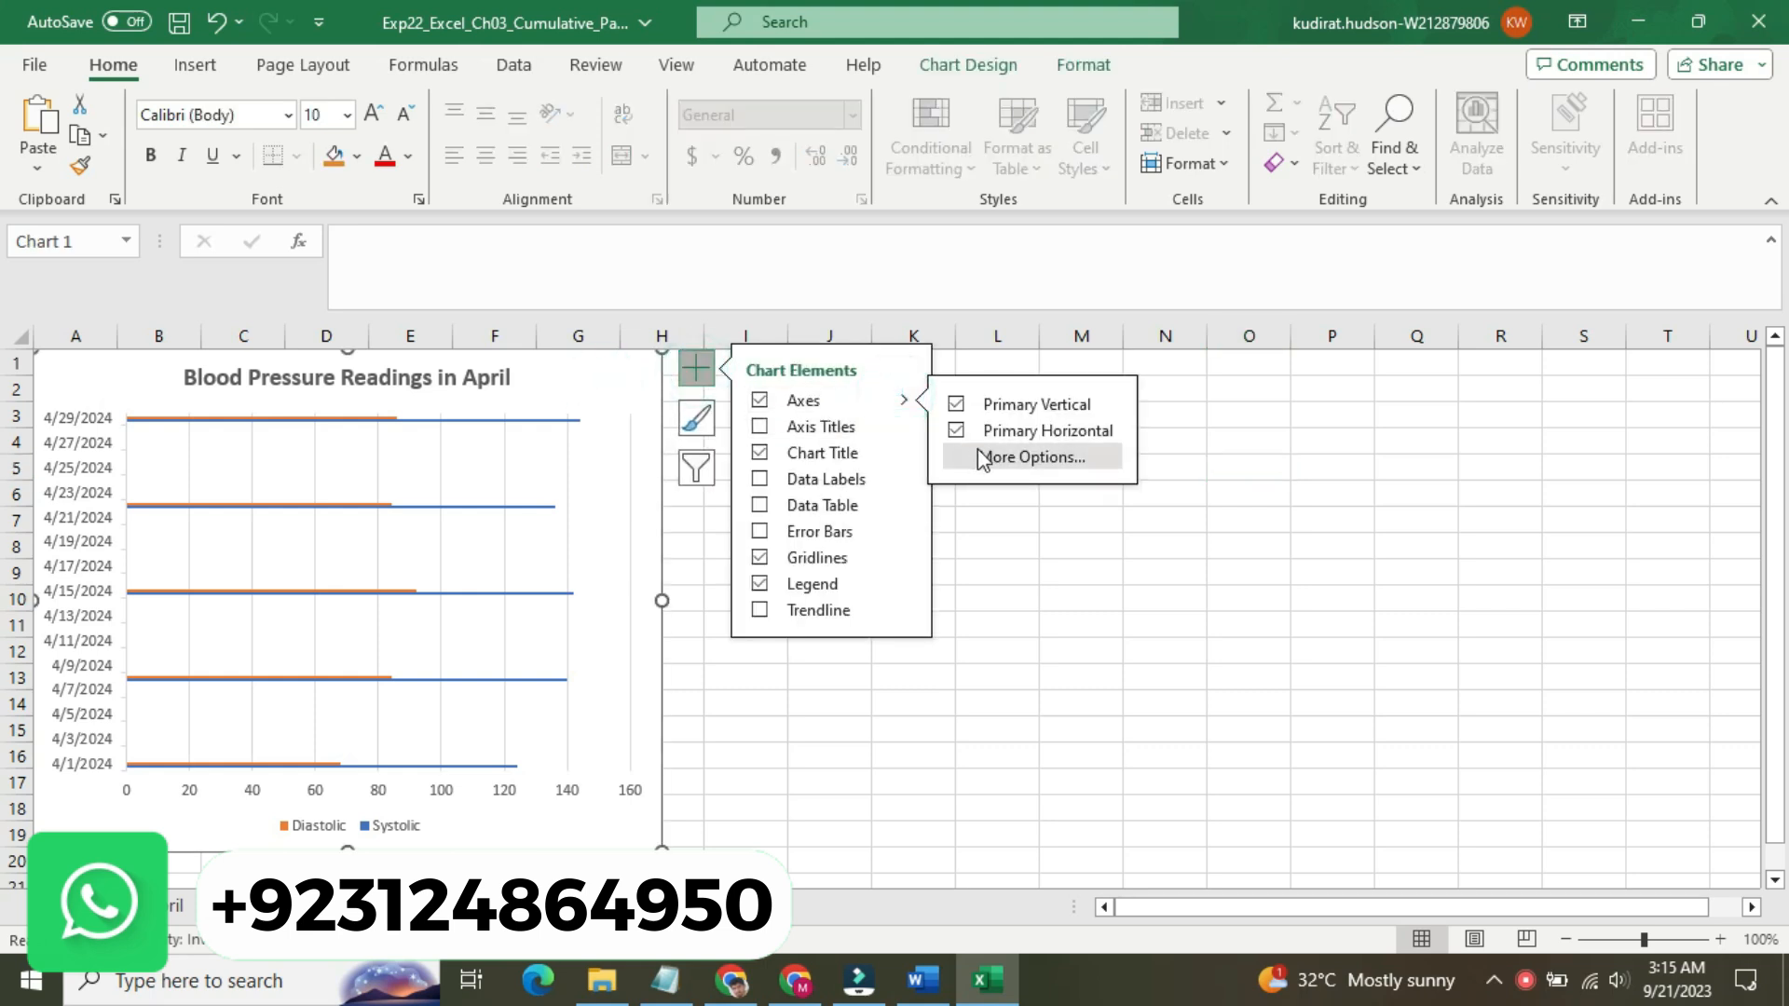
pyautogui.click(978, 455)
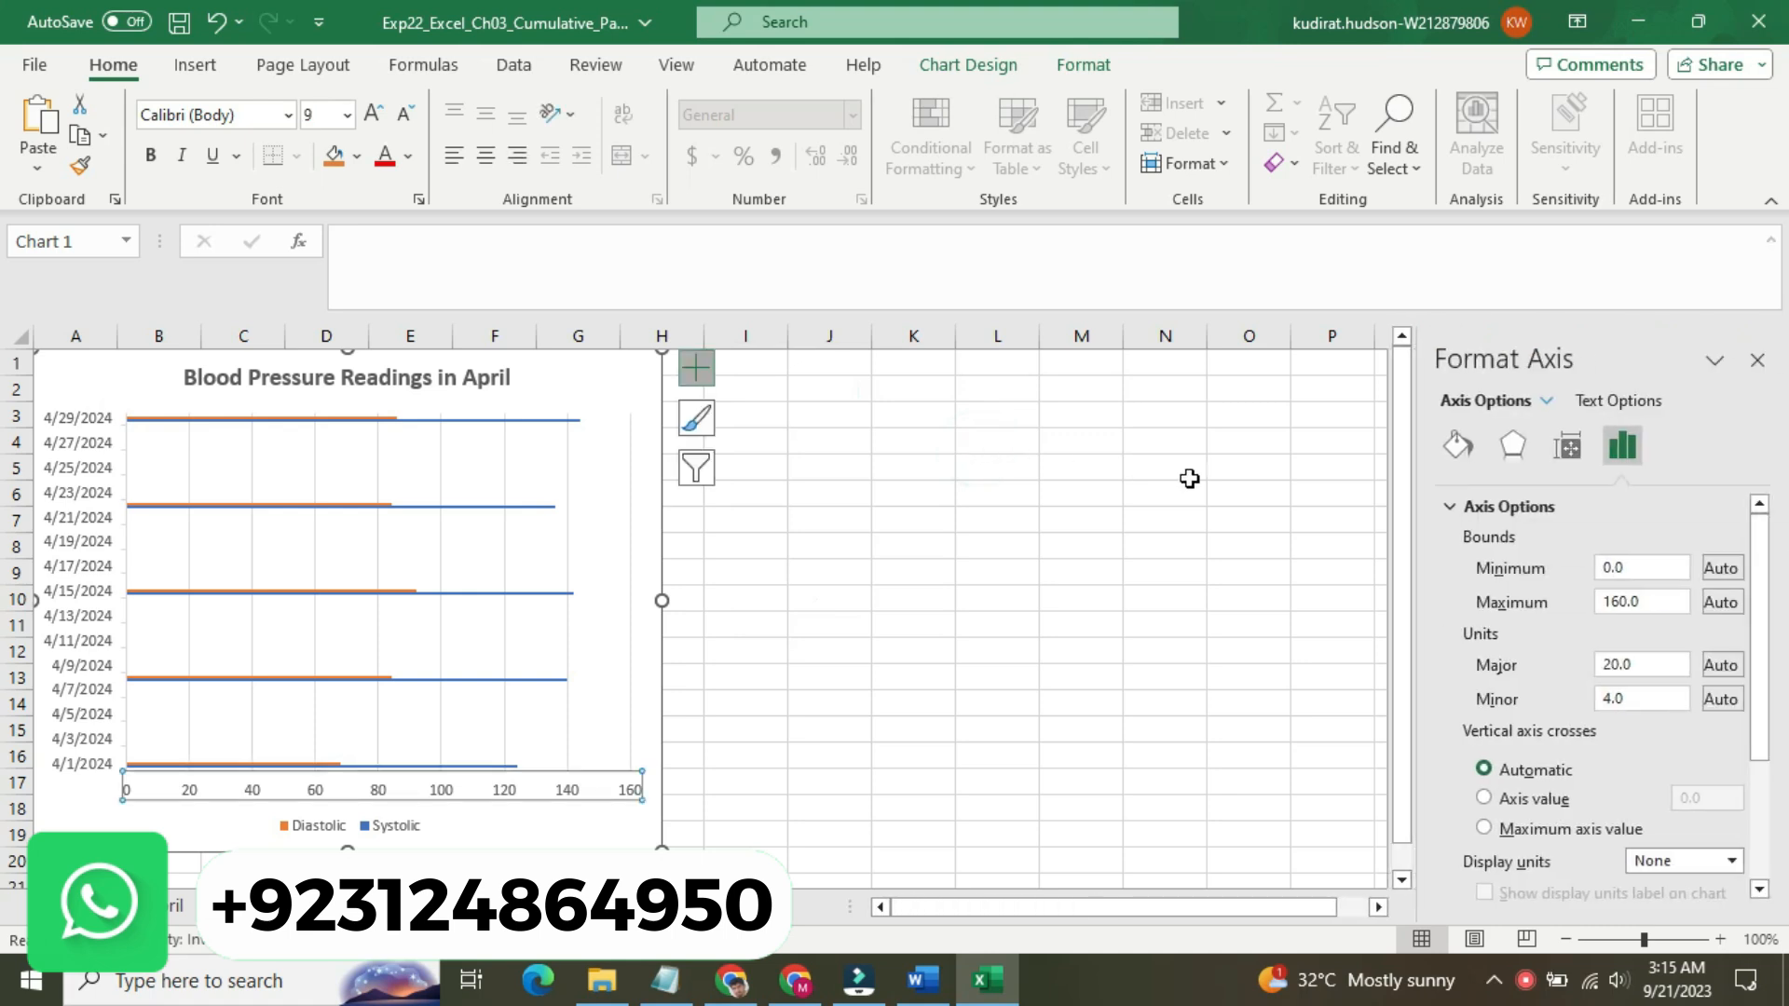
# - Set the vertical axis to cross at an axis value of 0.0 in the horizontal axis's options
pyautogui.moveTo(1763, 580); pyautogui.dragTo(1772, 656)
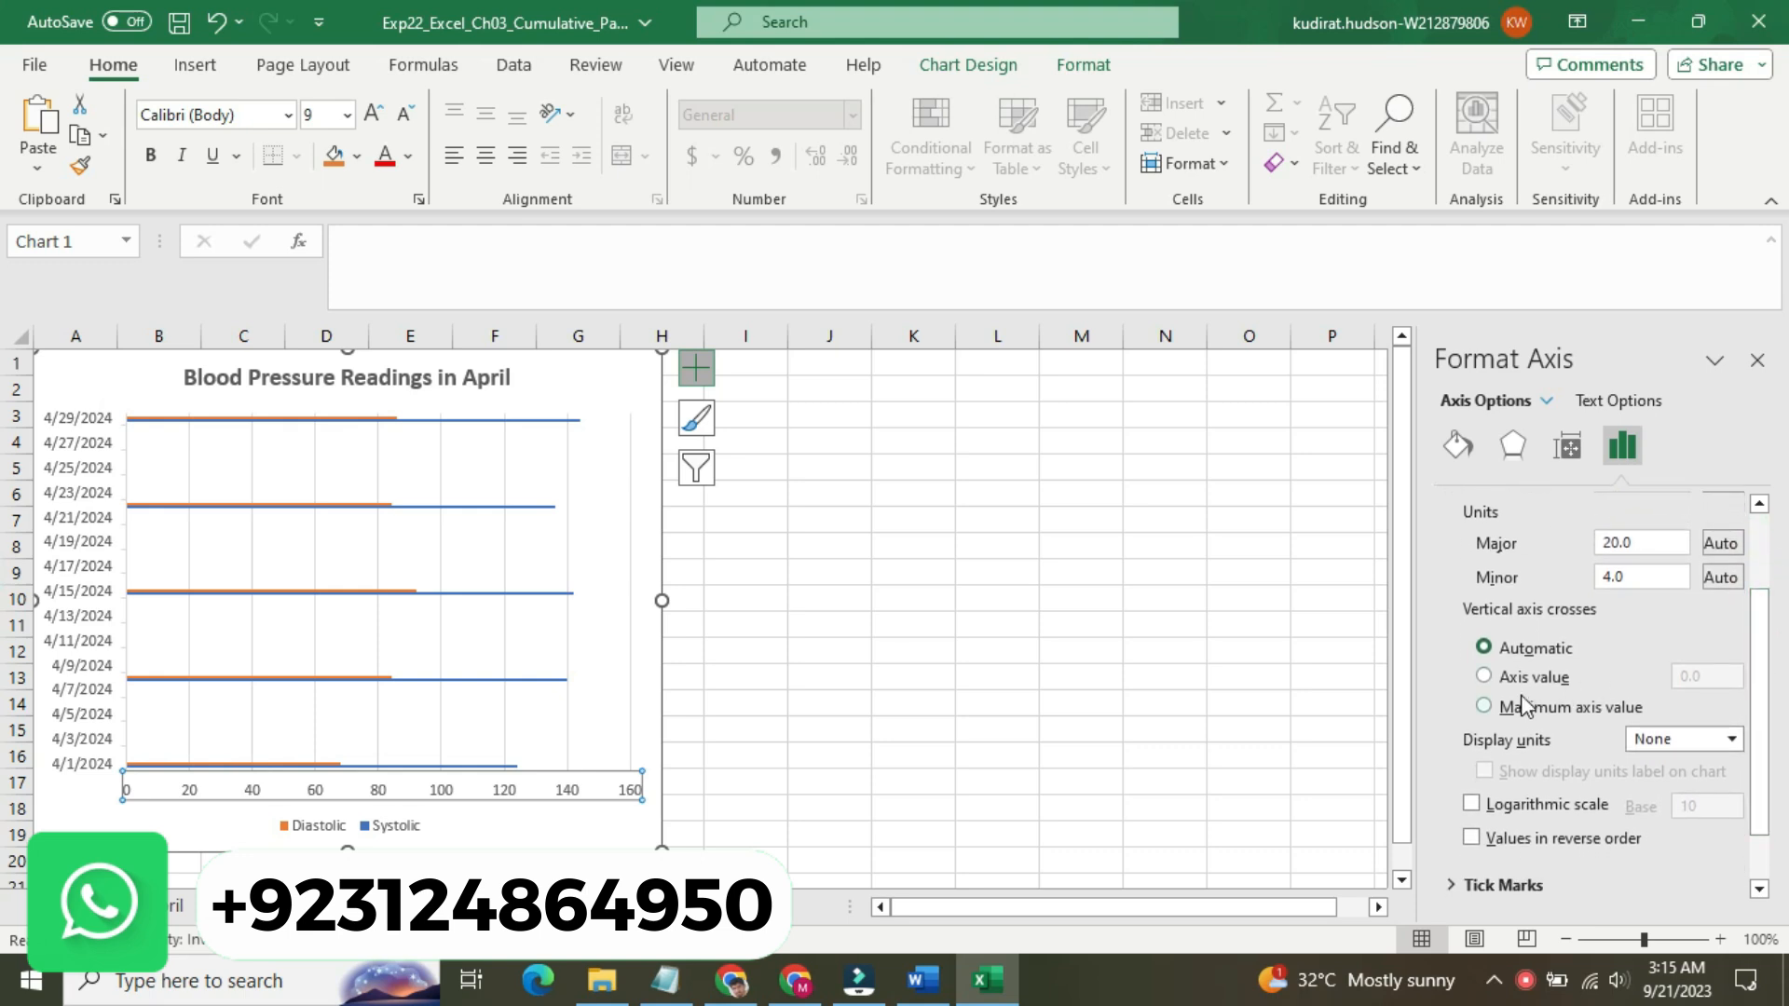
pyautogui.click(1485, 706)
pyautogui.click(1486, 679)
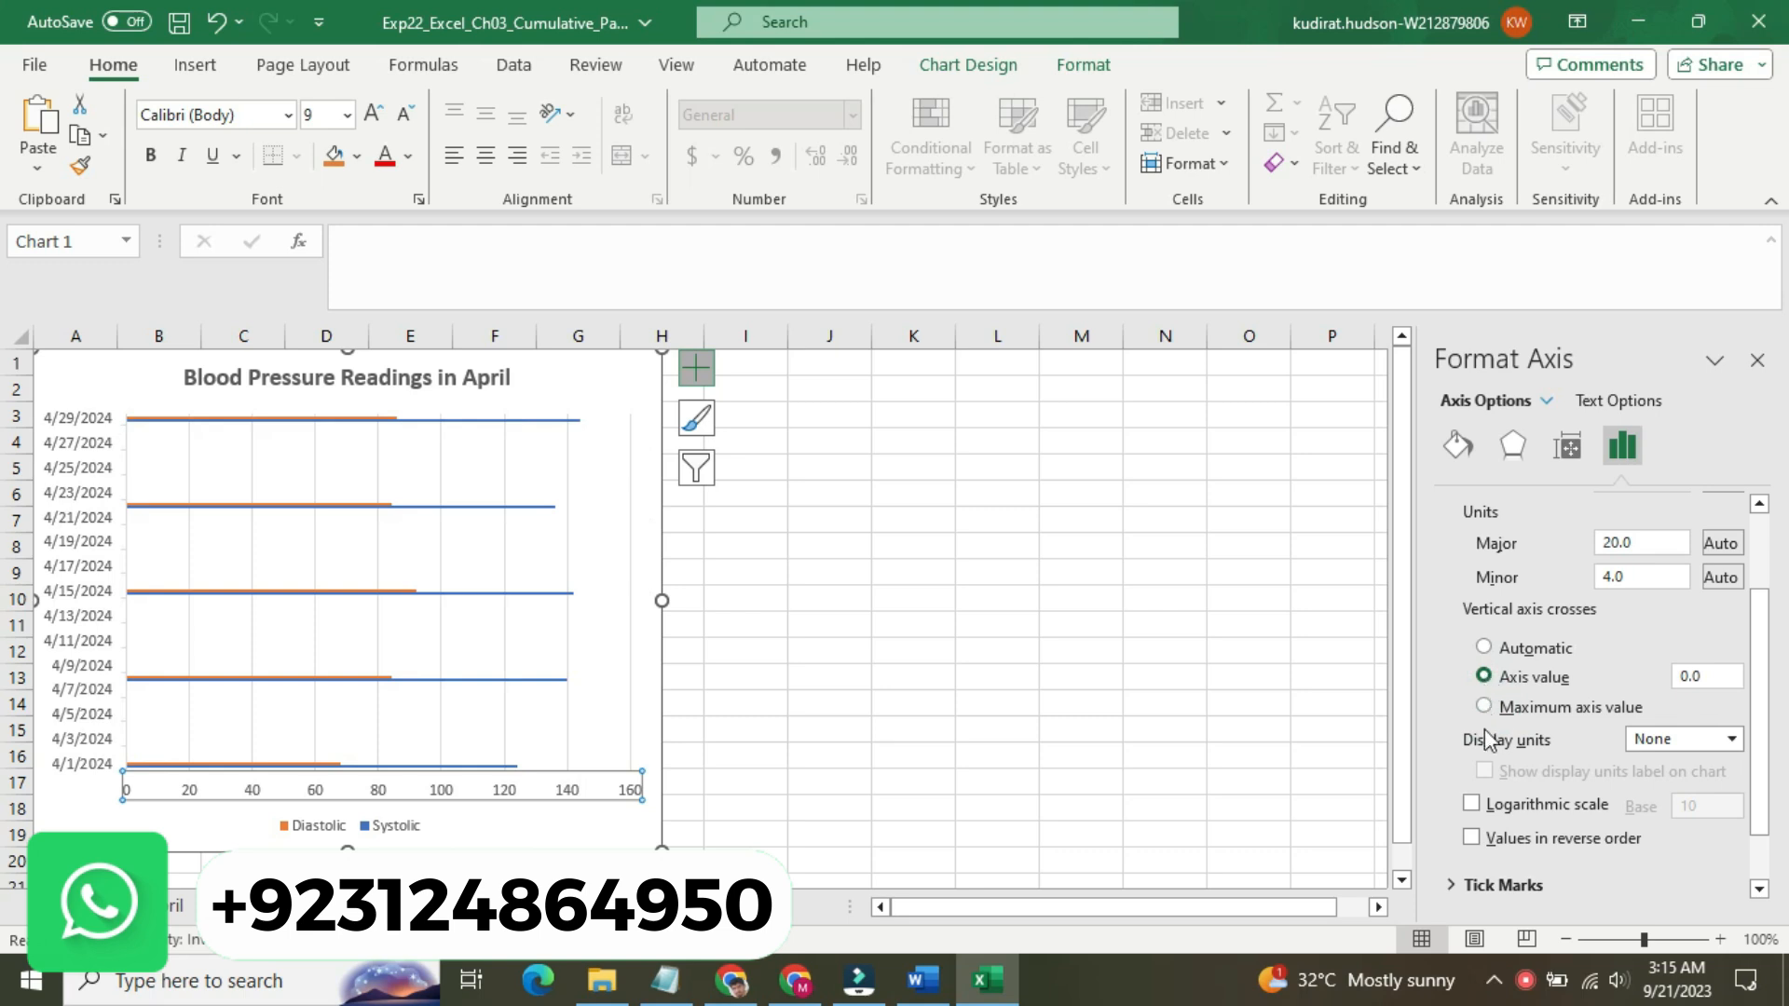
# - Recheck step 6 in Word, then examine the horizontal axis's Axis Options, Tick Marks, Labels and Number settings in Excel for Text axis
pyautogui.click(921, 980)
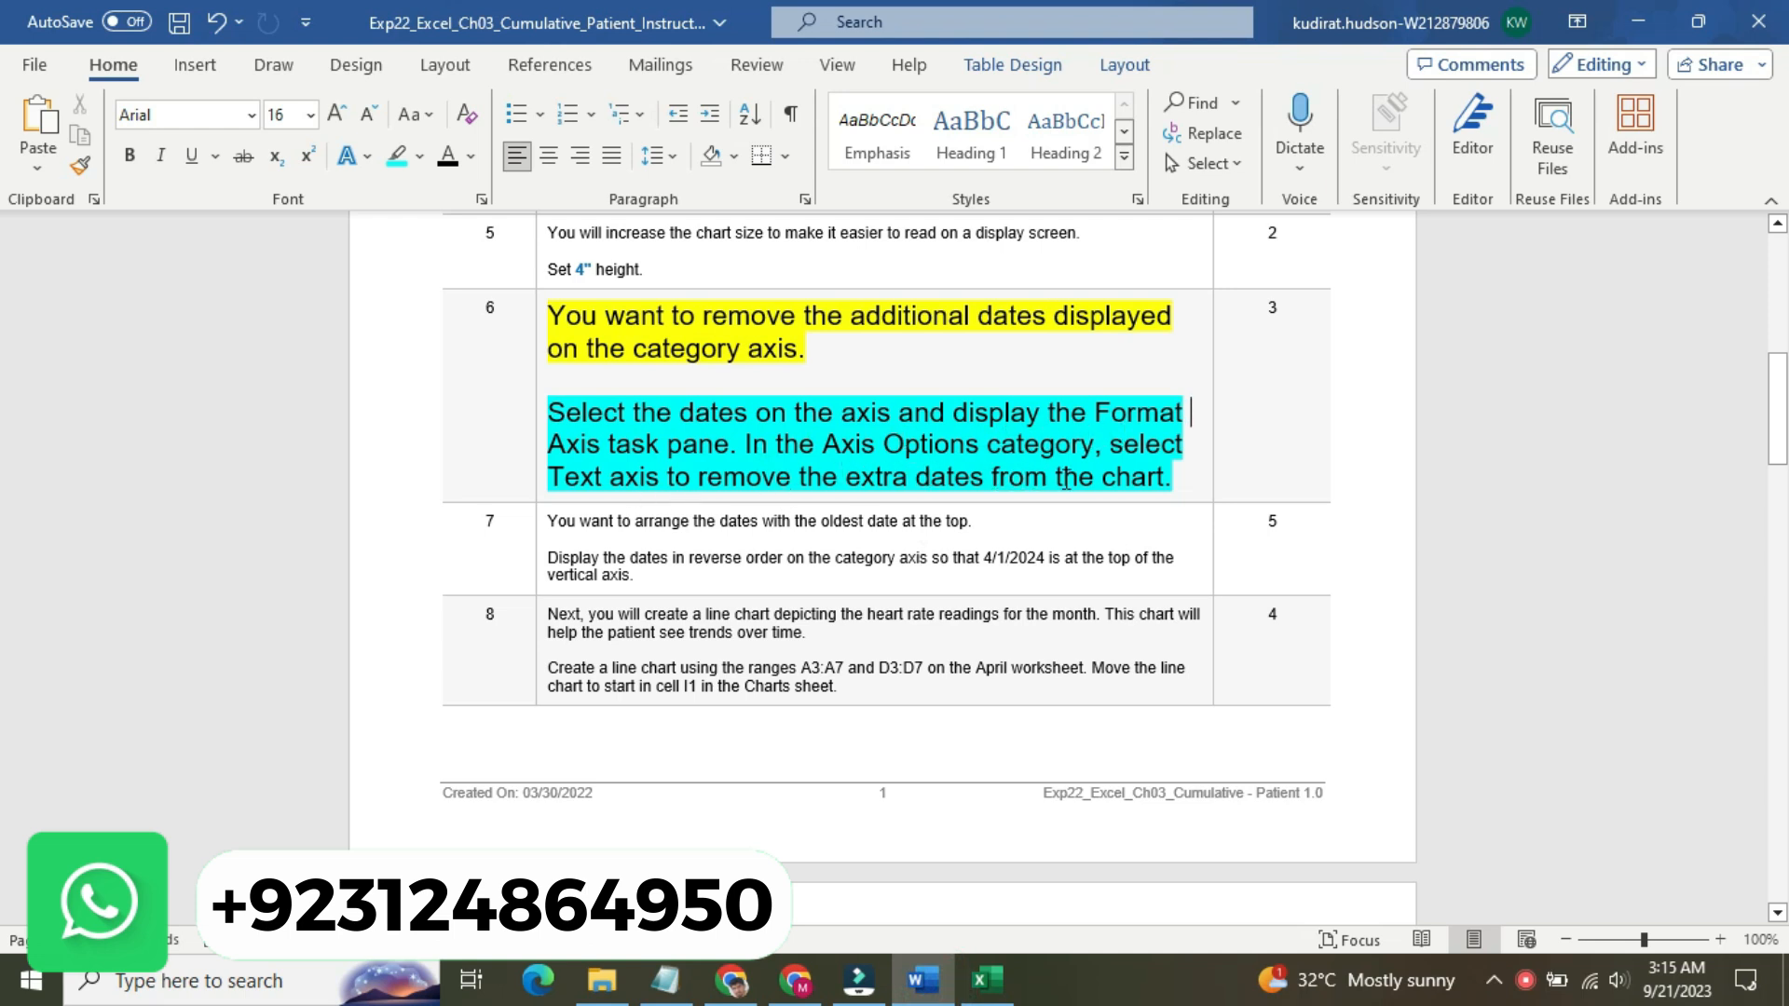
pyautogui.click(986, 980)
pyautogui.scroll(-2, 1766, 699)
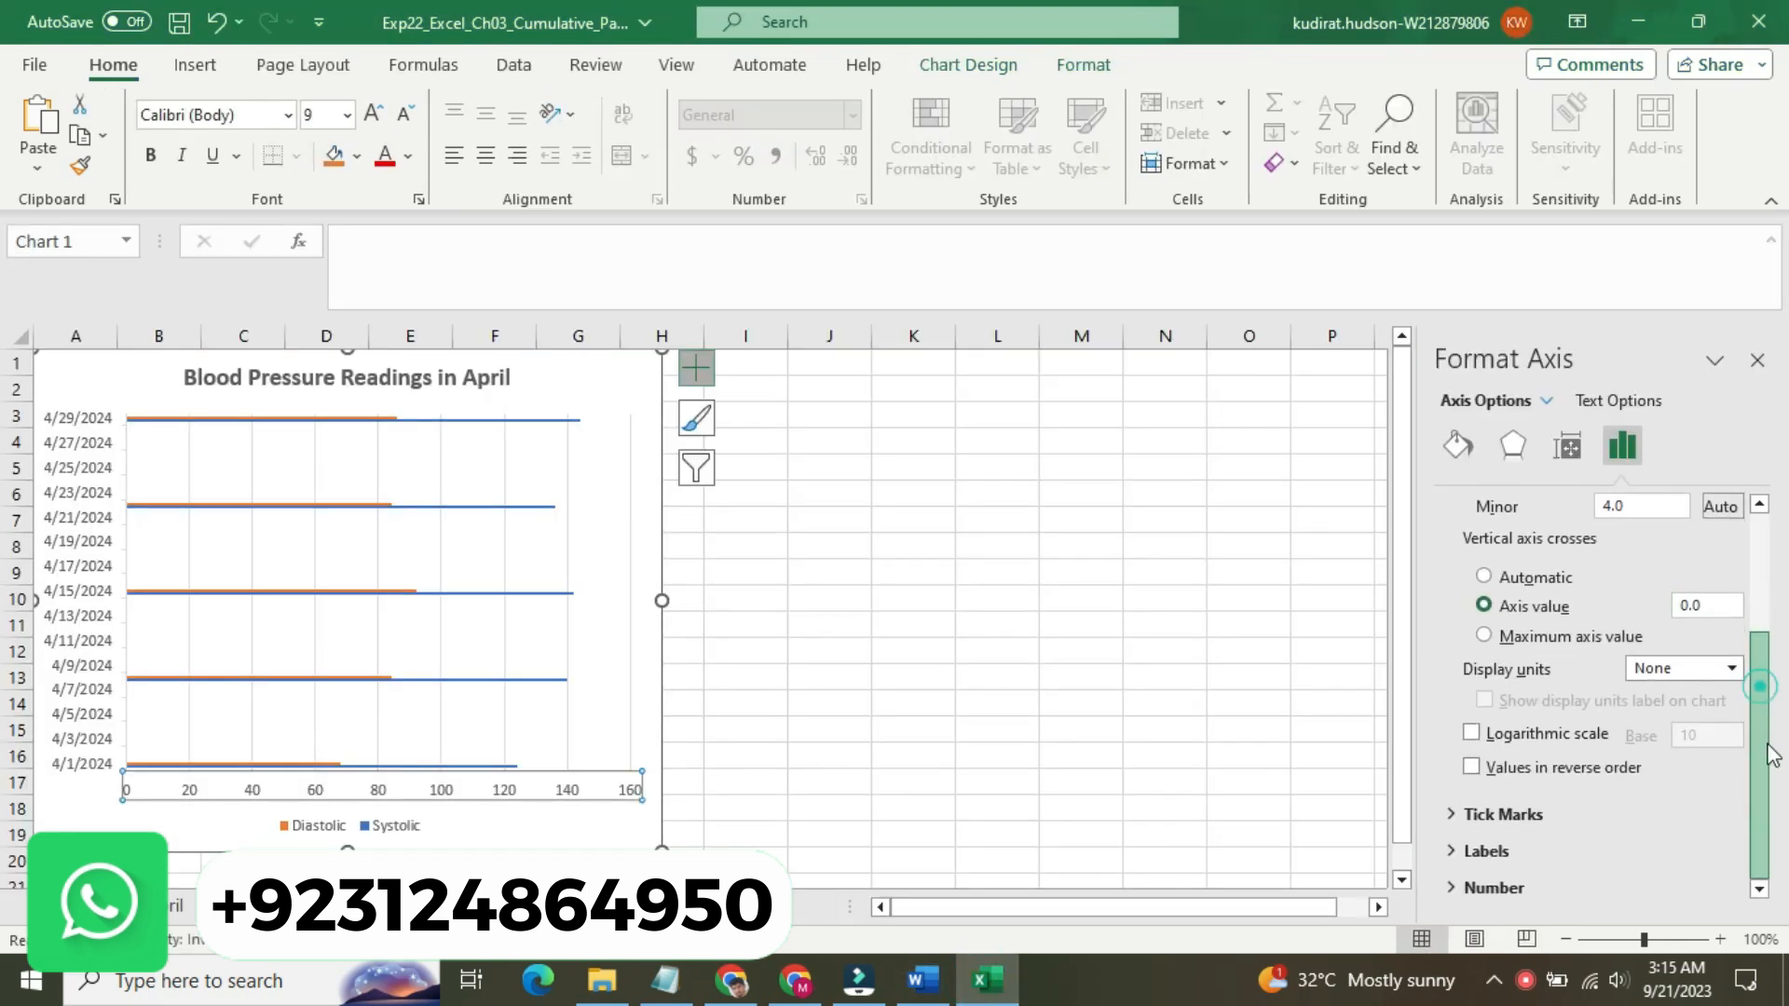
pyautogui.moveTo(1777, 759); pyautogui.dragTo(1767, 626)
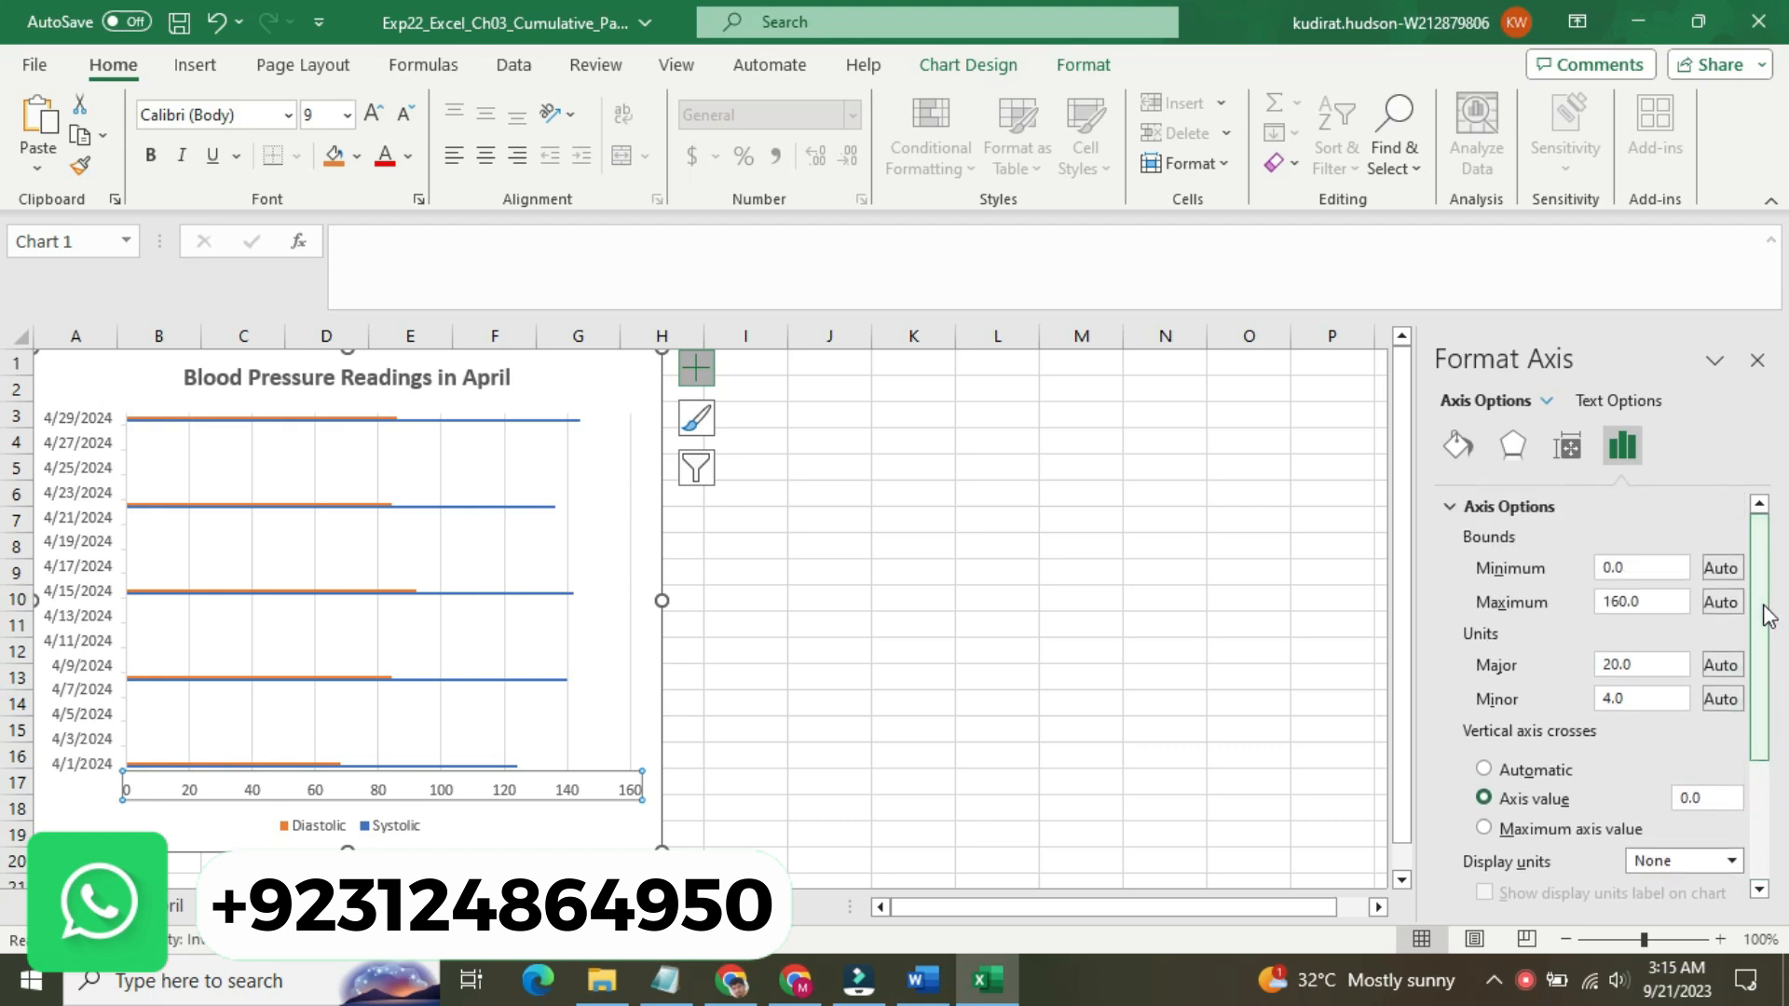
pyautogui.click(1446, 507)
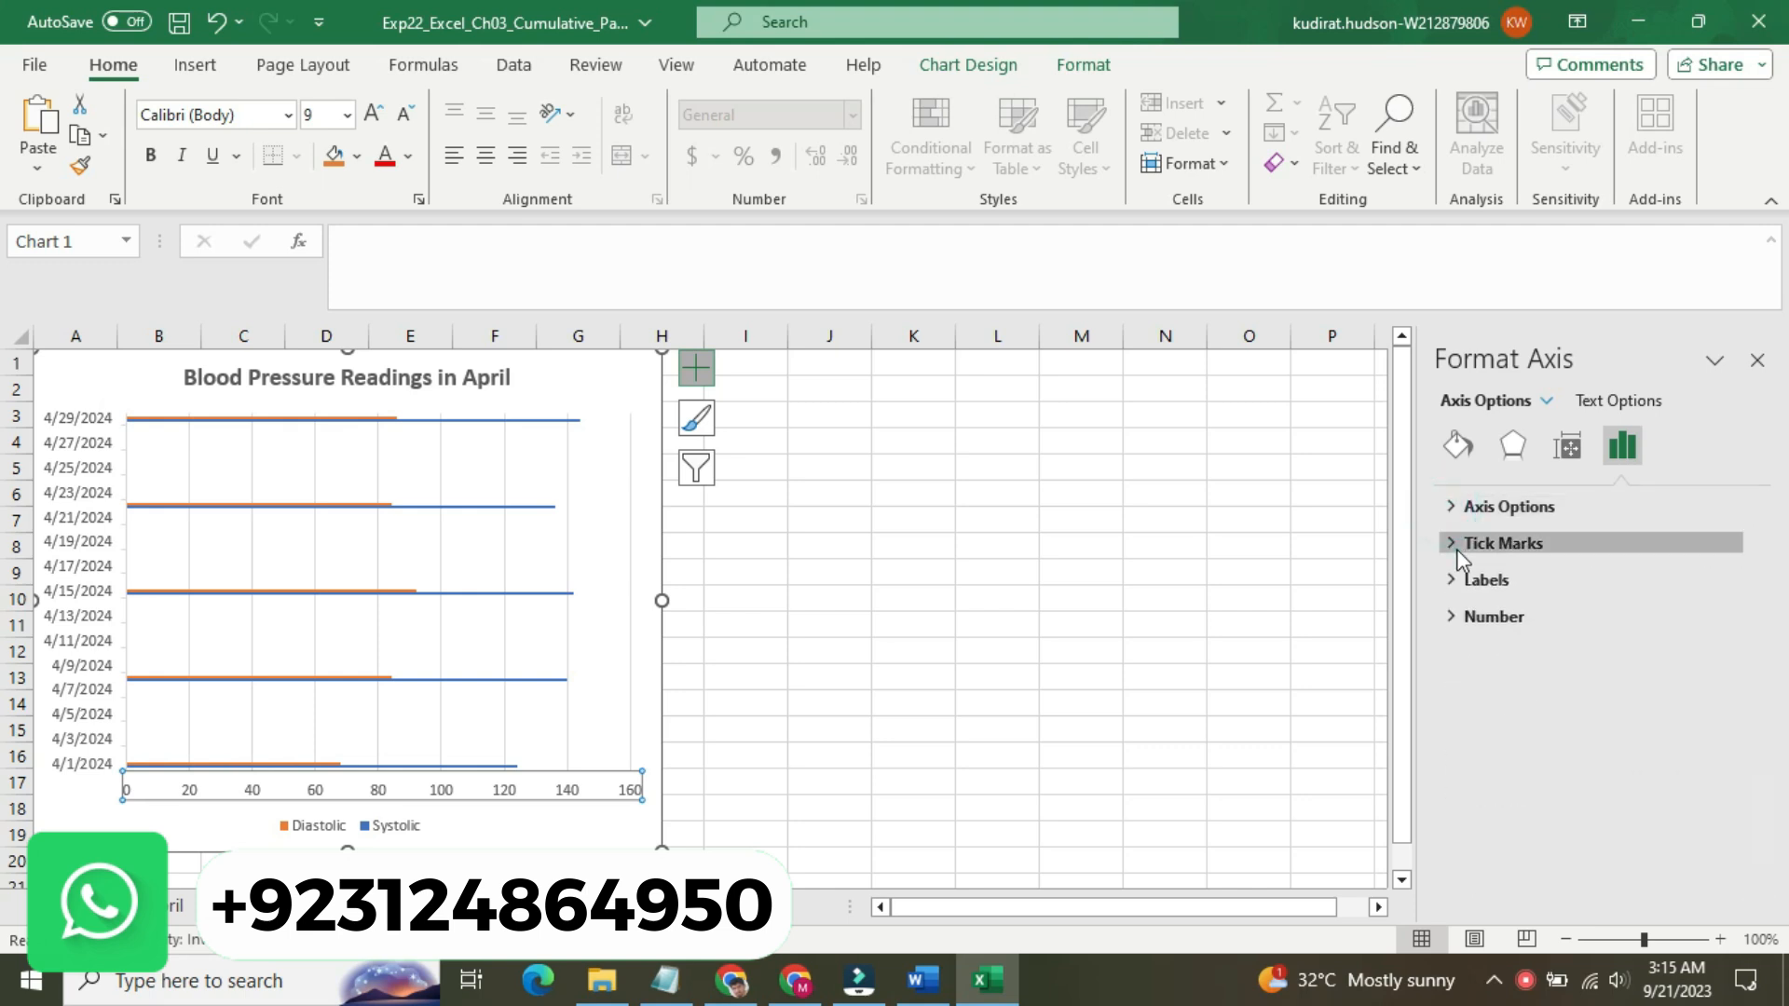
pyautogui.click(1457, 546)
pyautogui.click(1457, 545)
pyautogui.click(1451, 576)
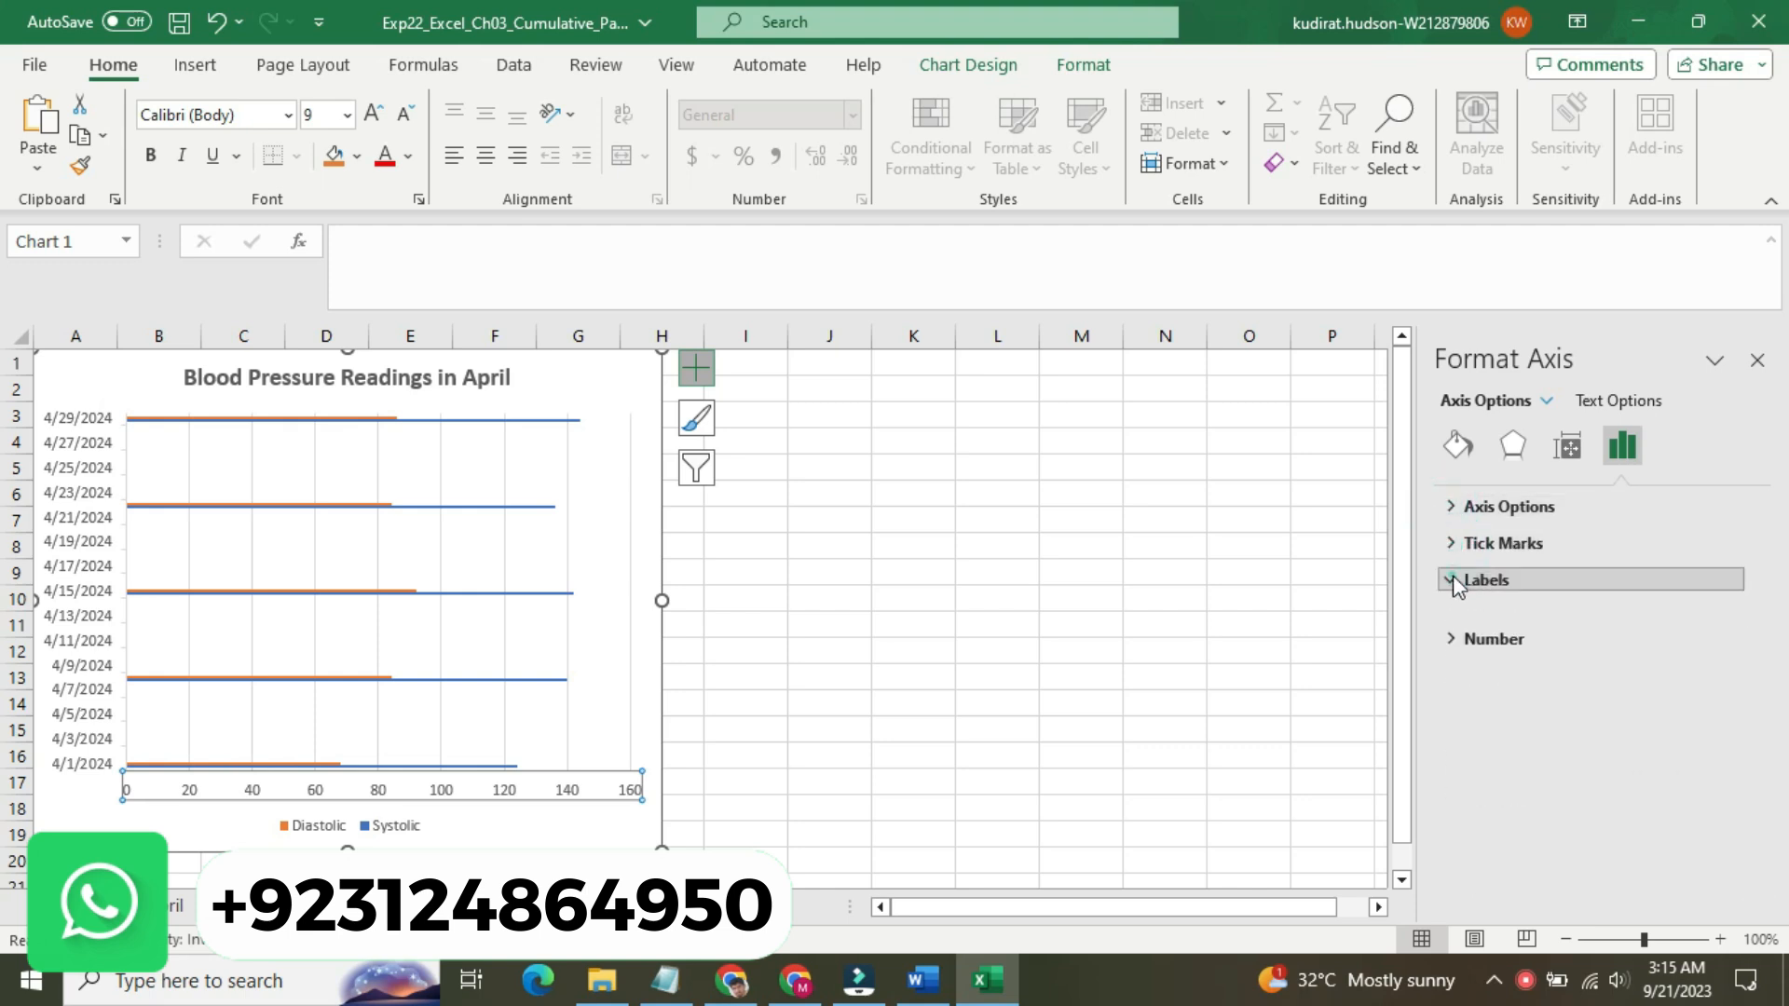
pyautogui.click(1452, 575)
pyautogui.click(1450, 610)
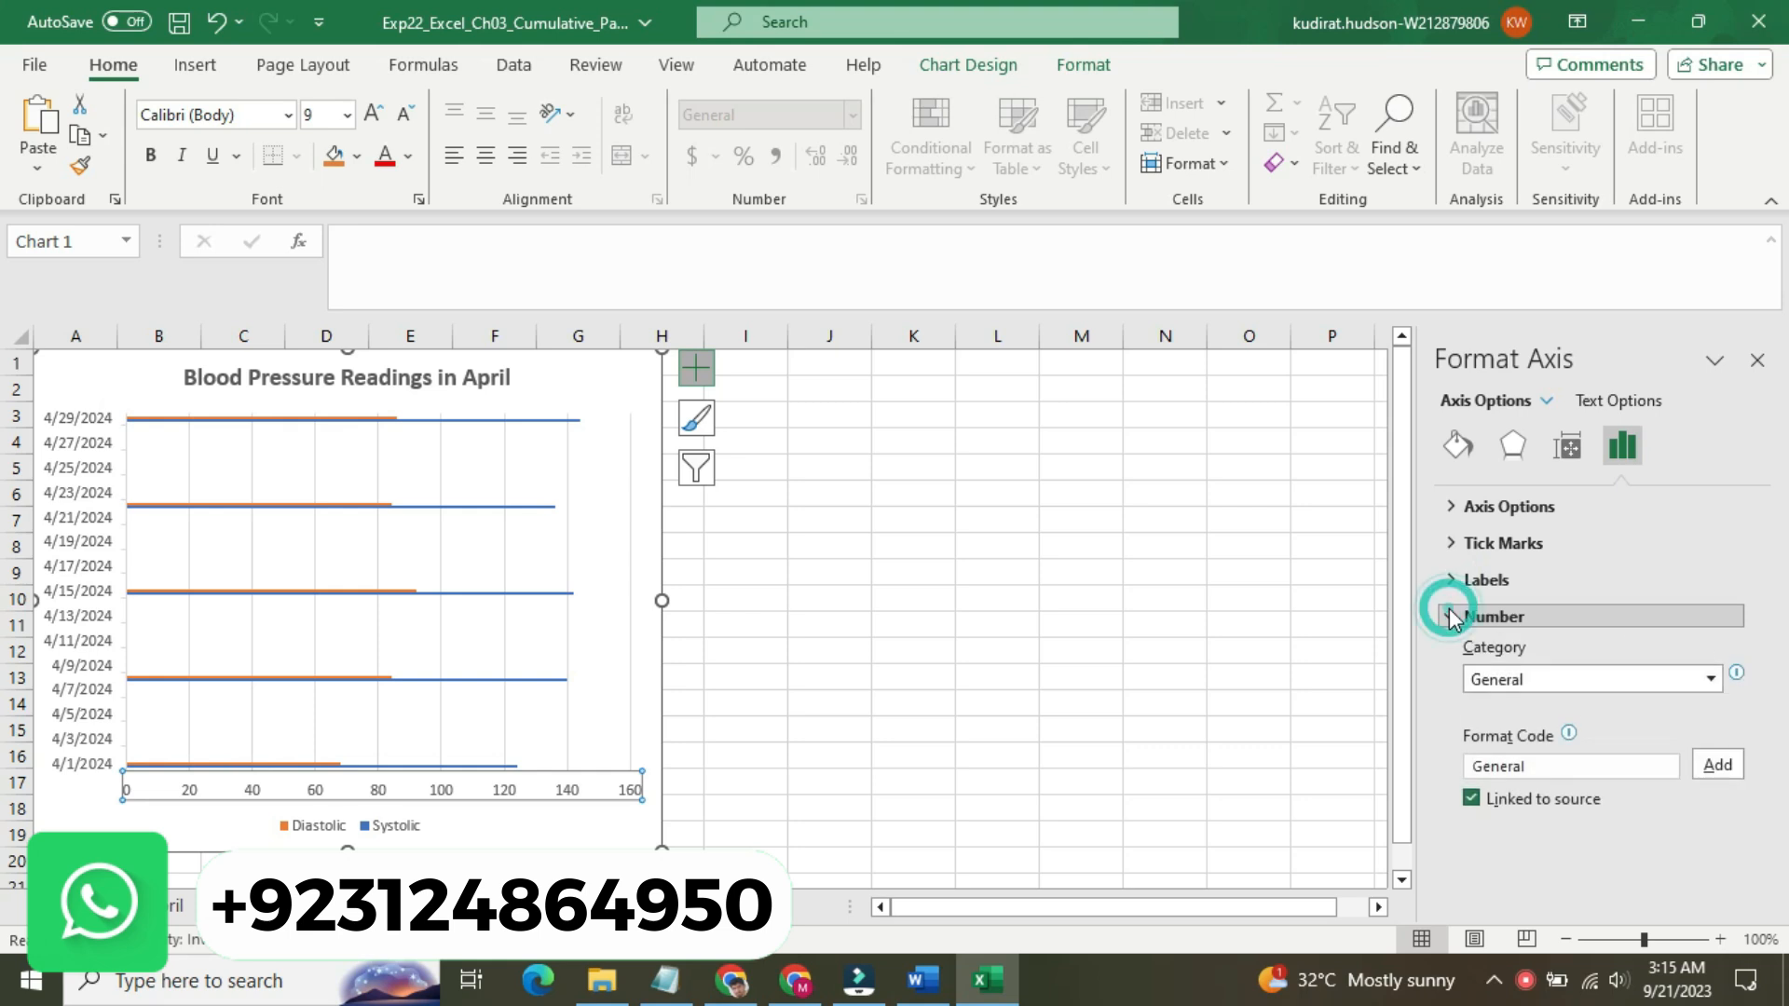
pyautogui.click(1450, 609)
# - Examine the horizontal axis's Alignment, Shadow, Glow, Soft Edges and 3-D Format settings for the Text axis option
pyautogui.click(1573, 446)
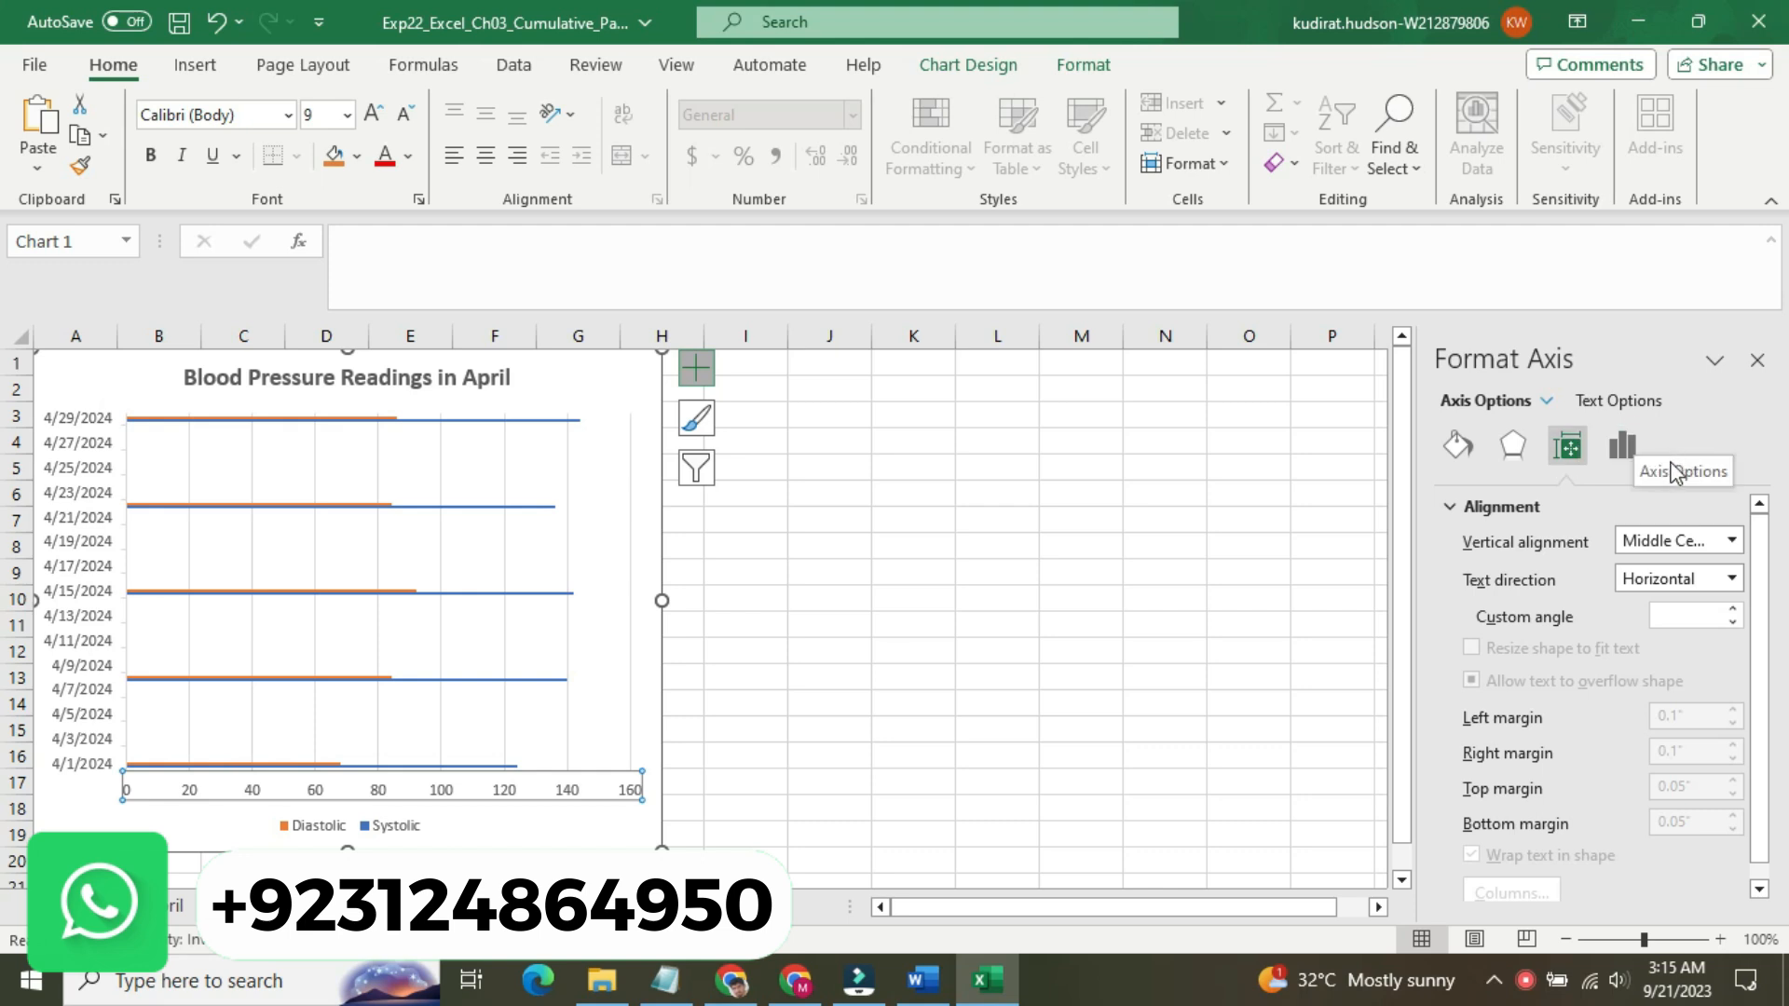
pyautogui.moveTo(1754, 580); pyautogui.dragTo(1778, 669)
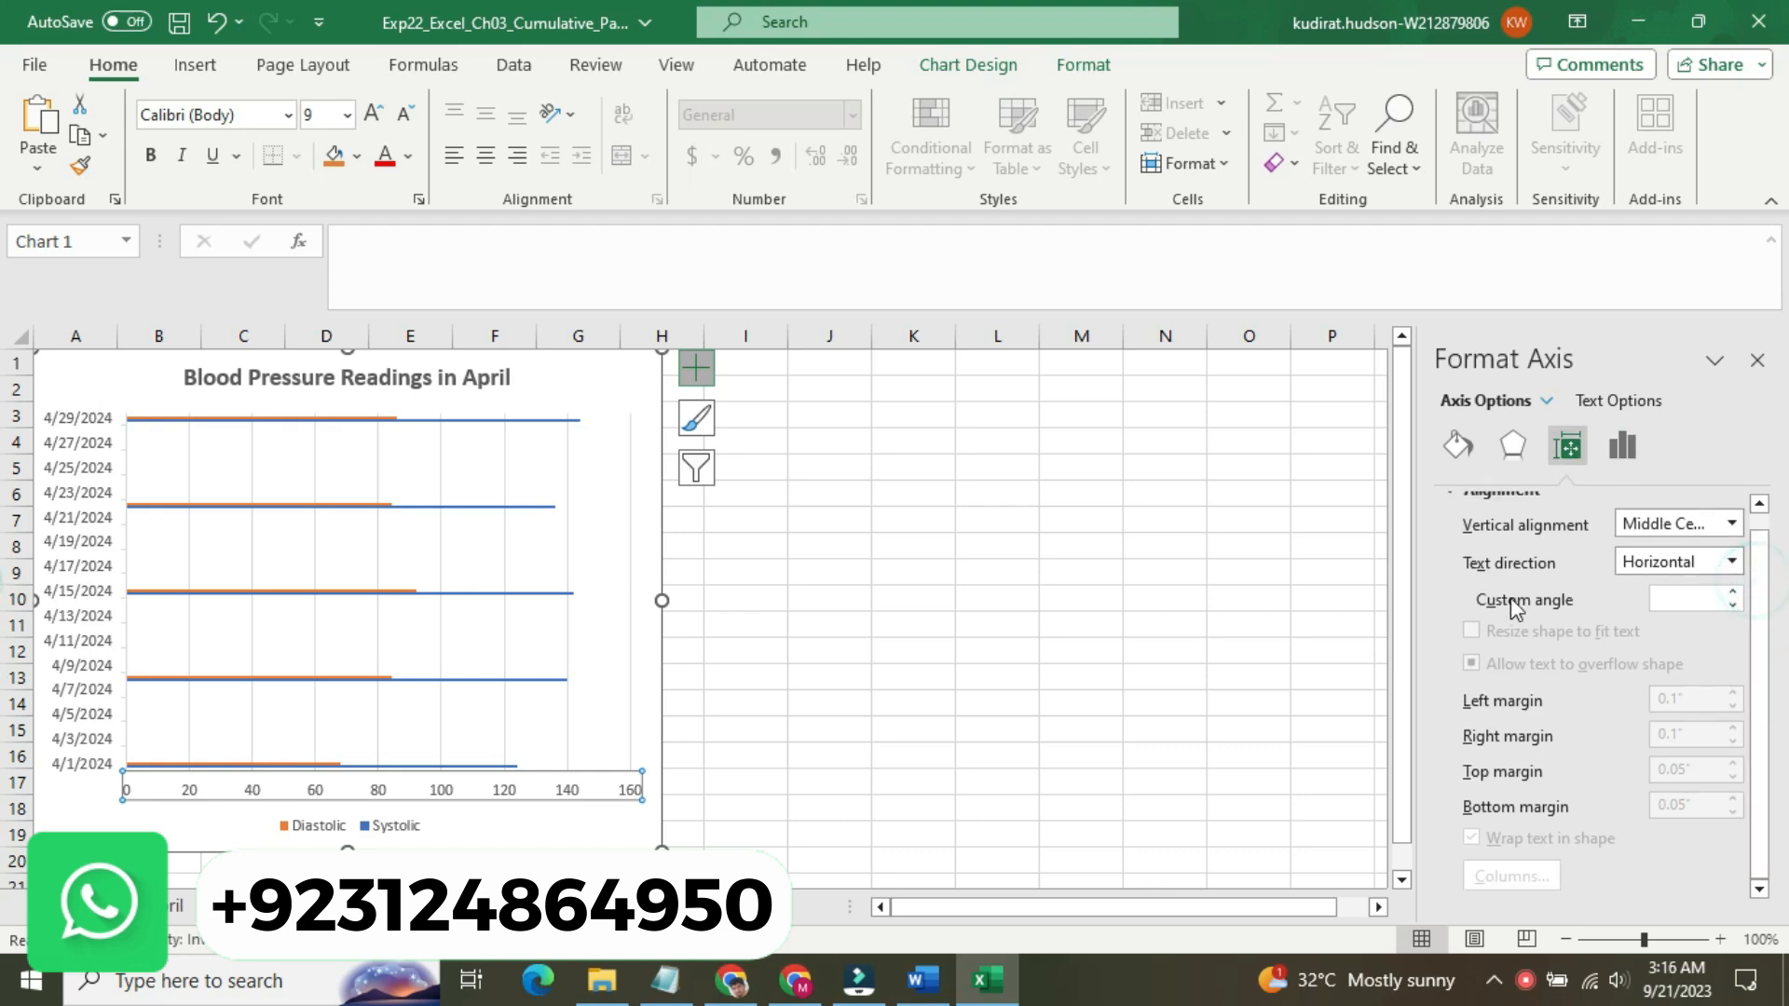
pyautogui.click(1512, 446)
pyautogui.click(1516, 508)
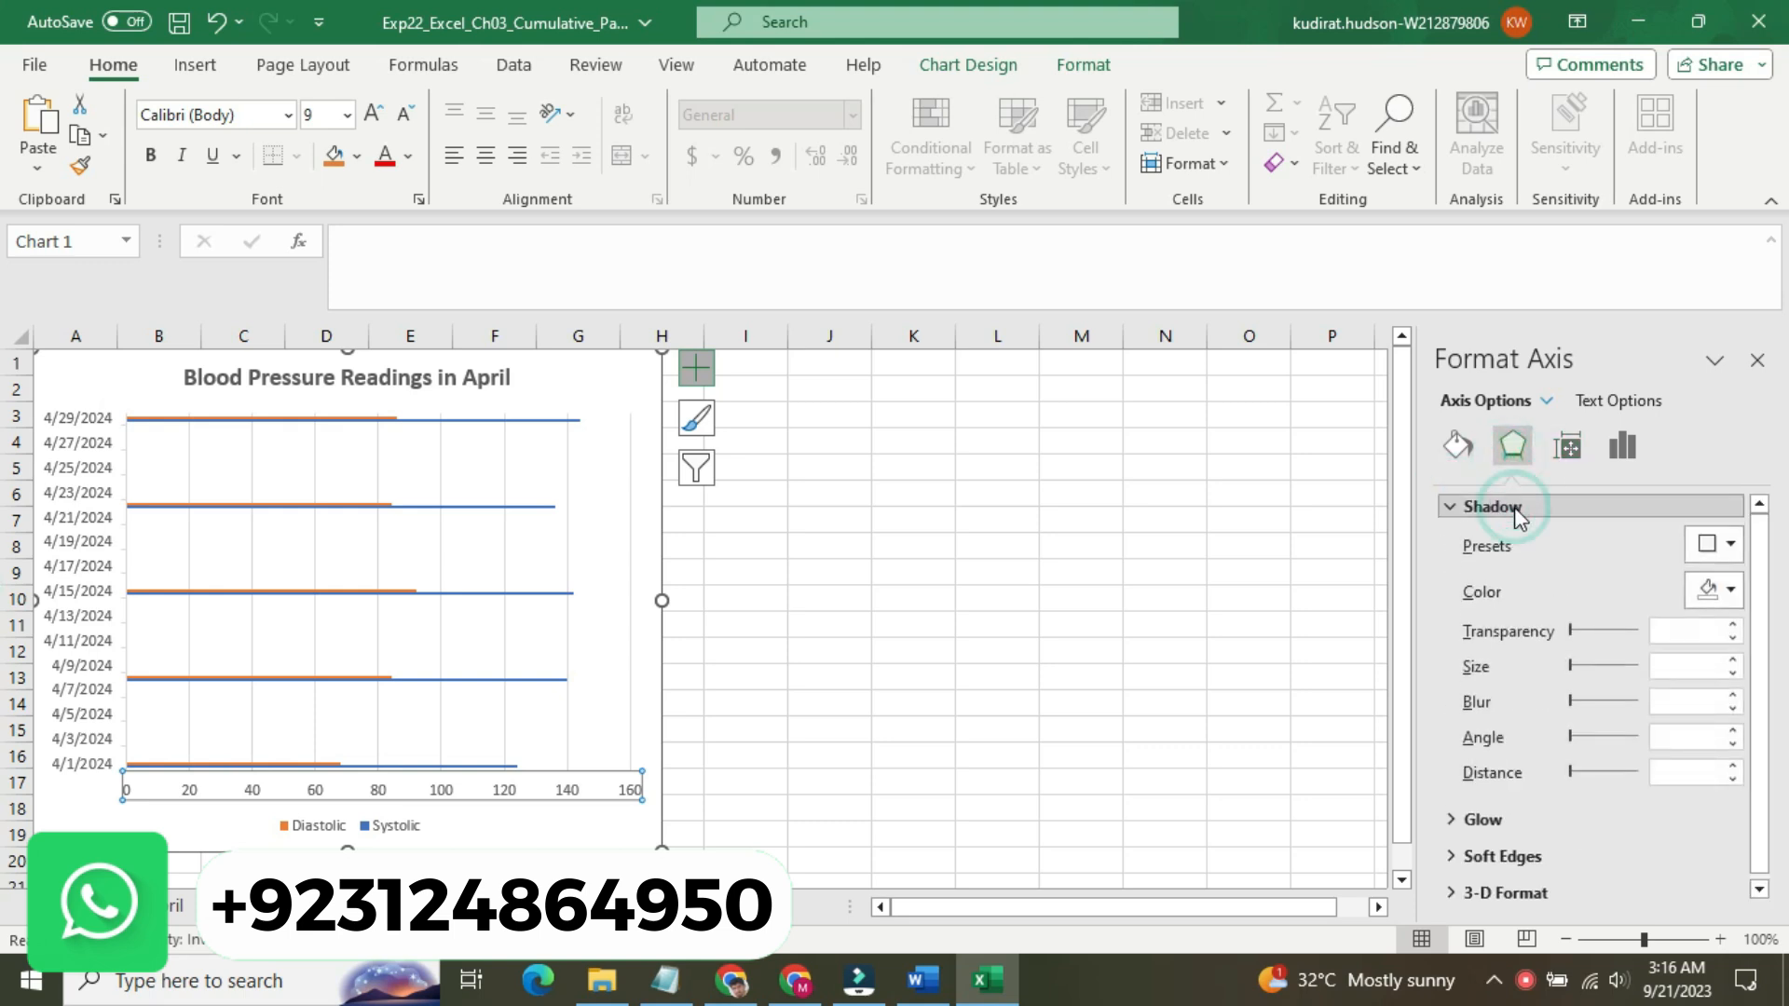
pyautogui.click(1519, 511)
pyautogui.click(1517, 546)
pyautogui.click(1517, 545)
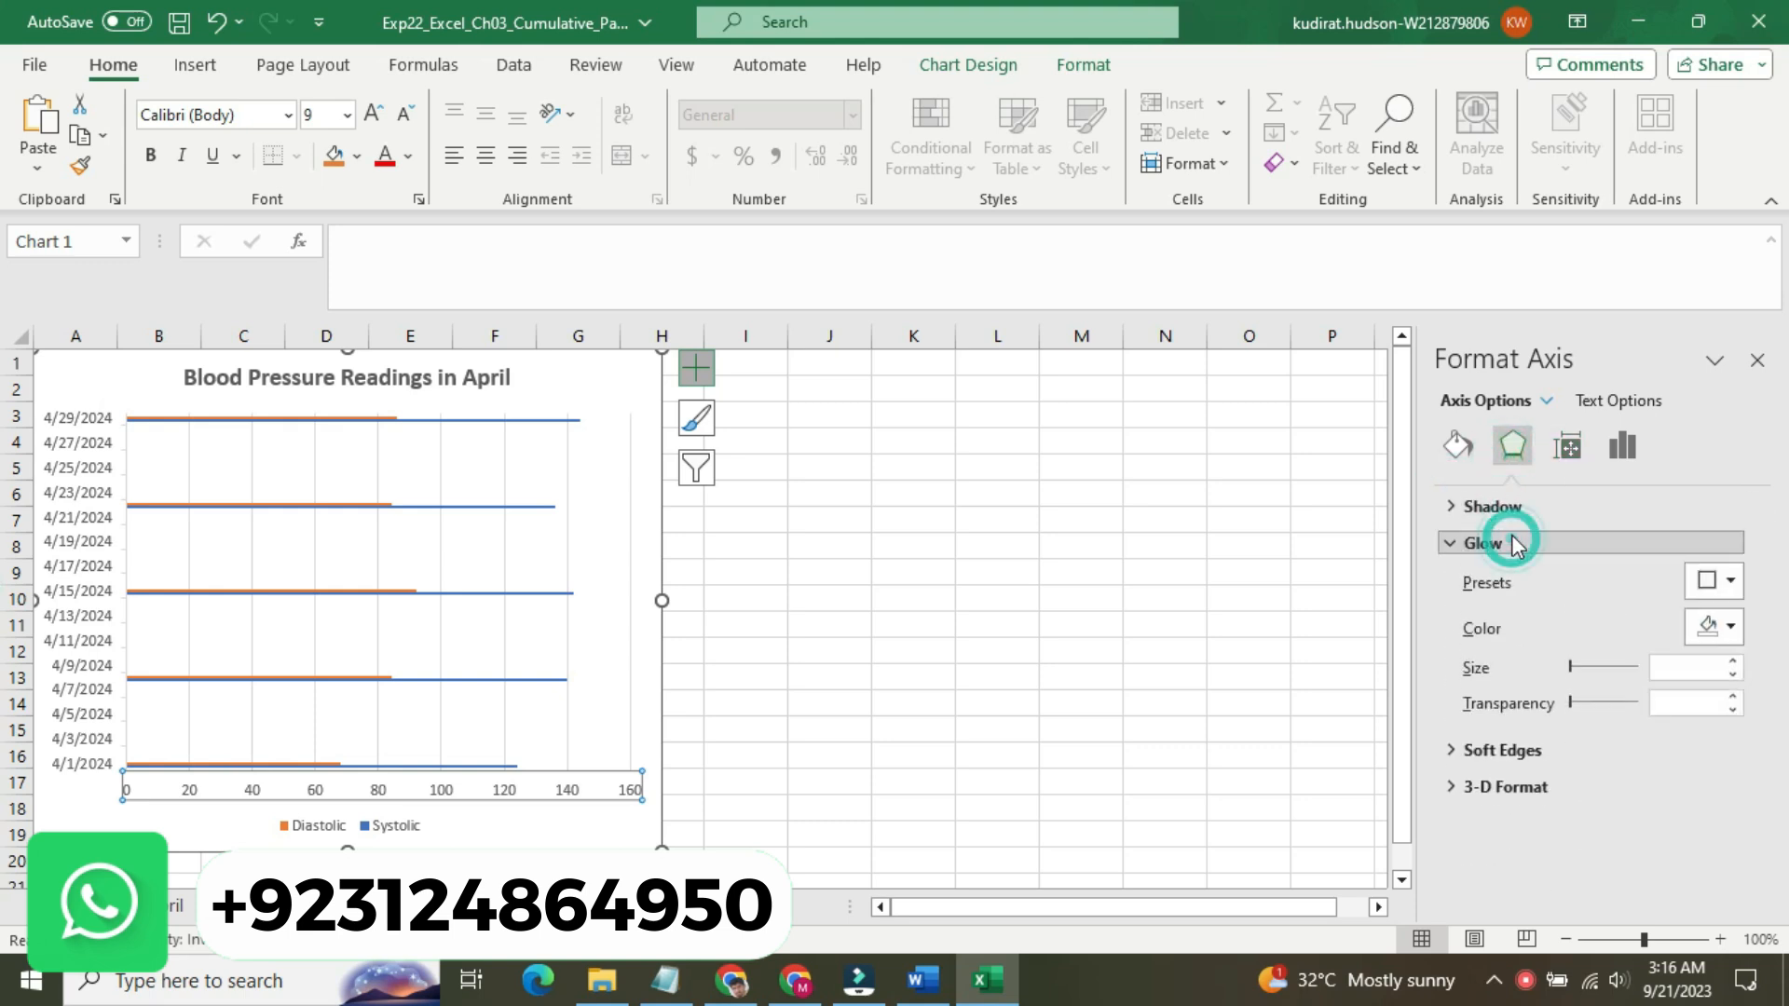
pyautogui.click(1516, 581)
pyautogui.click(1514, 583)
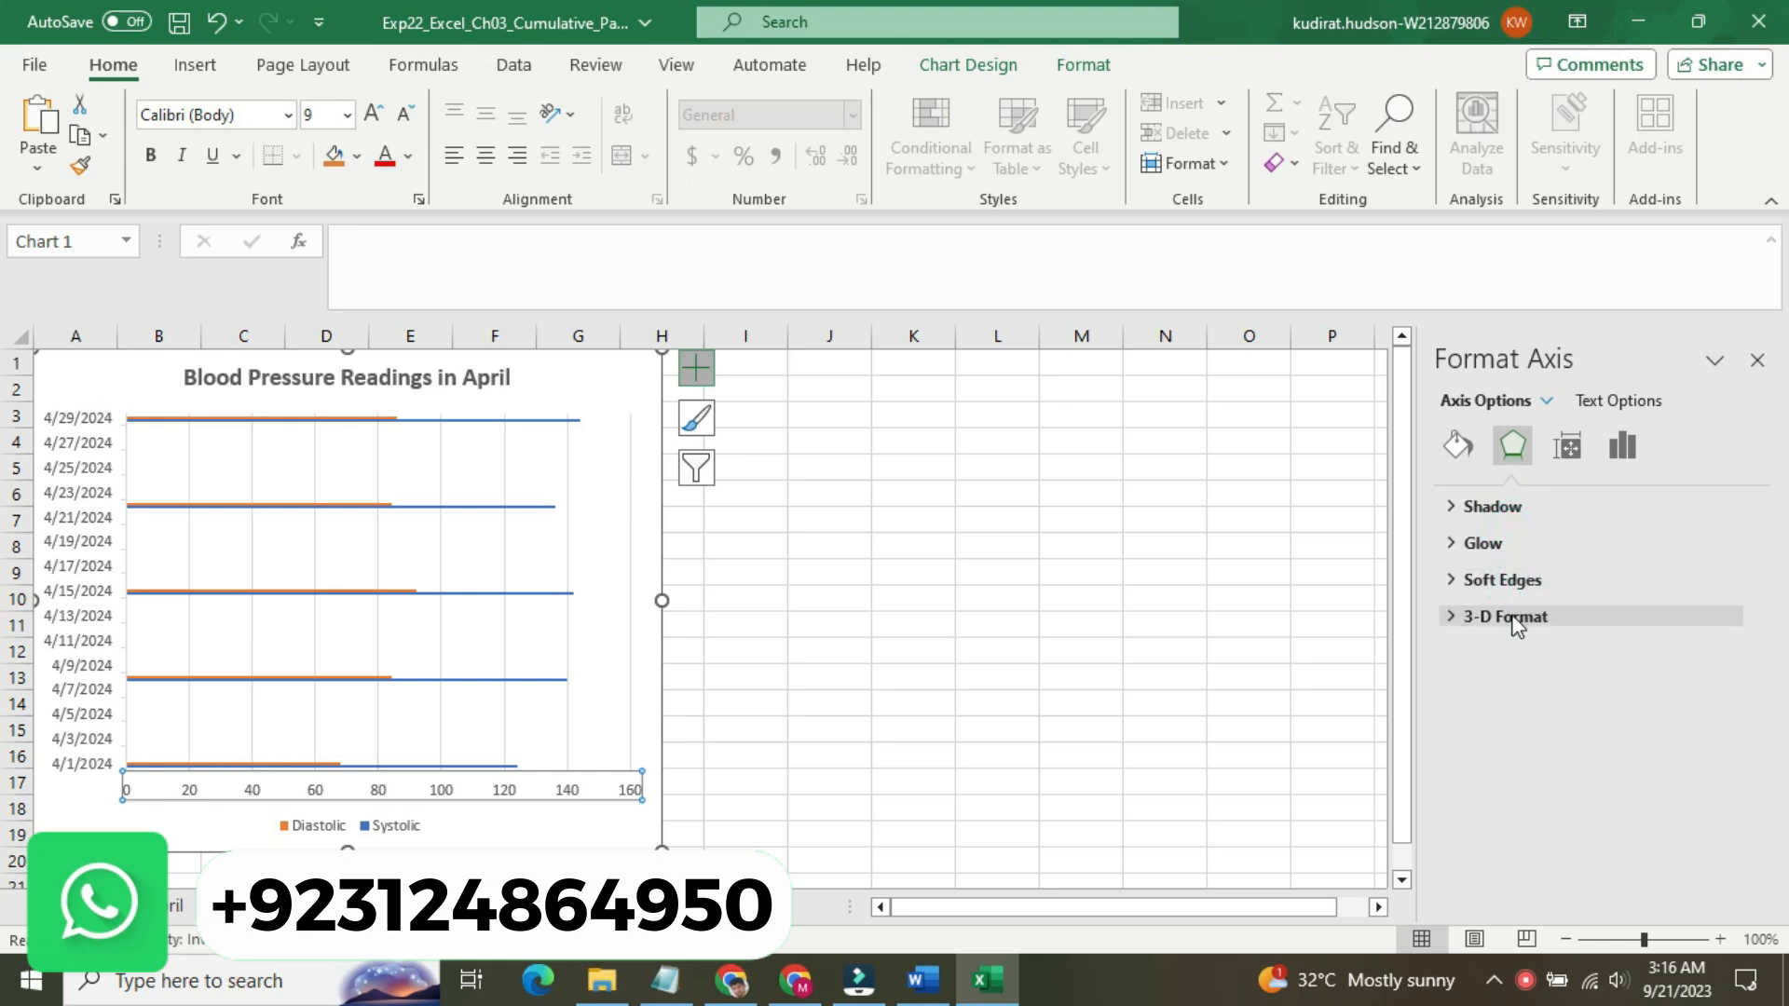
pyautogui.click(1512, 616)
pyautogui.click(1513, 616)
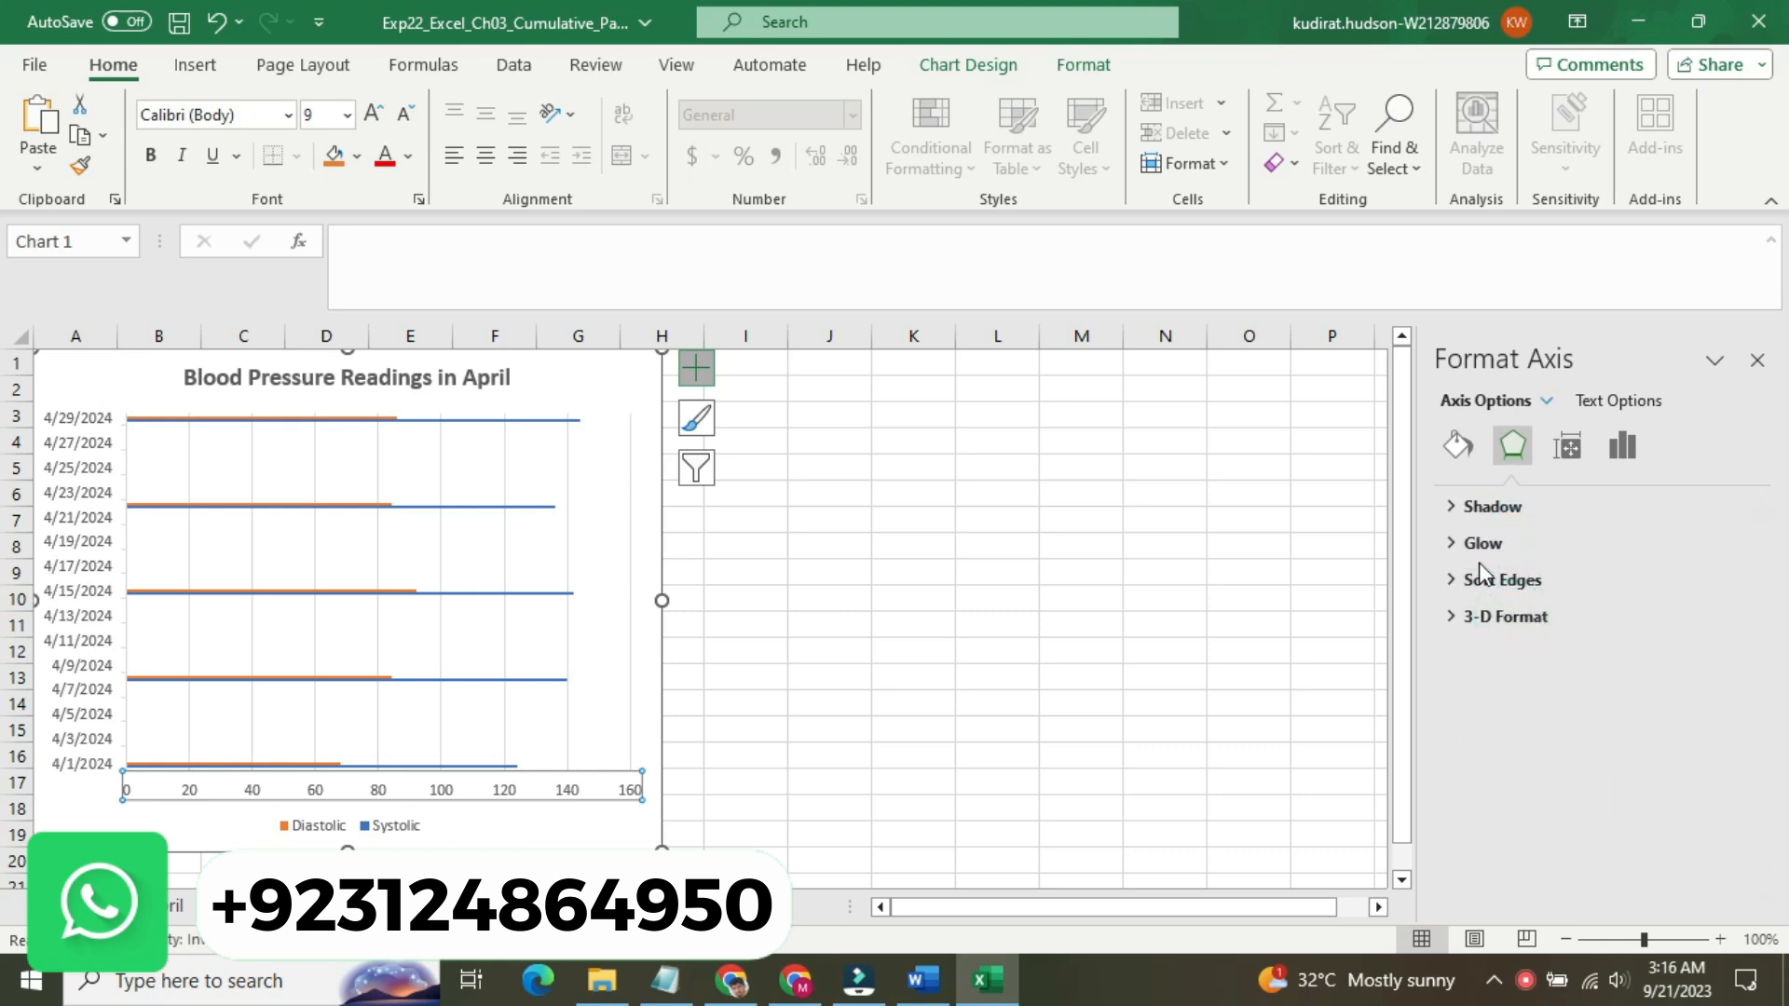
# - Select the chart's vertical date axis and examine its Axis Options and Tick Marks settings
pyautogui.click(82, 526)
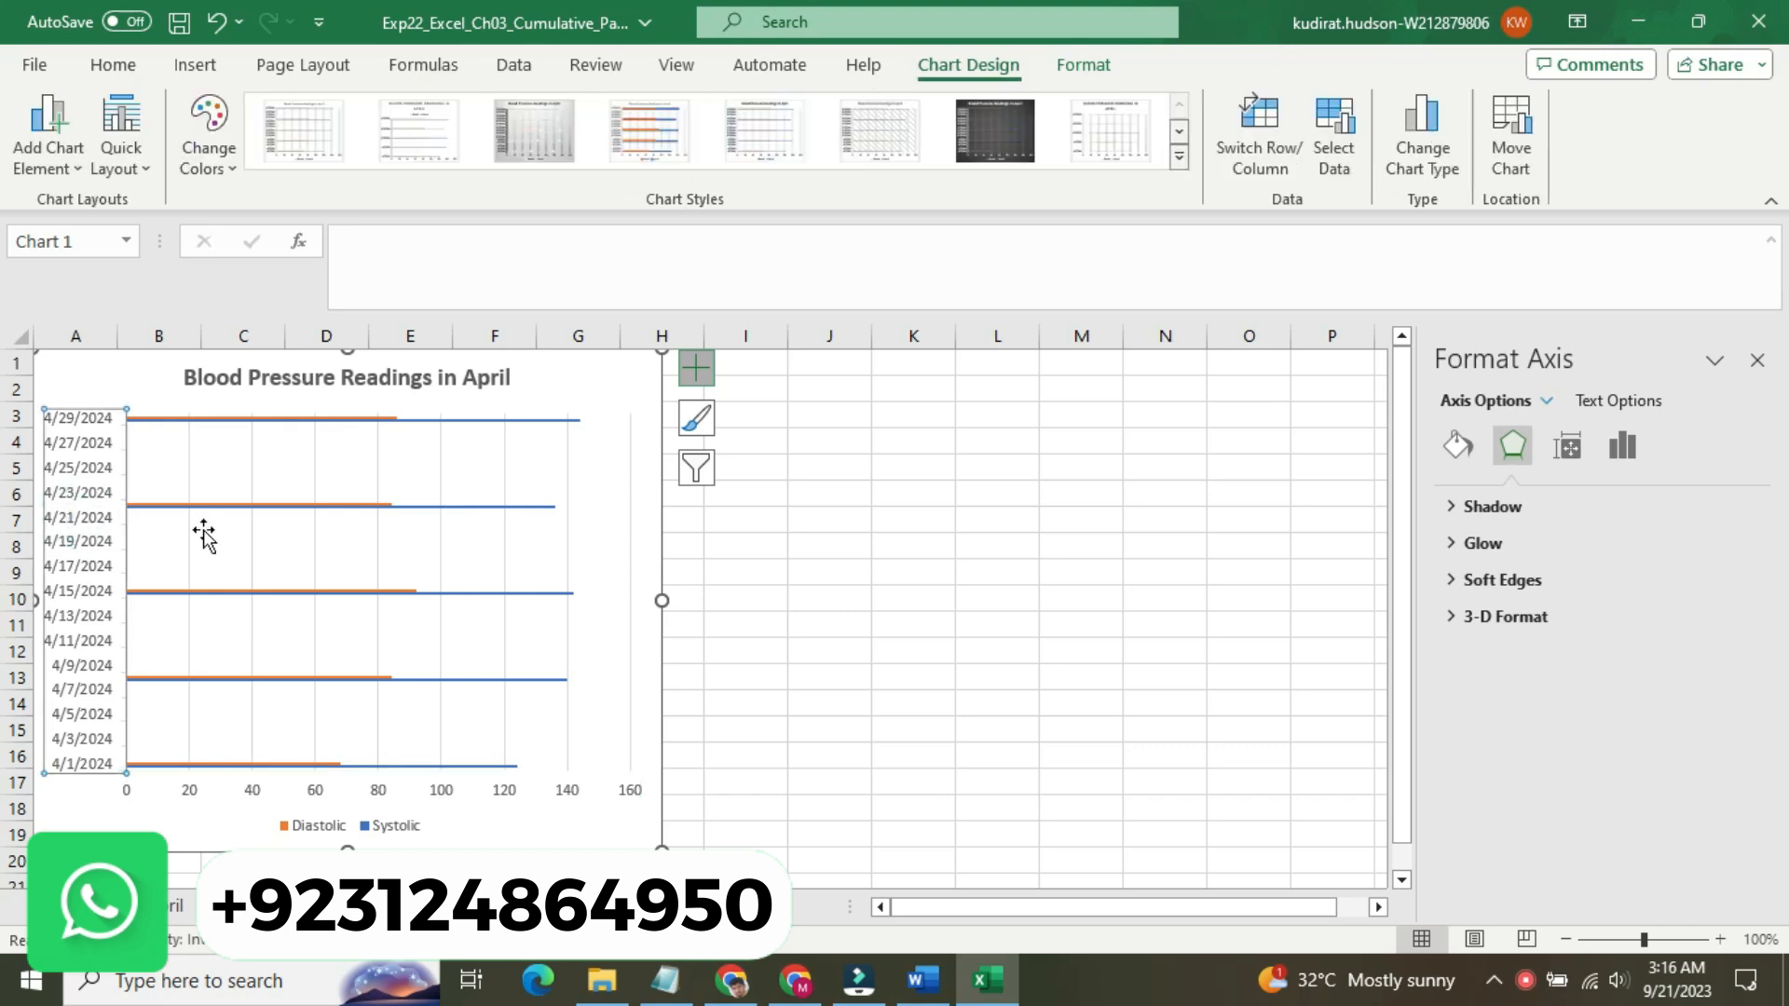
pyautogui.click(1622, 446)
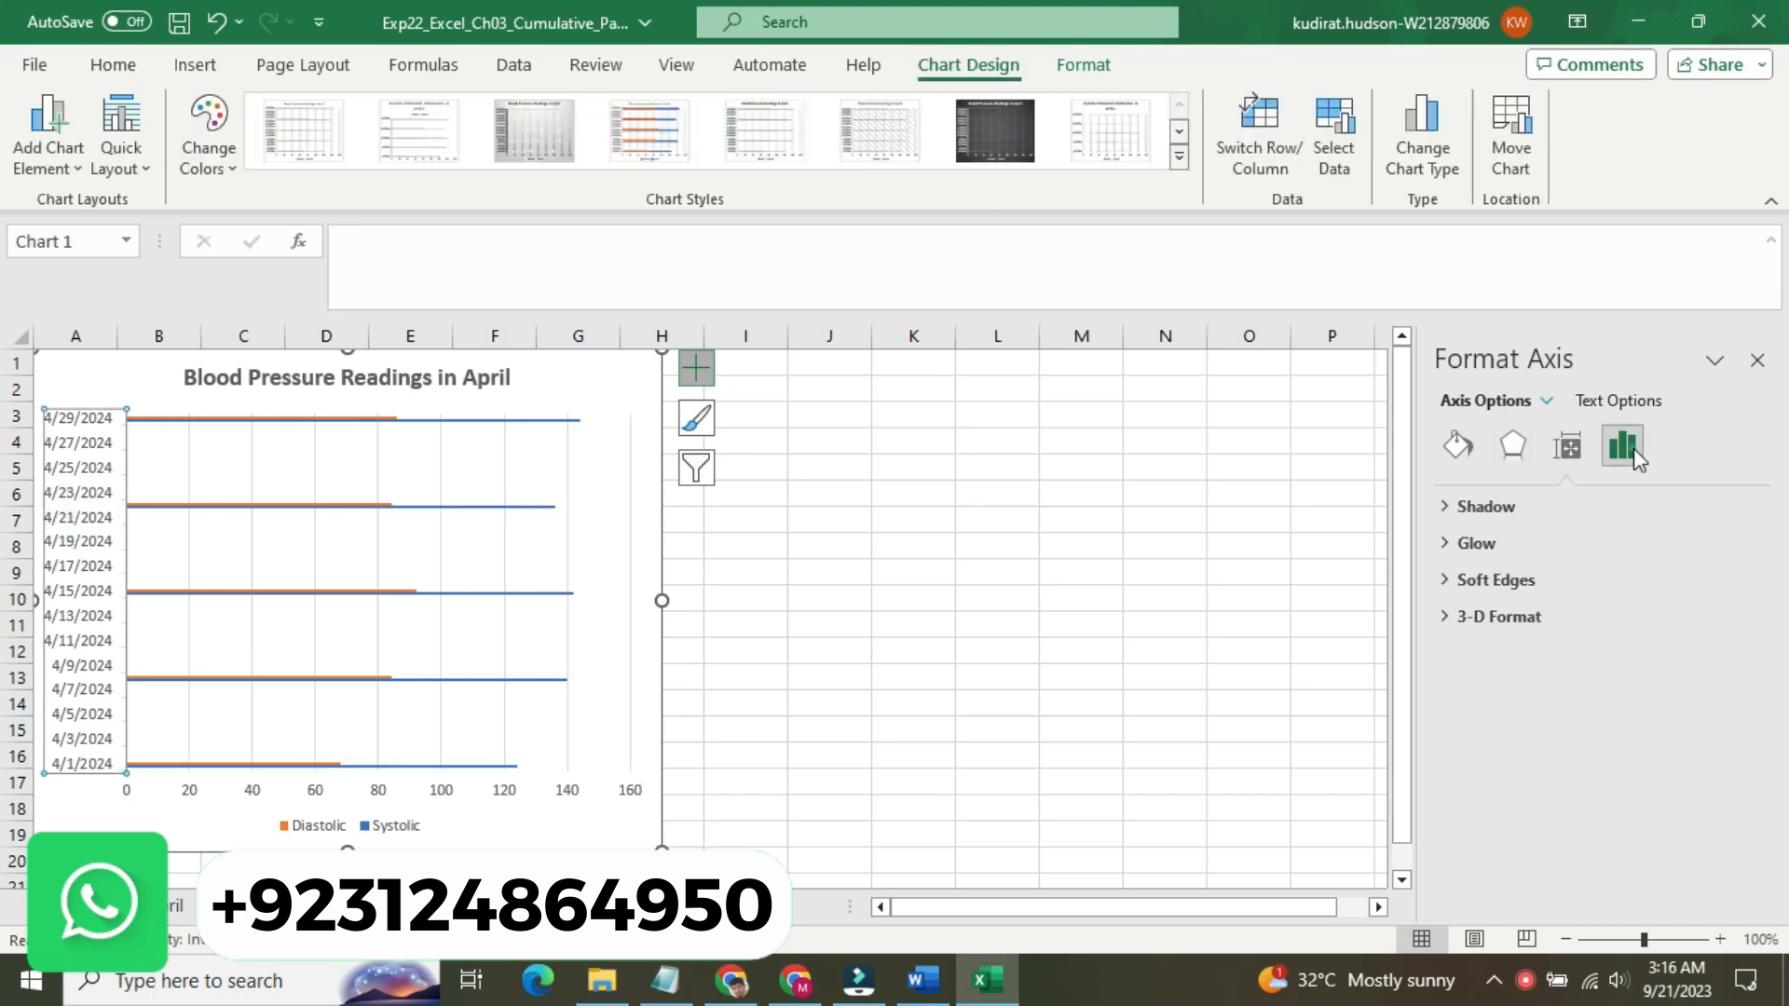
pyautogui.click(849, 631)
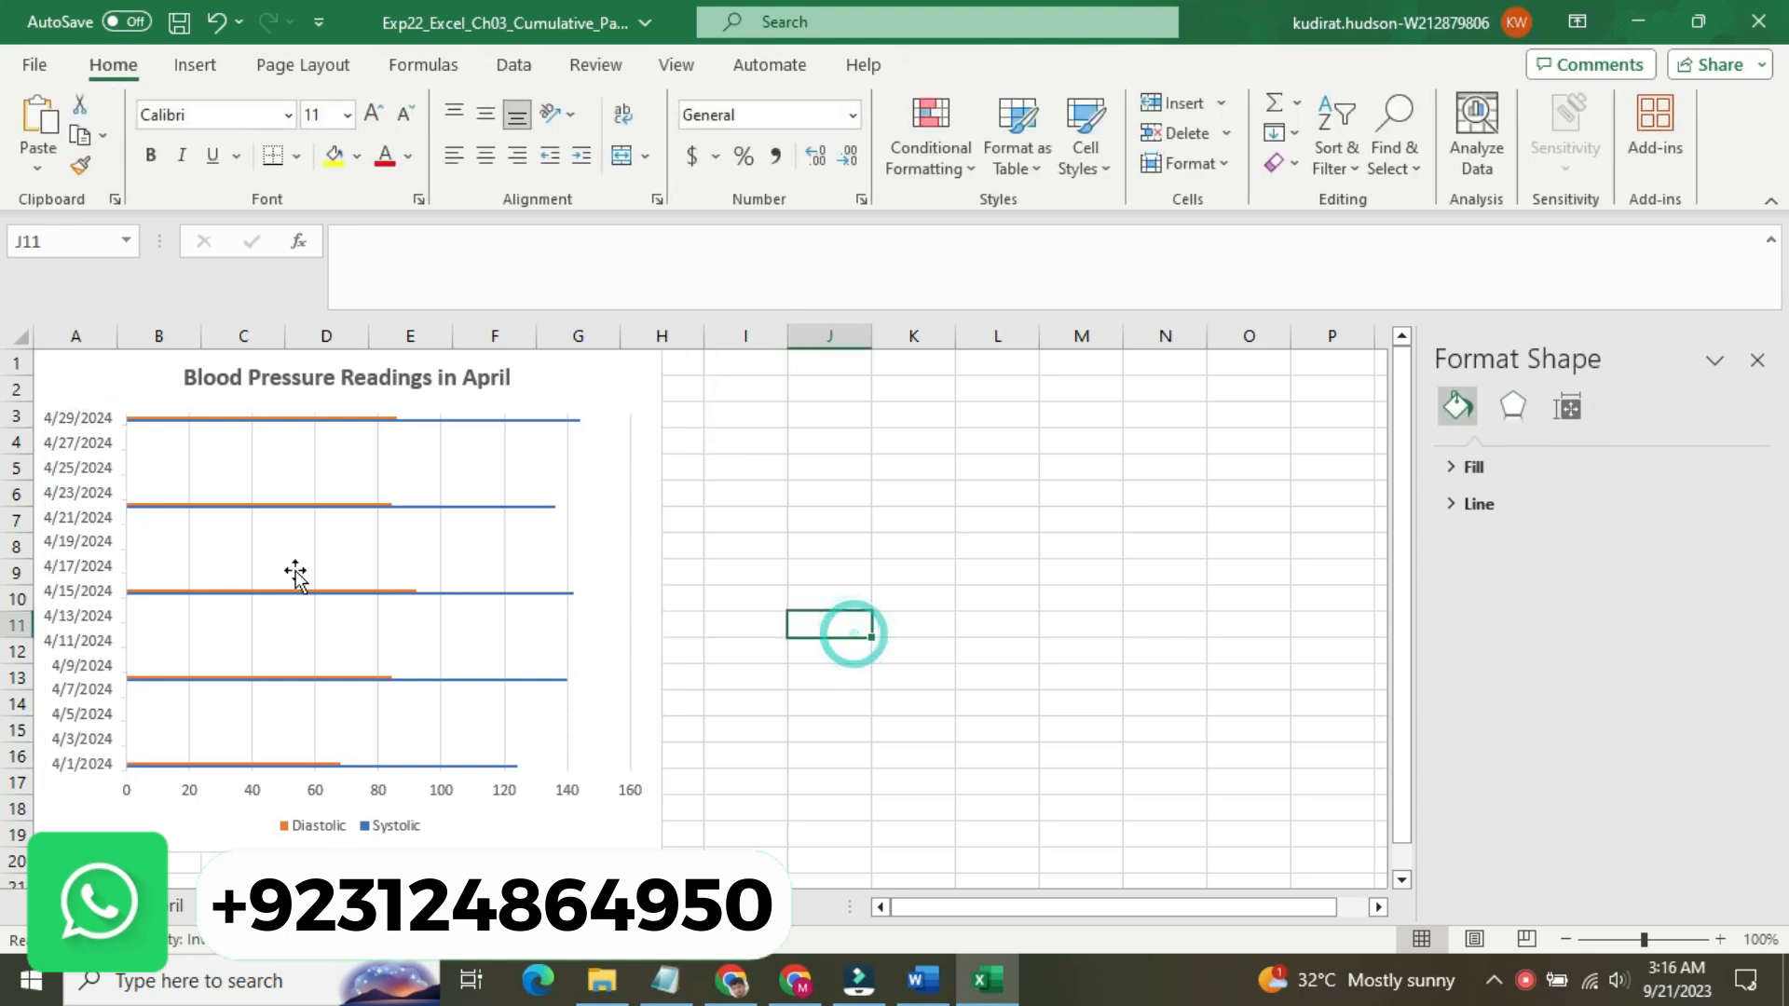
pyautogui.click(103, 549)
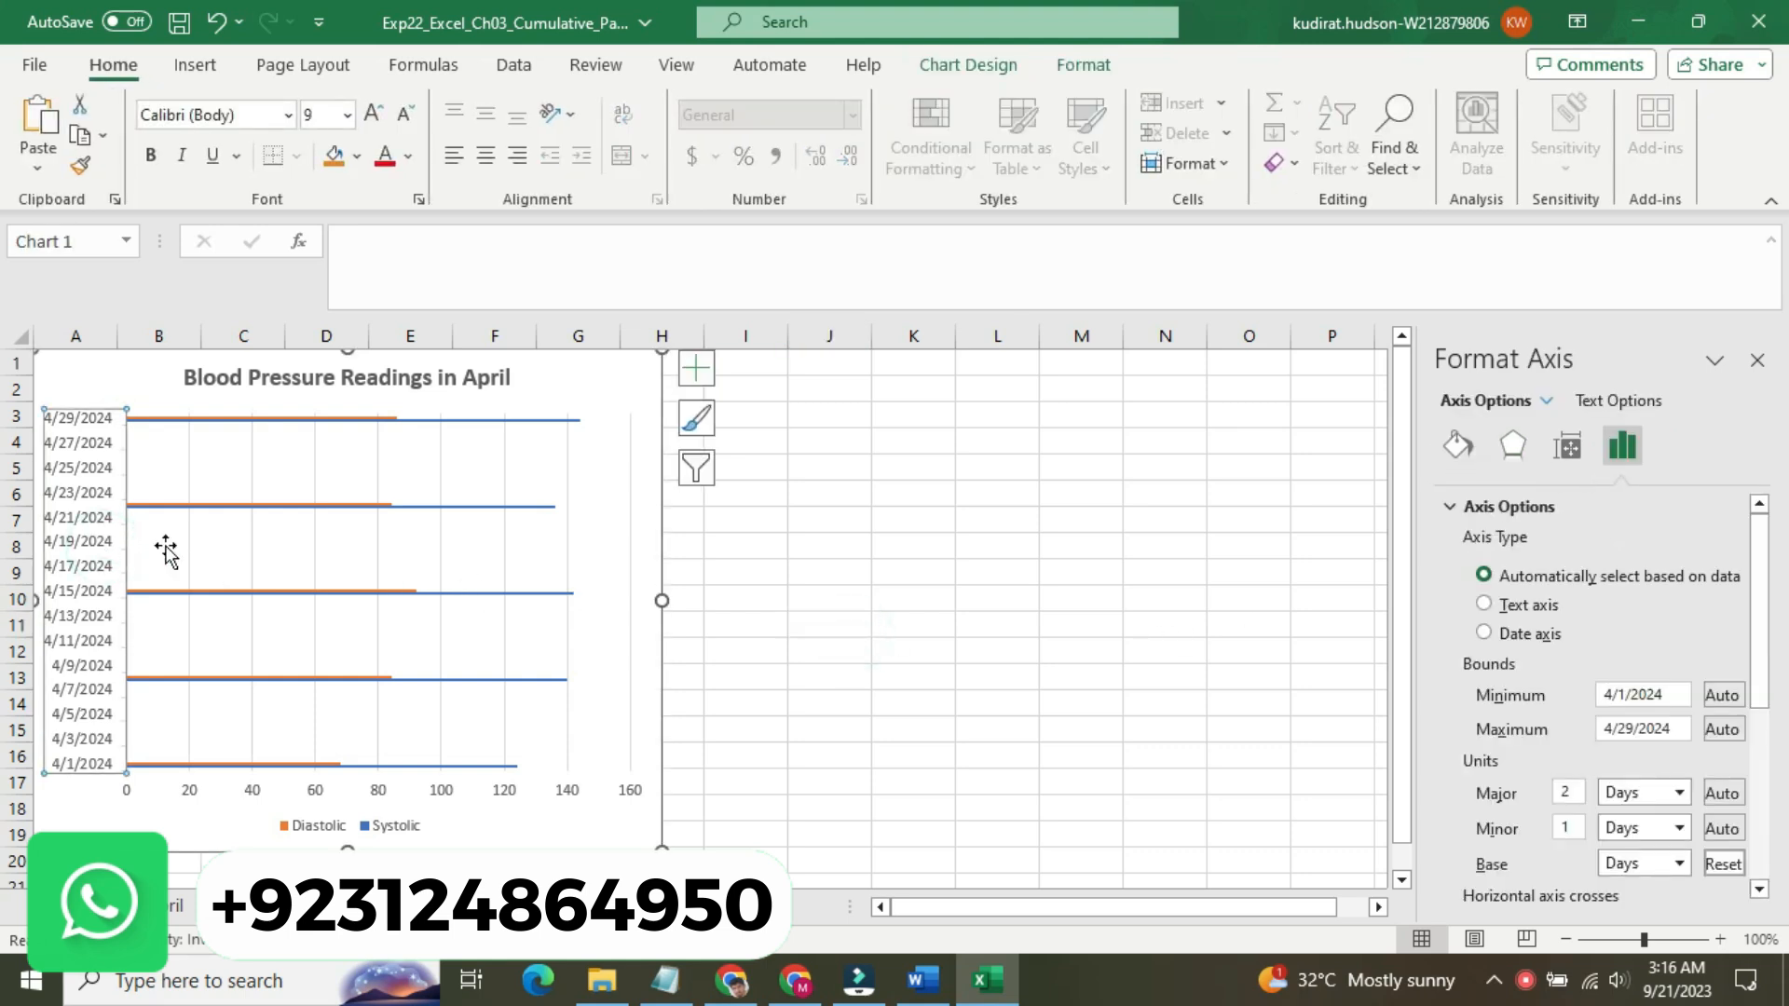
pyautogui.moveTo(1761, 637); pyautogui.dragTo(1786, 775)
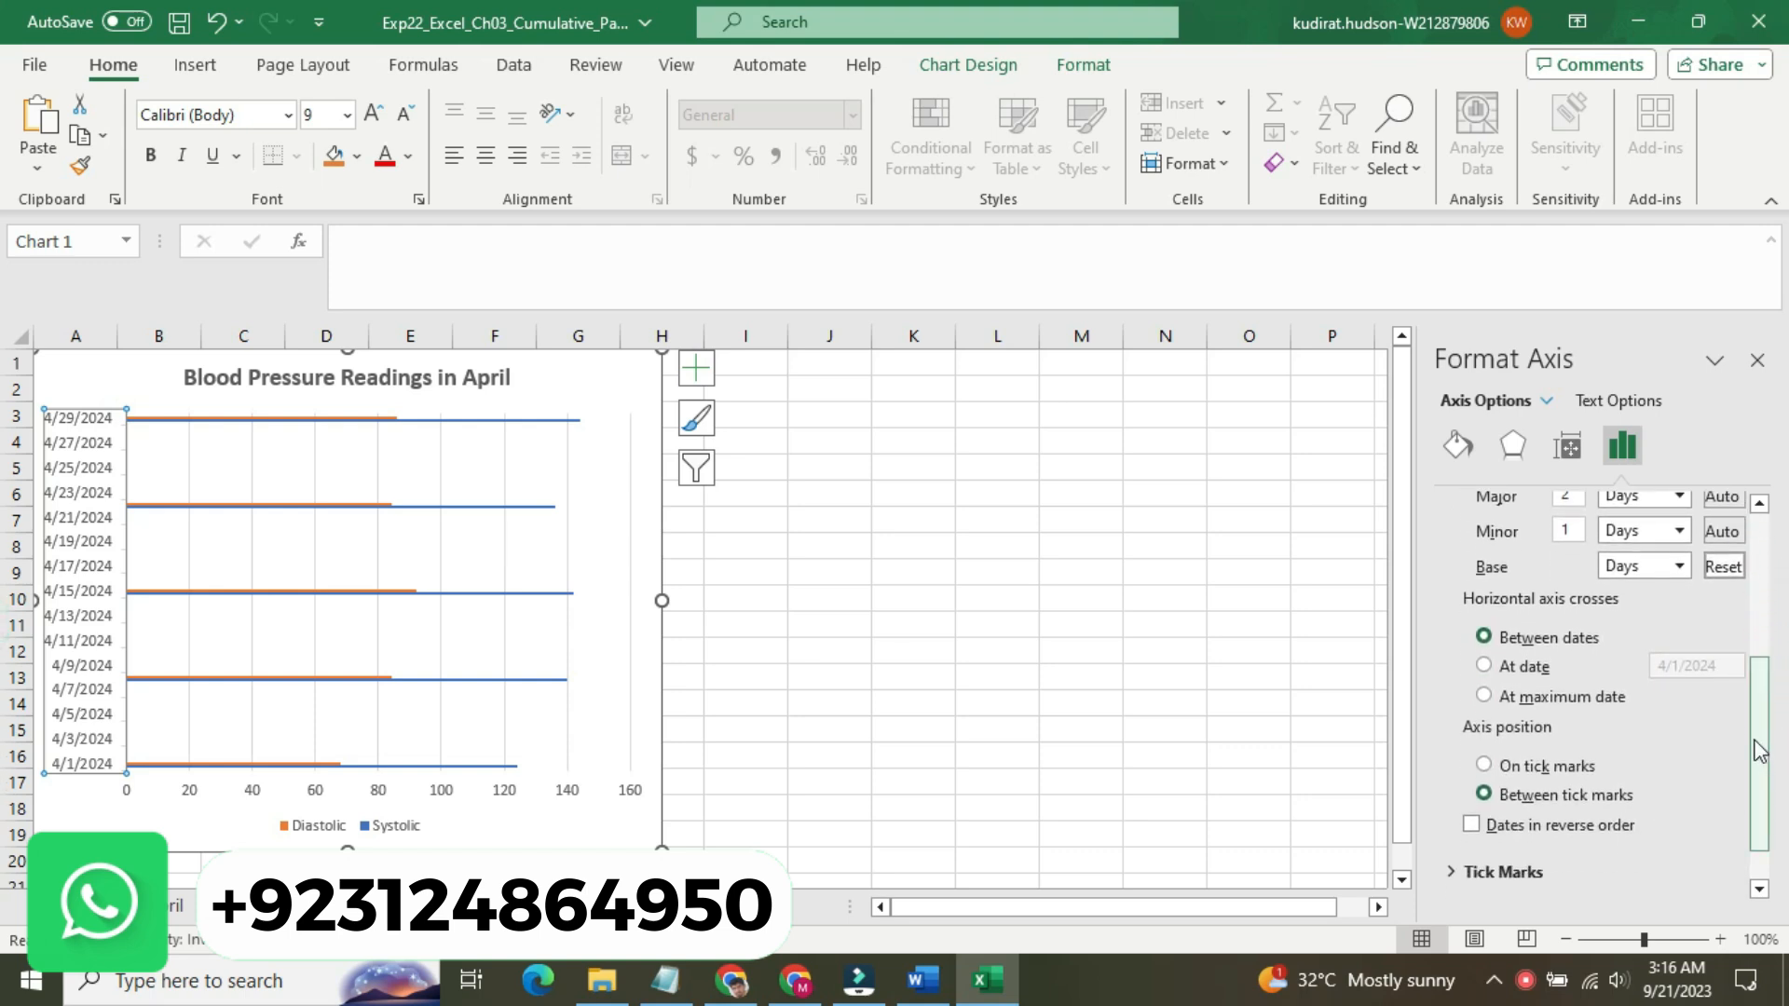
pyautogui.click(1507, 874)
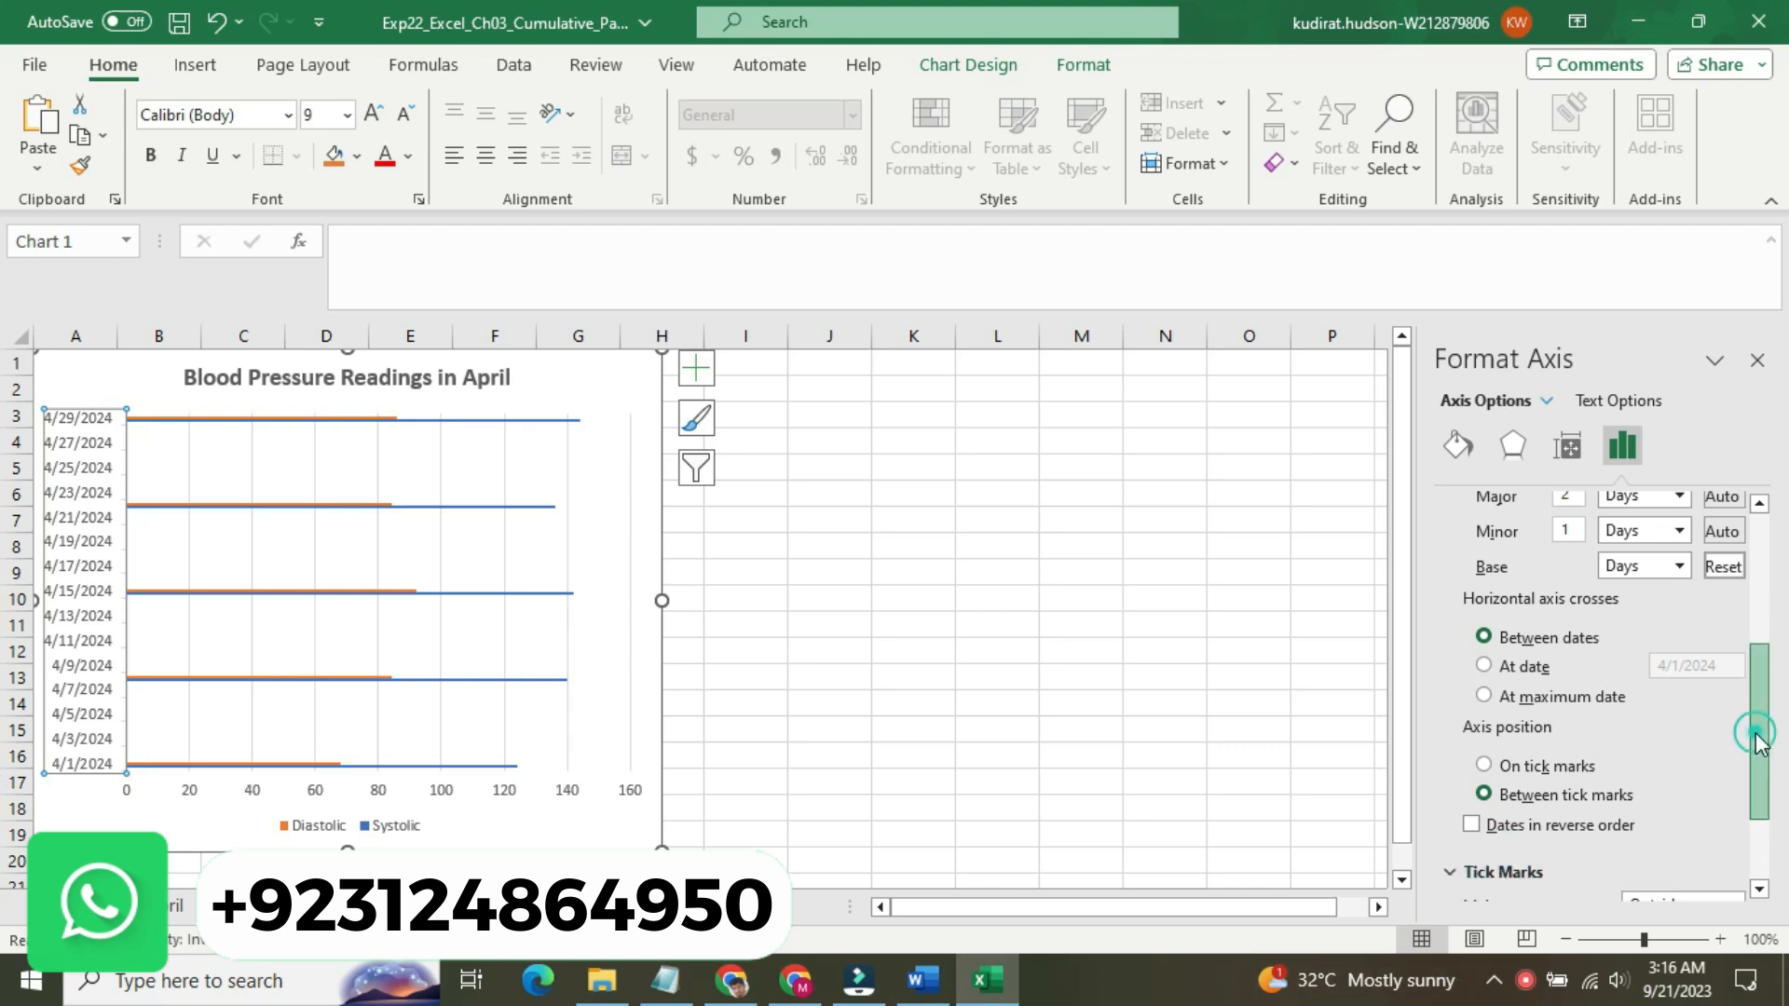
pyautogui.moveTo(1760, 746)
pyautogui.mouseDown()
pyautogui.moveTo(1773, 827)
pyautogui.moveTo(1769, 776)
pyautogui.mouseUp()
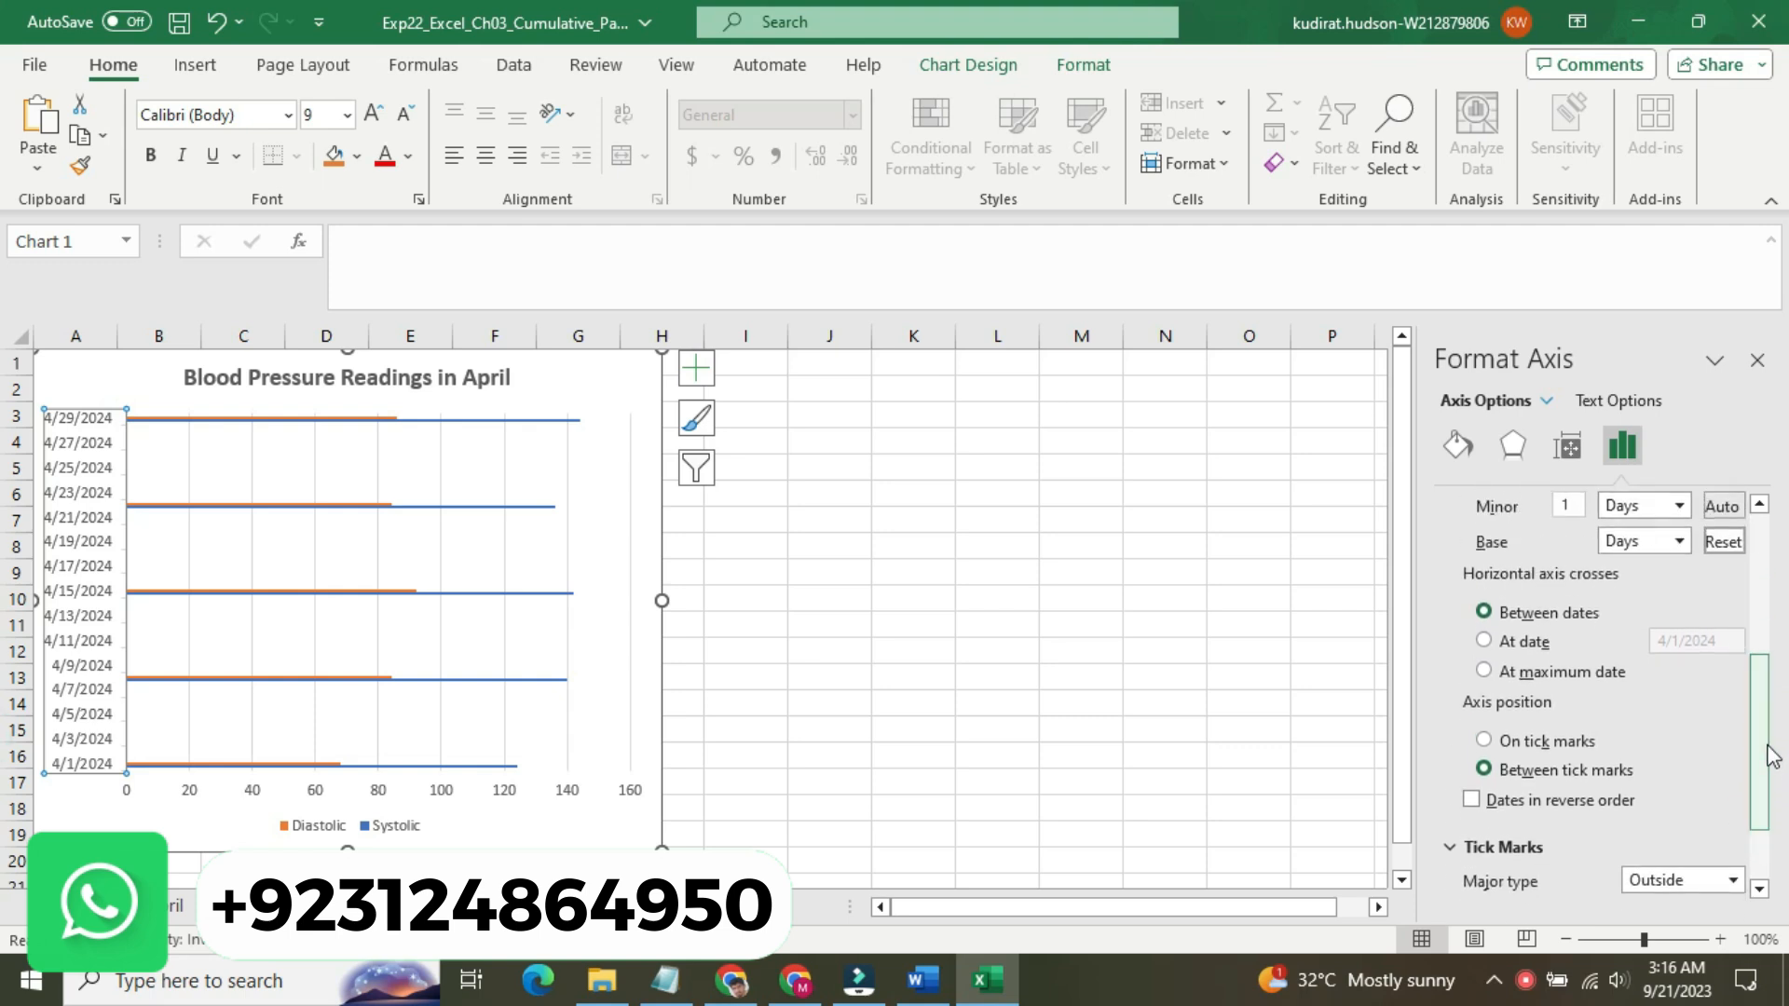
pyautogui.click(1452, 849)
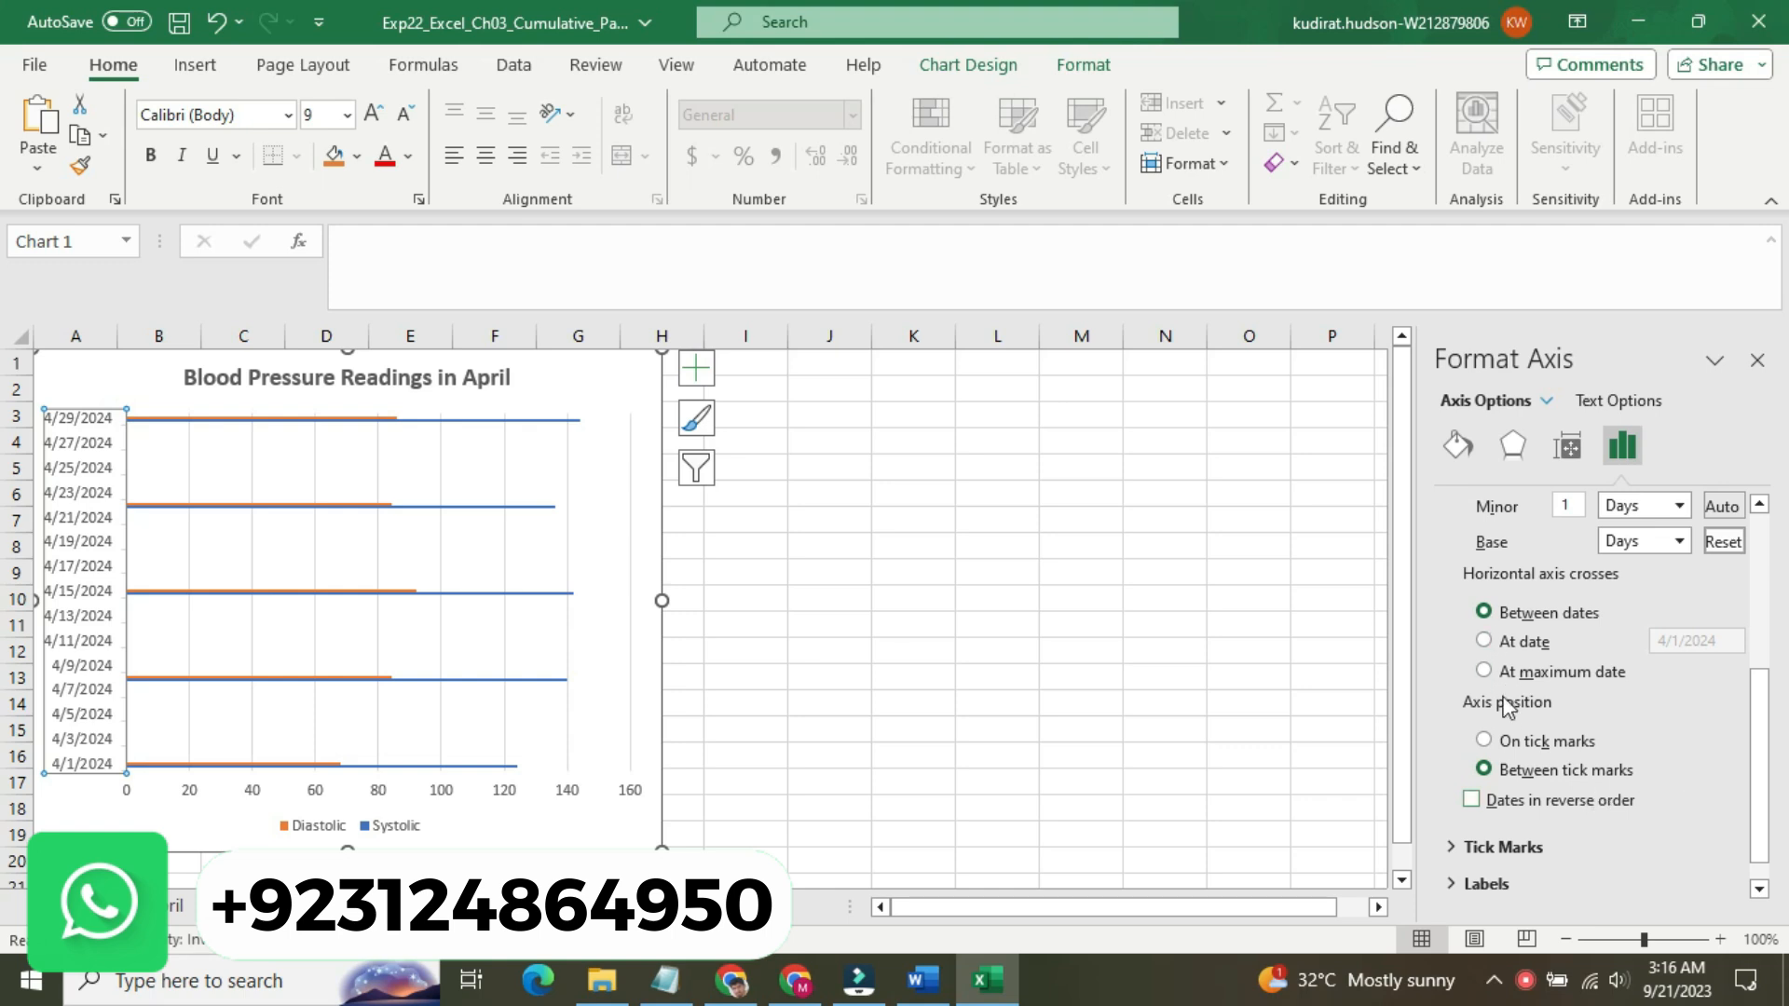
pyautogui.click(1483, 768)
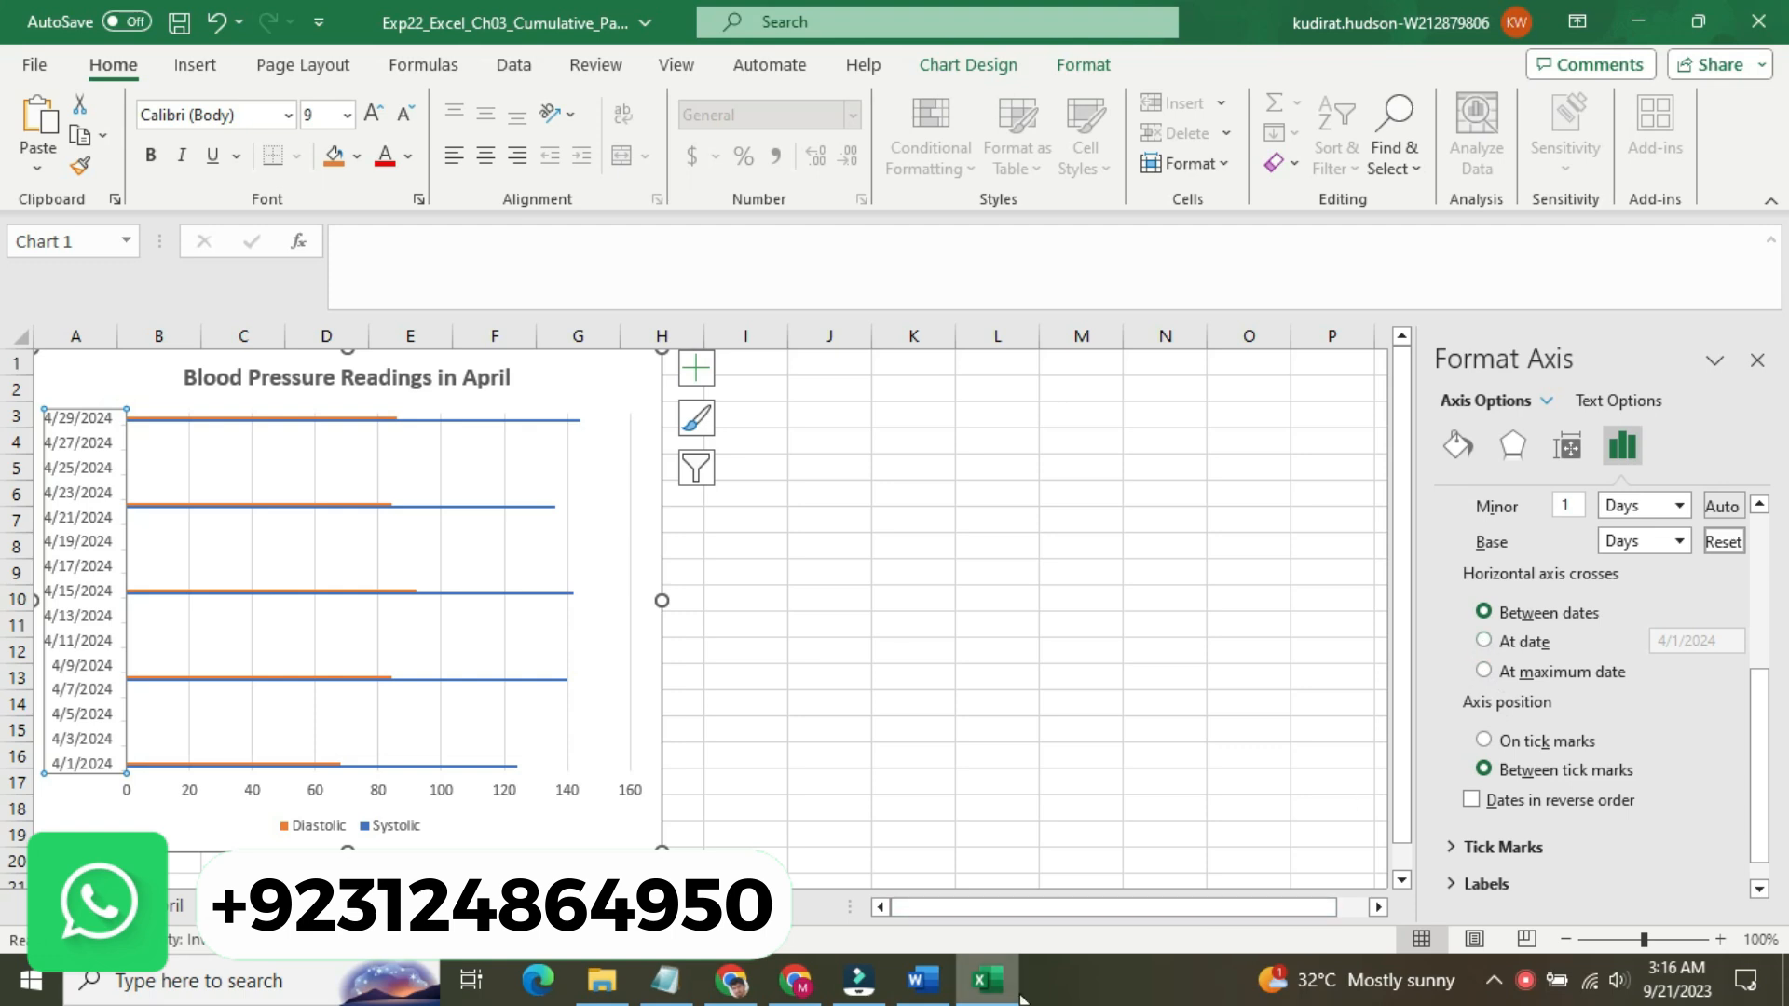
# - Recheck step 6 in Word, then set the horizontal axis to cross at date 4/1/2024 in Excel
pyautogui.click(943, 988)
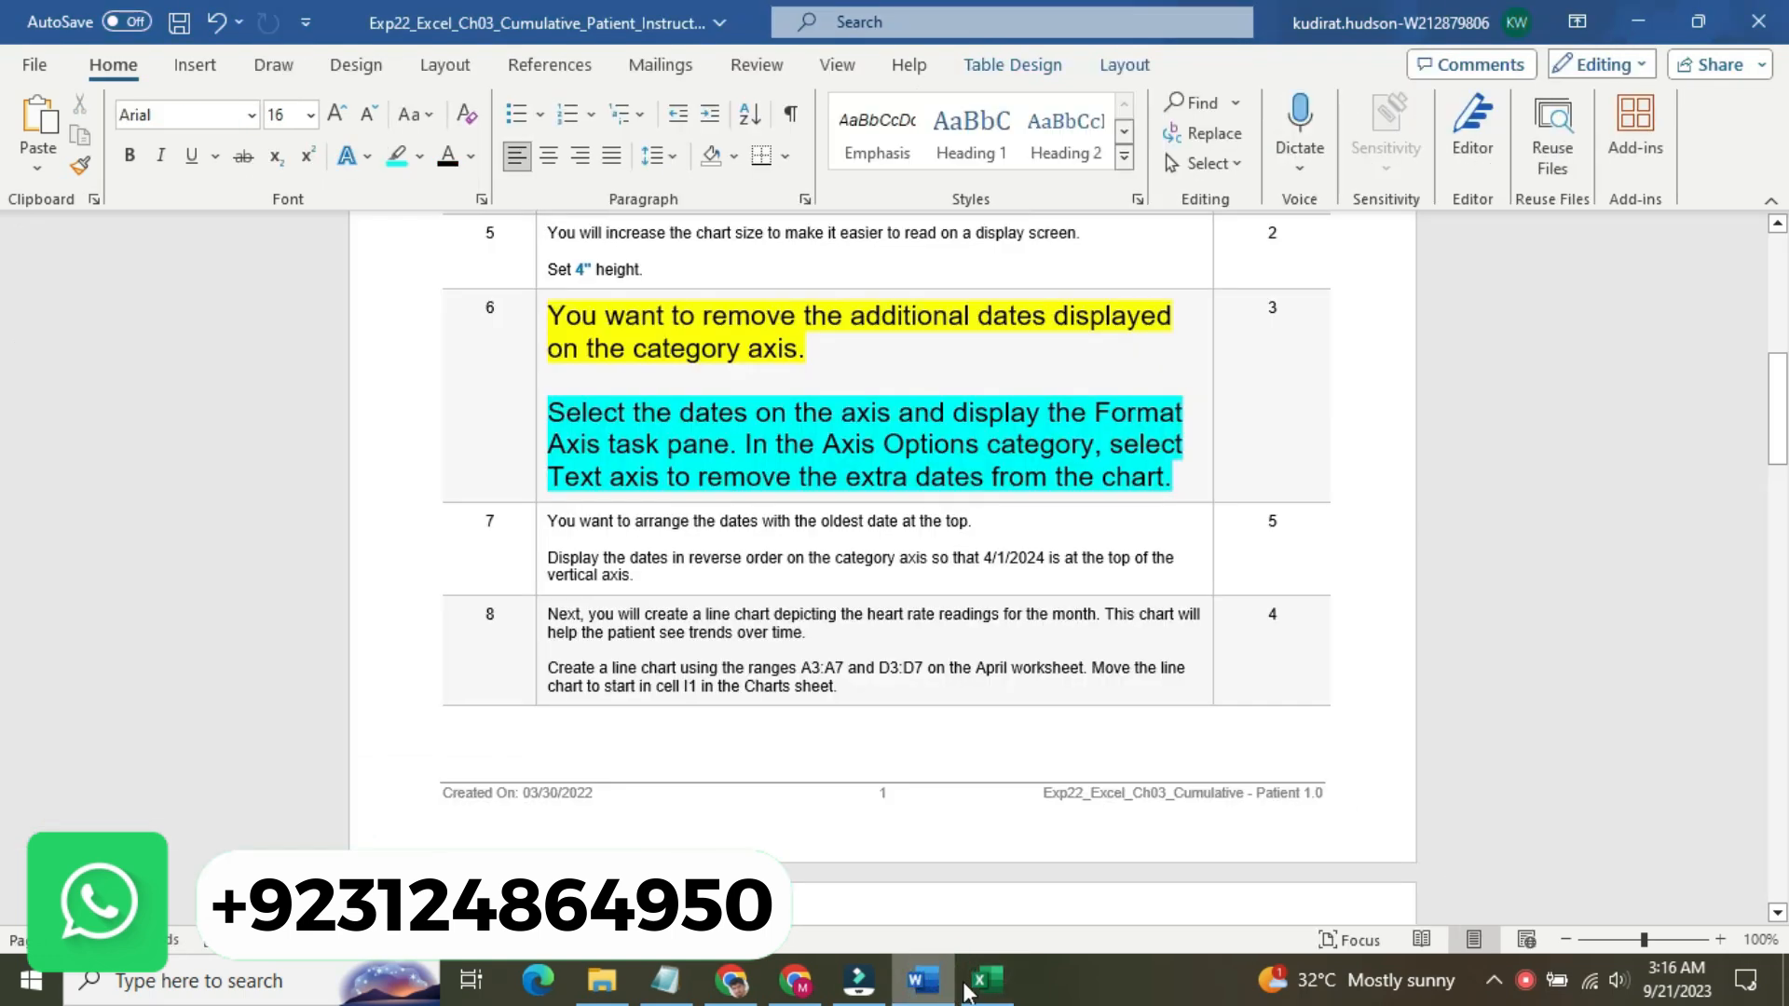
pyautogui.click(980, 983)
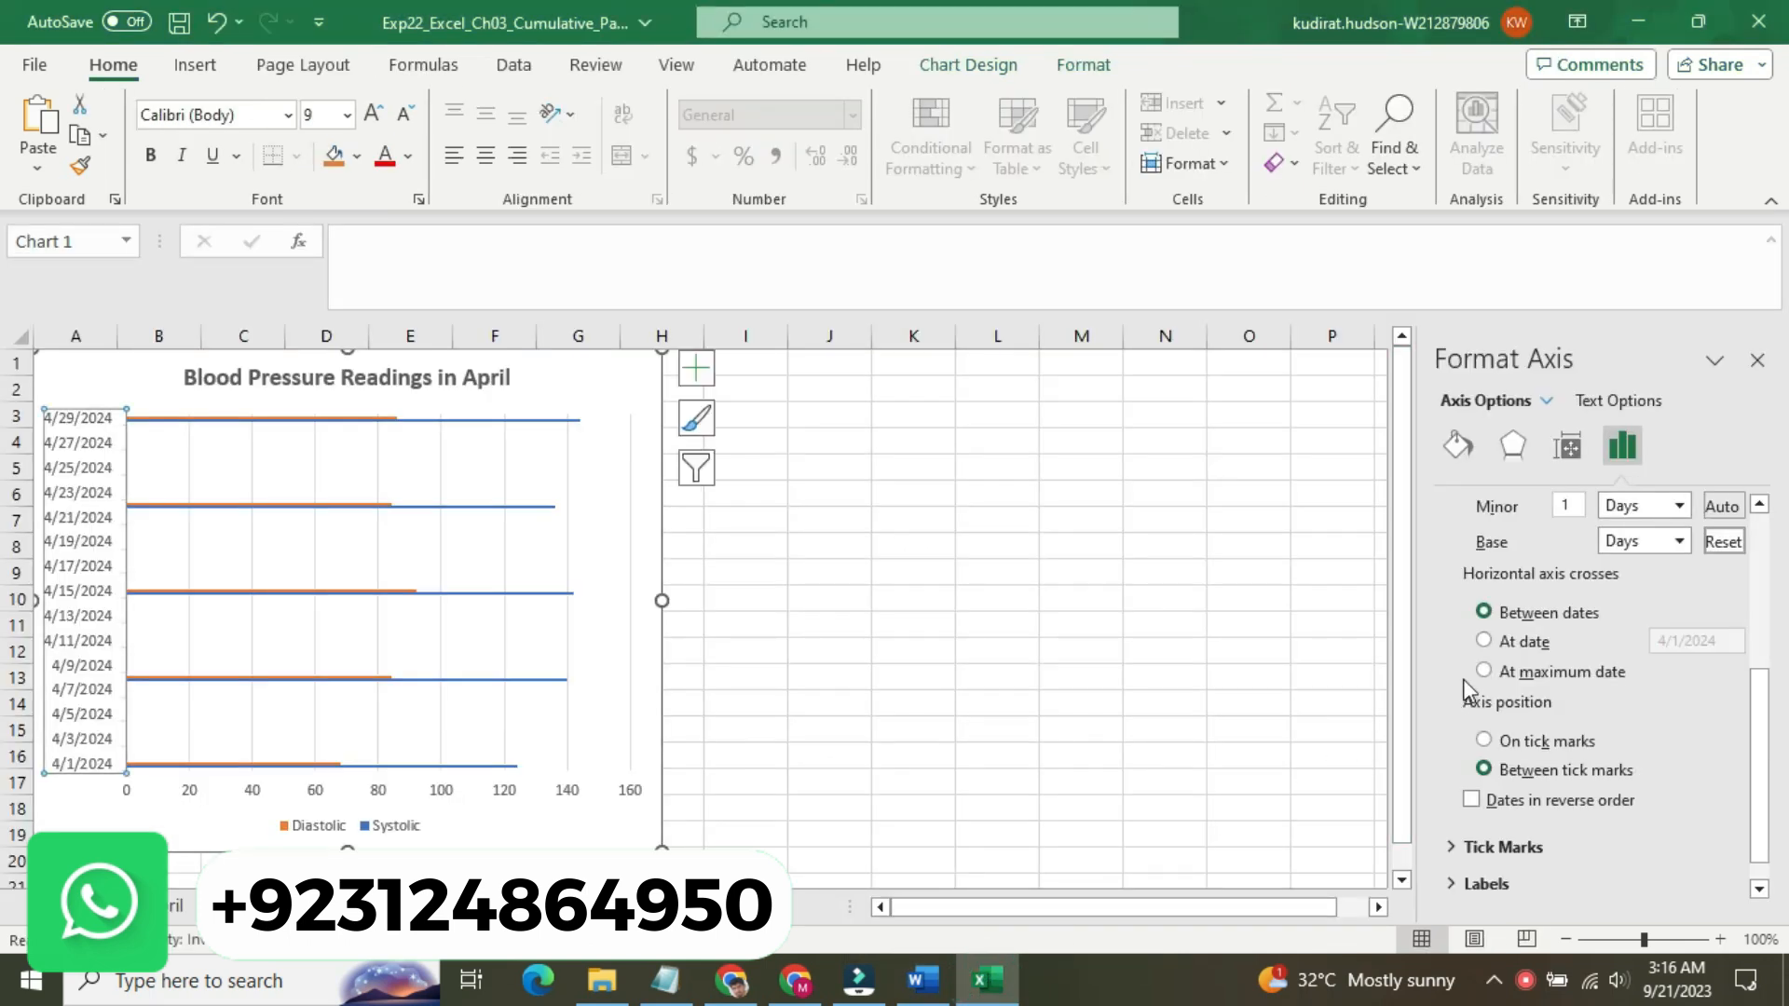
pyautogui.click(1484, 642)
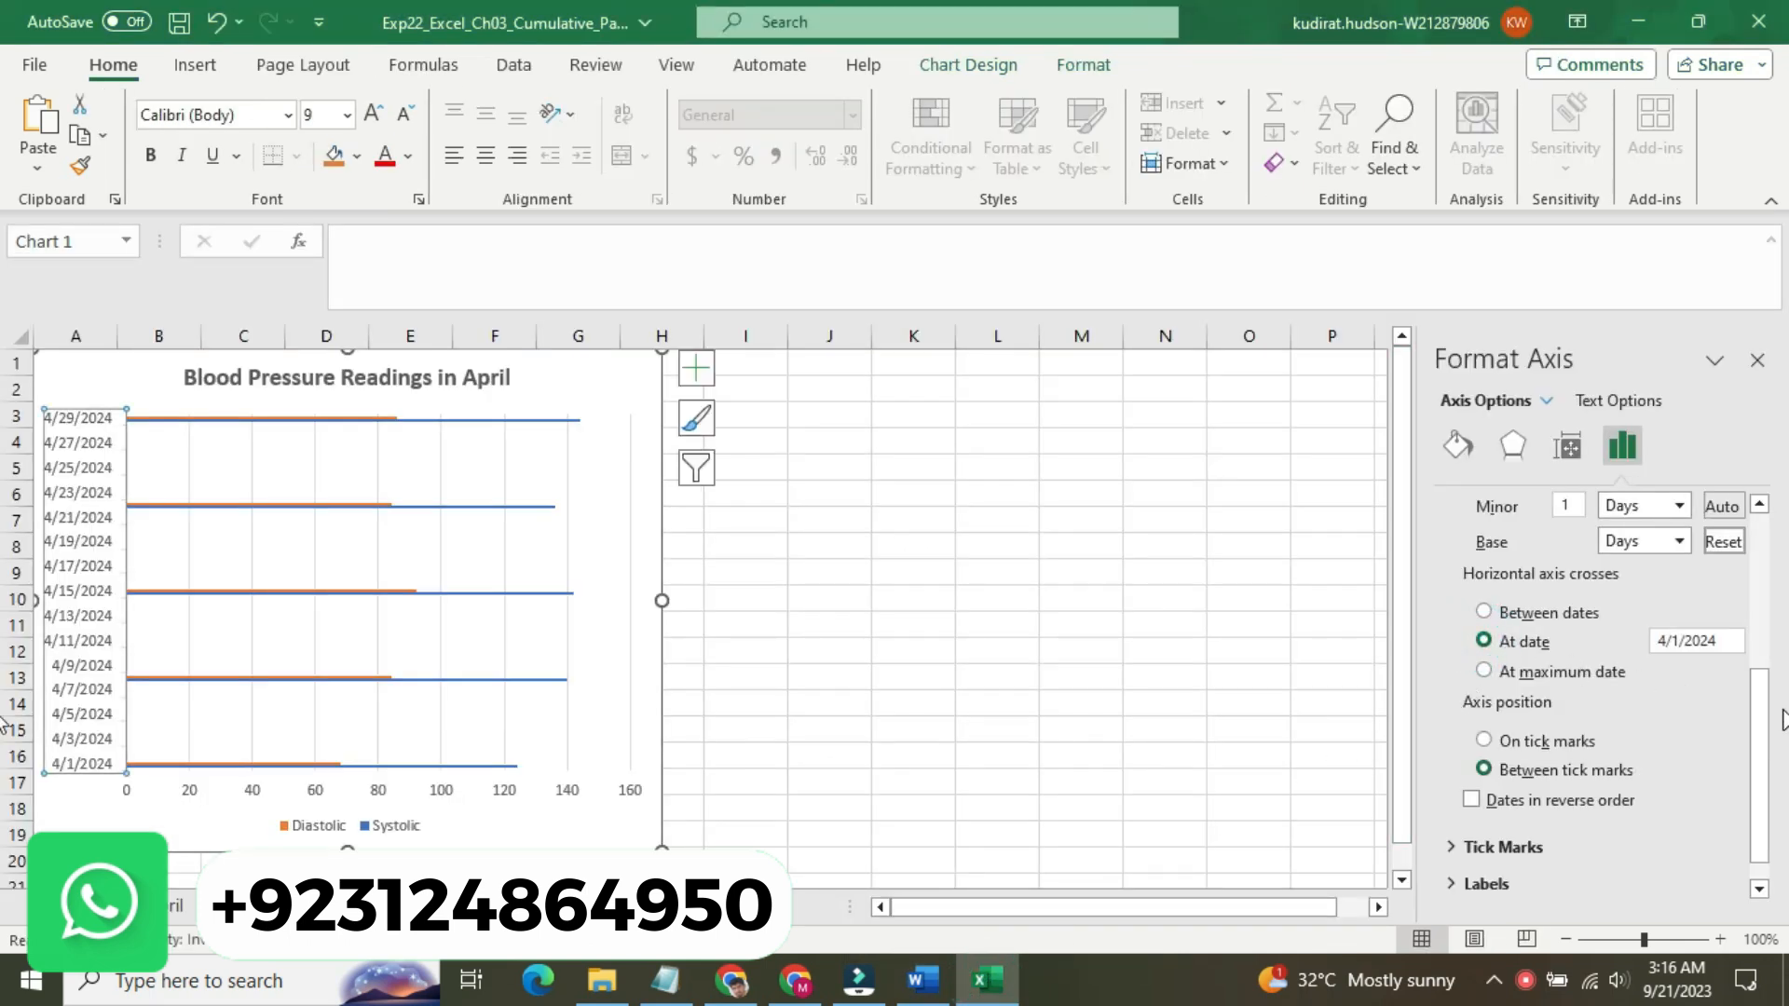
# - Examine the date axis's Tick Marks, Labels and Number settings, then return to its axis type options
pyautogui.moveTo(1768, 727); pyautogui.dragTo(1779, 768)
pyautogui.click(1467, 820)
pyautogui.click(1469, 818)
pyautogui.click(1481, 852)
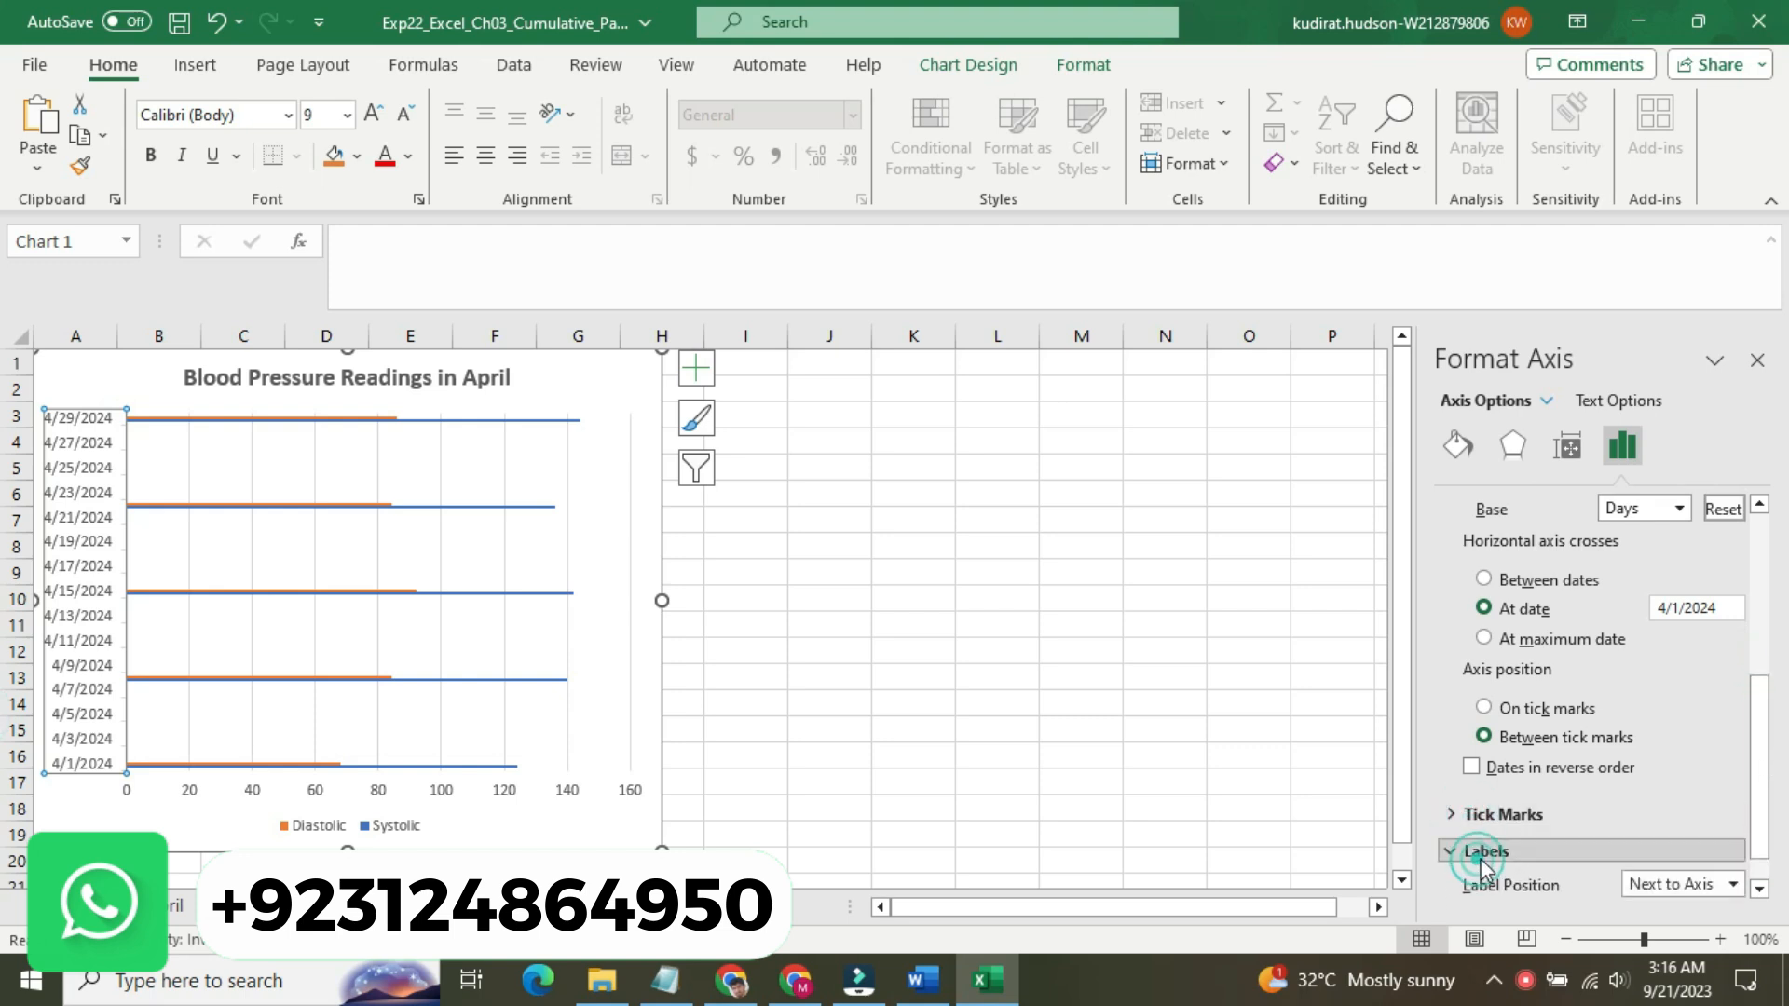
pyautogui.scroll(-1, 1485, 843)
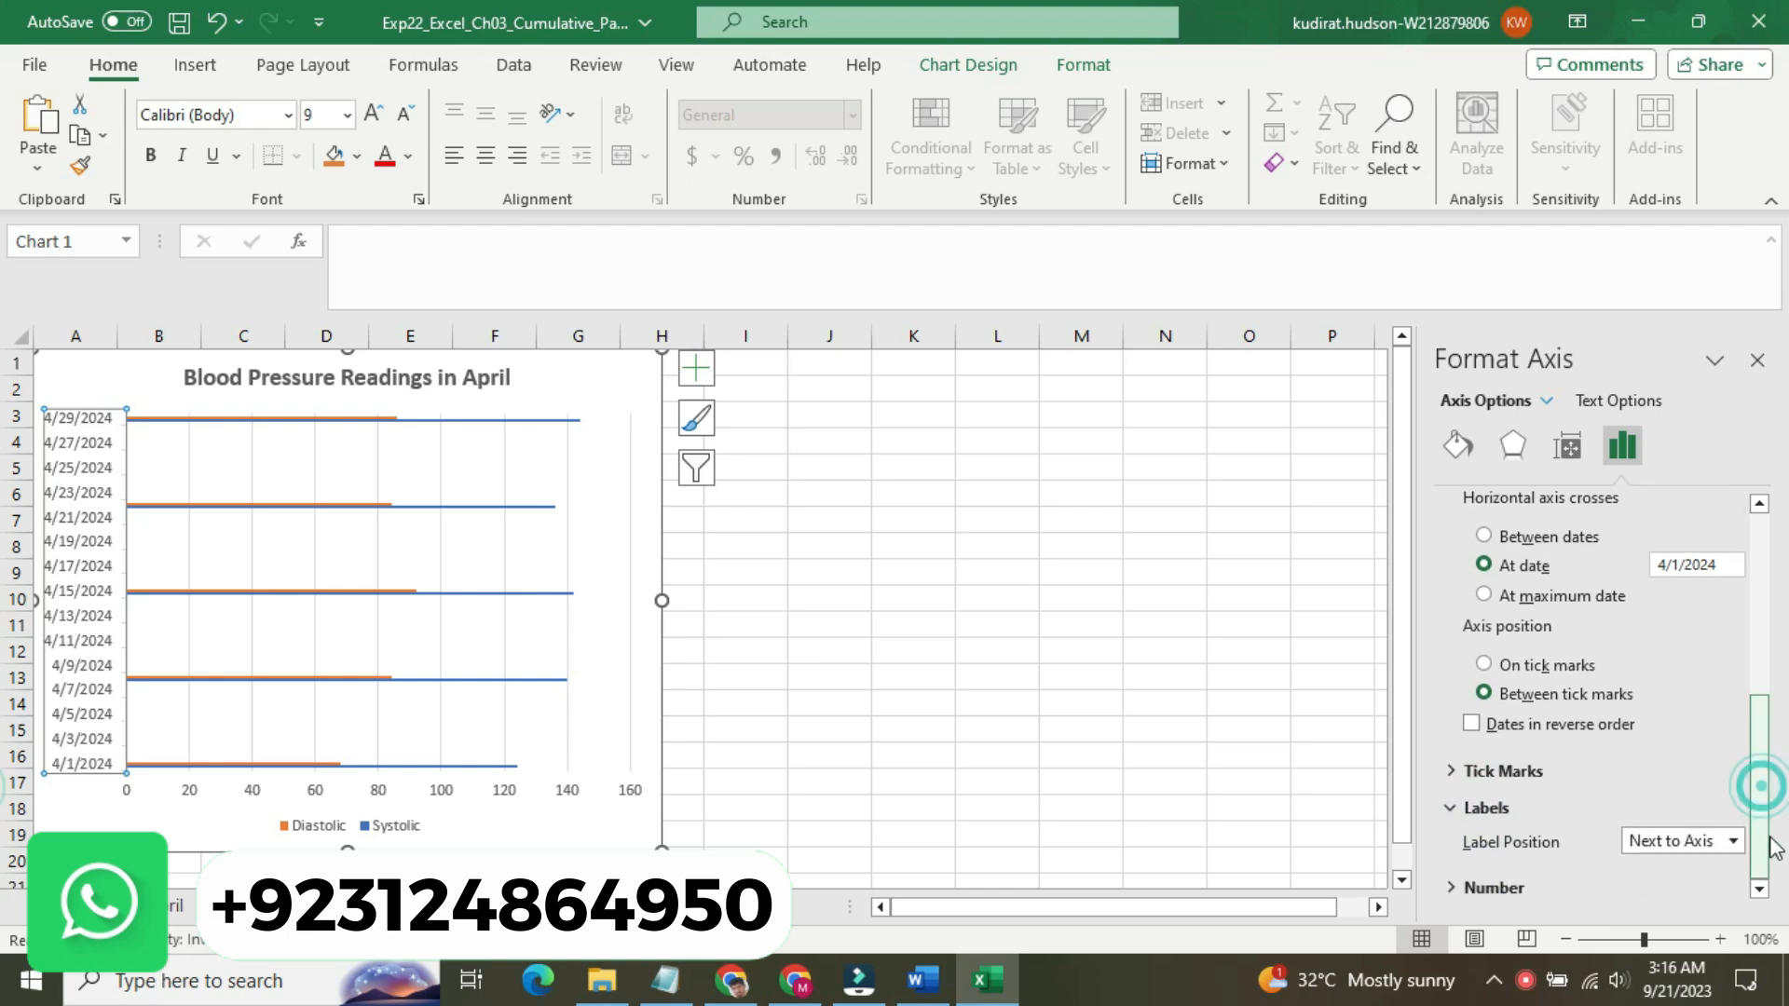
pyautogui.click(1486, 808)
pyautogui.click(1491, 887)
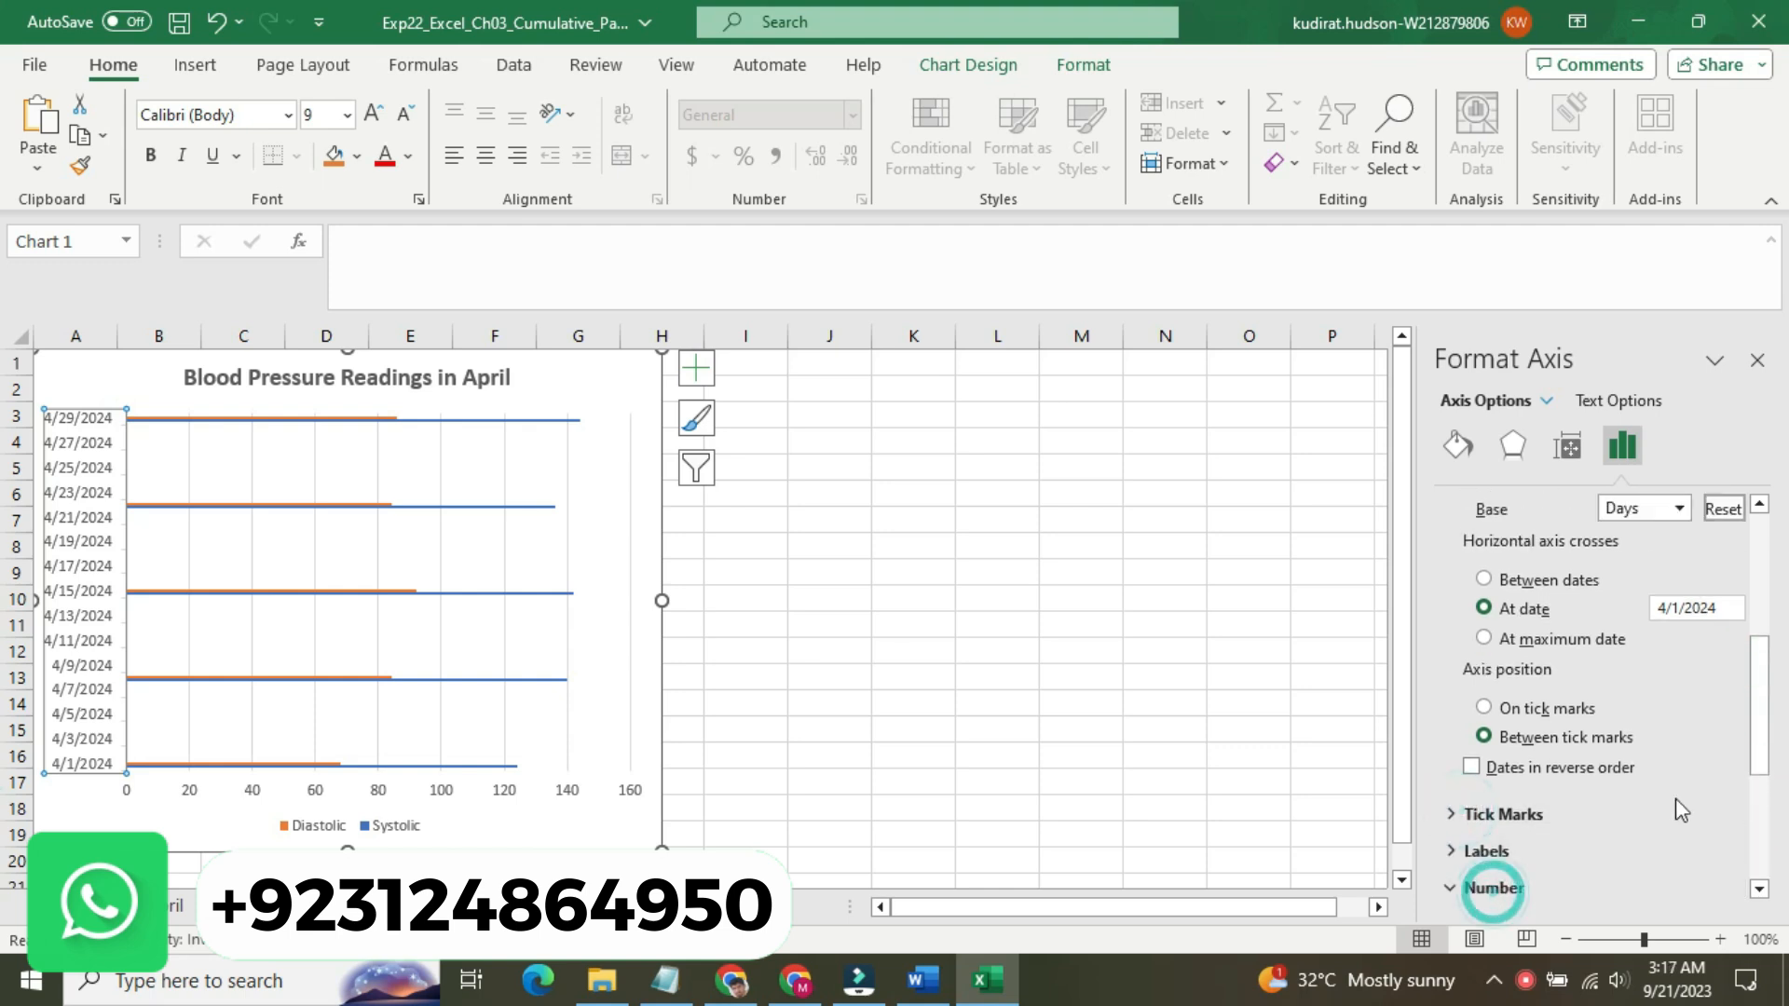
pyautogui.moveTo(1763, 741); pyautogui.dragTo(1769, 806)
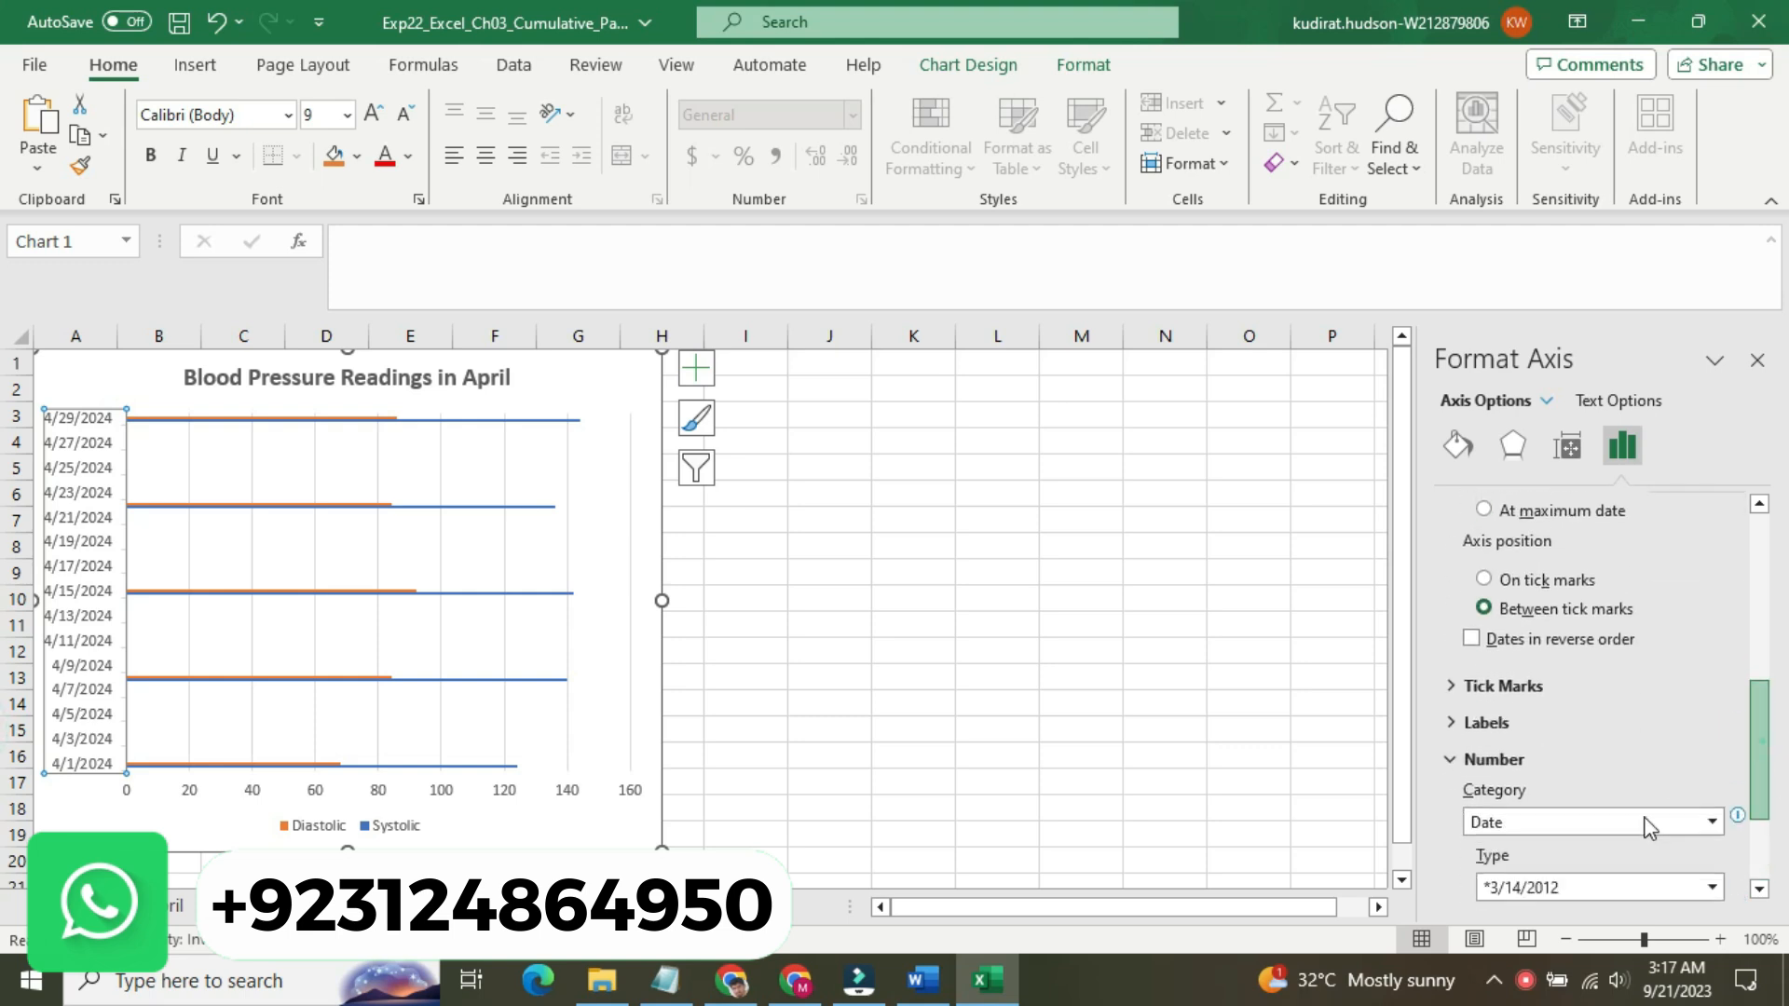
pyautogui.click(1498, 759)
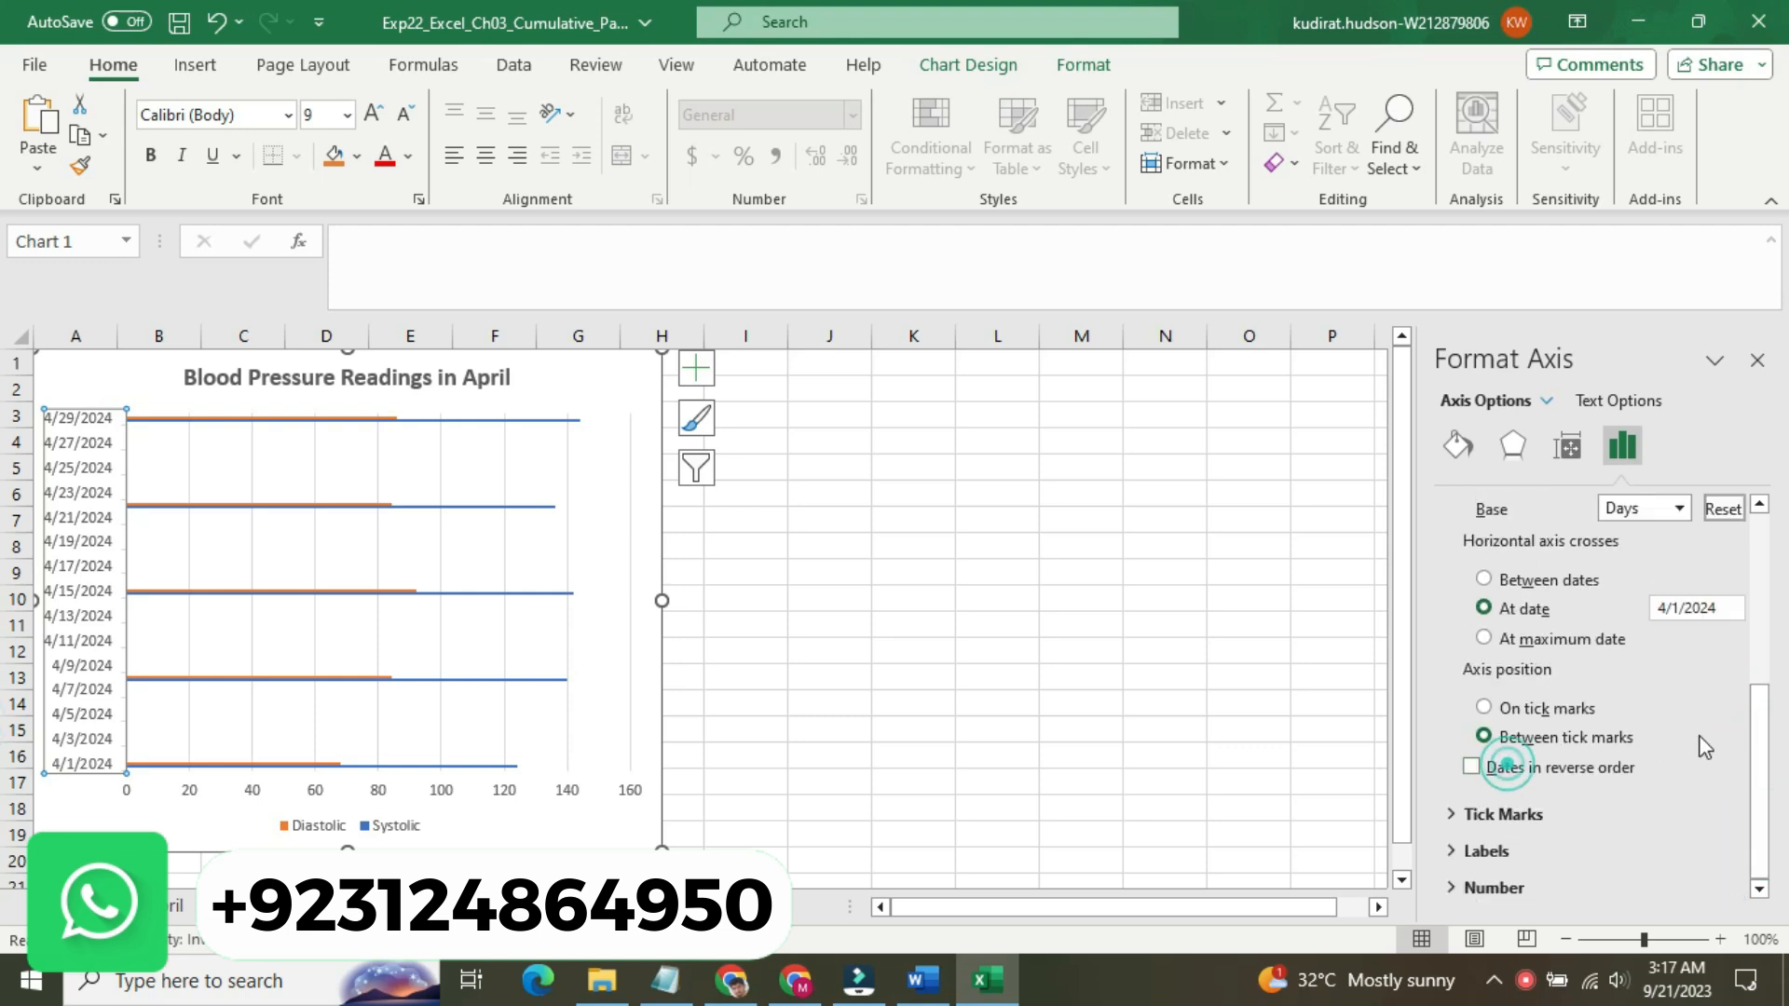
pyautogui.moveTo(1762, 759); pyautogui.dragTo(1769, 663)
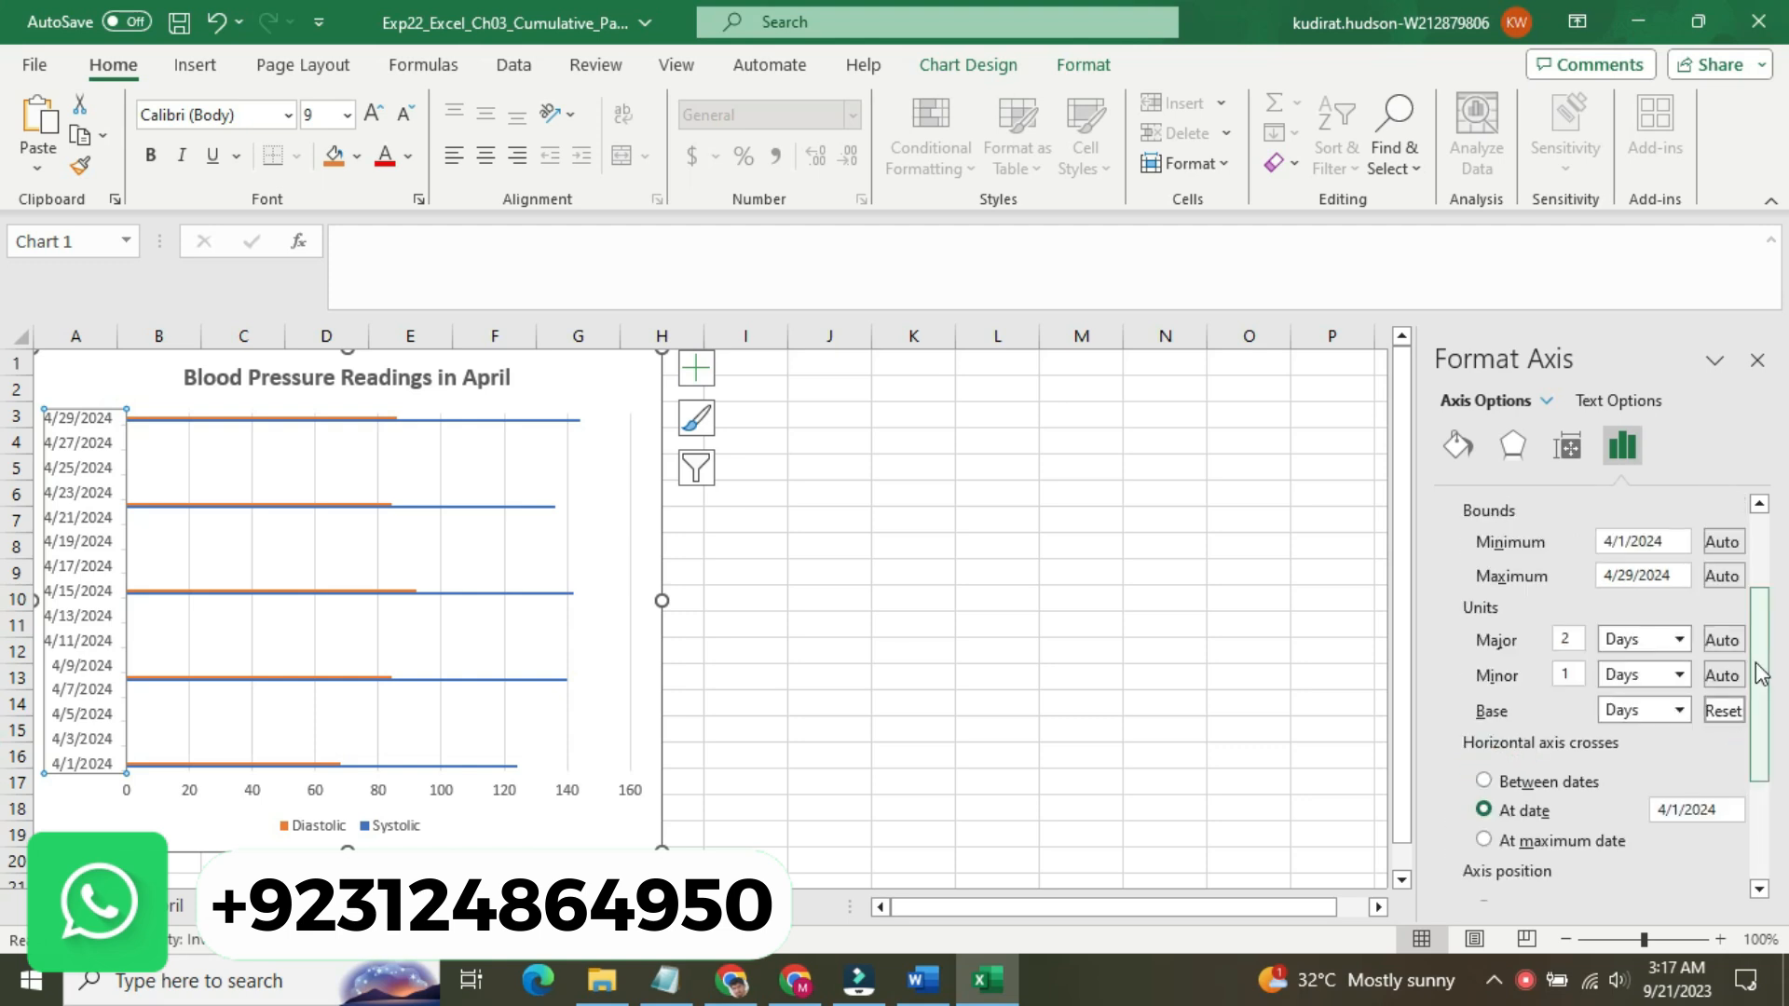
pyautogui.moveTo(1768, 668); pyautogui.dragTo(1768, 624)
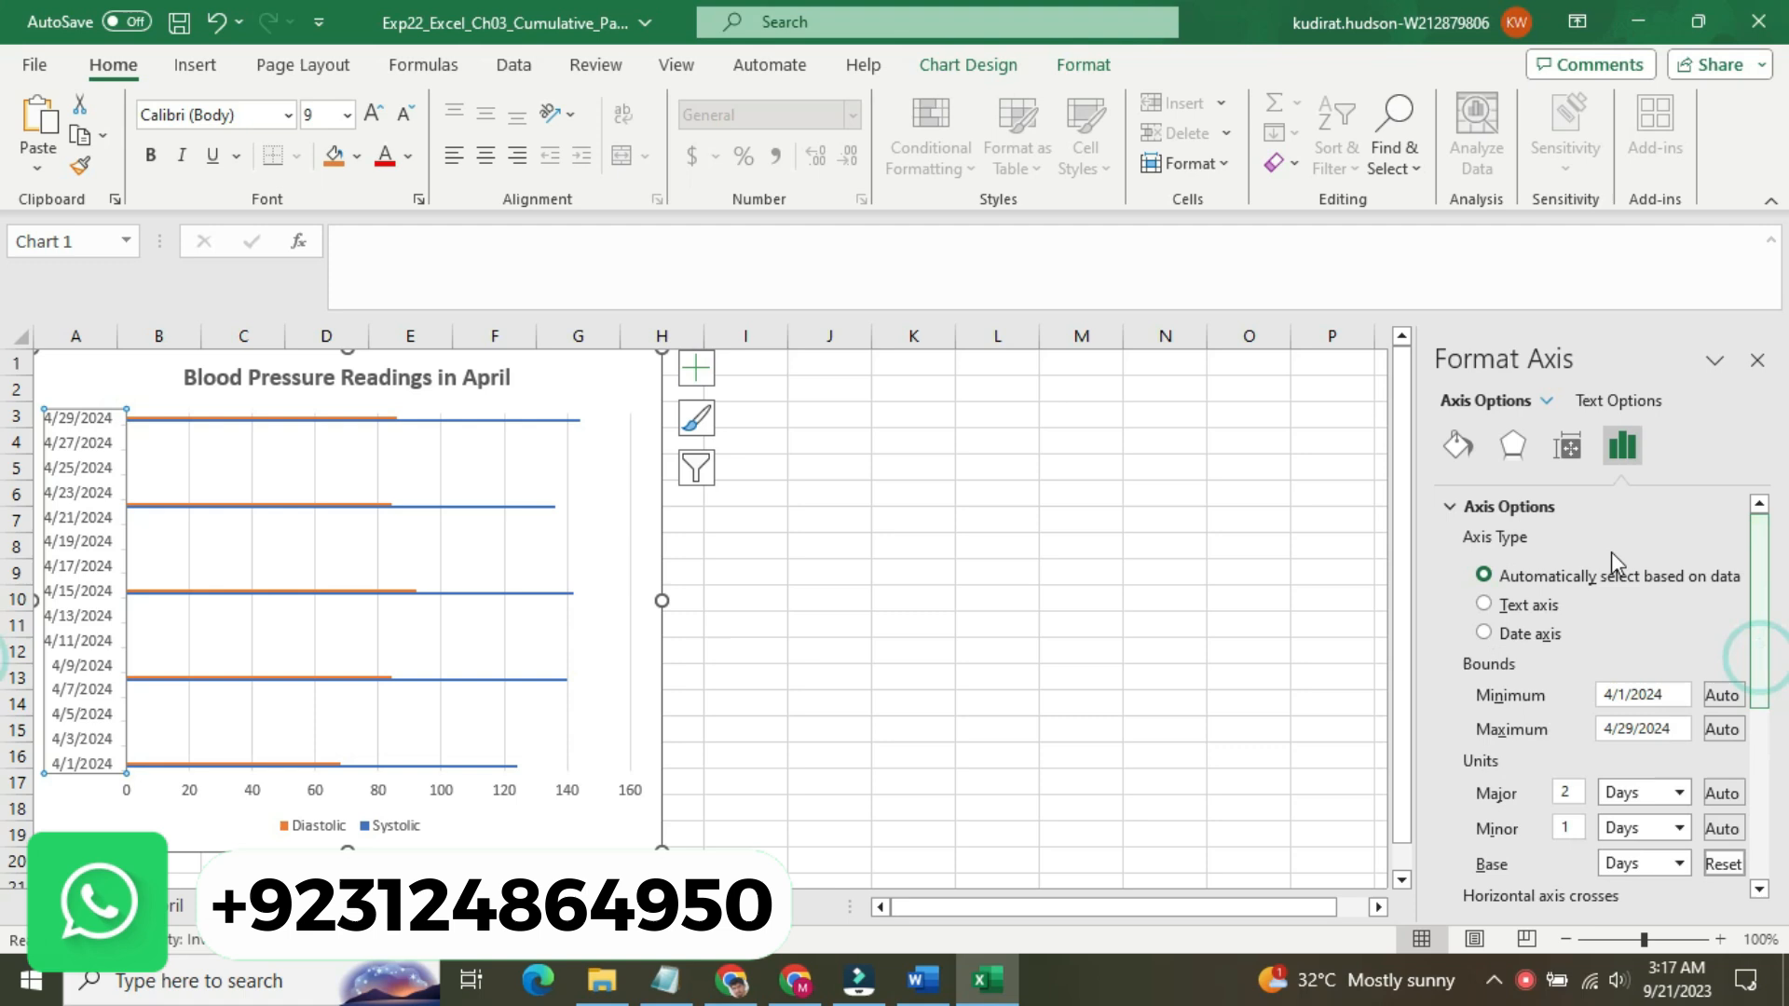
# - Examine the date axis's Alignment, effects and Line settings for the Text axis option
pyautogui.click(1461, 506)
pyautogui.click(1562, 453)
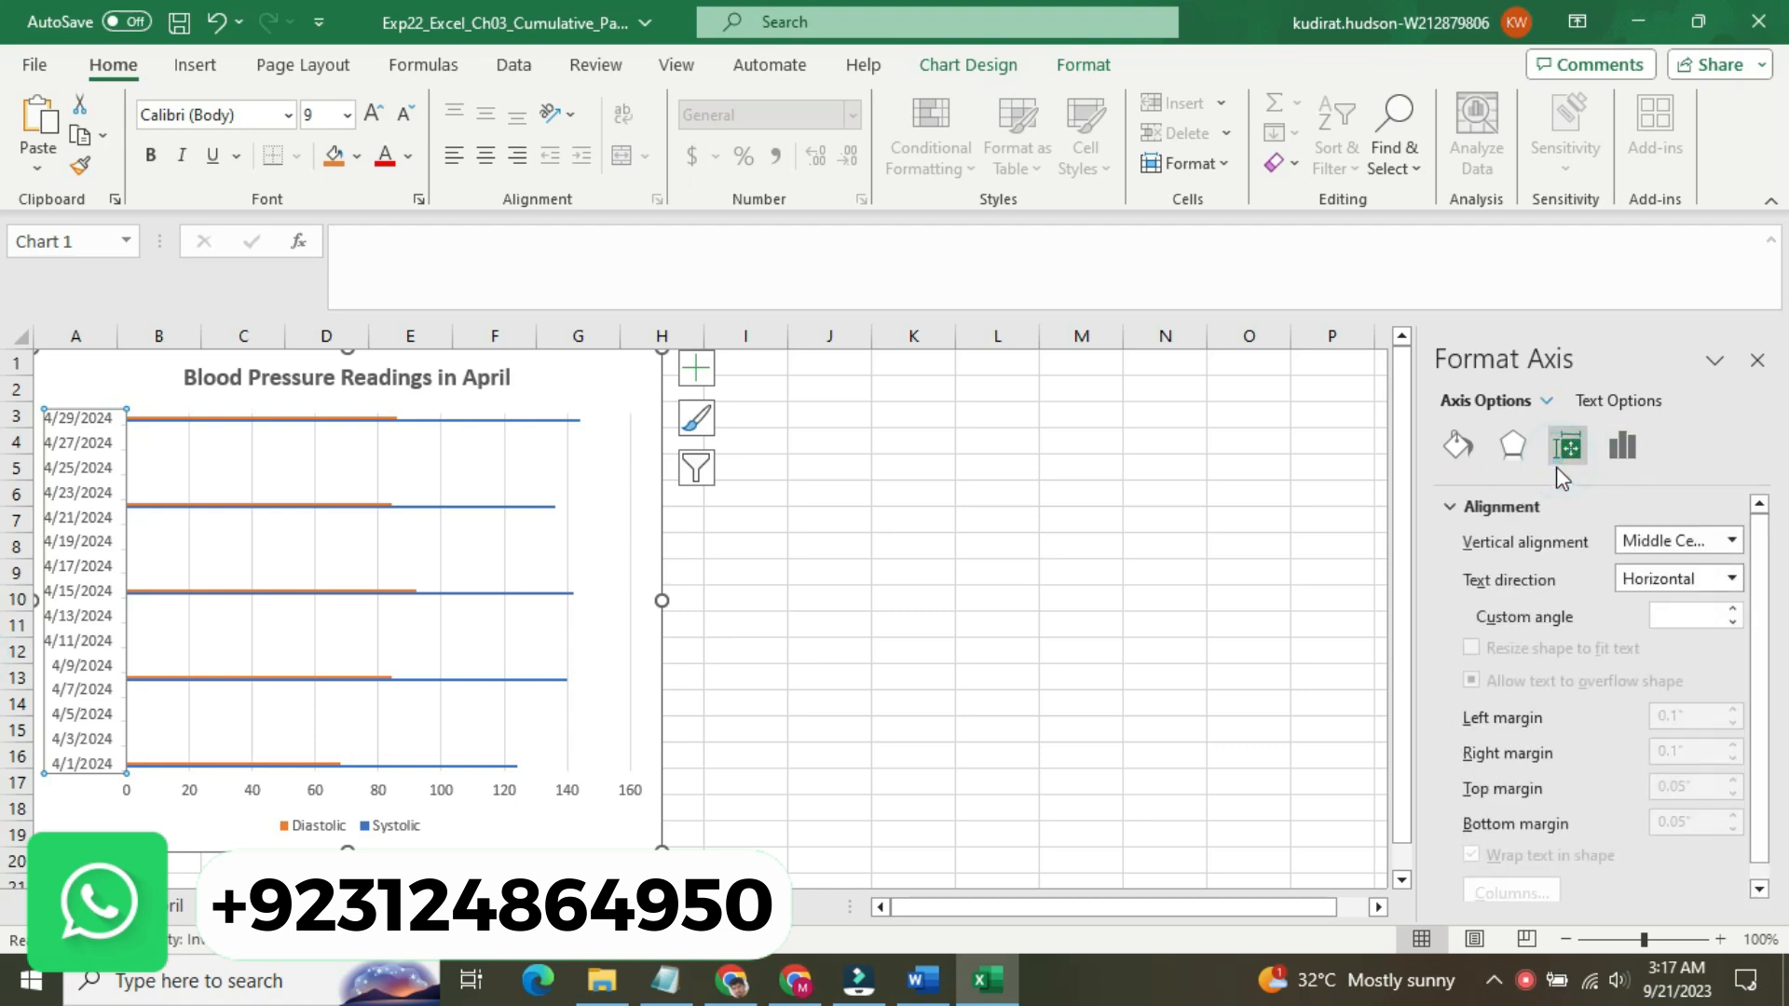
pyautogui.moveTo(1757, 569); pyautogui.dragTo(1757, 586)
pyautogui.click(1517, 448)
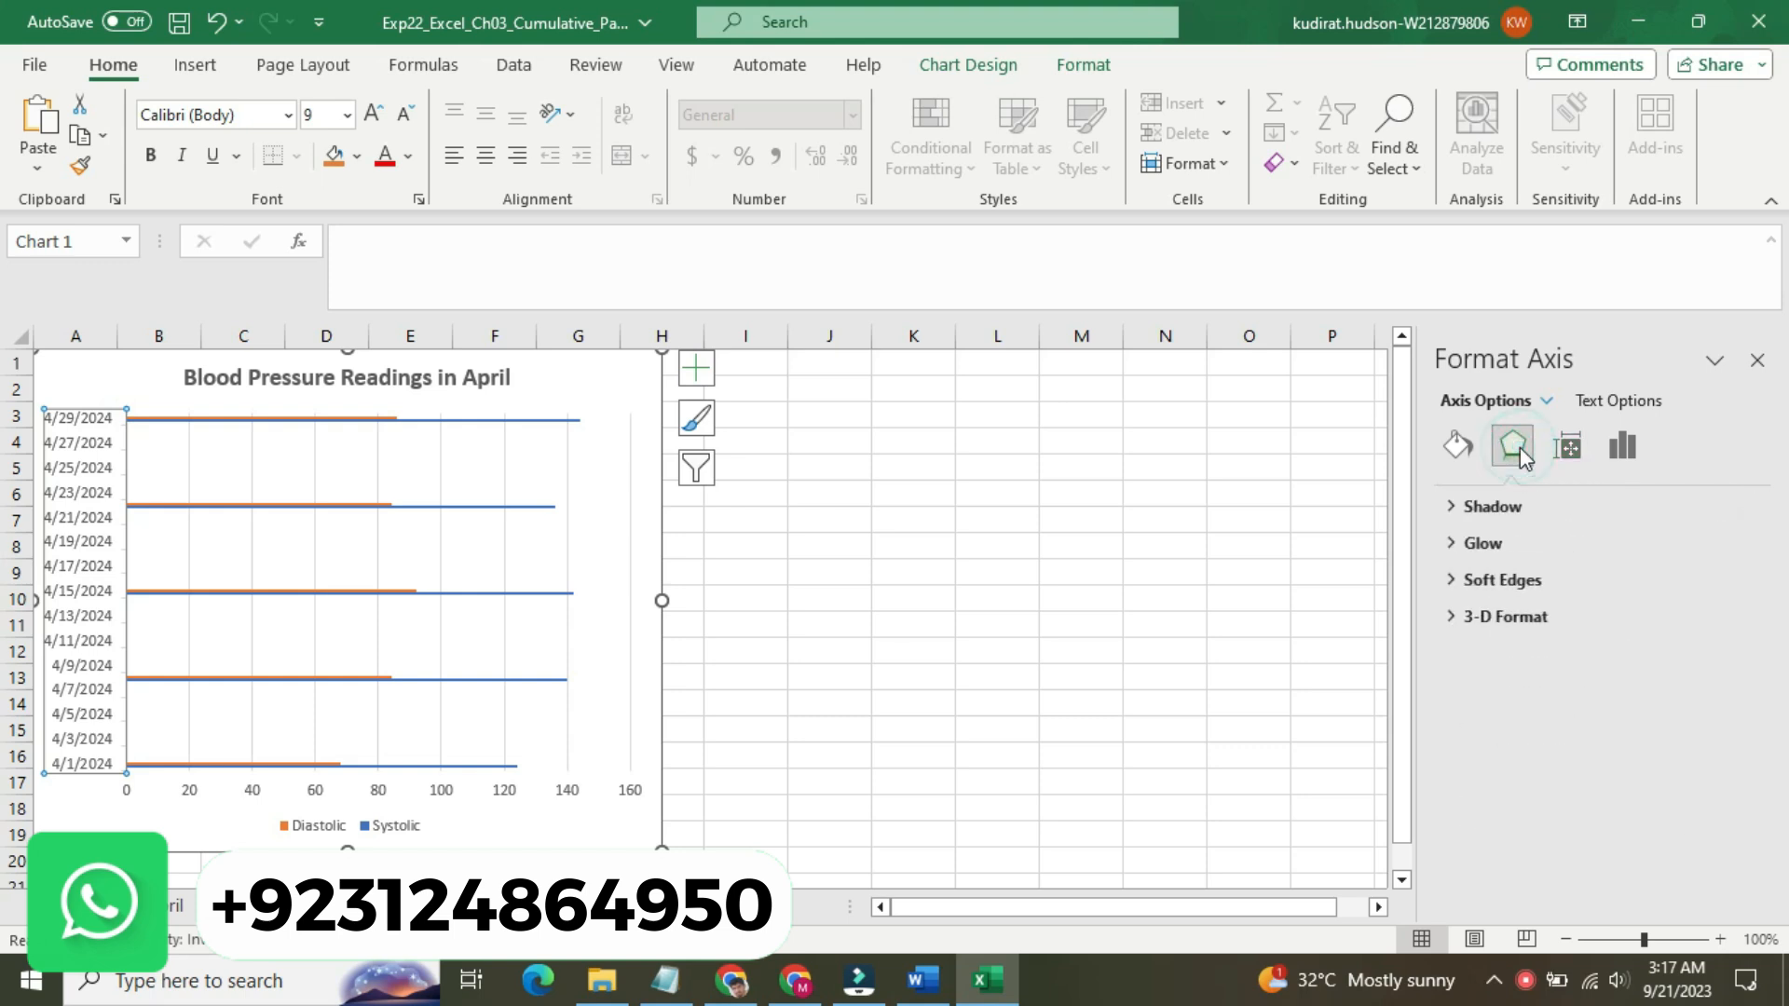
pyautogui.click(1457, 449)
pyautogui.click(1478, 539)
pyautogui.click(1481, 542)
pyautogui.click(1481, 541)
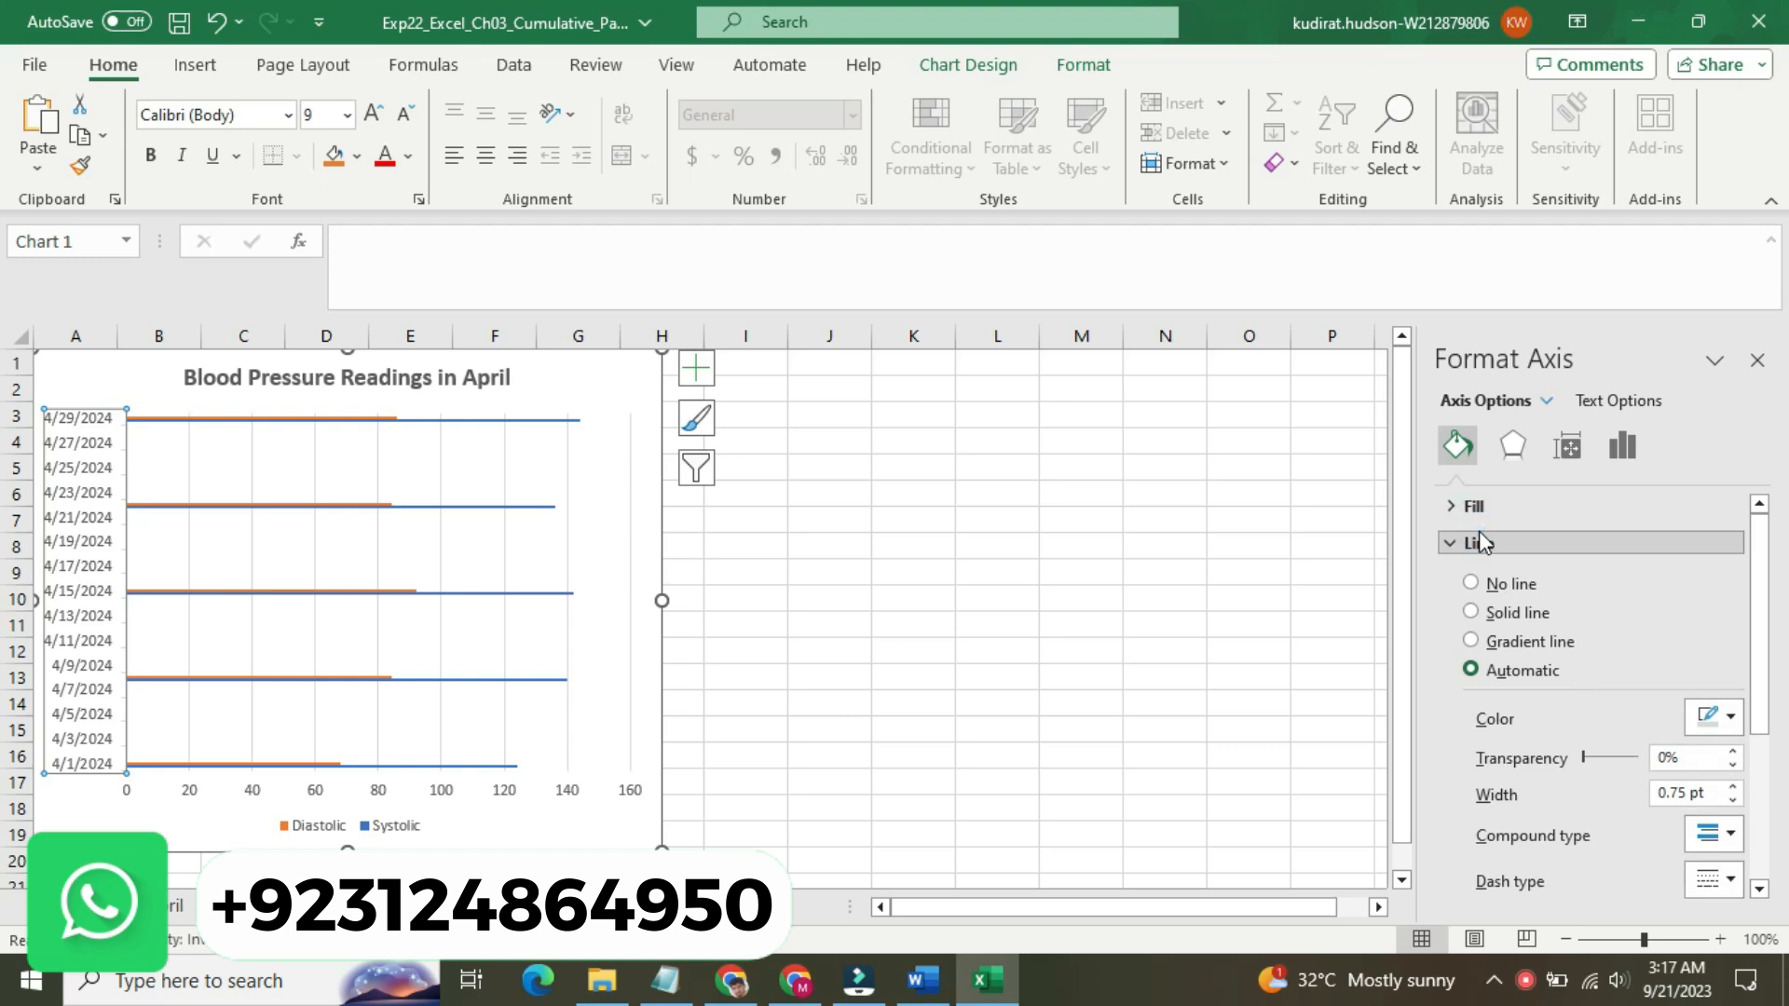
pyautogui.moveTo(1765, 606)
pyautogui.mouseDown()
pyautogui.moveTo(1787, 768)
pyautogui.moveTo(1755, 617)
pyautogui.mouseUp()
pyautogui.click(912, 583)
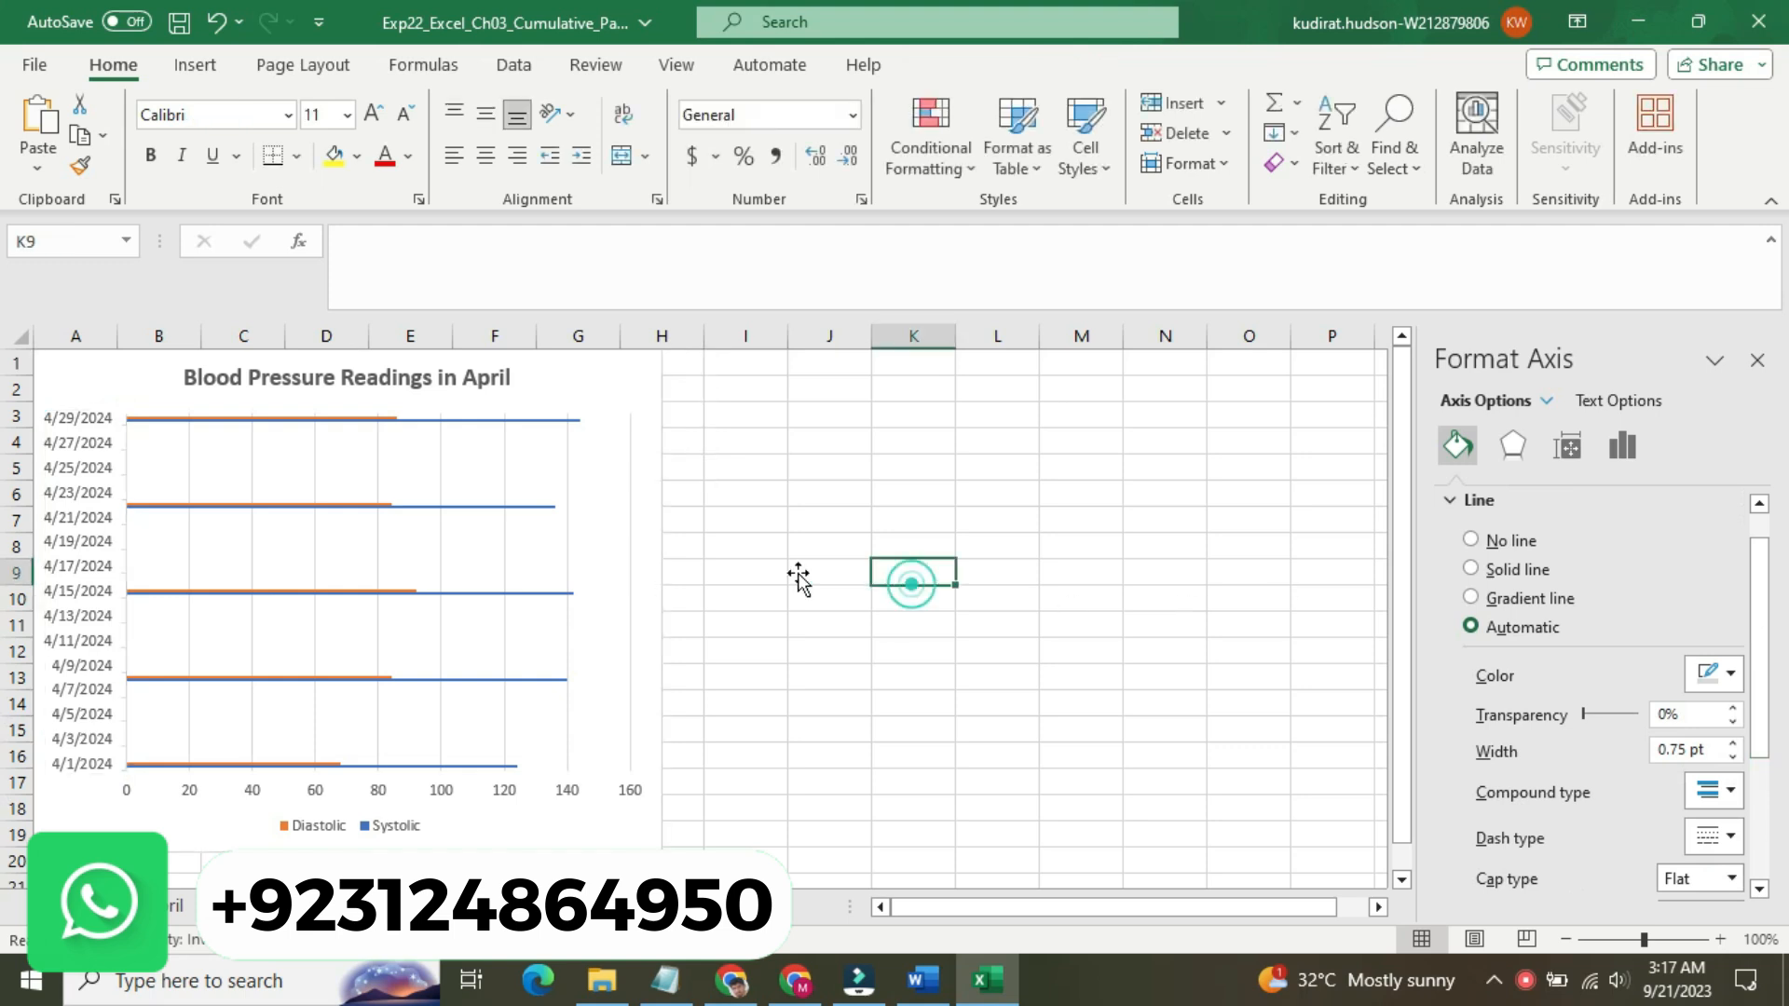
pyautogui.click(336, 527)
pyautogui.click(119, 531)
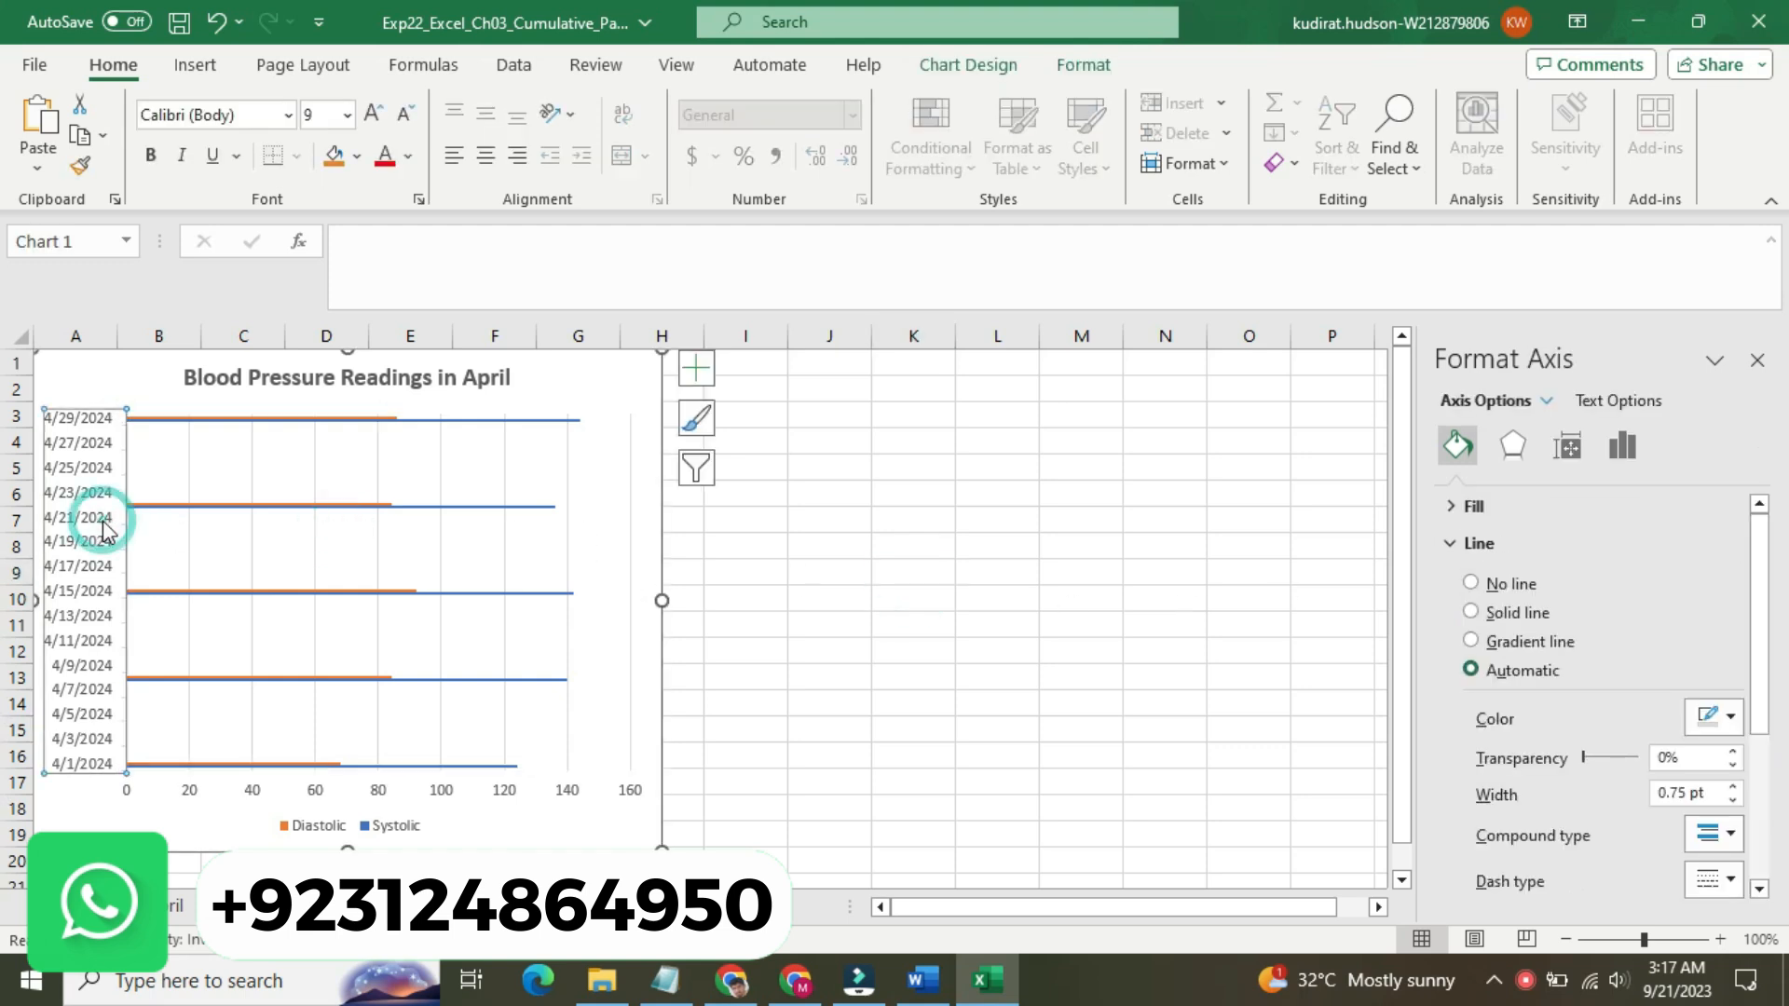
pyautogui.rightClick(105, 522)
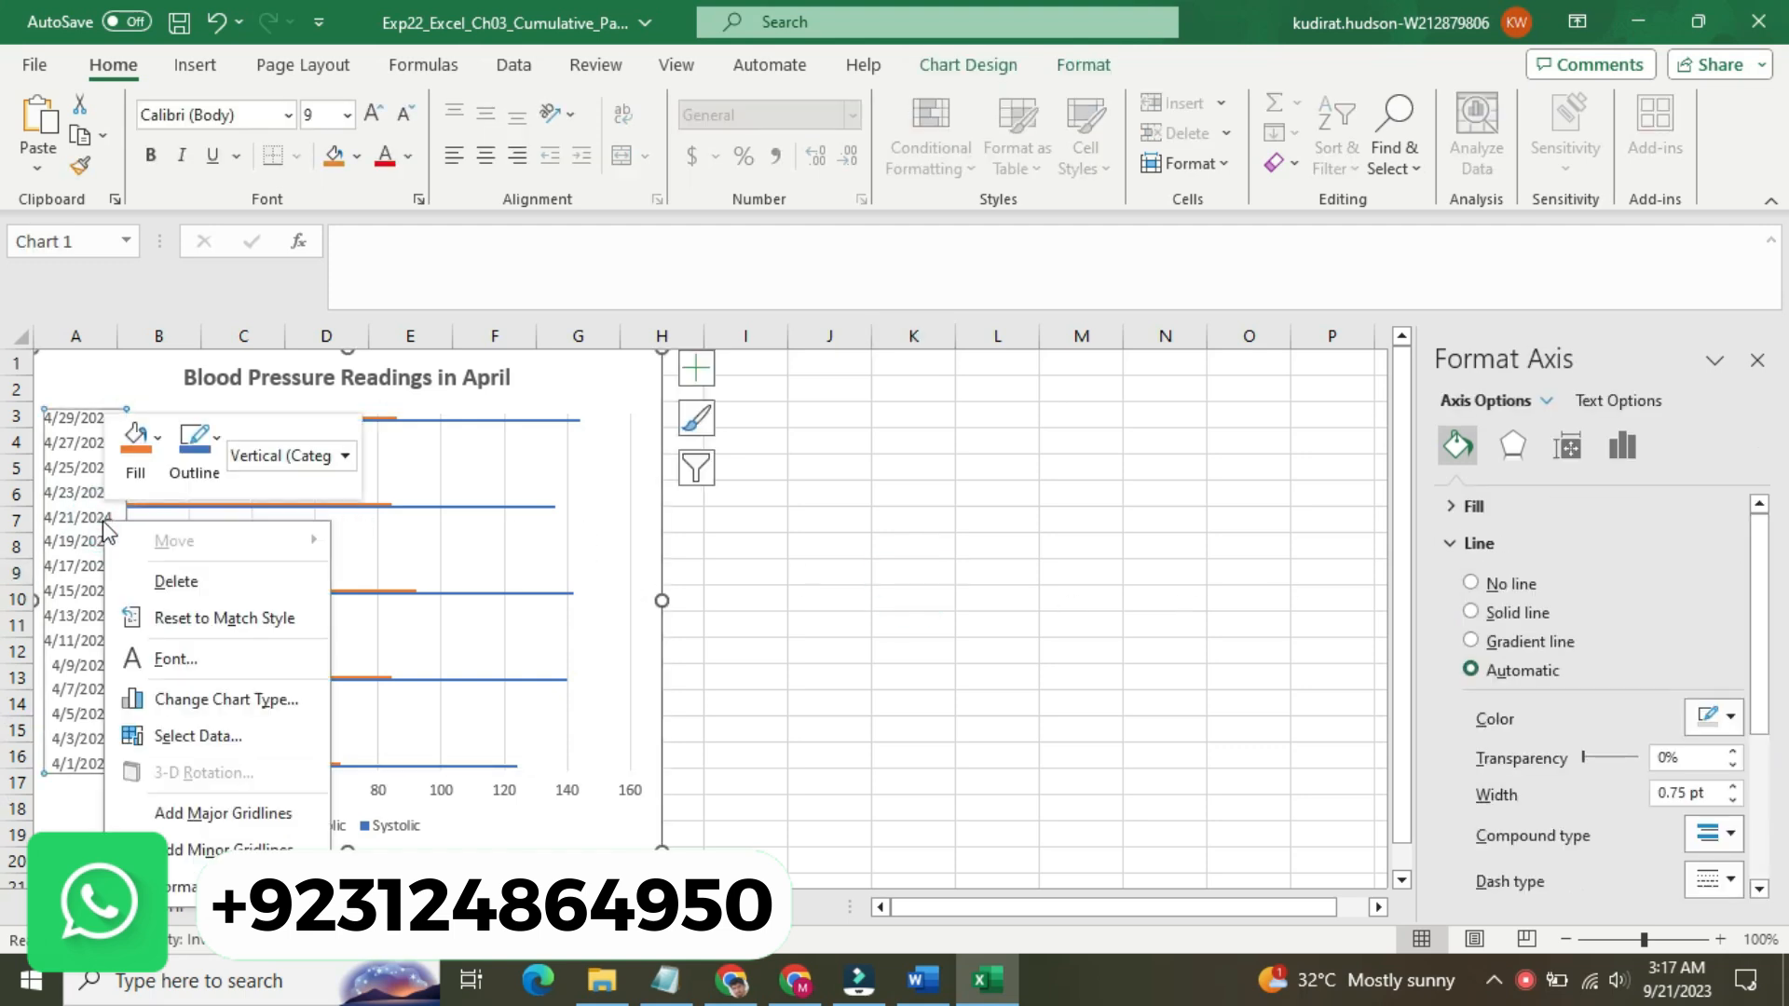
pyautogui.click(256, 741)
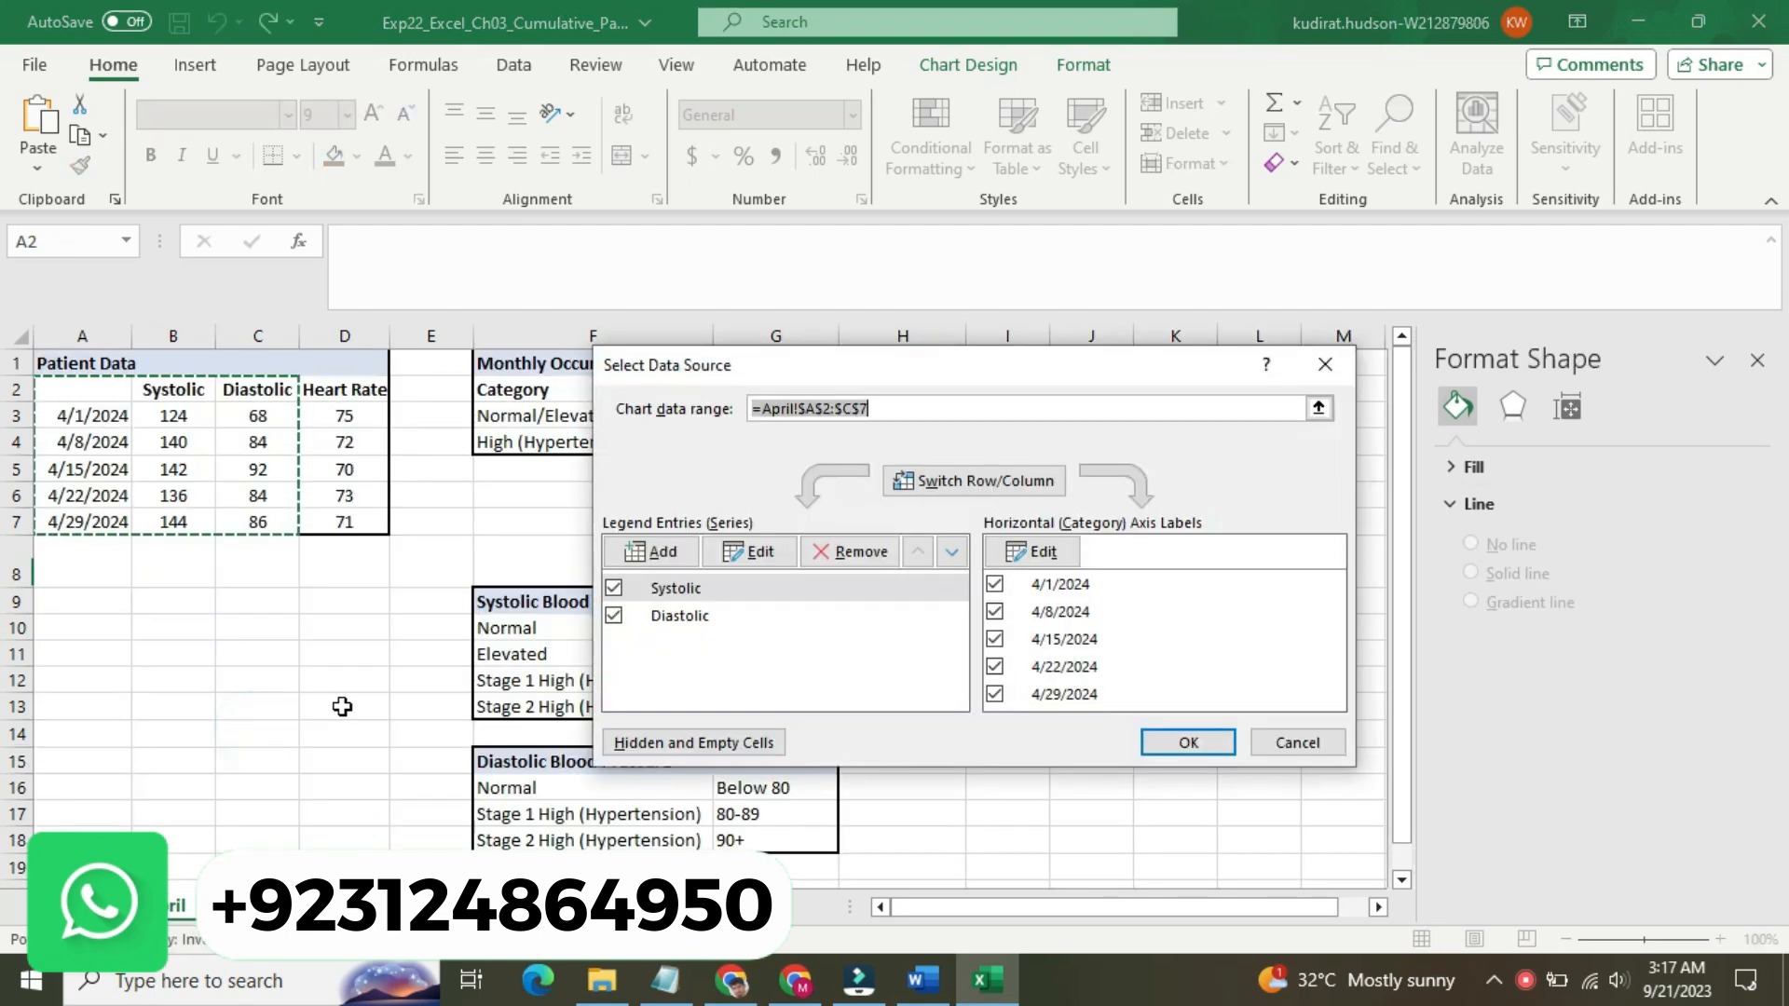
pyautogui.click(1304, 742)
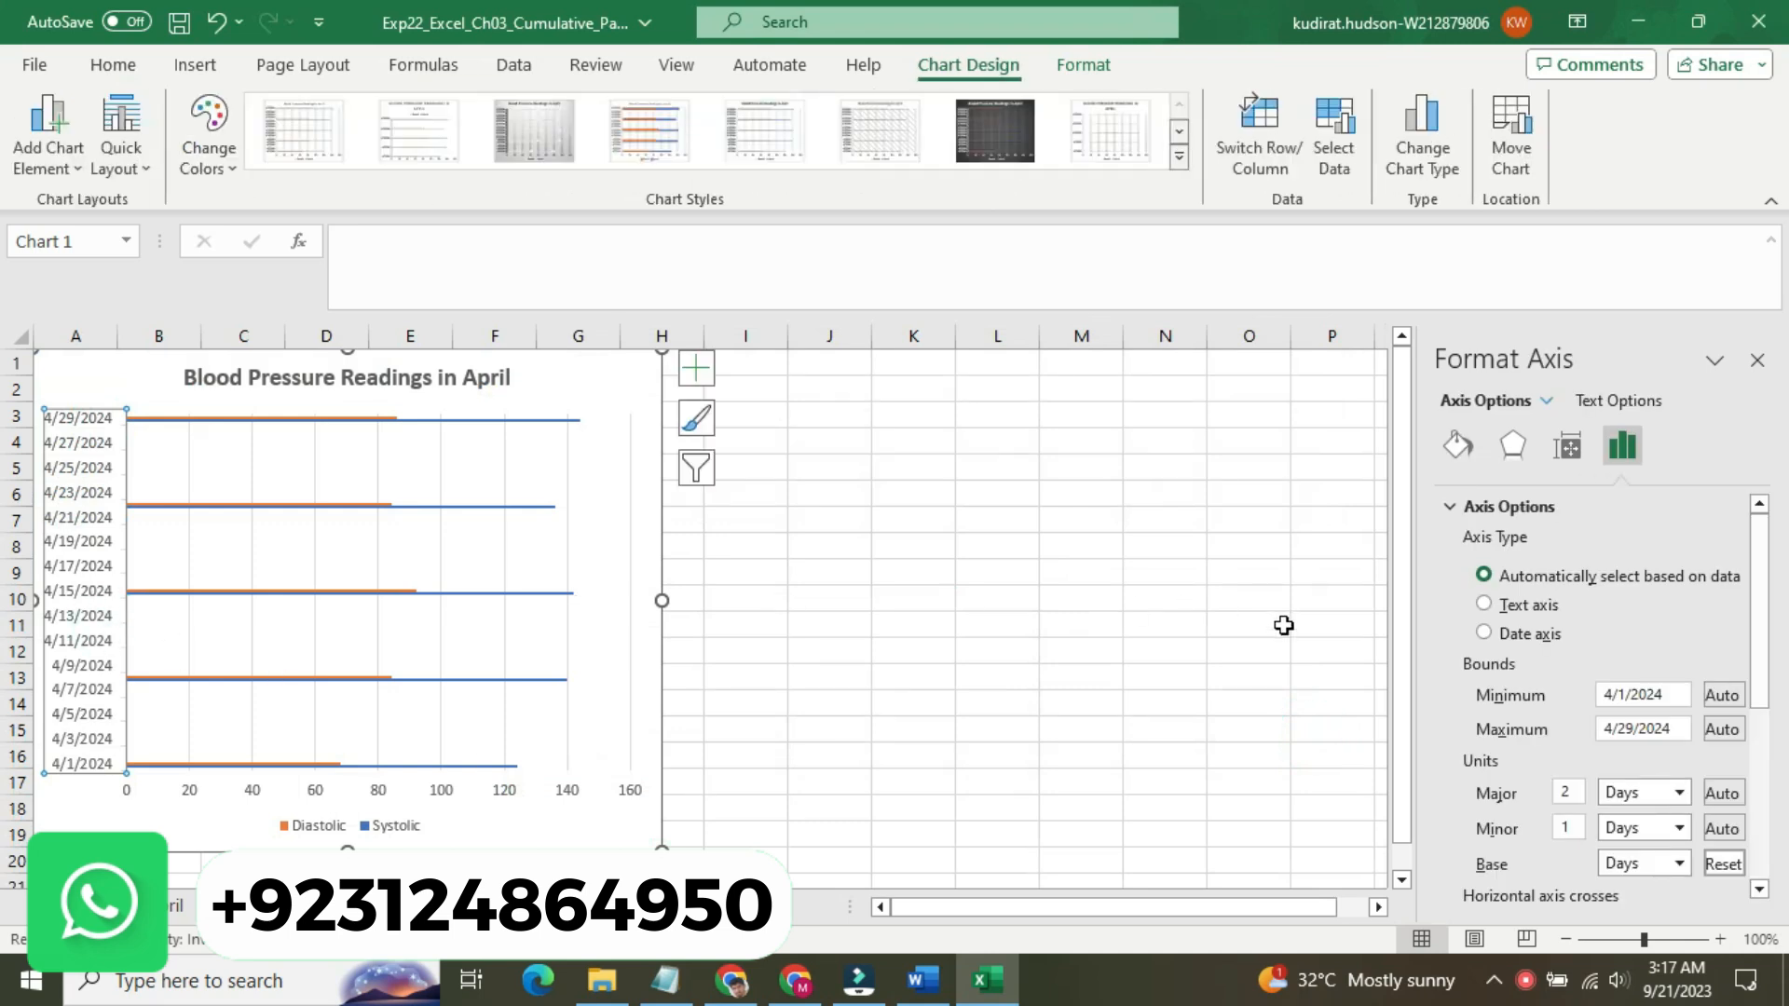
# - Set the blood pressure chart's date axis to Text axis and display its categories in reverse order
pyautogui.click(1488, 611)
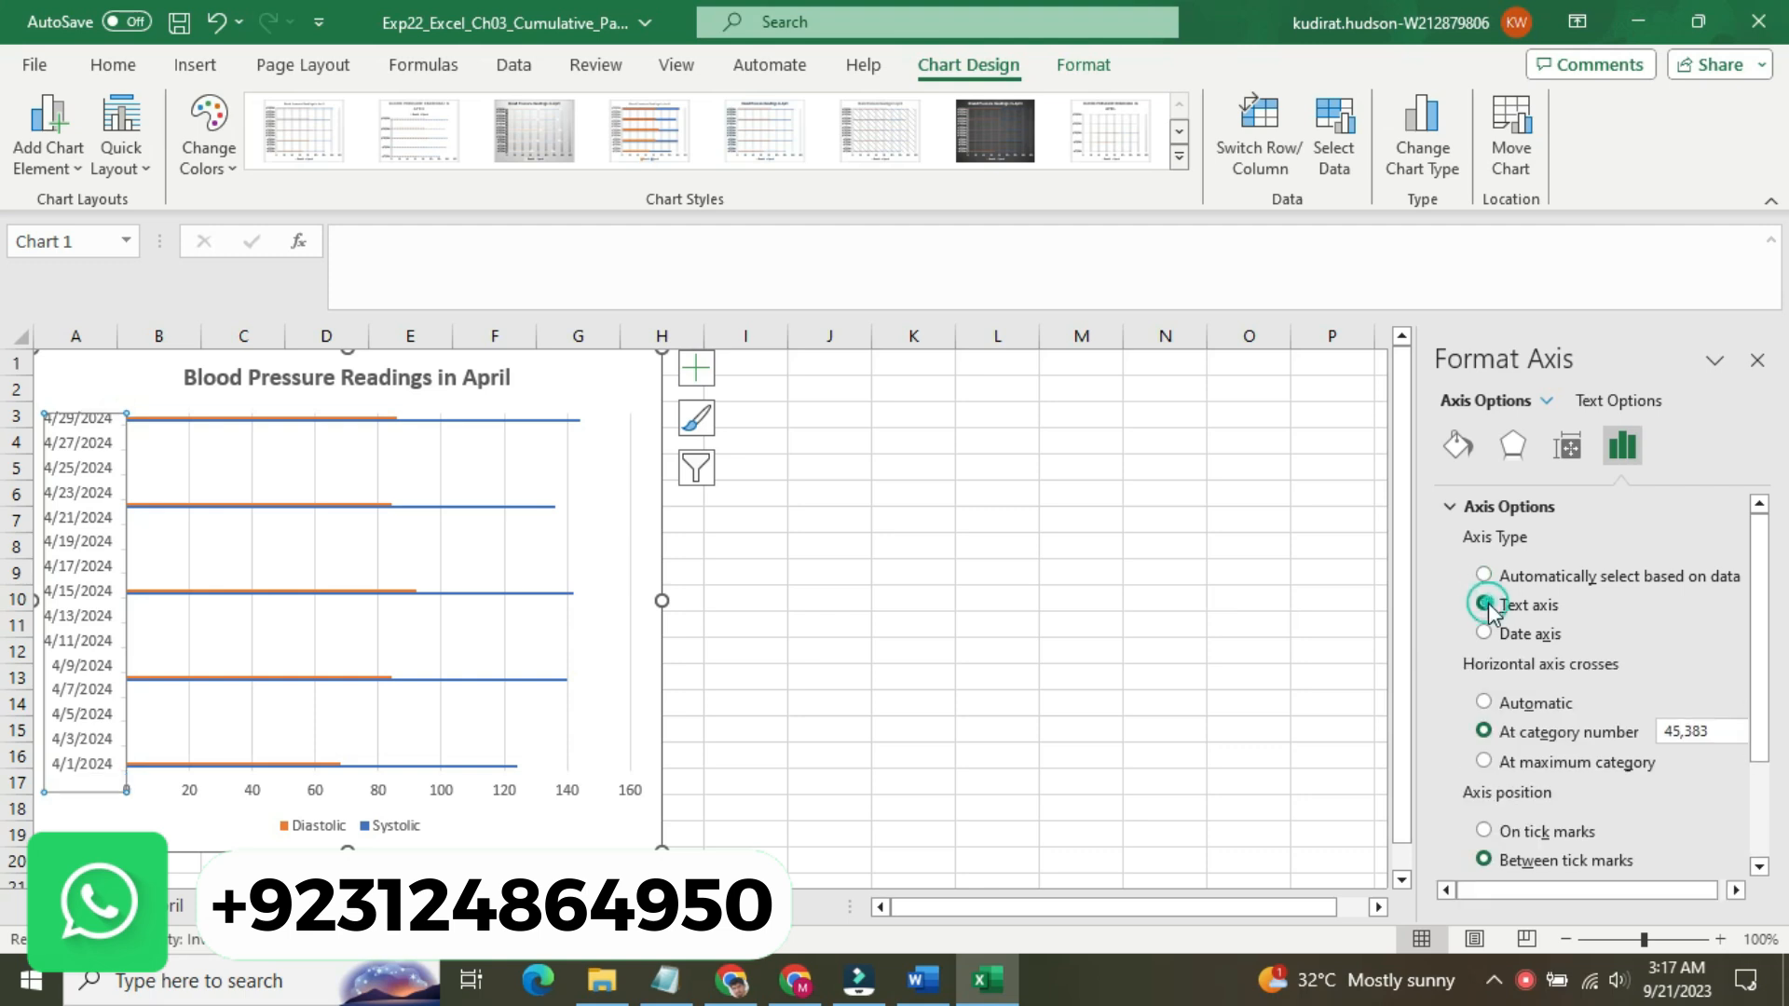
pyautogui.moveTo(1773, 608); pyautogui.dragTo(1780, 695)
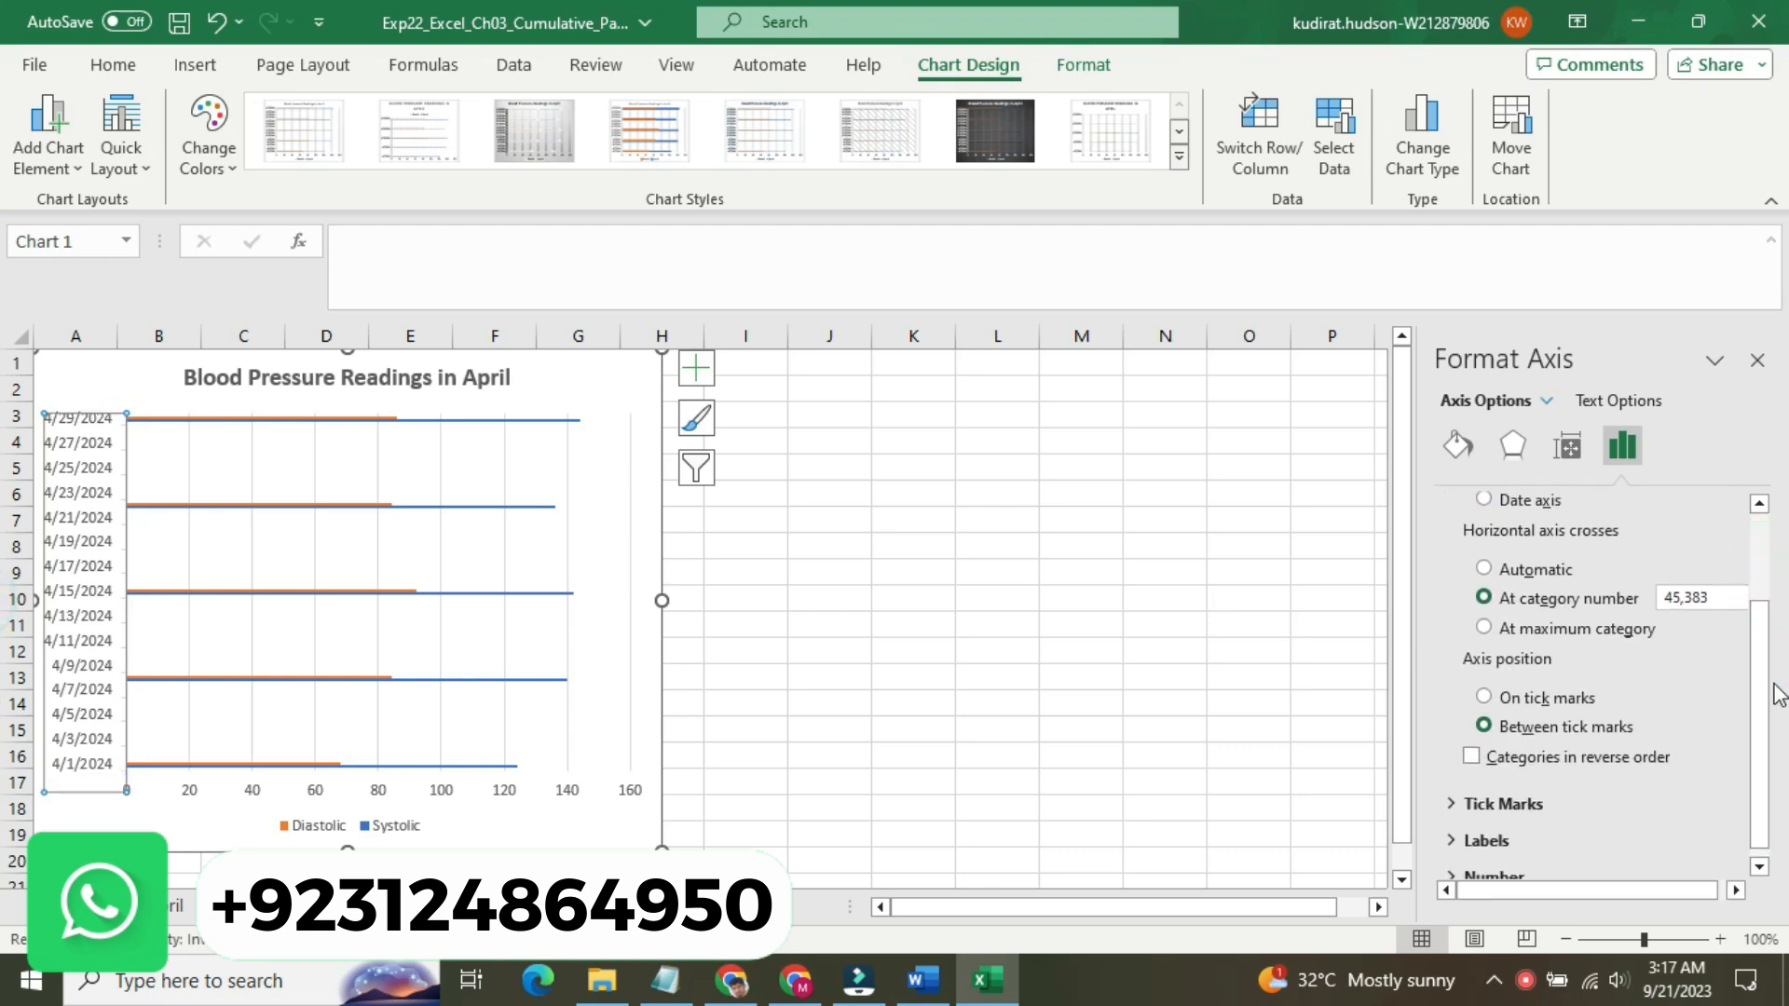
pyautogui.click(1478, 759)
pyautogui.click(1010, 595)
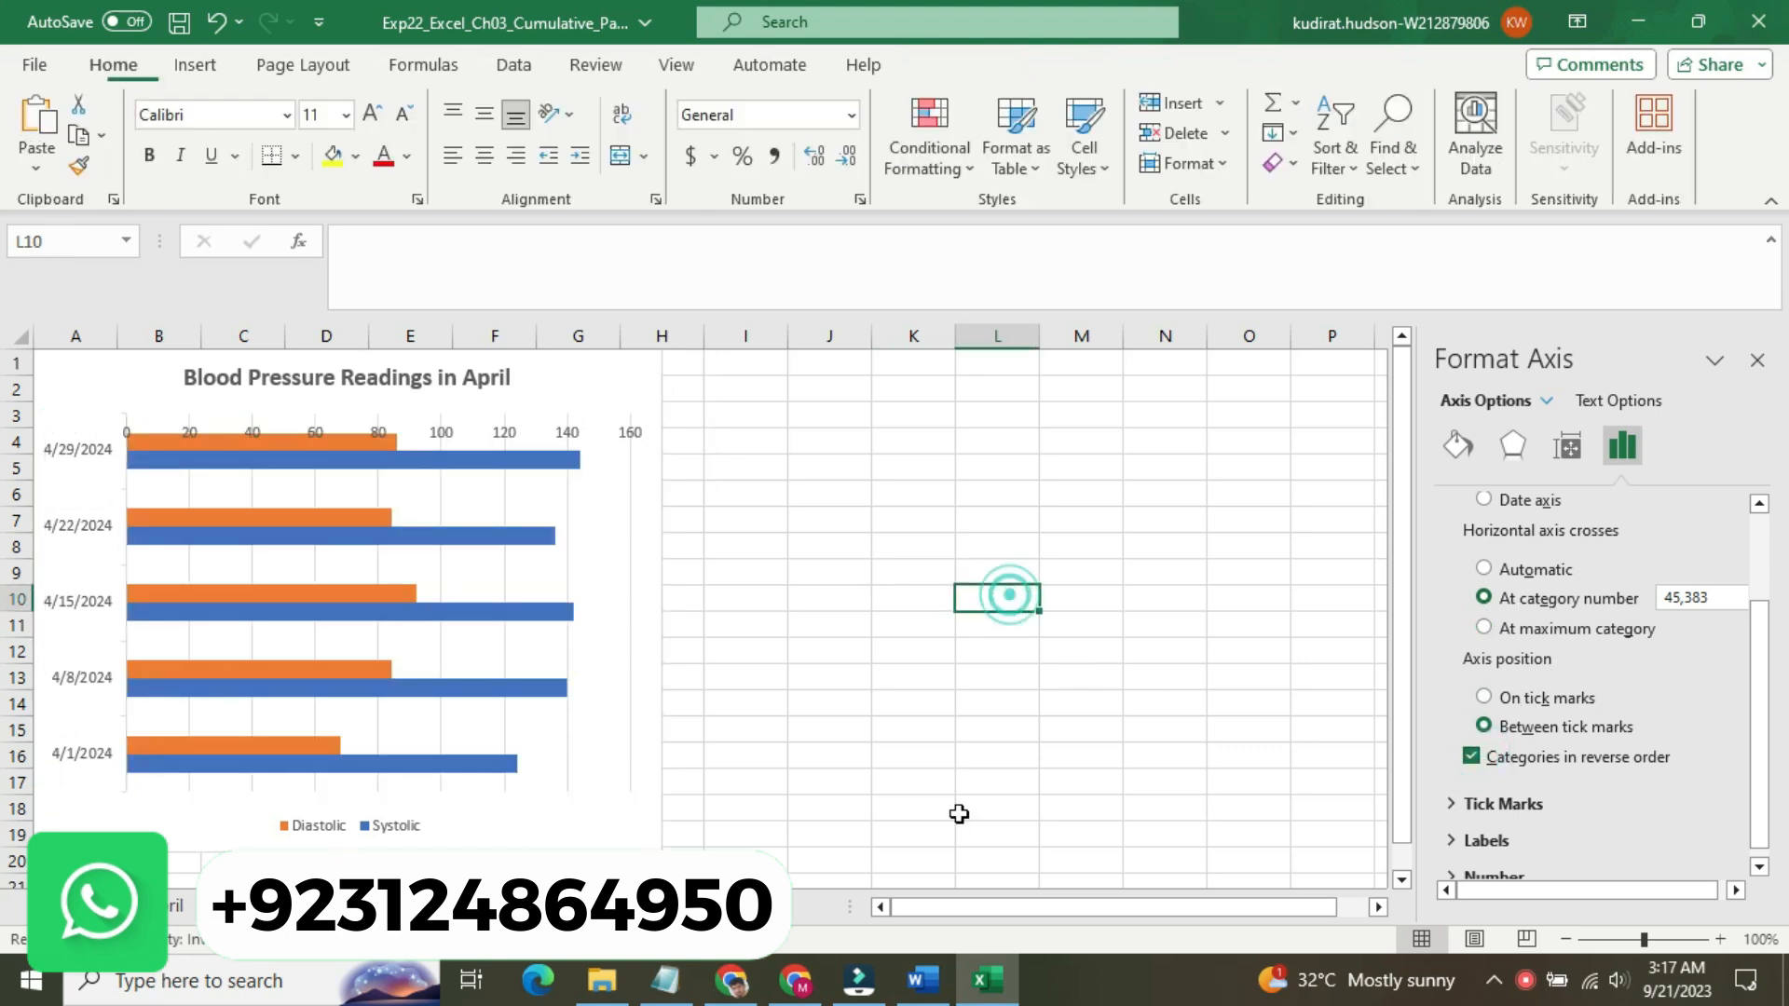
# - Switch to the Word instructions, reset the step 6 text to 9 points and remove its highlighting
pyautogui.click(923, 979)
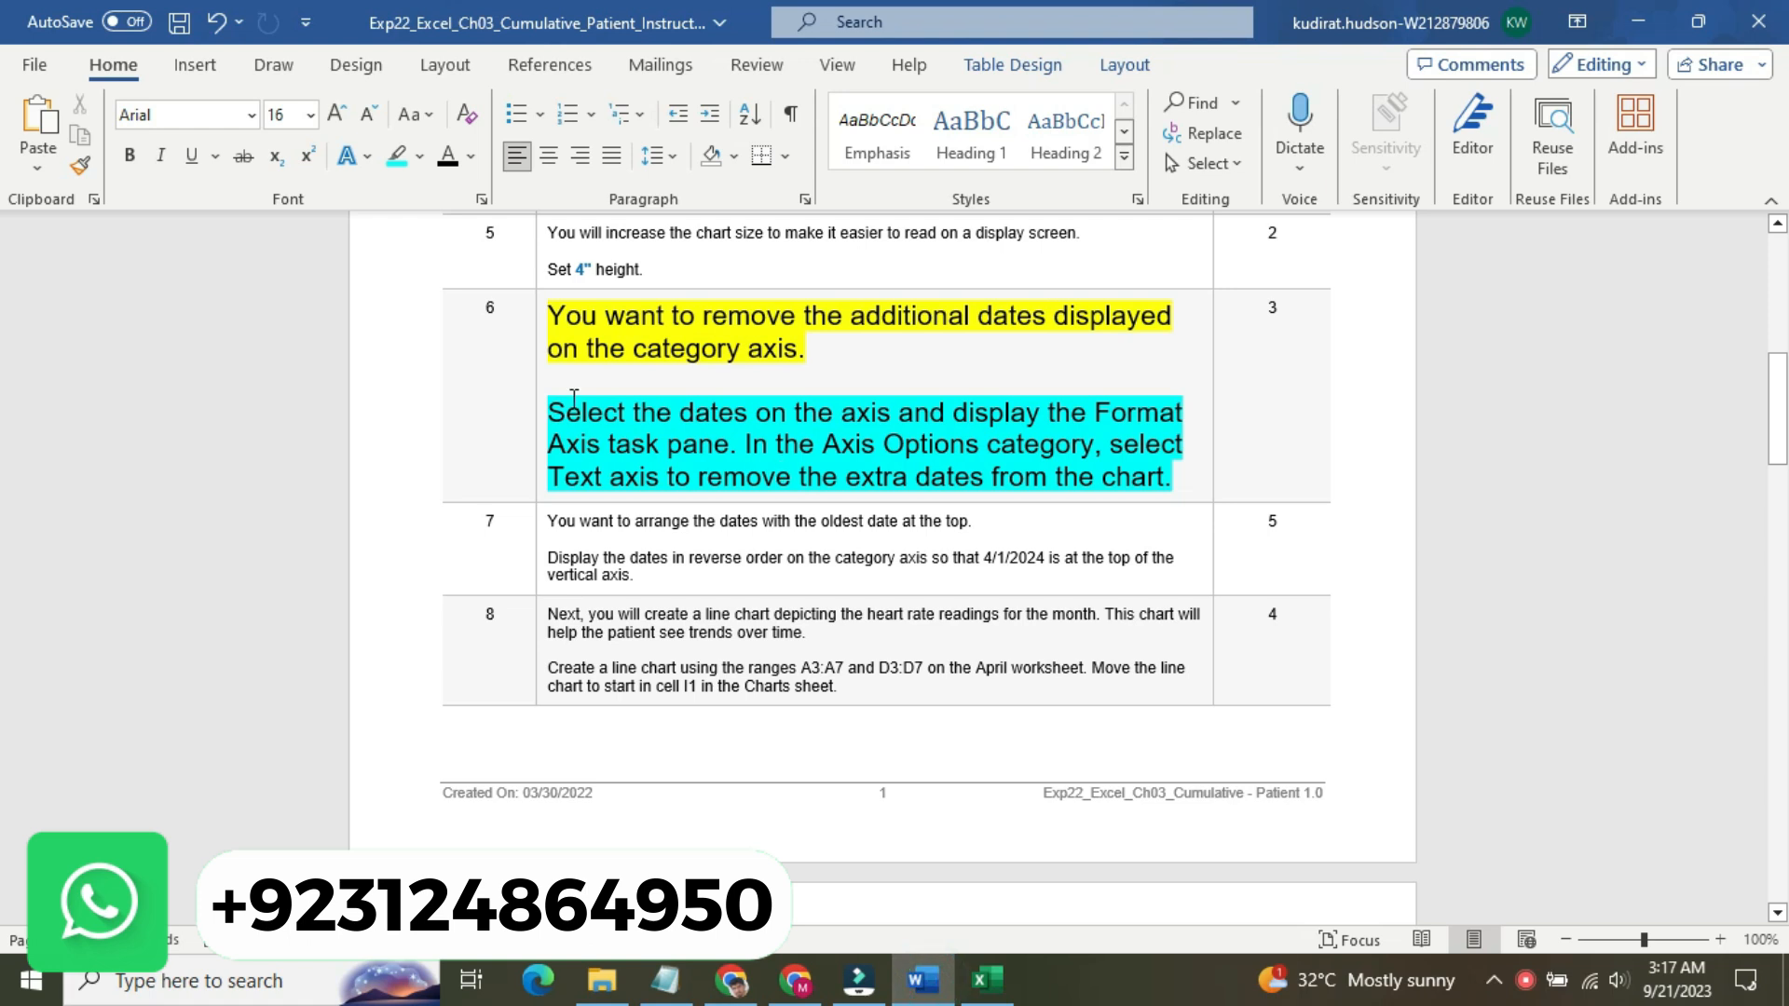
pyautogui.doubleClick(542, 384)
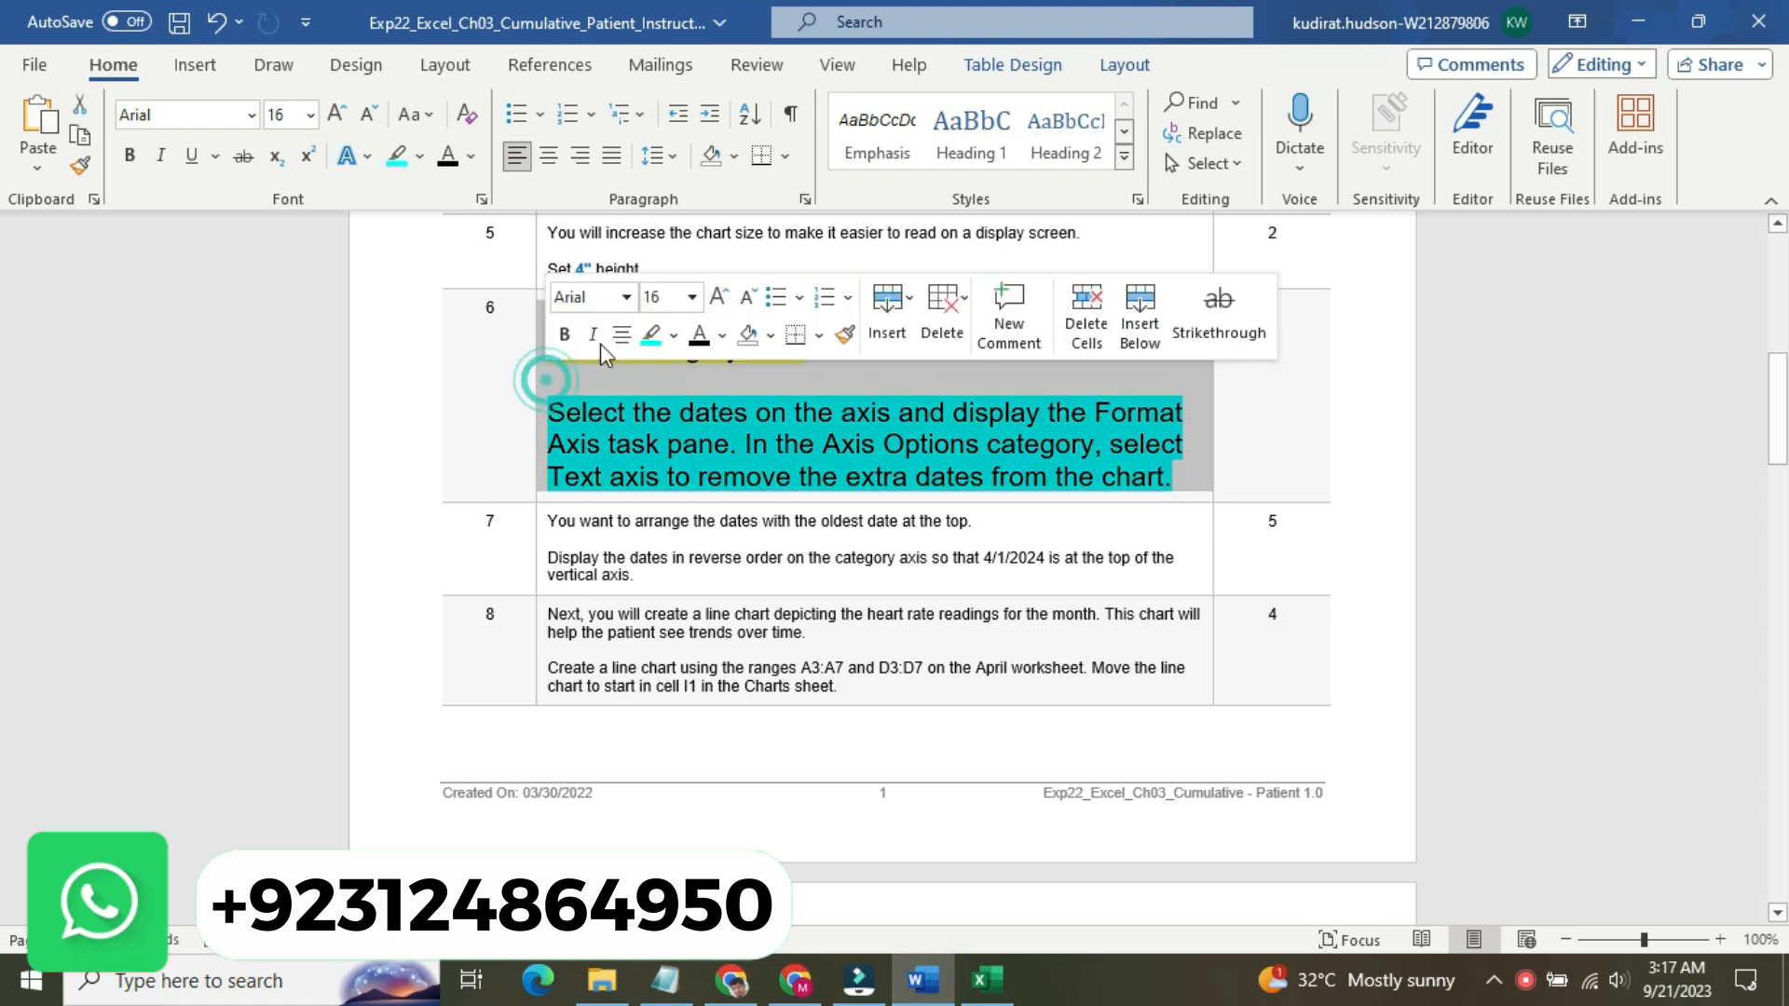
pyautogui.click(692, 296)
pyautogui.click(680, 361)
pyautogui.click(673, 336)
pyautogui.click(700, 490)
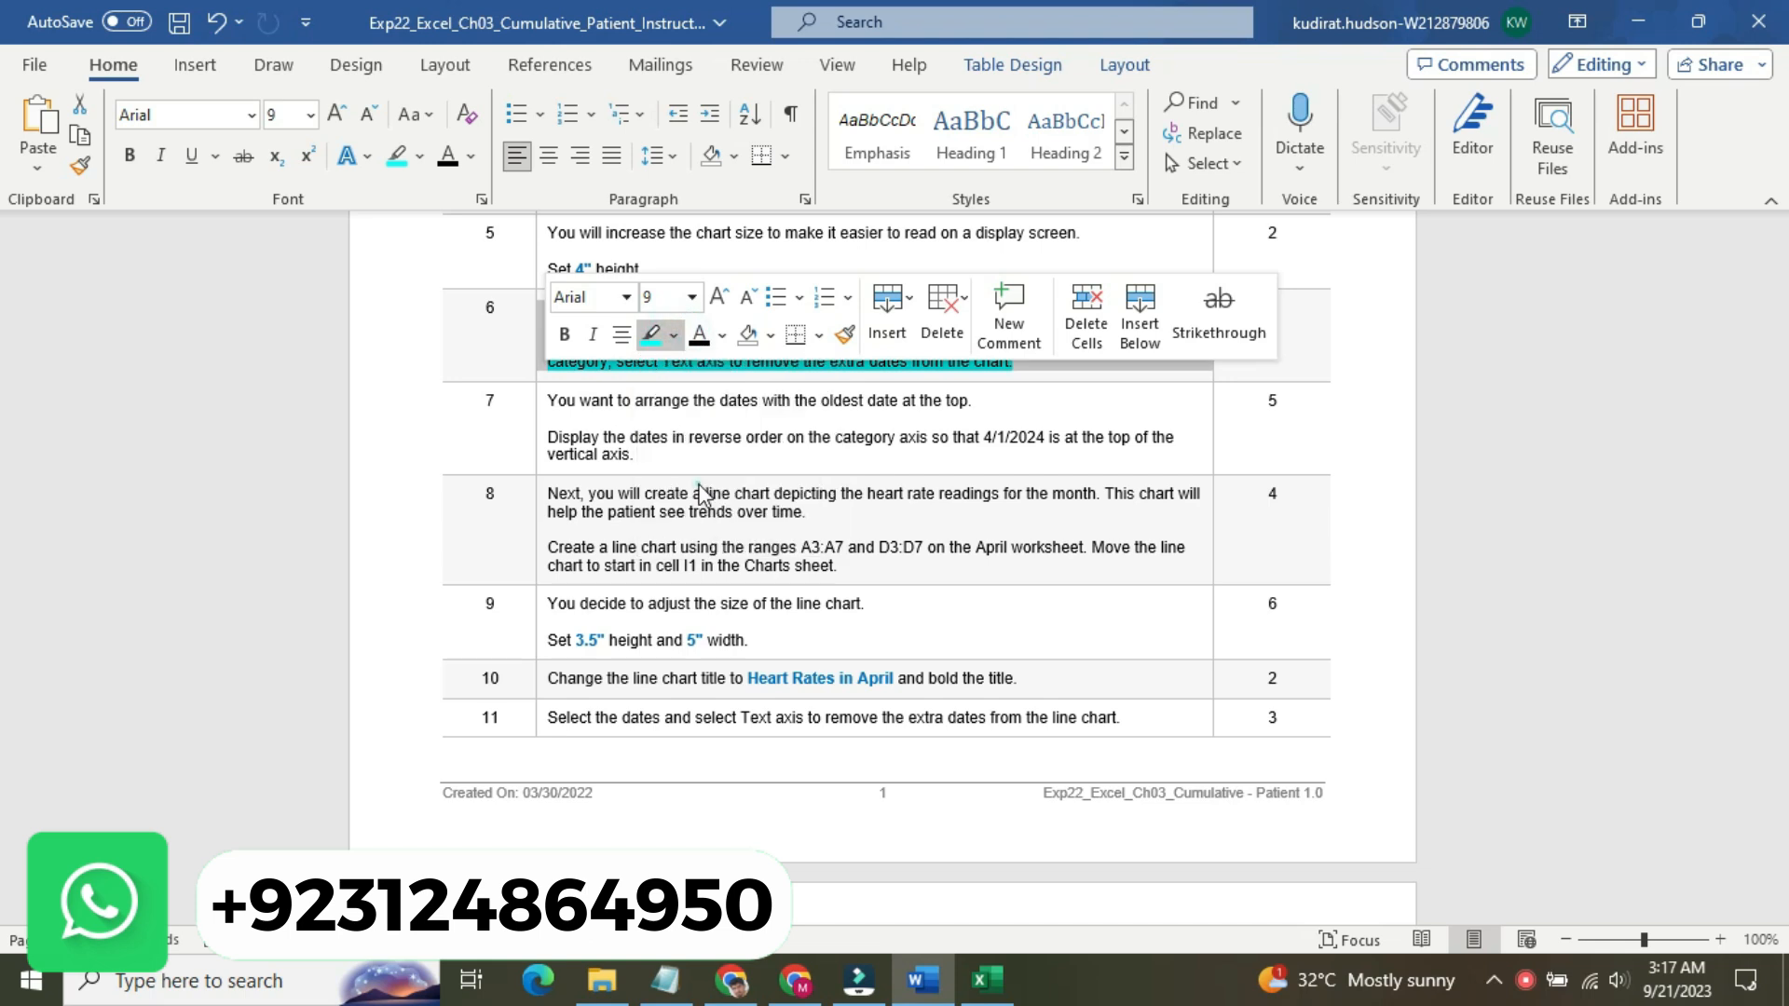
# - Enlarge the step 7 instruction text to 14 points and highlight it in yellow
pyautogui.click(536, 416)
pyautogui.click(684, 336)
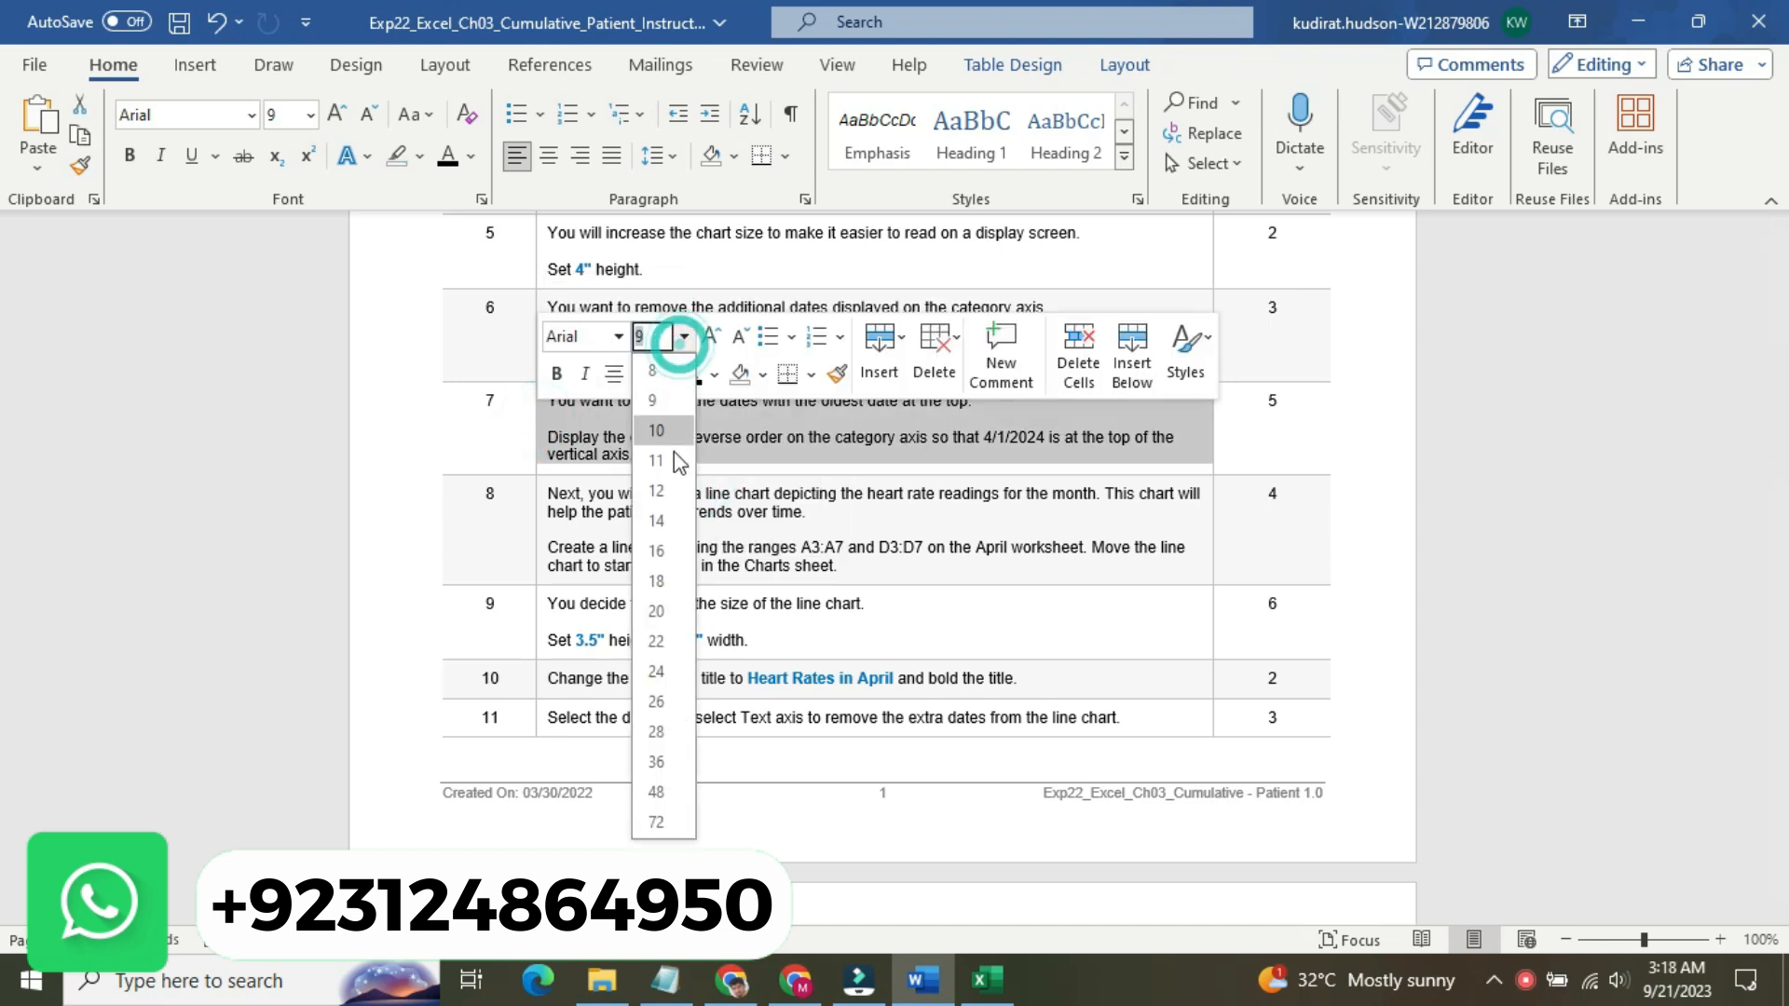
pyautogui.click(674, 527)
pyautogui.click(665, 374)
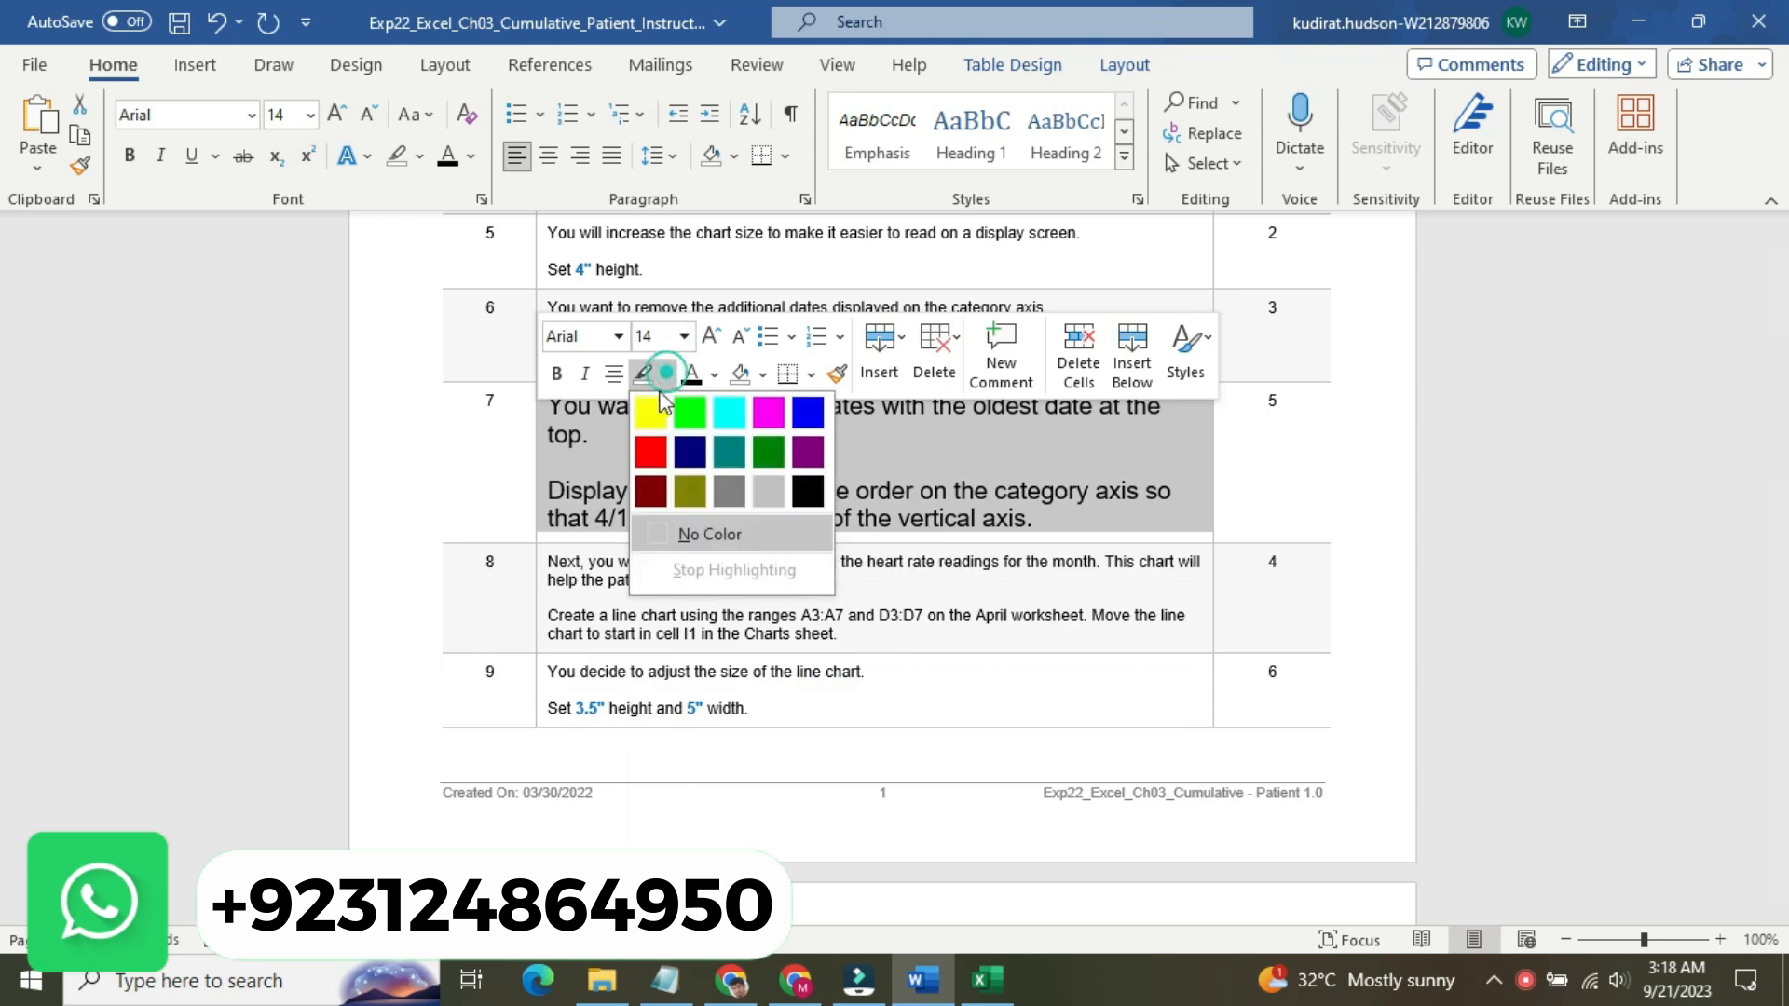
pyautogui.click(650, 407)
pyautogui.click(768, 480)
# - Highlight step 7's second paragraph, about displaying the dates in reverse order, in turquoise
pyautogui.moveTo(1777, 408)
pyautogui.mouseDown()
pyautogui.moveTo(1783, 745)
pyautogui.moveTo(1783, 294)
pyautogui.moveTo(1782, 443)
pyautogui.mouseUp()
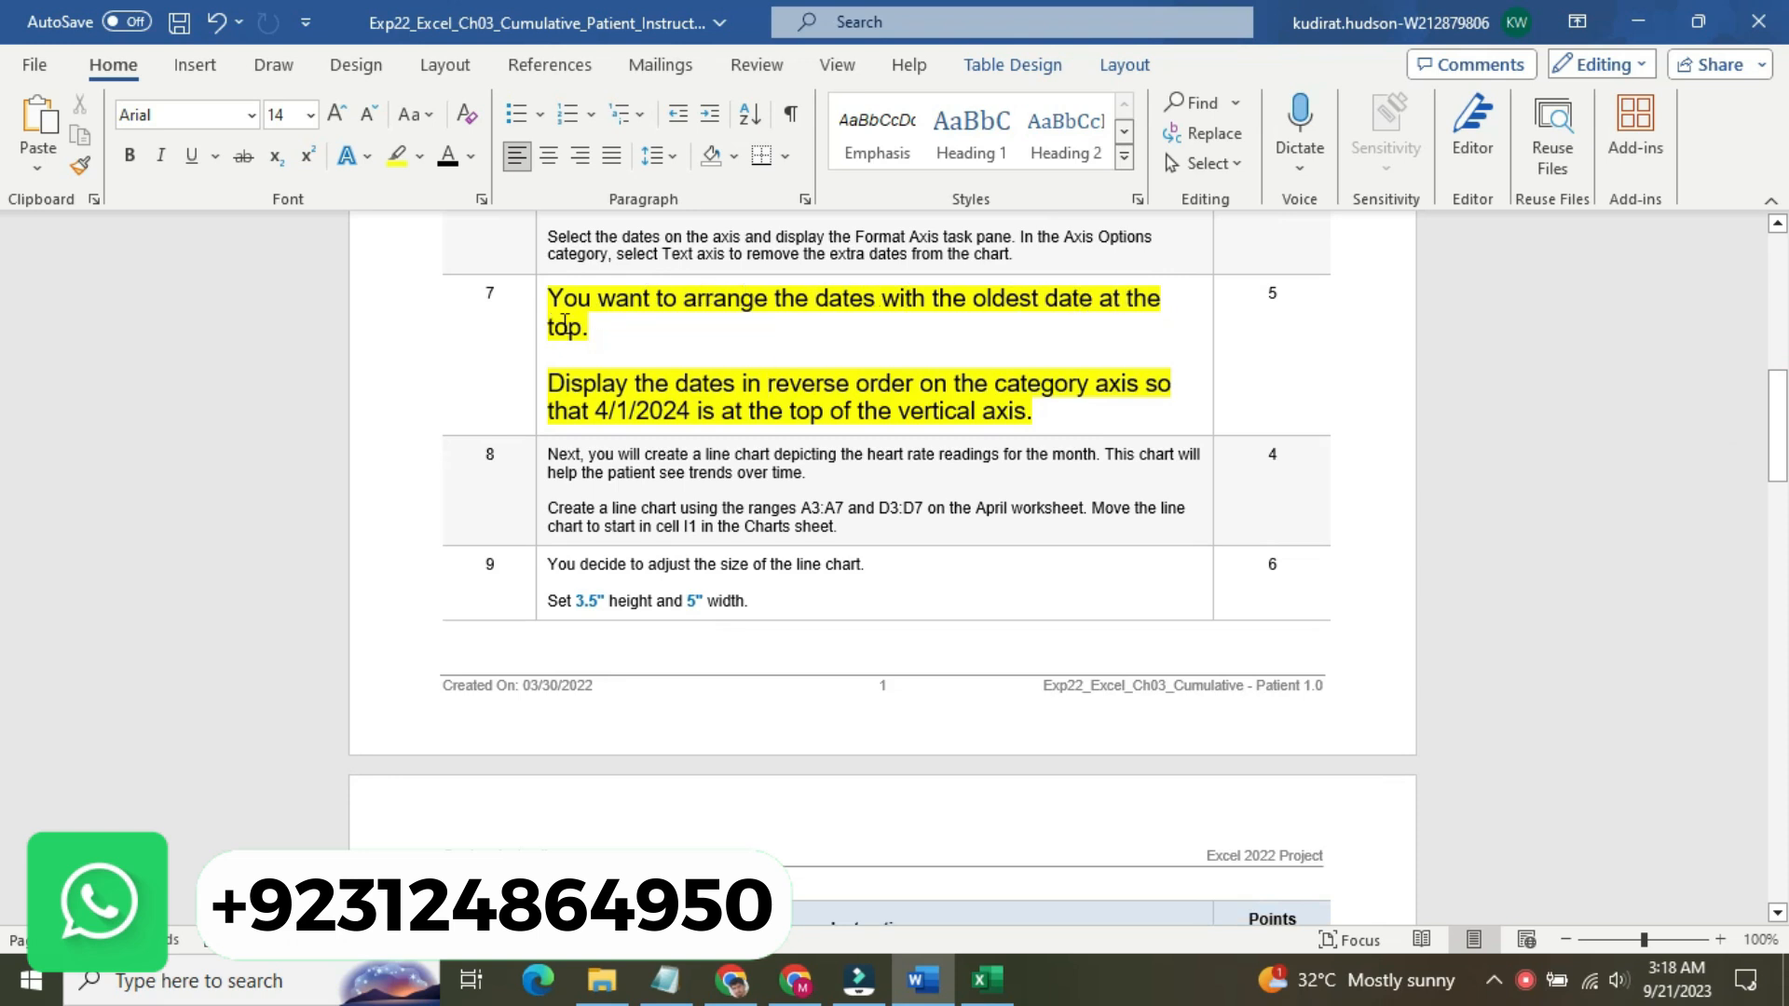
pyautogui.moveTo(552, 382); pyautogui.dragTo(1070, 410)
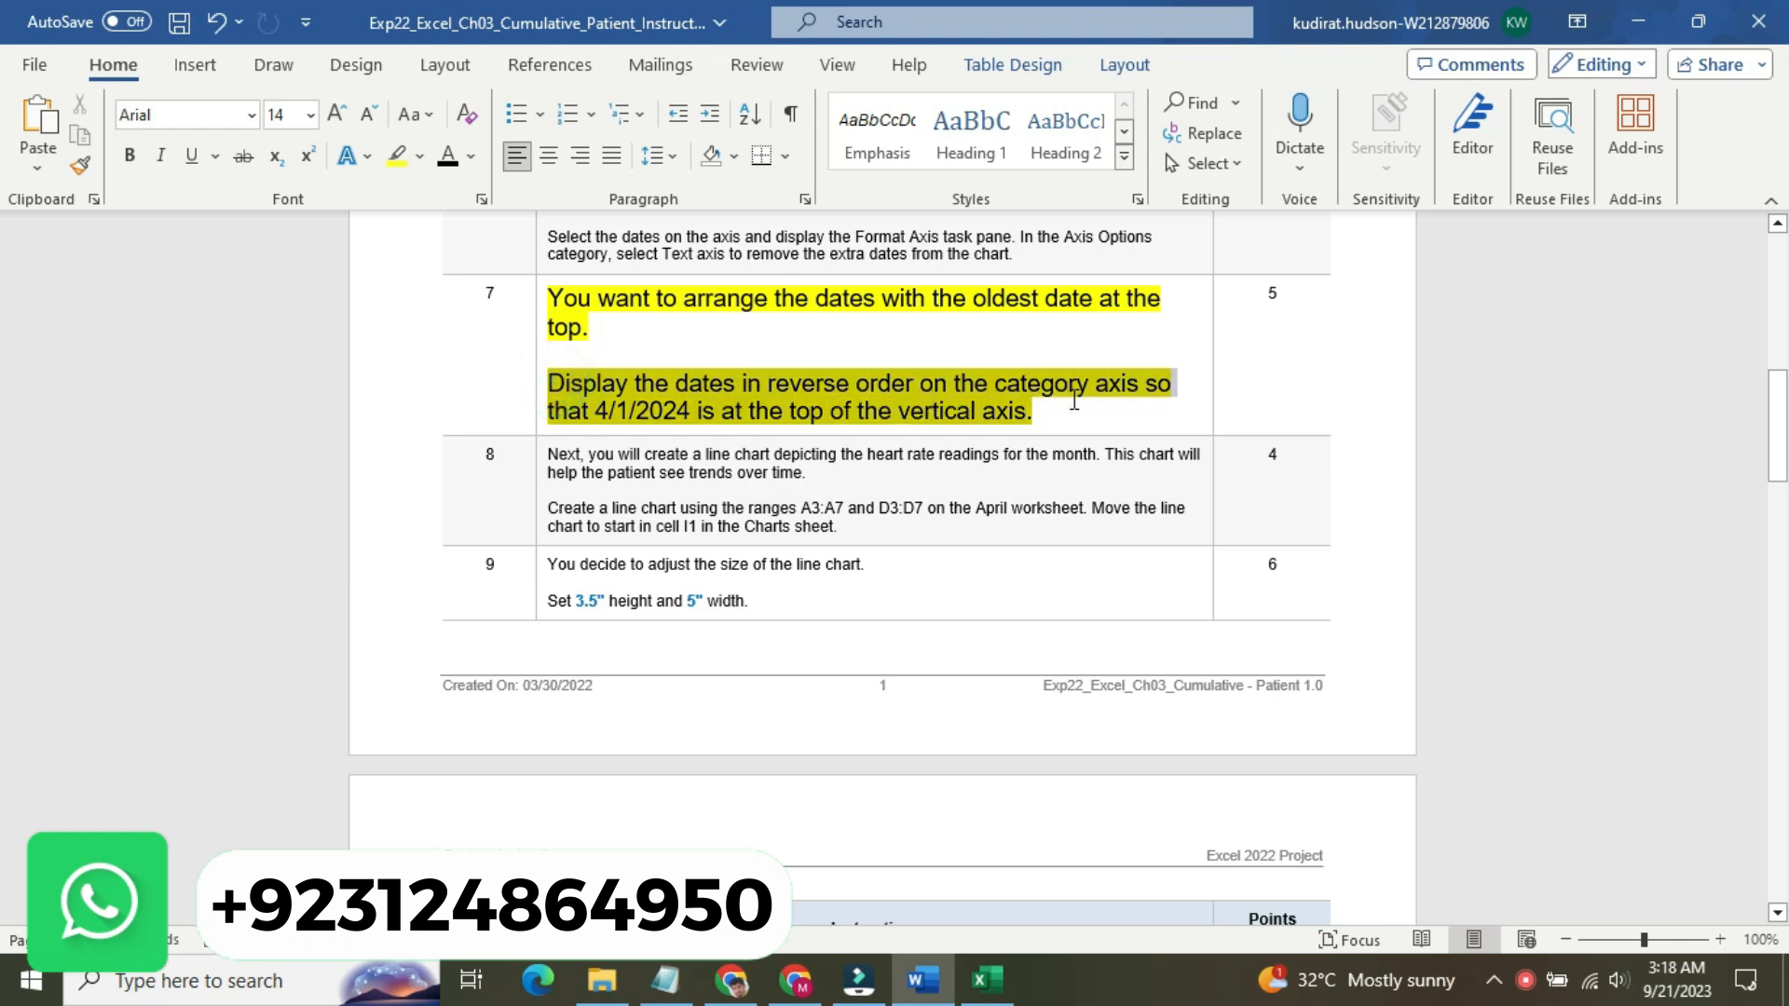
pyautogui.click(1201, 355)
pyautogui.click(1260, 388)
pyautogui.click(585, 383)
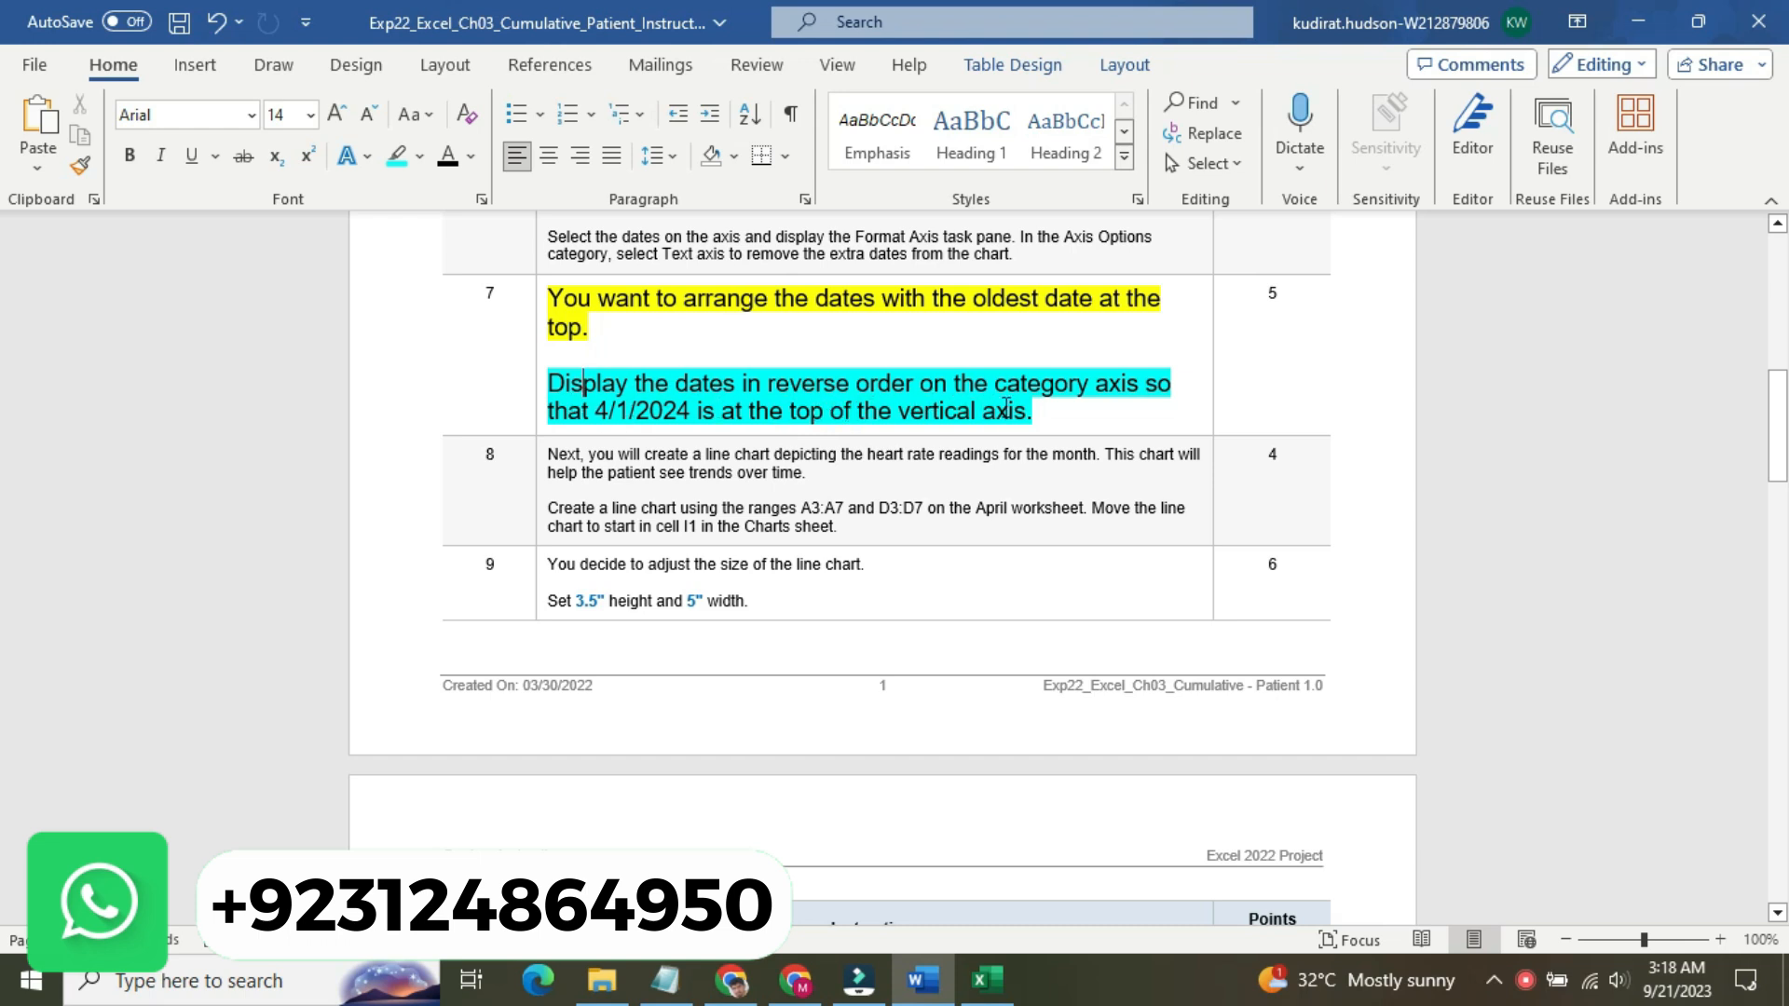
# - Switch to the Excel workbook, display the blood pressure chart's date axis options and recheck the step 7 instruction in Word
pyautogui.click(990, 978)
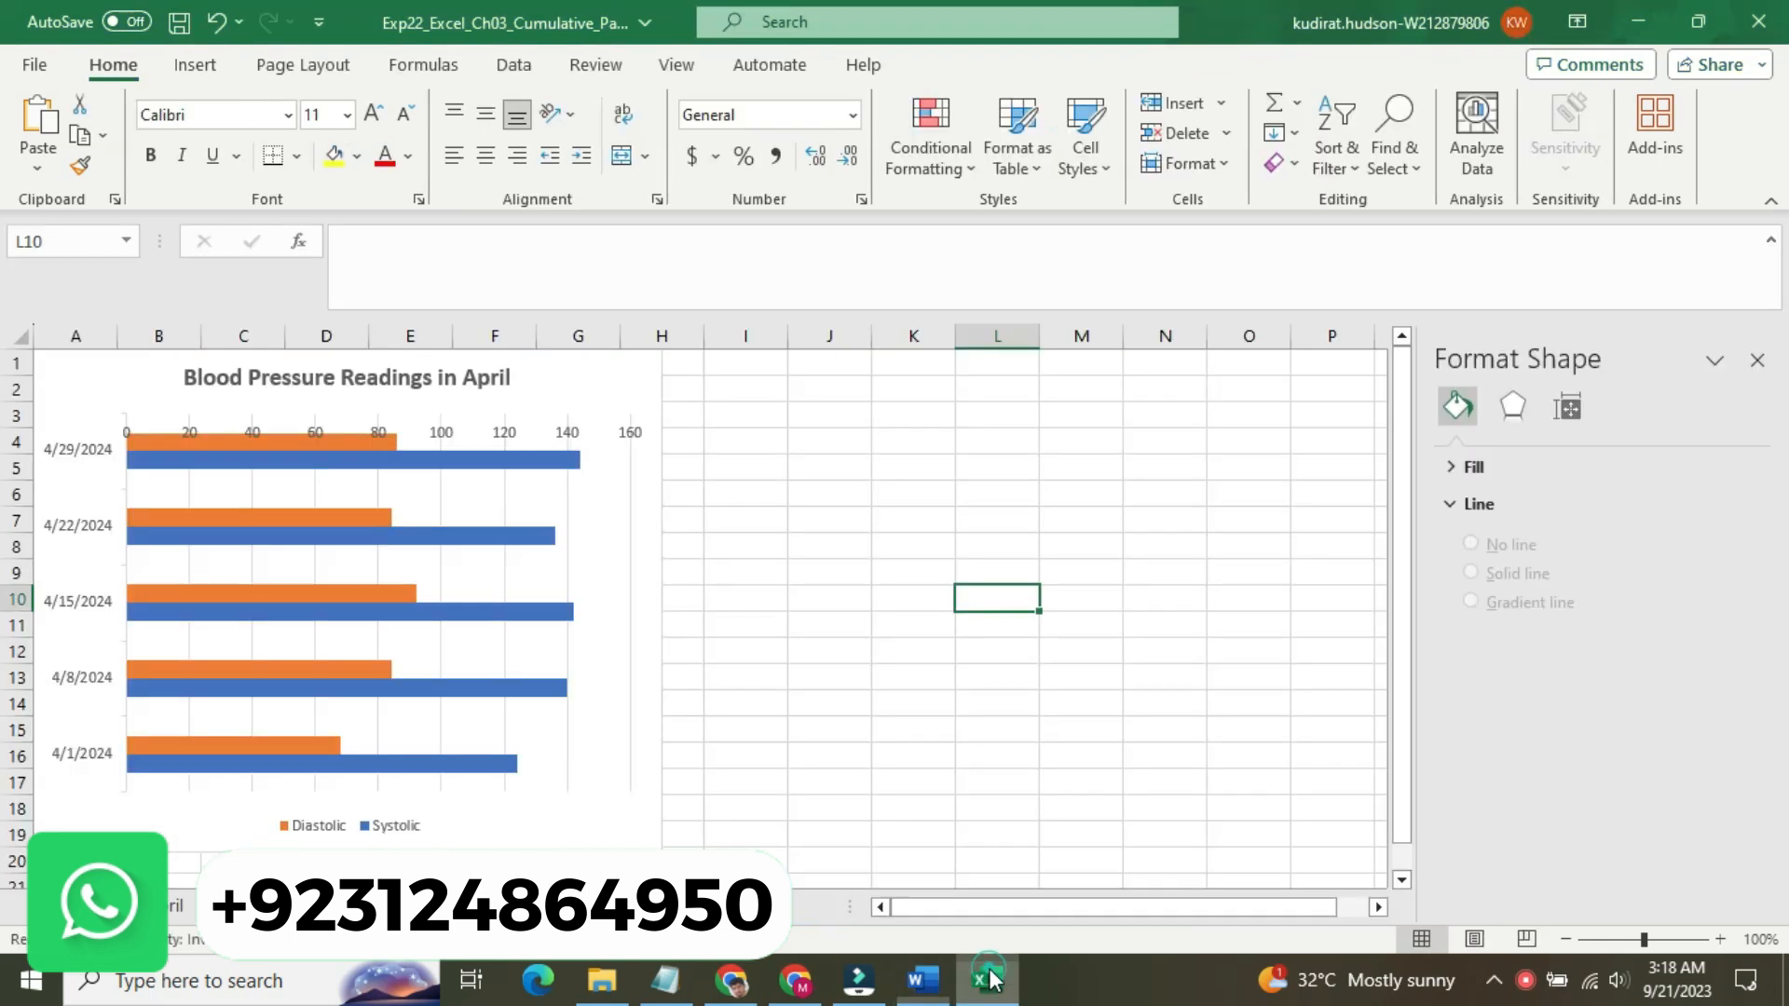
pyautogui.click(86, 757)
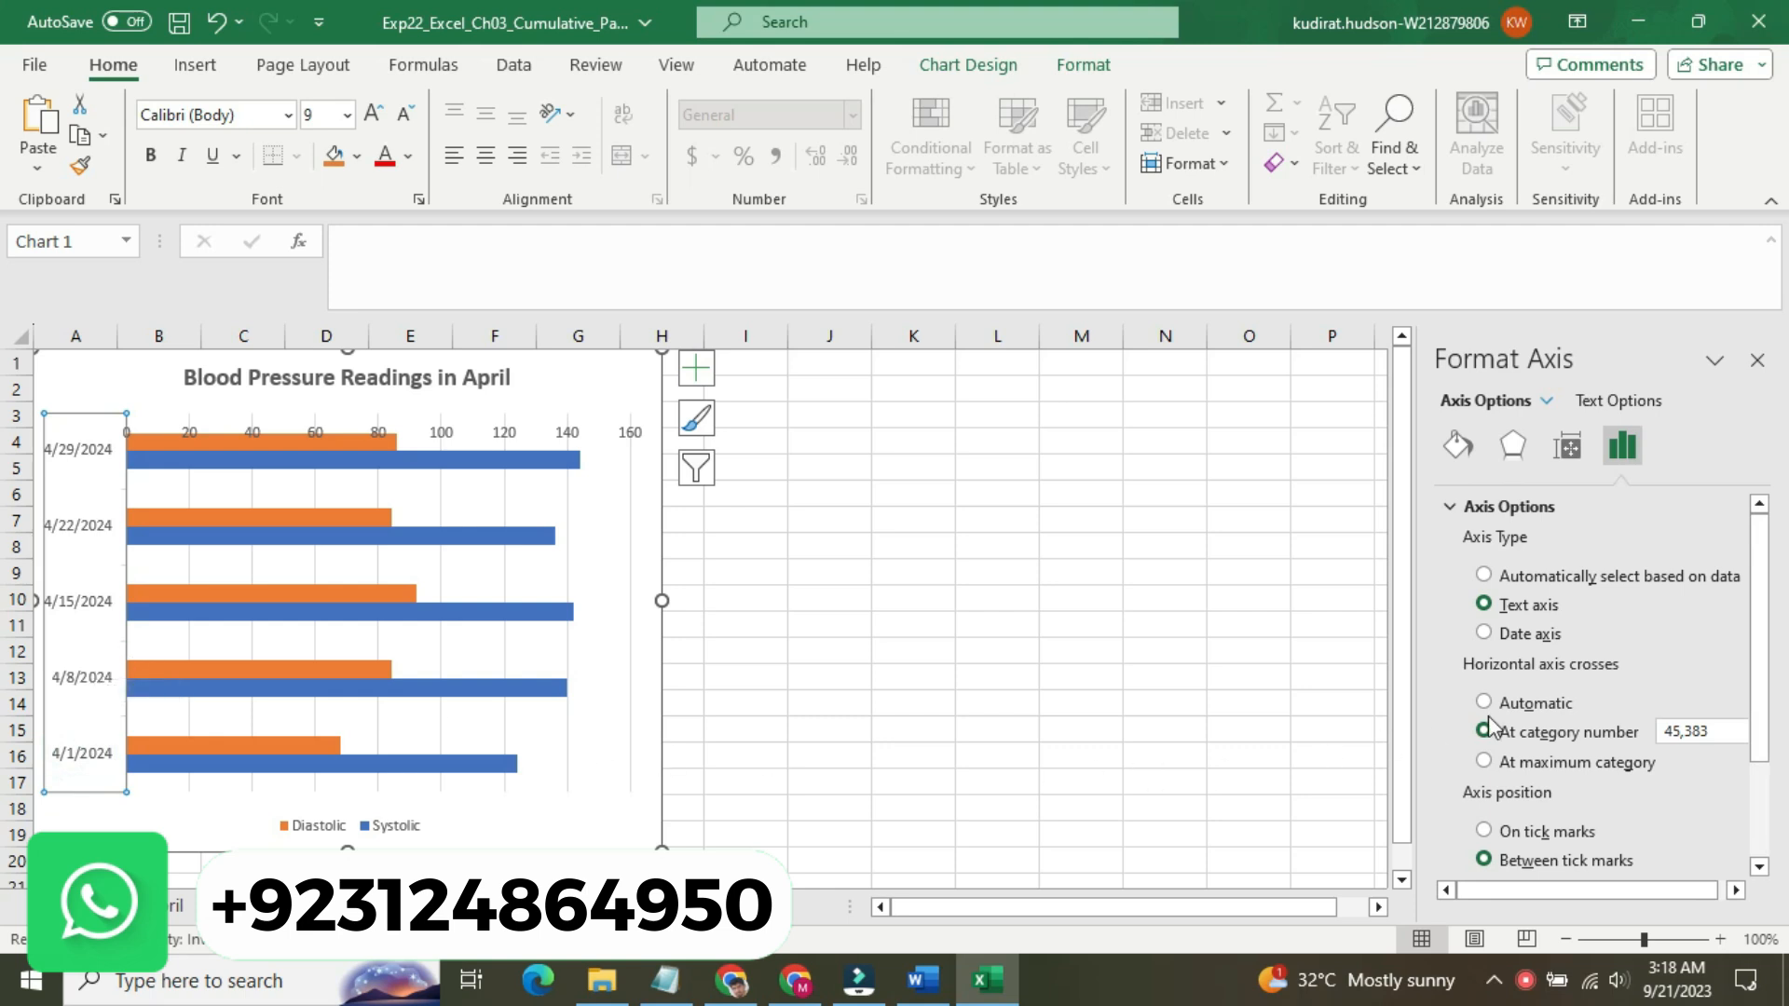
pyautogui.moveTo(1764, 691); pyautogui.dragTo(1764, 731)
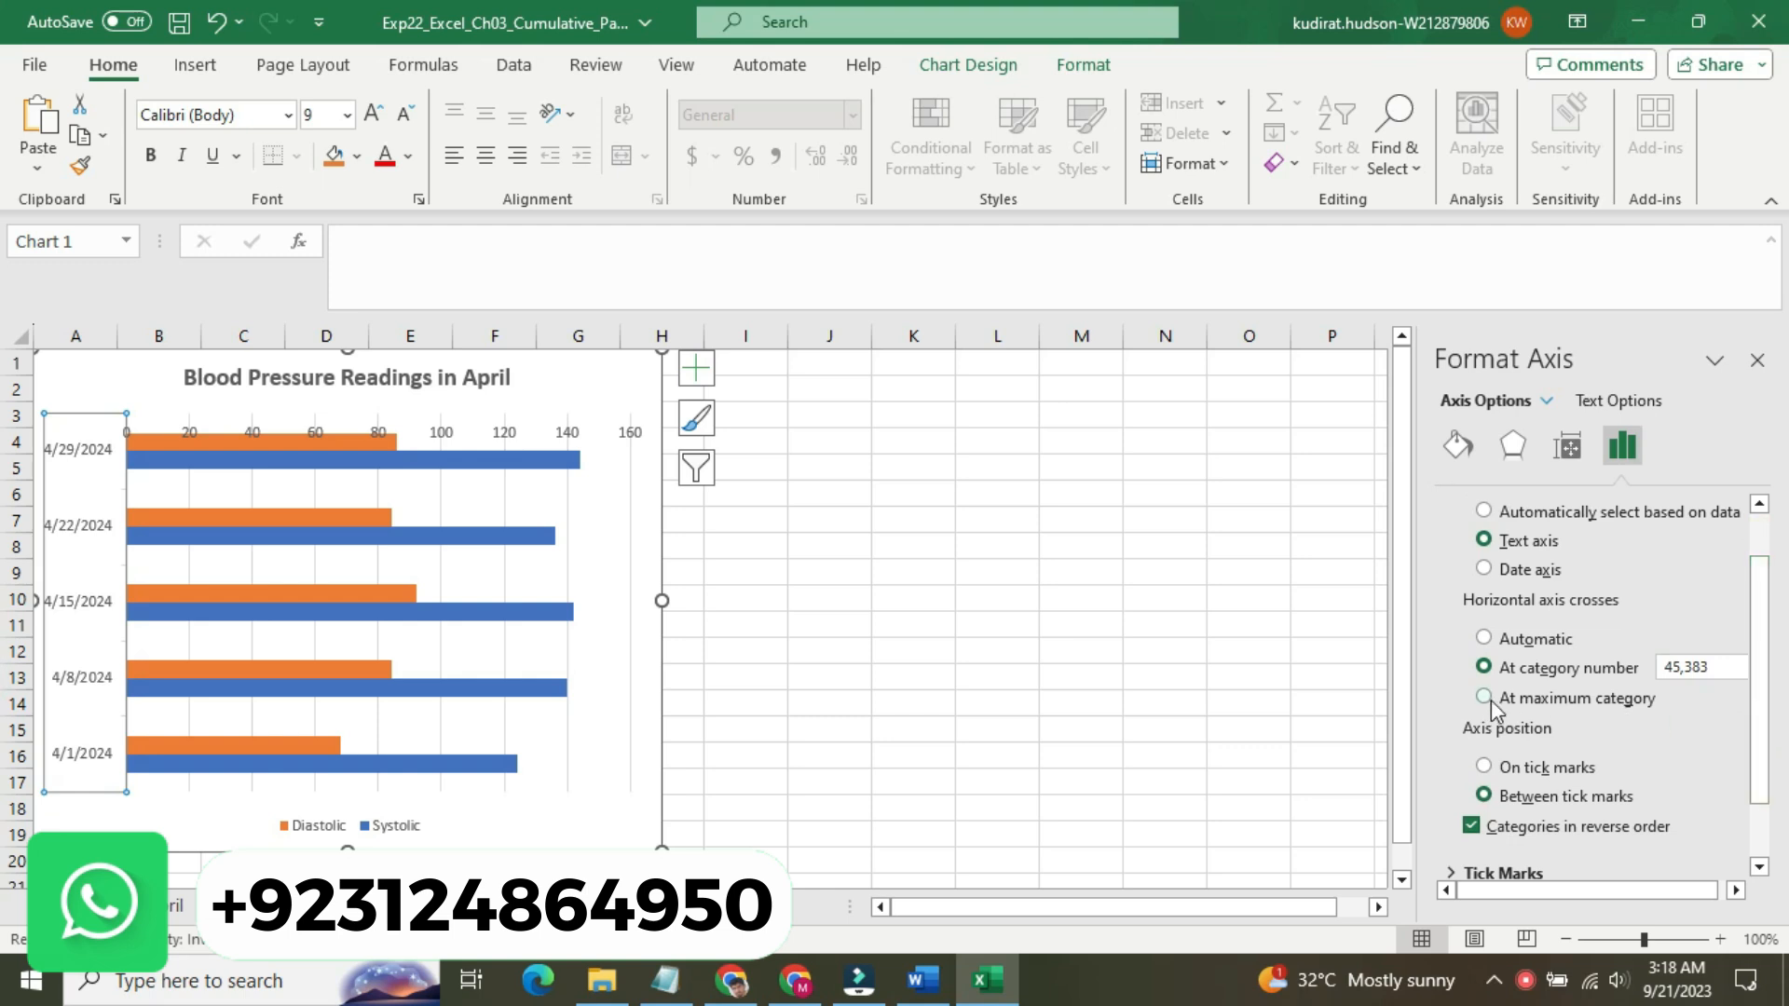
pyautogui.click(962, 983)
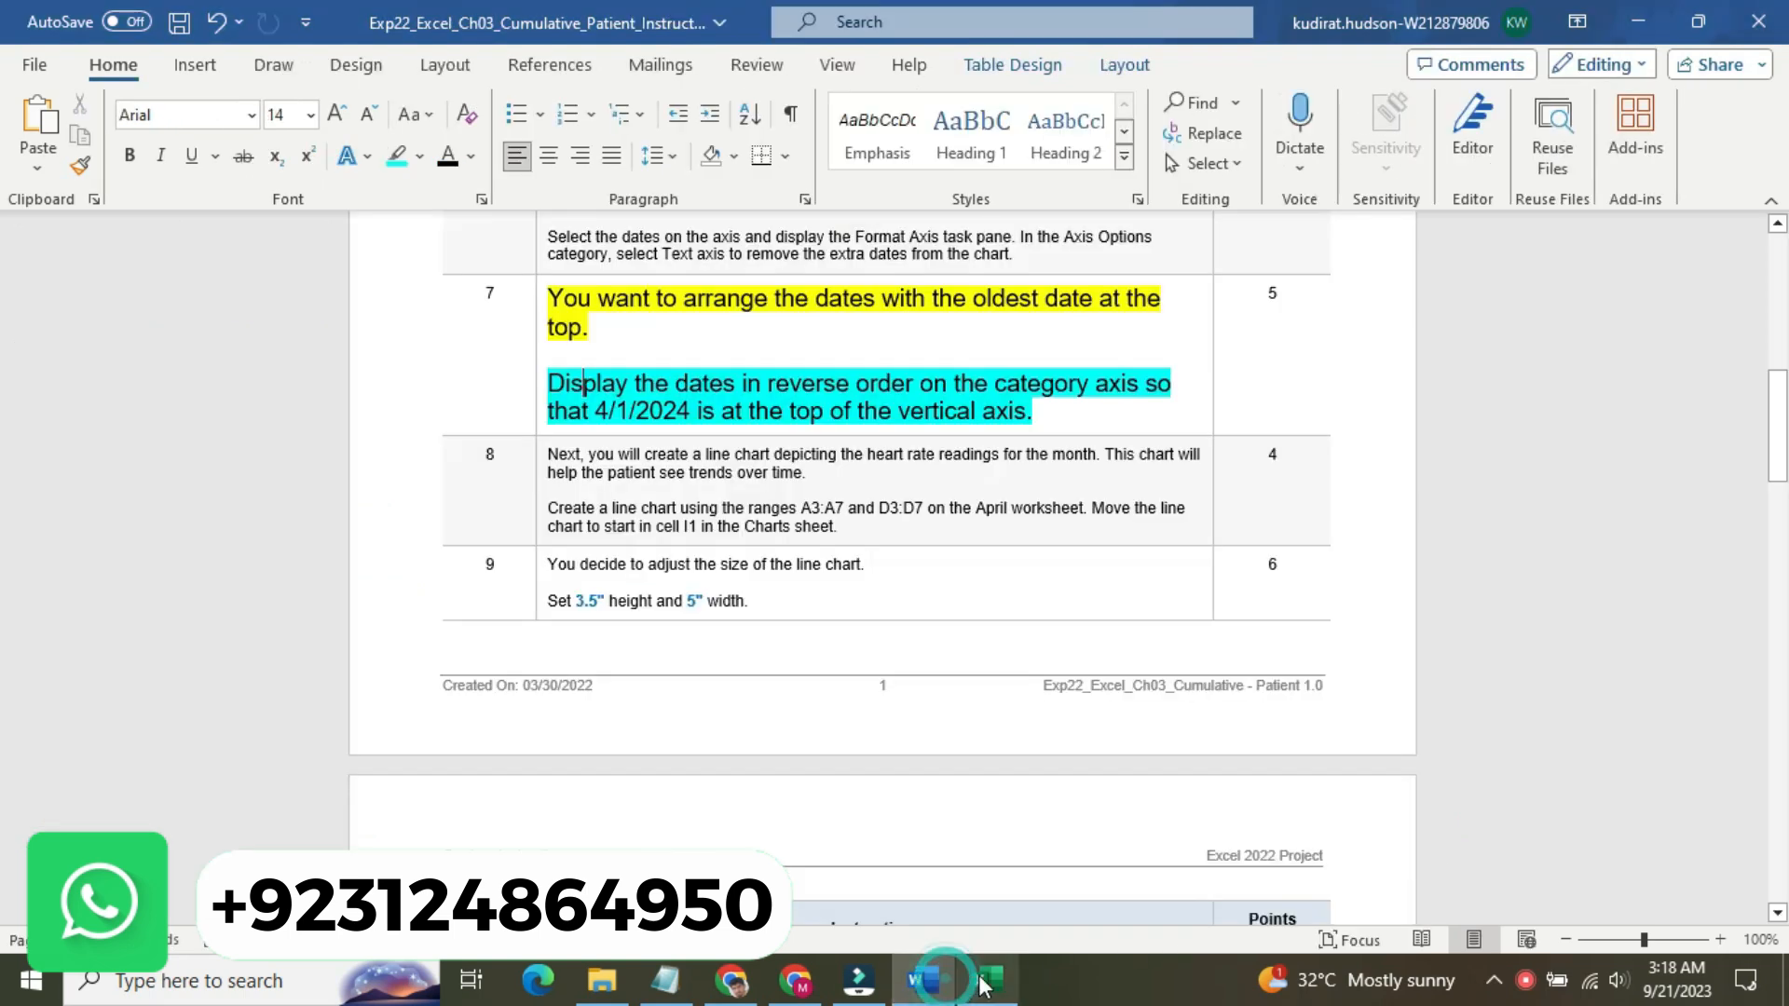
pyautogui.moveTo(1006, 986)
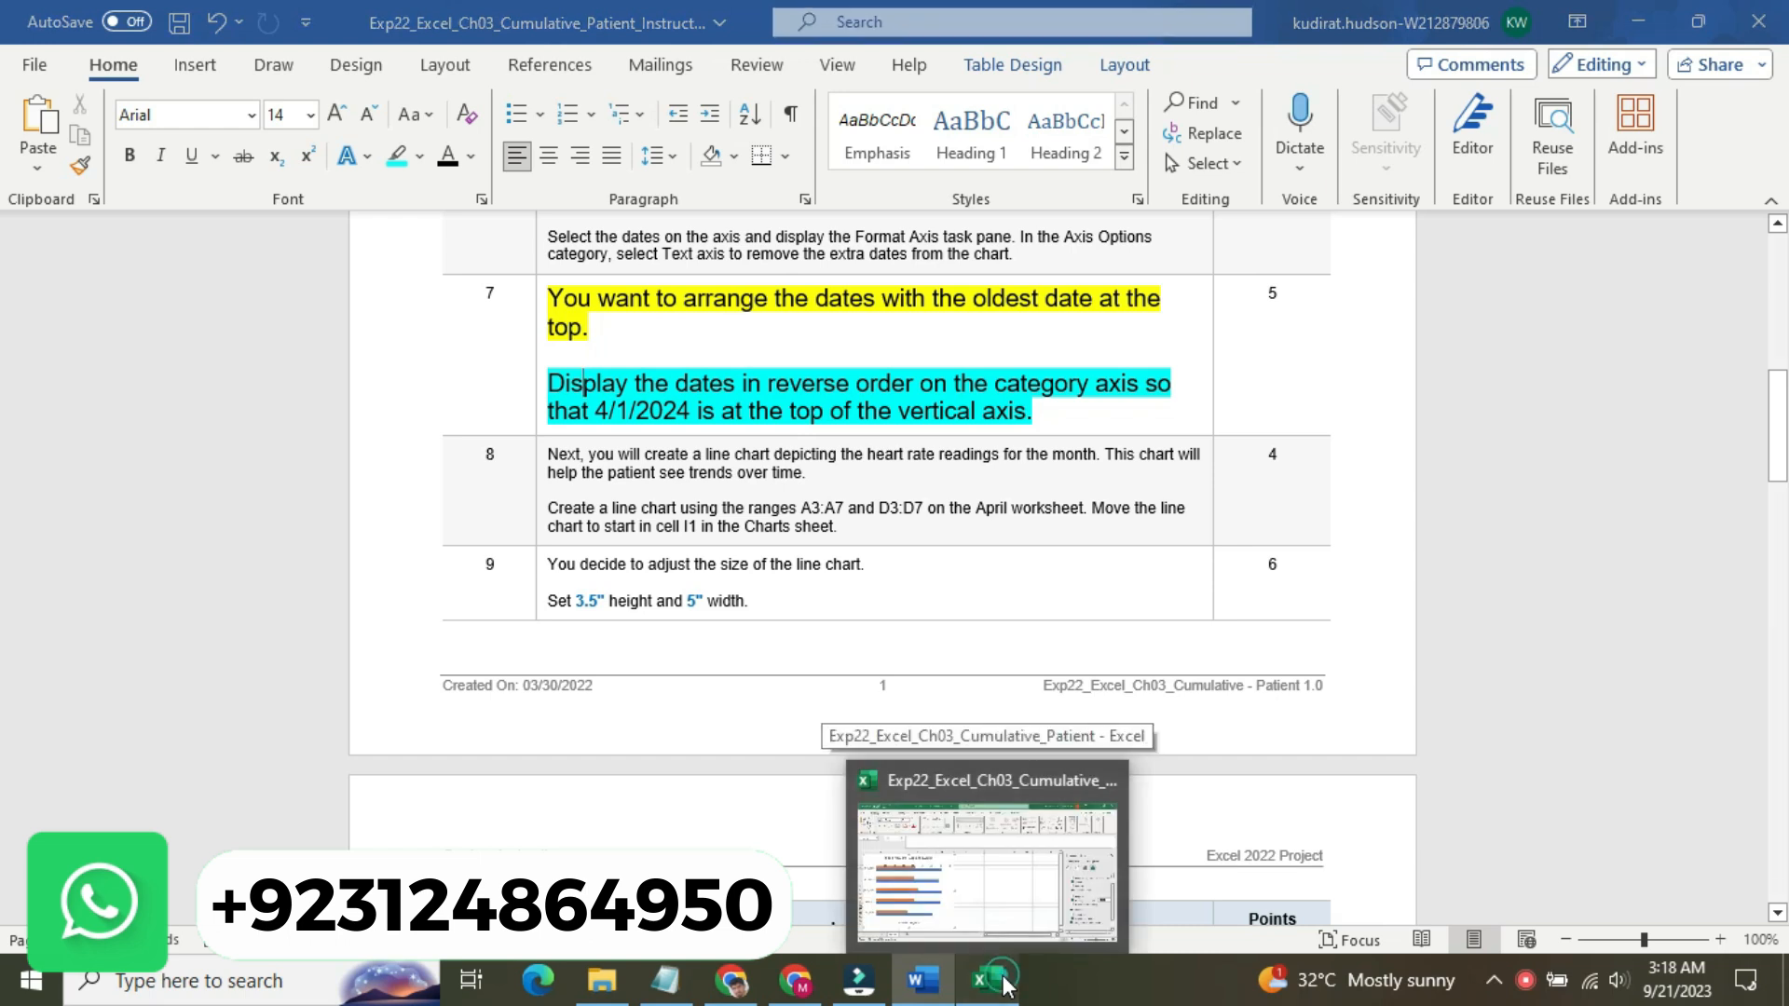
pyautogui.click(985, 876)
# - Examine the date axis's Tick Marks, Number and Labels settings, then go back to its main axis options
pyautogui.moveTo(1752, 736); pyautogui.dragTo(1755, 789)
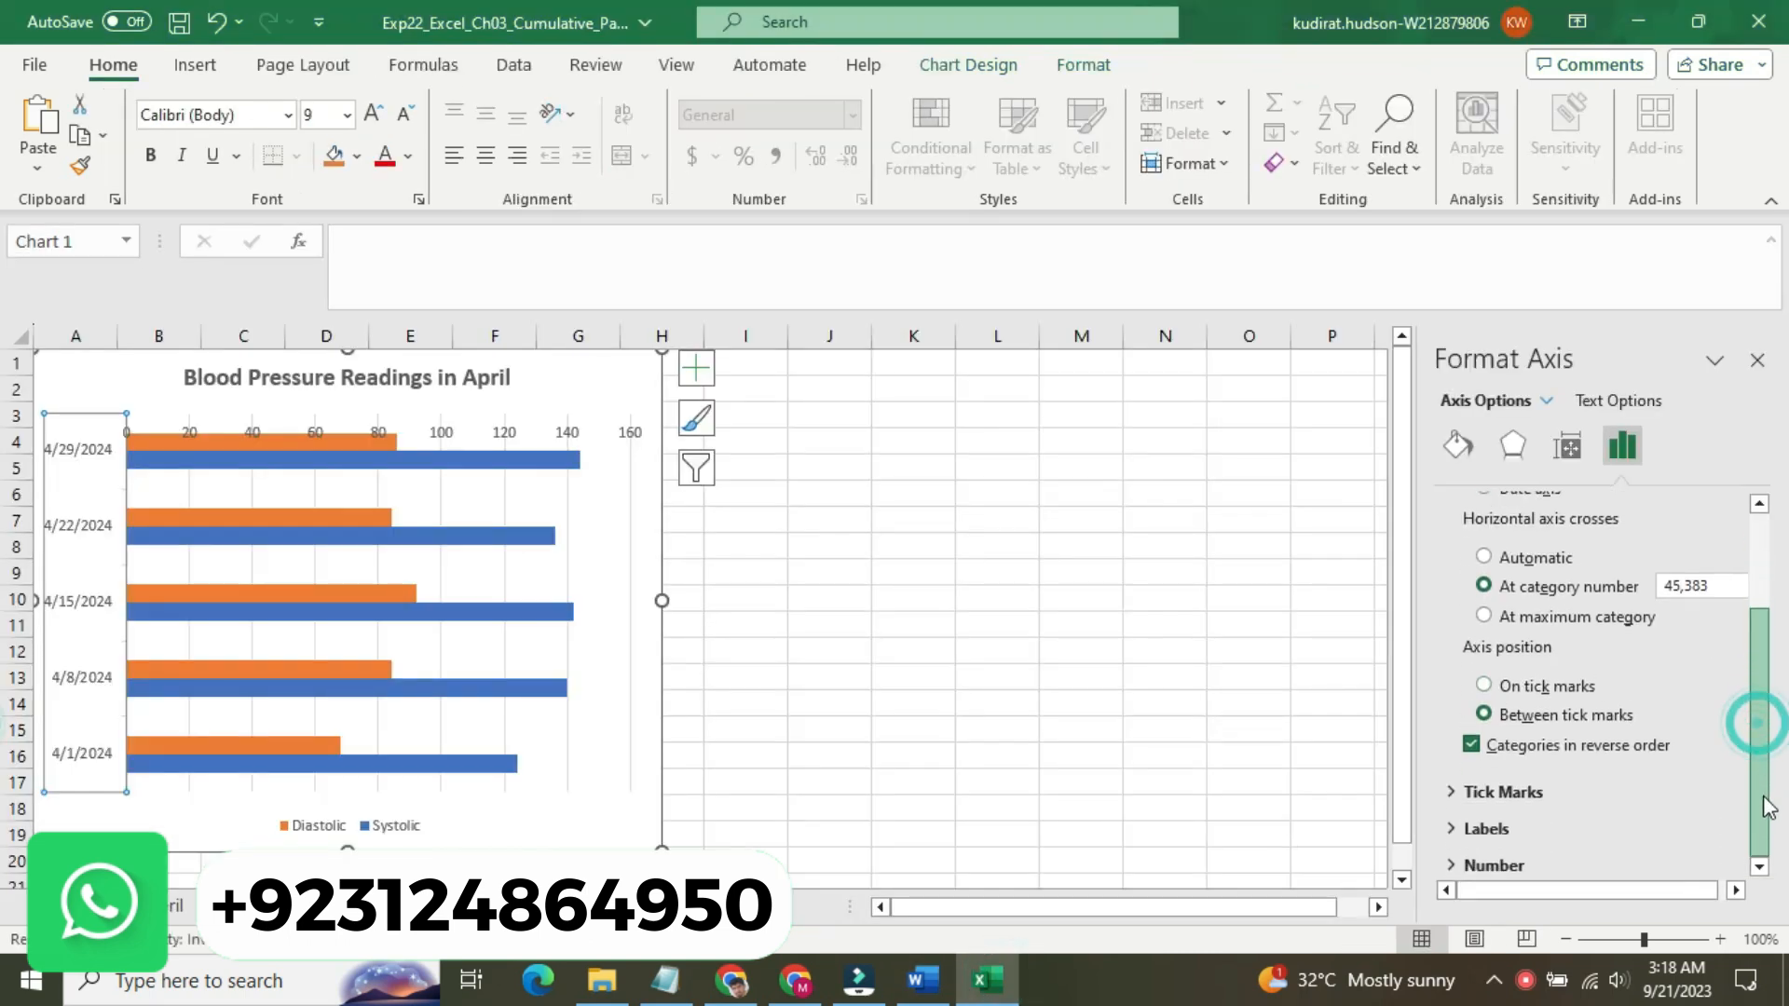
pyautogui.click(1512, 793)
pyautogui.moveTo(1750, 727); pyautogui.dragTo(1752, 789)
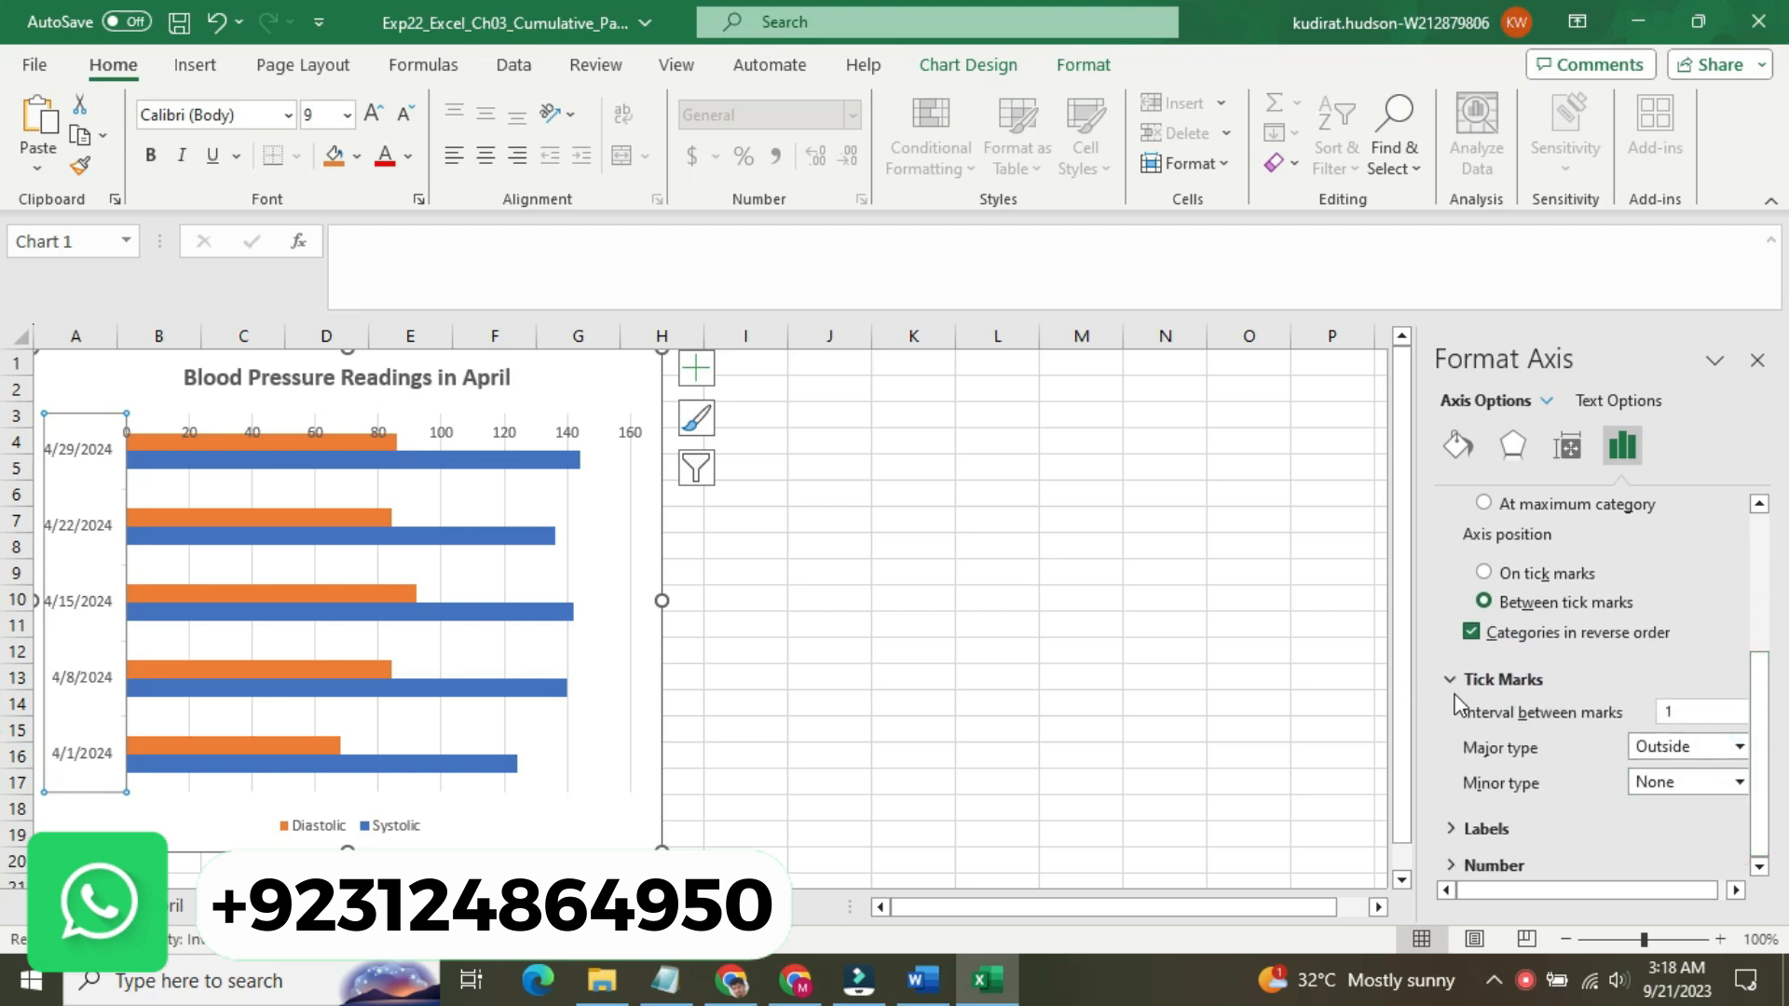
pyautogui.click(1458, 679)
pyautogui.click(1496, 867)
pyautogui.moveTo(1761, 708); pyautogui.dragTo(1780, 825)
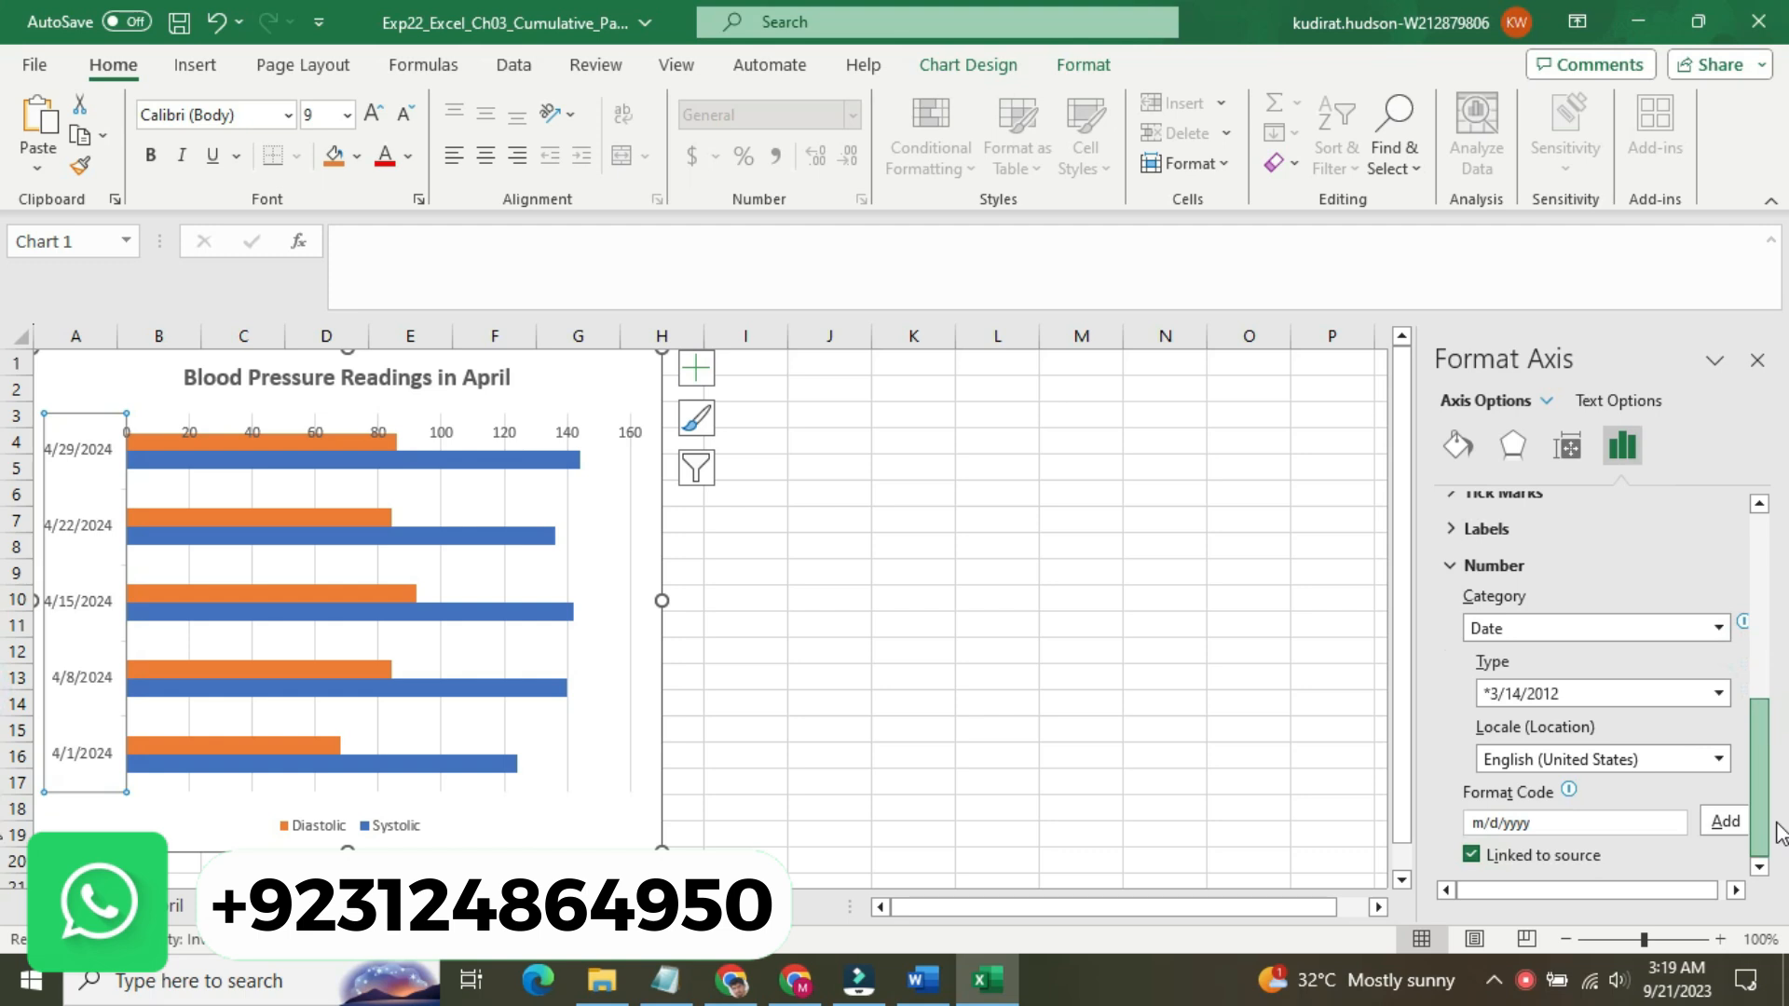
pyautogui.moveTo(1779, 830); pyautogui.dragTo(1777, 797)
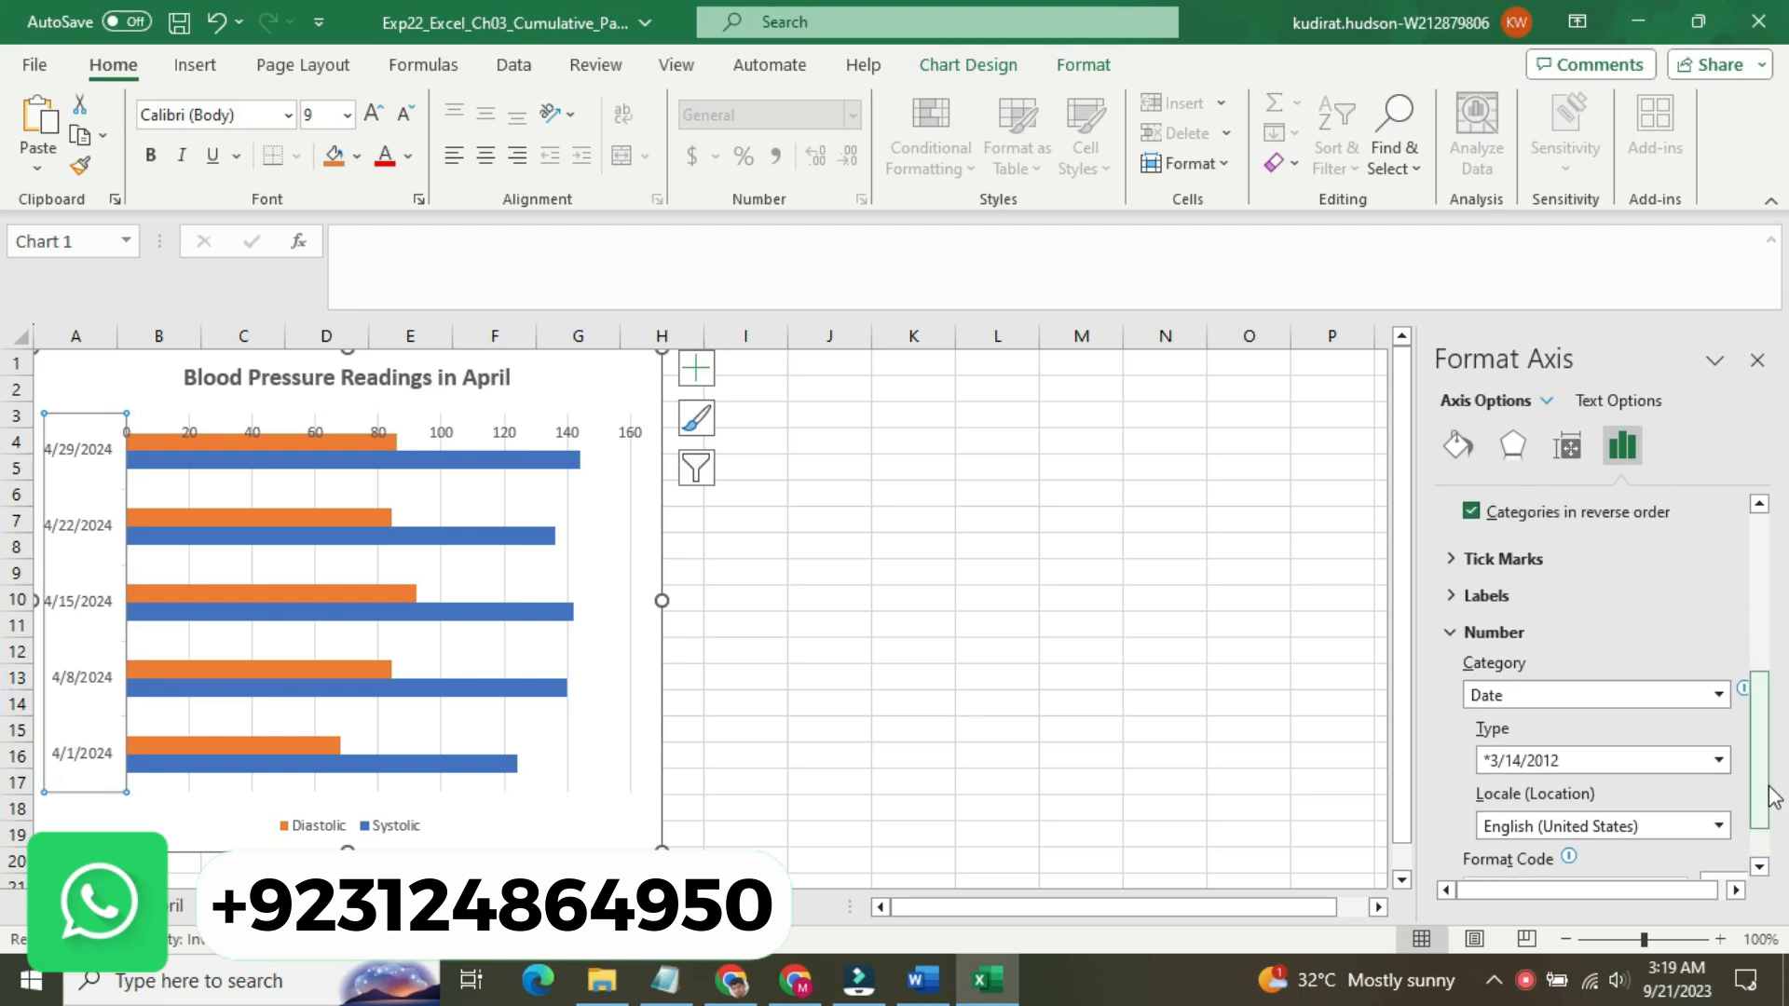
pyautogui.click(1520, 639)
pyautogui.click(1487, 831)
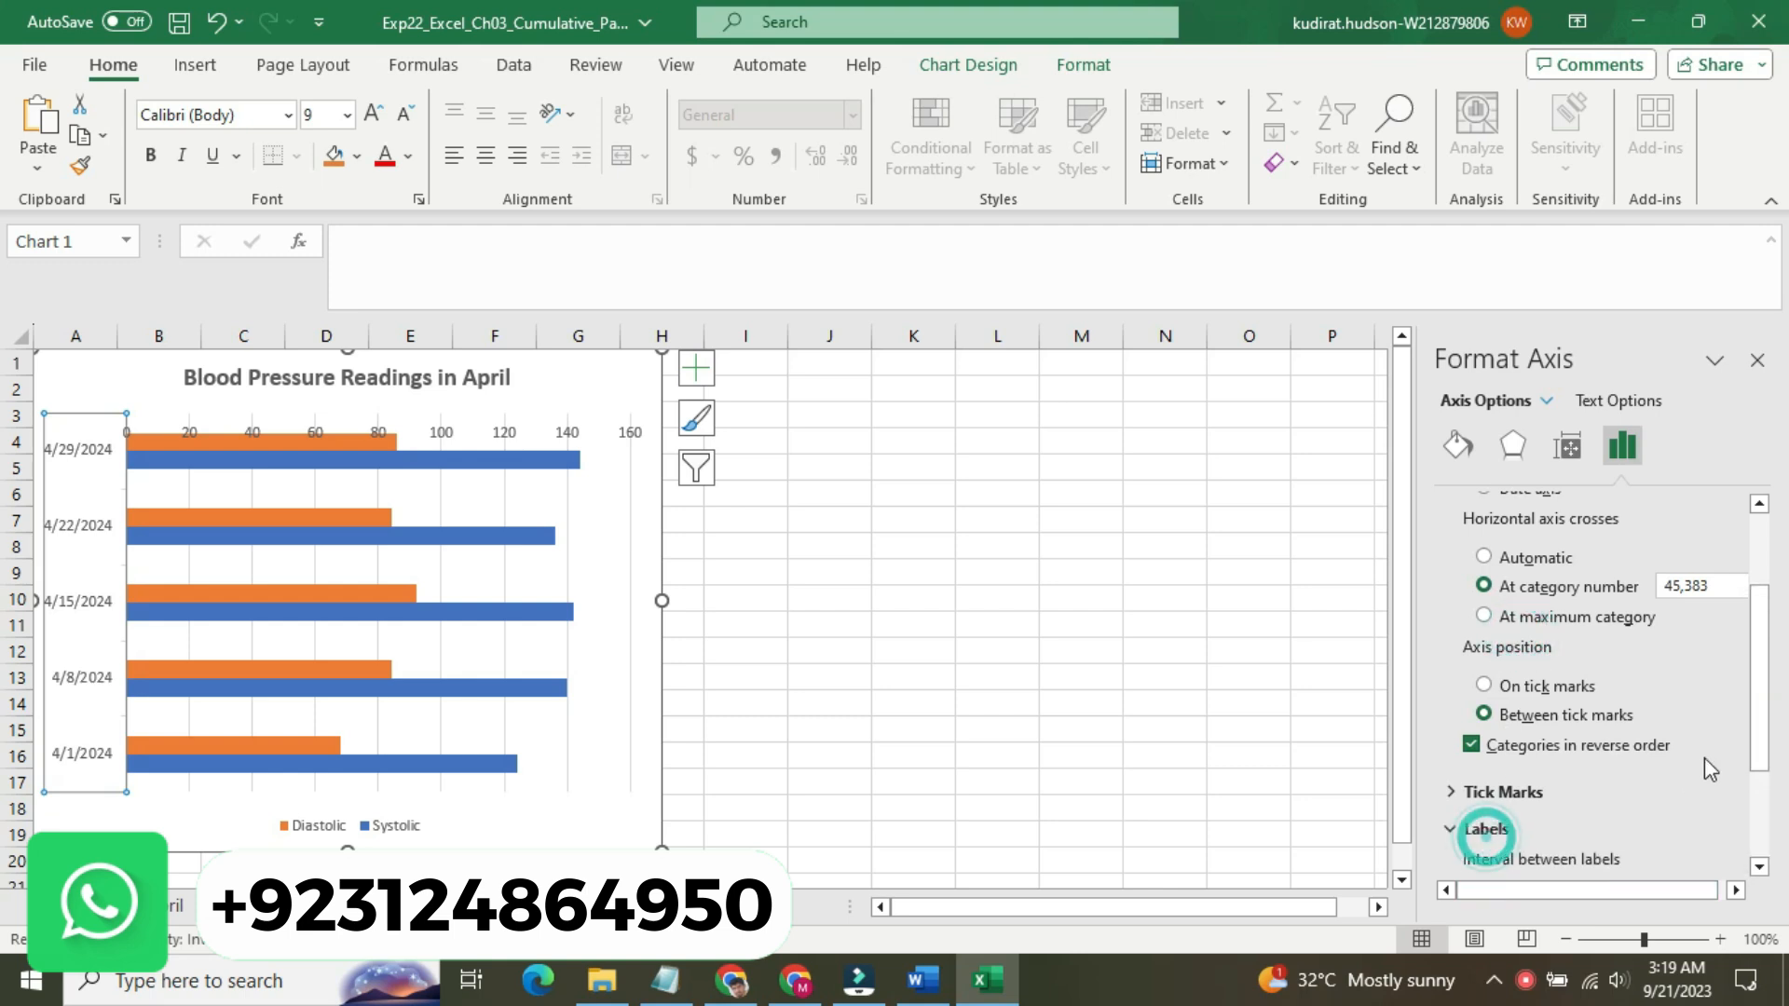
pyautogui.moveTo(1768, 738); pyautogui.dragTo(1767, 821)
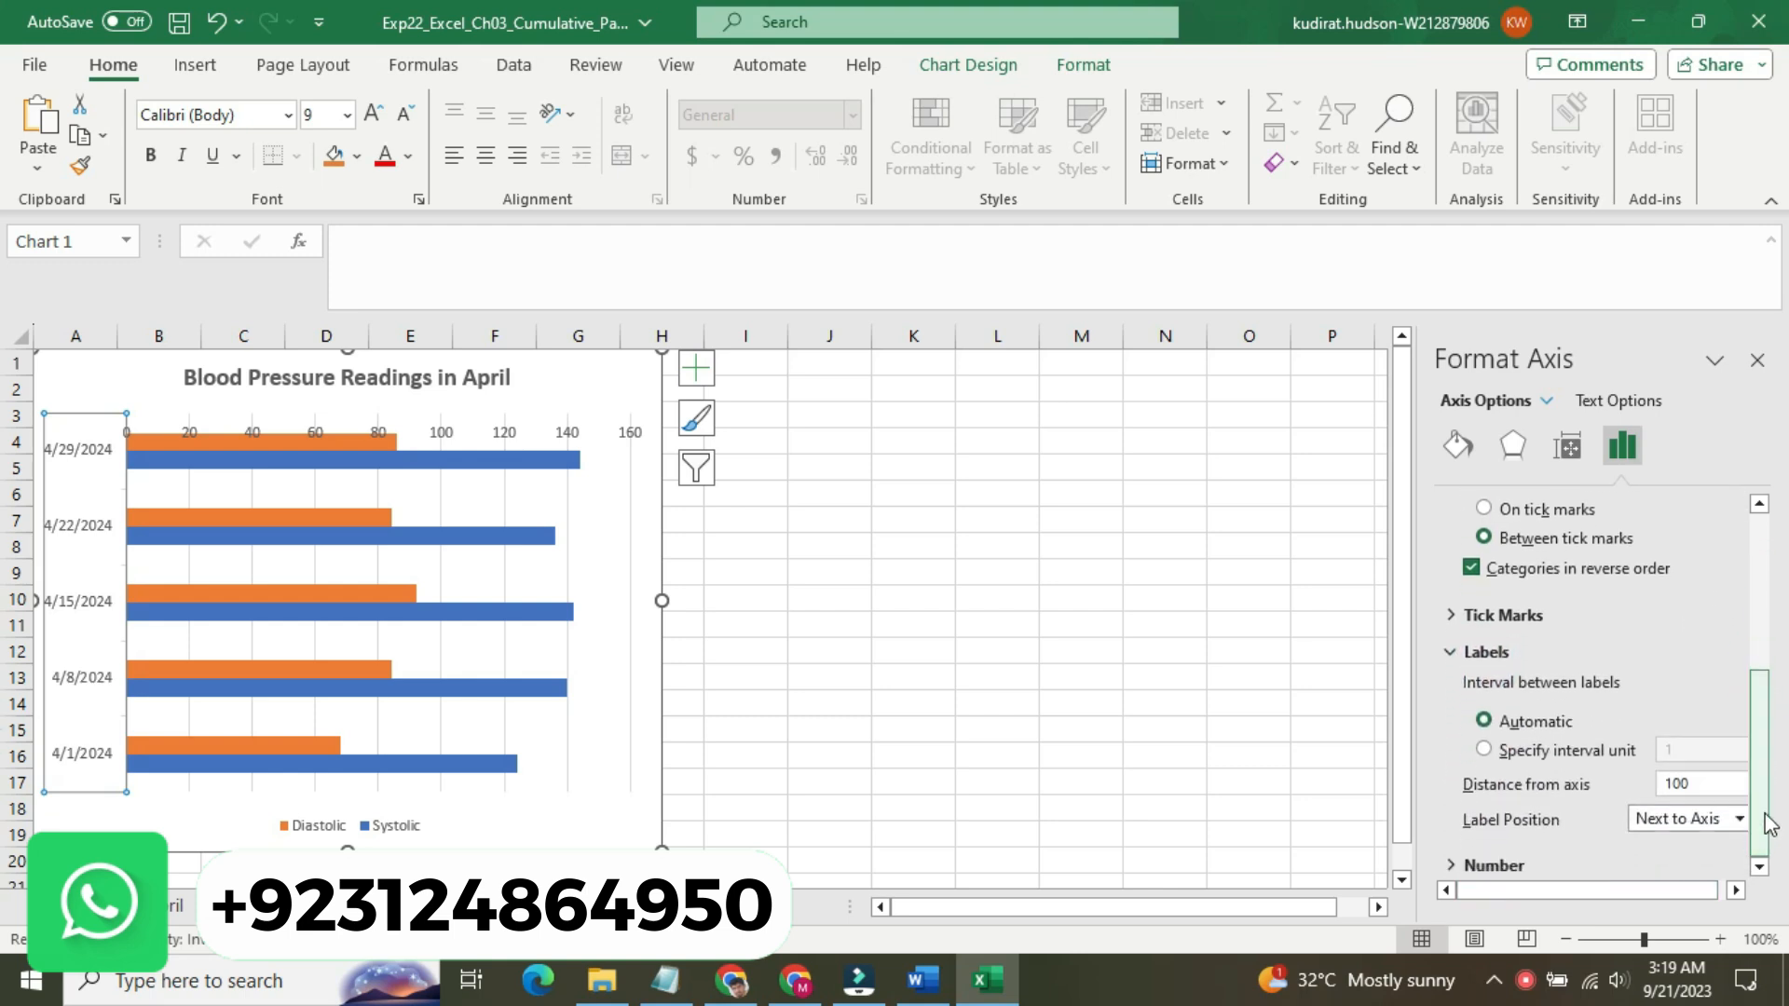
pyautogui.click(1464, 651)
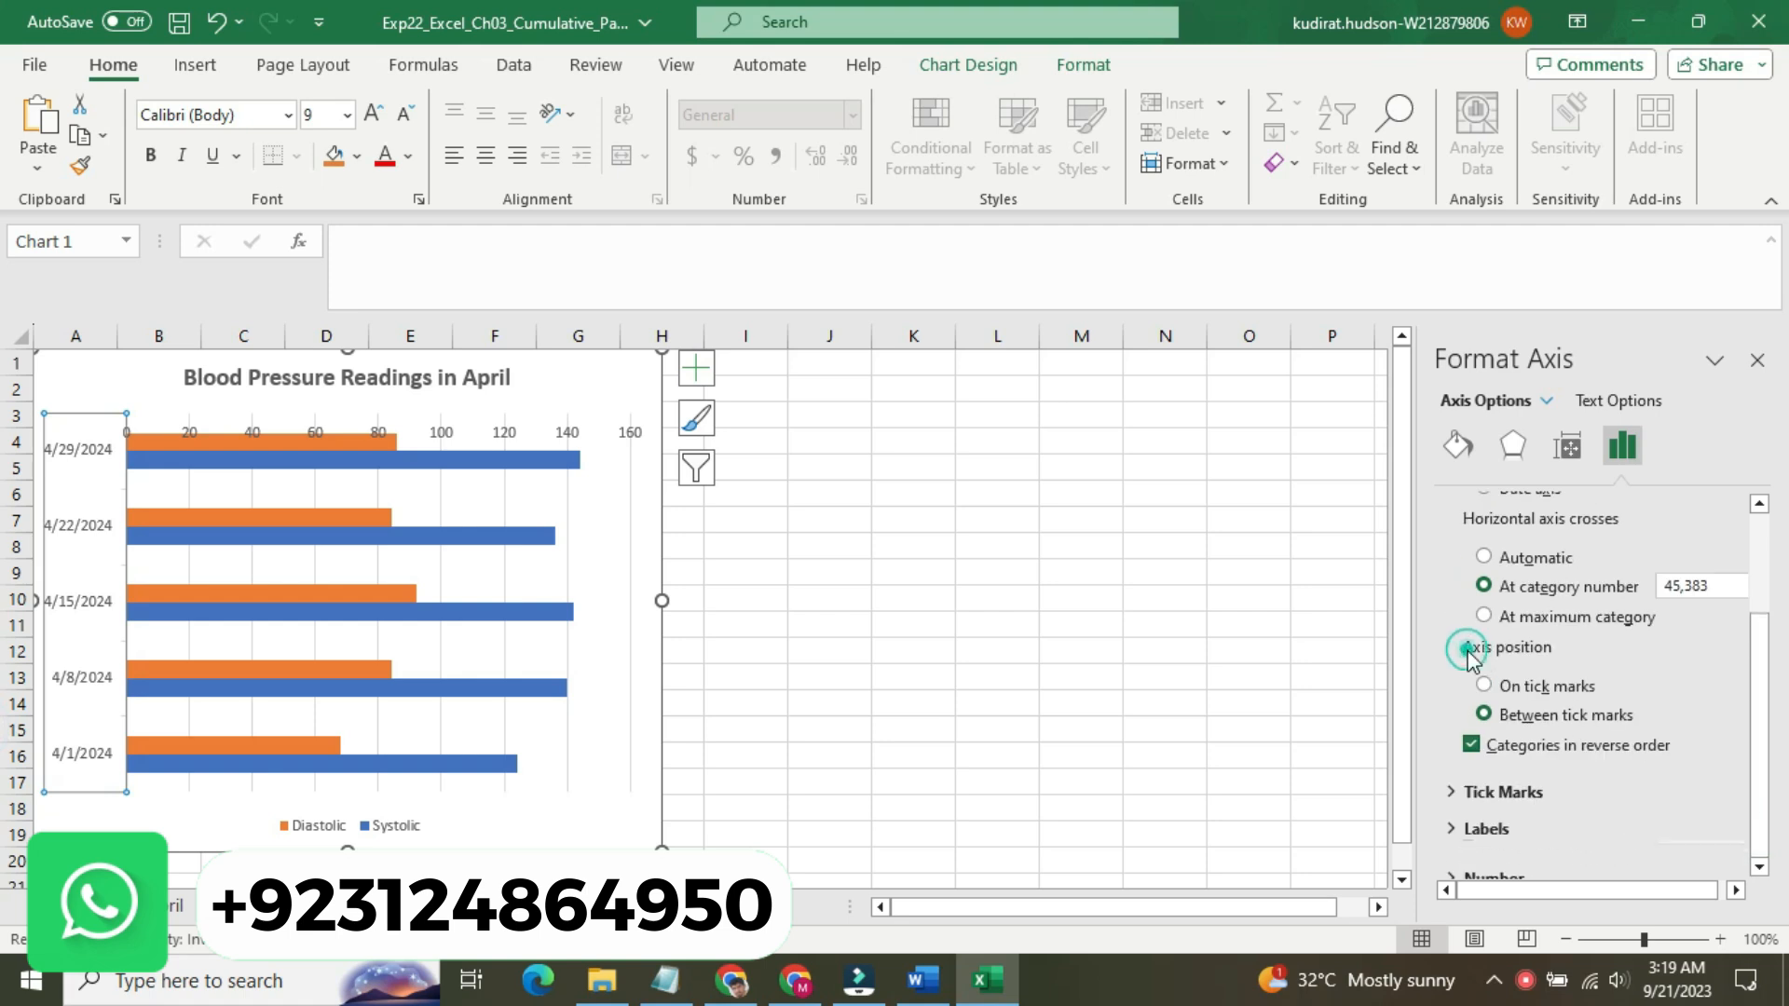
pyautogui.moveTo(1773, 733); pyautogui.dragTo(1759, 632)
pyautogui.click(1536, 504)
pyautogui.click(1537, 507)
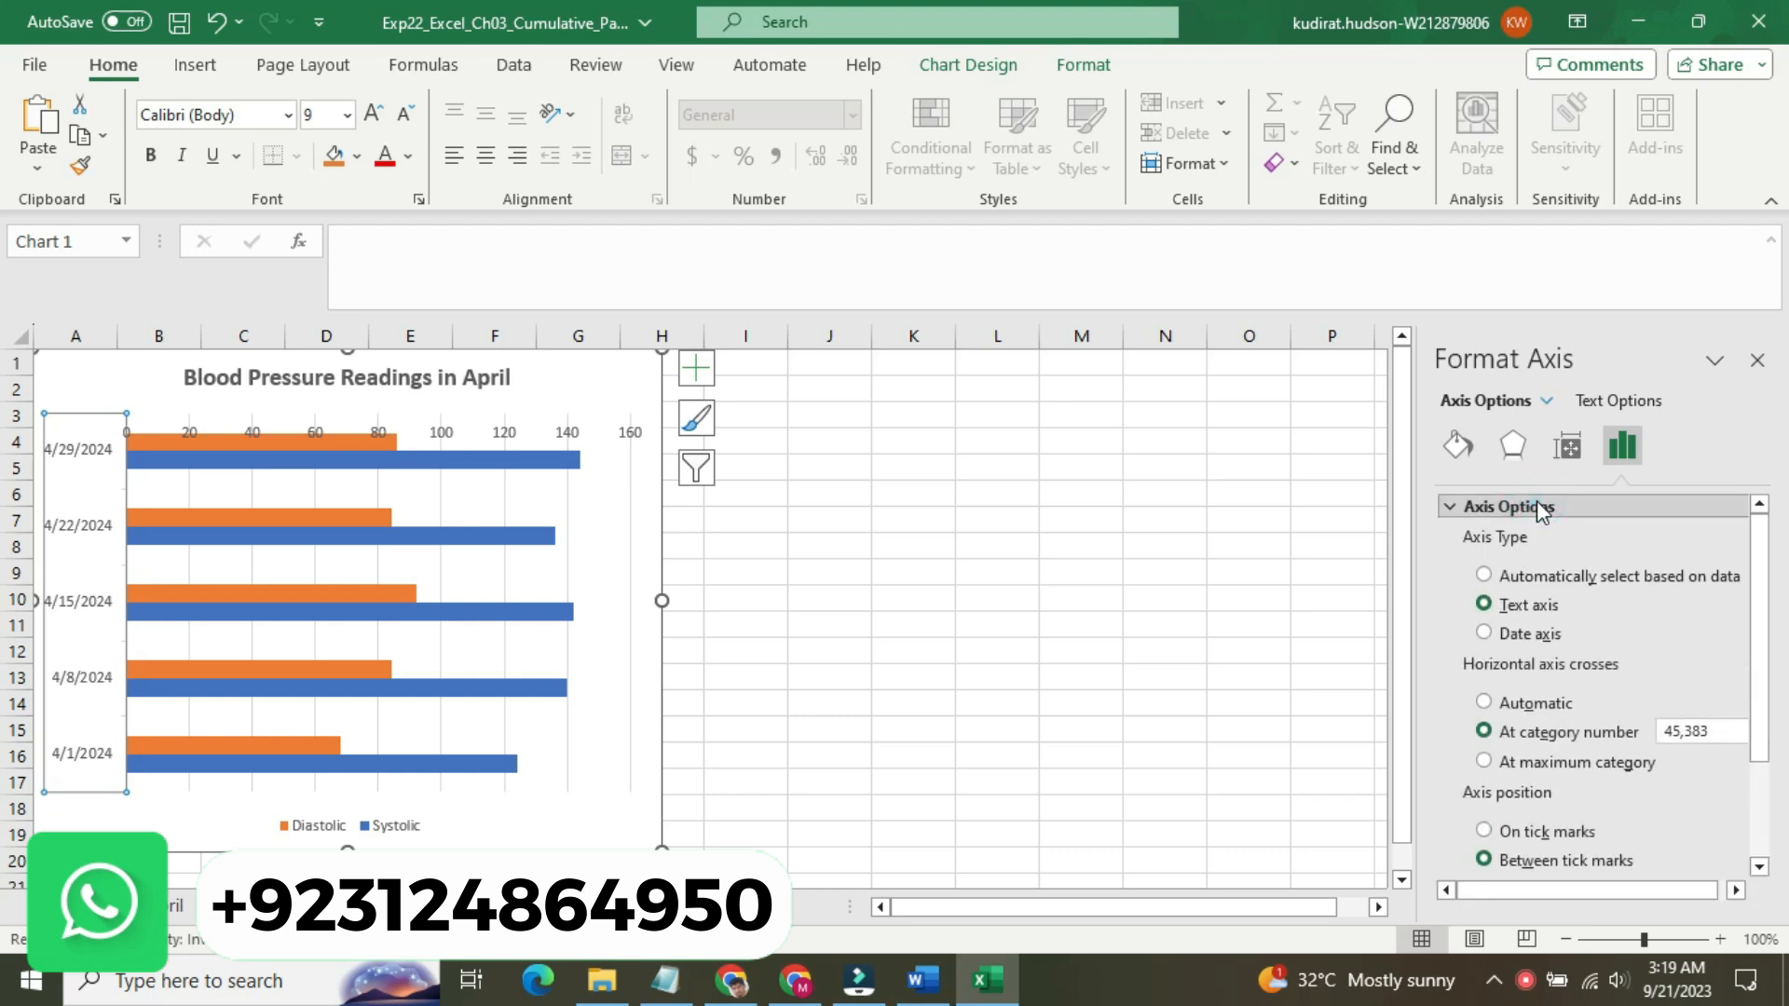
# - Reapply Categories in reverse order to the date axis so 4/1/2024 is at the top, and check it against step 7
pyautogui.moveTo(1757, 587); pyautogui.dragTo(1785, 706)
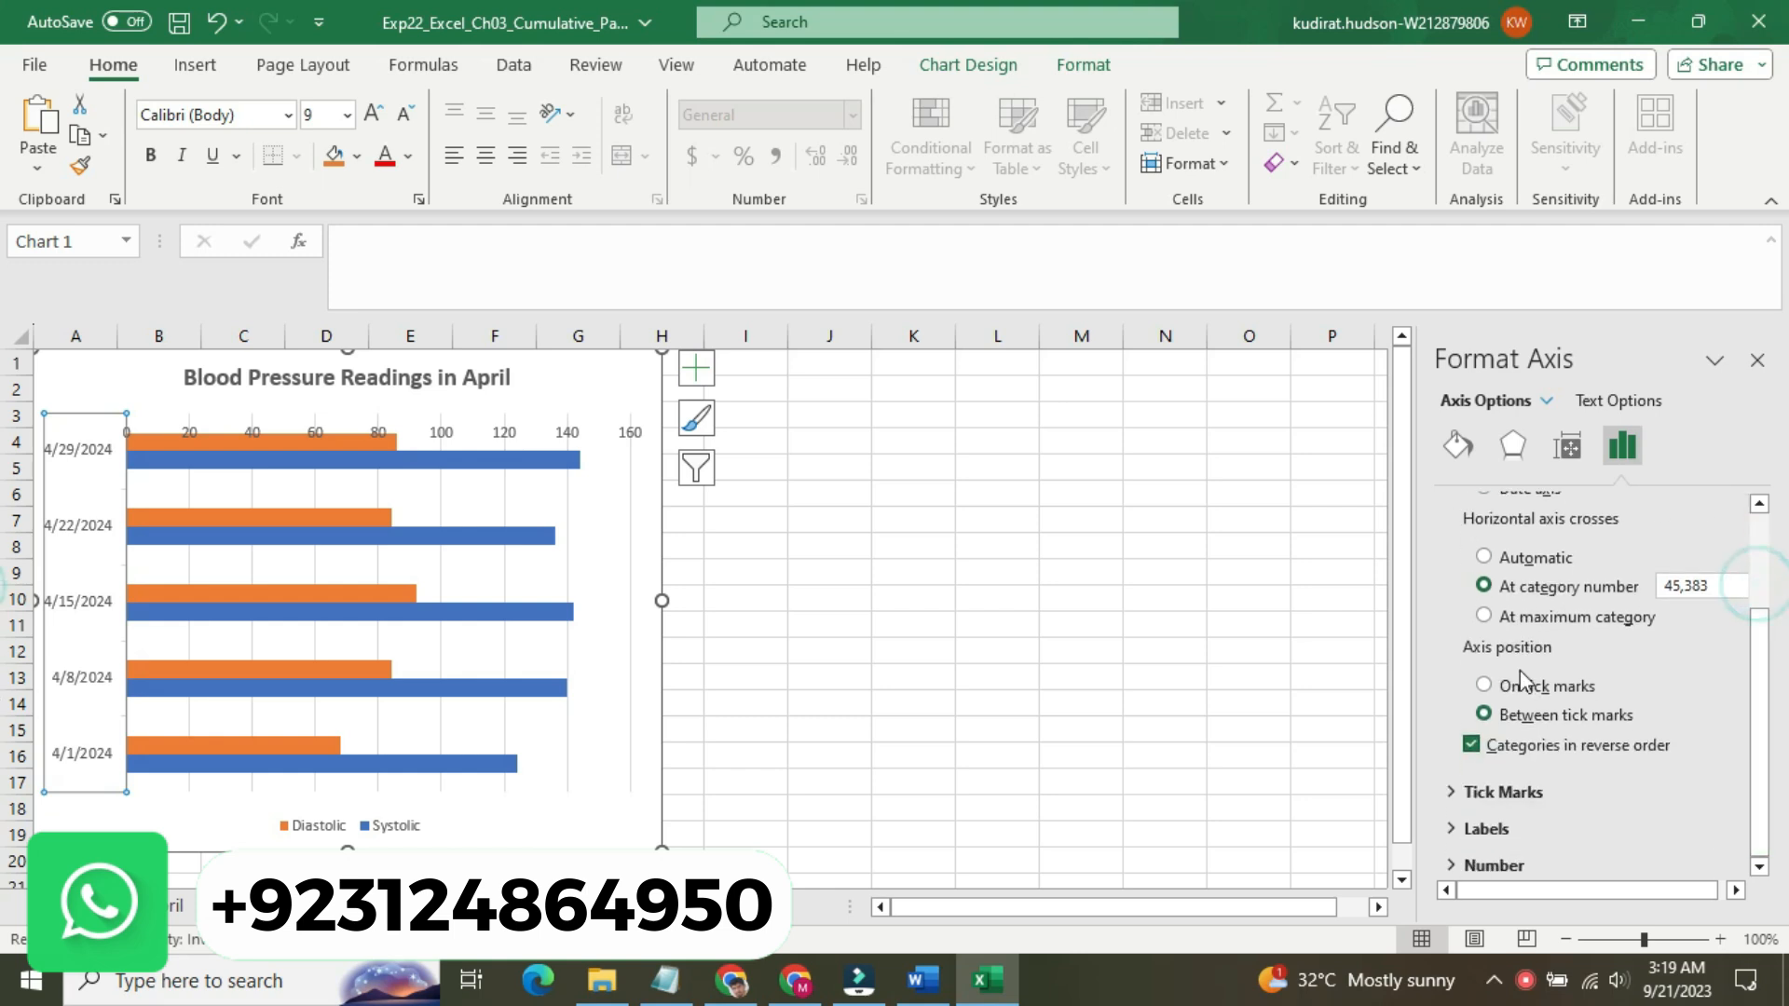
pyautogui.click(1471, 747)
pyautogui.click(1472, 746)
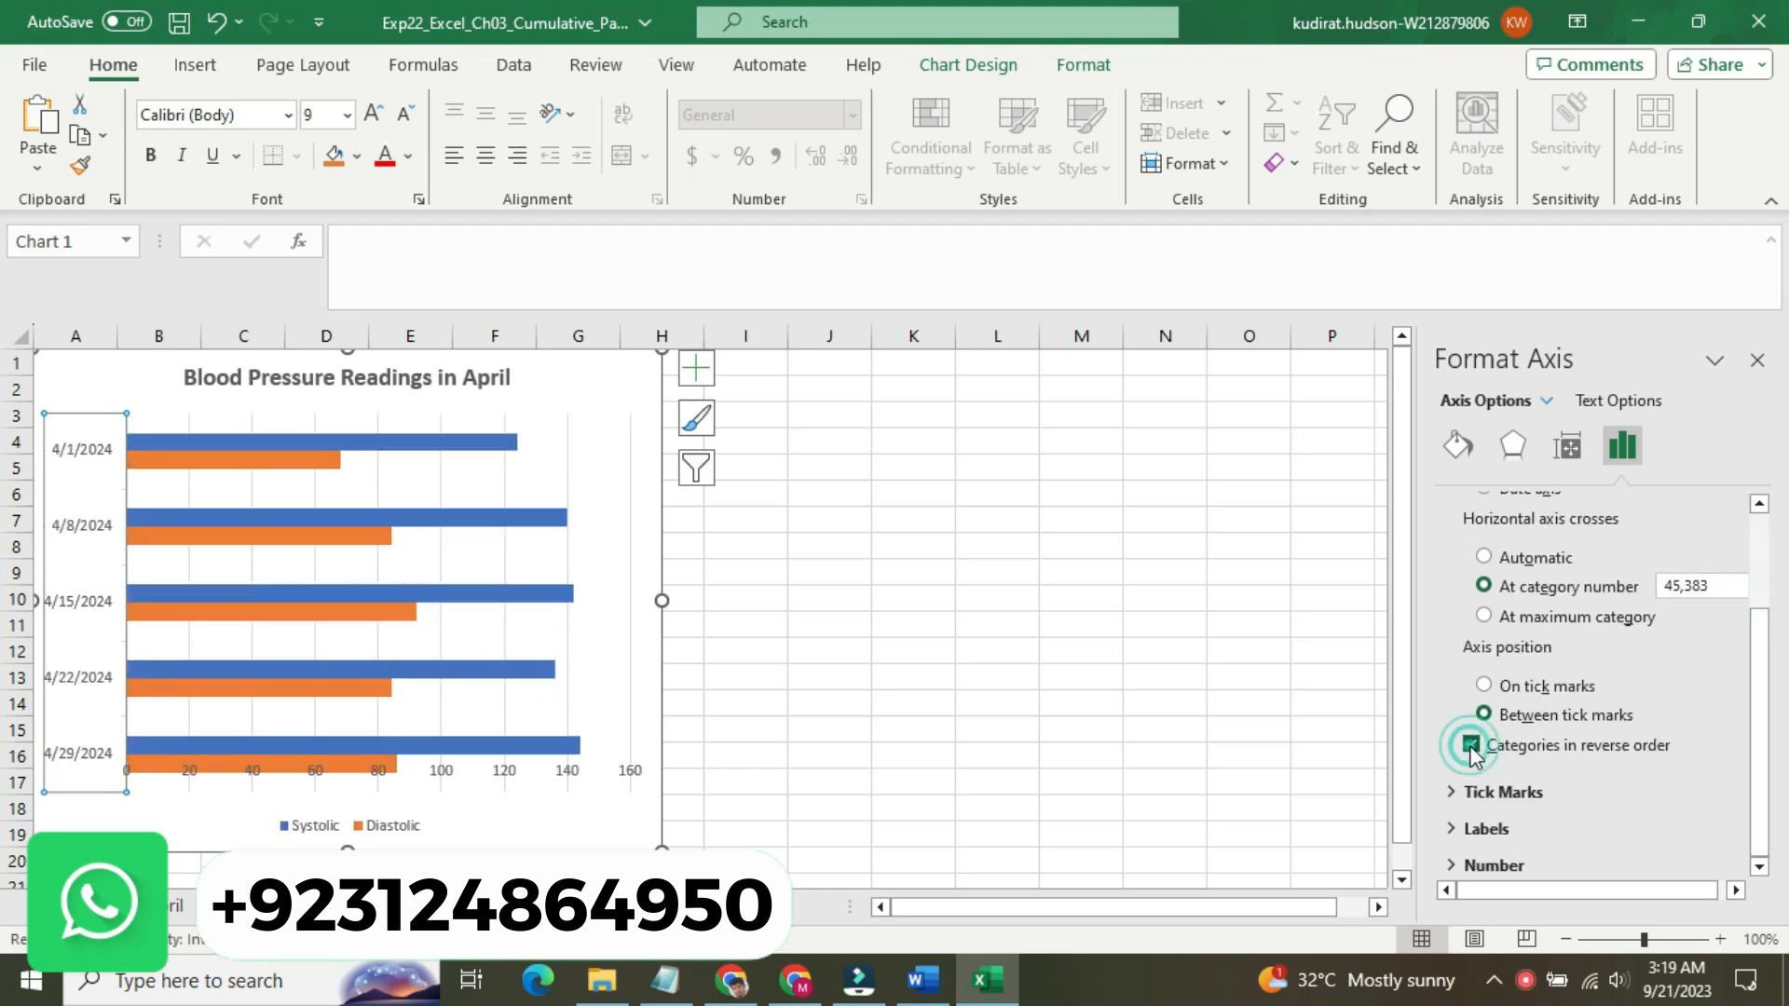
pyautogui.click(1471, 746)
pyautogui.click(922, 980)
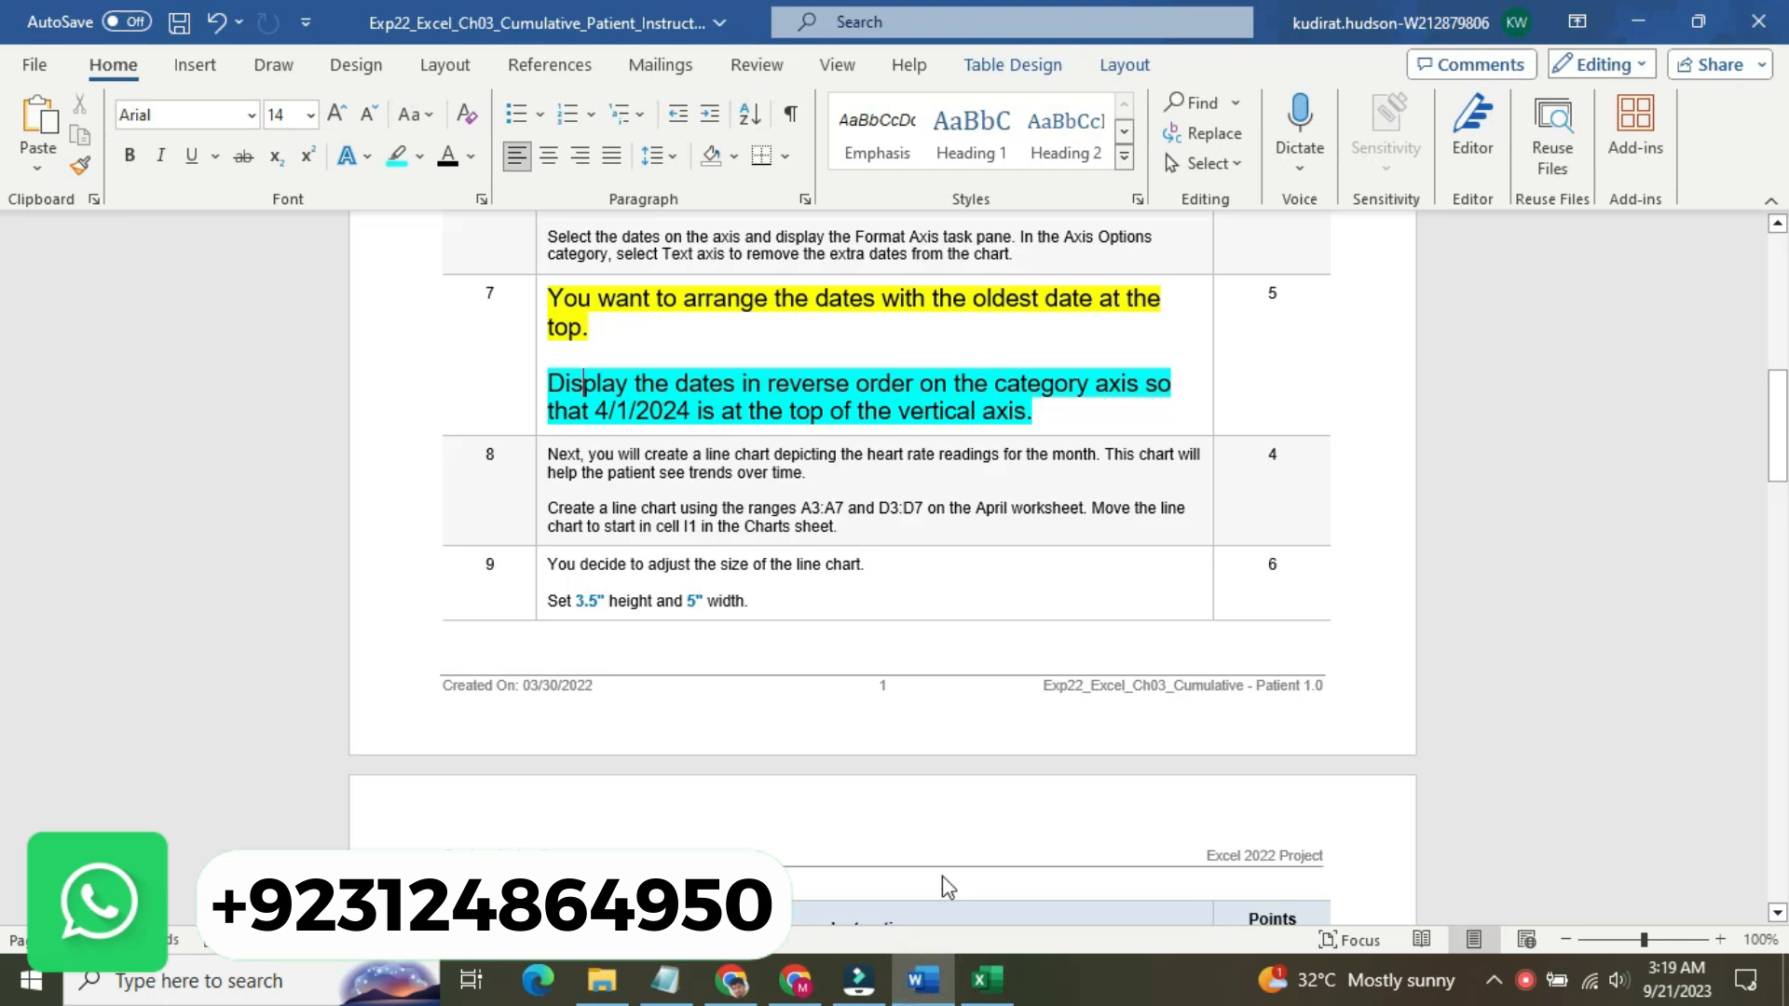
pyautogui.click(986, 979)
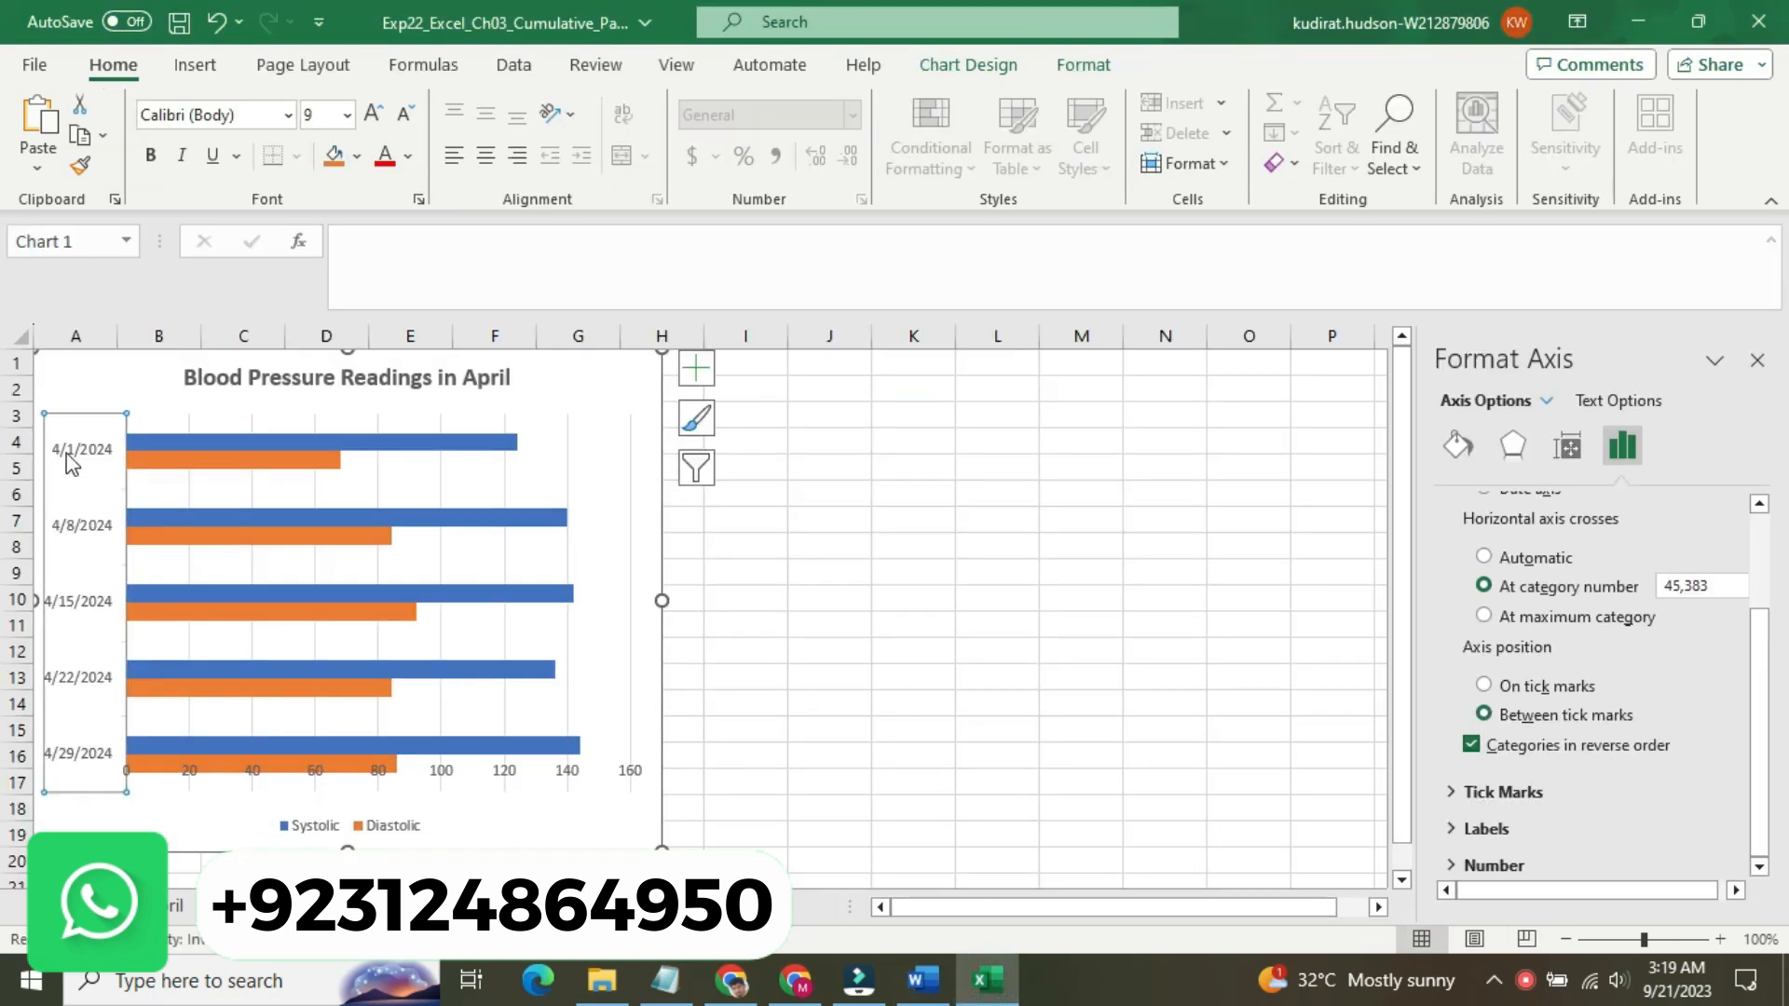
pyautogui.click(827, 555)
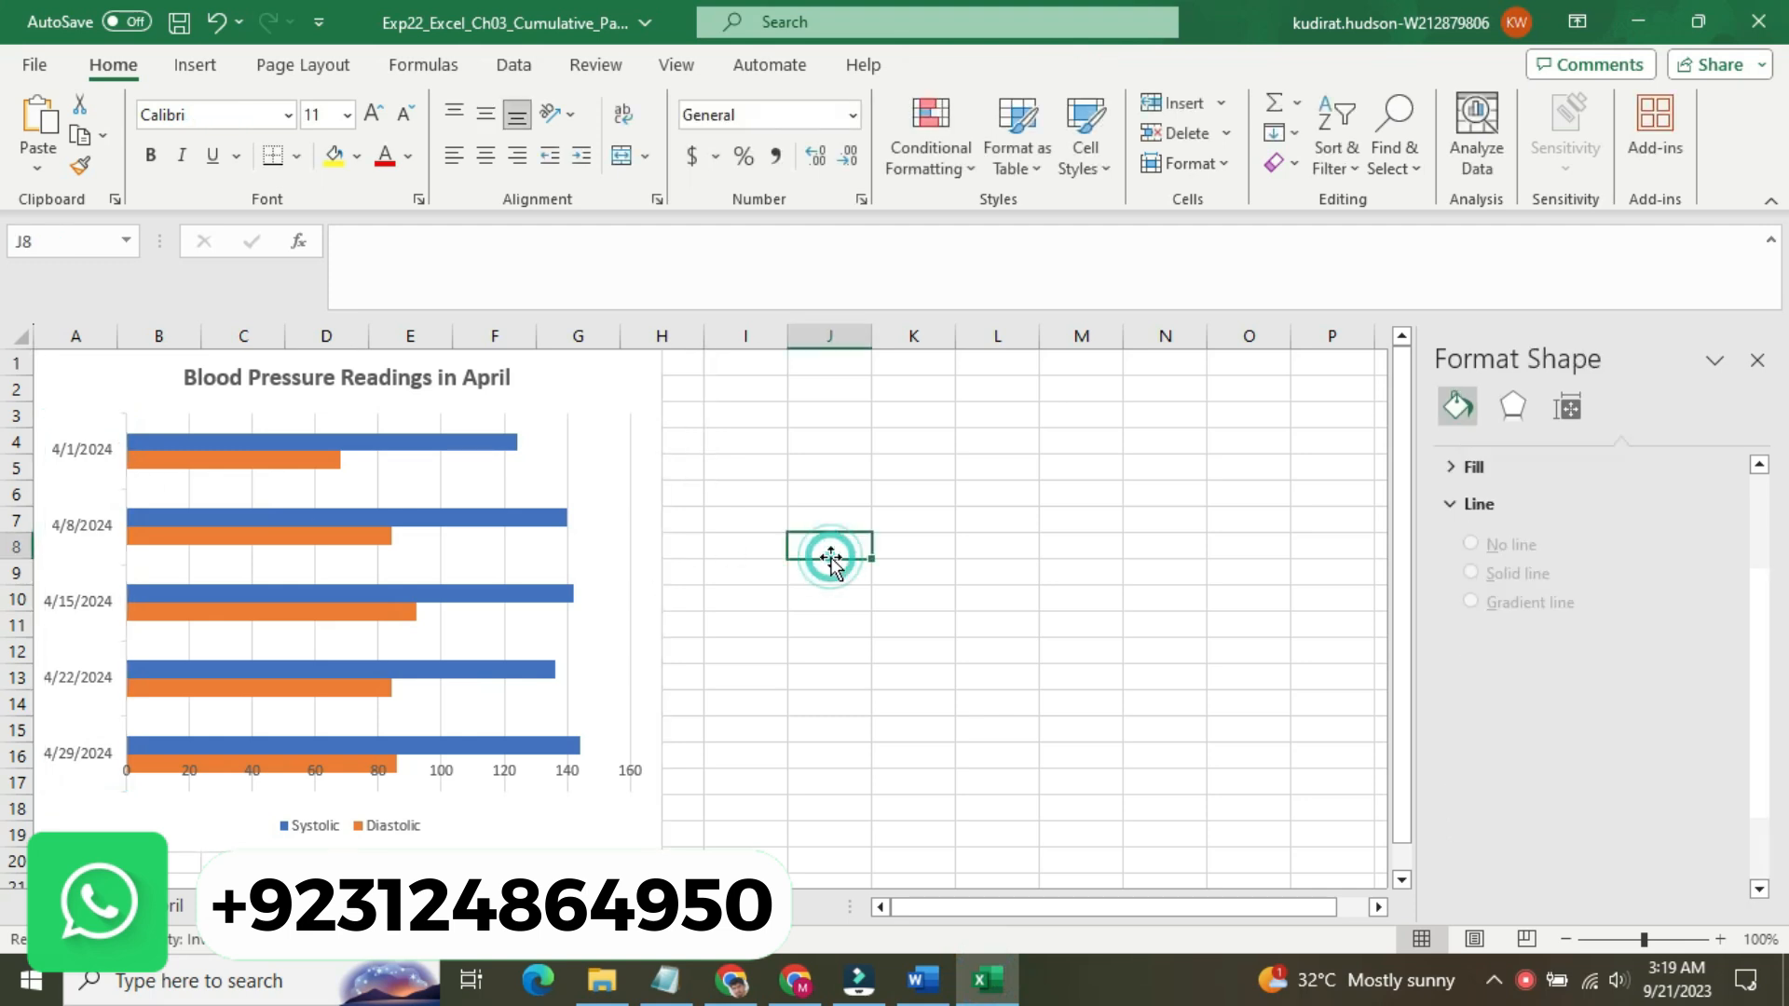
# - Switch to the Word instructions, reset the step 7 text to 9 points and remove its highlighting
pyautogui.click(922, 980)
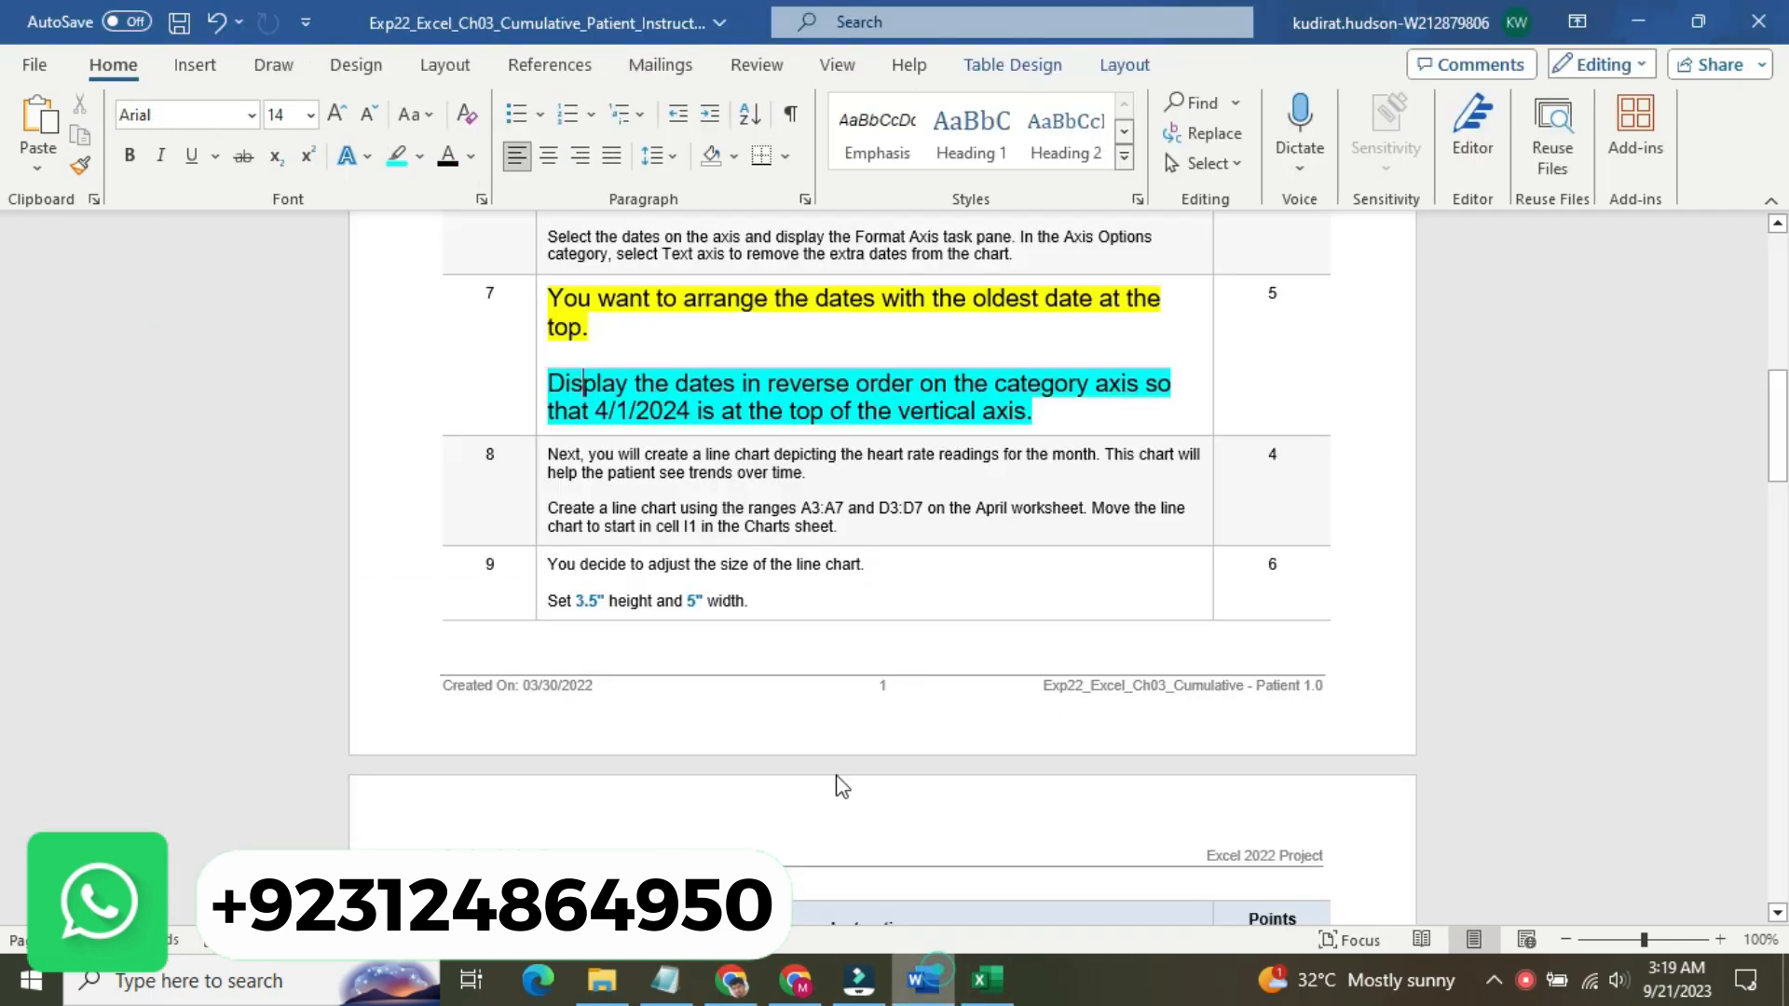
pyautogui.click(540, 360)
pyautogui.click(689, 271)
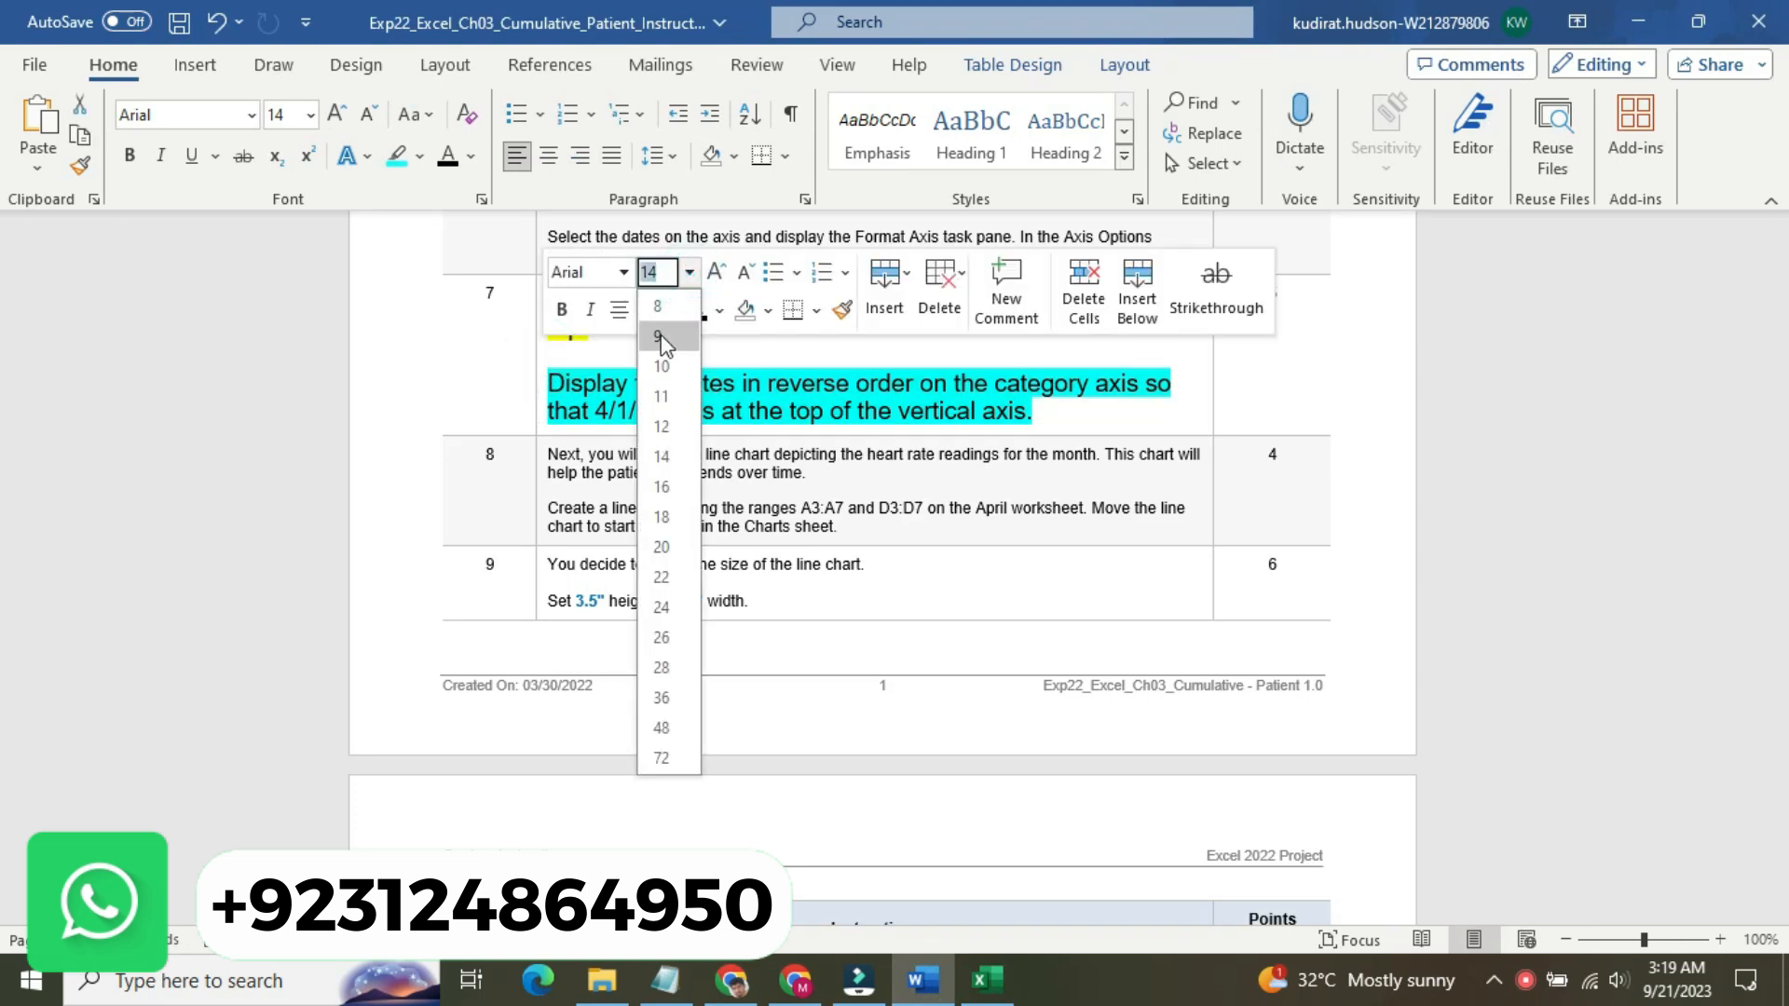
pyautogui.click(660, 337)
pyautogui.click(671, 310)
pyautogui.click(713, 465)
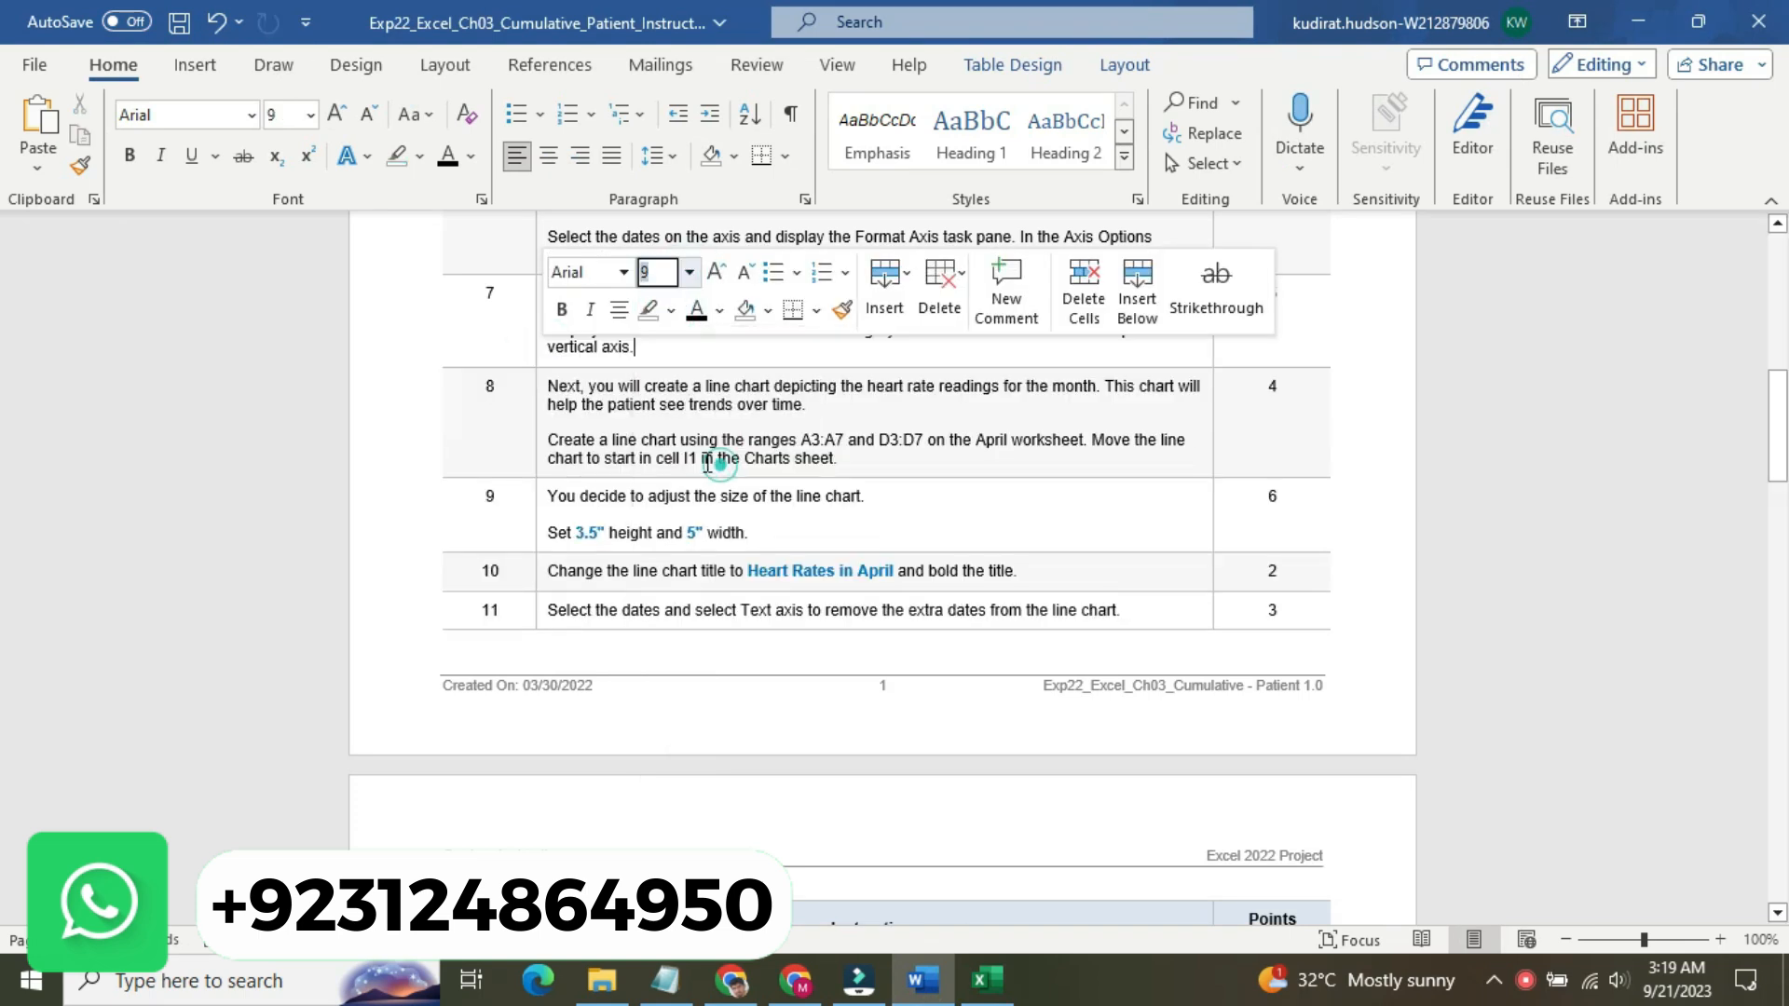
# - Enlarge the step 8 instruction text to 16 points and highlight it in yellow
pyautogui.click(539, 399)
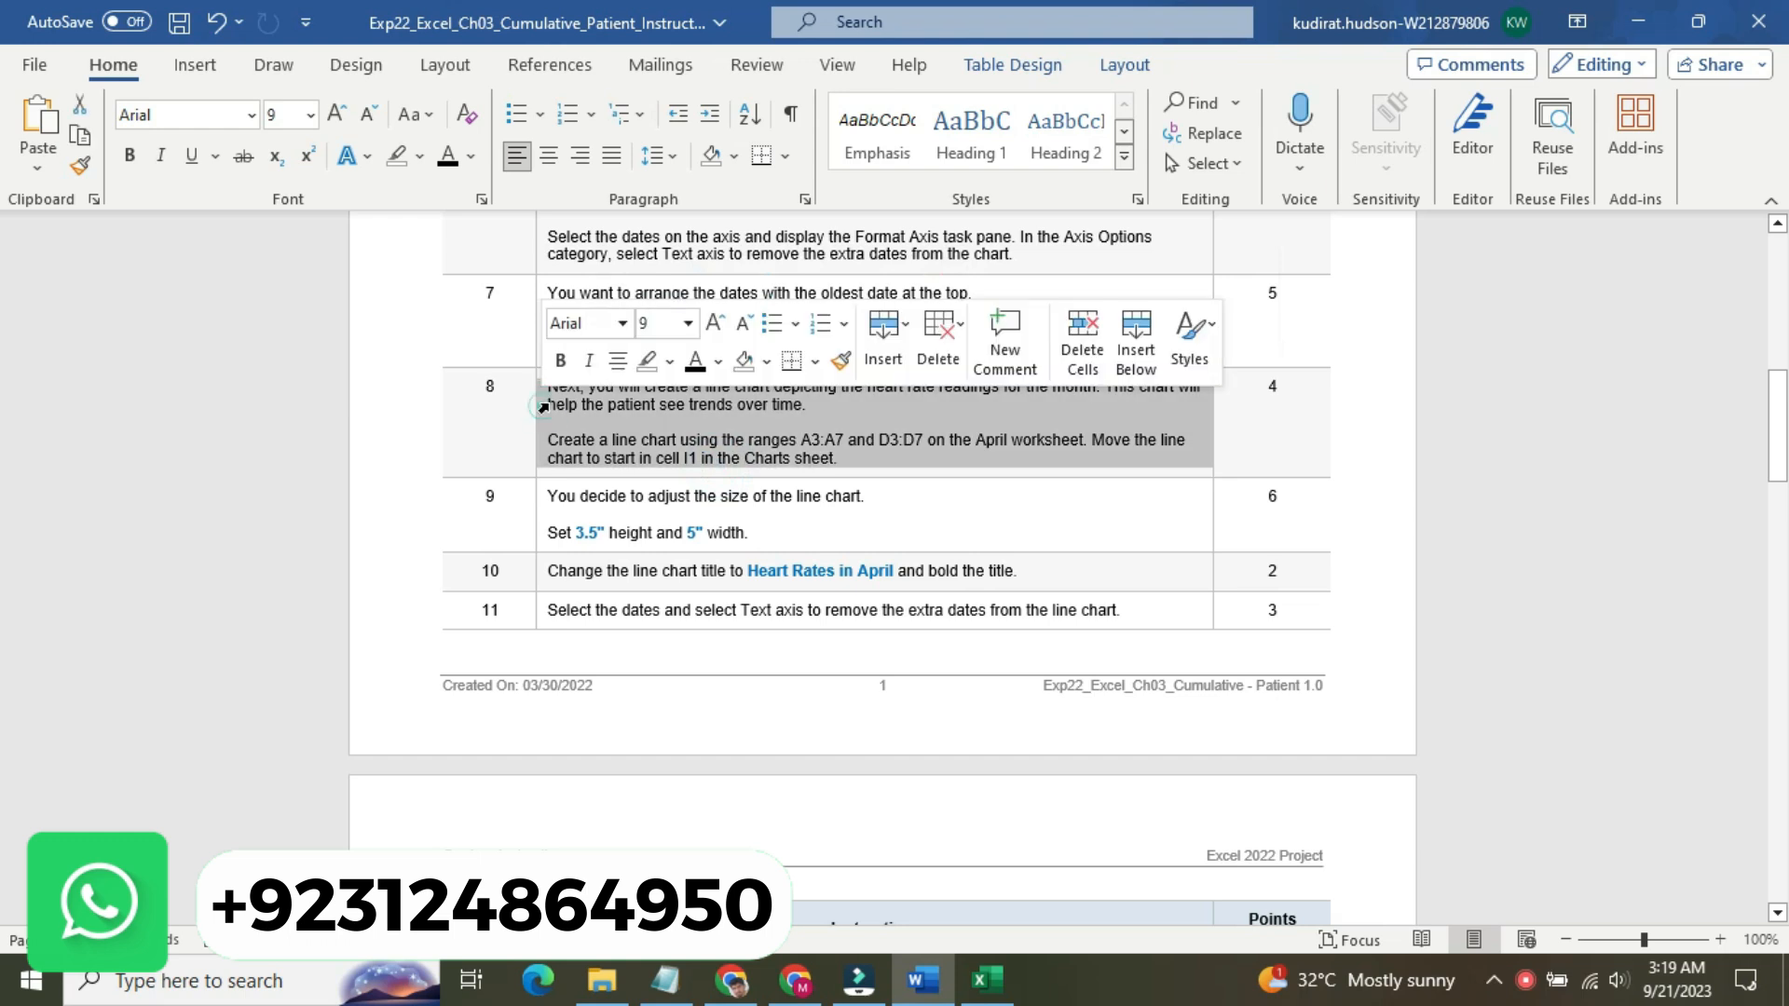
pyautogui.click(690, 326)
pyautogui.click(678, 529)
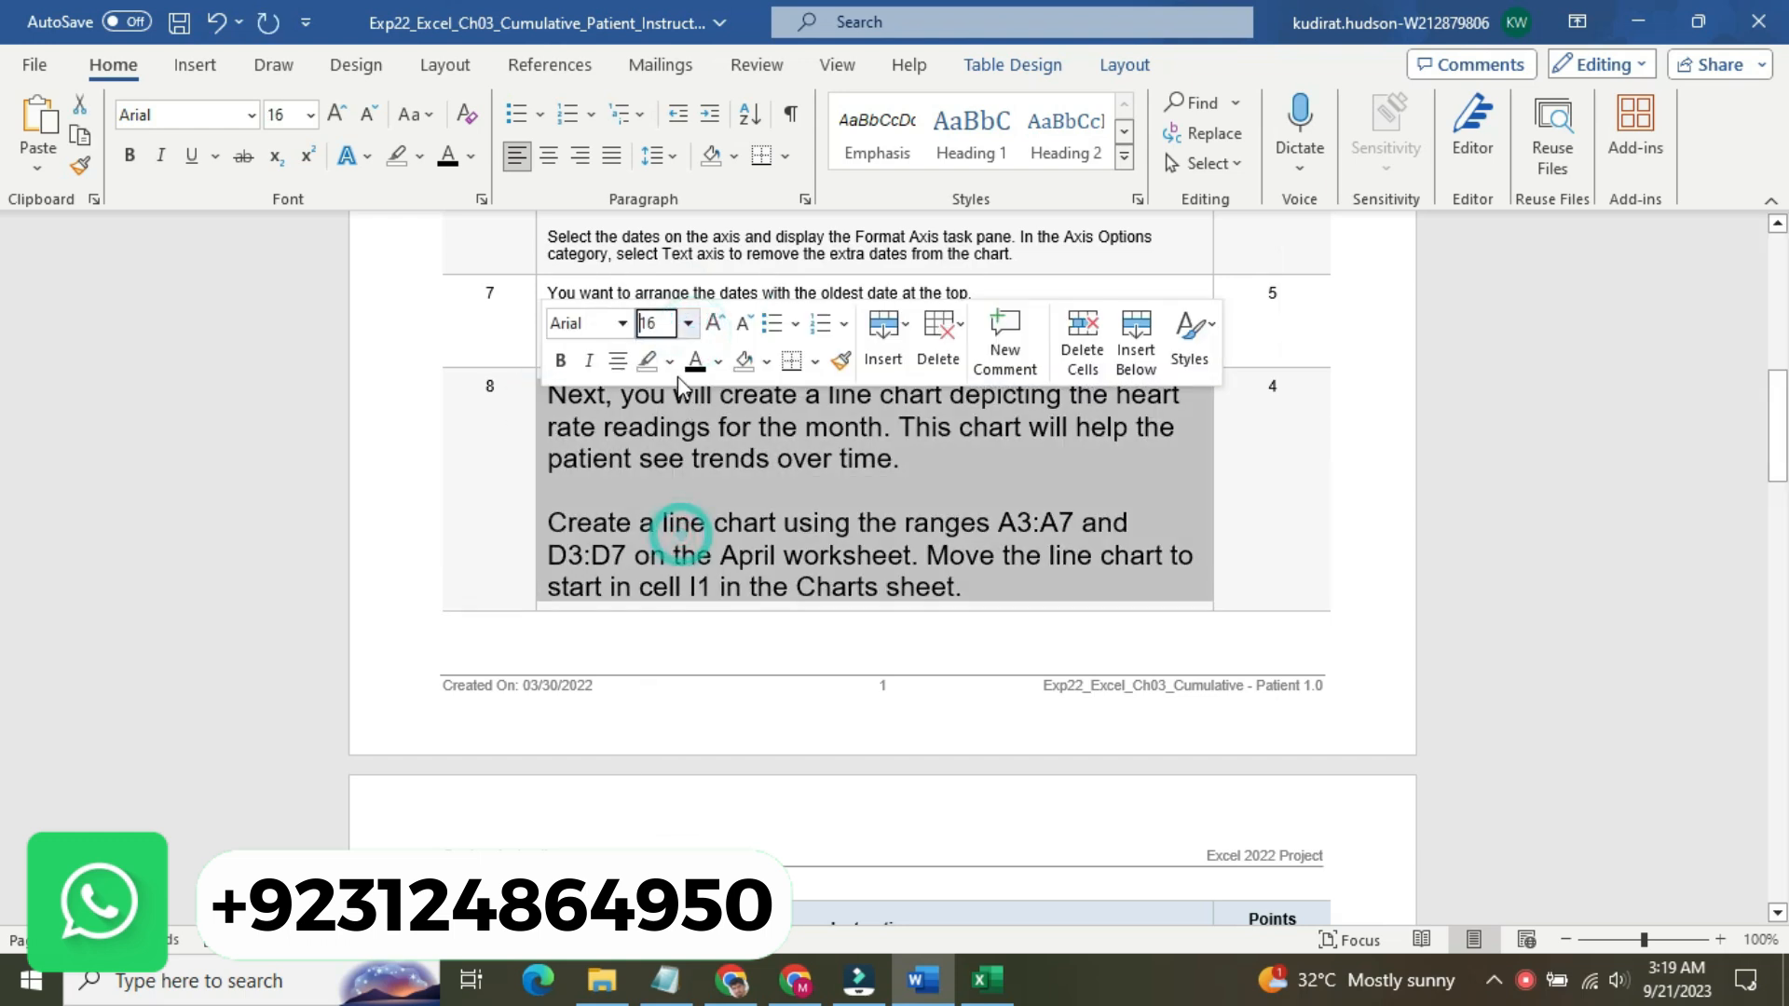
pyautogui.click(669, 365)
pyautogui.click(646, 391)
pyautogui.click(587, 399)
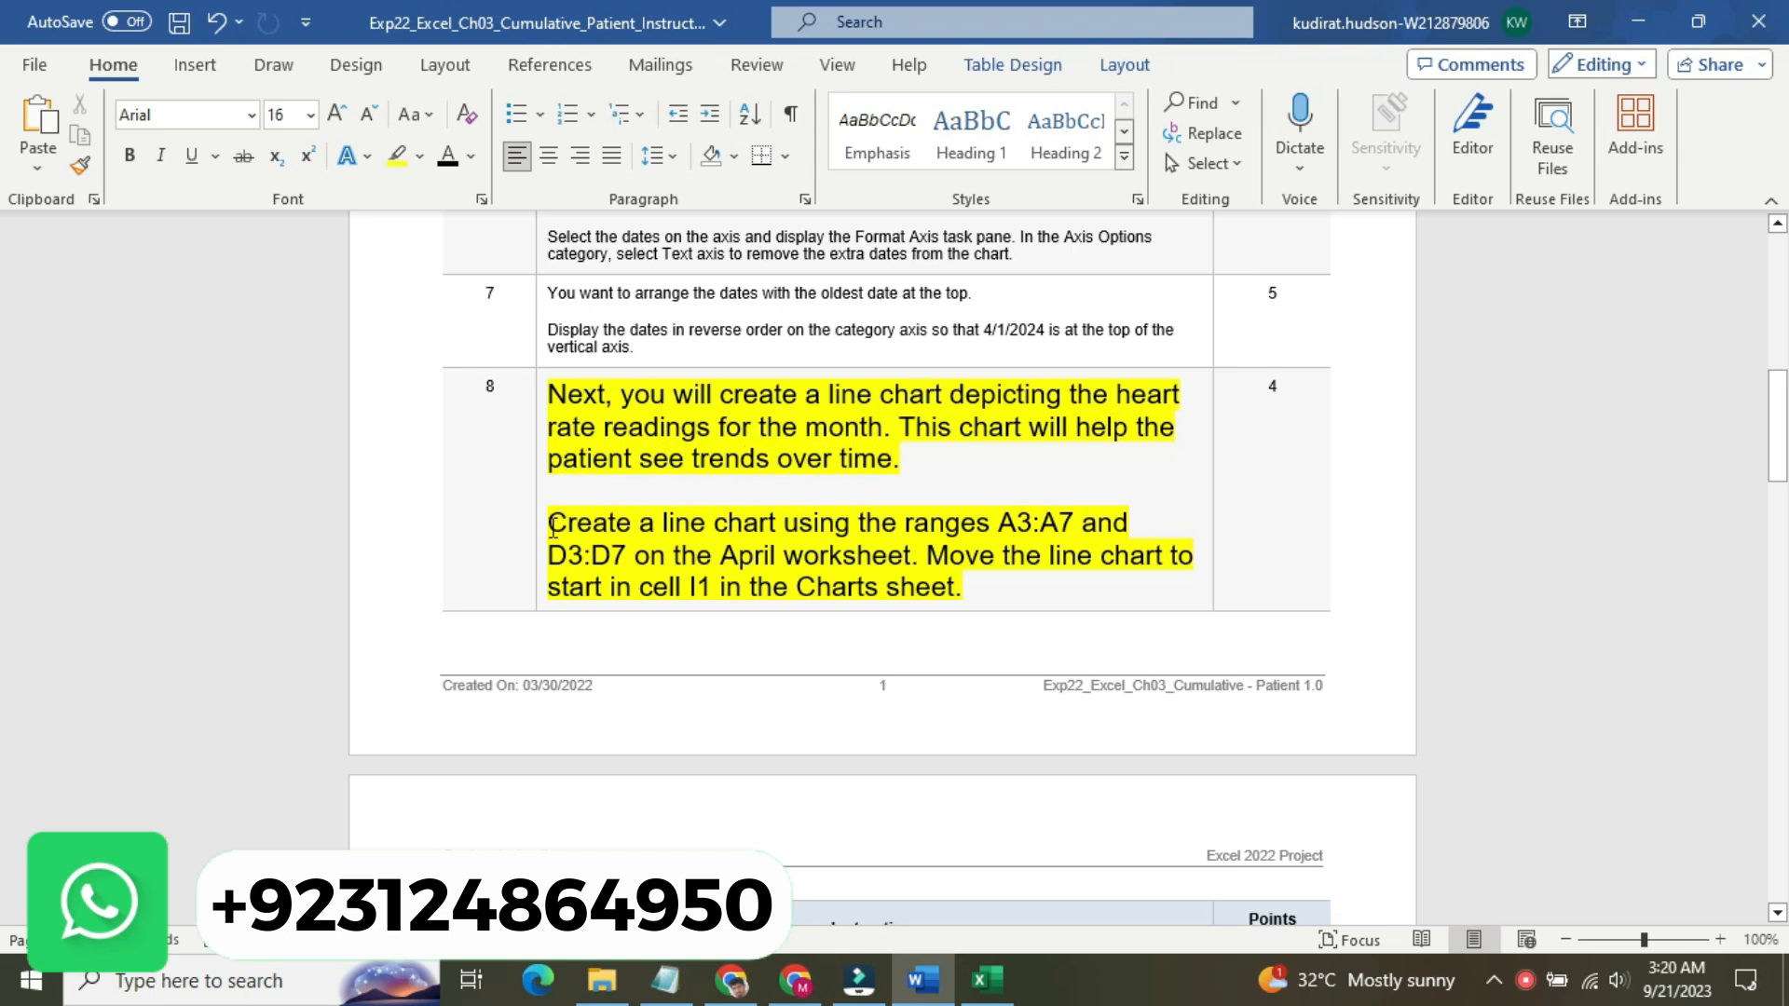
# - Highlight step 8's sentence about creating a line chart from A3:A7 and D3:D7 in turquoise
pyautogui.moveTo(621, 522); pyautogui.dragTo(942, 557)
pyautogui.click(1059, 516)
pyautogui.click(1126, 550)
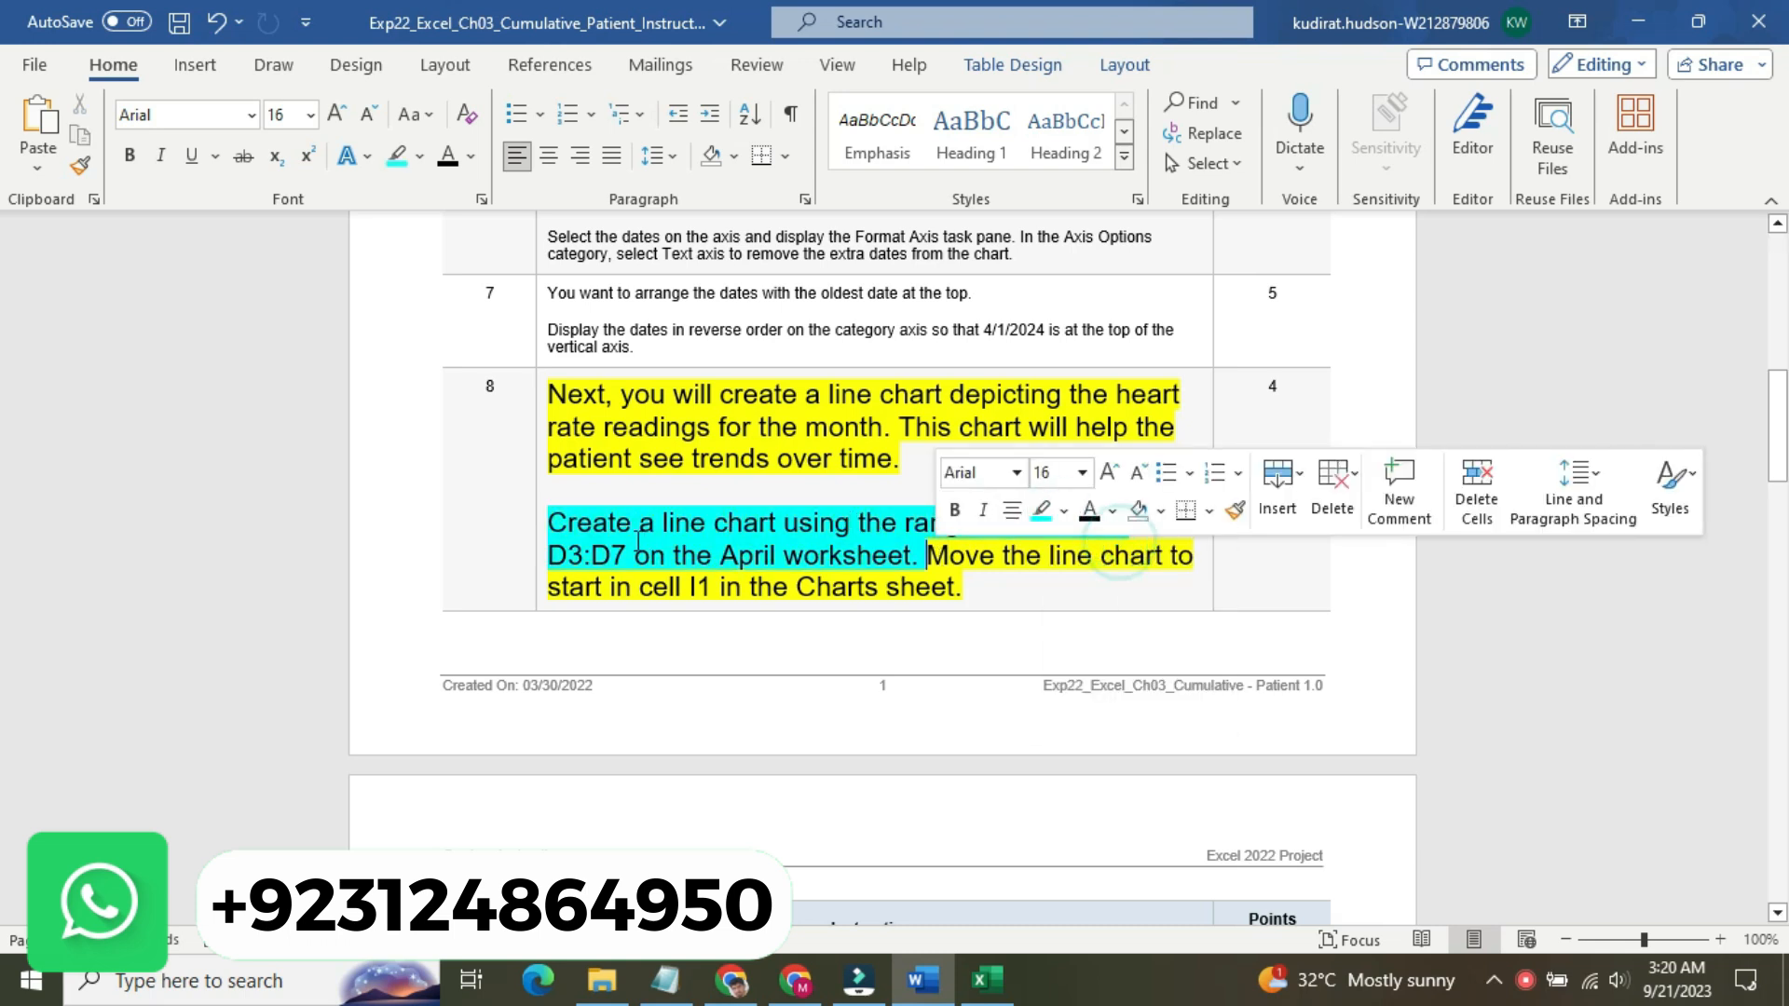
pyautogui.click(580, 527)
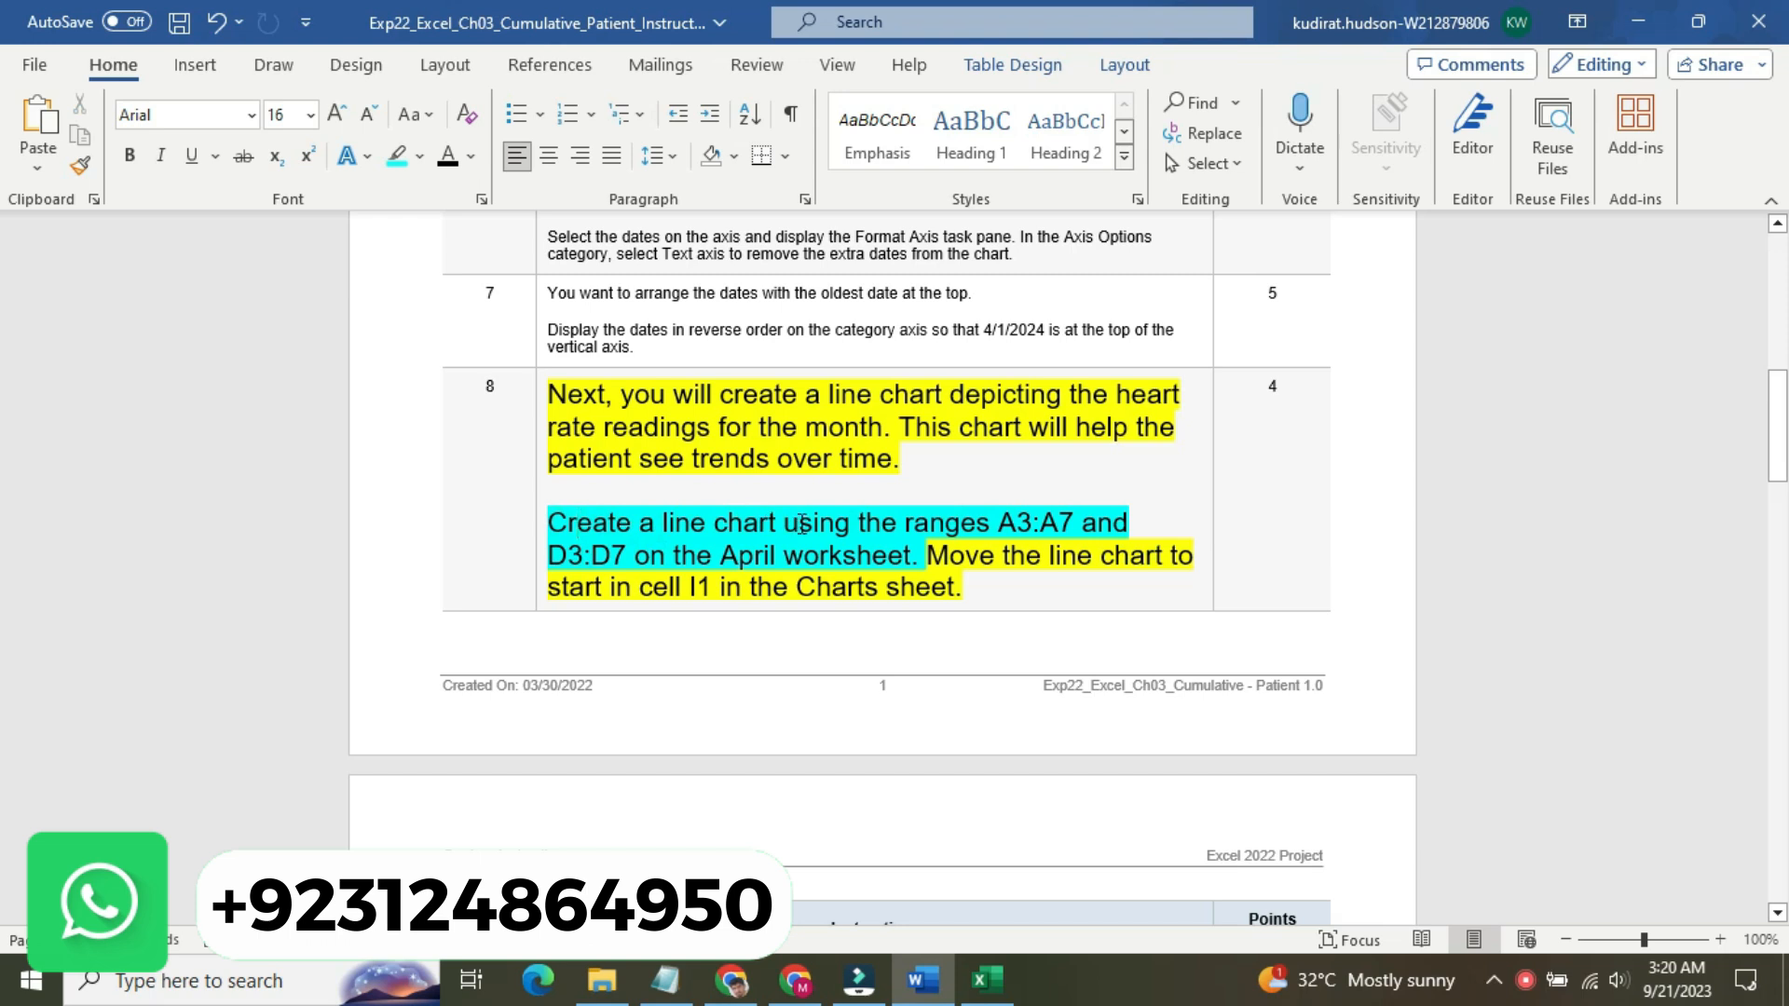
# - Select the range reference A3:A7 in the step 8 text, then switch to Excel and open the April worksheet
pyautogui.moveTo(999, 521); pyautogui.dragTo(1078, 524)
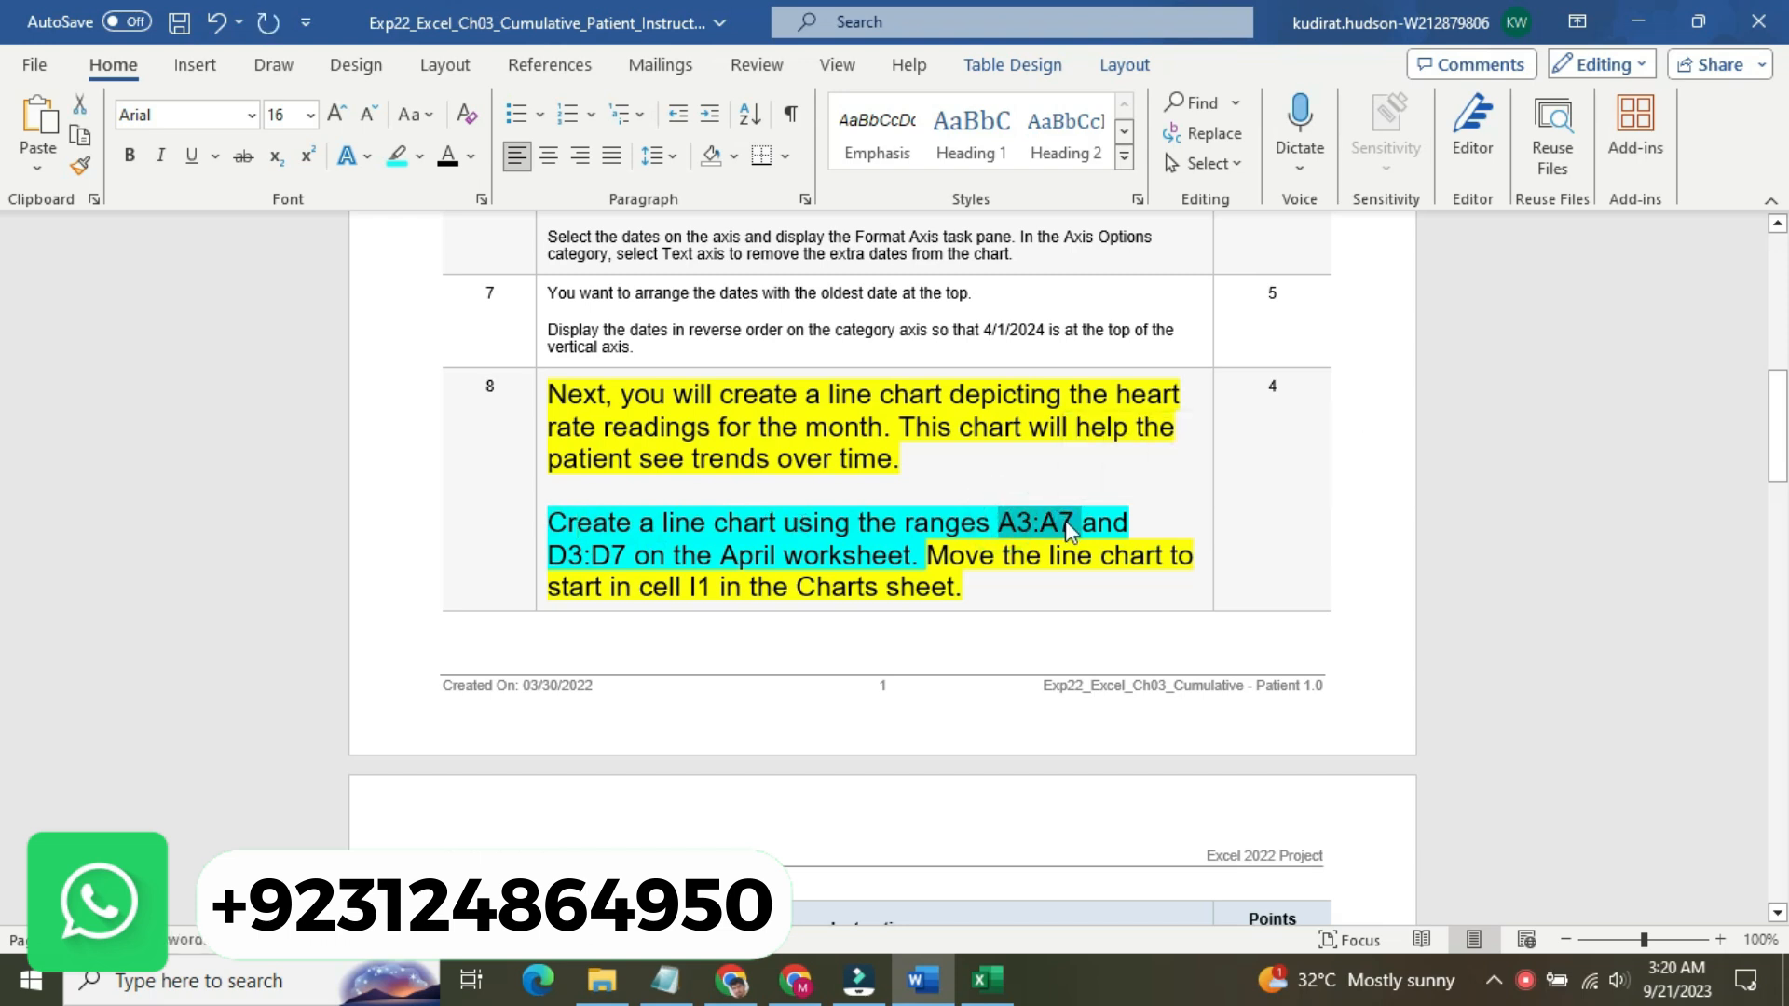
pyautogui.click(985, 996)
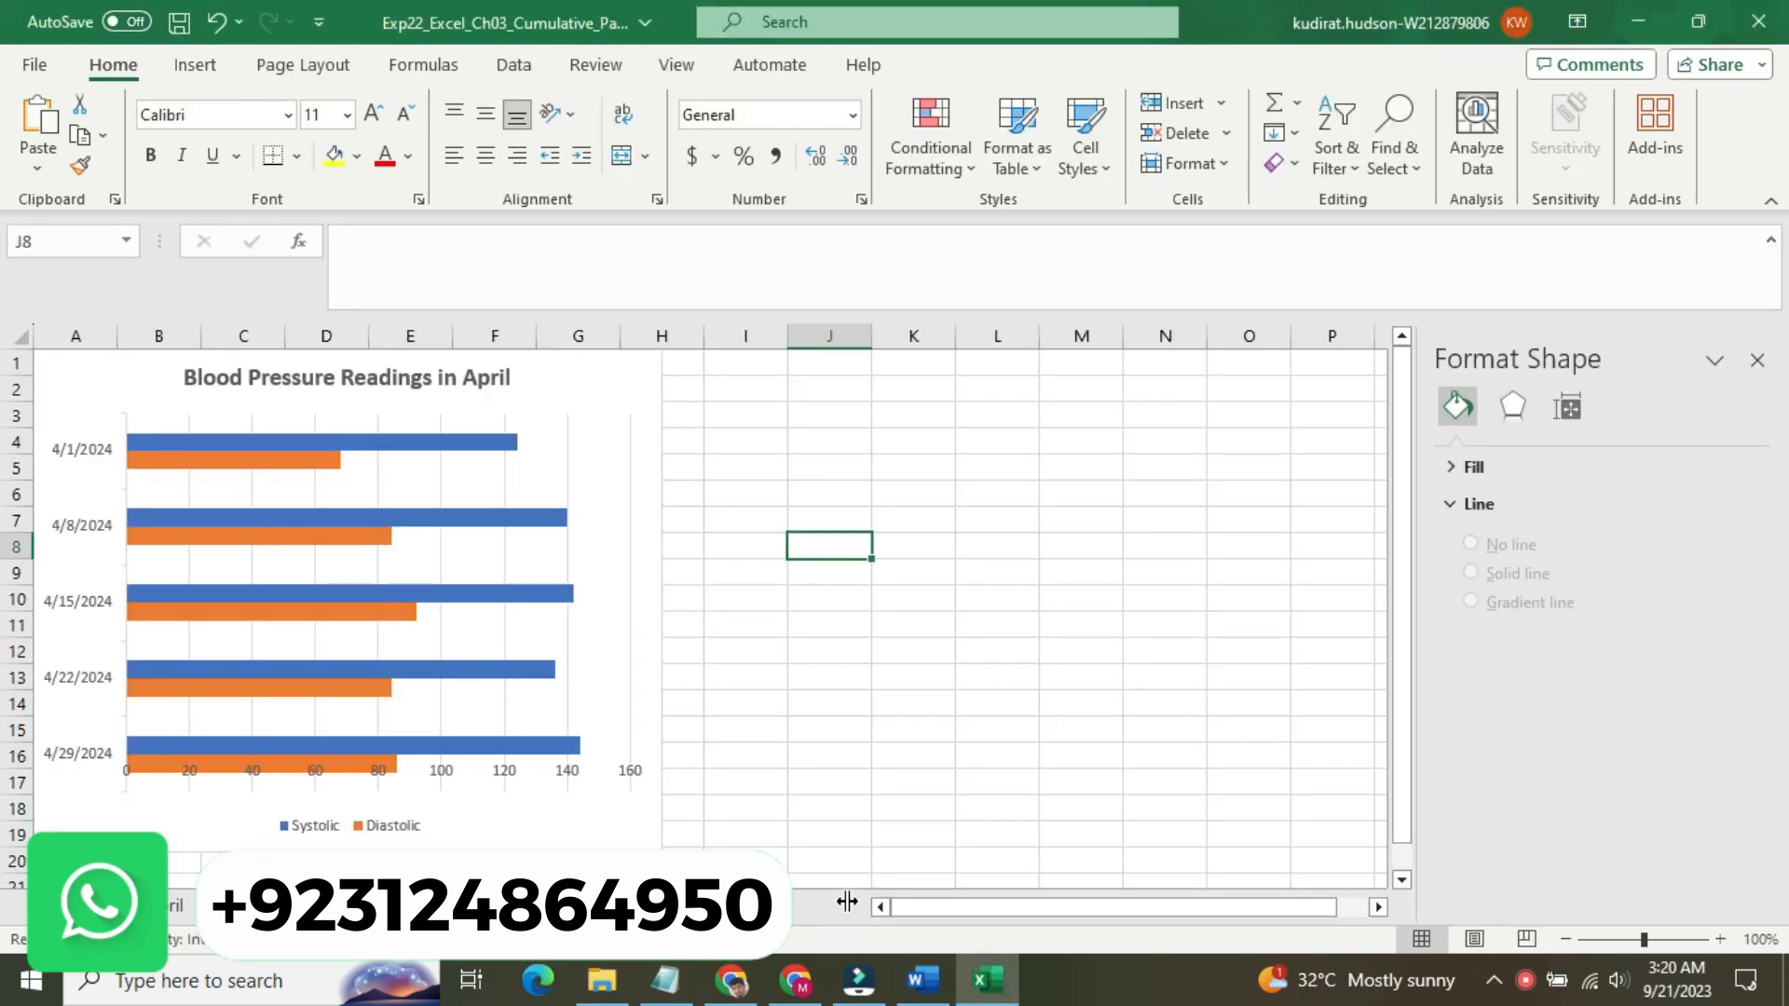
pyautogui.click(921, 981)
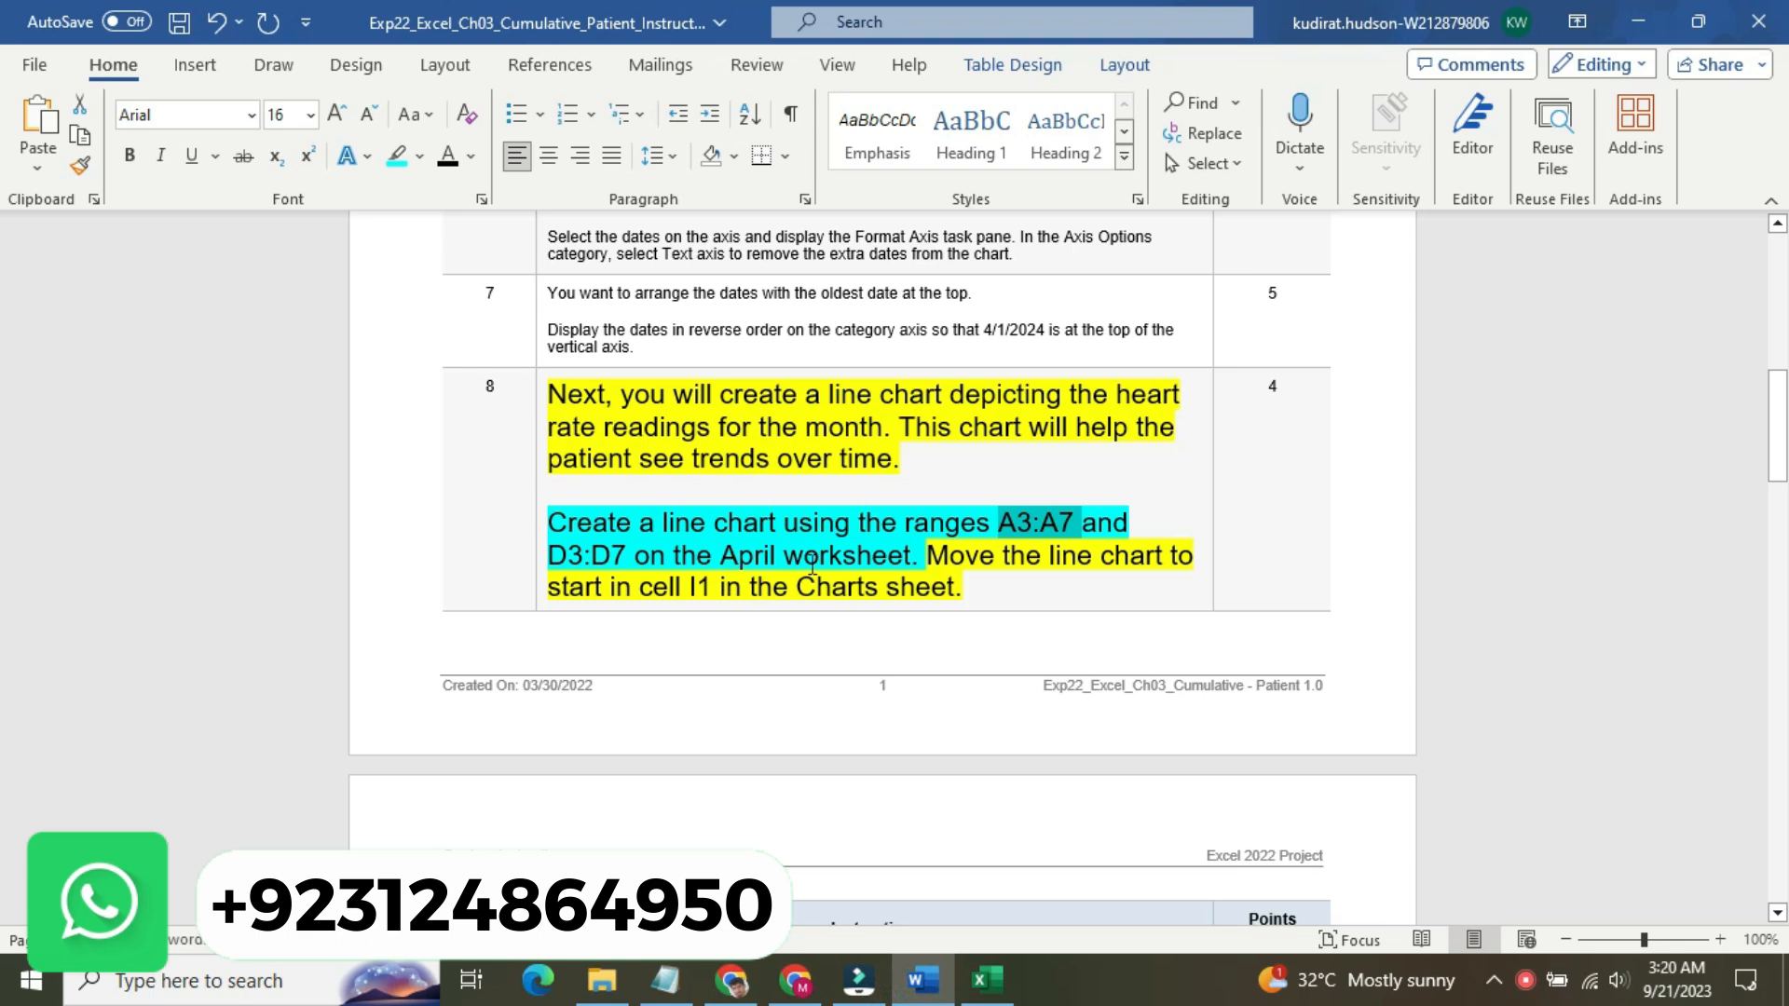
pyautogui.click(985, 980)
pyautogui.click(180, 905)
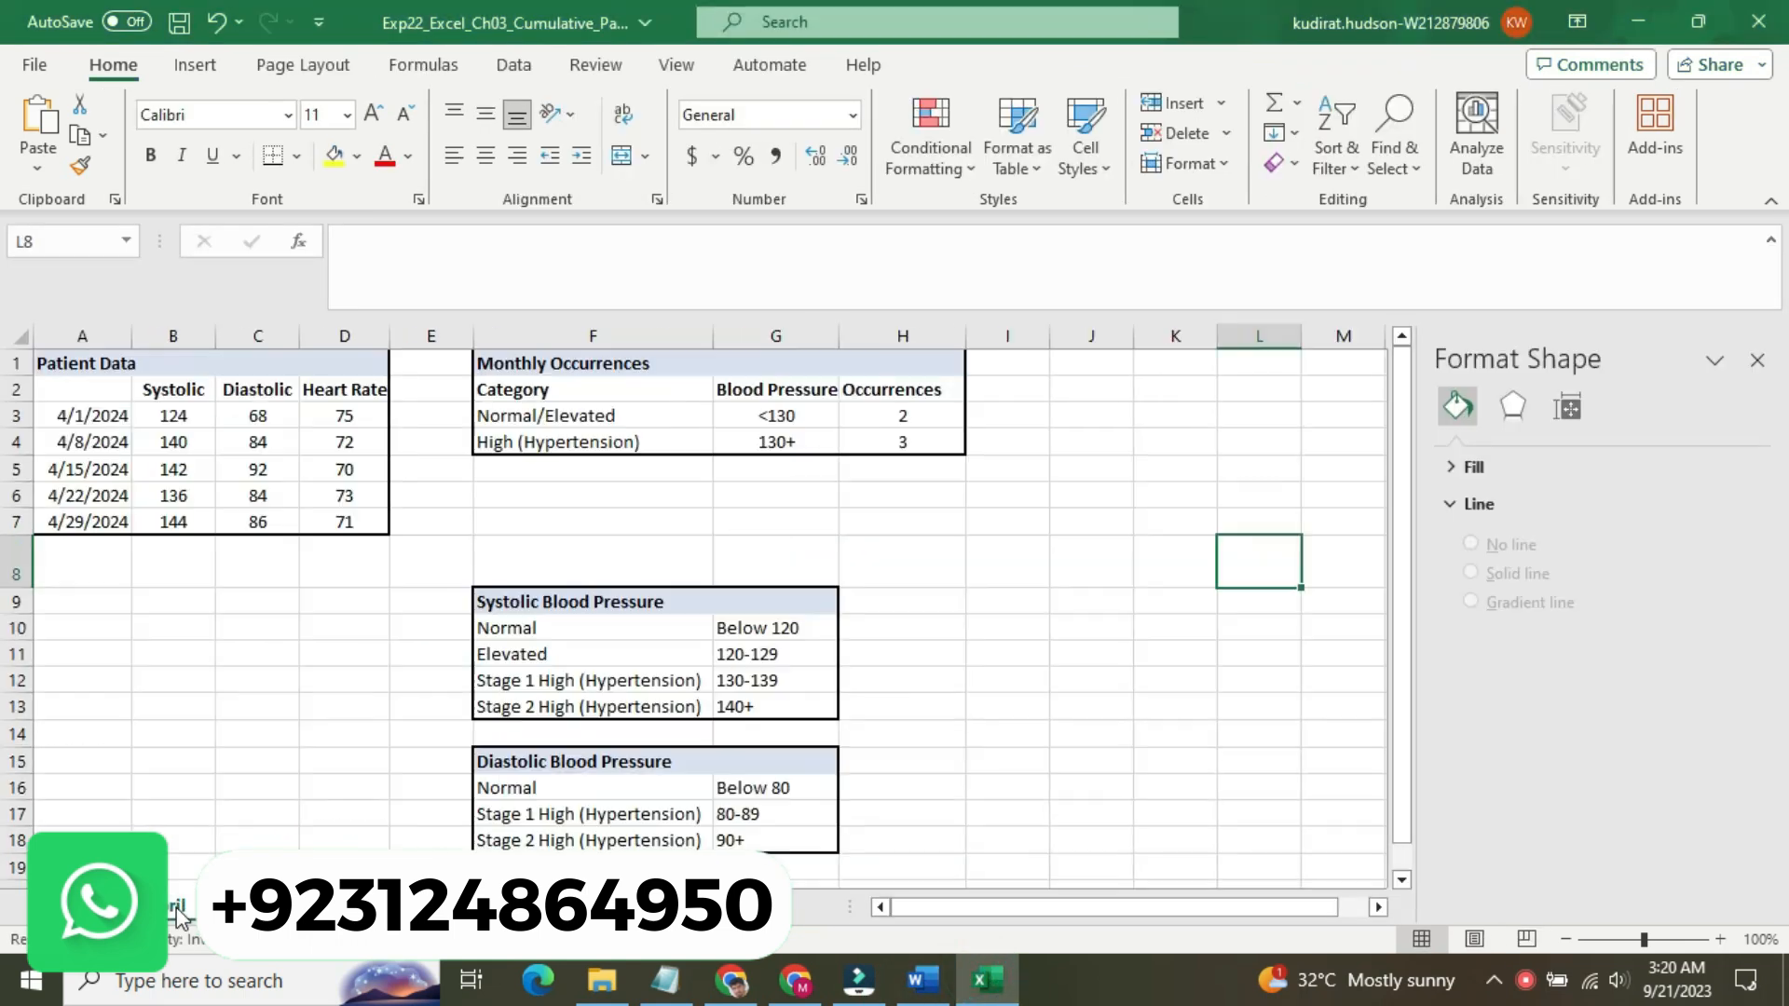
# - Select the ranges A3:A7 and D3:D7 on the April worksheet, checking the second range reference in the Word instructions
pyautogui.click(74, 240)
pyautogui.press('Return')
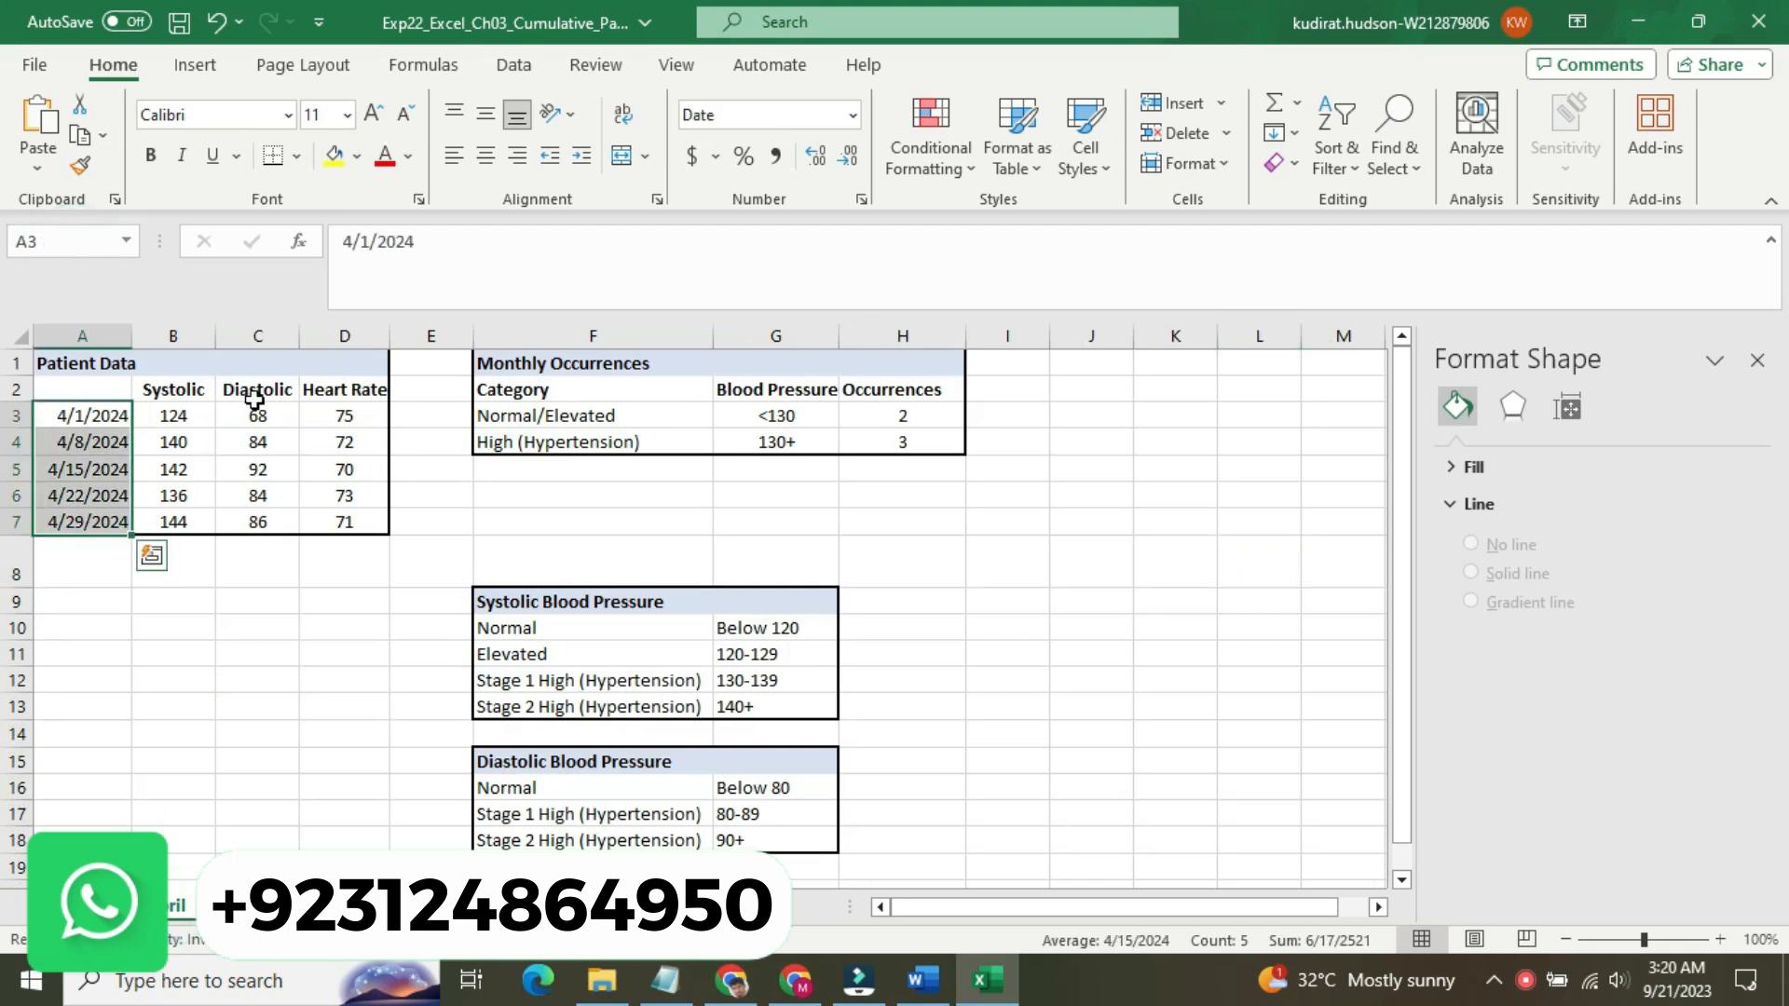
pyautogui.click(923, 981)
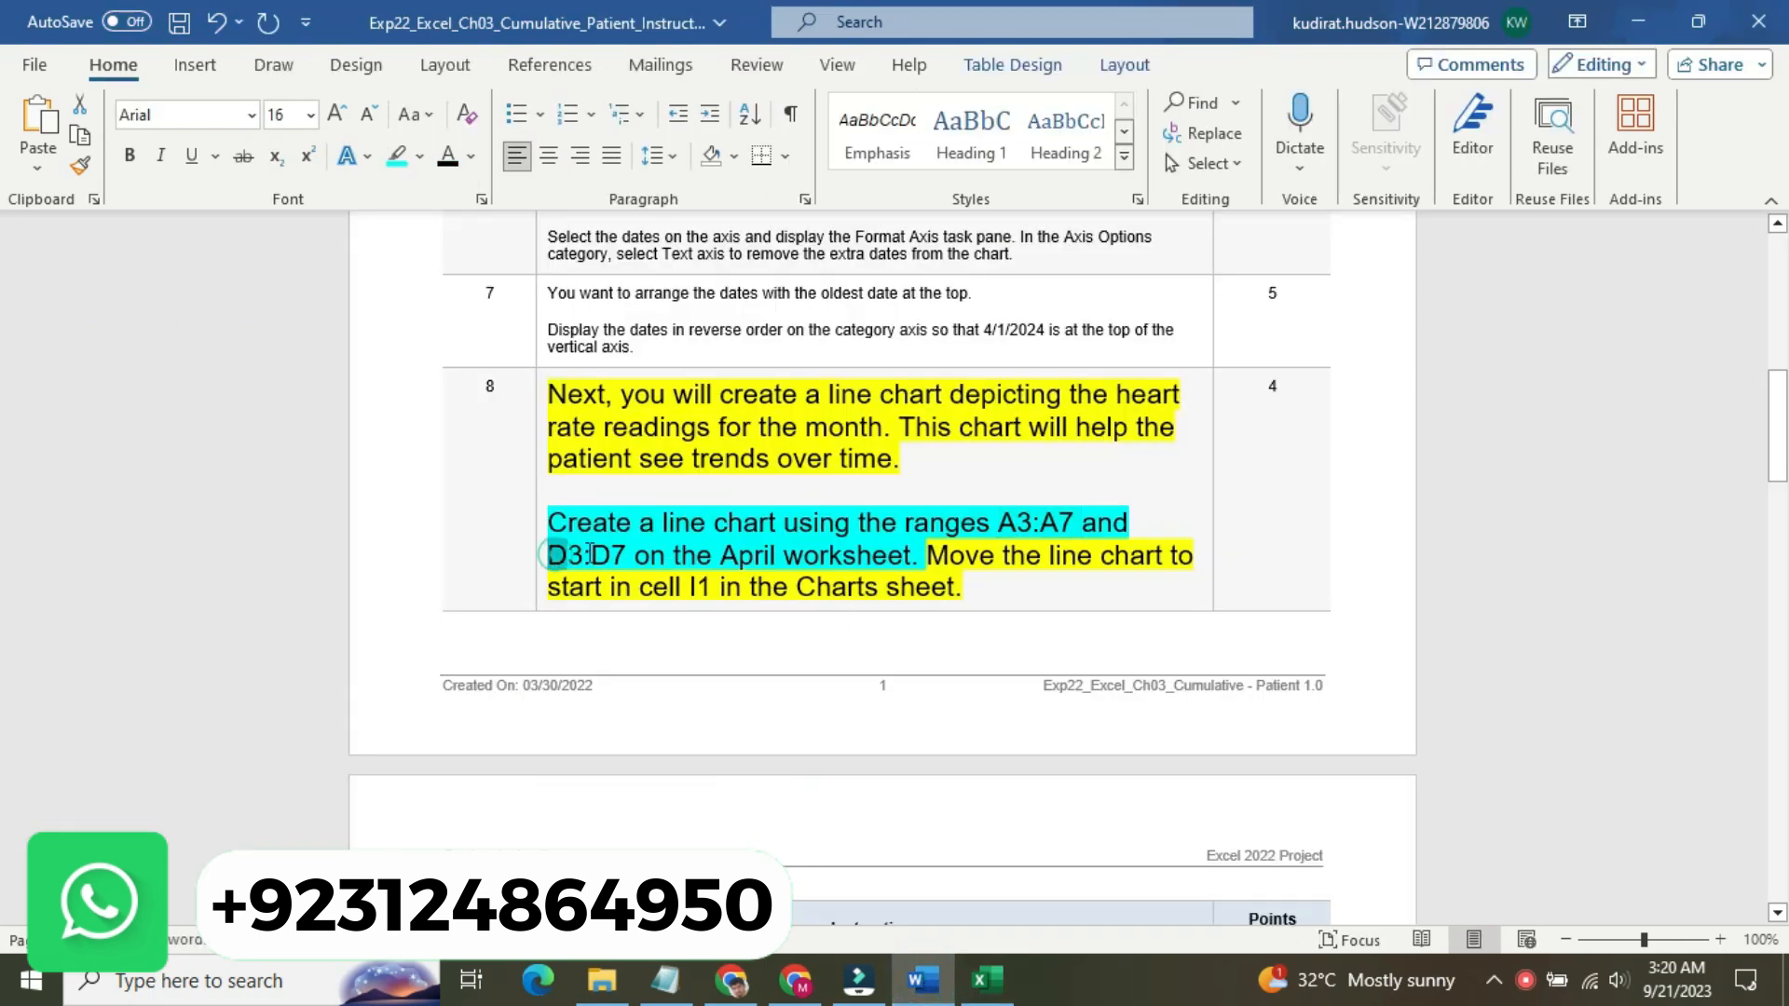
pyautogui.doubleClick(556, 557)
pyautogui.click(988, 980)
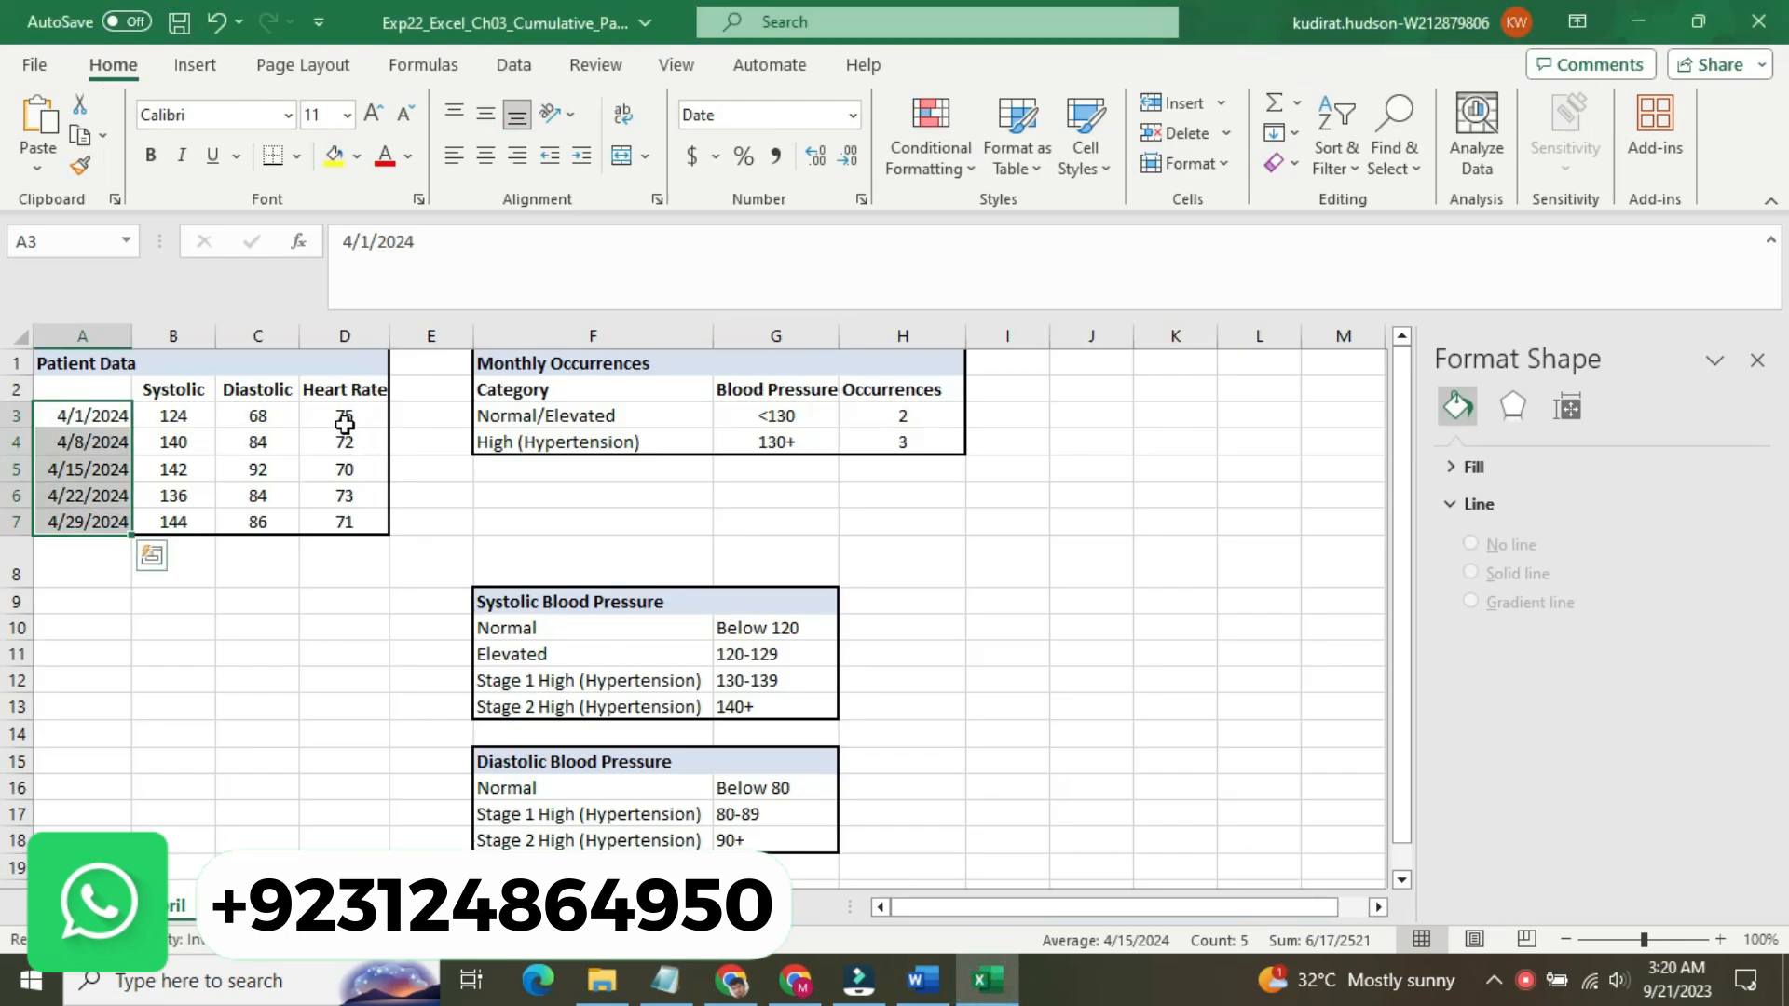
pyautogui.keyDown('ctrl'); pyautogui.moveTo(345, 416); pyautogui.dragTo(351, 522); pyautogui.keyUp('ctrl')
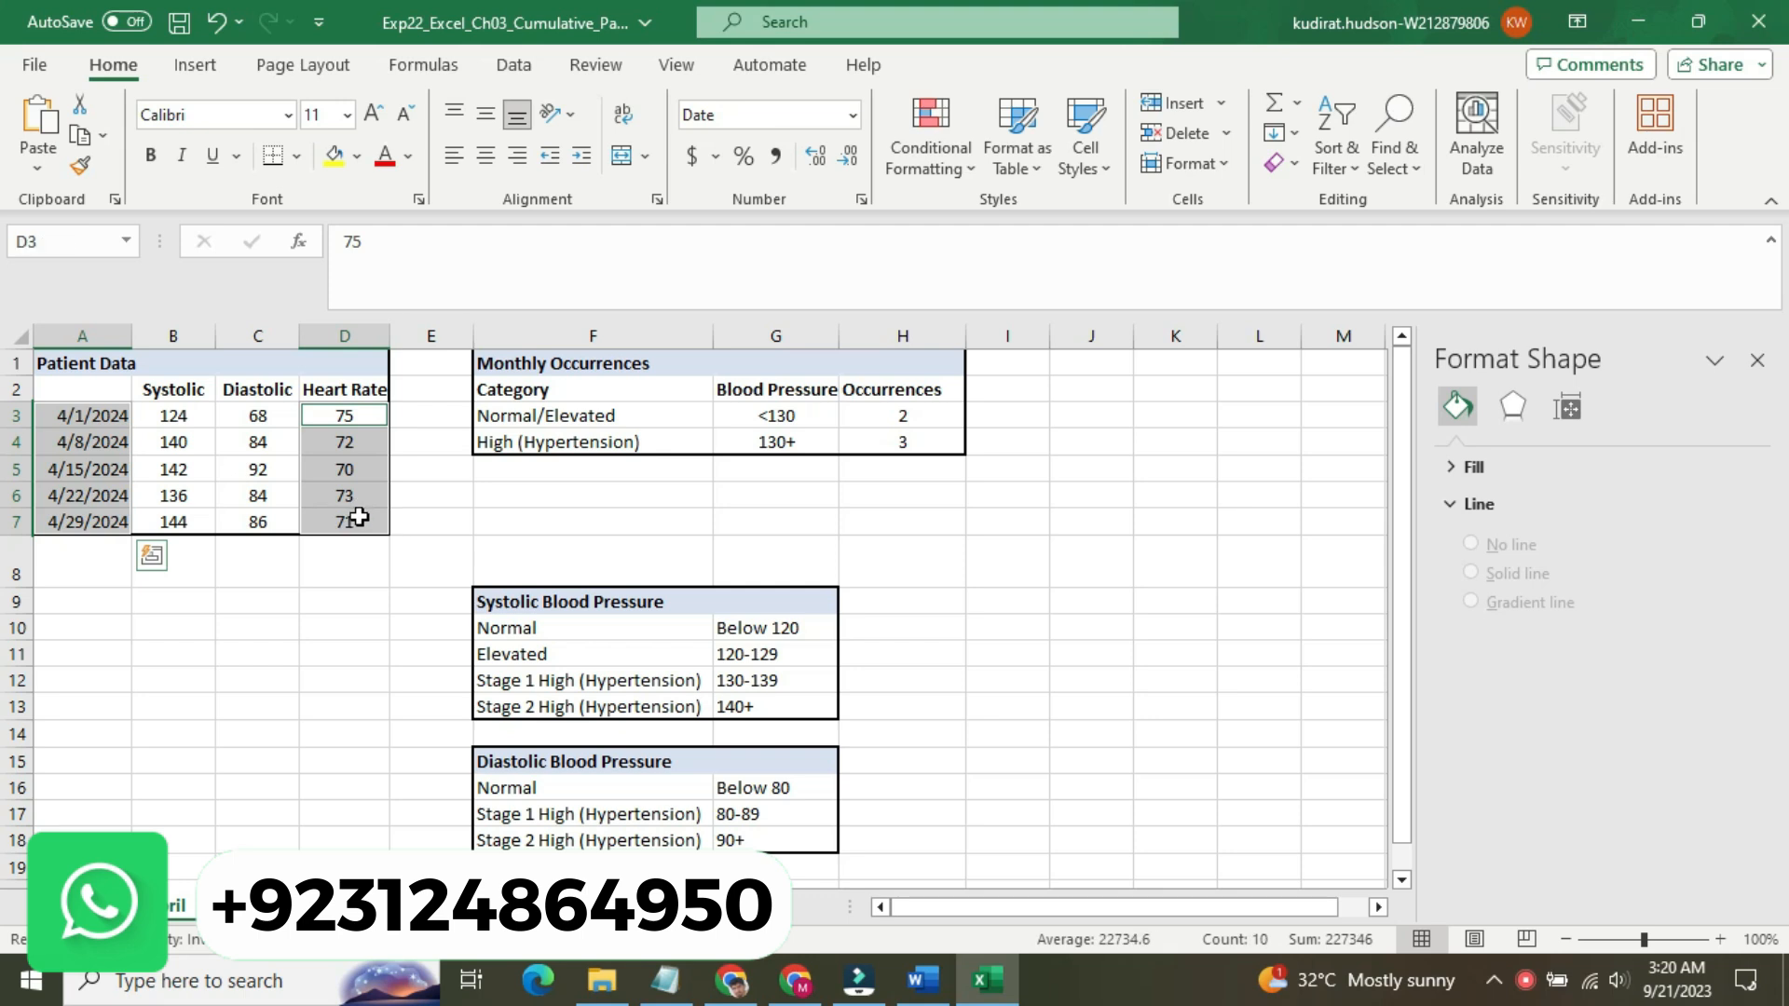
# - Recheck the ranges in the Word instructions, then insert a basic Line chart in Excel from the selected dates and heart rates
pyautogui.click(922, 980)
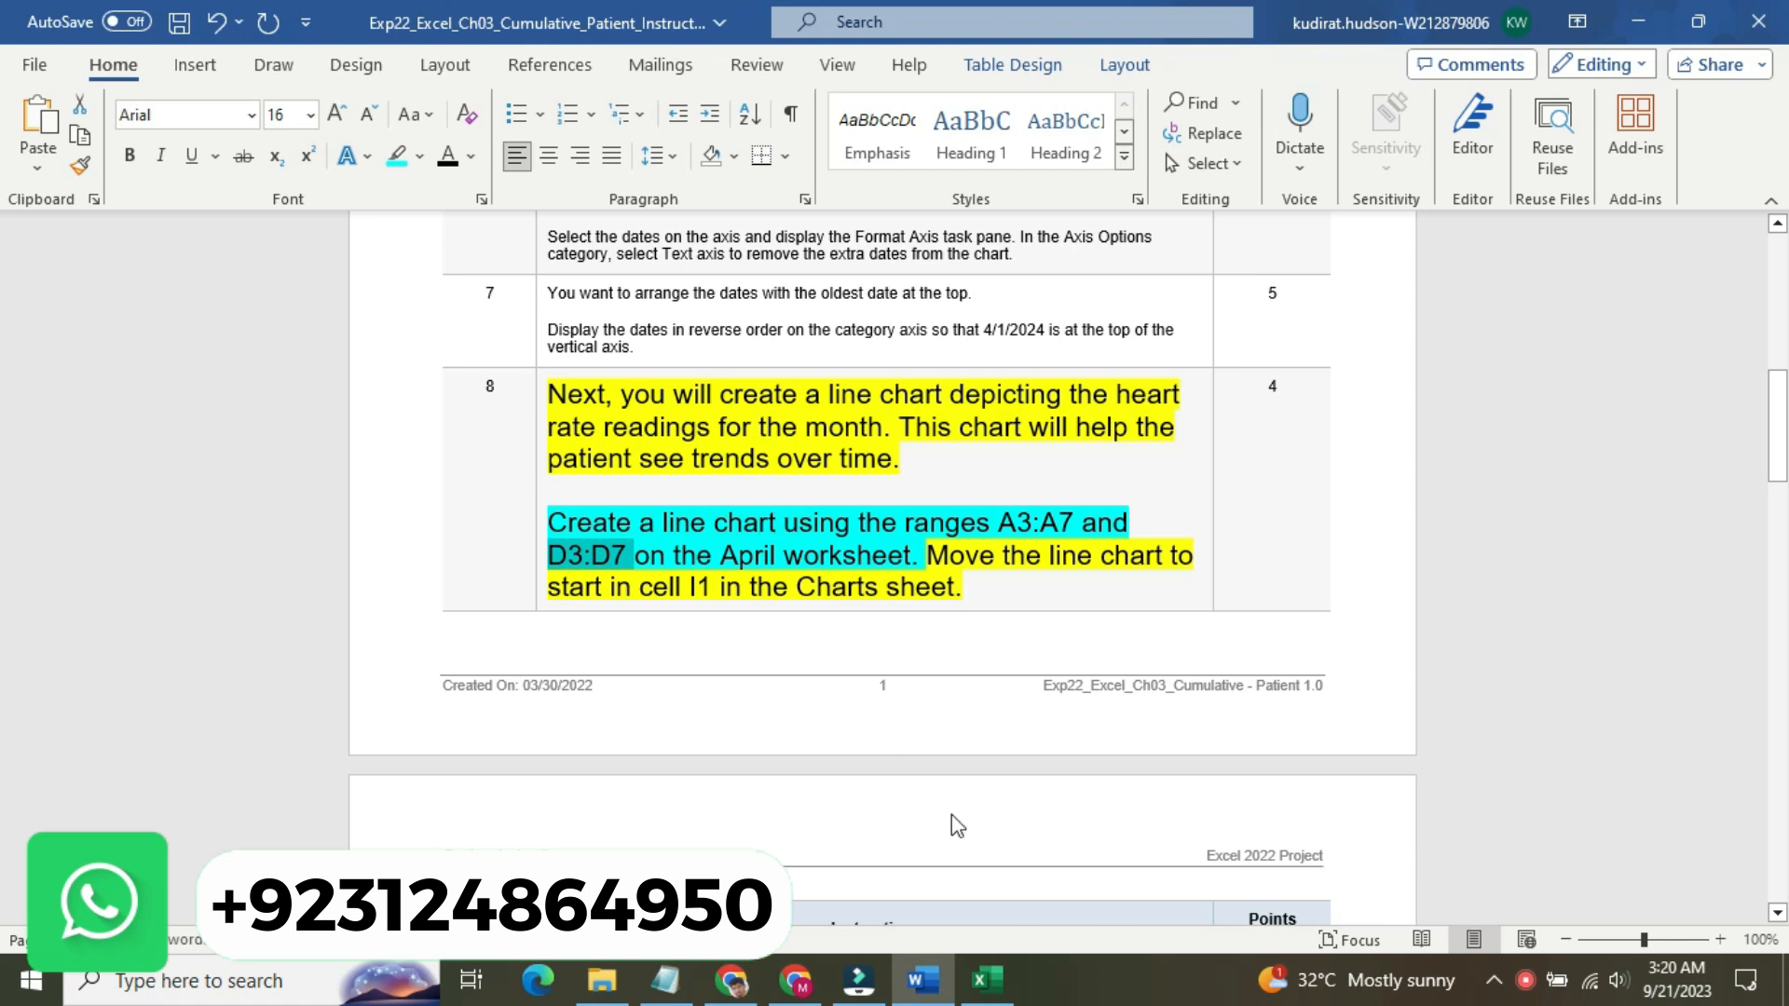
pyautogui.click(987, 980)
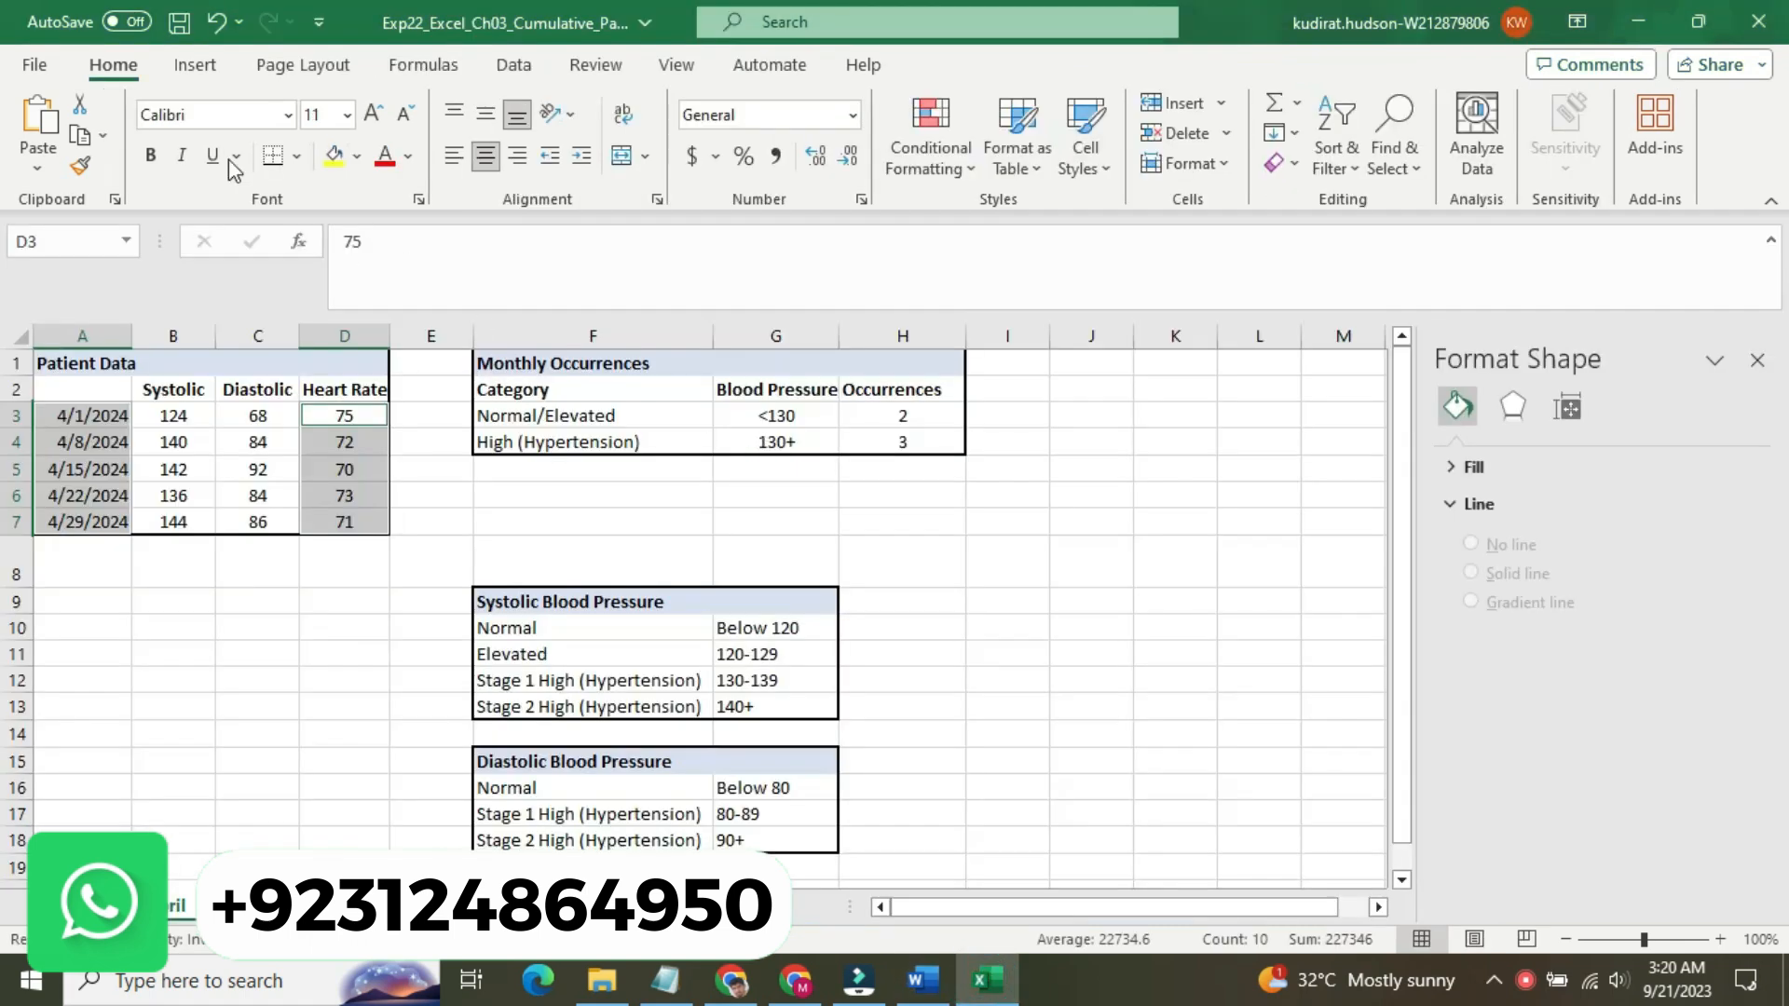
pyautogui.click(195, 64)
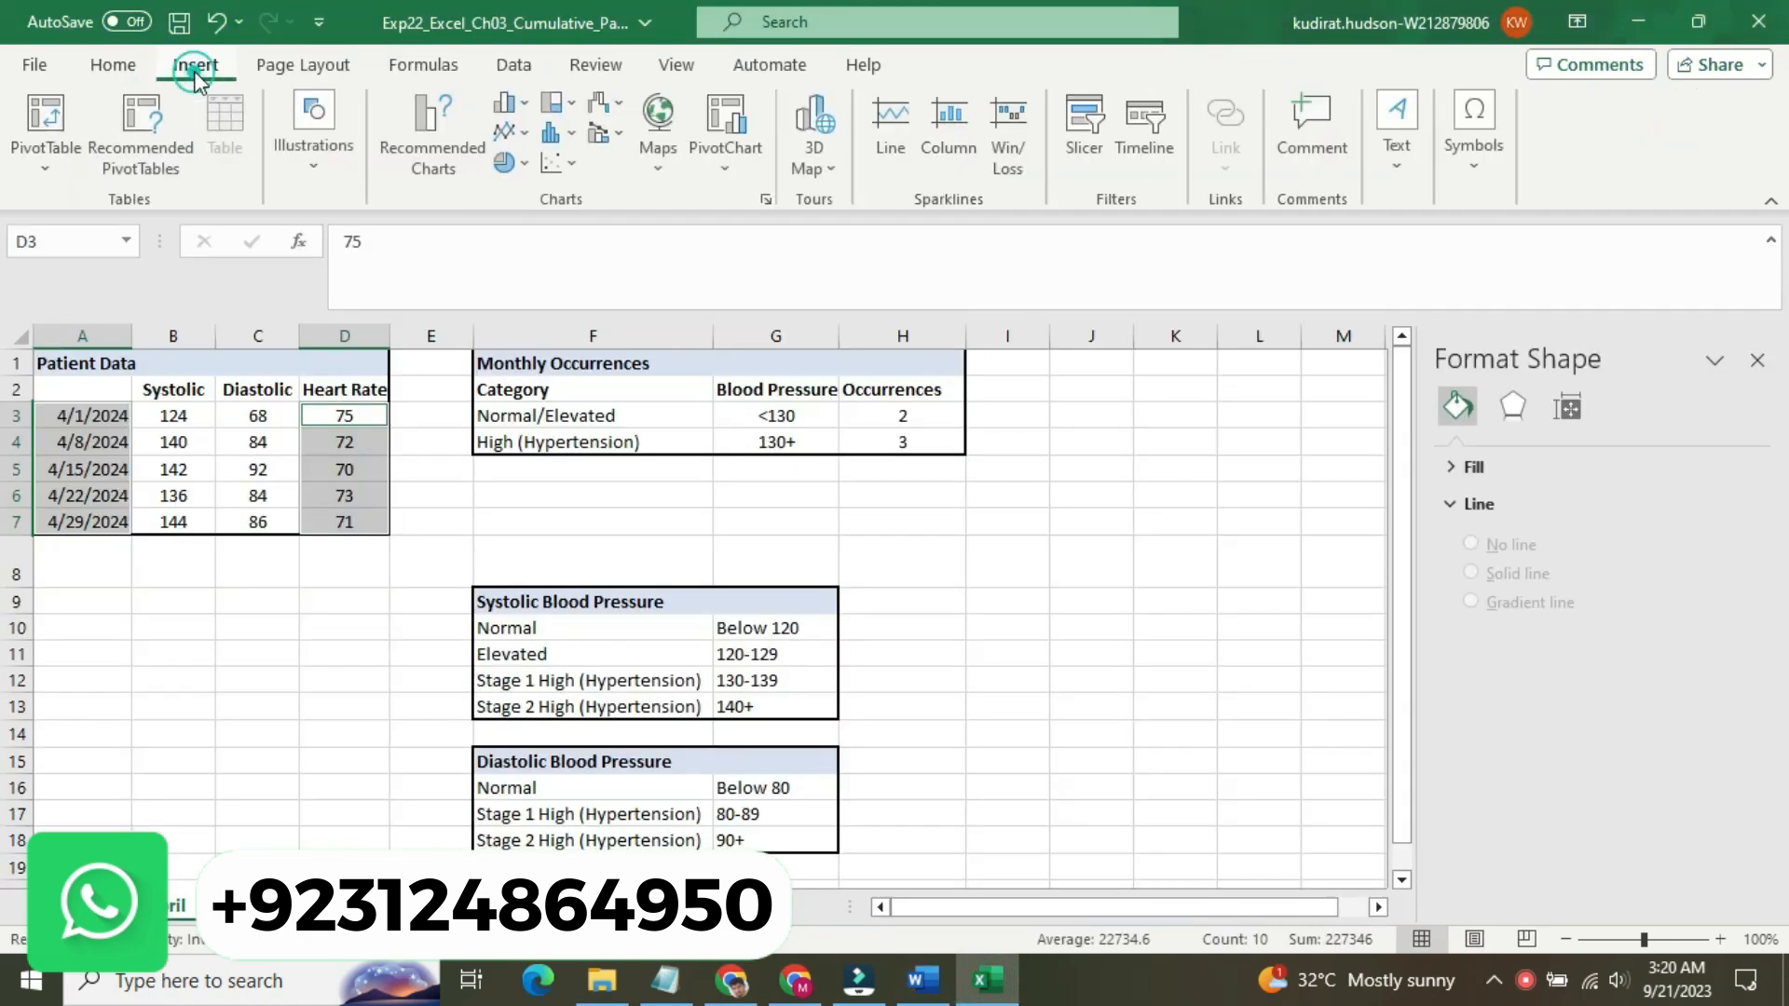
pyautogui.click(425, 154)
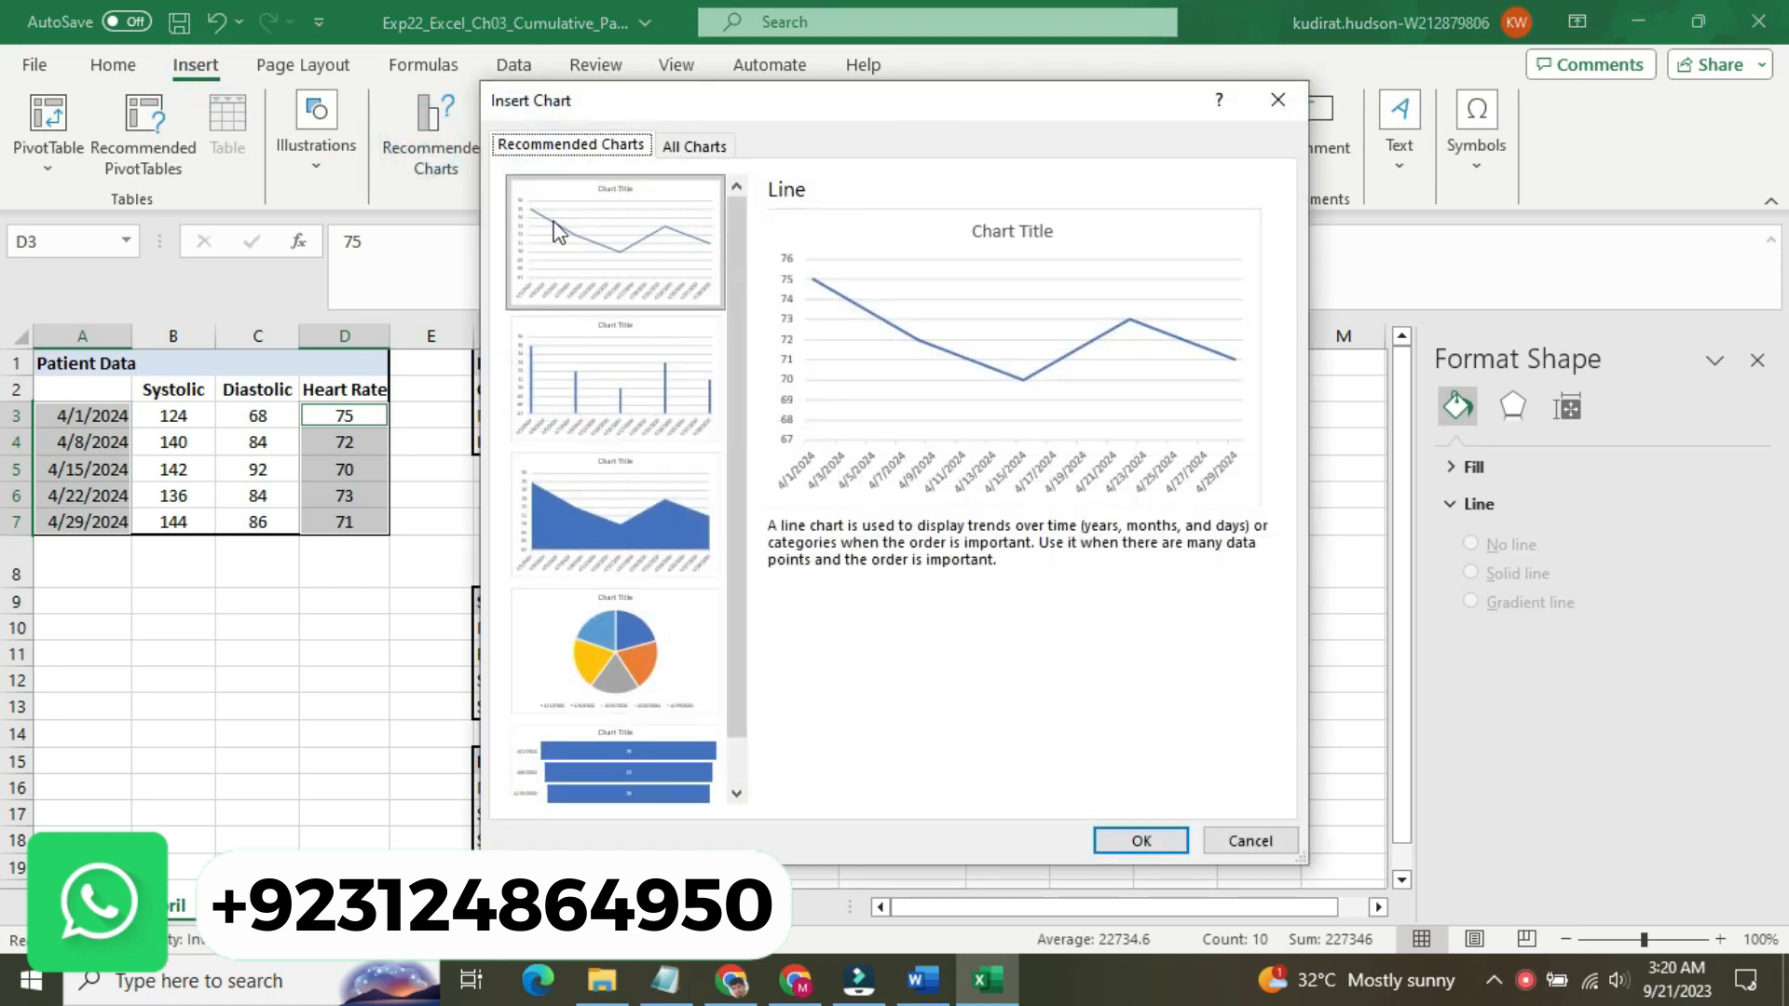
pyautogui.click(687, 149)
pyautogui.click(601, 285)
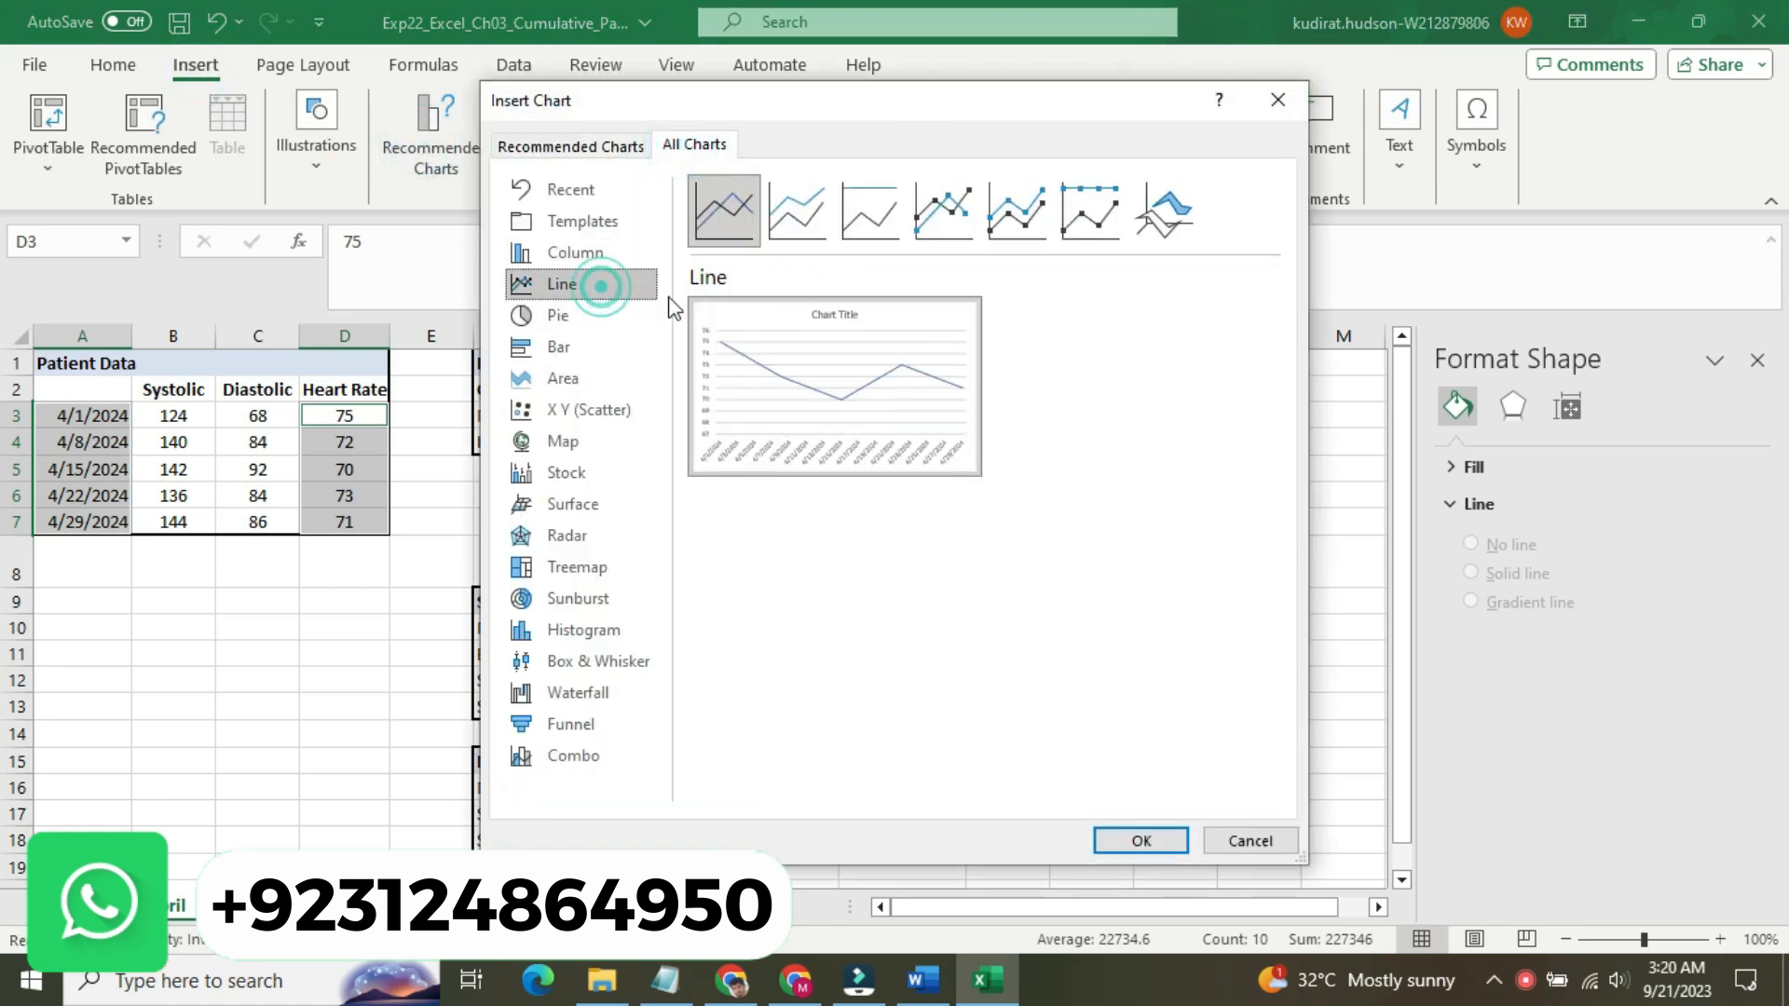
pyautogui.moveTo(781, 343)
pyautogui.click(1139, 841)
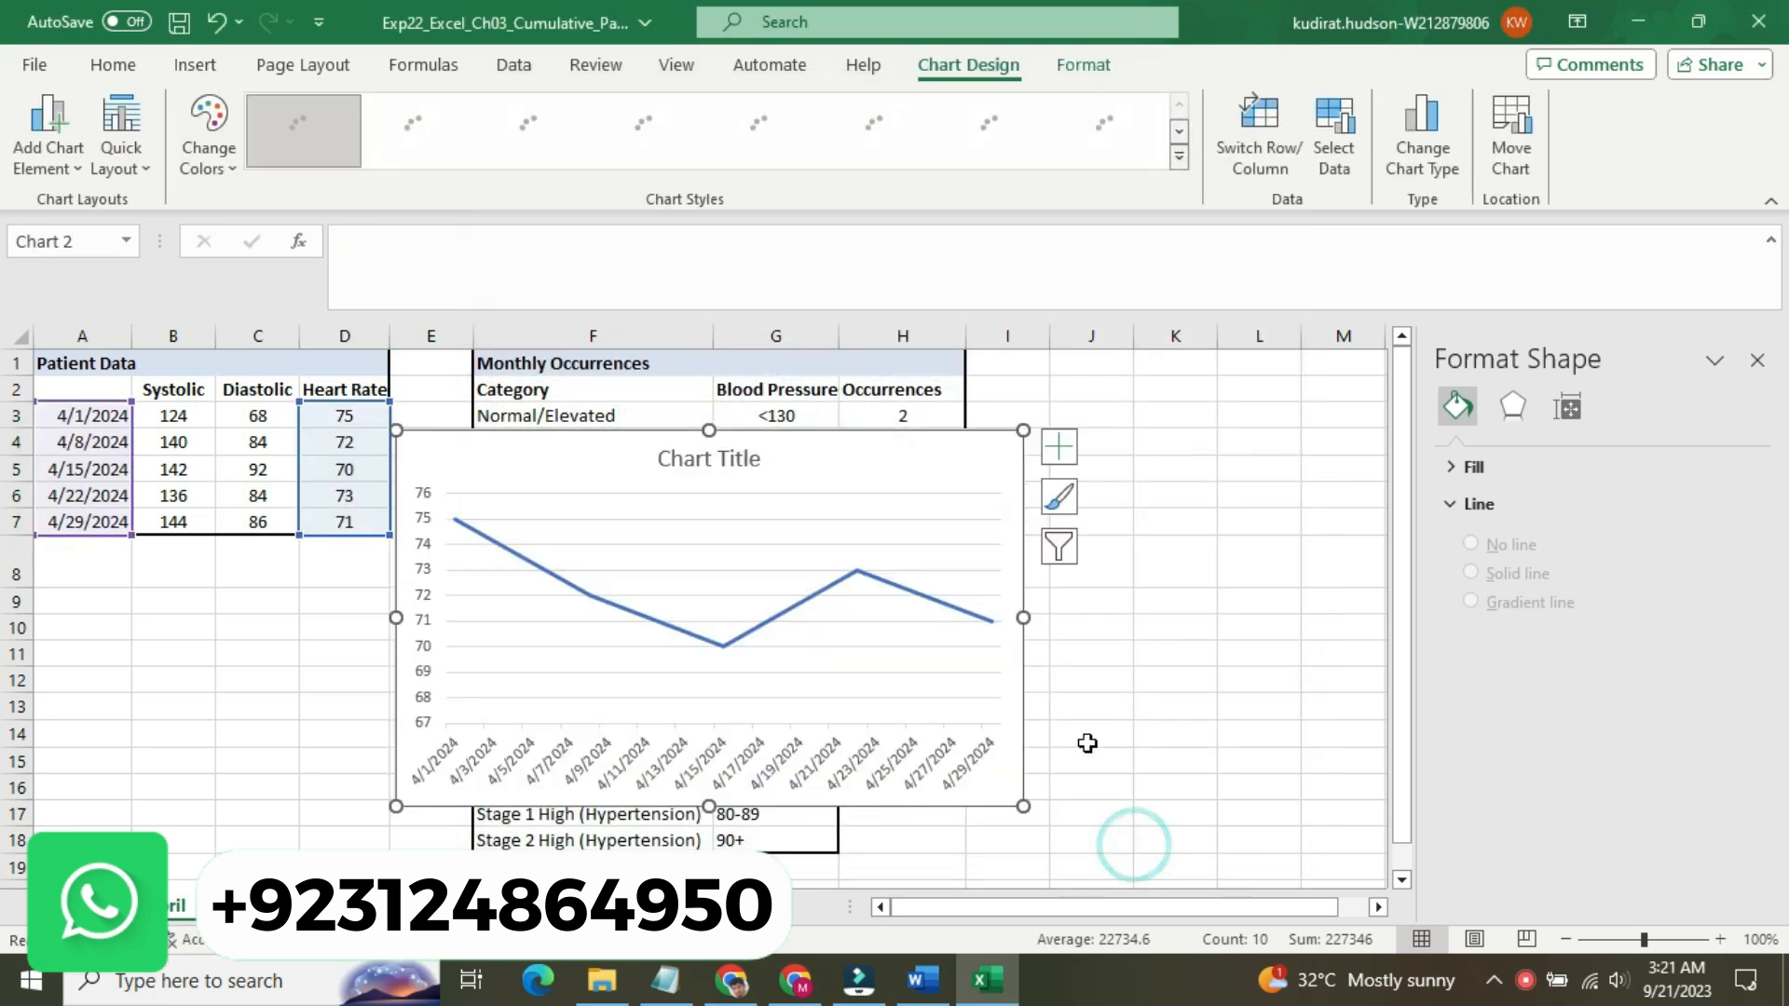
# - Switch to the Word instructions, highlight step 8's sentence about moving the line chart in turquoise, and return to Excel
pyautogui.click(922, 979)
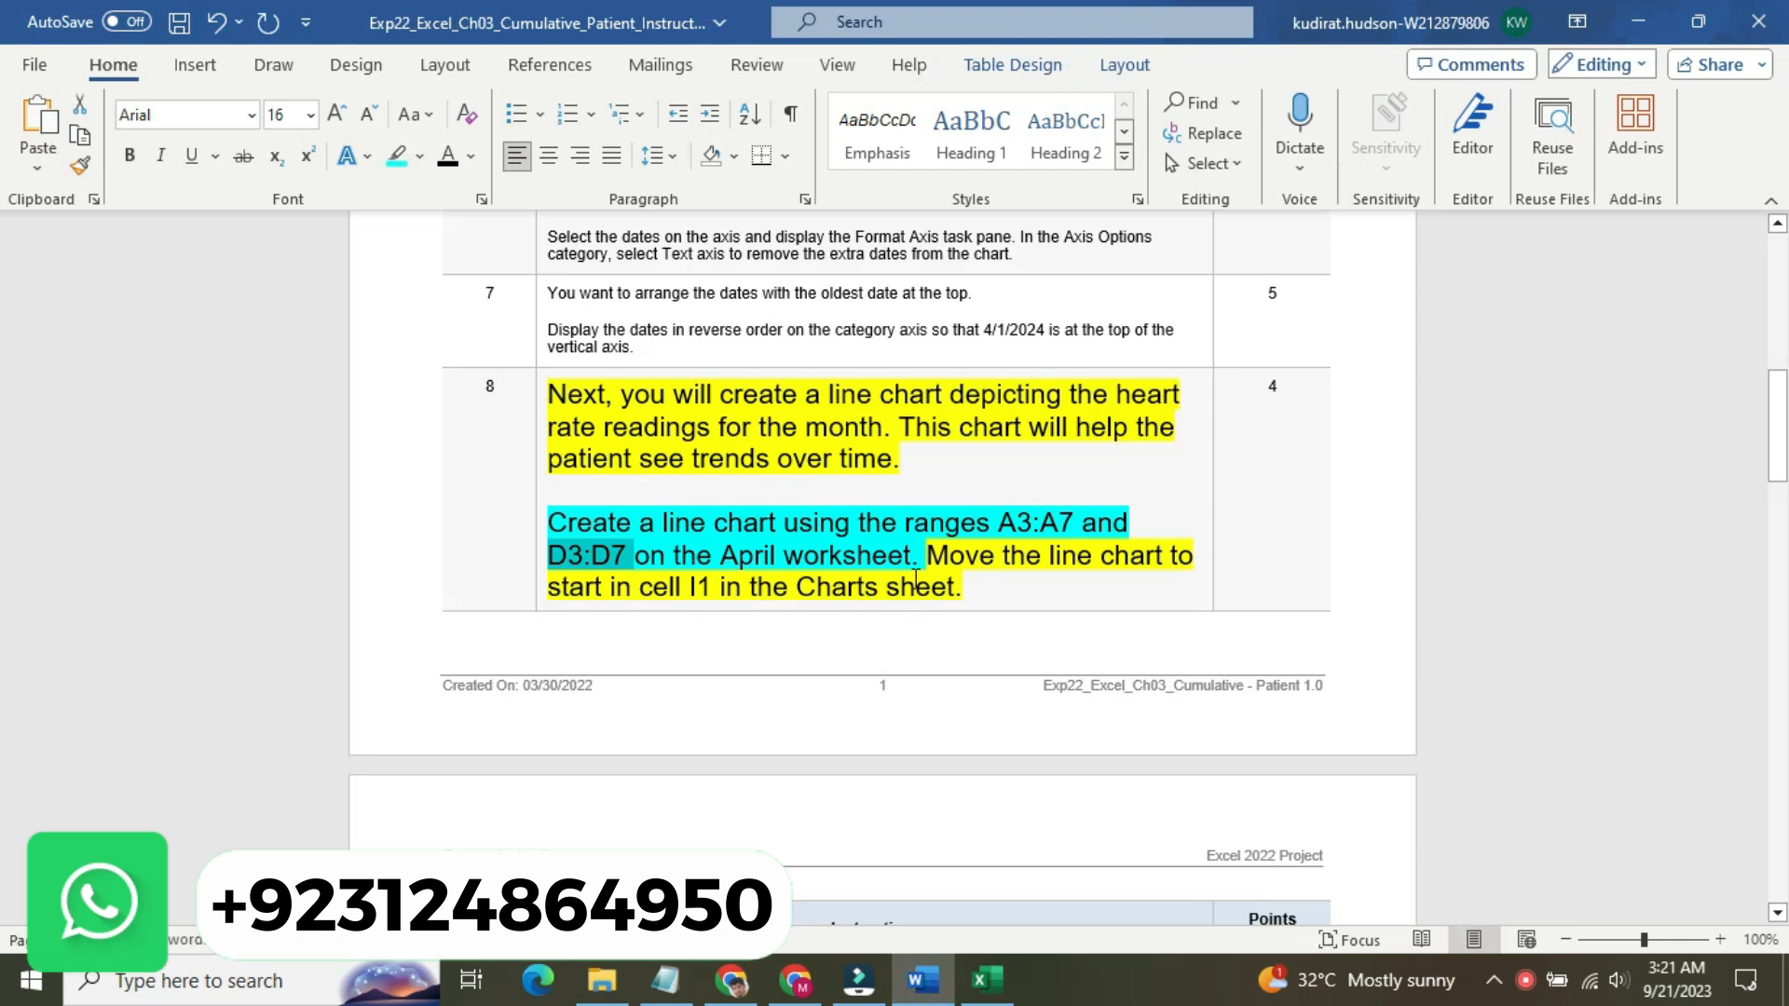
pyautogui.moveTo(925, 555); pyautogui.dragTo(959, 591)
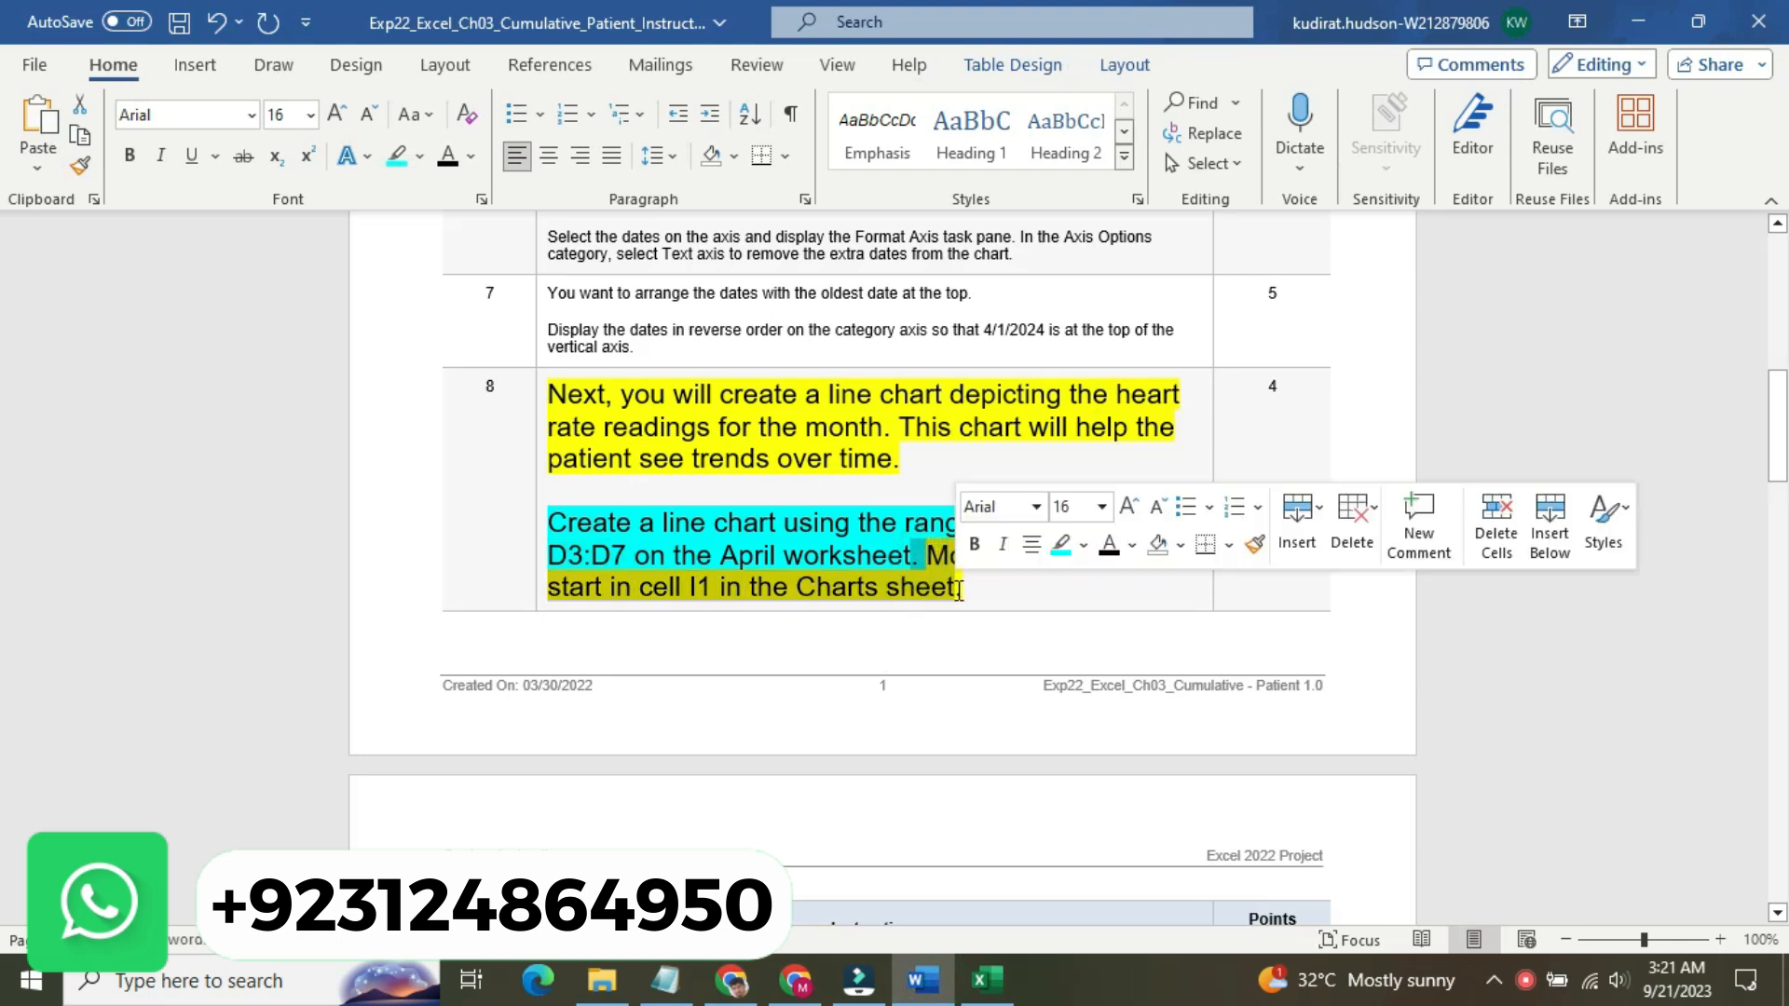
pyautogui.click(1060, 545)
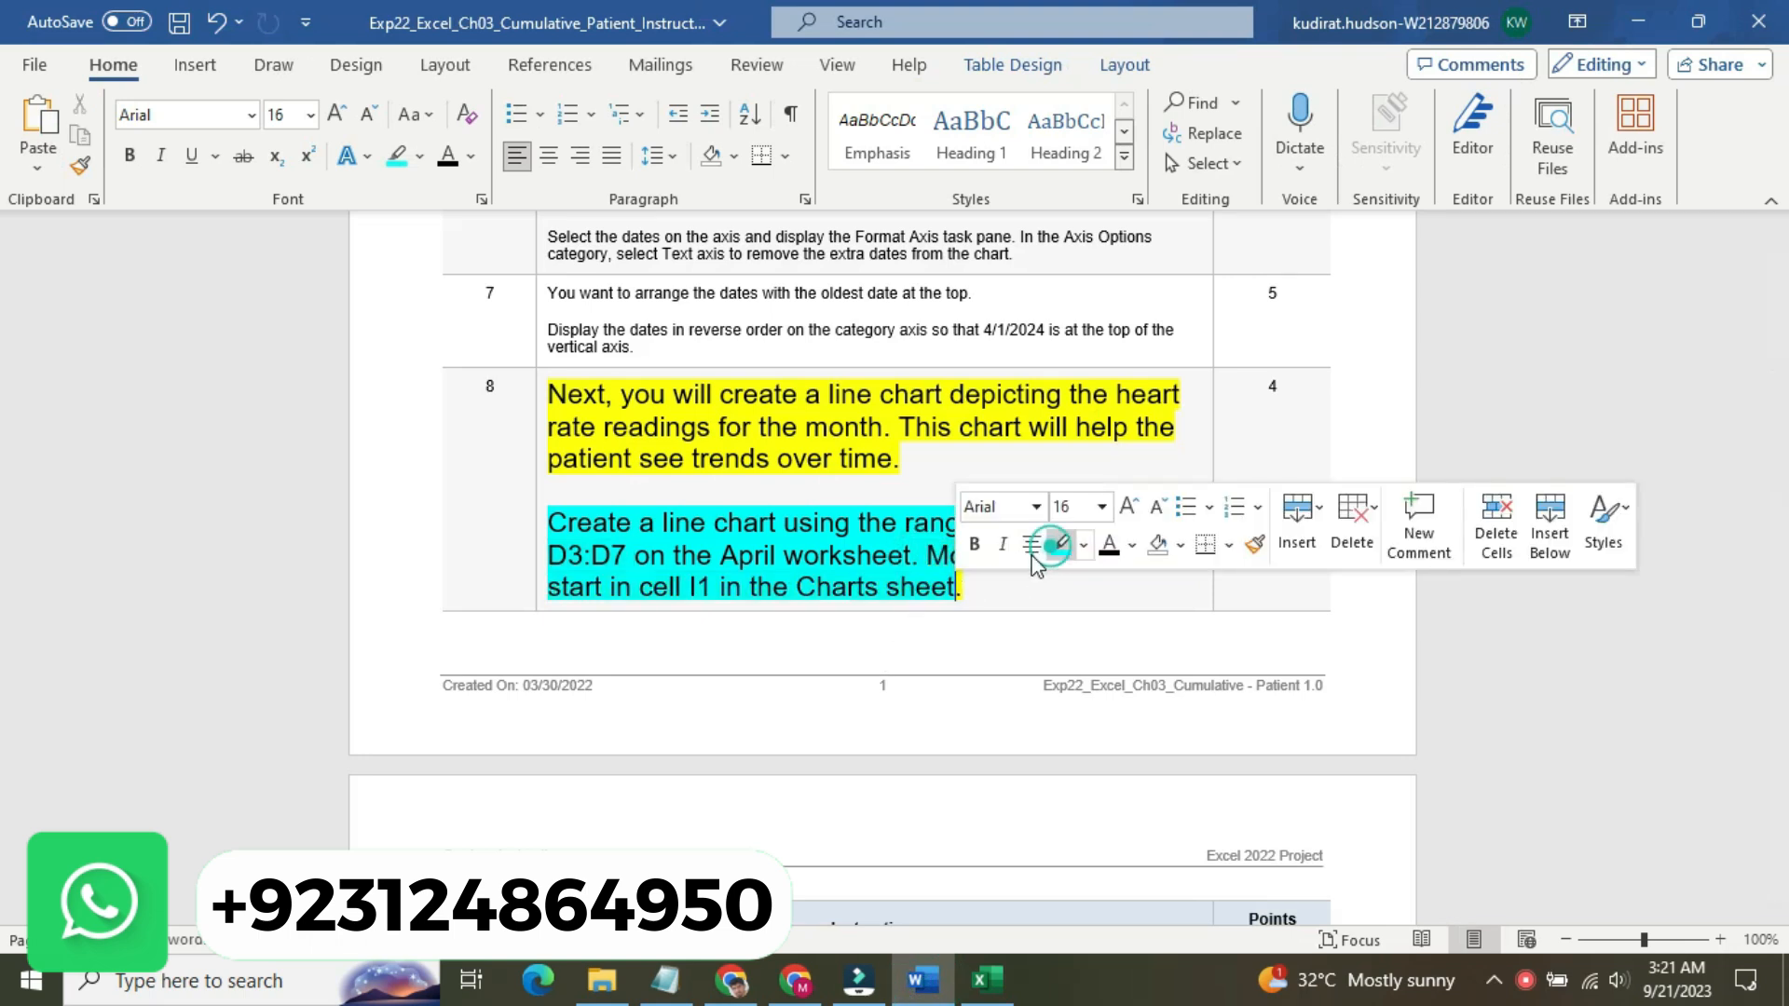
pyautogui.click(941, 552)
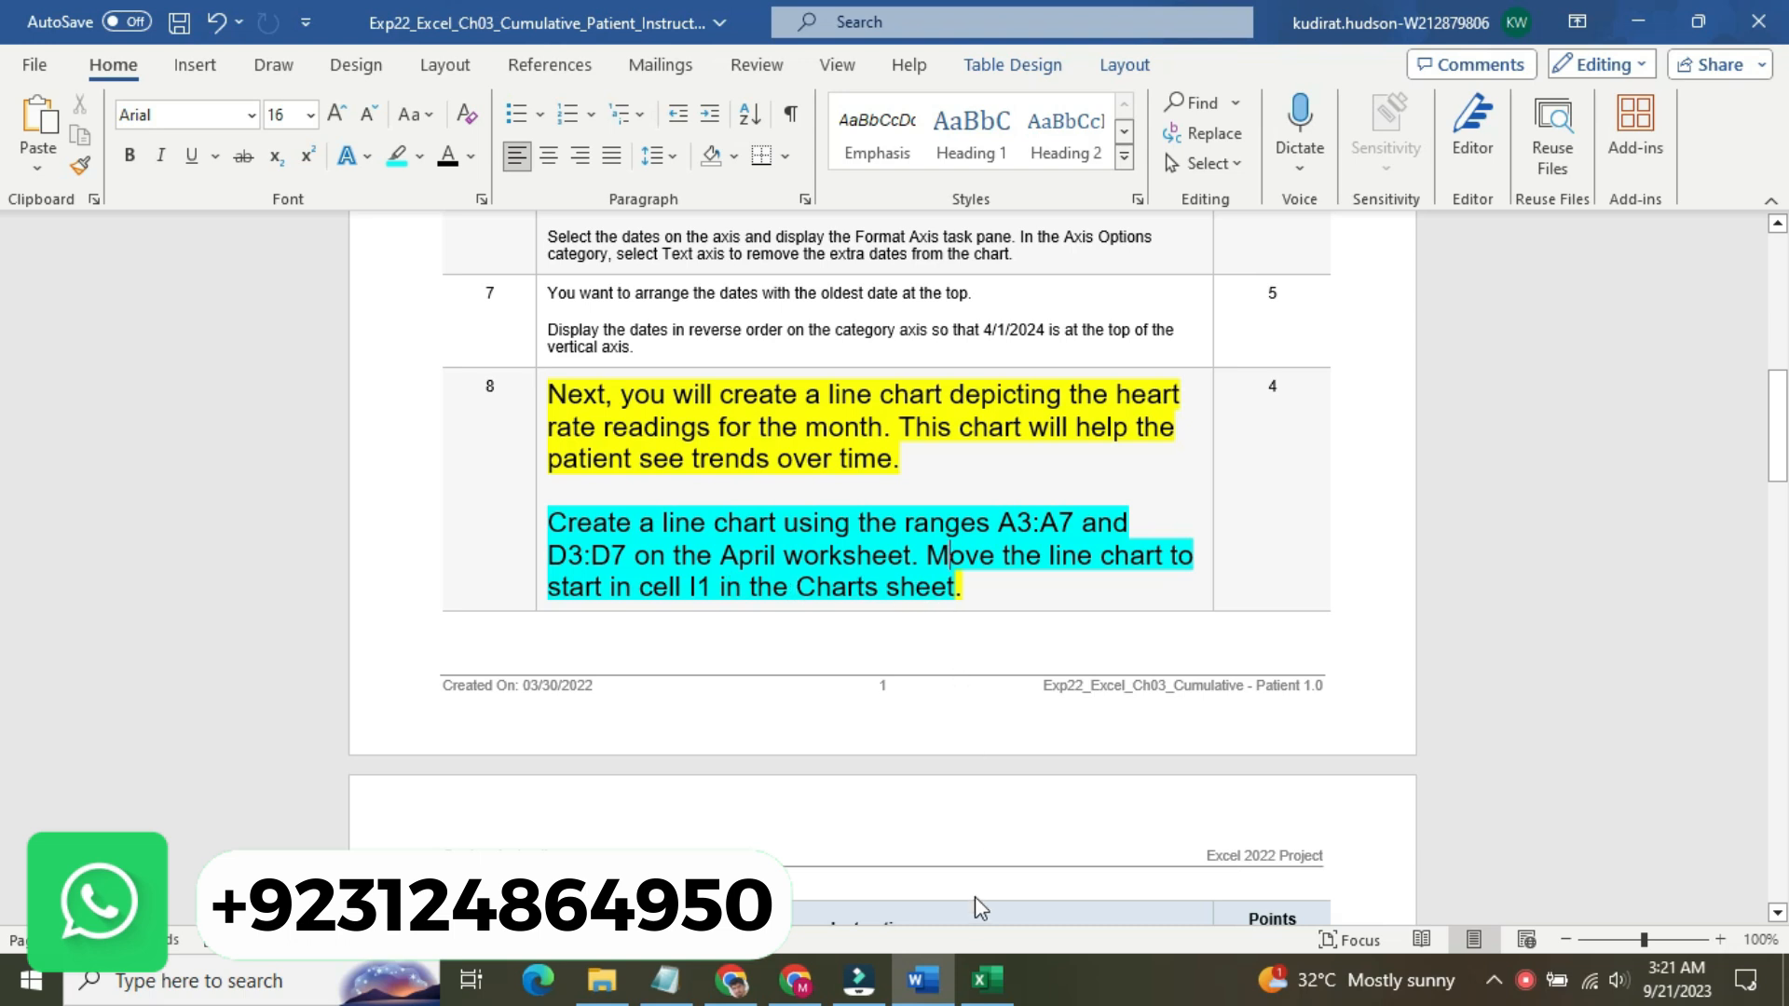
pyautogui.click(983, 961)
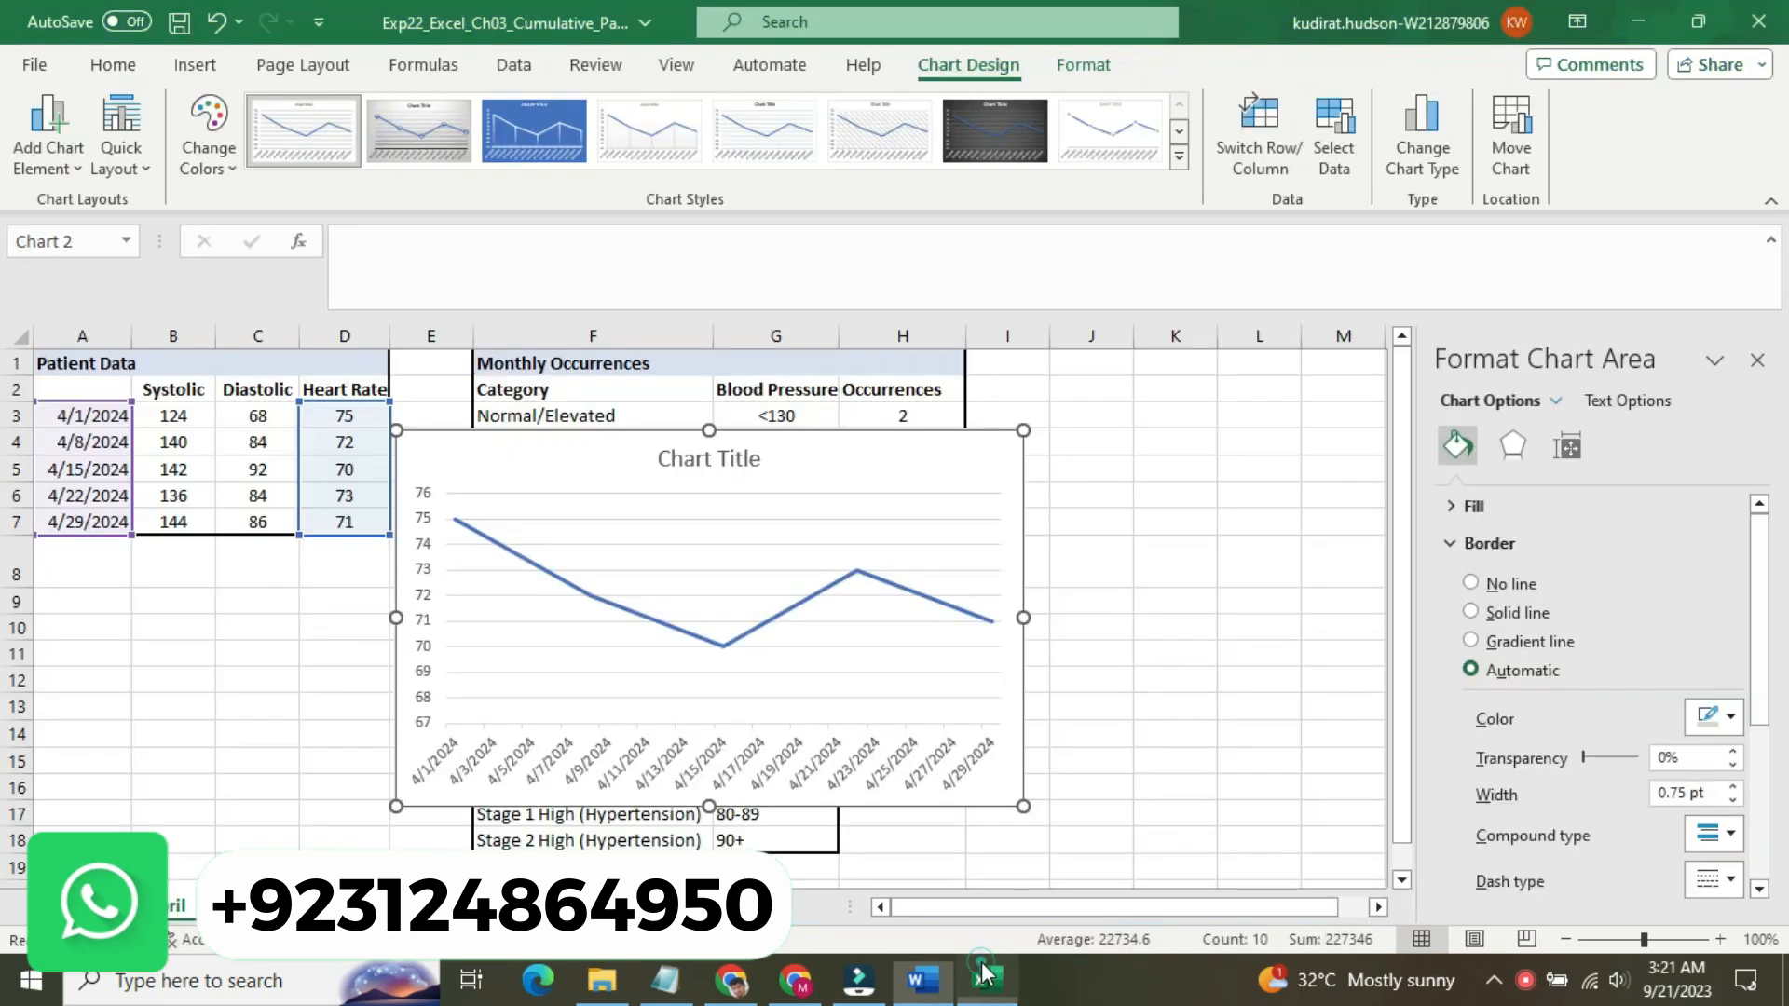
# - Move the heart rate line chart to a new sheet named Chart1
pyautogui.rightClick(890, 457)
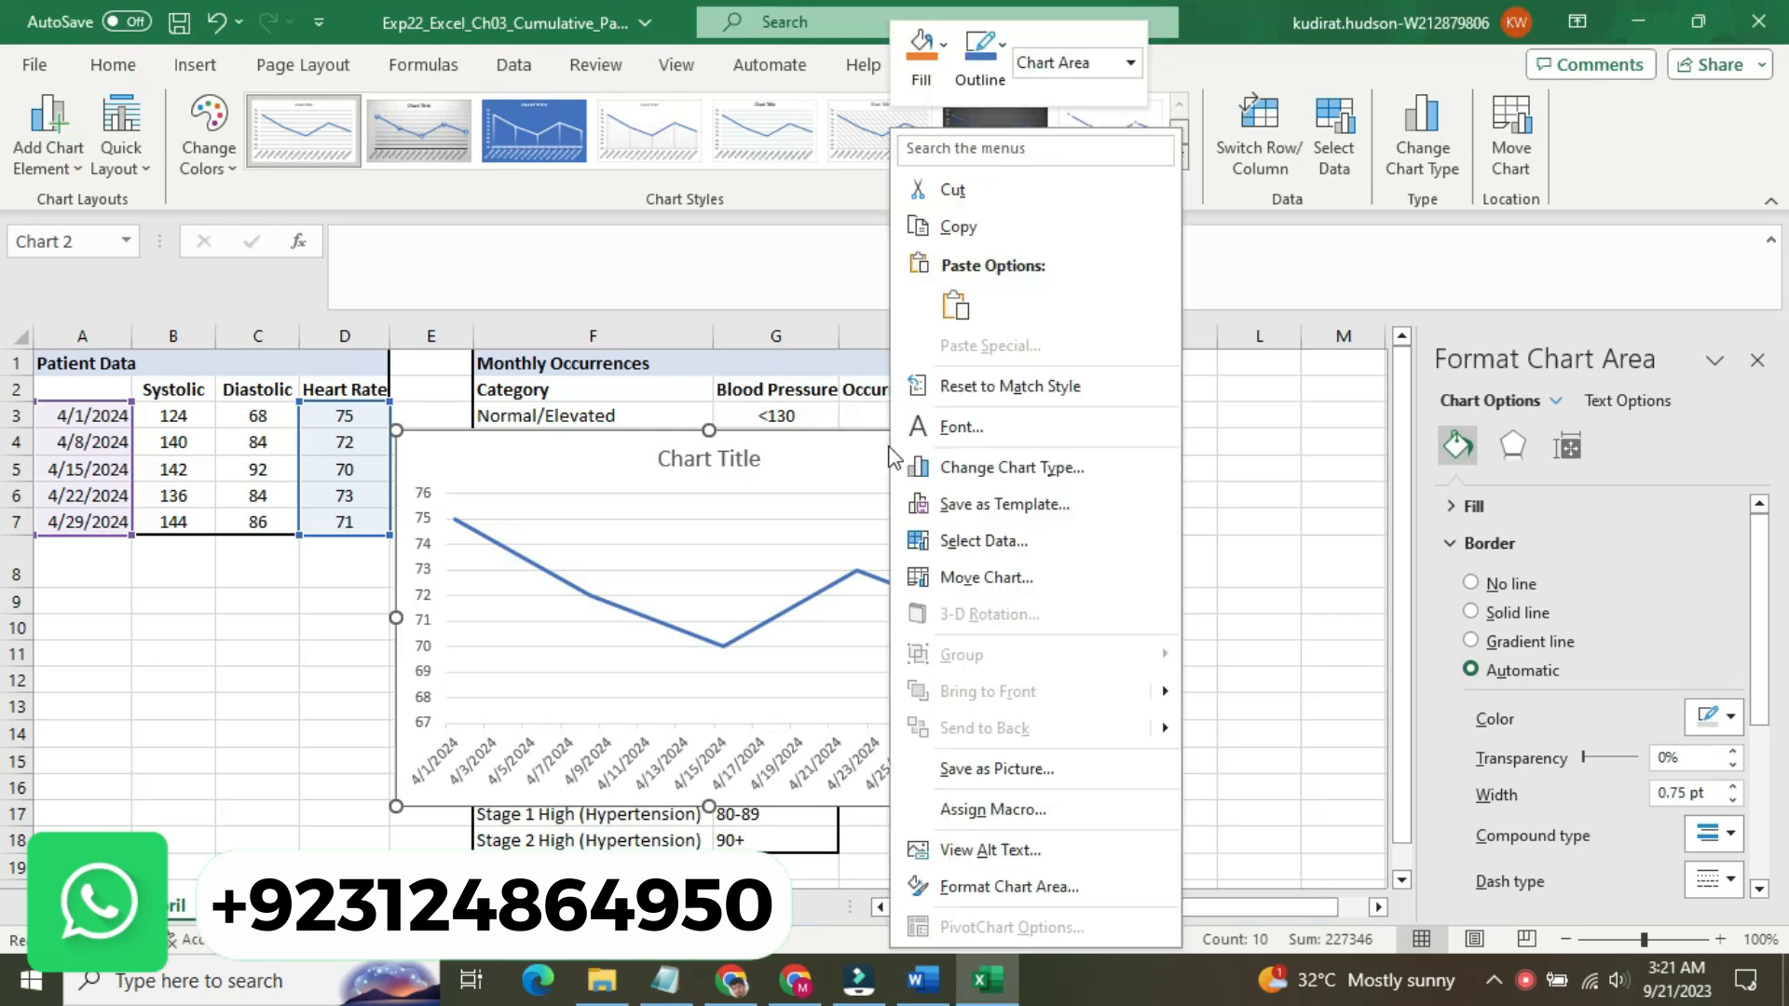
pyautogui.click(1019, 578)
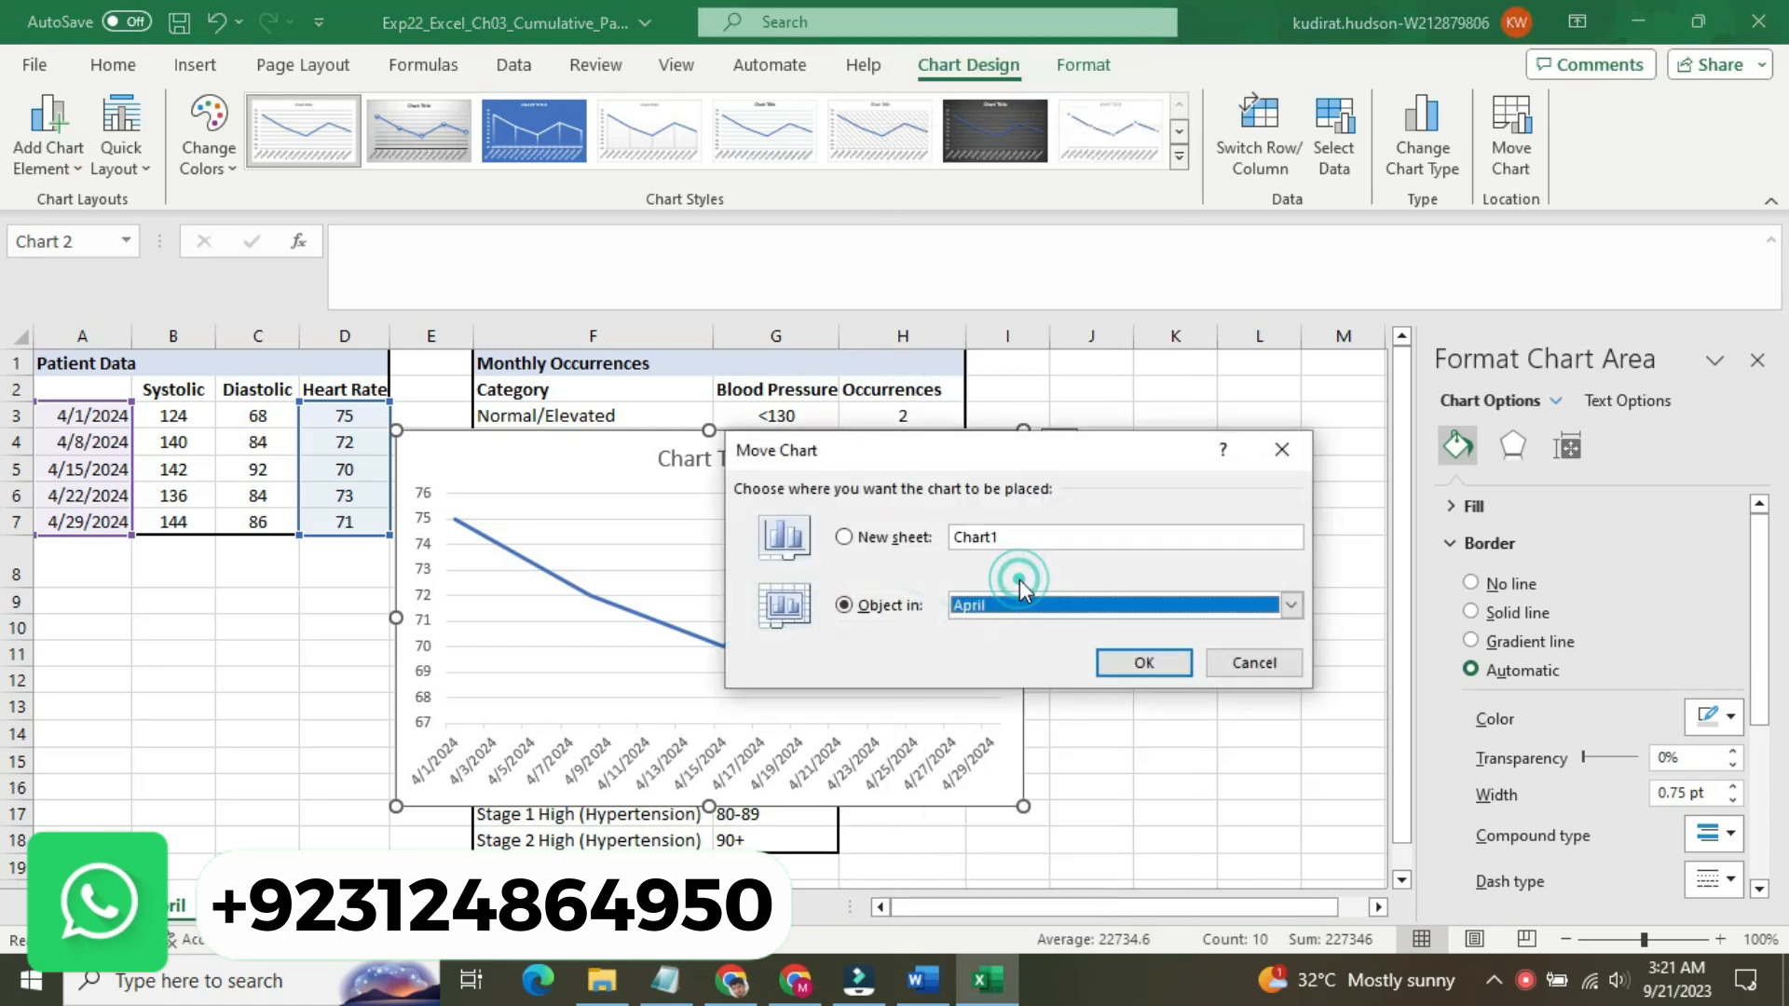
pyautogui.click(1293, 607)
pyautogui.click(1260, 643)
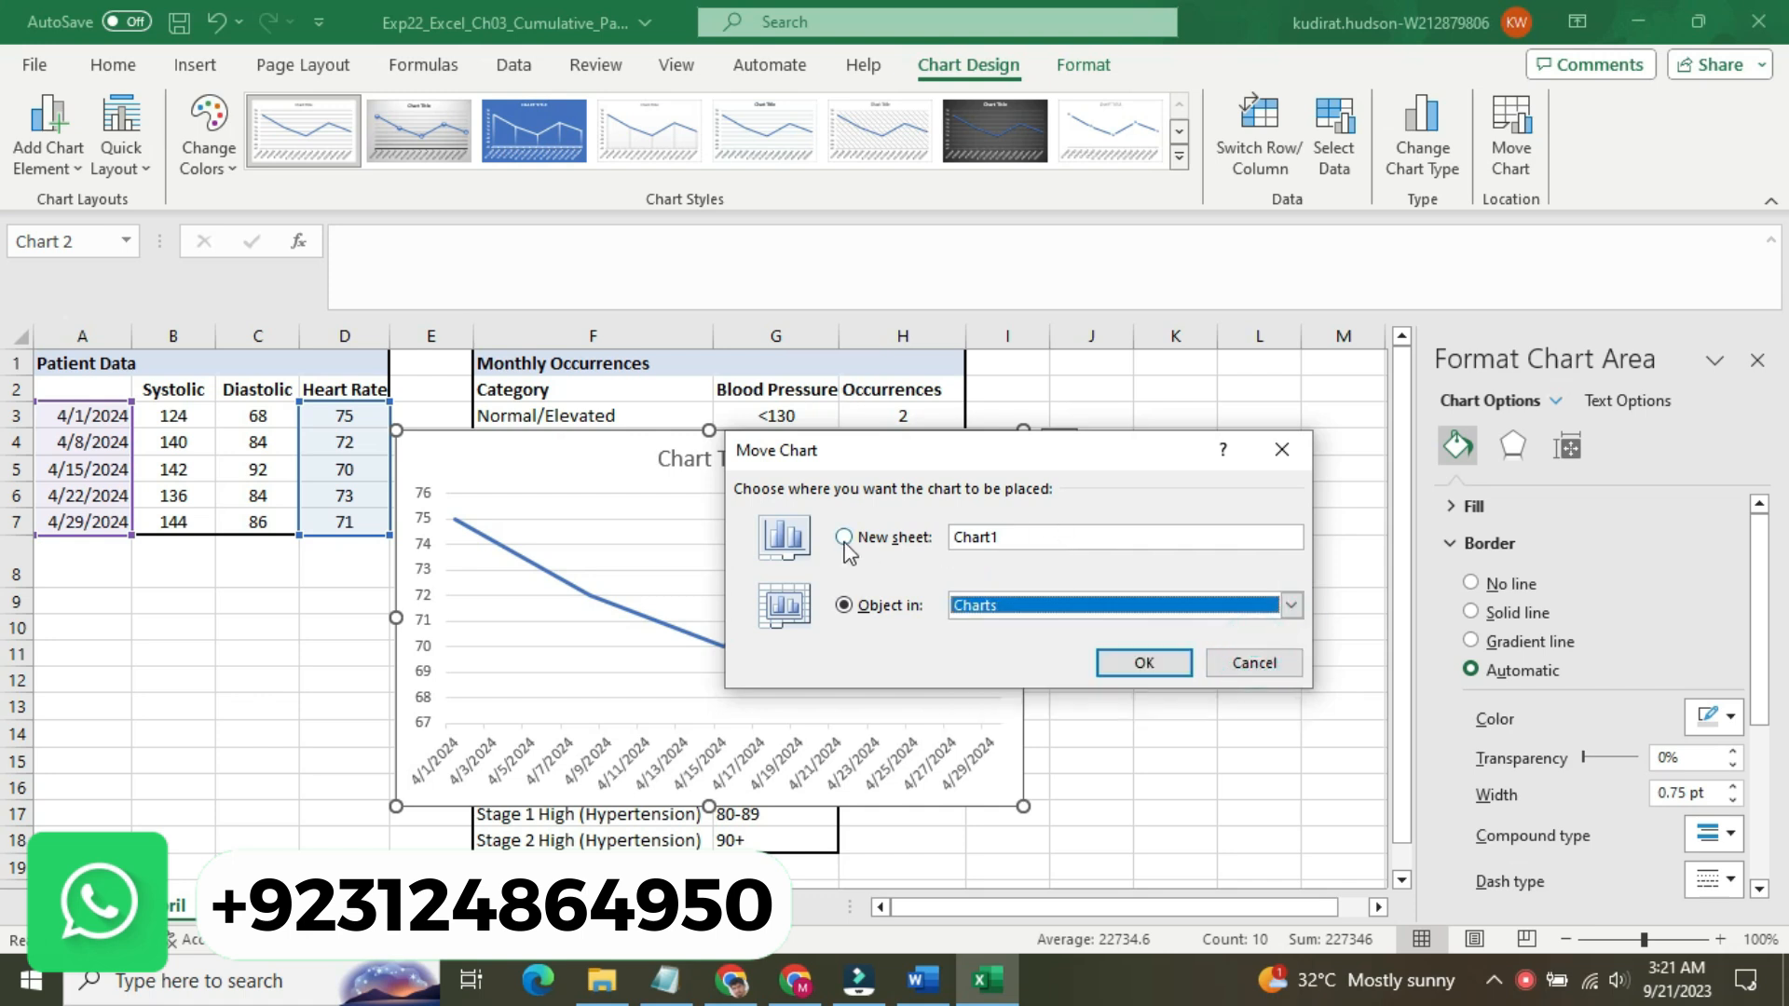
pyautogui.click(845, 540)
pyautogui.click(1141, 665)
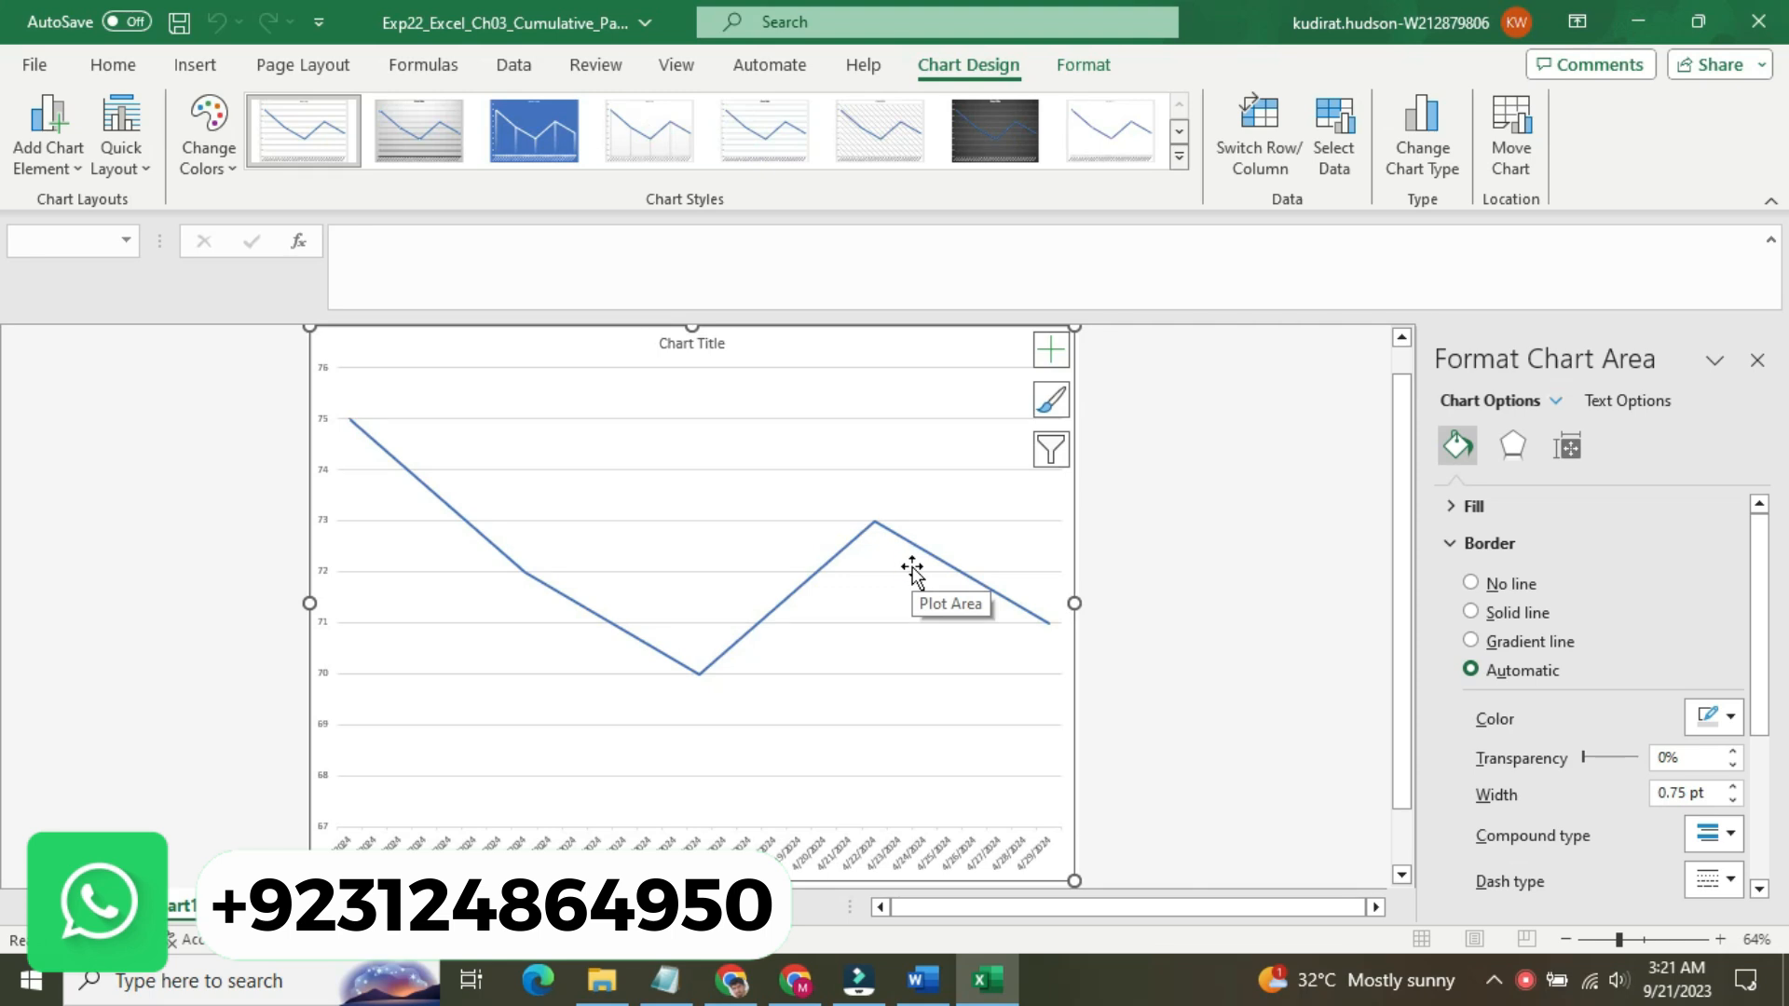
# - Move the line chart from its own sheet into the Charts worksheet as an object
pyautogui.rightClick(867, 339)
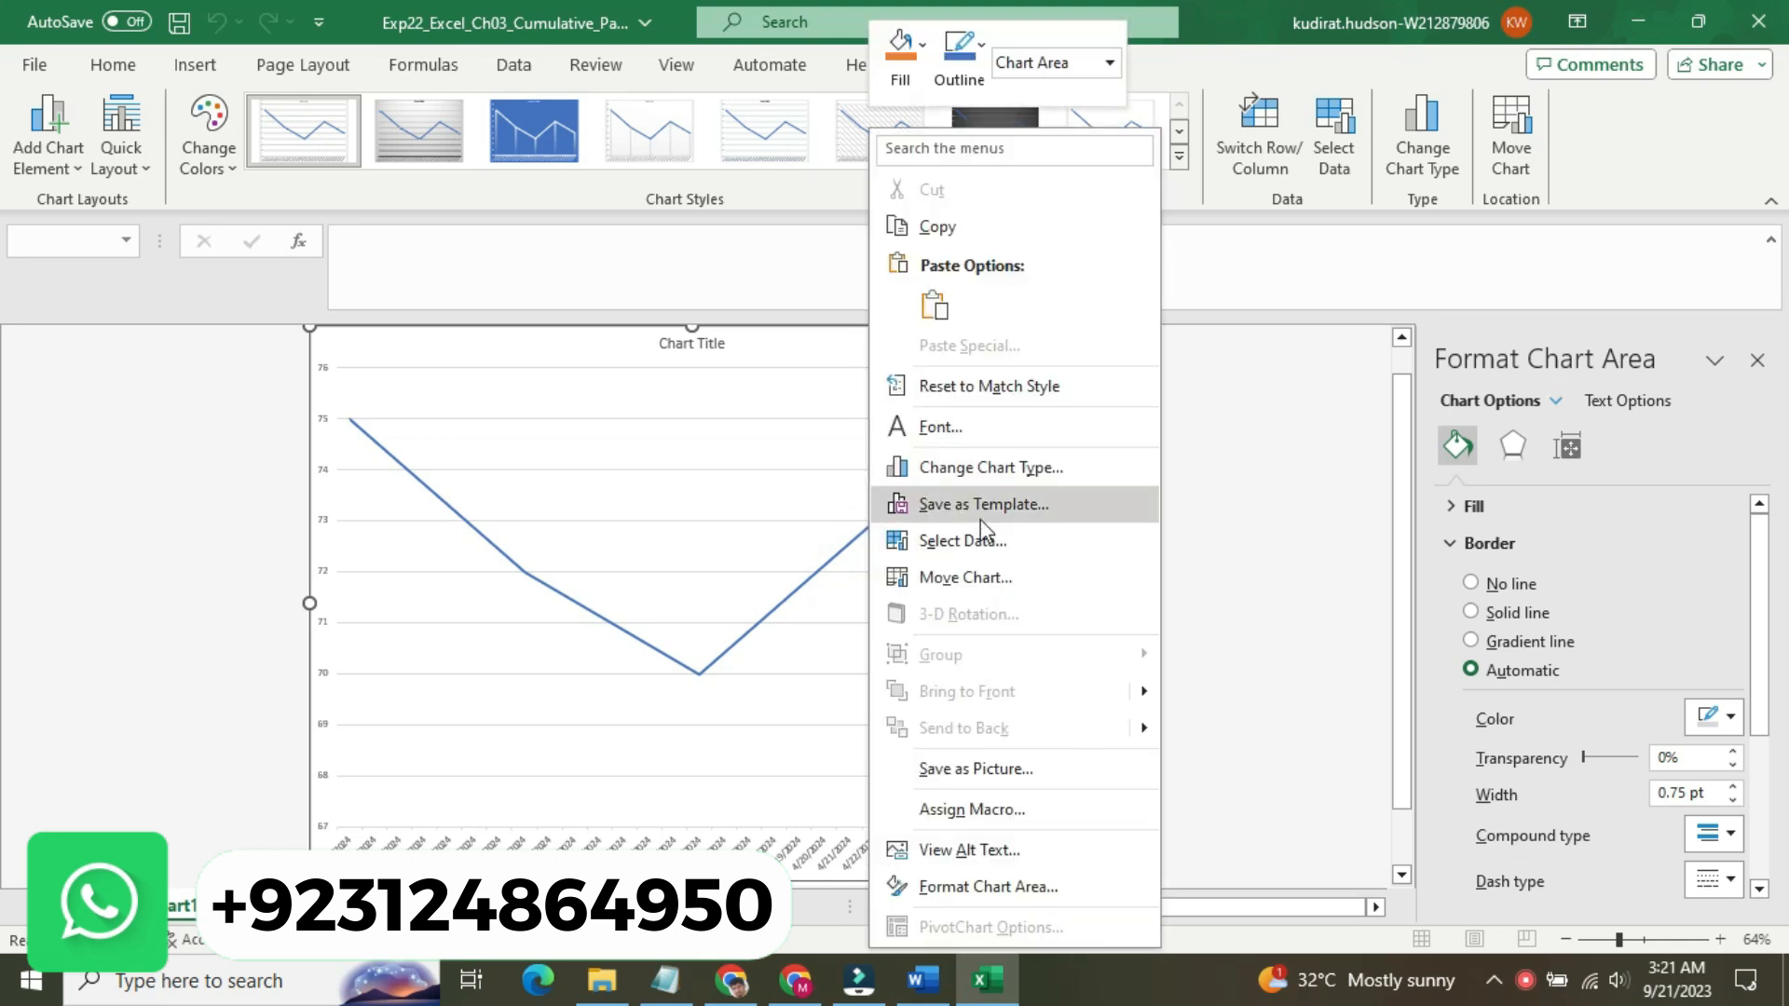
pyautogui.click(998, 592)
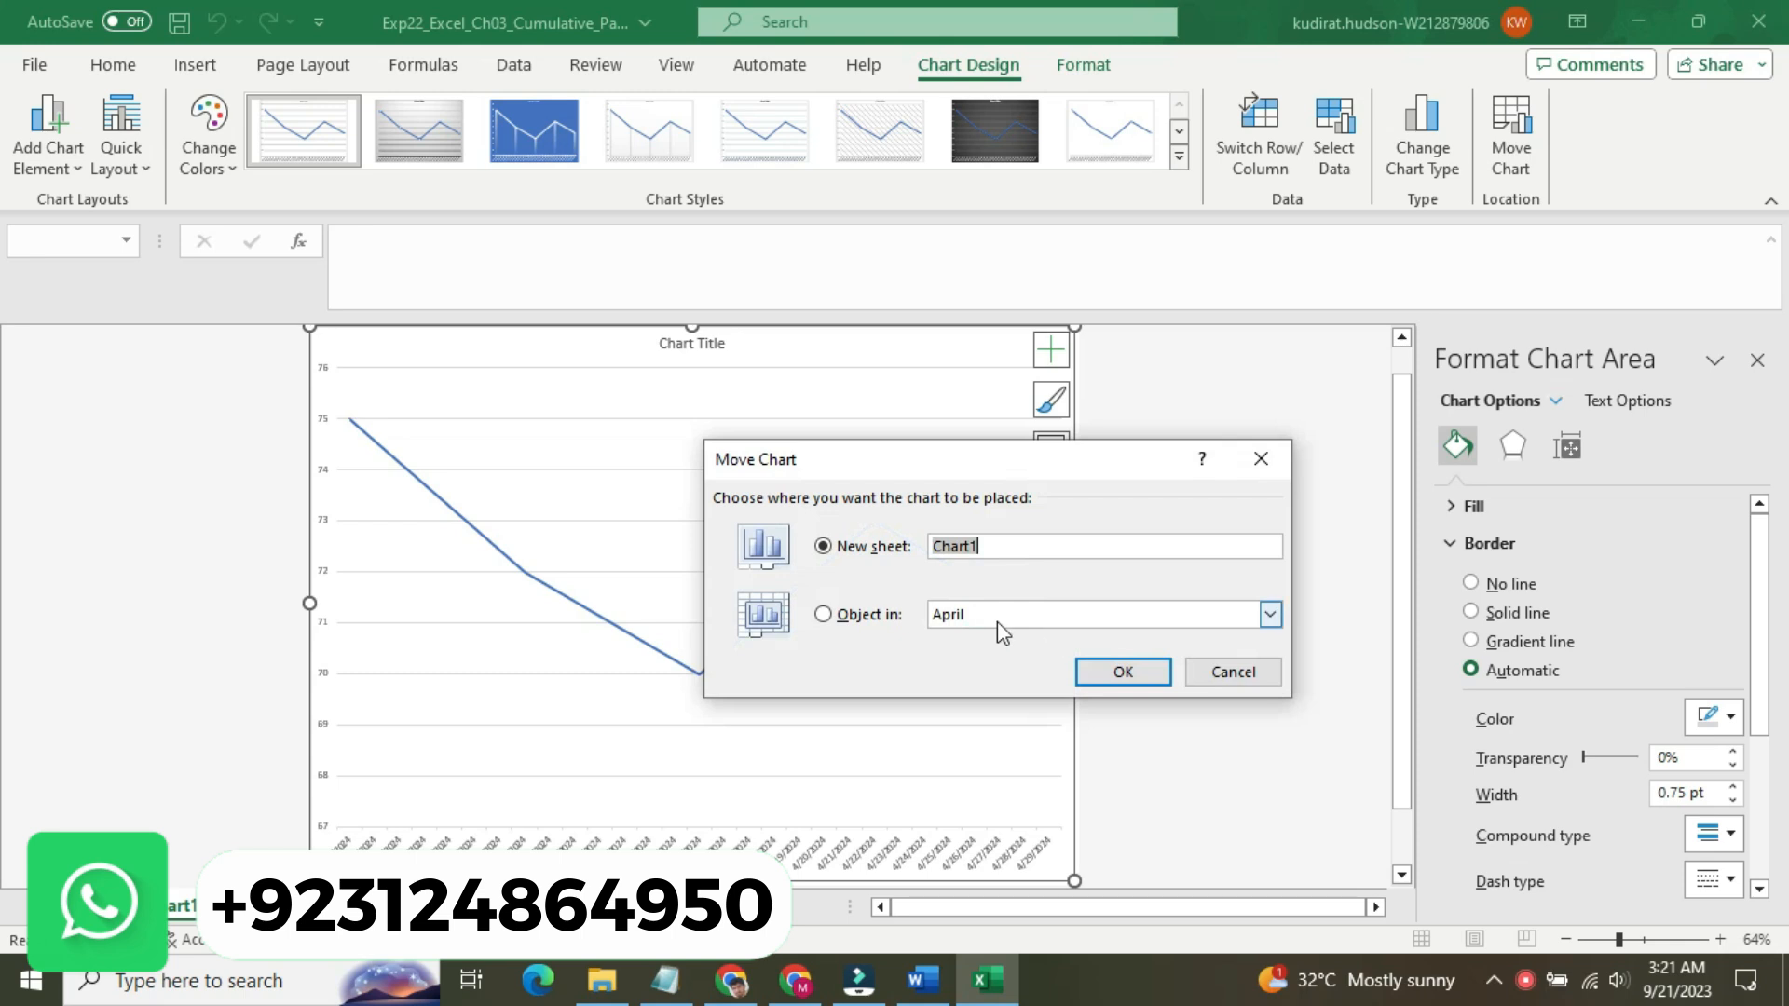
pyautogui.click(824, 619)
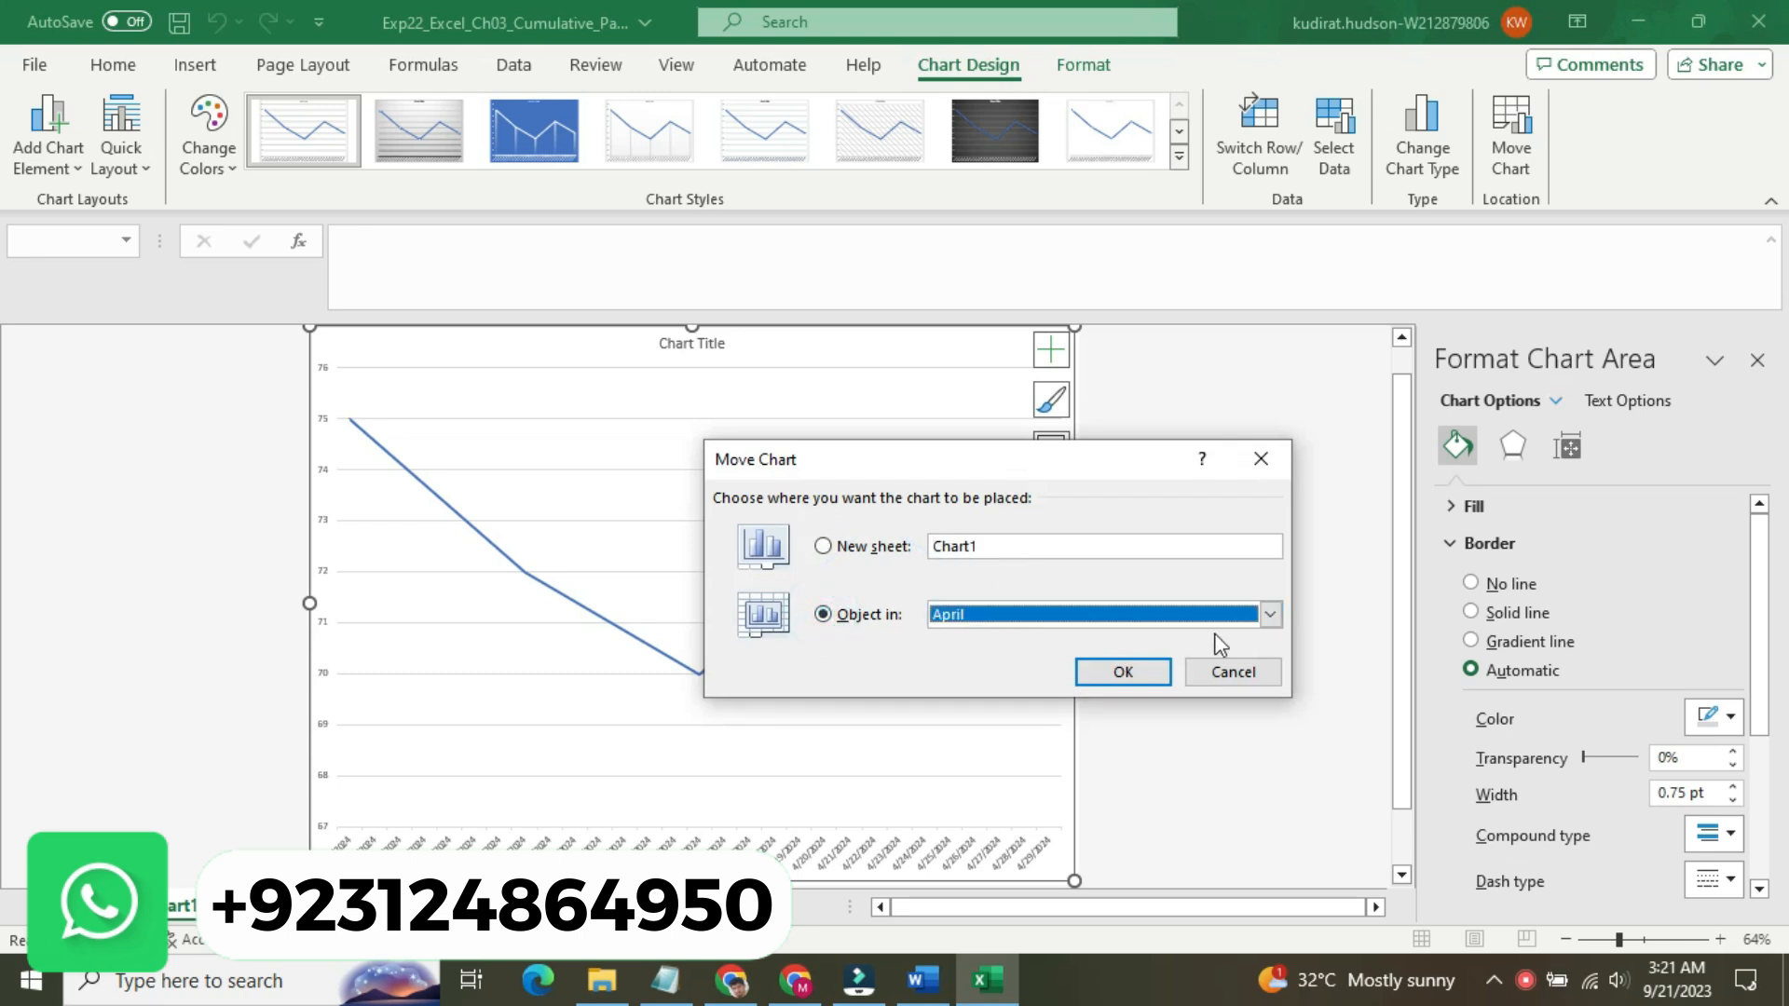
pyautogui.click(1267, 620)
pyautogui.click(1235, 652)
pyautogui.click(1144, 671)
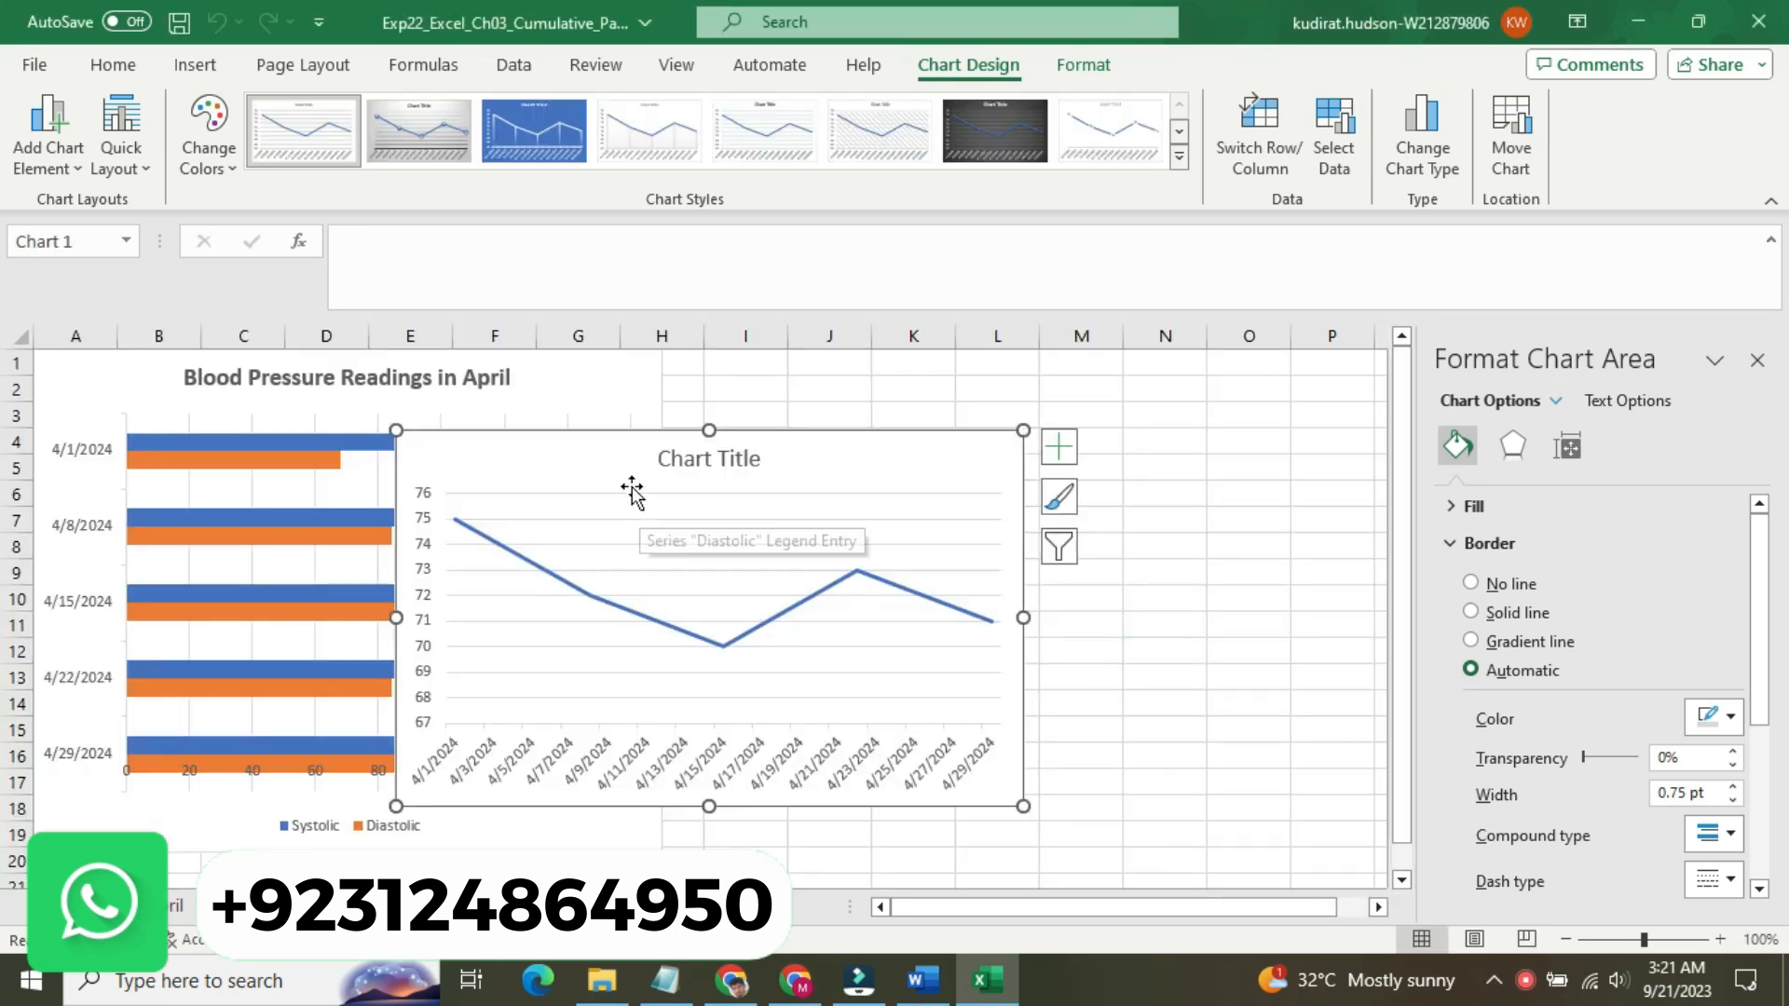
# - Position the line chart beside the blood pressure bar chart so it starts in cell I1, and deselect it
pyautogui.moveTo(607, 466); pyautogui.dragTo(940, 373)
pyautogui.moveTo(904, 732); pyautogui.dragTo(905, 737)
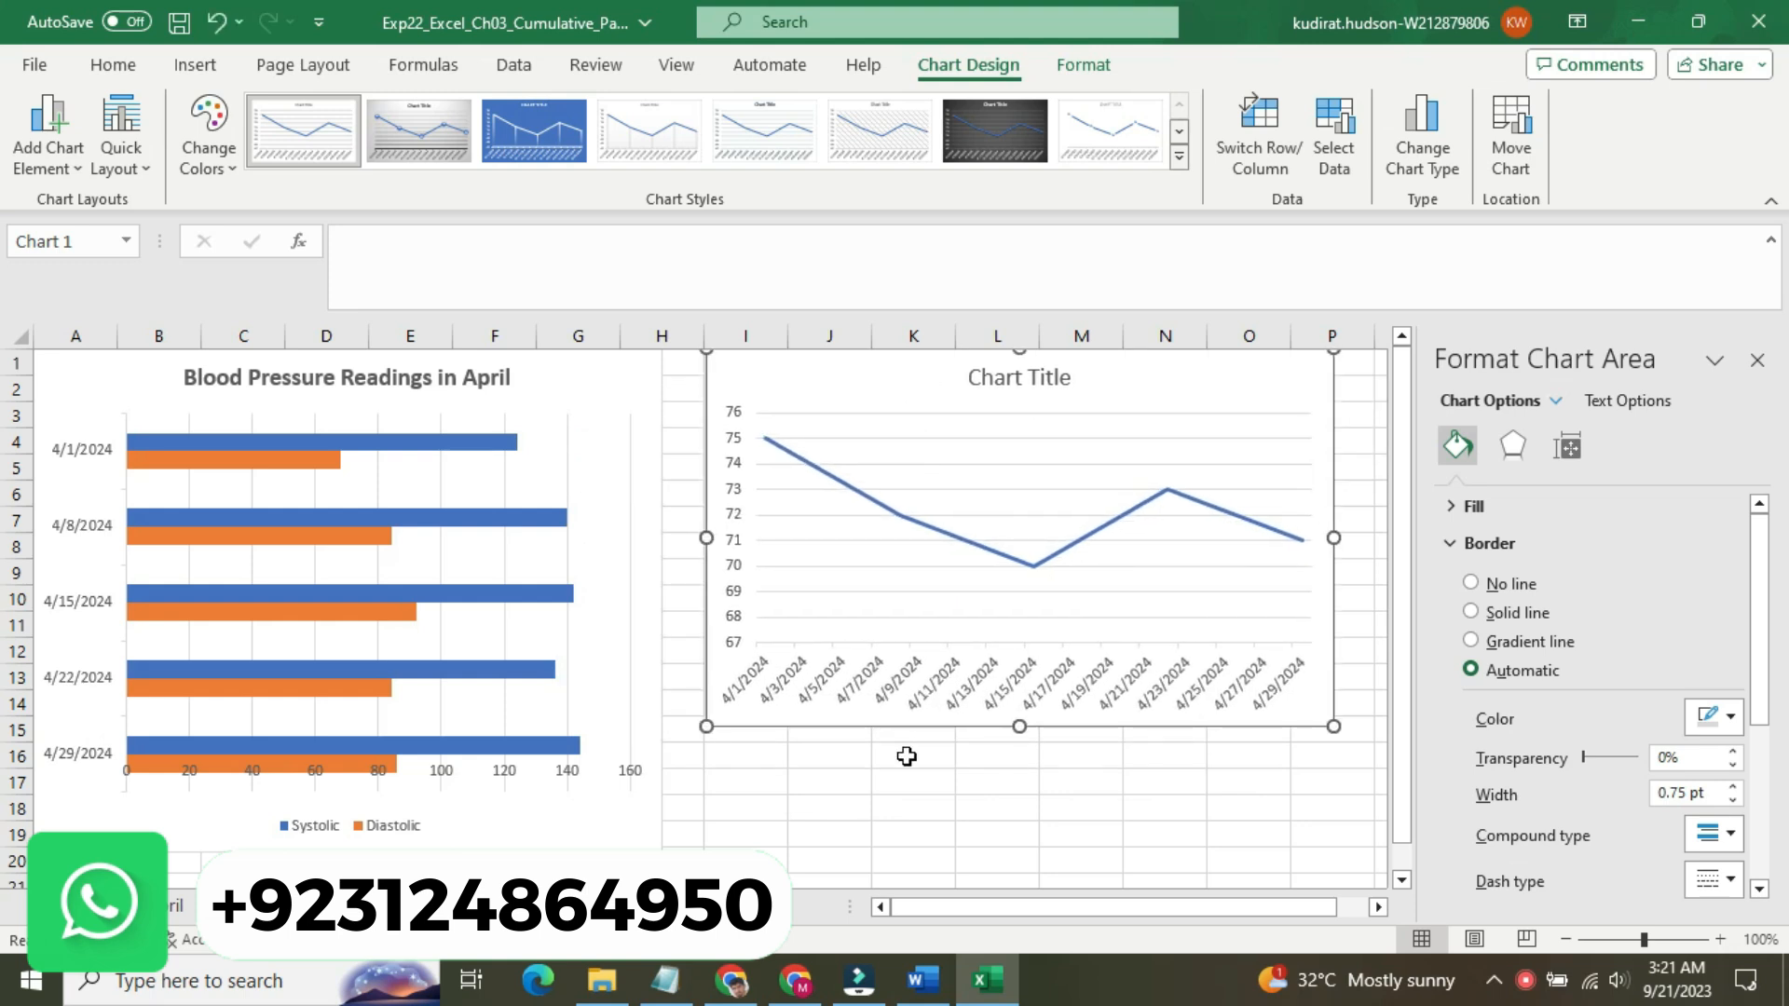
pyautogui.click(916, 773)
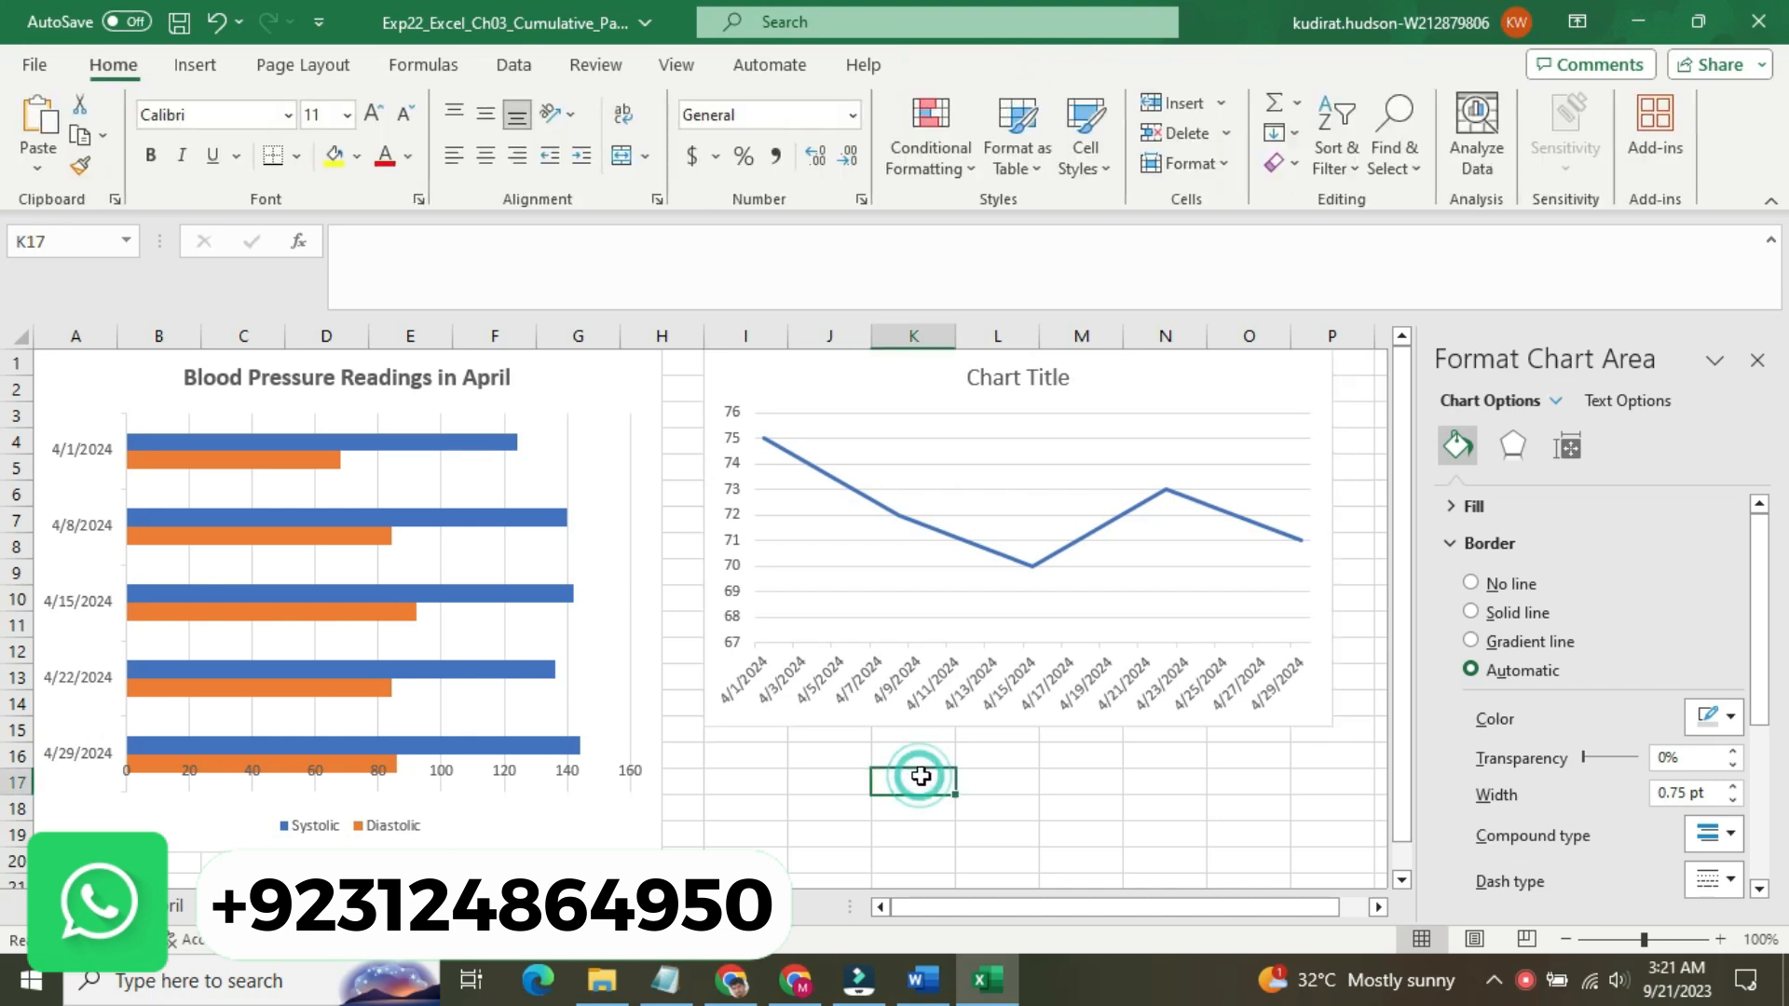
pyautogui.moveTo(915, 993)
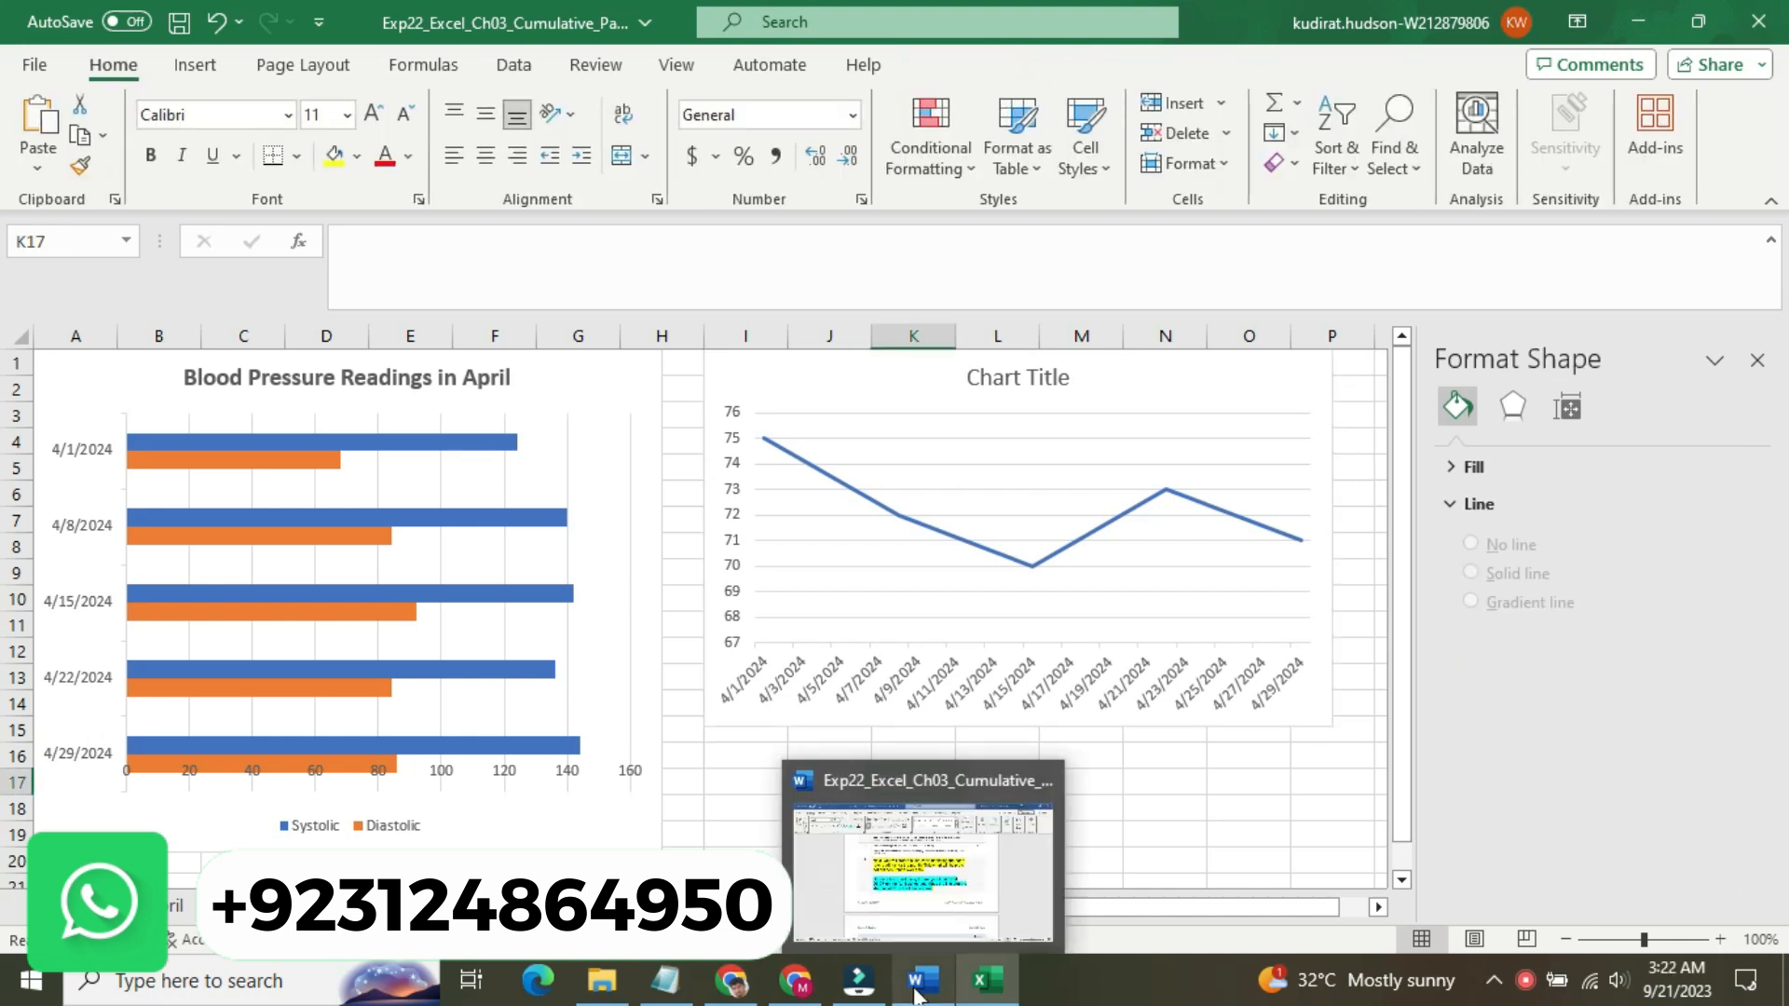
pyautogui.click(979, 479)
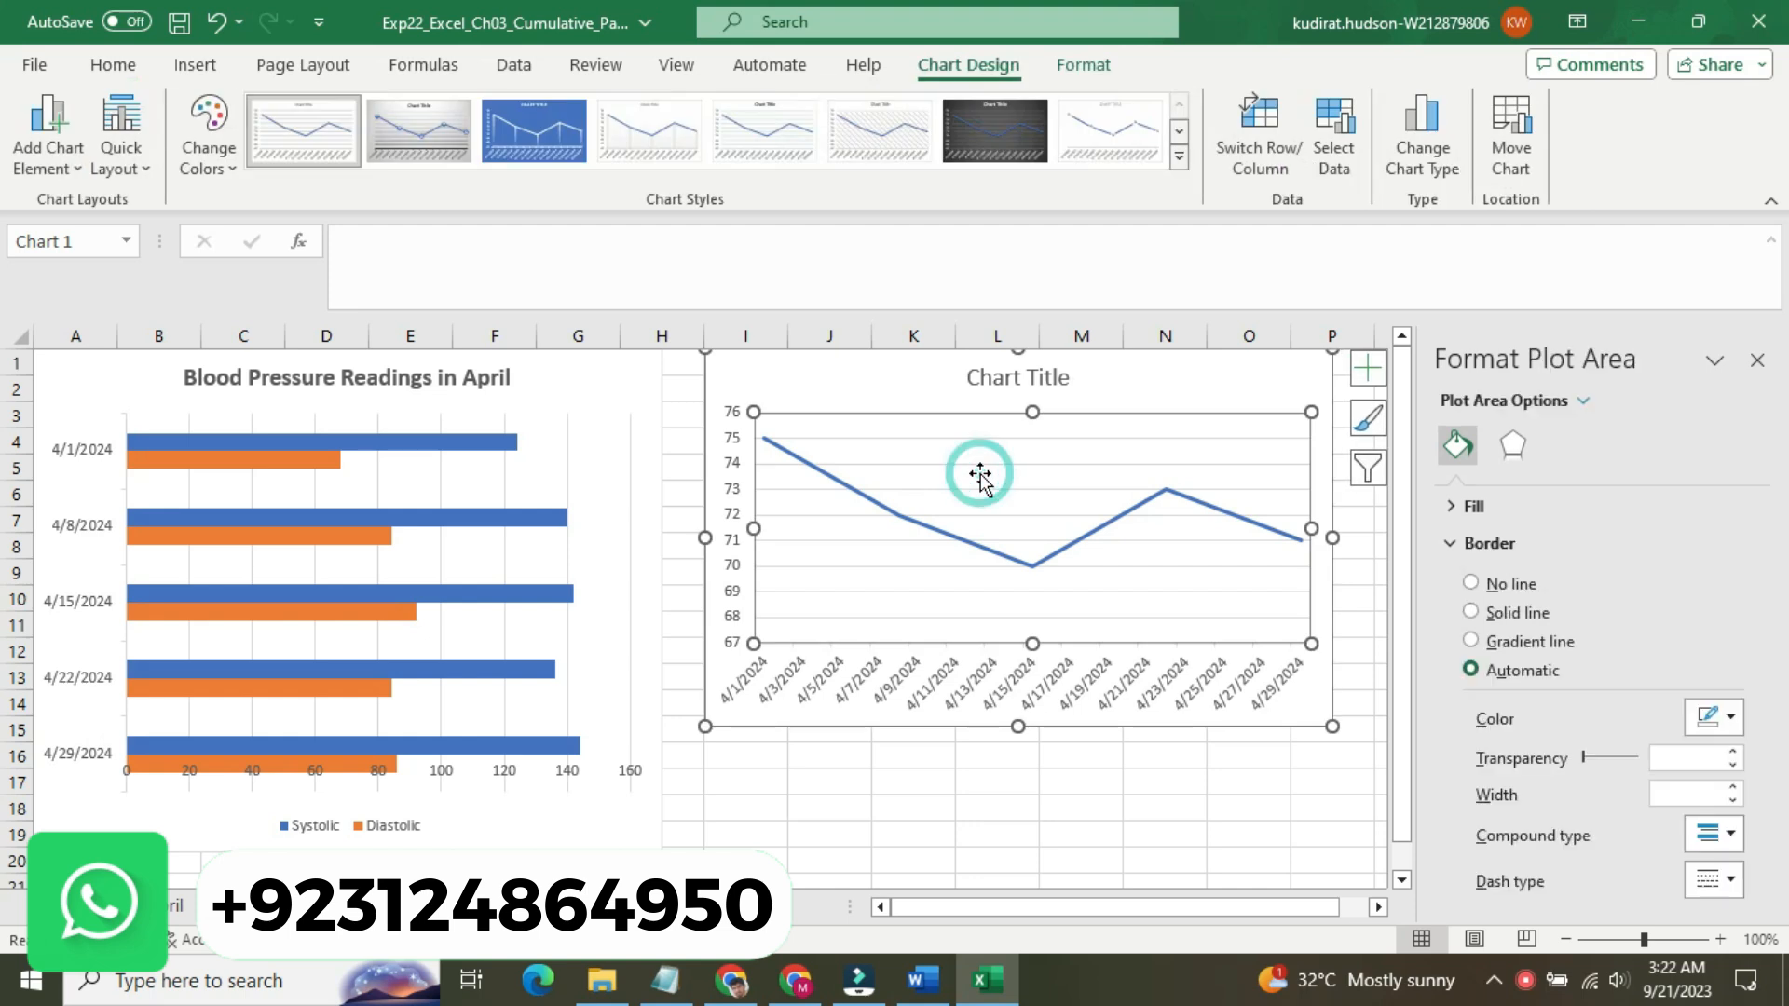
pyautogui.click(973, 748)
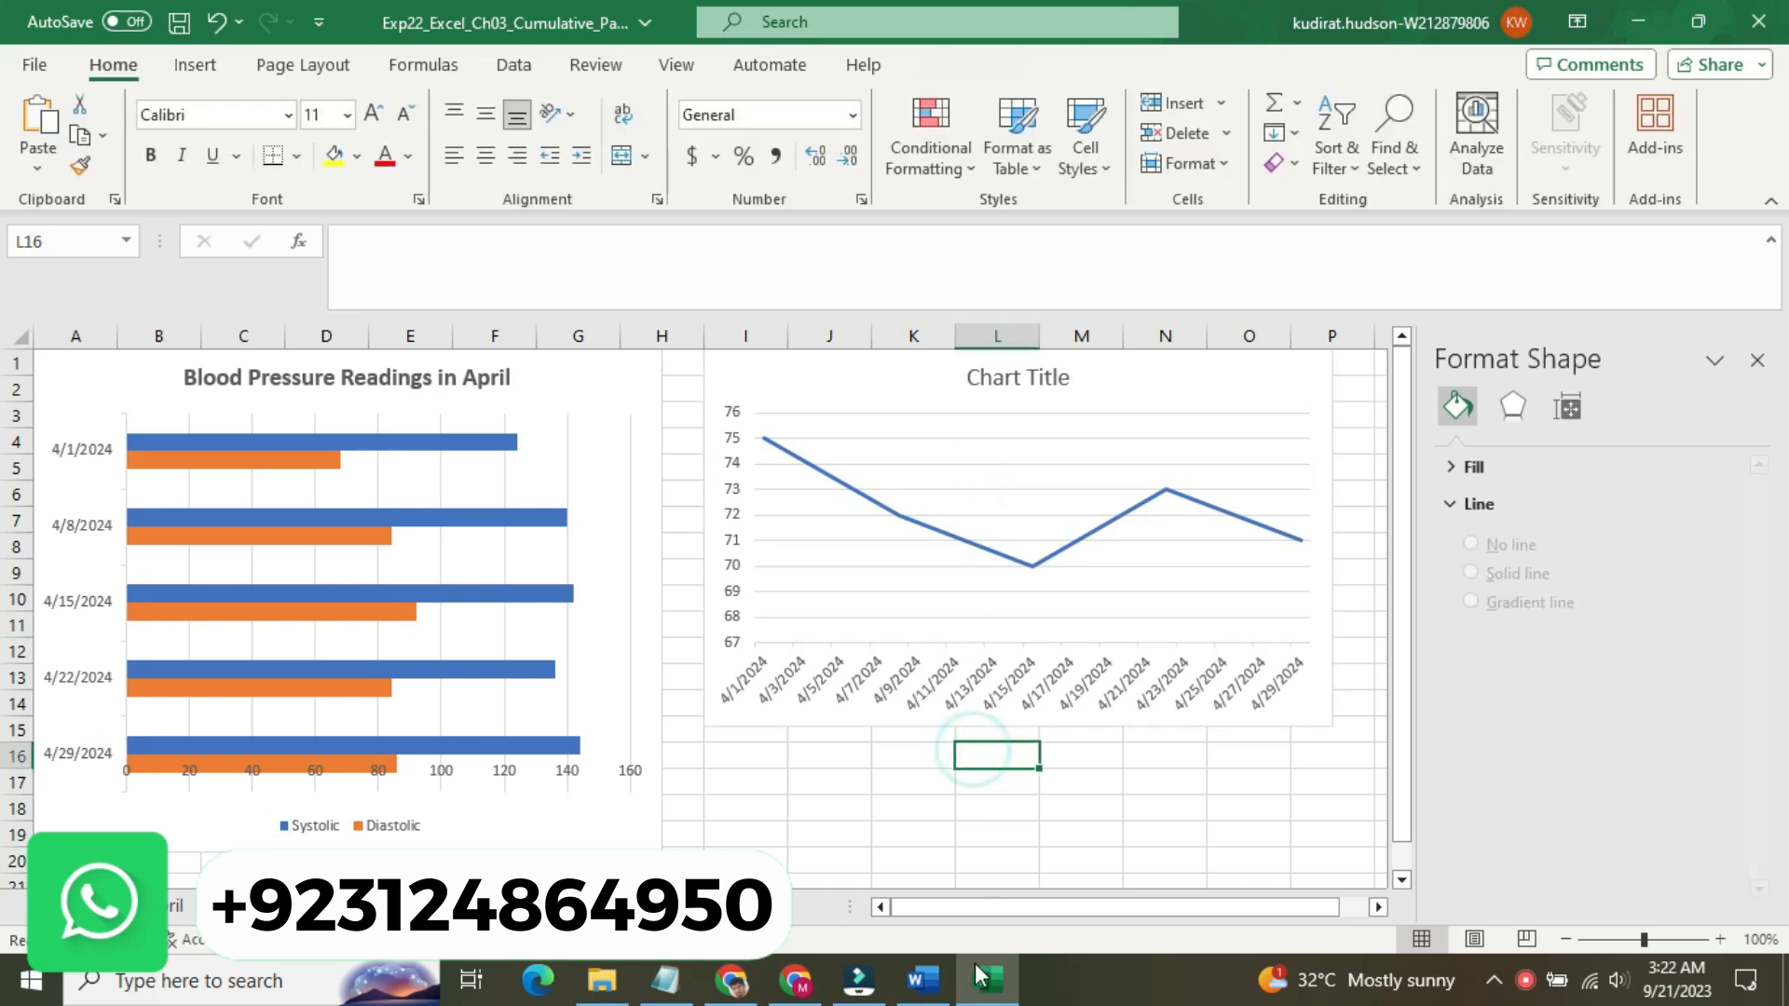
# - Switch to the Word instructions, reset the step 8 text to 9 points and remove its highlighting
pyautogui.moveTo(943, 990)
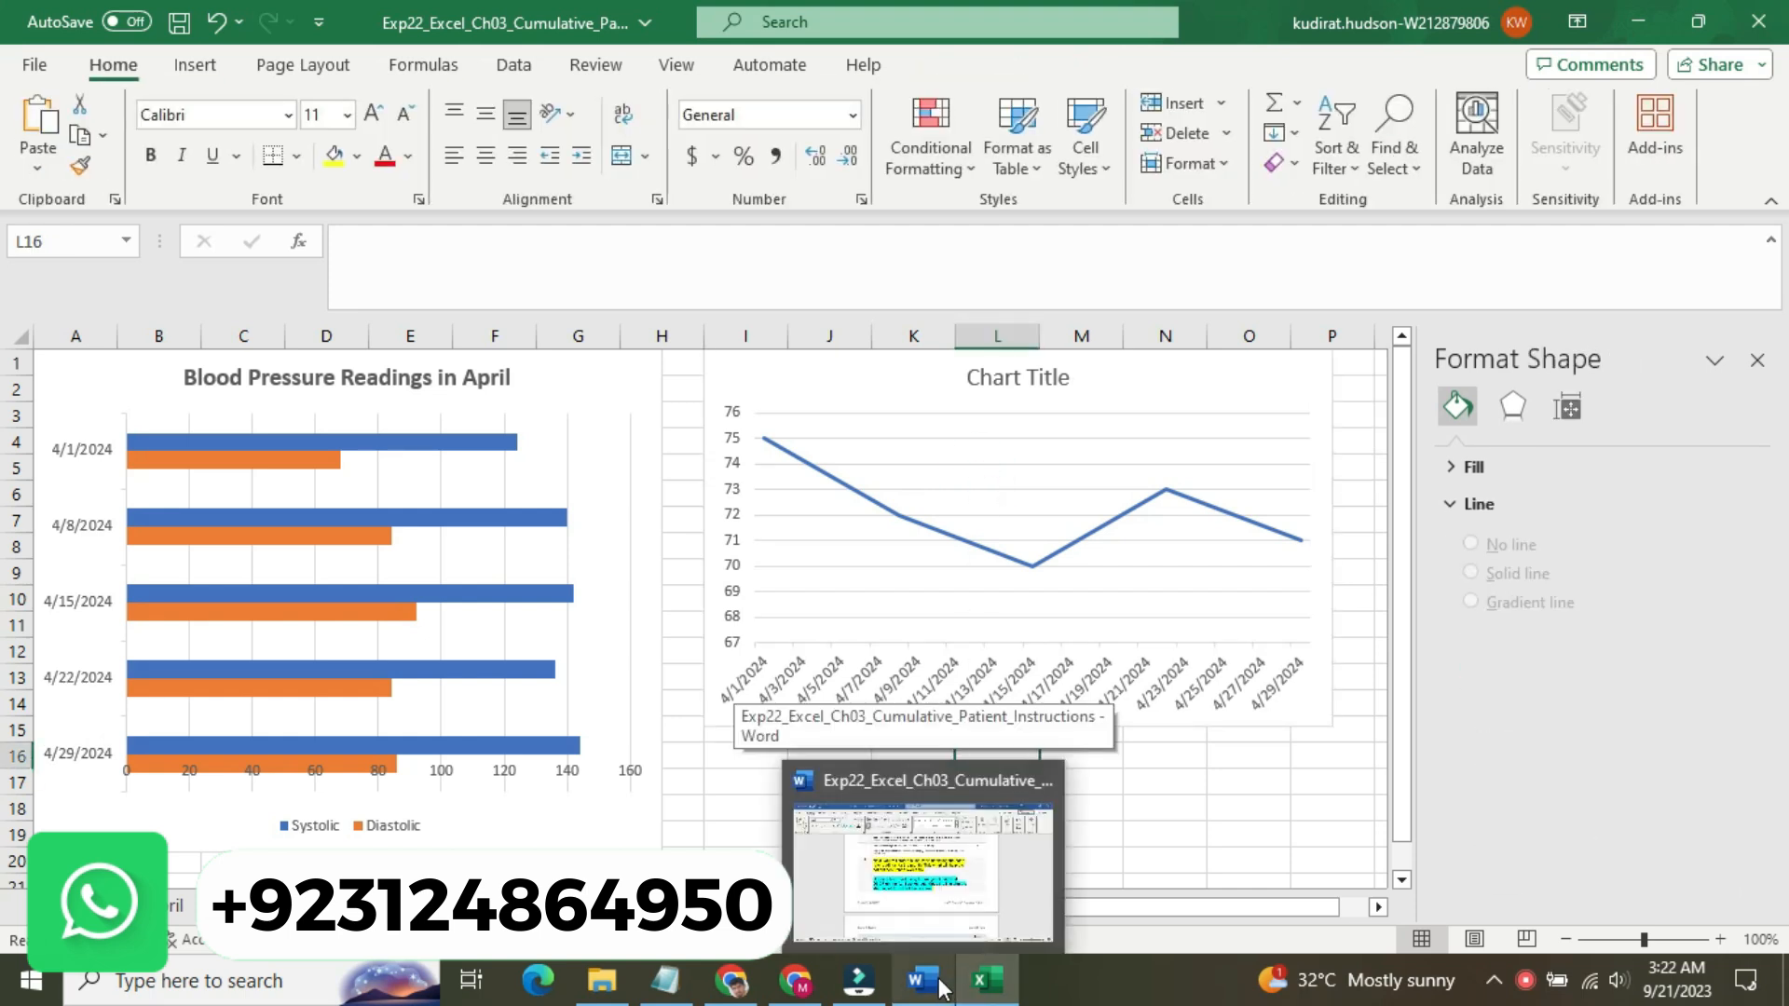
pyautogui.click(923, 866)
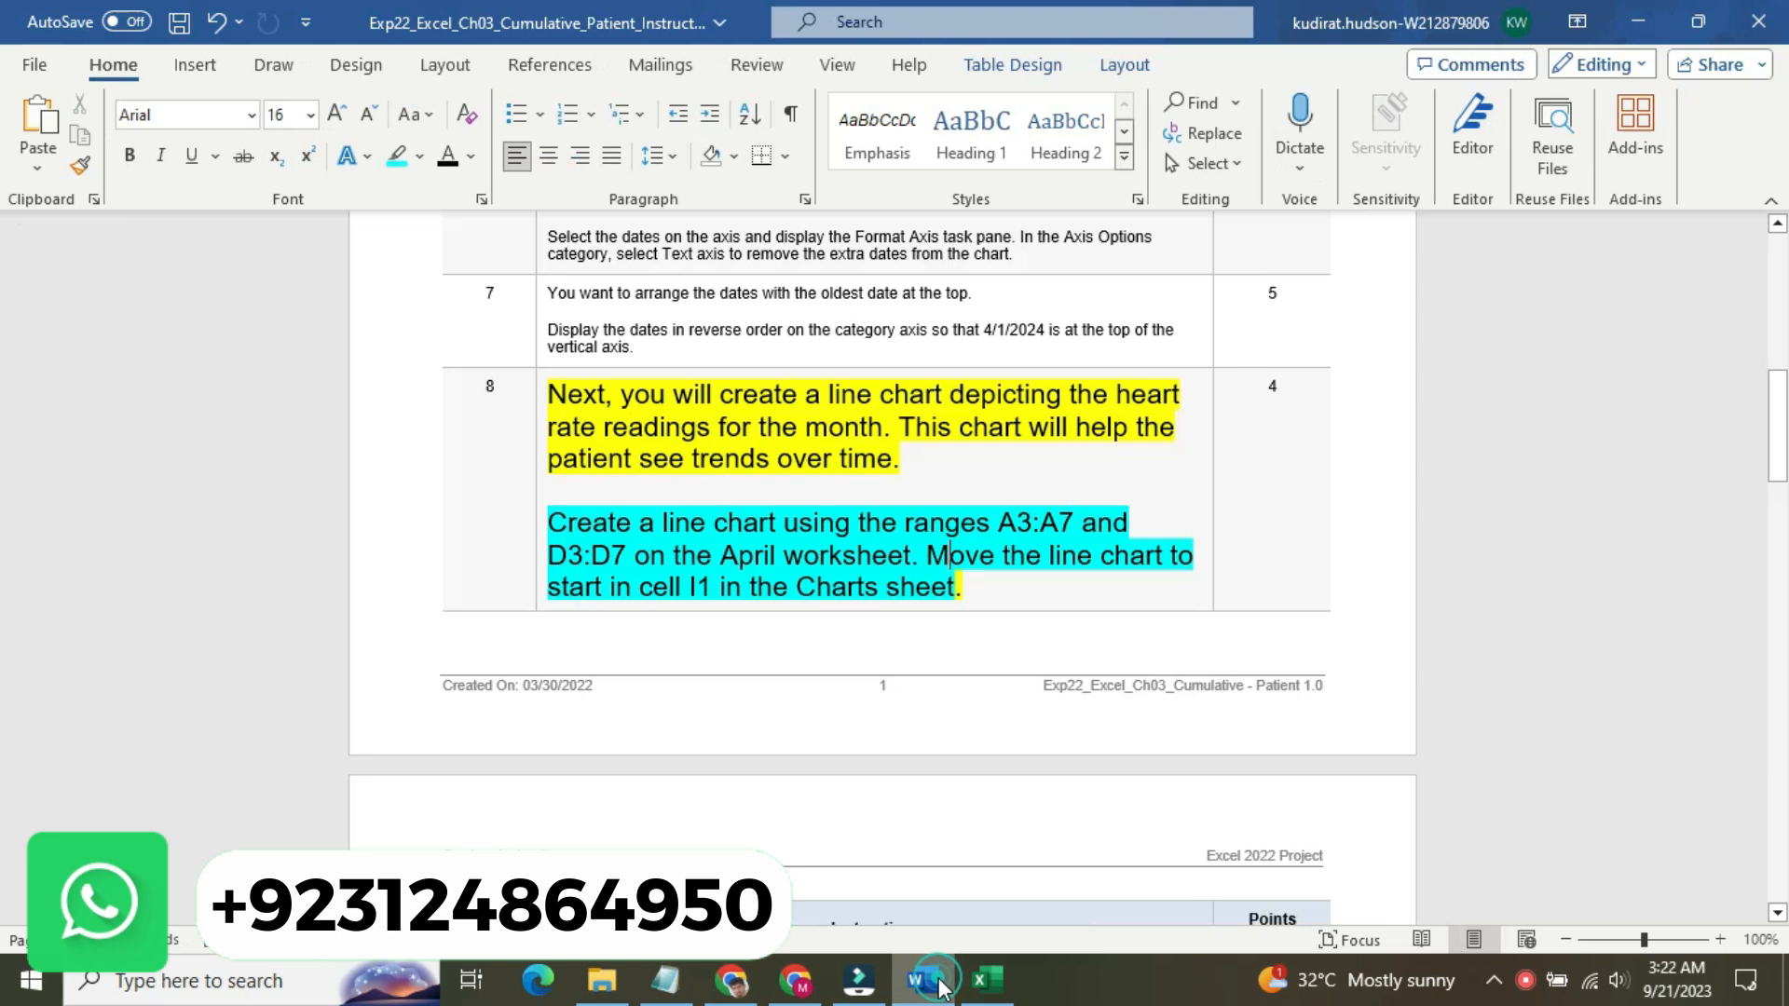
pyautogui.click(541, 478)
pyautogui.click(692, 391)
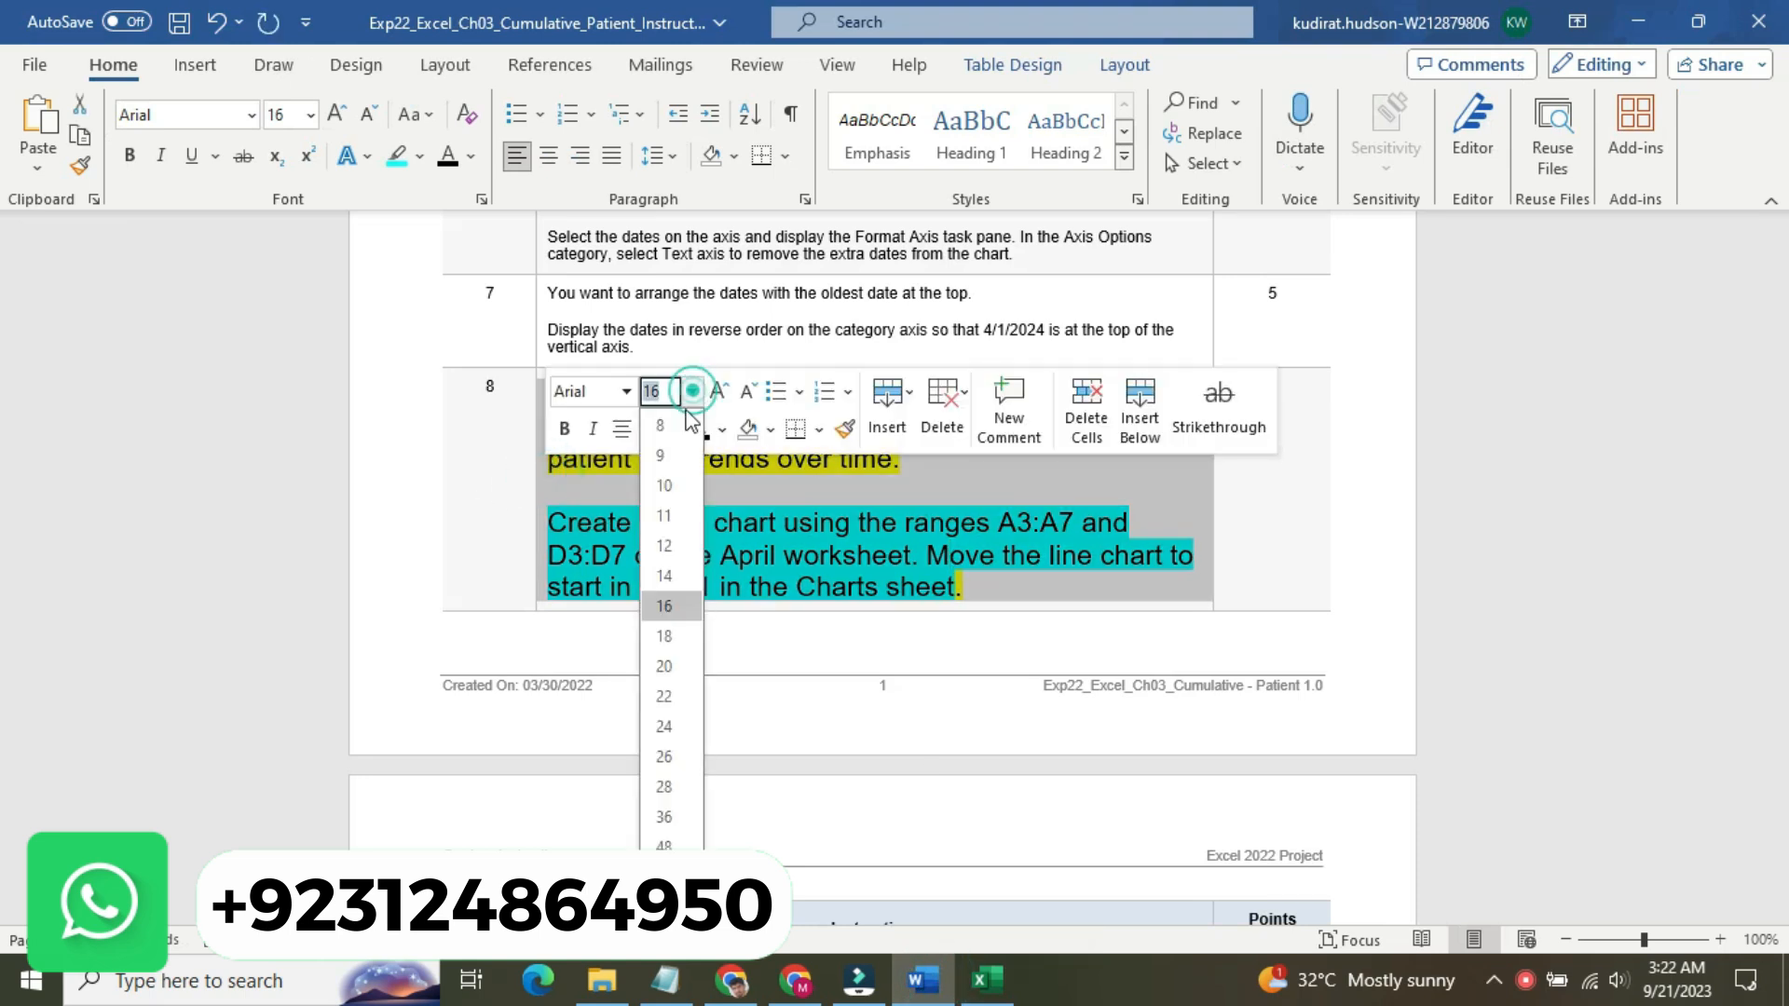
pyautogui.click(673, 456)
pyautogui.click(673, 429)
pyautogui.click(704, 585)
# - Enlarge the step 9 instruction text about the line chart's size to 14 points and highlight it in yellow
pyautogui.click(542, 507)
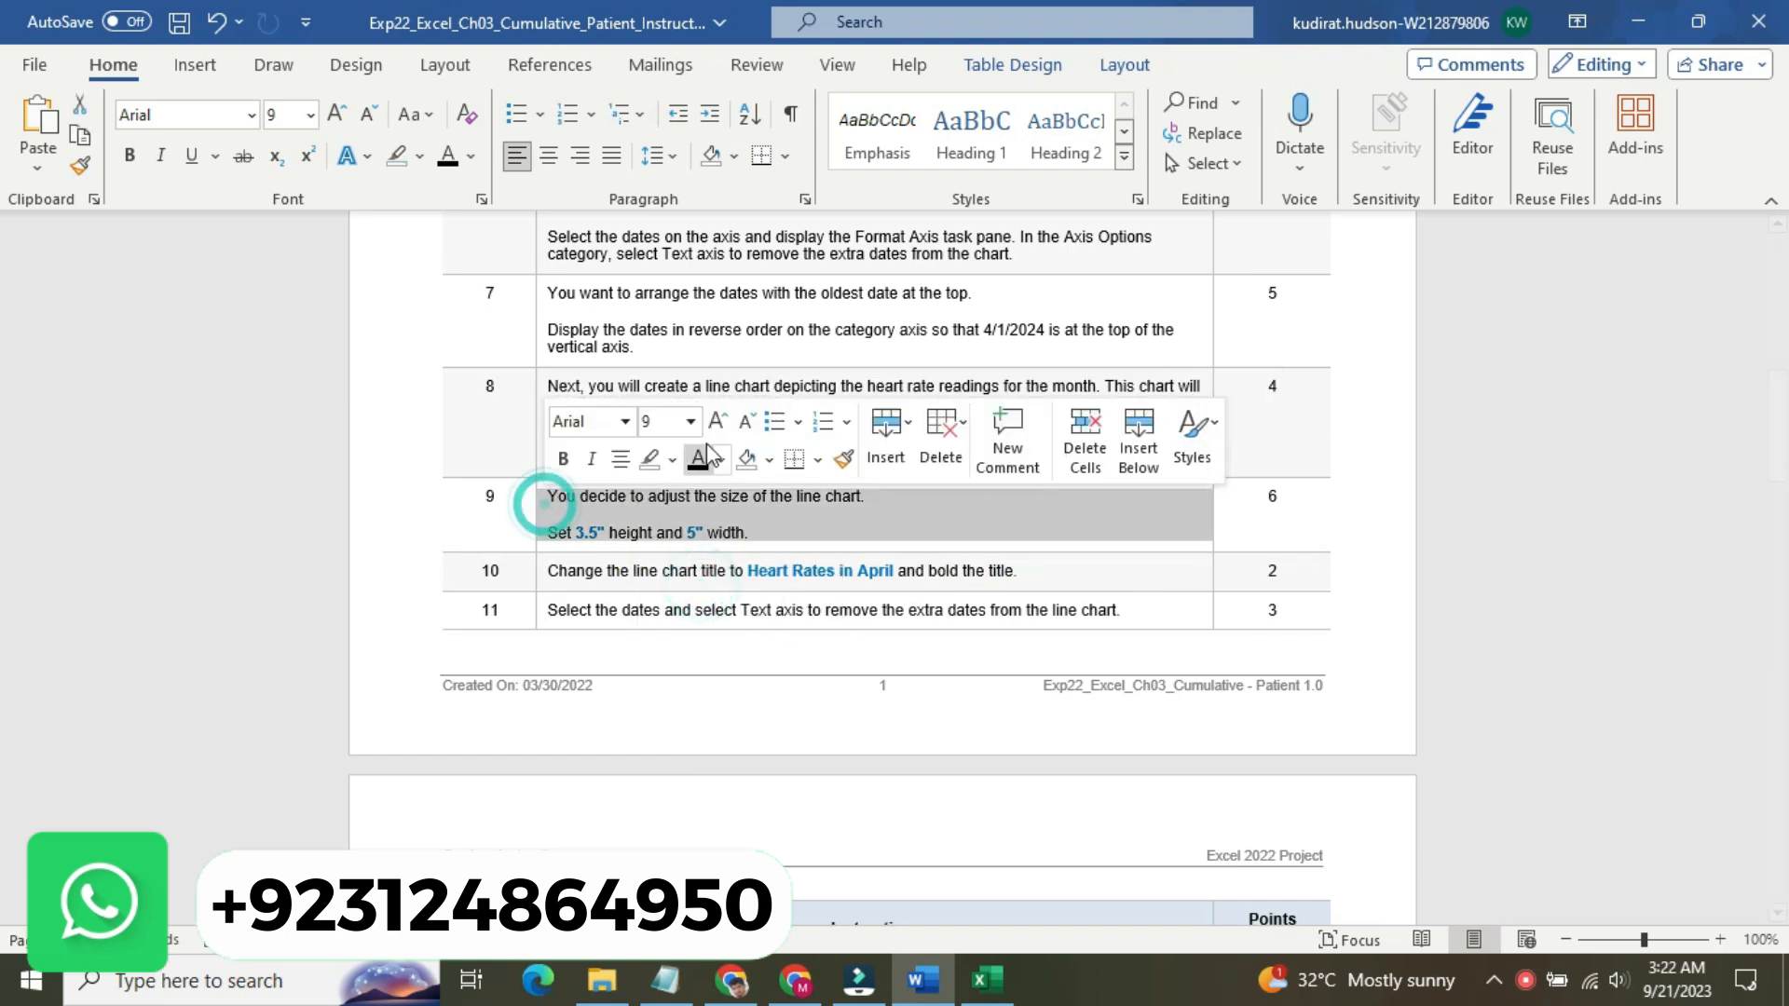
pyautogui.click(697, 424)
pyautogui.click(671, 607)
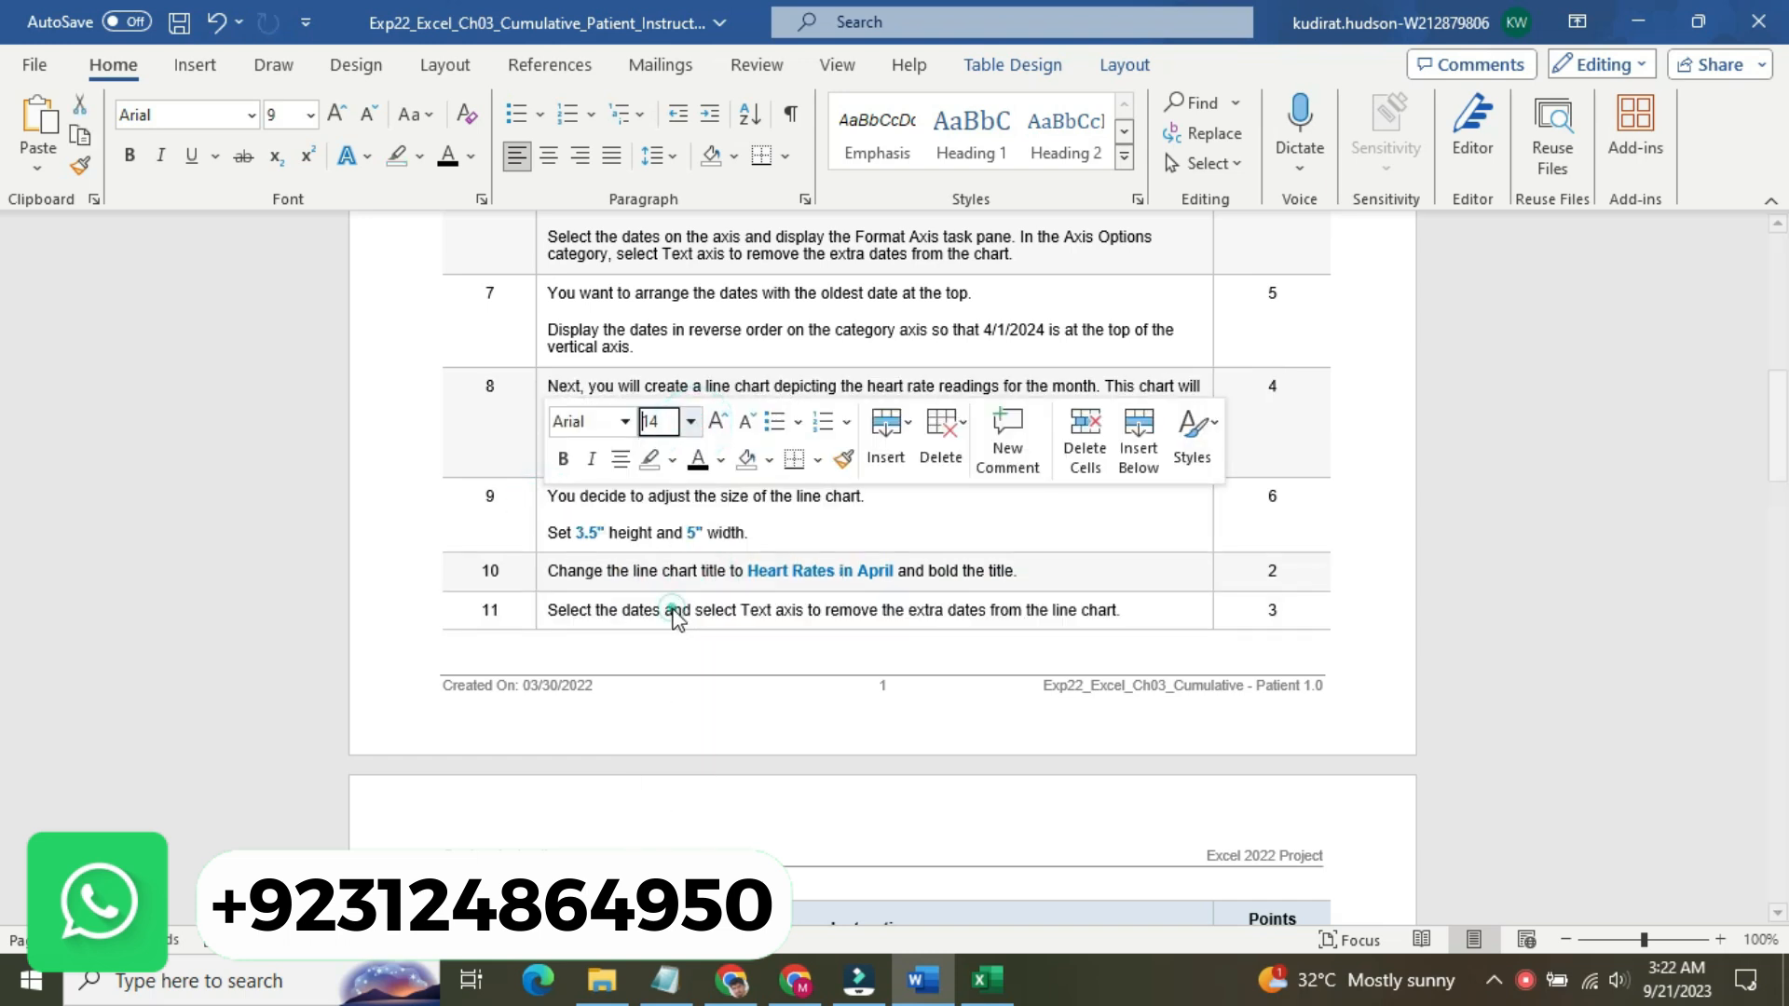
pyautogui.click(671, 458)
pyautogui.click(658, 495)
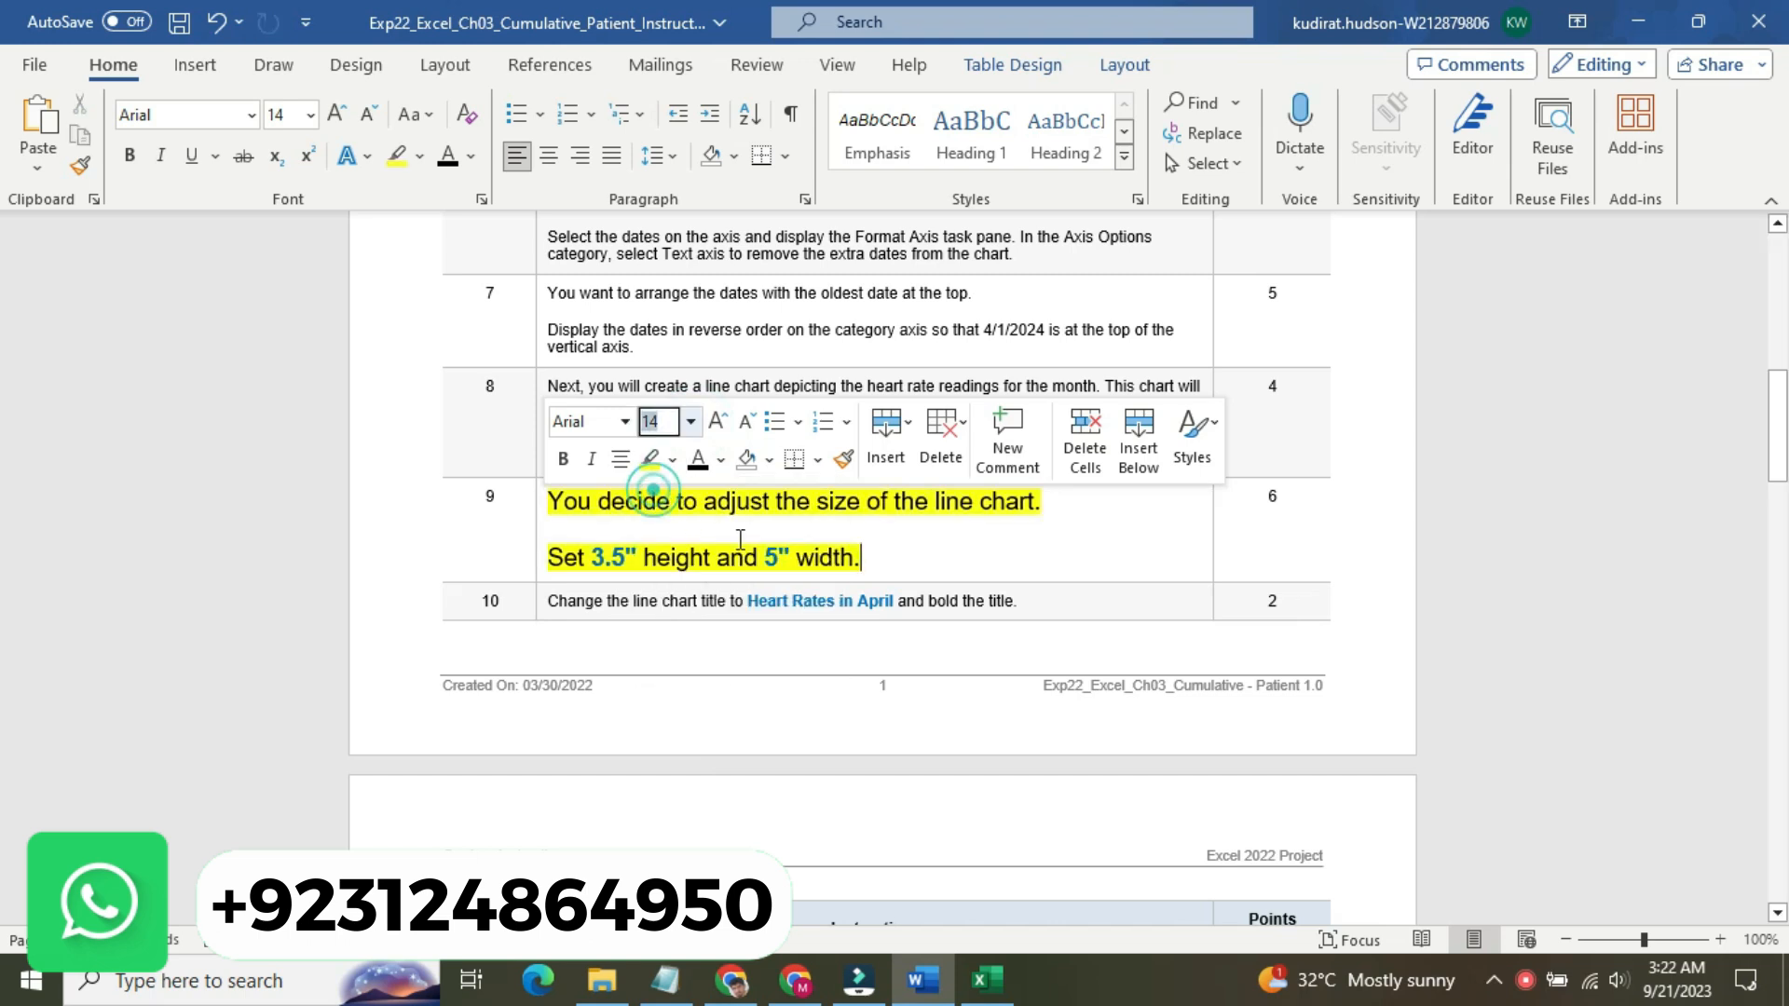
pyautogui.click(739, 538)
pyautogui.moveTo(1778, 415); pyautogui.dragTo(1784, 456)
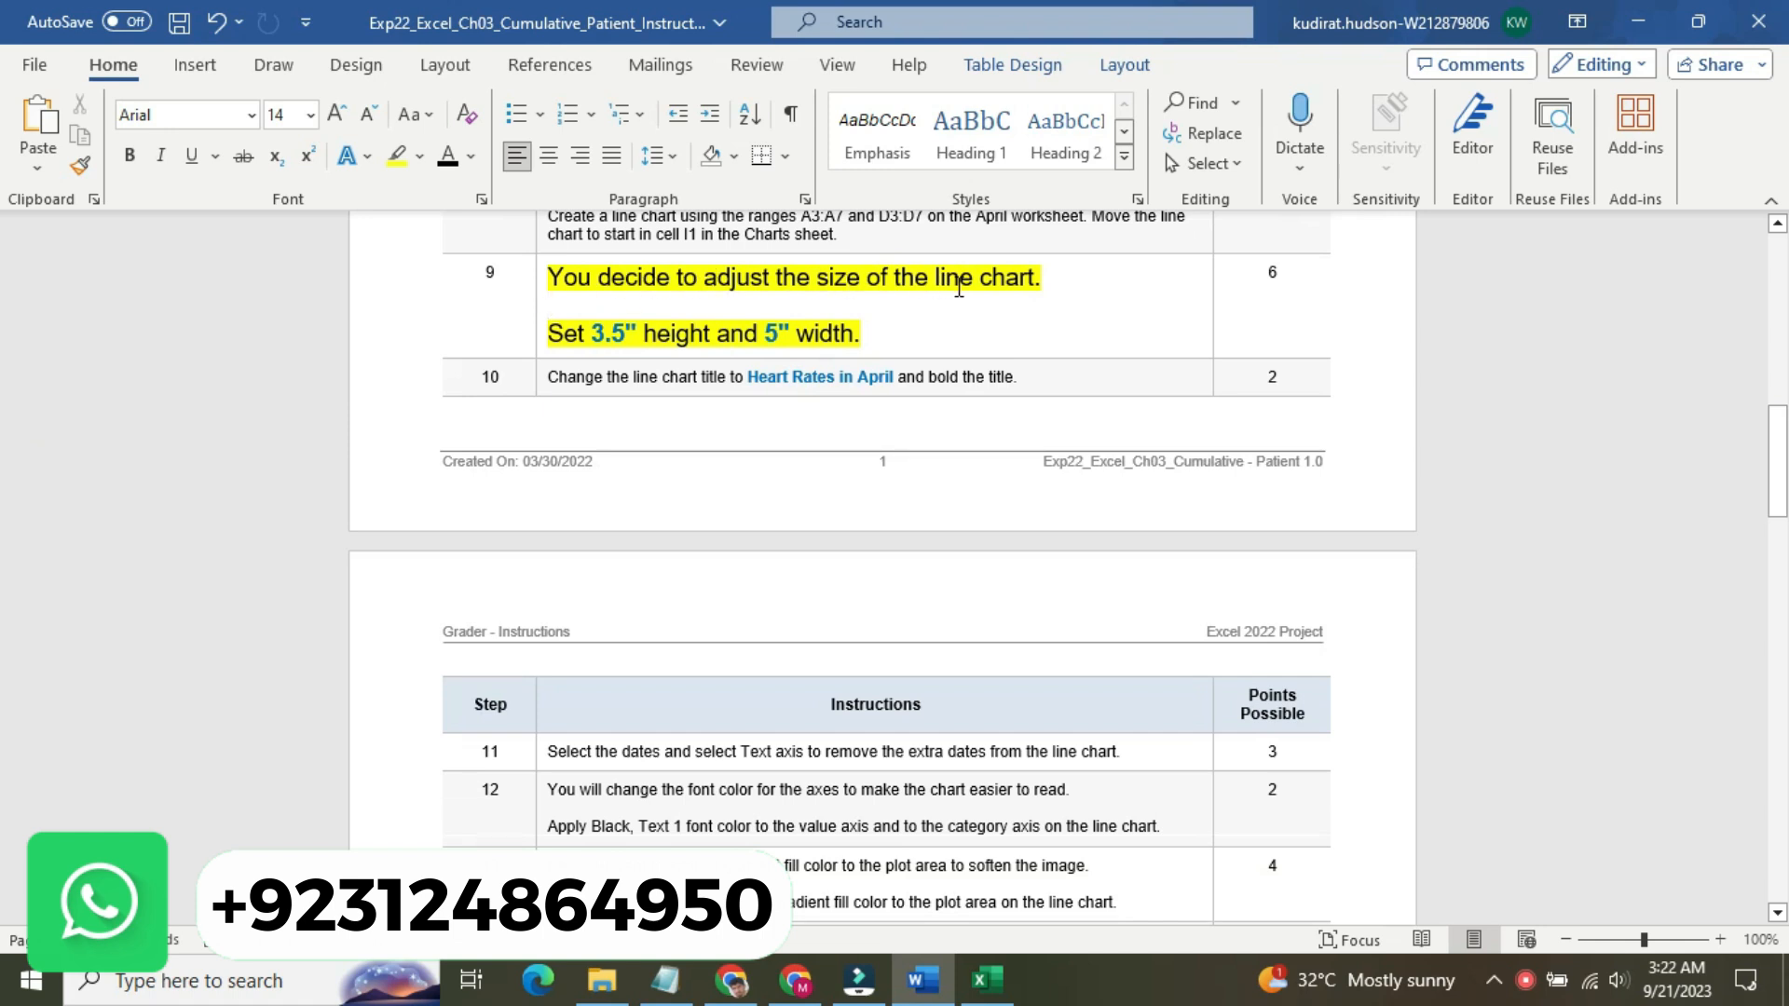
# - Highlight the line "Set 3.5" height and 5" width." in step 9 of the instructions in turquoise
pyautogui.moveTo(556, 336); pyautogui.dragTo(881, 333)
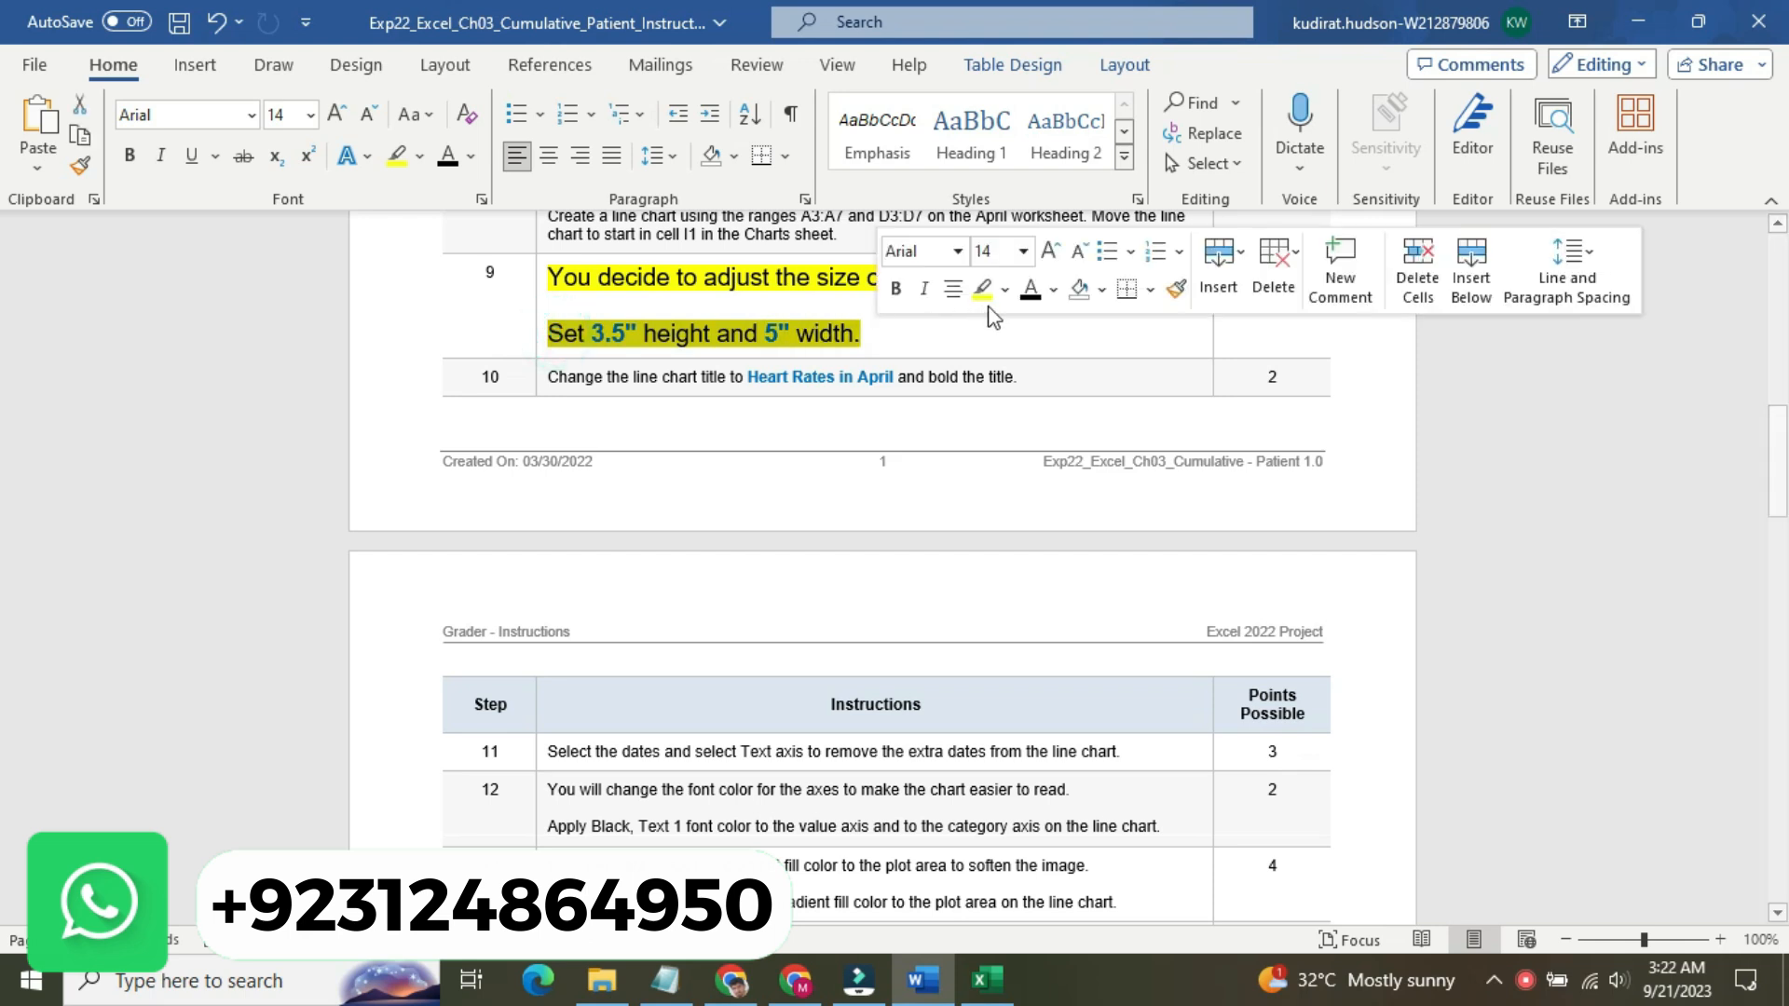
pyautogui.click(1004, 289)
pyautogui.click(1062, 331)
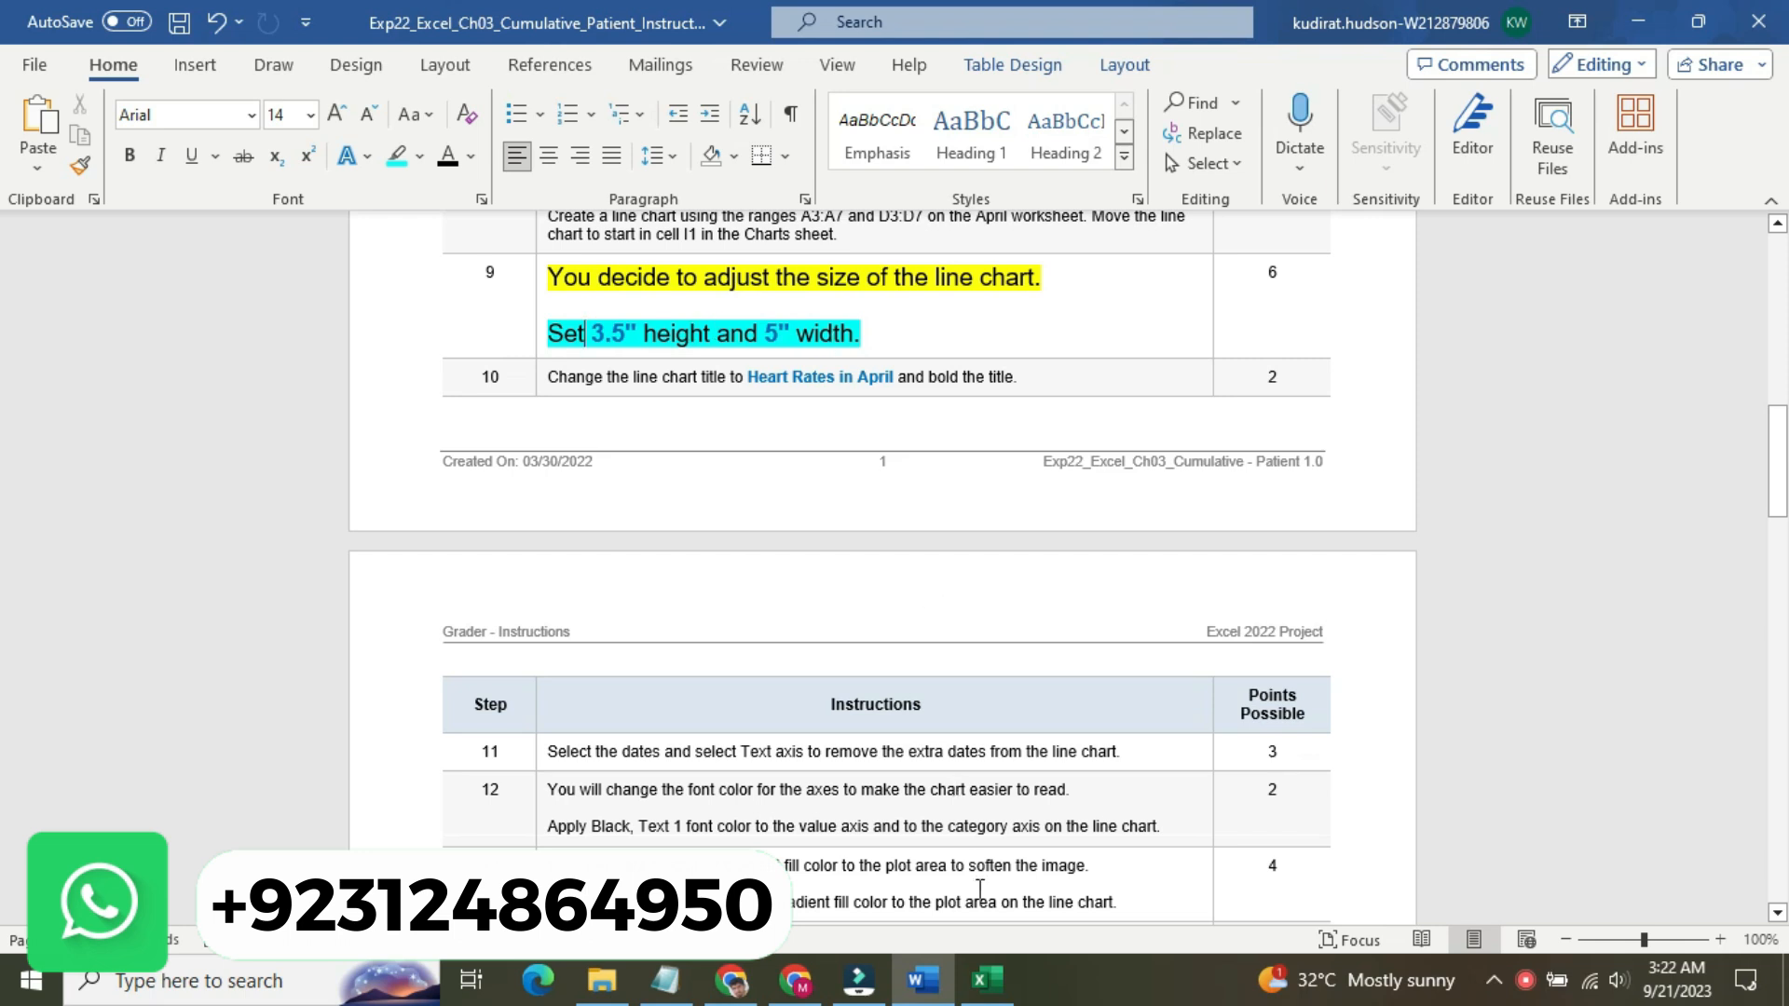
# - Switch to the Excel workbook, set the line chart's height to 3.5 inches, and close the chart formatting pane
pyautogui.click(988, 980)
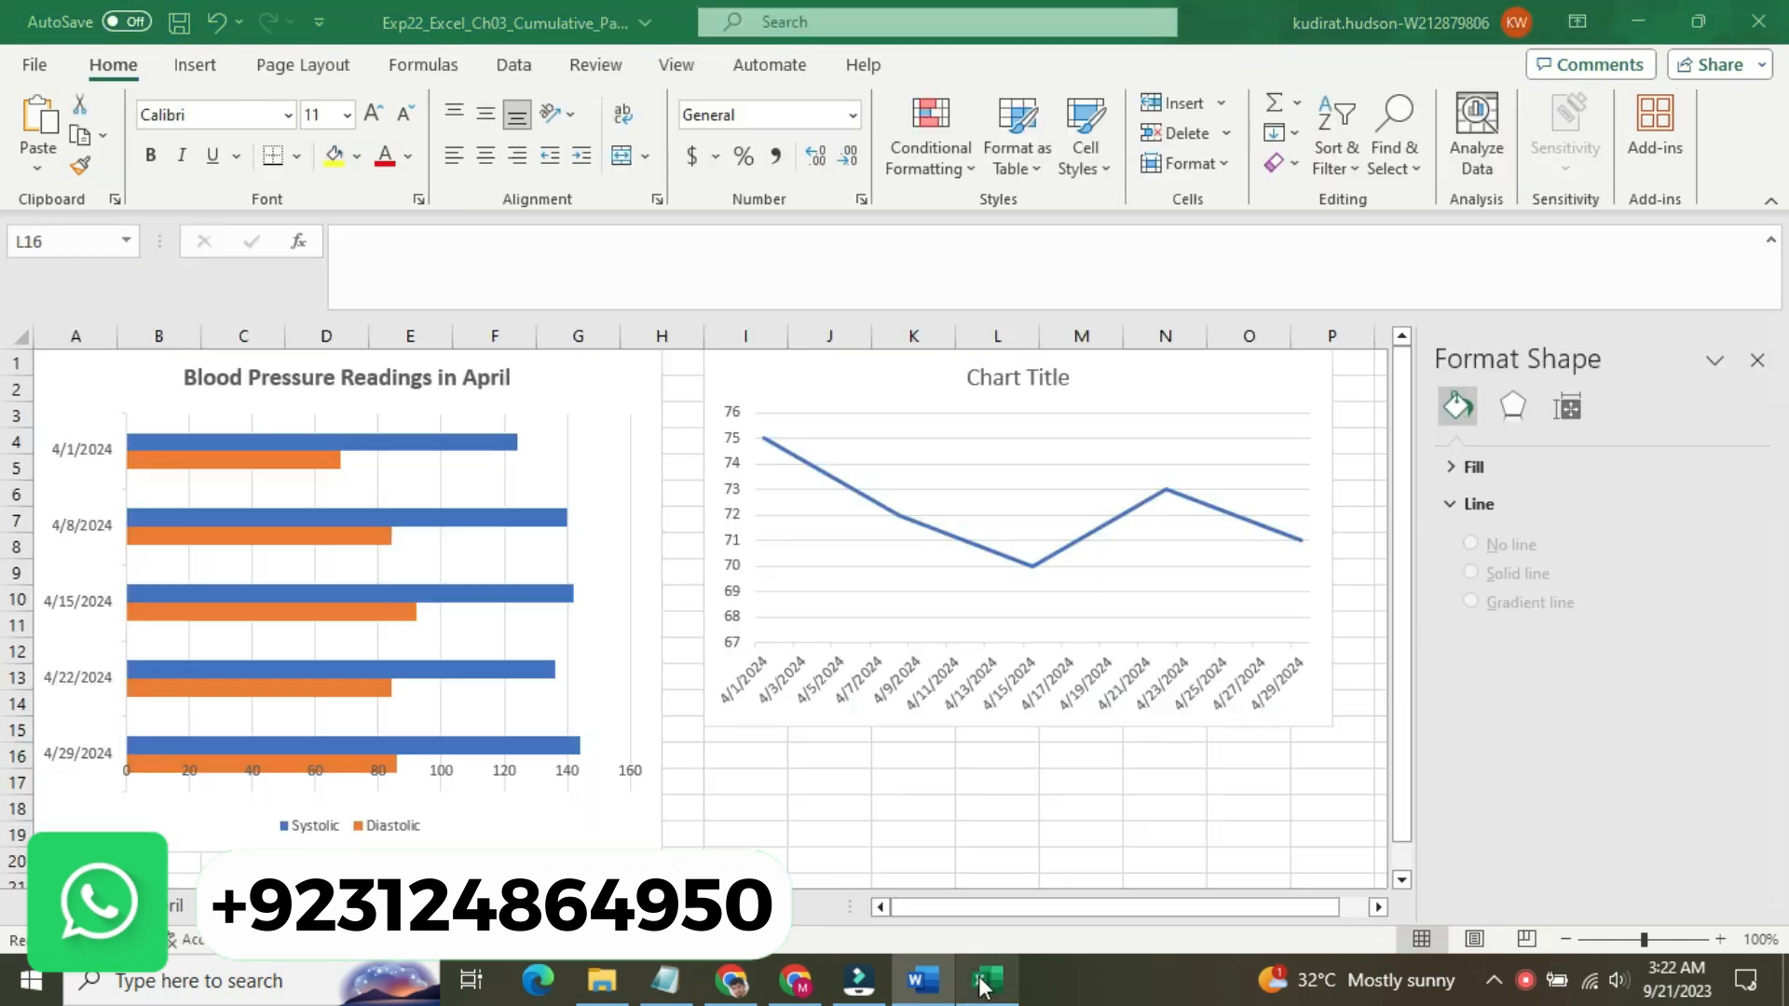
pyautogui.click(928, 402)
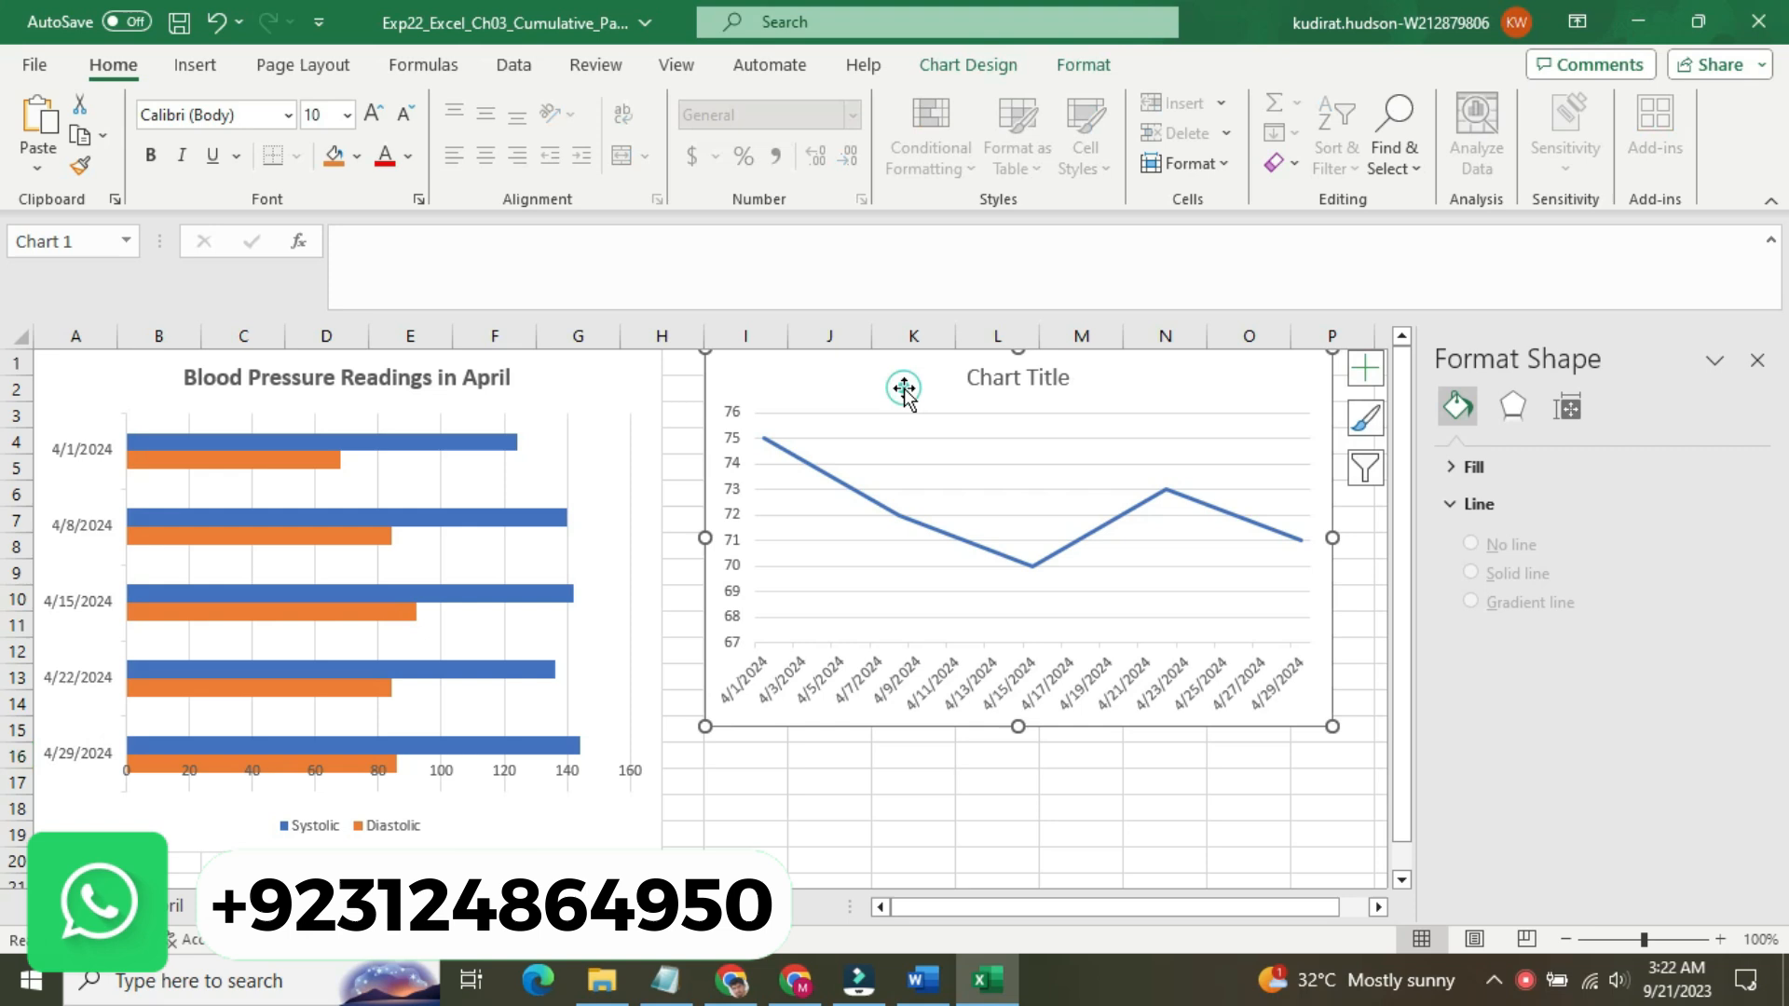
pyautogui.click(1084, 67)
pyautogui.click(1558, 115)
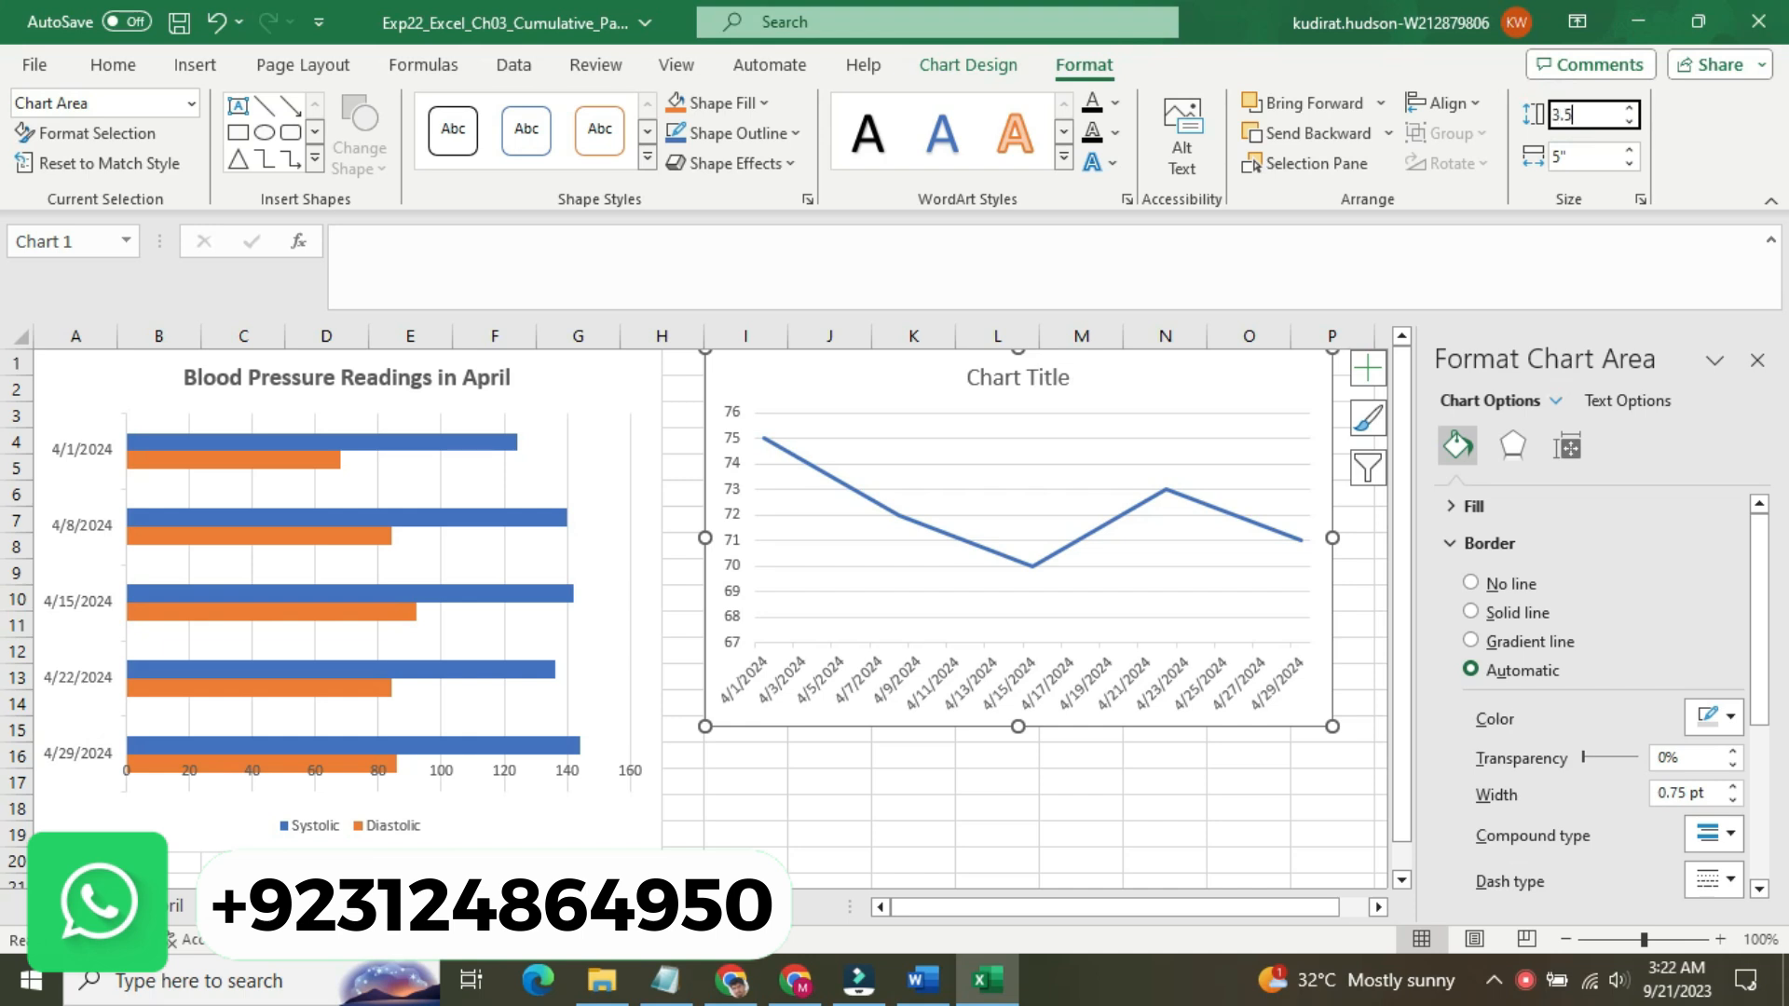
pyautogui.press('Return')
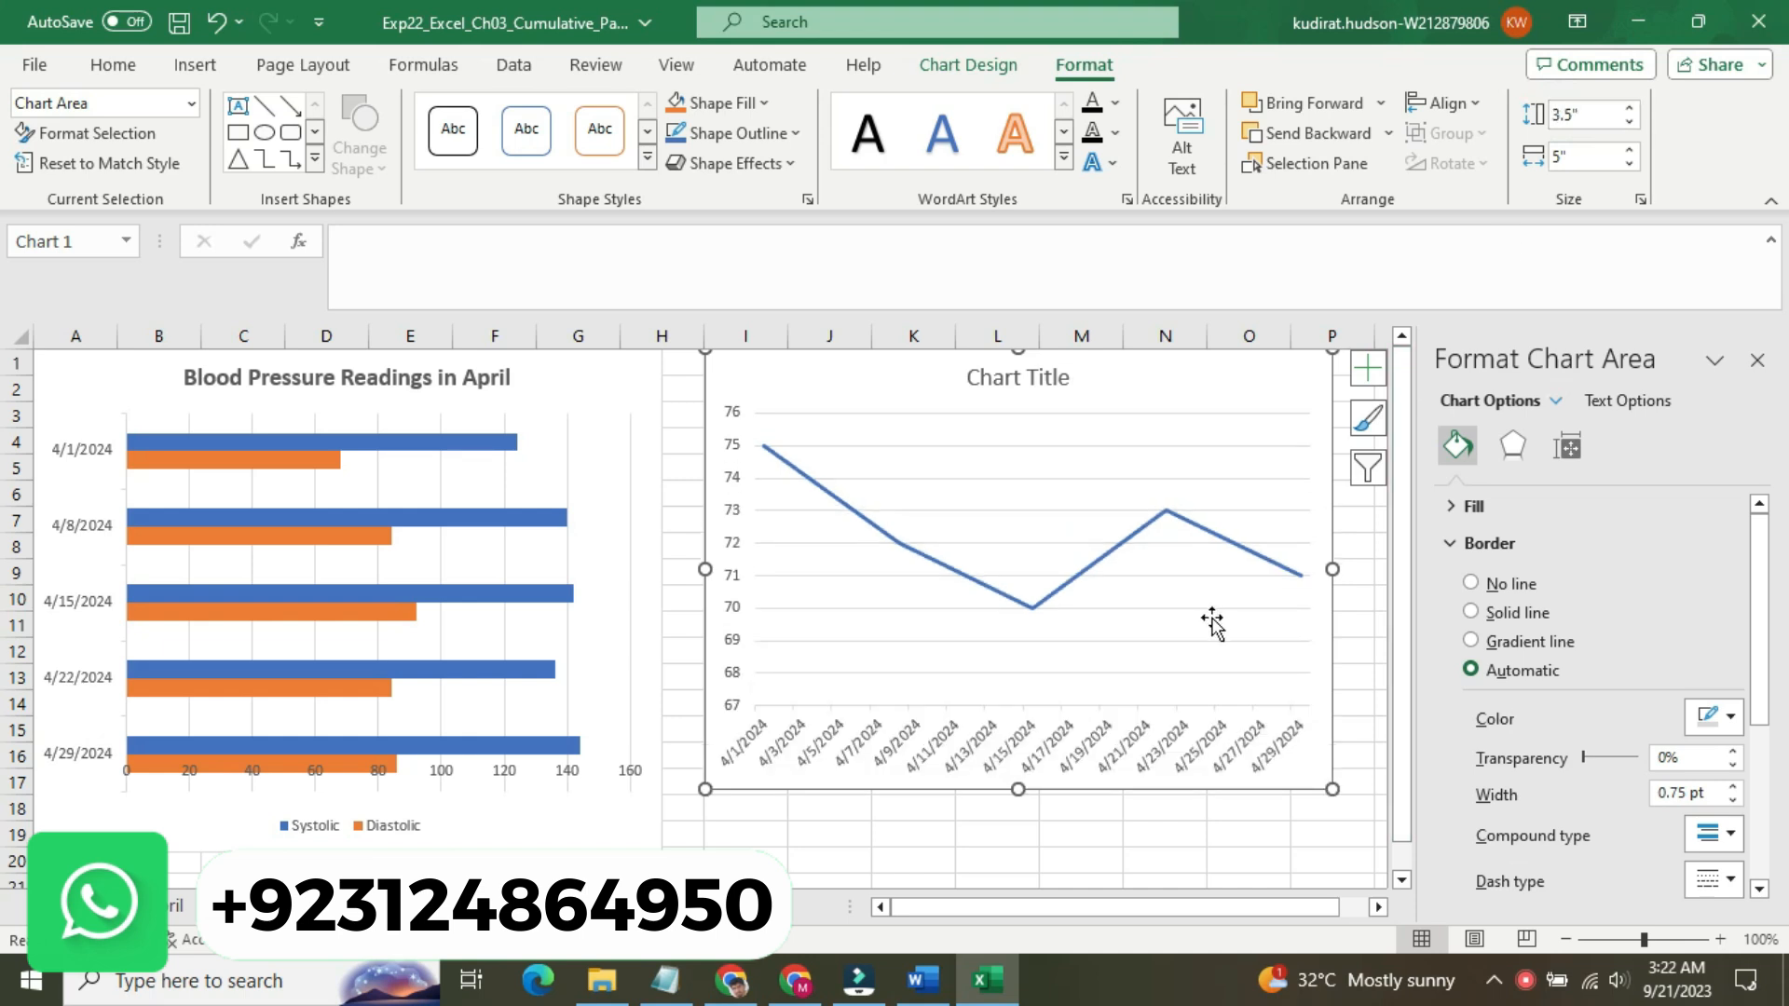
pyautogui.click(922, 980)
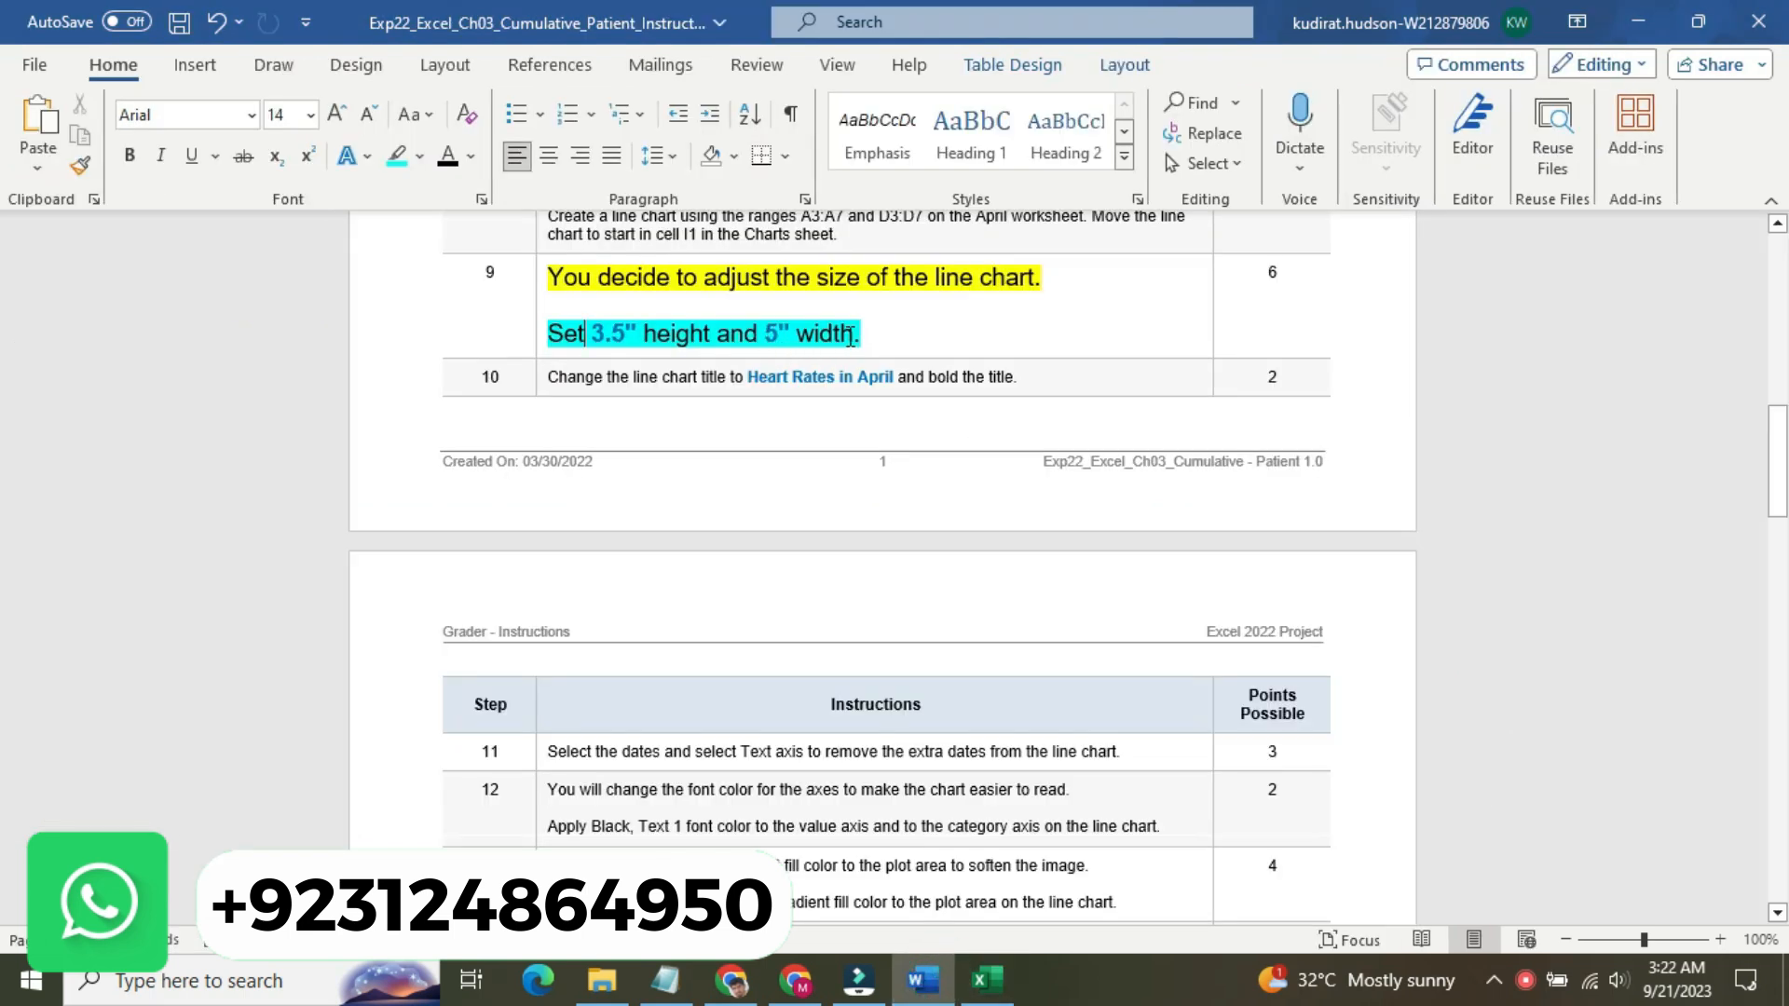
pyautogui.click(987, 980)
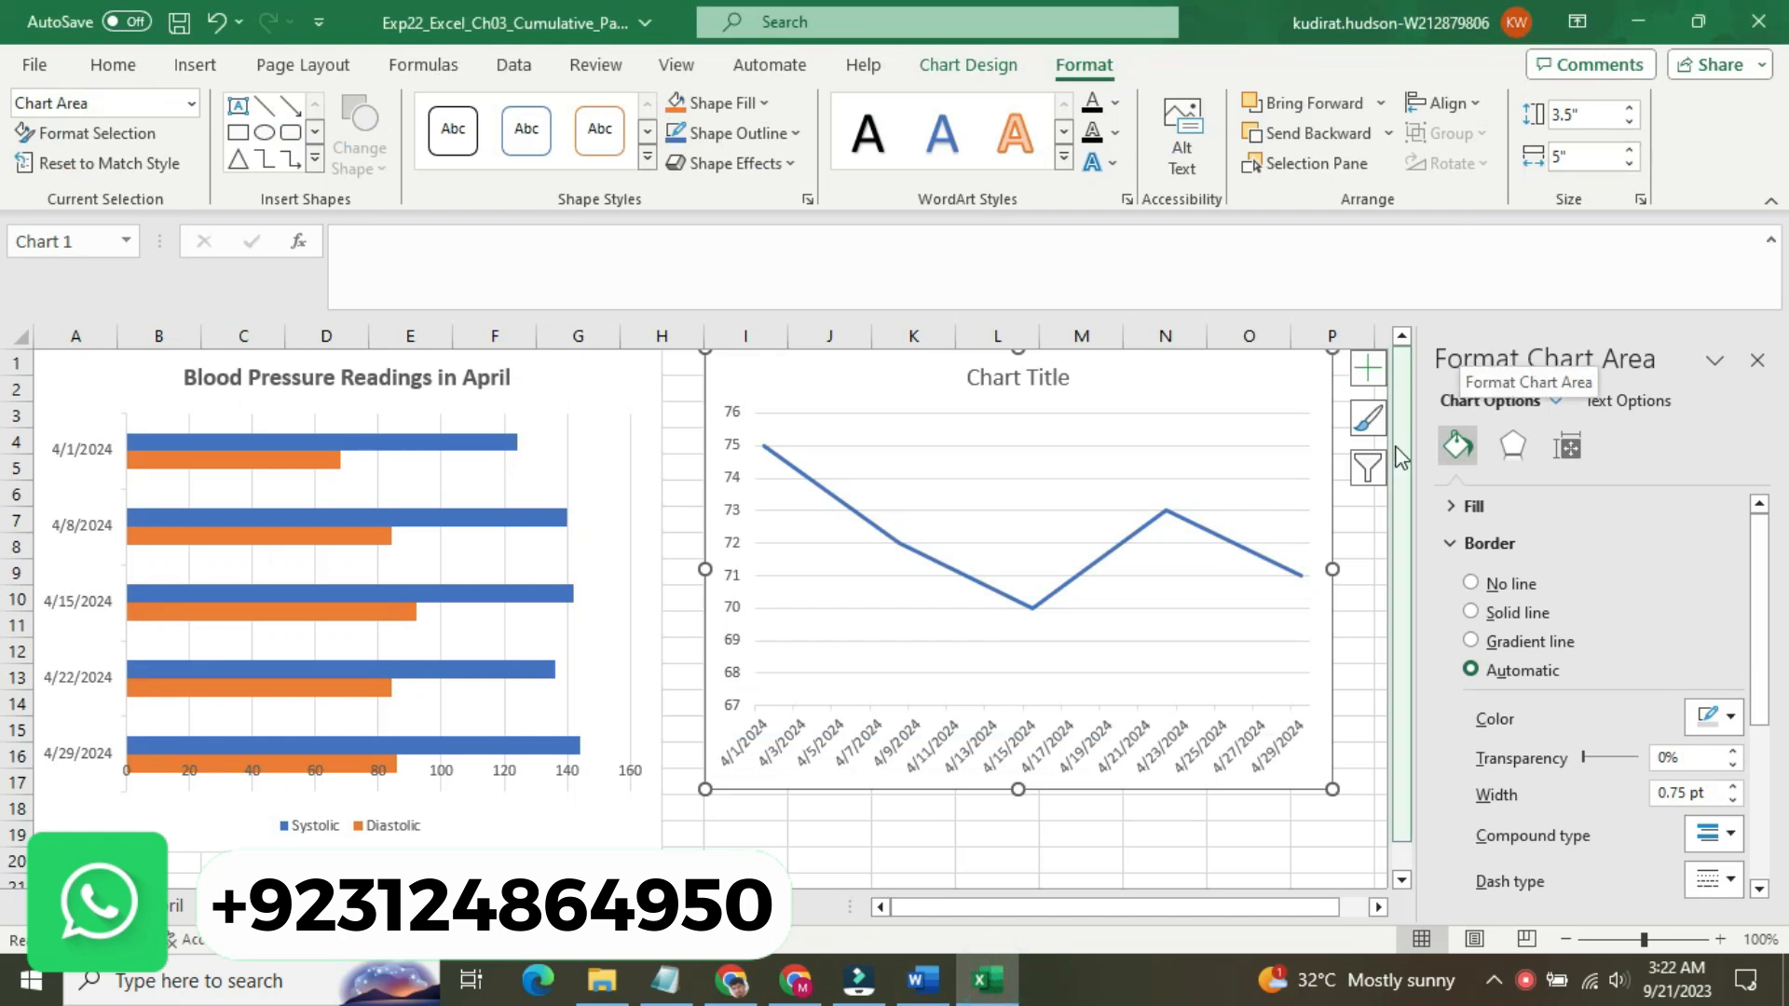
pyautogui.click(1758, 360)
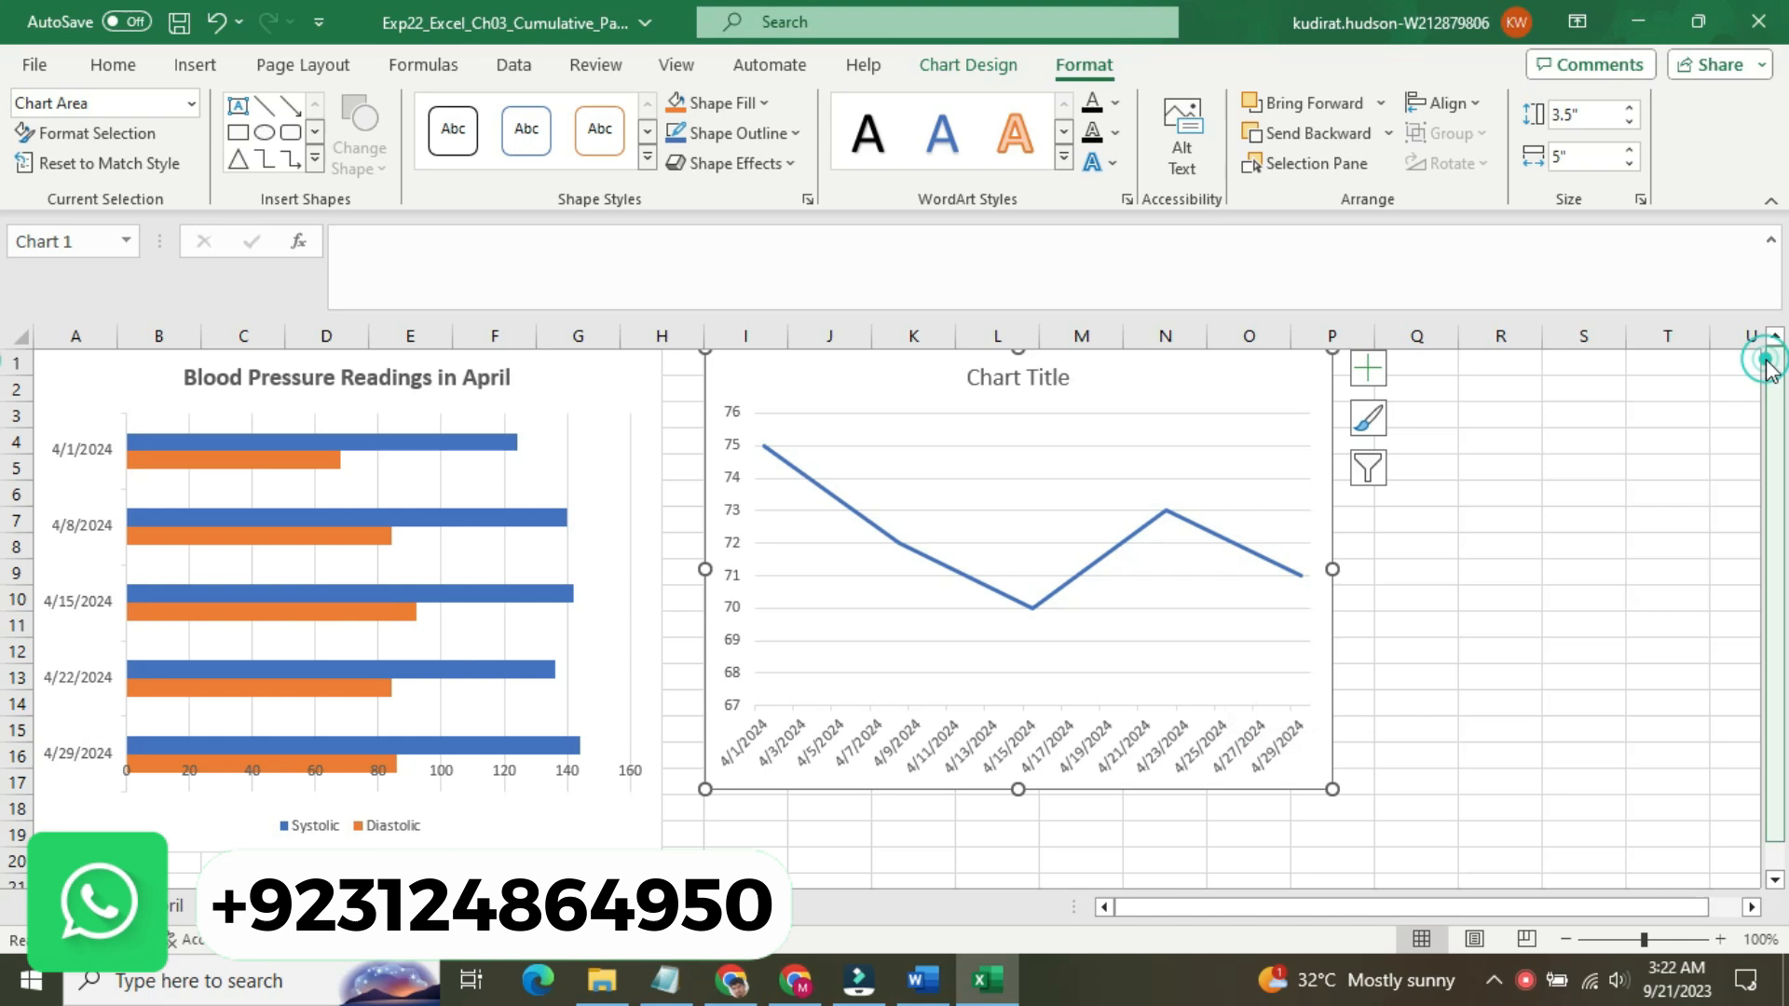
# - Switch to the Word instructions, reset the step 9 text to 9 points and remove its highlighting
pyautogui.click(951, 985)
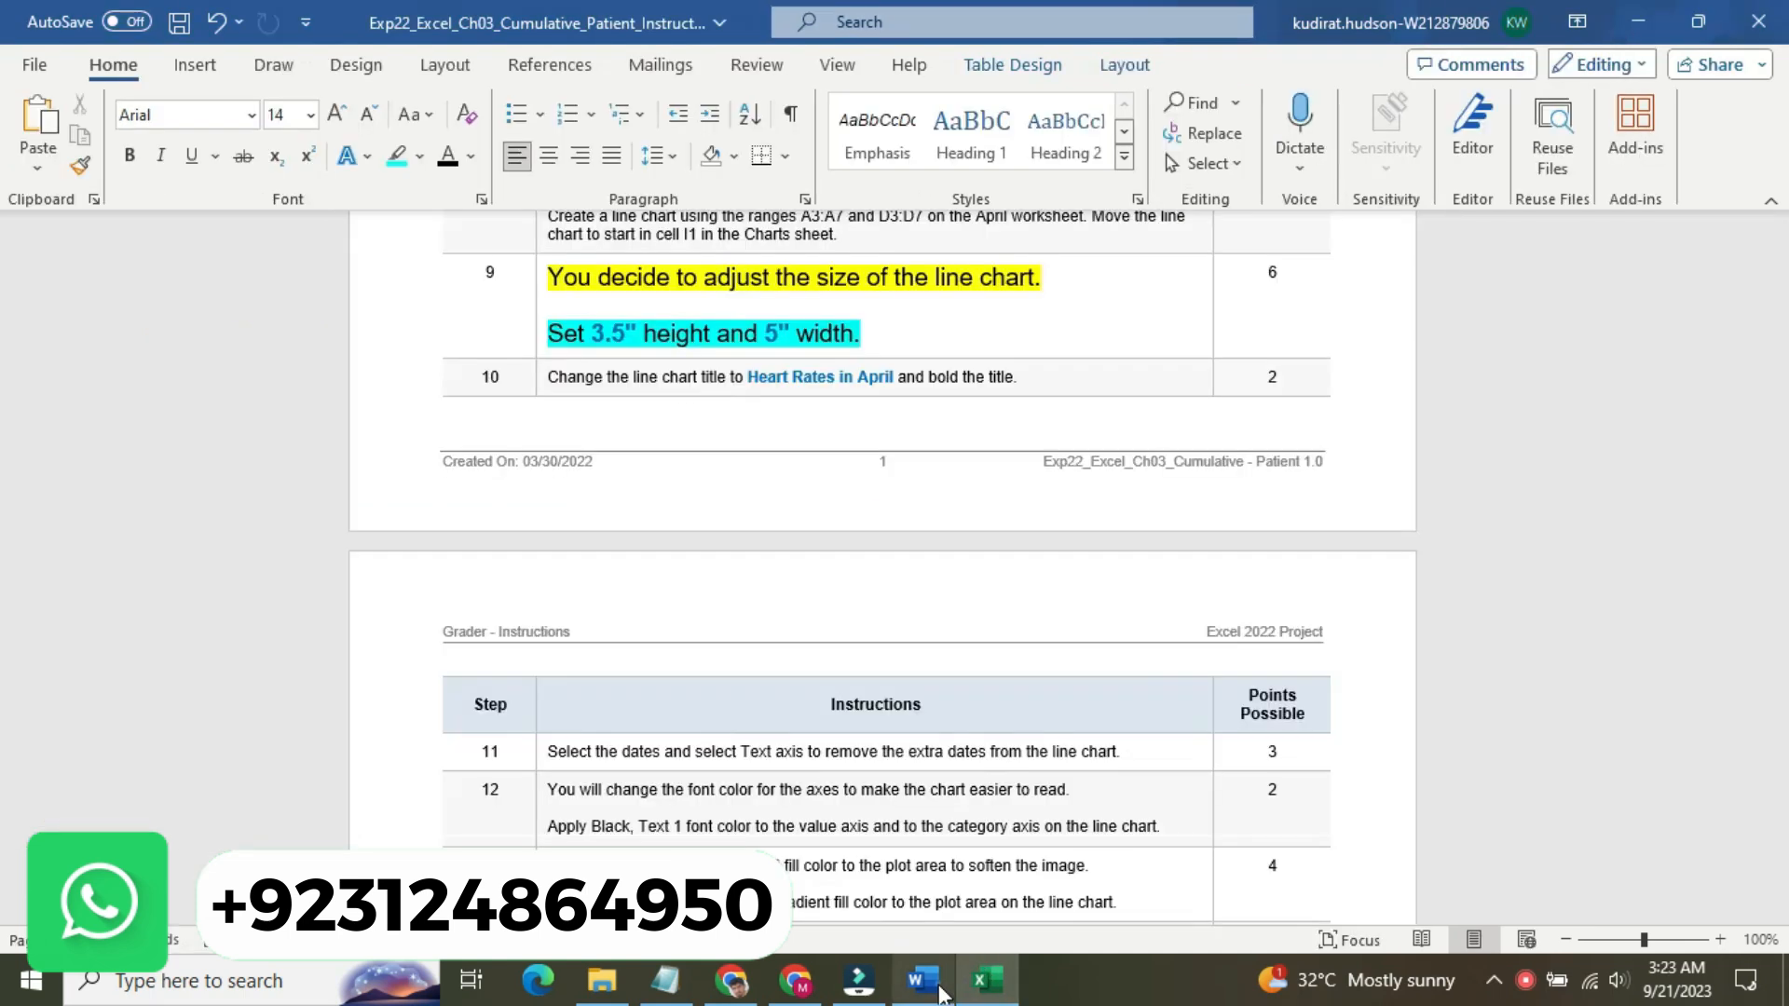
pyautogui.click(537, 305)
pyautogui.click(686, 220)
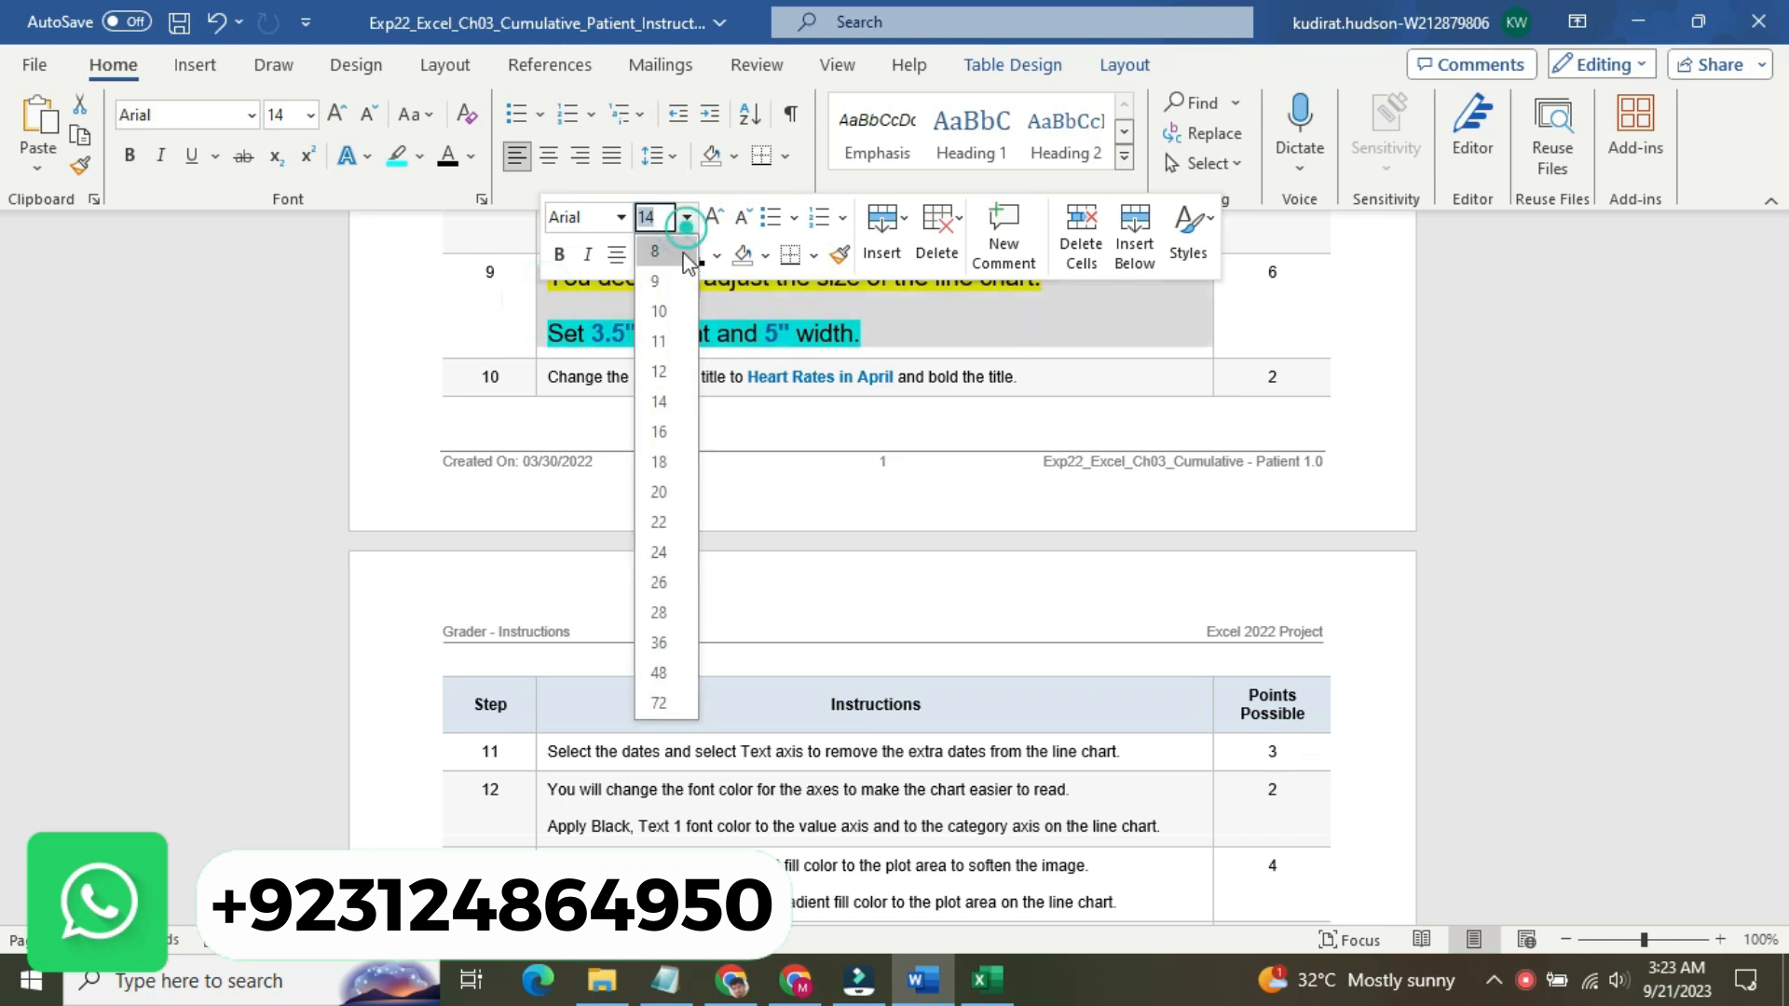
pyautogui.click(679, 283)
pyautogui.click(671, 259)
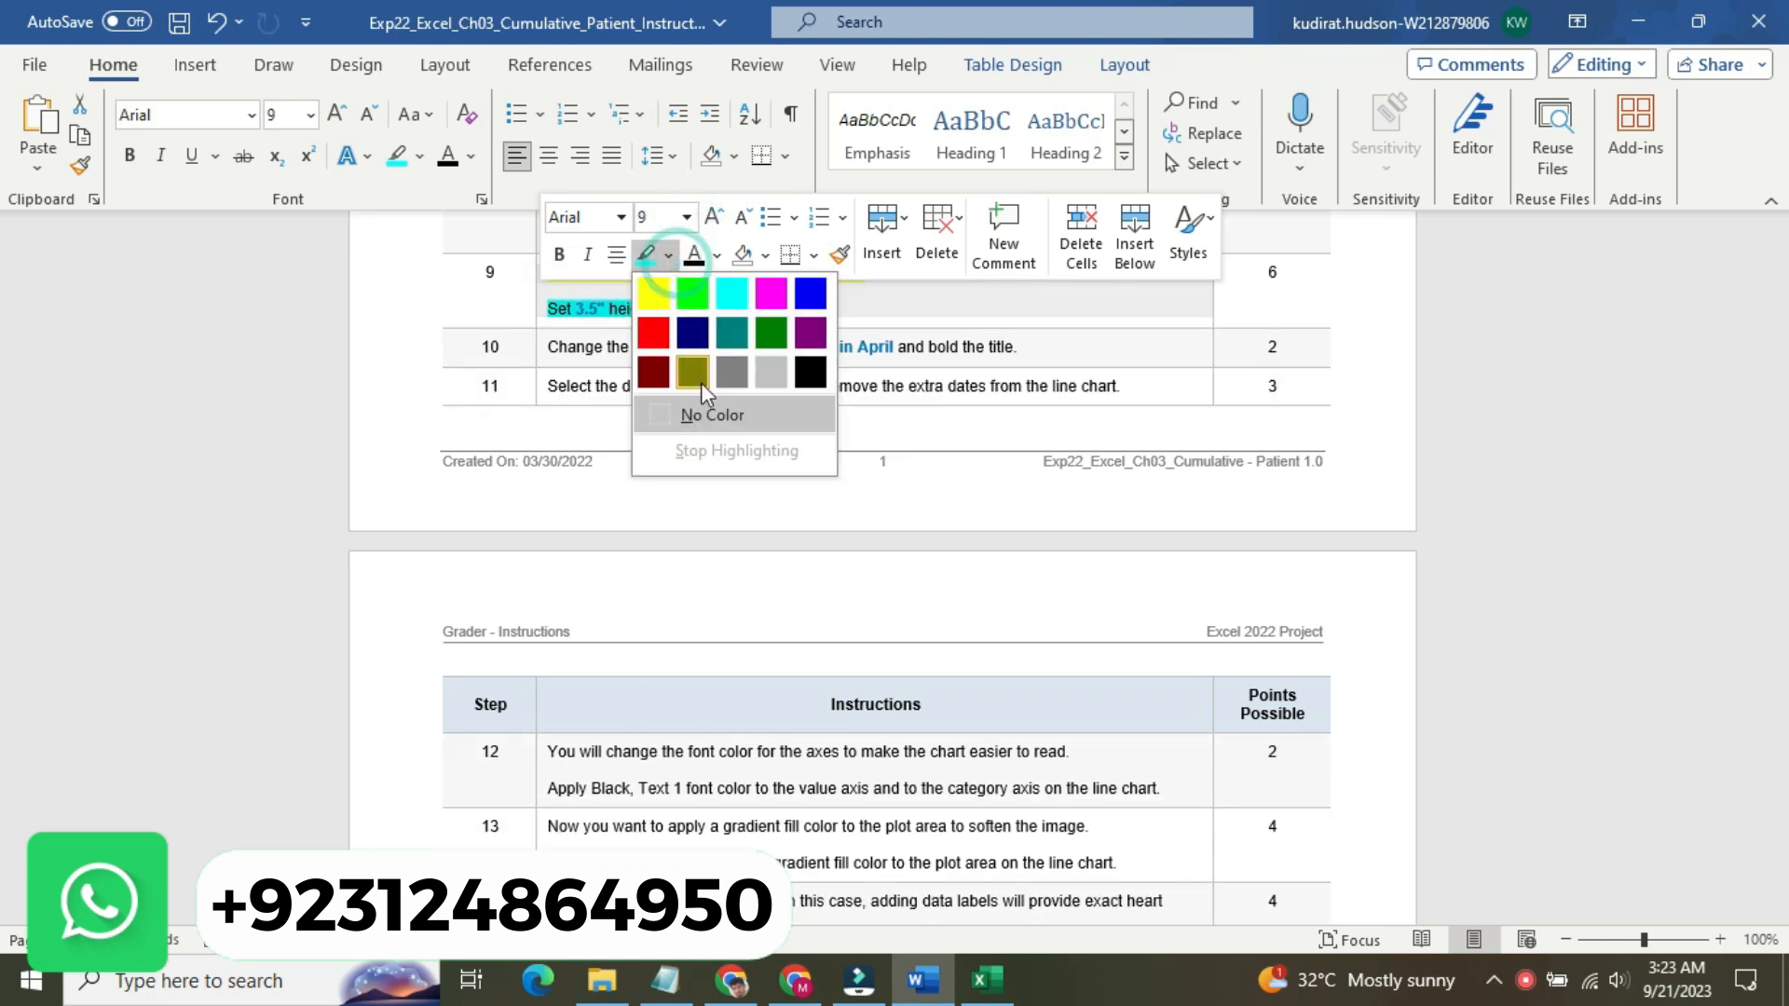
pyautogui.click(700, 408)
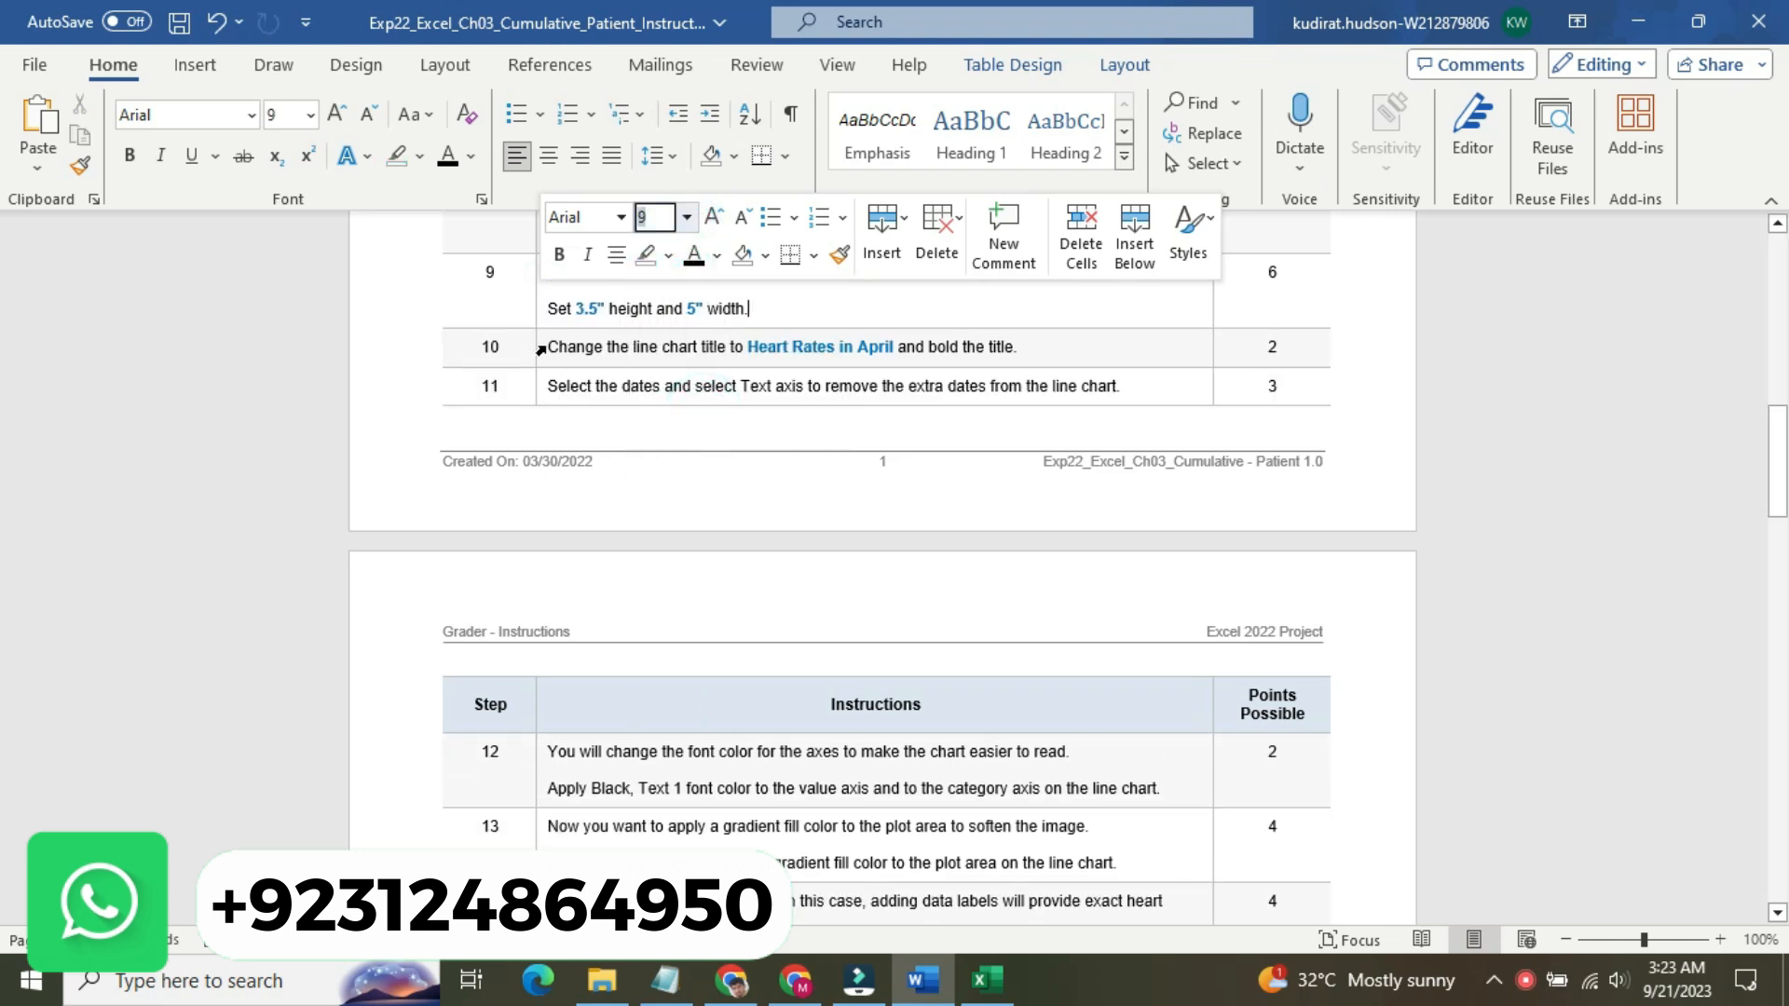
# - Enlarge the step 10 instruction text about the line chart title to 16 points and highlight it in yellow
pyautogui.click(544, 347)
pyautogui.click(691, 263)
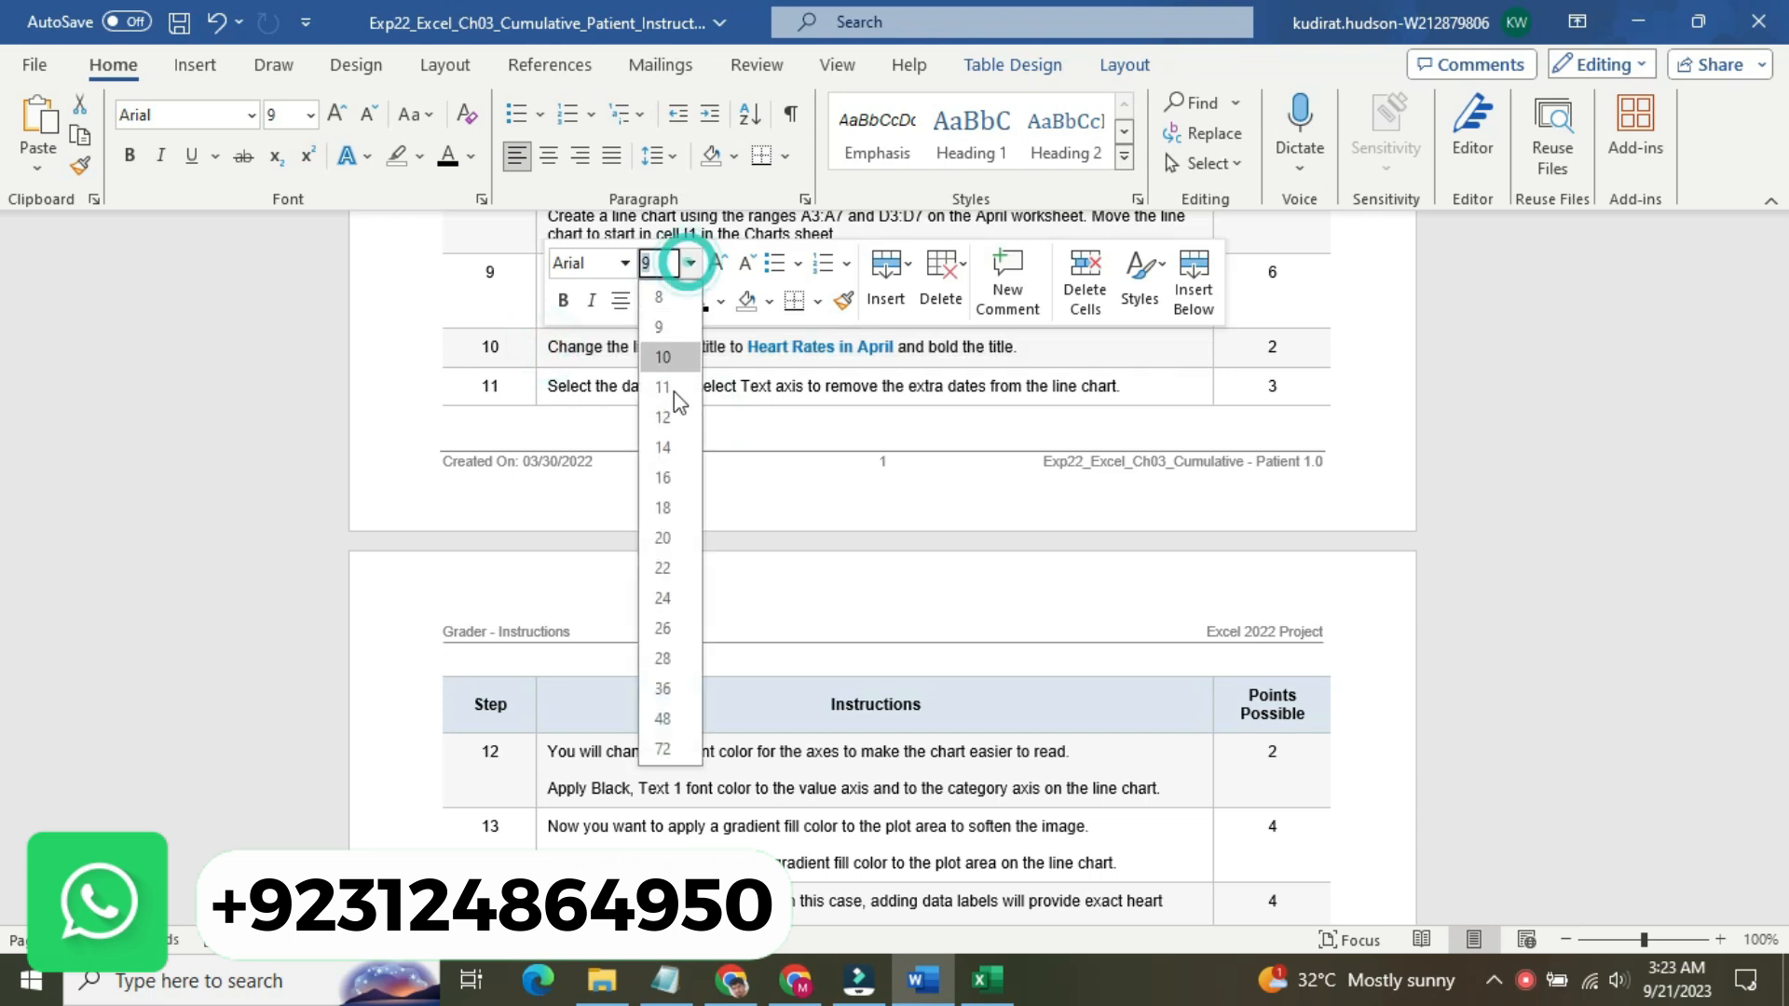
pyautogui.click(662, 477)
pyautogui.click(671, 301)
pyautogui.click(659, 339)
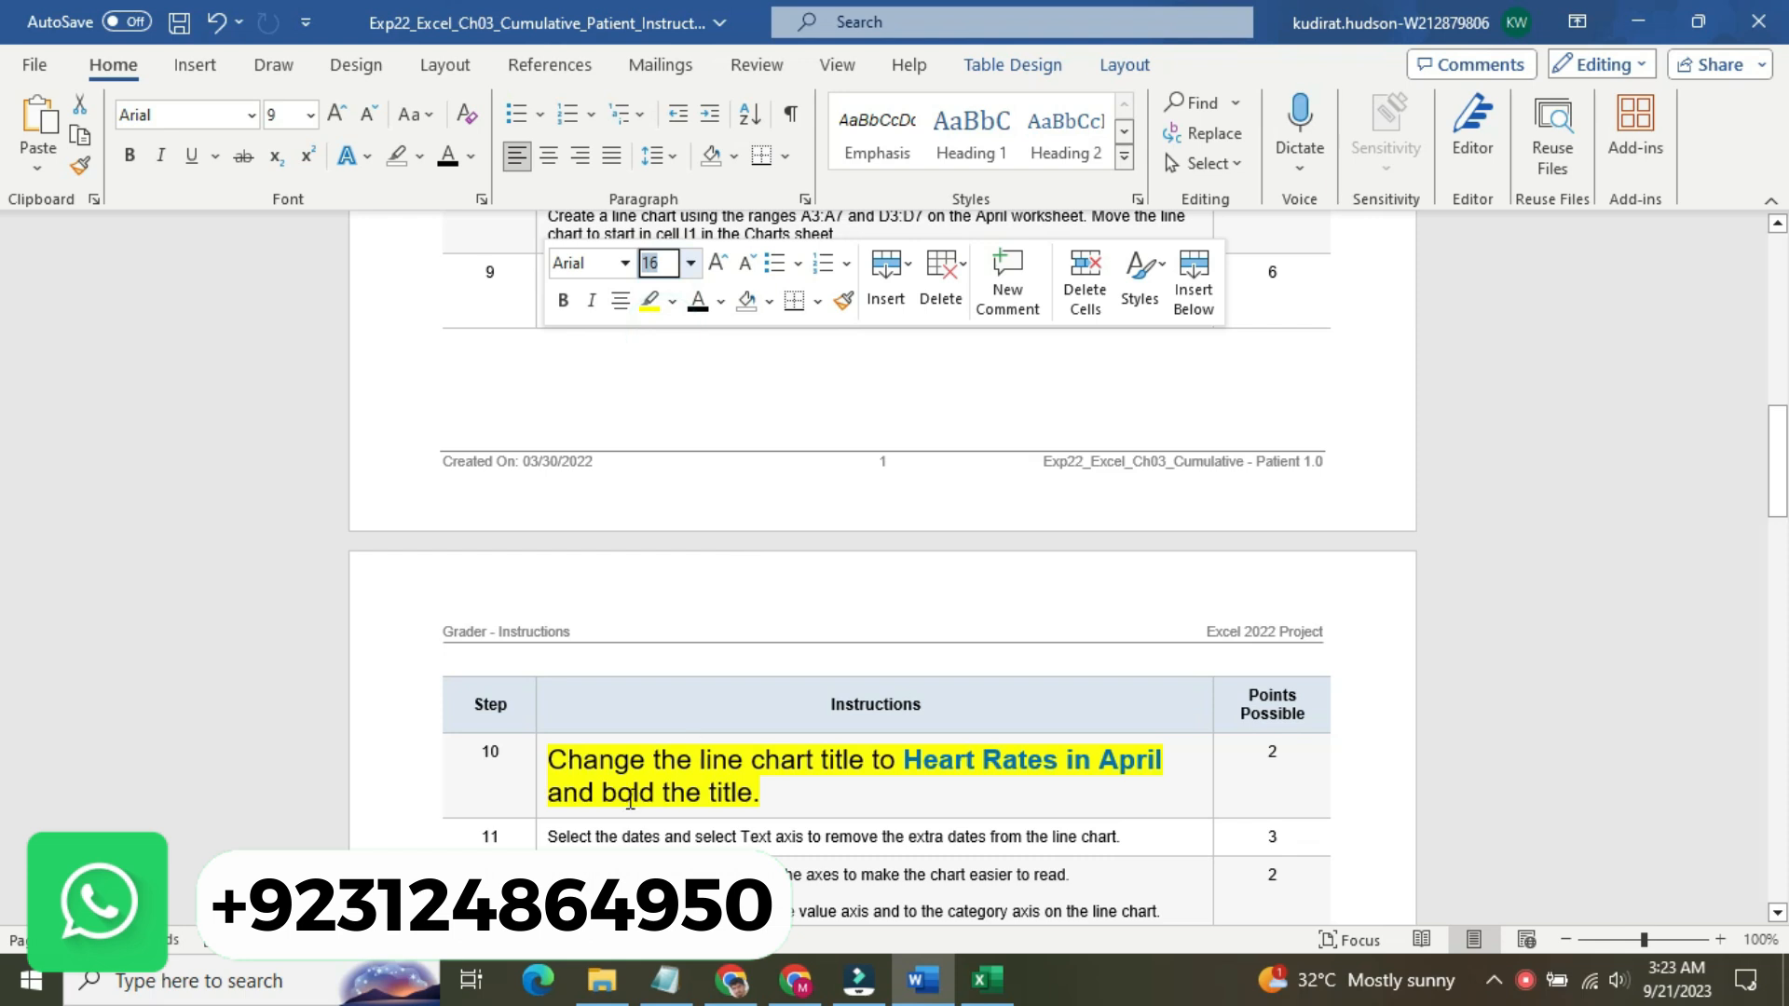
pyautogui.click(575, 772)
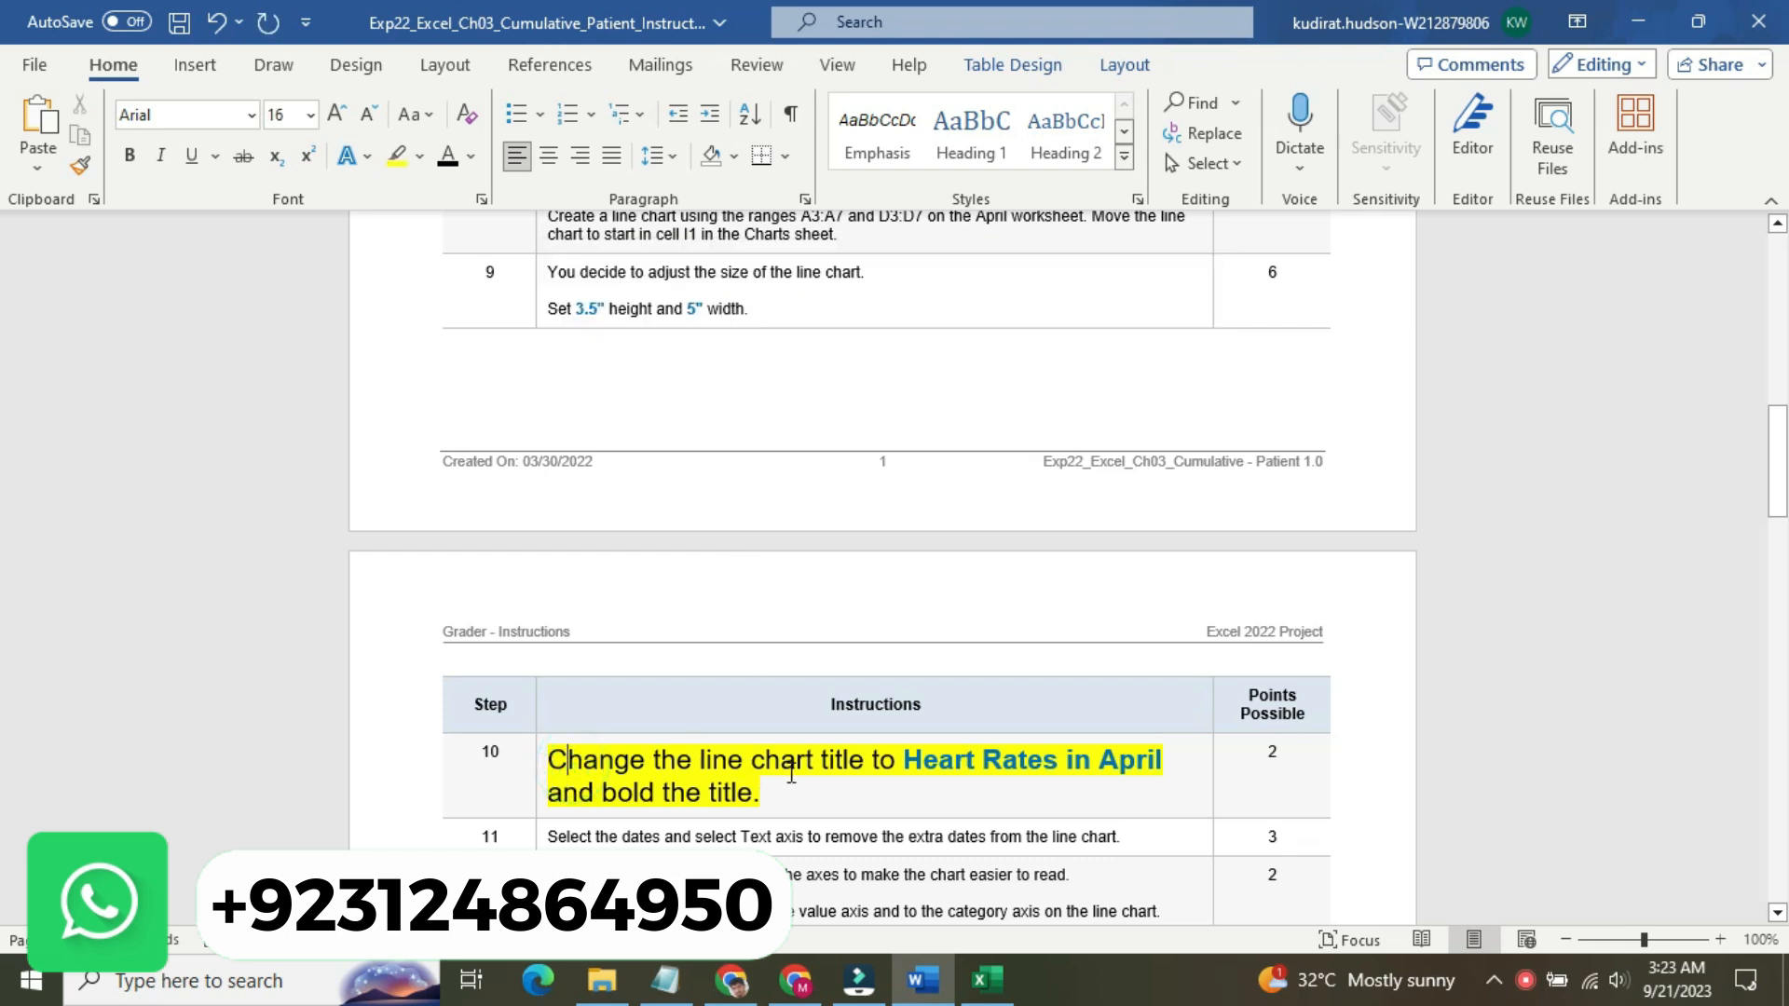
# - Copy the bold text "Heart Rates in April" from step 10 and paste it over the line chart's title in the Excel workbook
pyautogui.moveTo(905, 761); pyautogui.dragTo(1157, 771)
pyautogui.hotkey('ctrl', 'c')
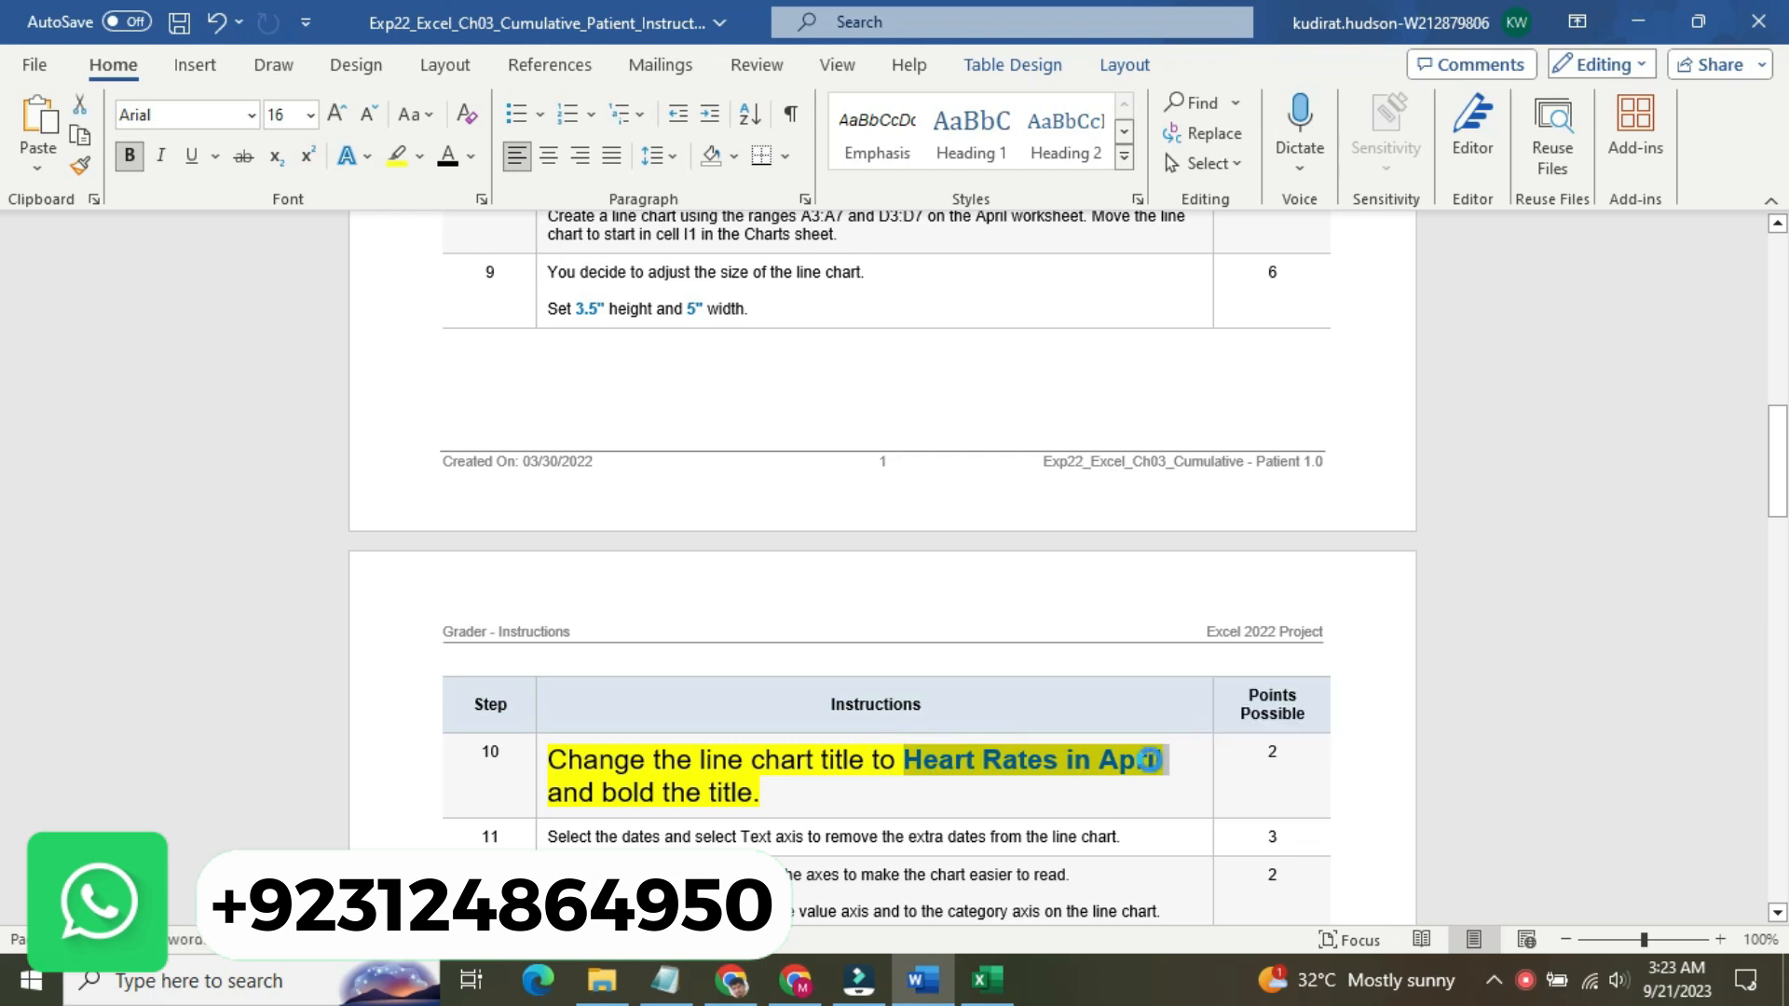
pyautogui.hotkey('alt', 'Tab')
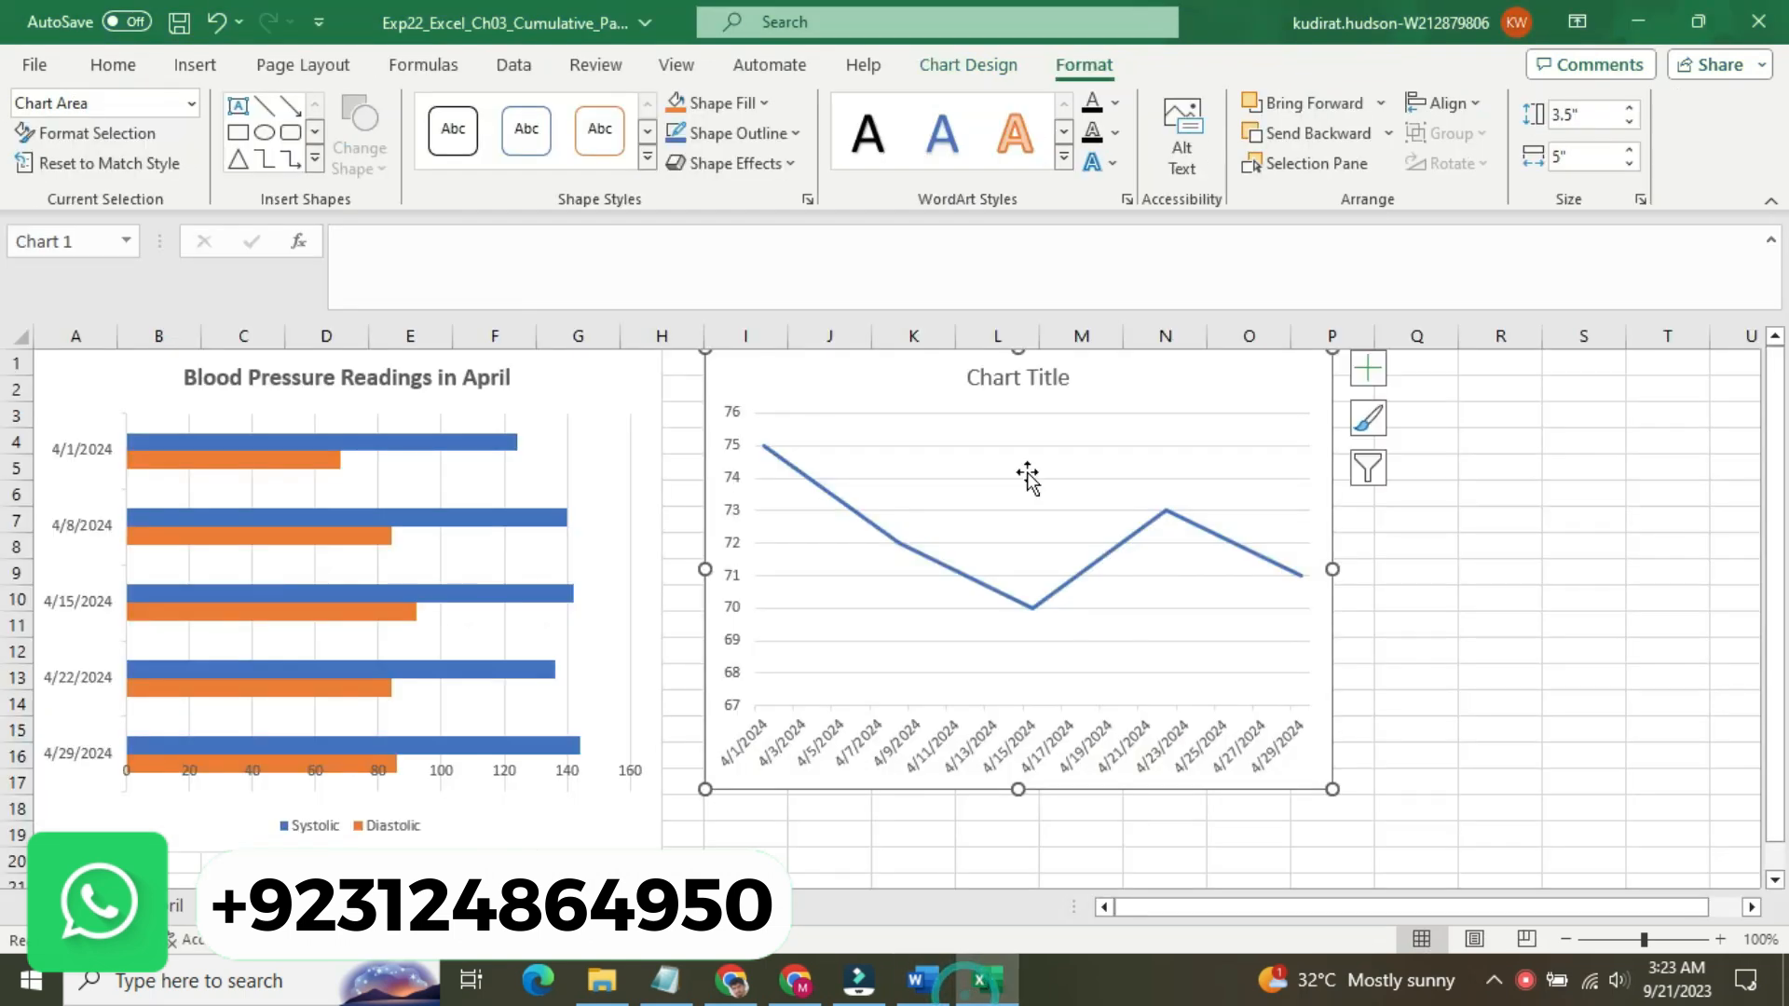
pyautogui.click(1048, 377)
pyautogui.moveTo(1063, 376); pyautogui.dragTo(1002, 384)
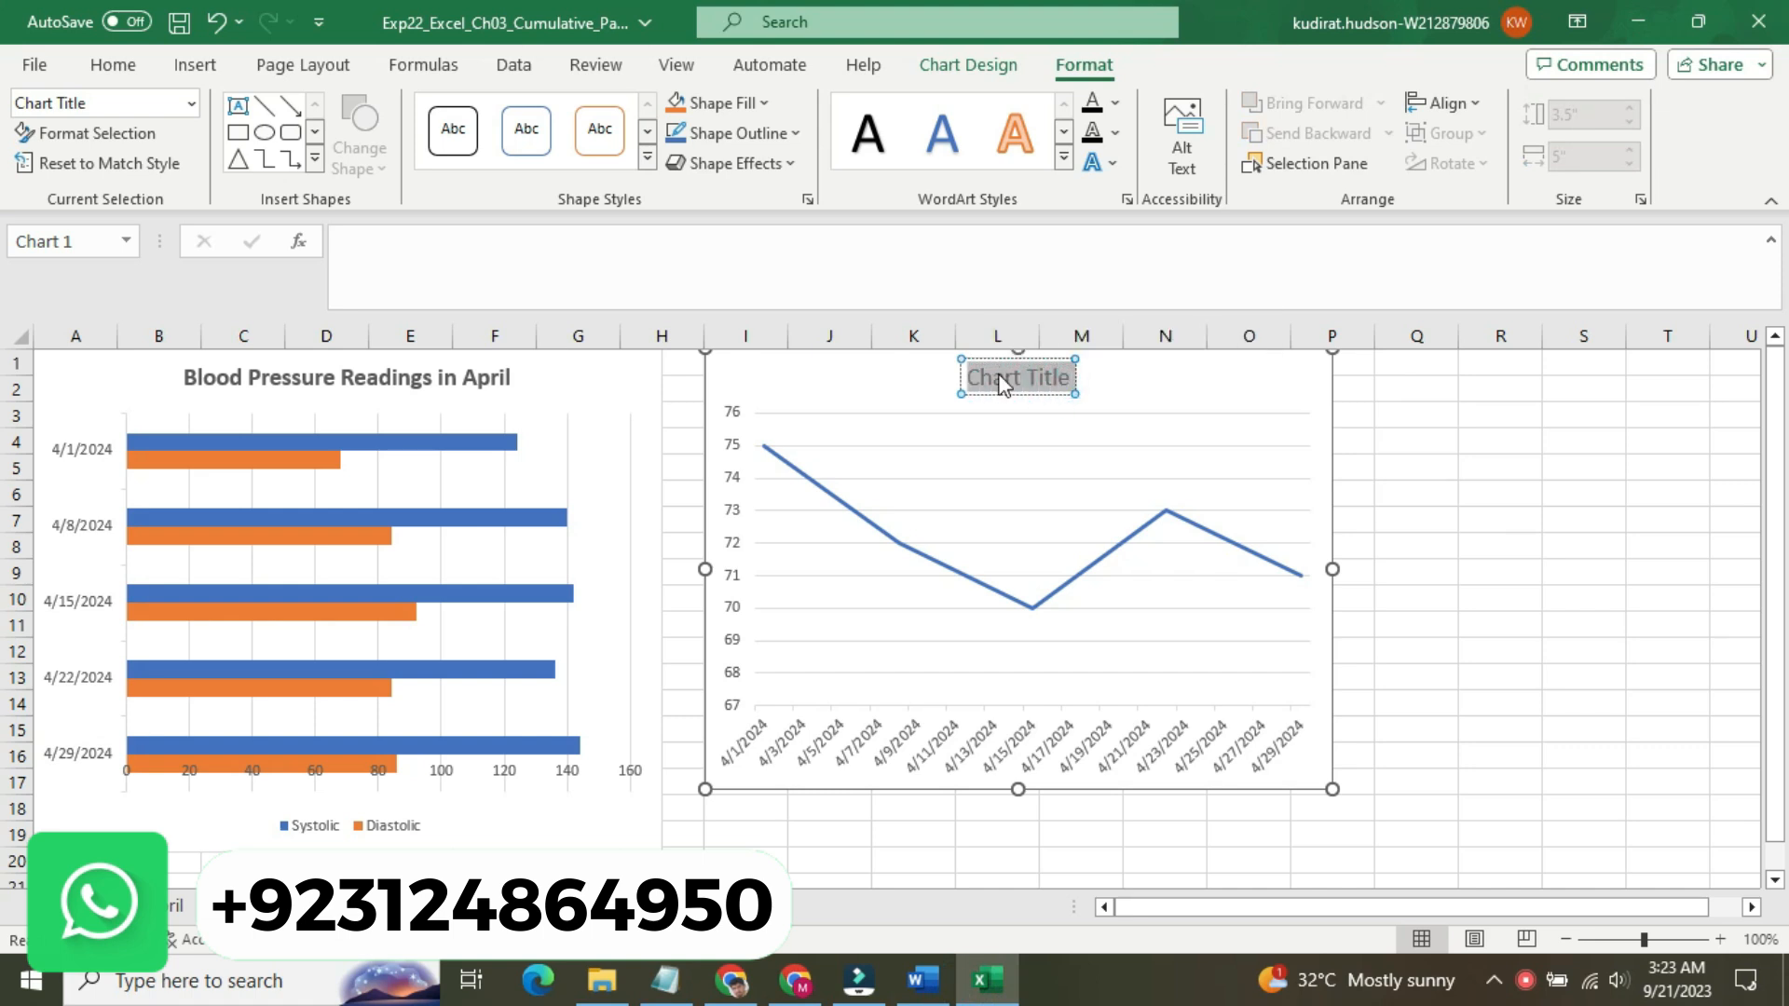
pyautogui.hotkey('ctrl', 'v')
pyautogui.click(1394, 447)
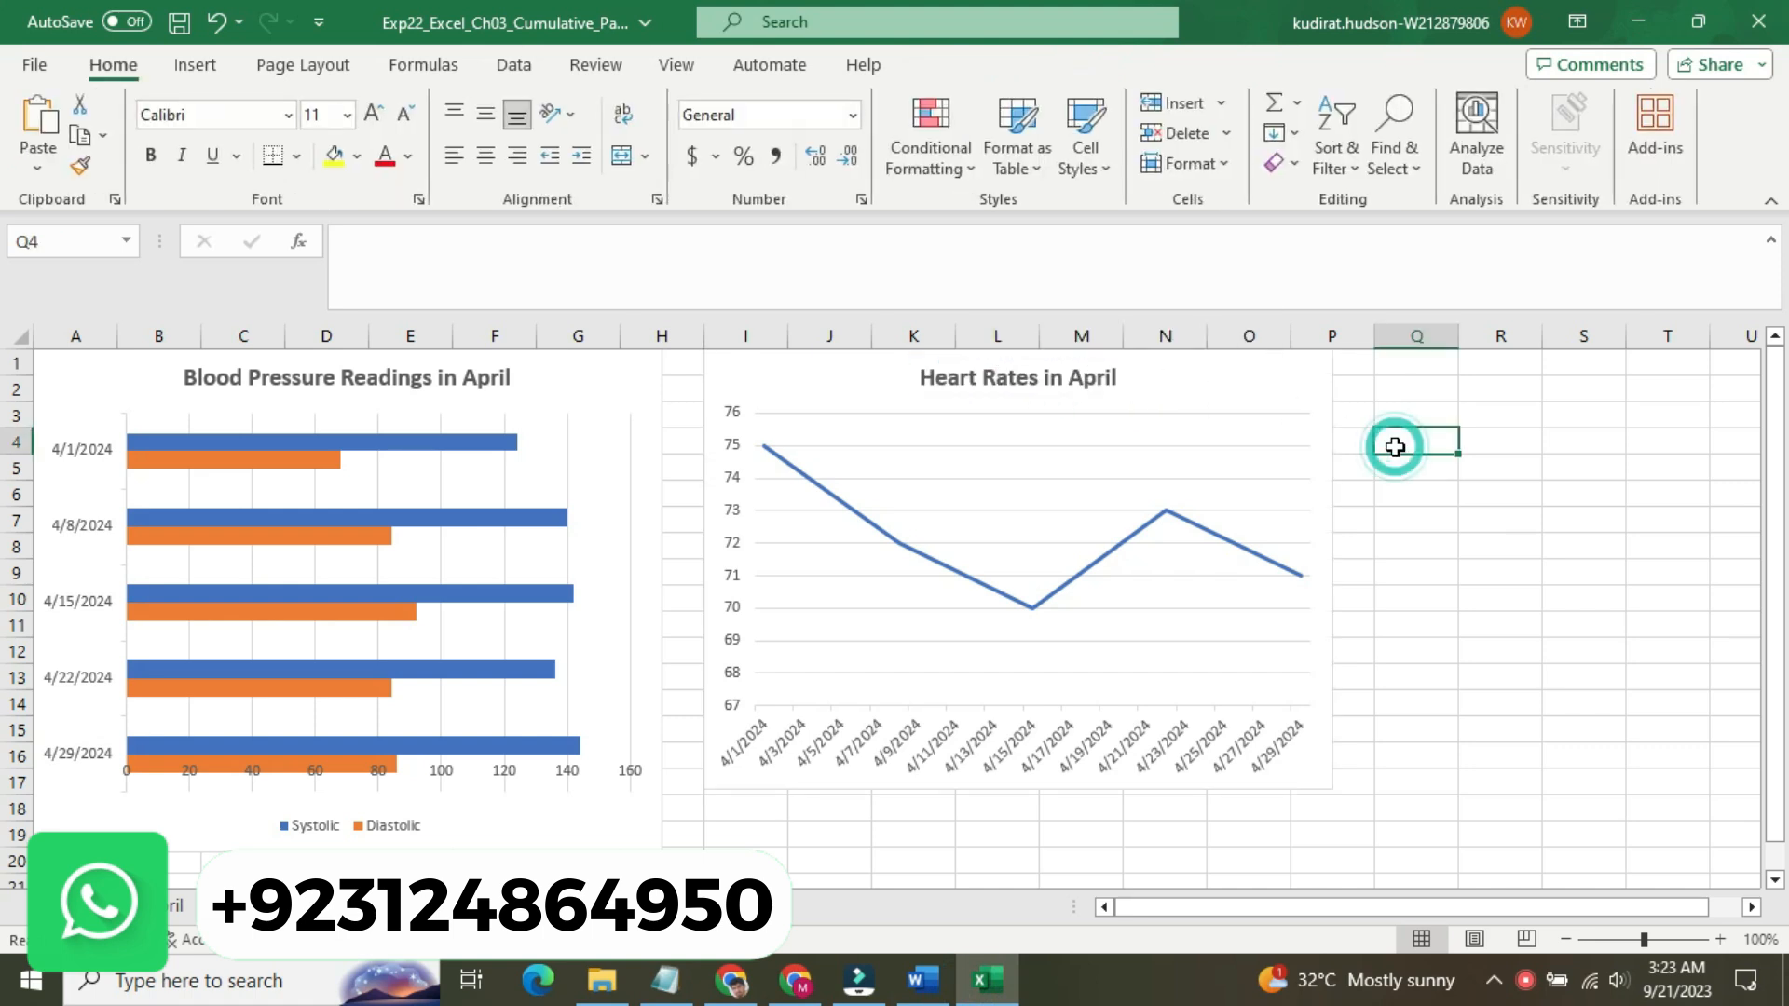
# - Switch to the Word instructions, reset the step 10 text to 9 points and remove its highlighting
pyautogui.click(921, 980)
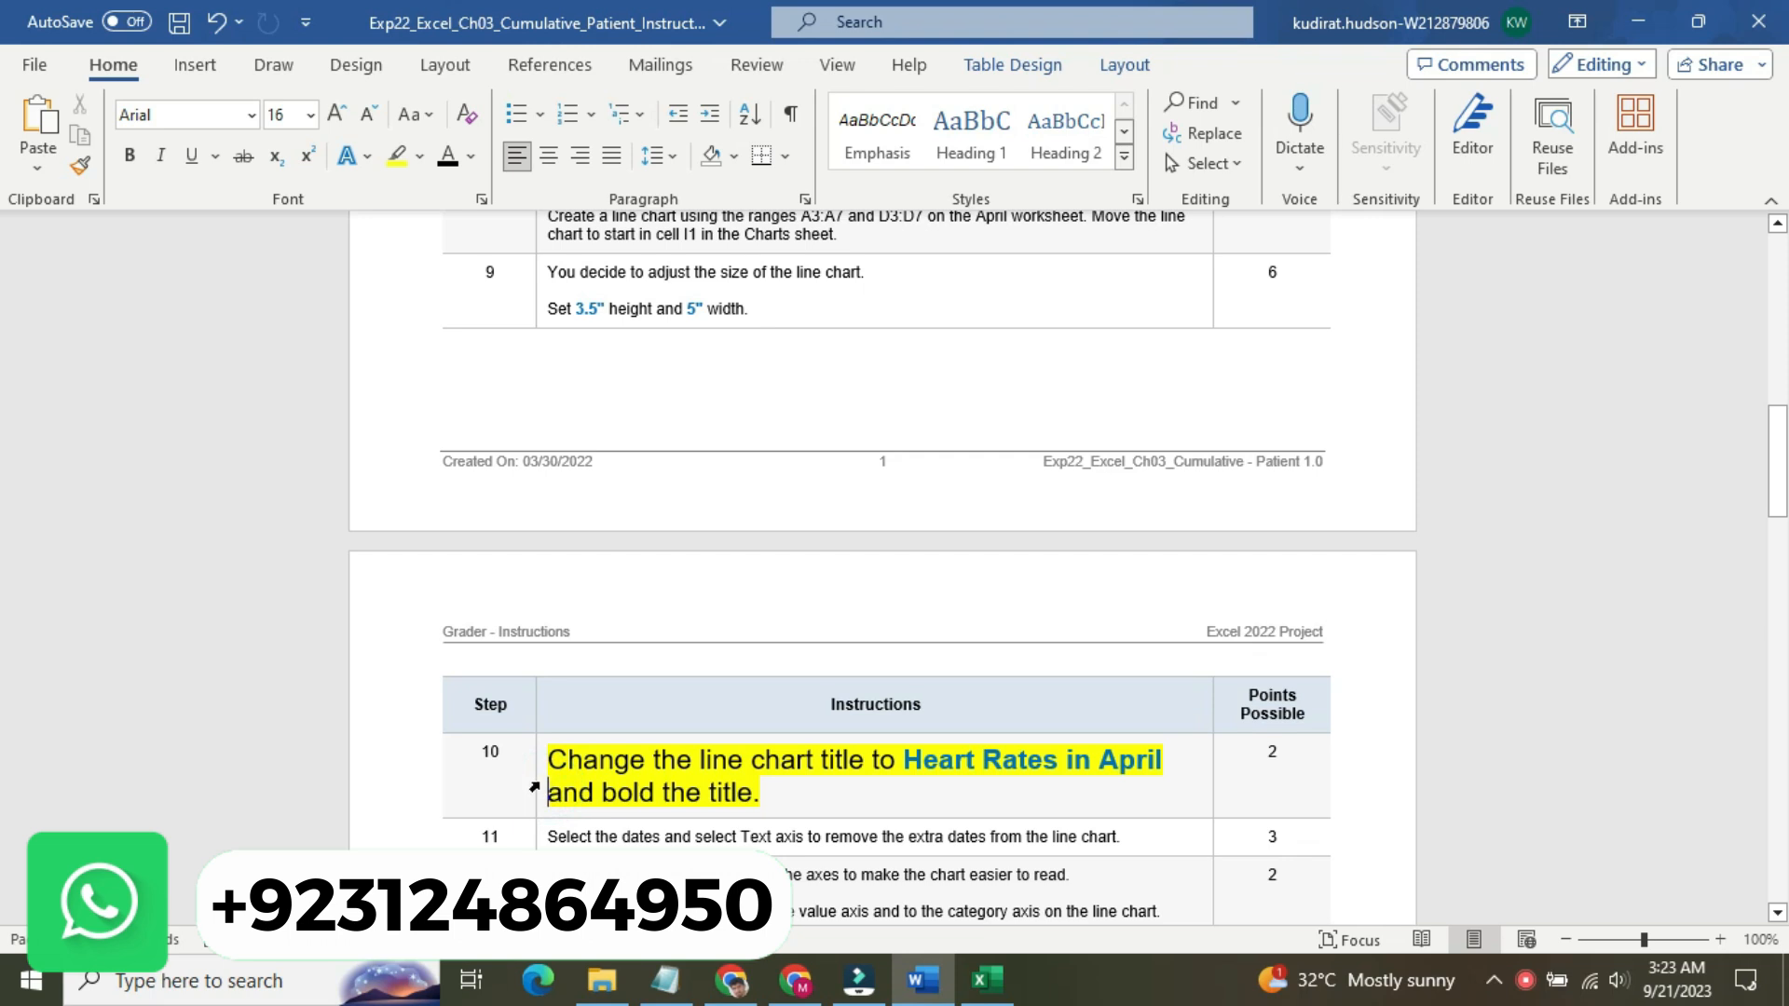
pyautogui.rightClick(537, 779)
pyautogui.click(685, 698)
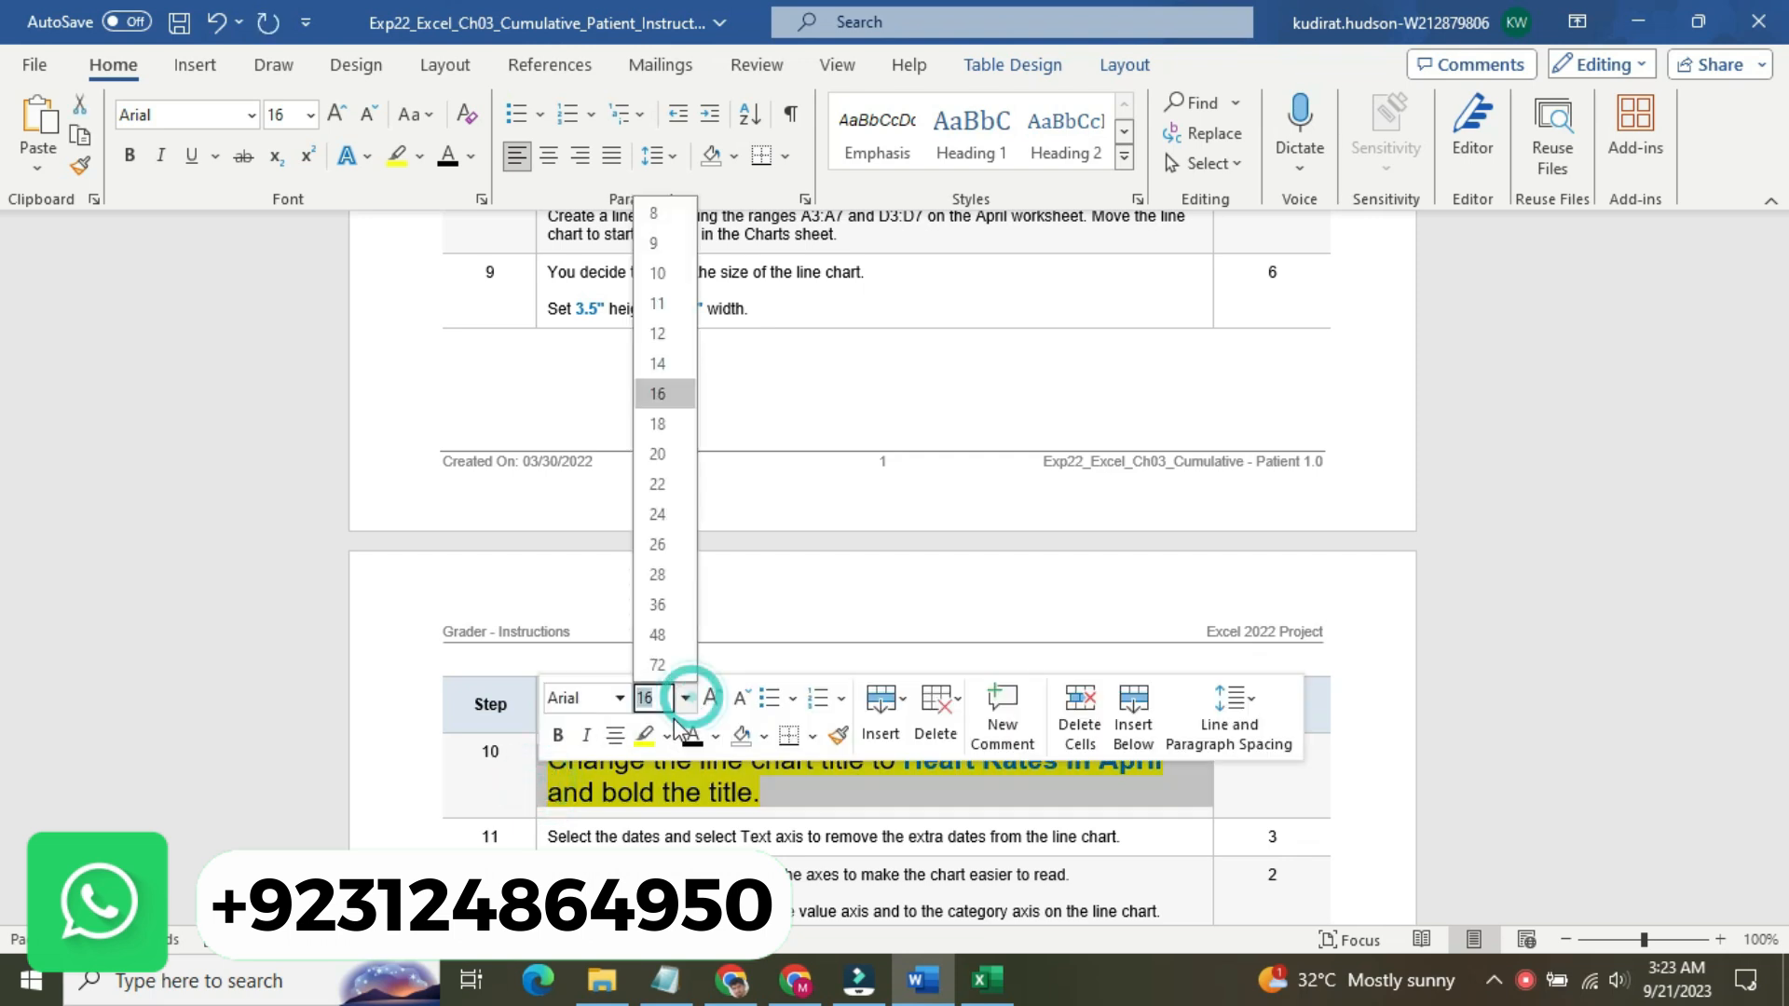
pyautogui.click(657, 242)
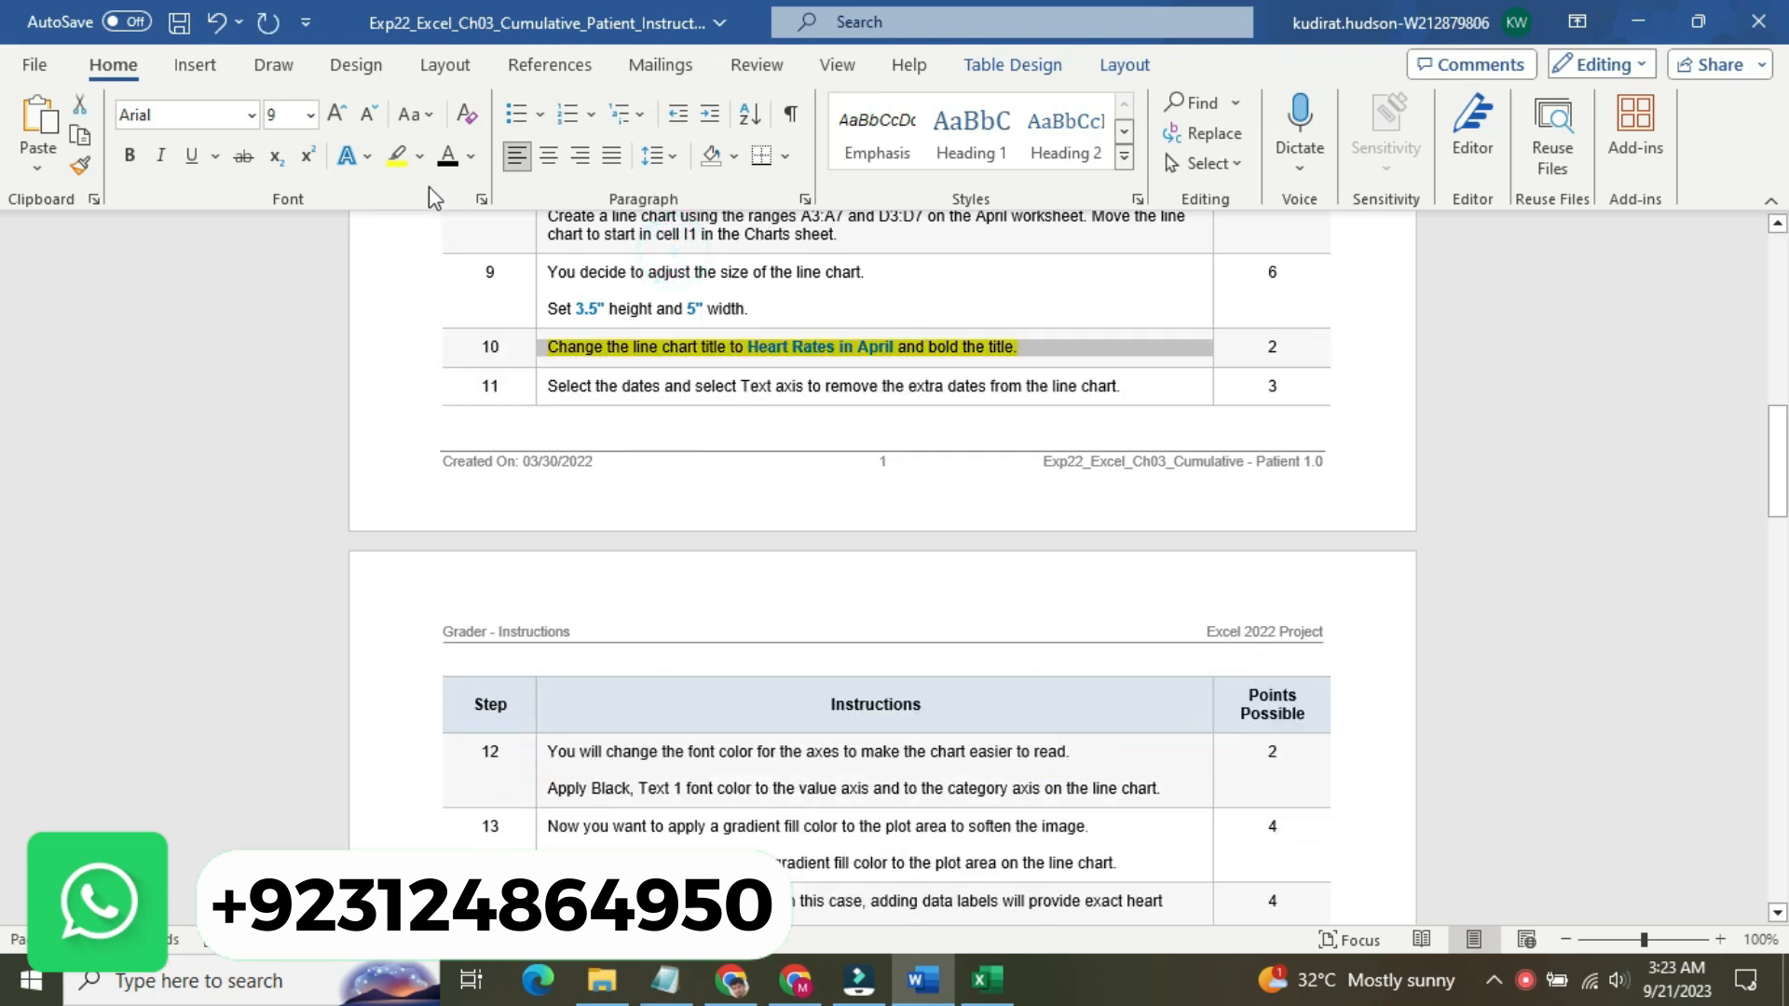
pyautogui.click(422, 158)
pyautogui.click(476, 311)
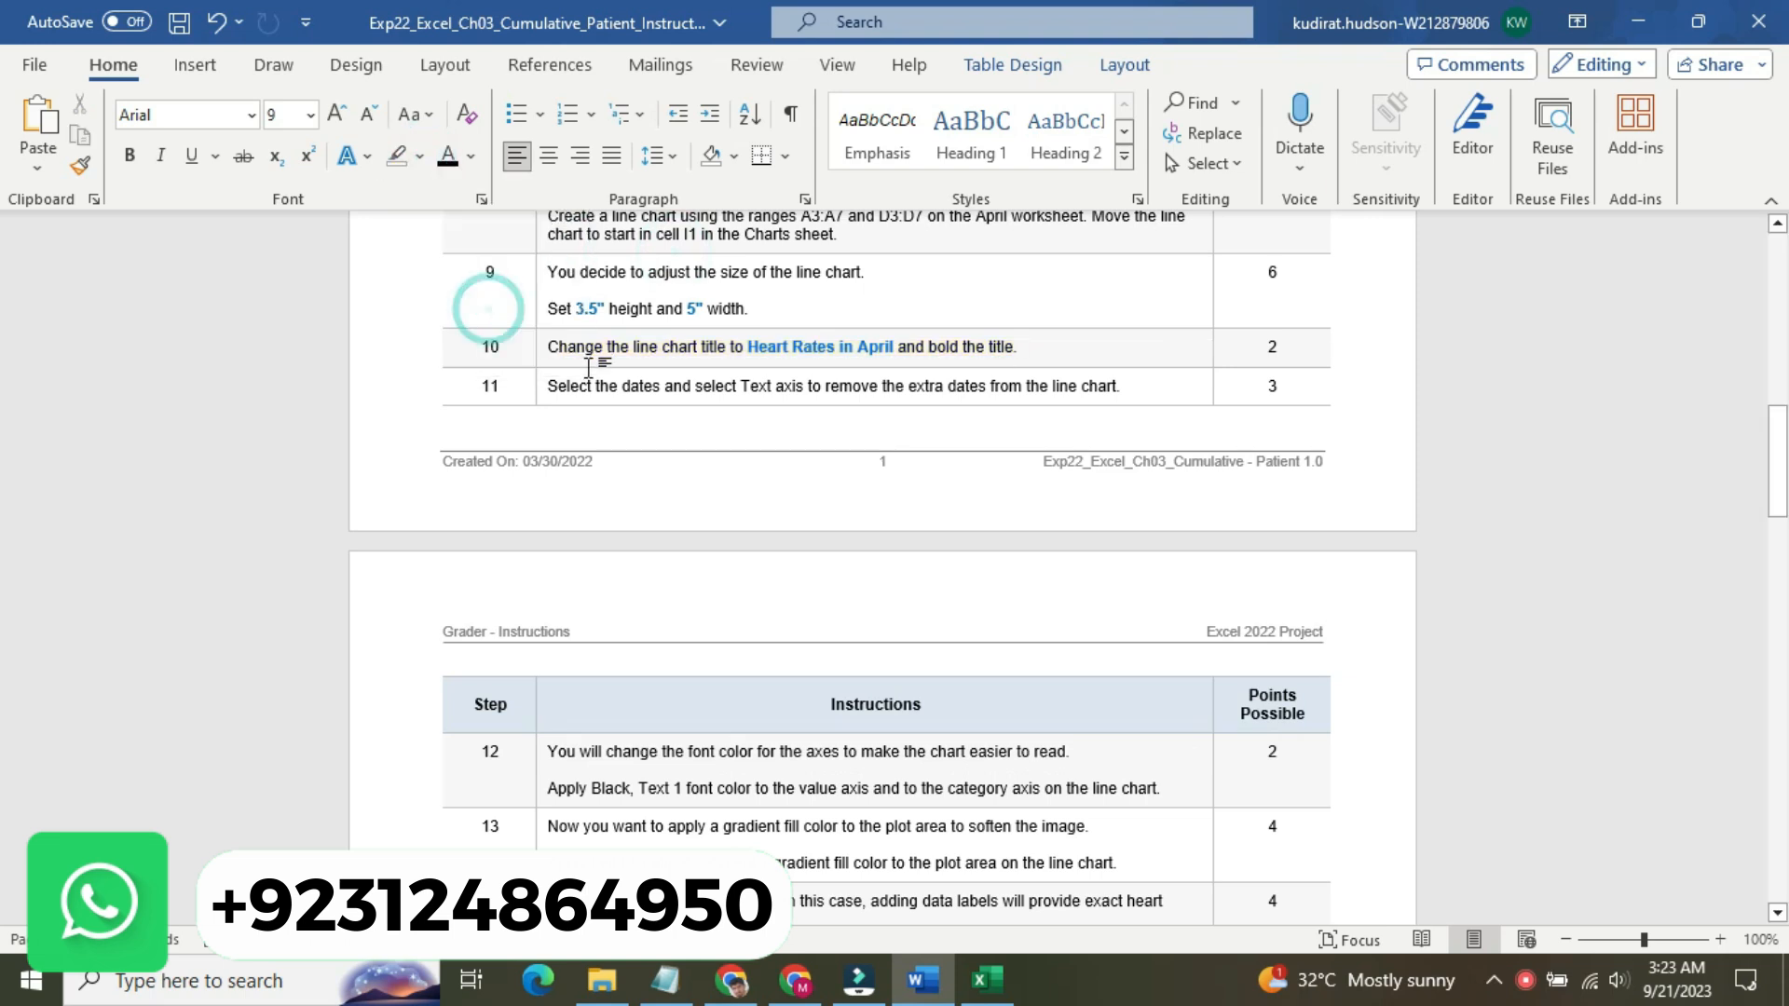
pyautogui.moveTo(1778, 485); pyautogui.dragTo(1781, 298)
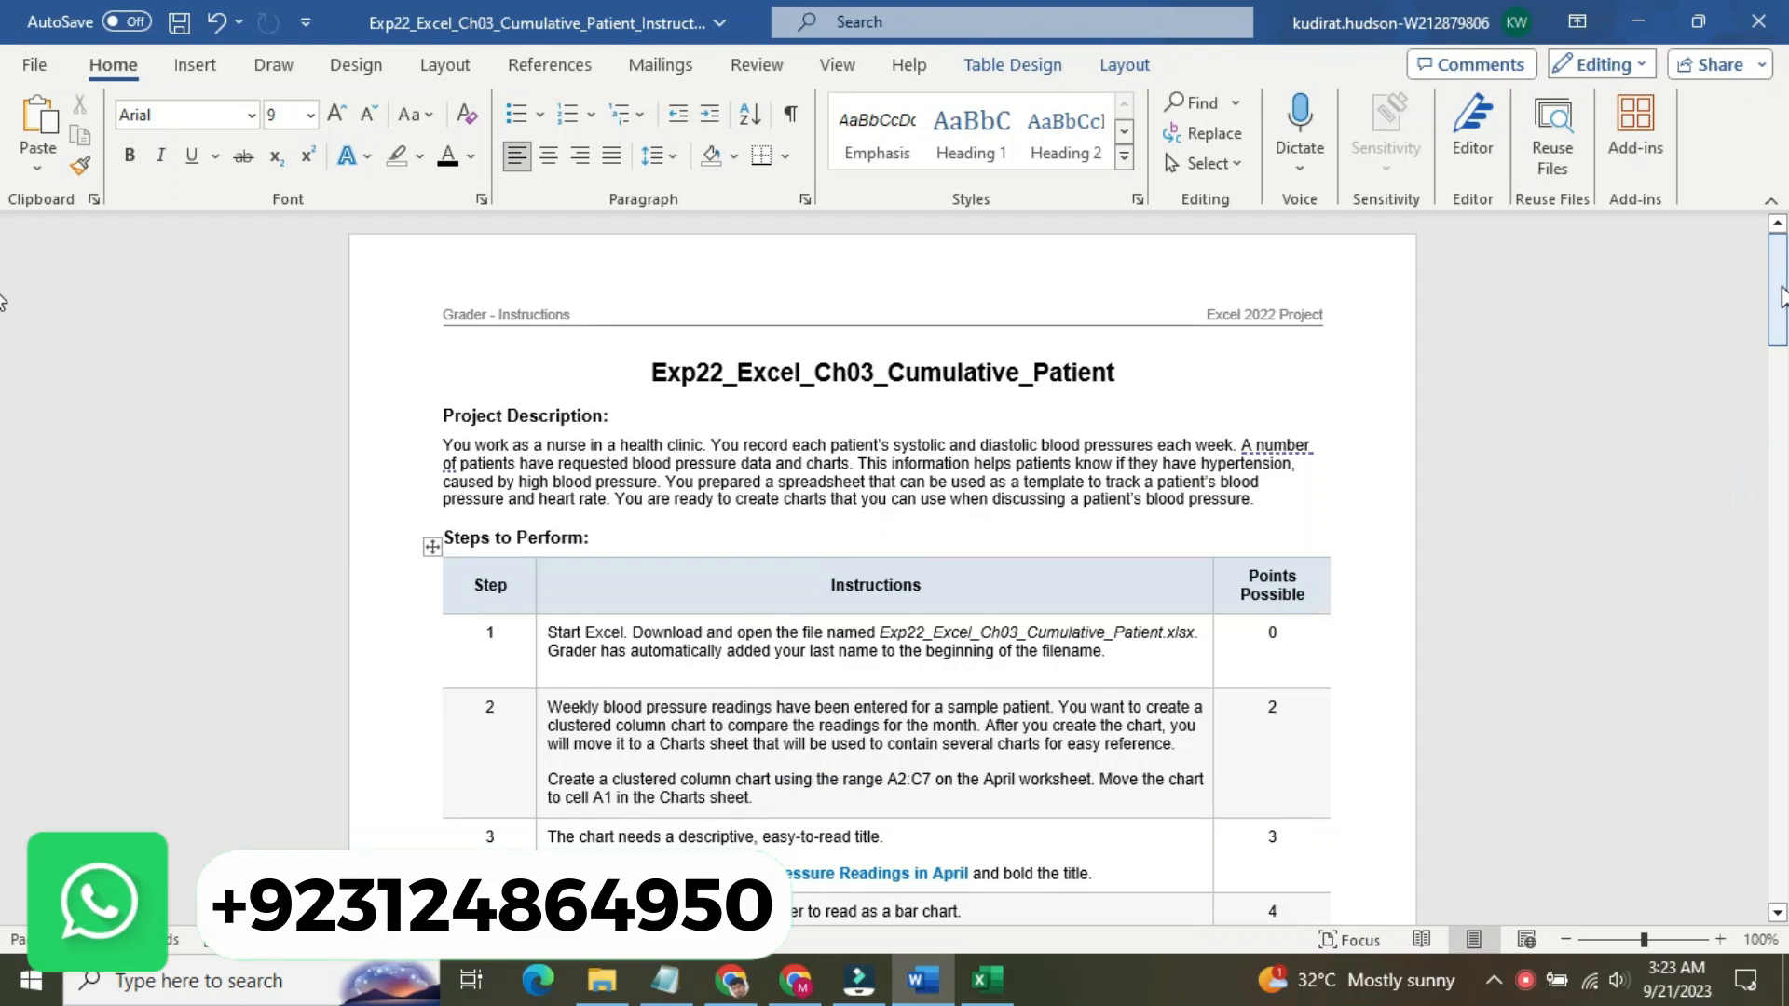